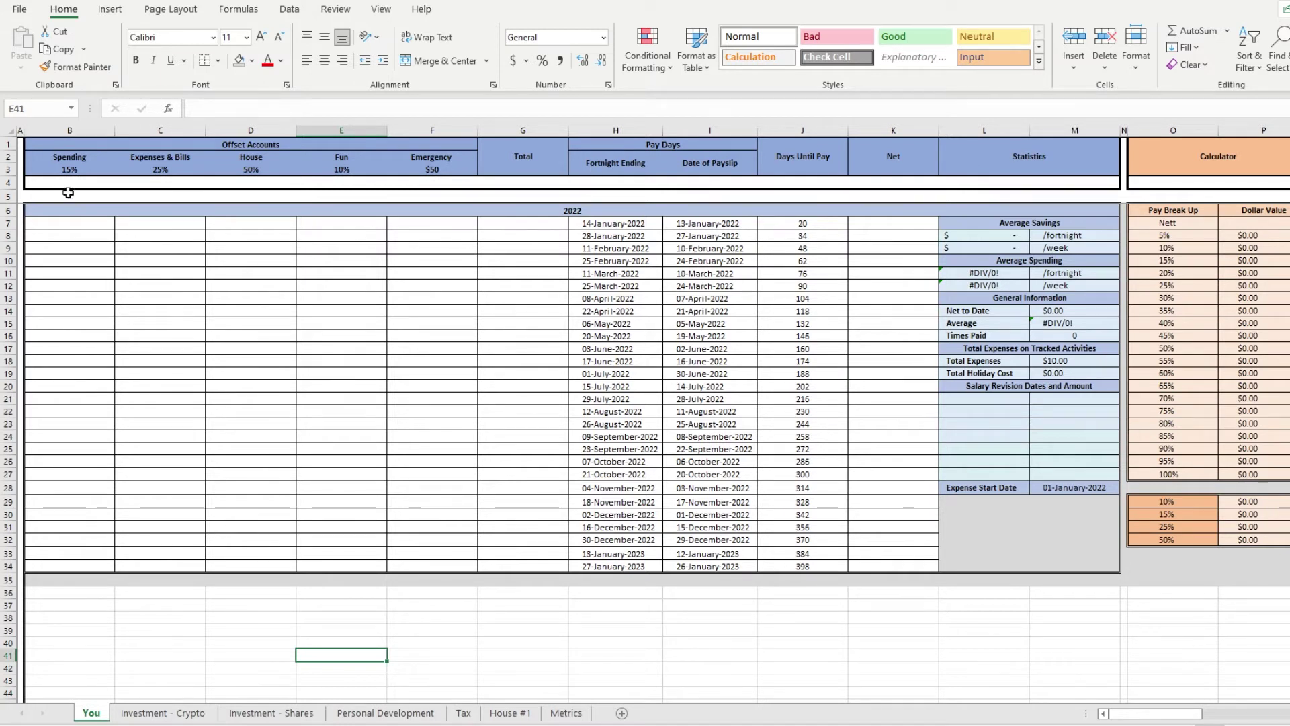
- Review the offset account headings, the allocation set for each account, and the first row of the Total column
left_click_drag(63, 157, 463, 168)
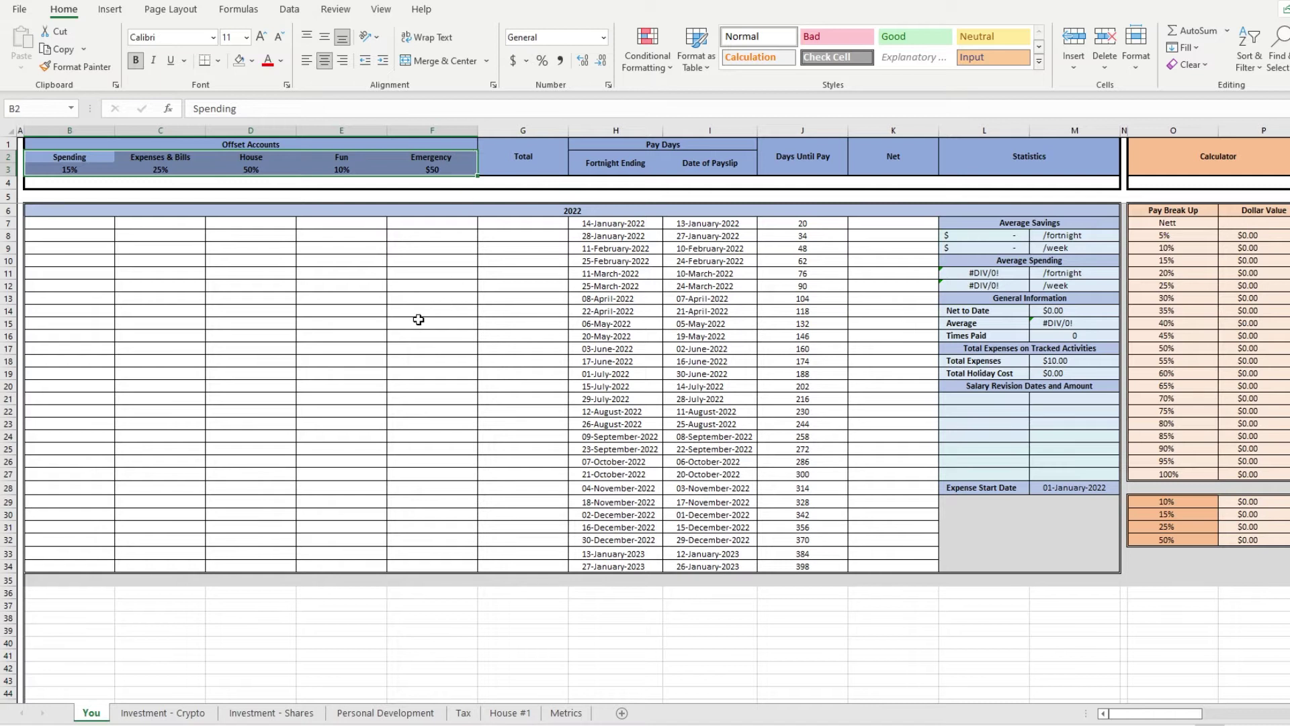
left_click(411, 309)
left_click_drag(84, 168, 423, 169)
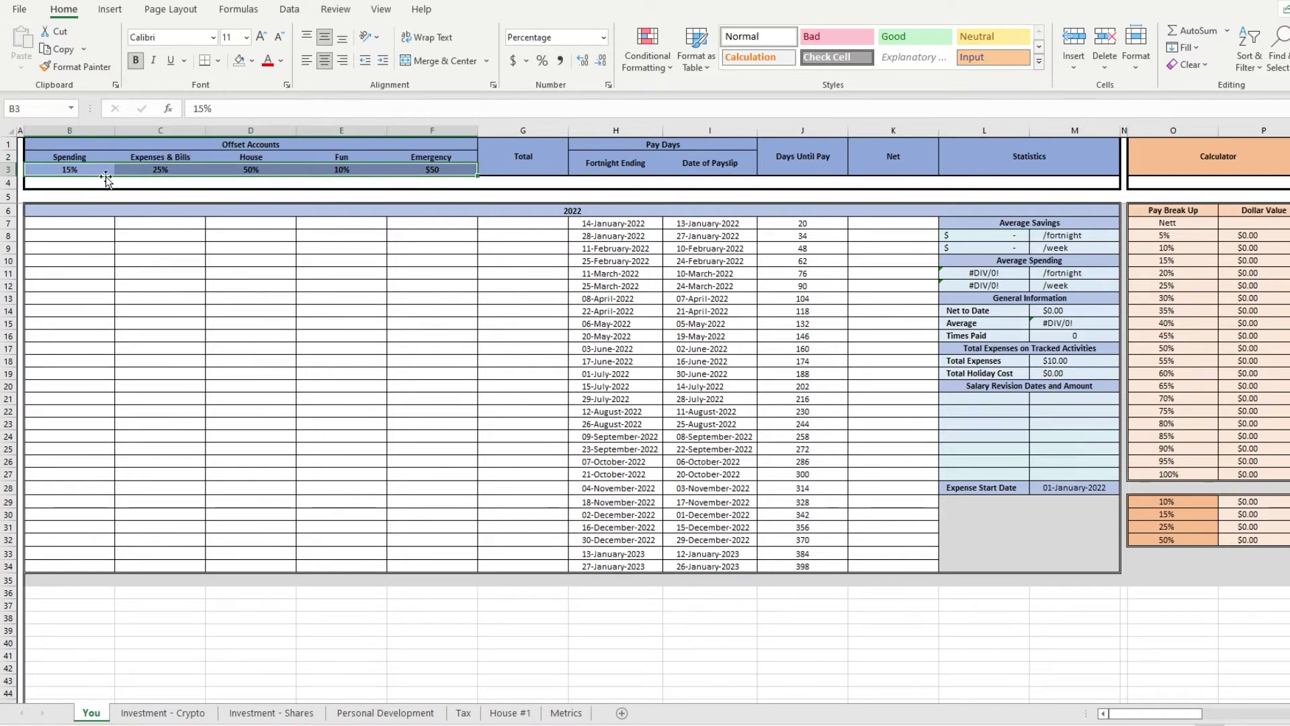
left_click(87, 170)
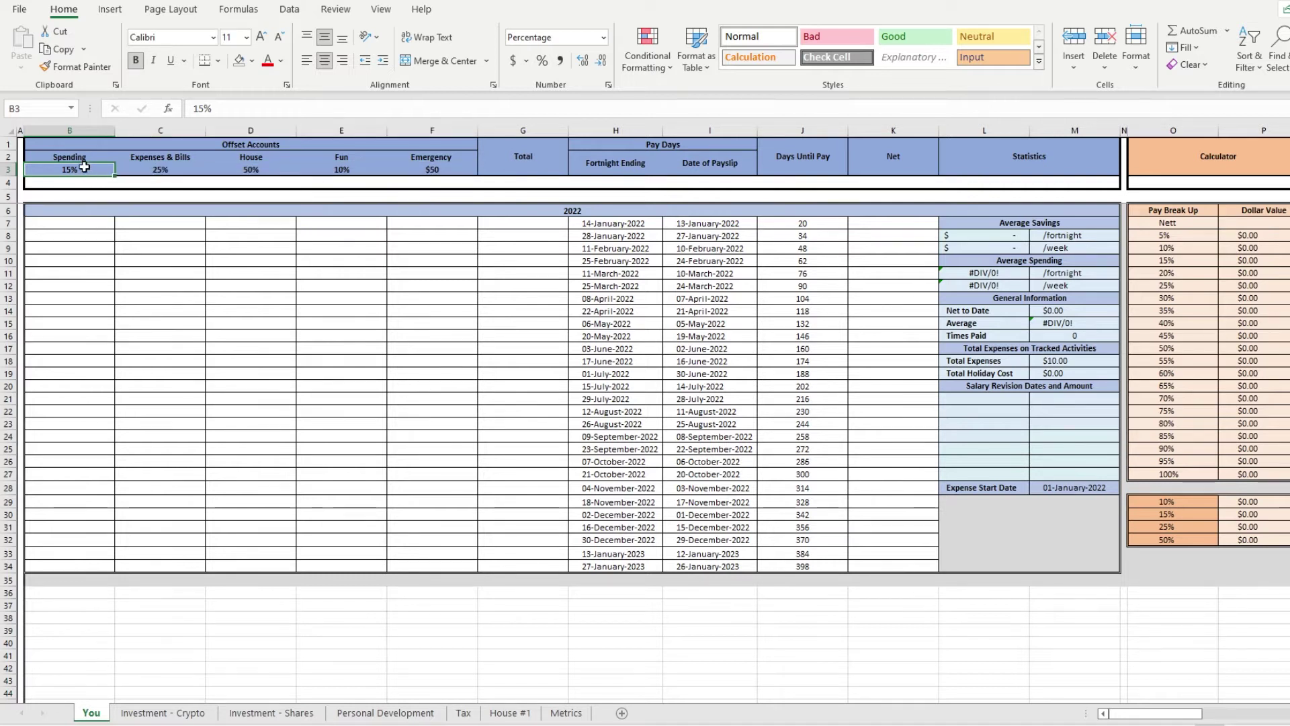
left_click(176, 170)
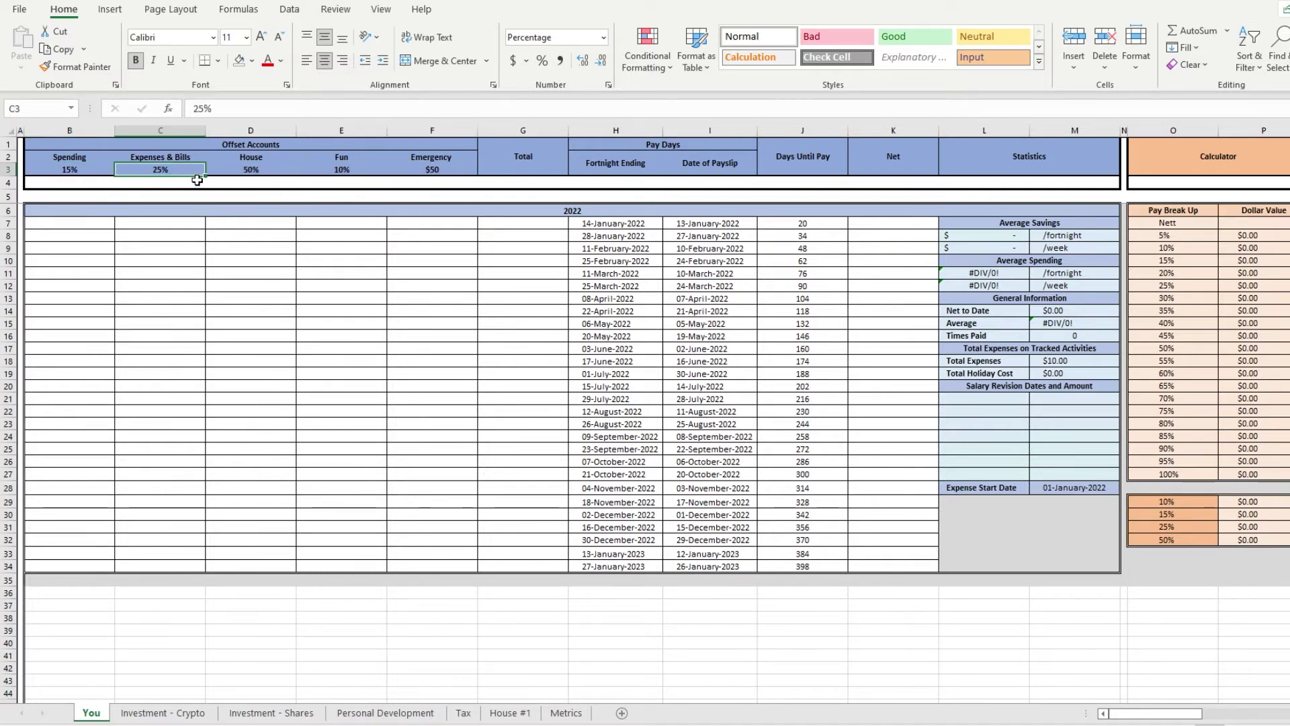
left_click(260, 169)
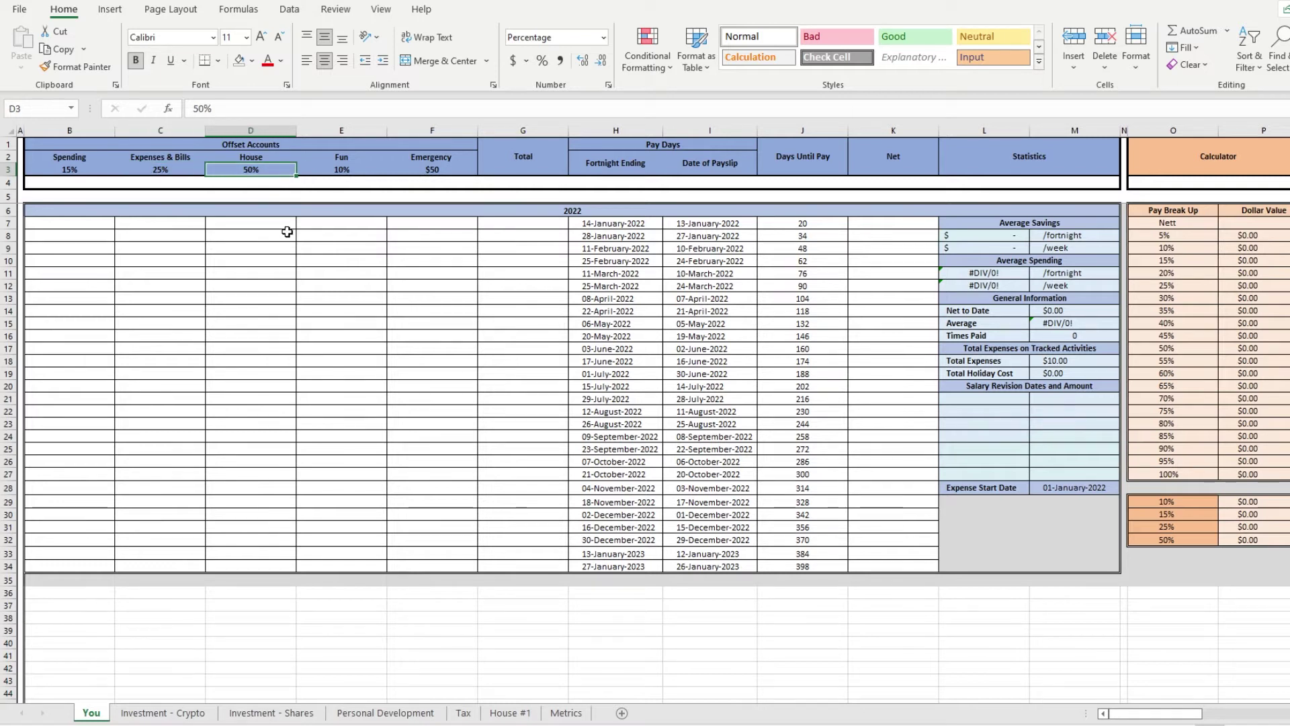
left_click(366, 170)
left_click(443, 172)
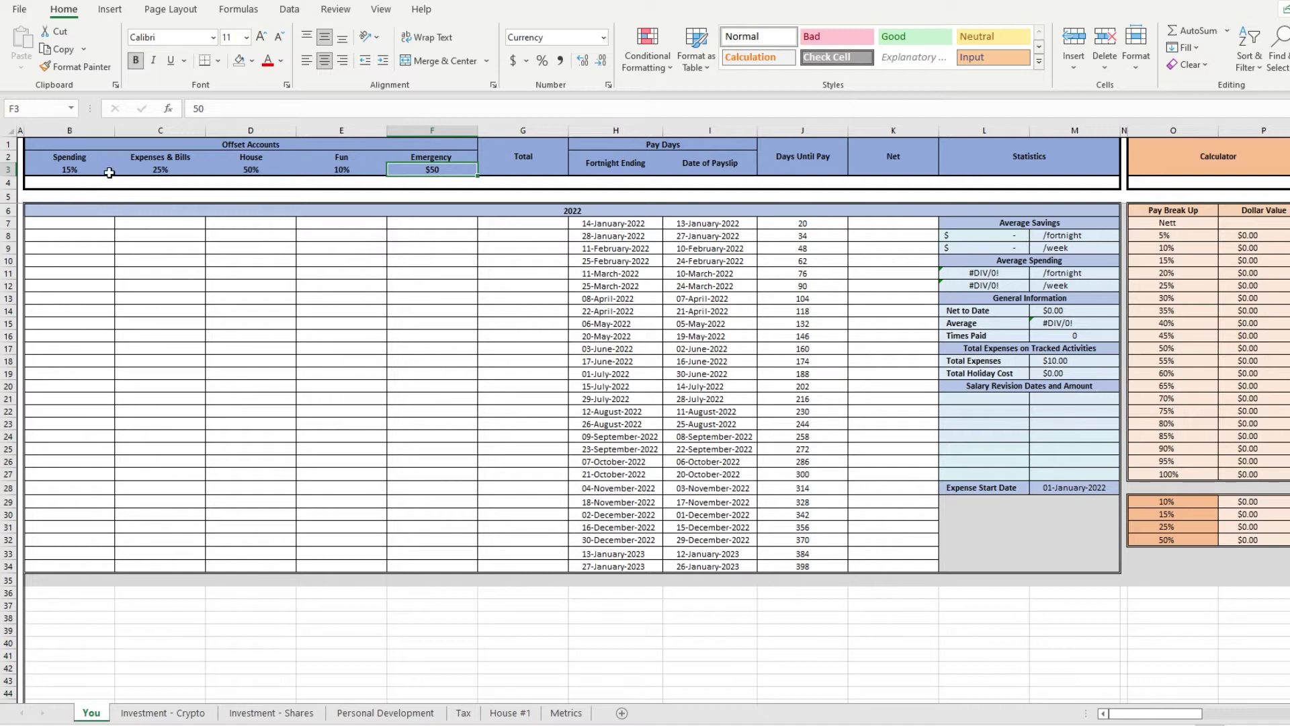
mouse_move(495, 221)
left_mouse_down()
mouse_move(495, 495)
mouse_move(513, 564)
mouse_move(517, 214)
left_mouse_up()
left_click(516, 215)
left_click(513, 221)
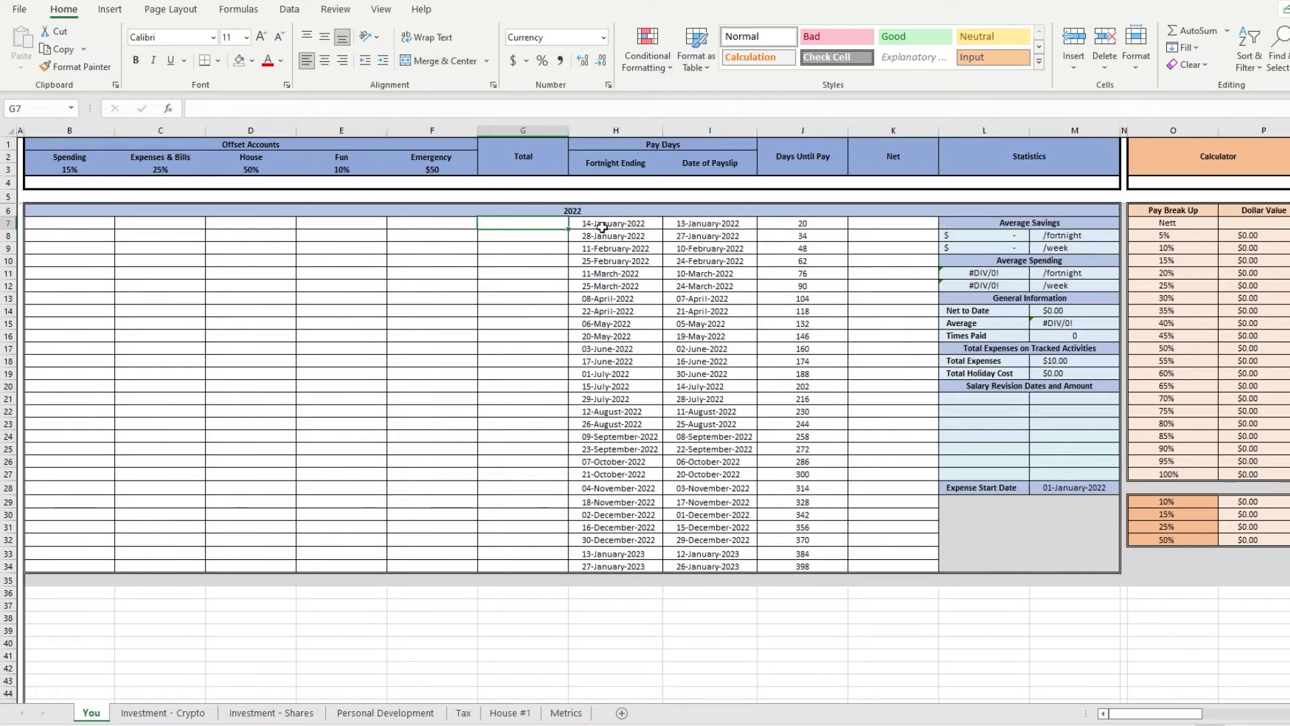
- Review the Fortnight Ending and Date of Payslip columns for the whole 2022 pay schedule
left_click_drag(602, 227, 674, 225)
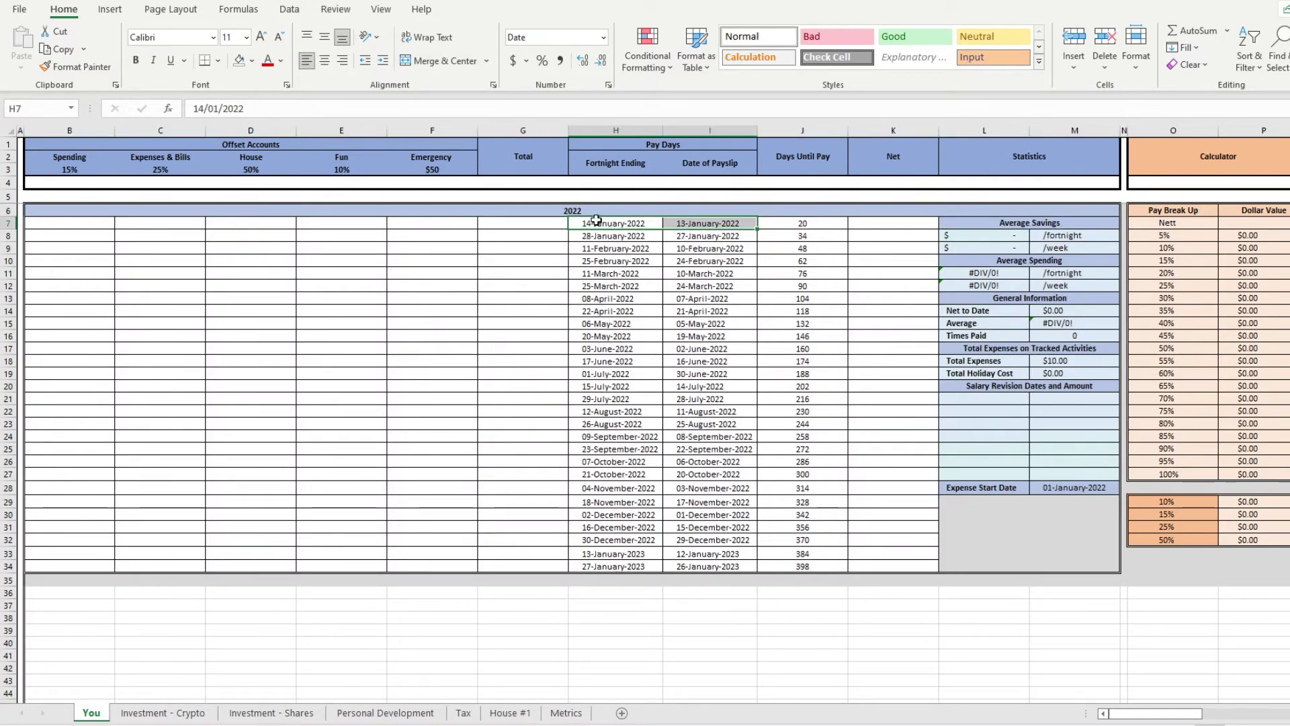
left_click(599, 162)
left_click_drag(614, 223, 635, 566)
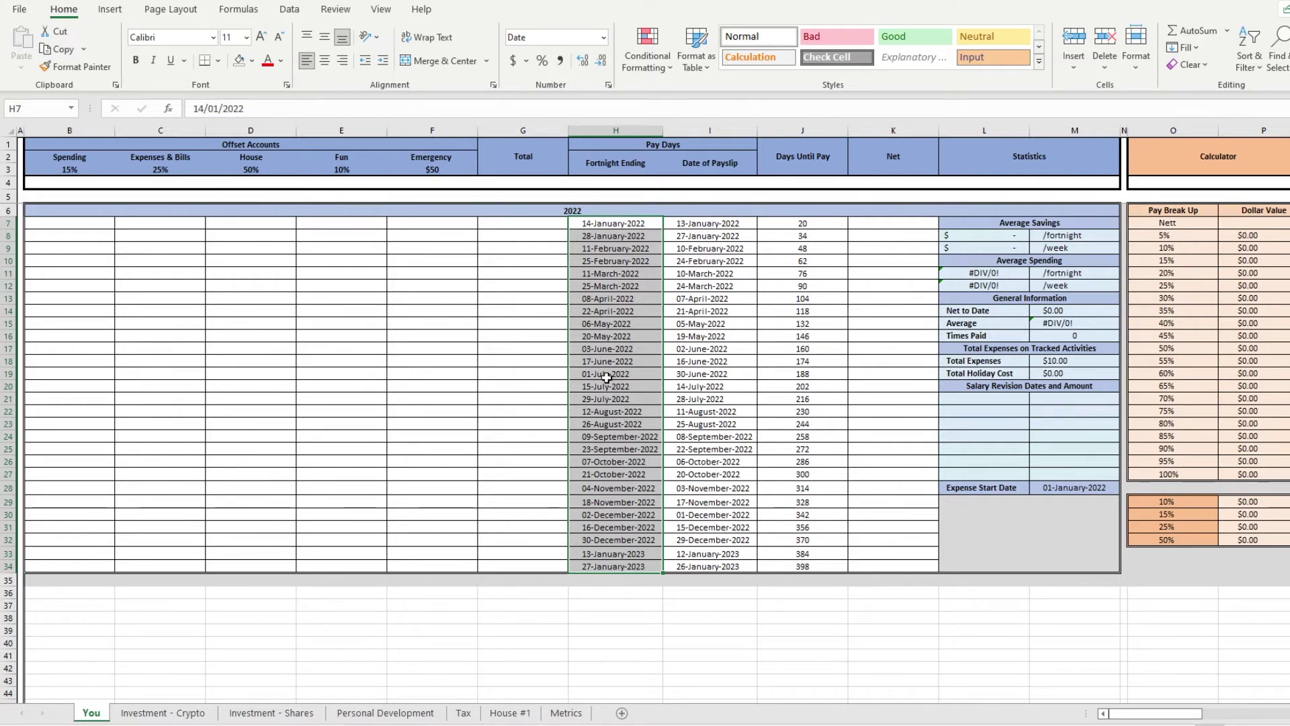
left_click(713, 223)
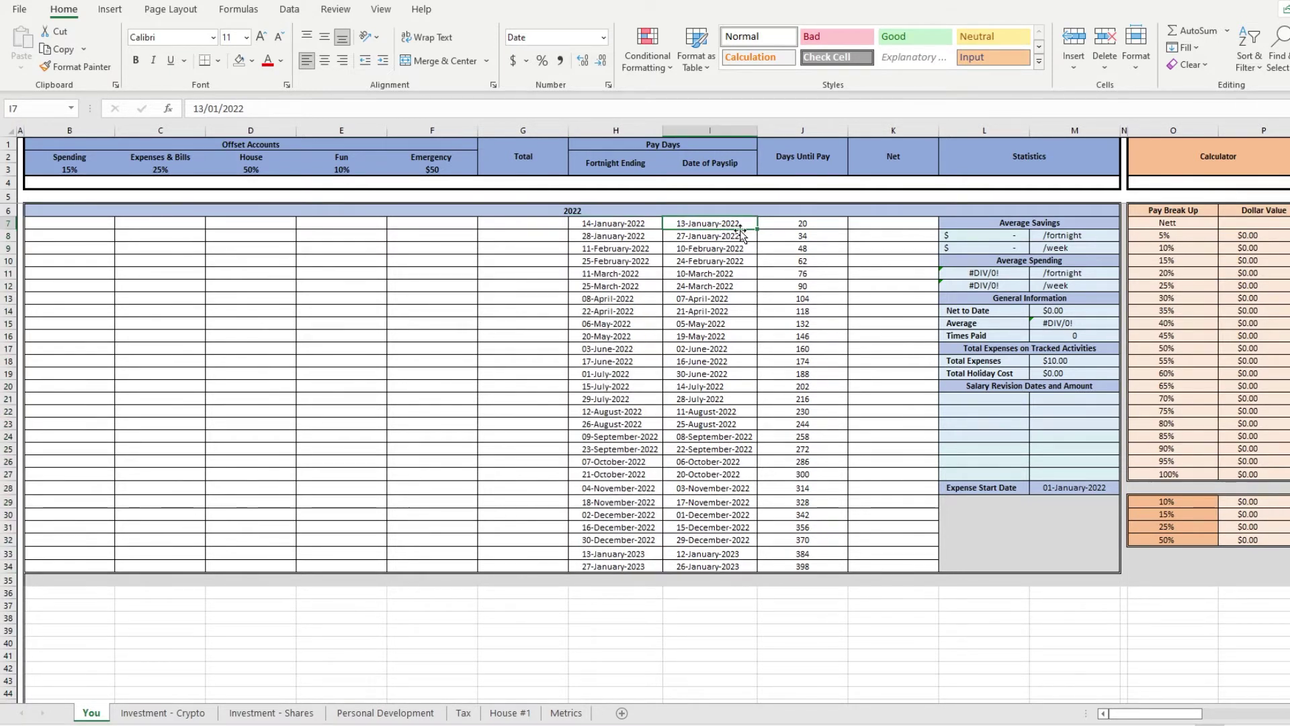
left_click(711, 163)
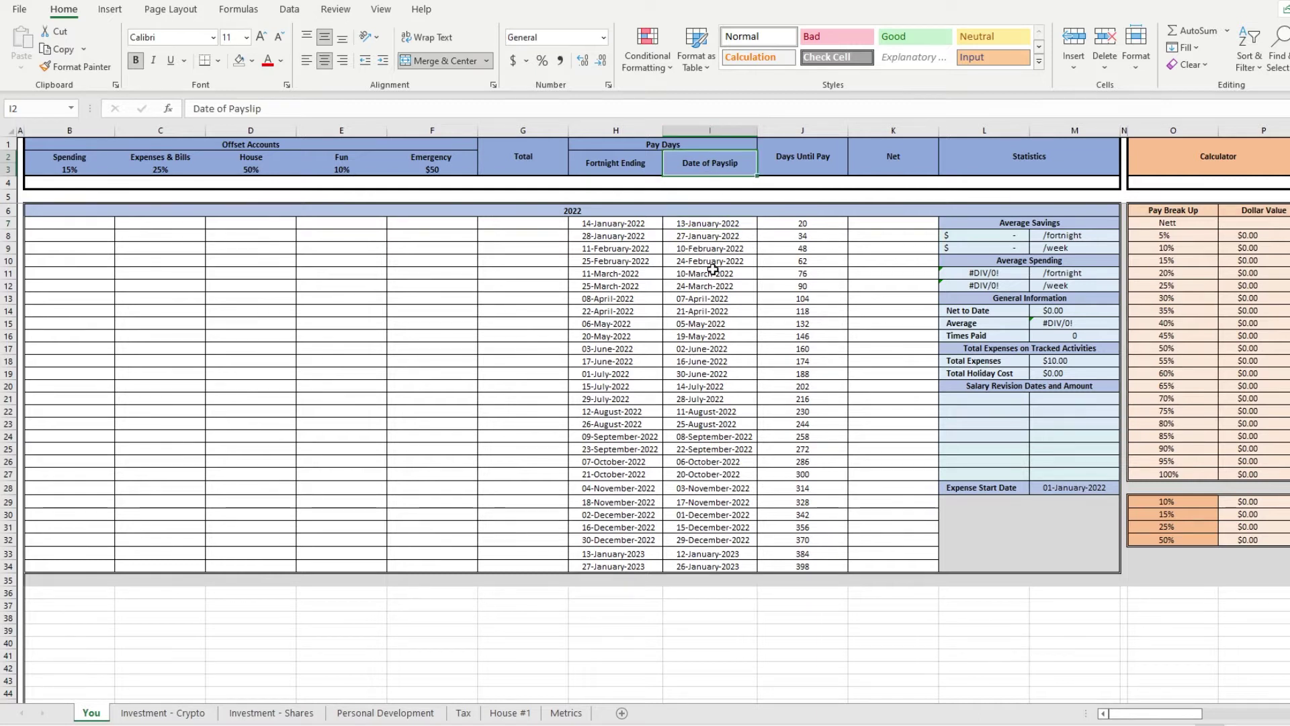
left_click_drag(711, 225, 717, 568)
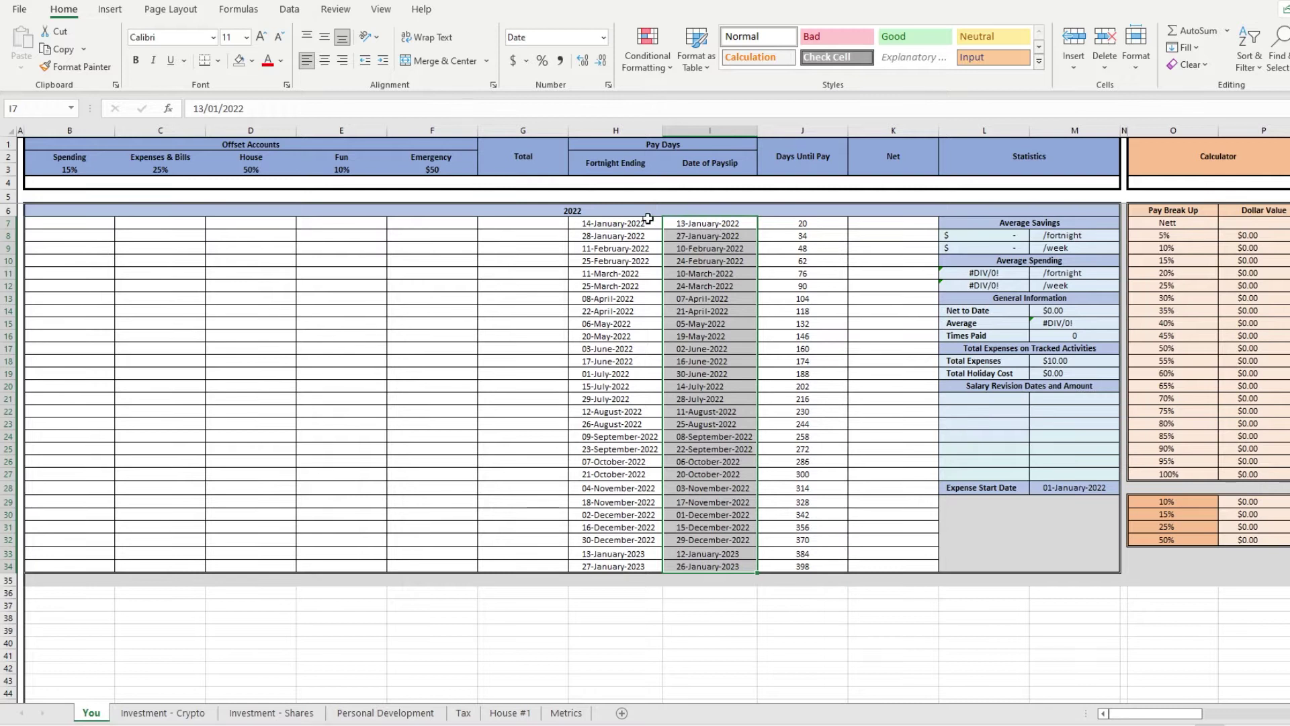
left_click(630, 220)
left_click(731, 223)
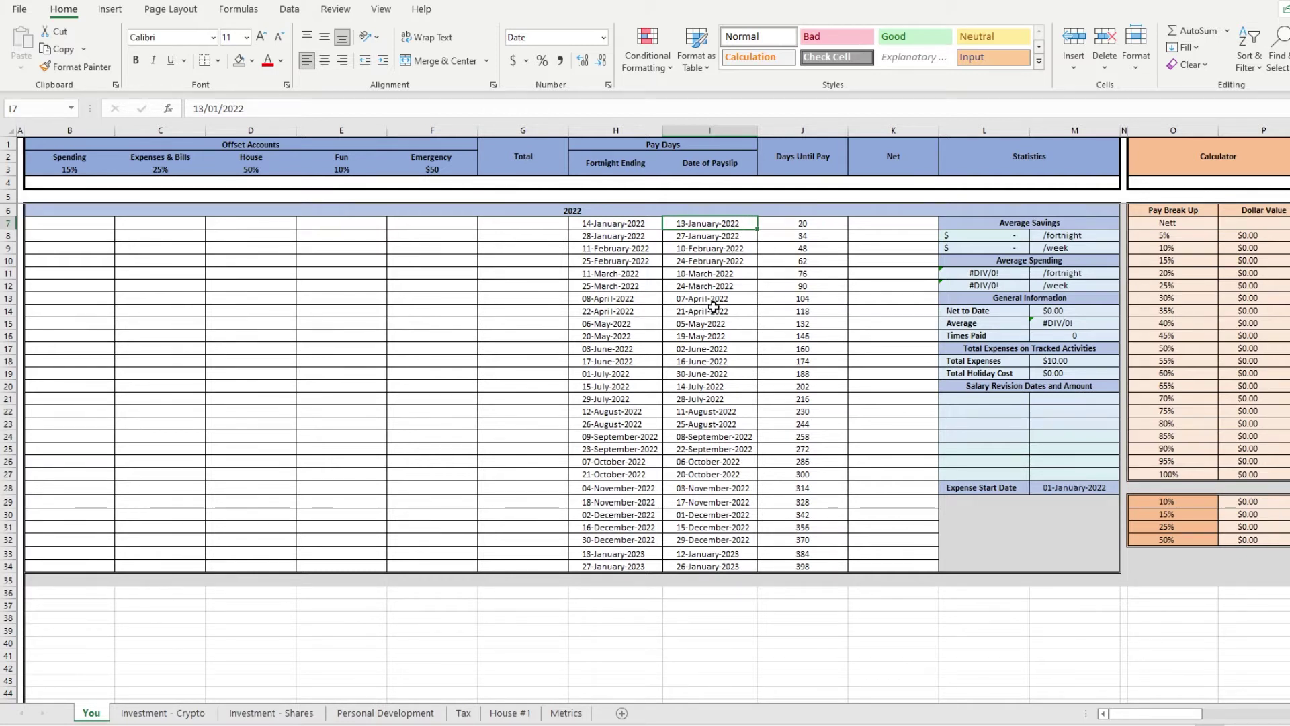
mouse_move(726, 230)
left_mouse_down()
mouse_move(719, 442)
mouse_move(726, 227)
left_mouse_up()
- Inspect the Days Until Pay formula against the payslip dates, from the first pay row down the whole column
left_click(799, 223)
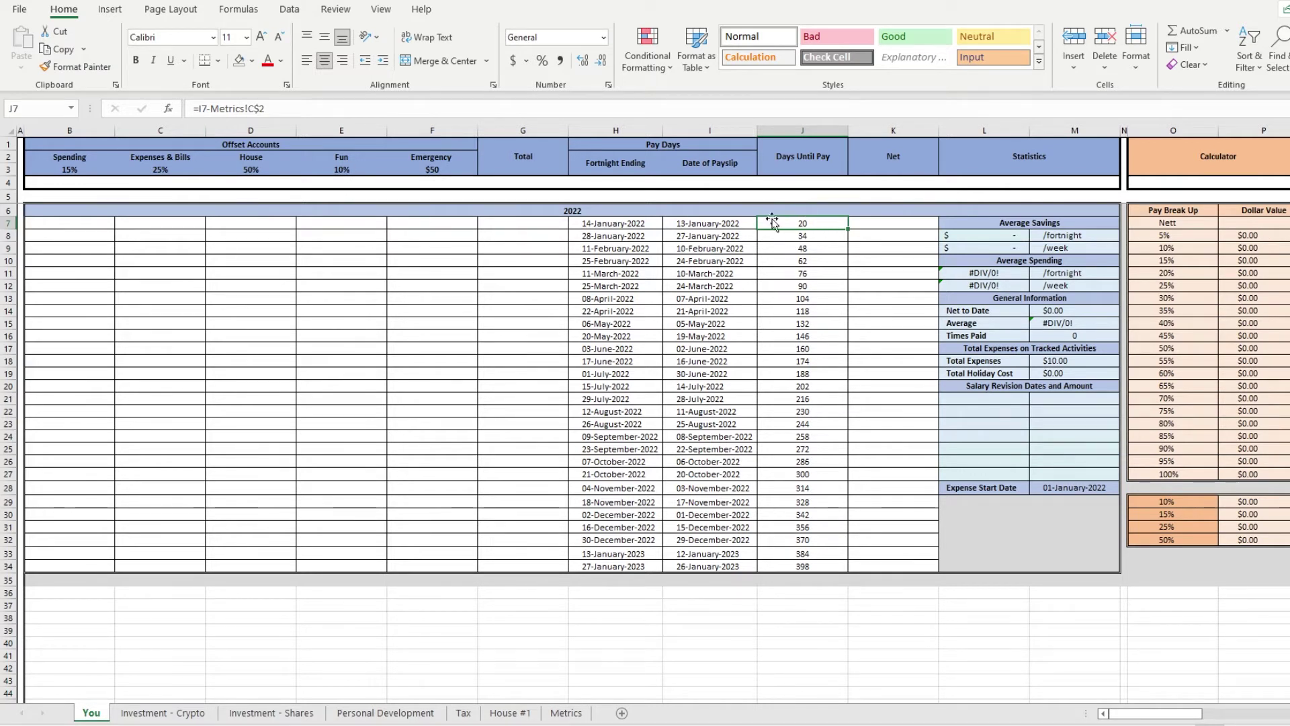
left_click(722, 230)
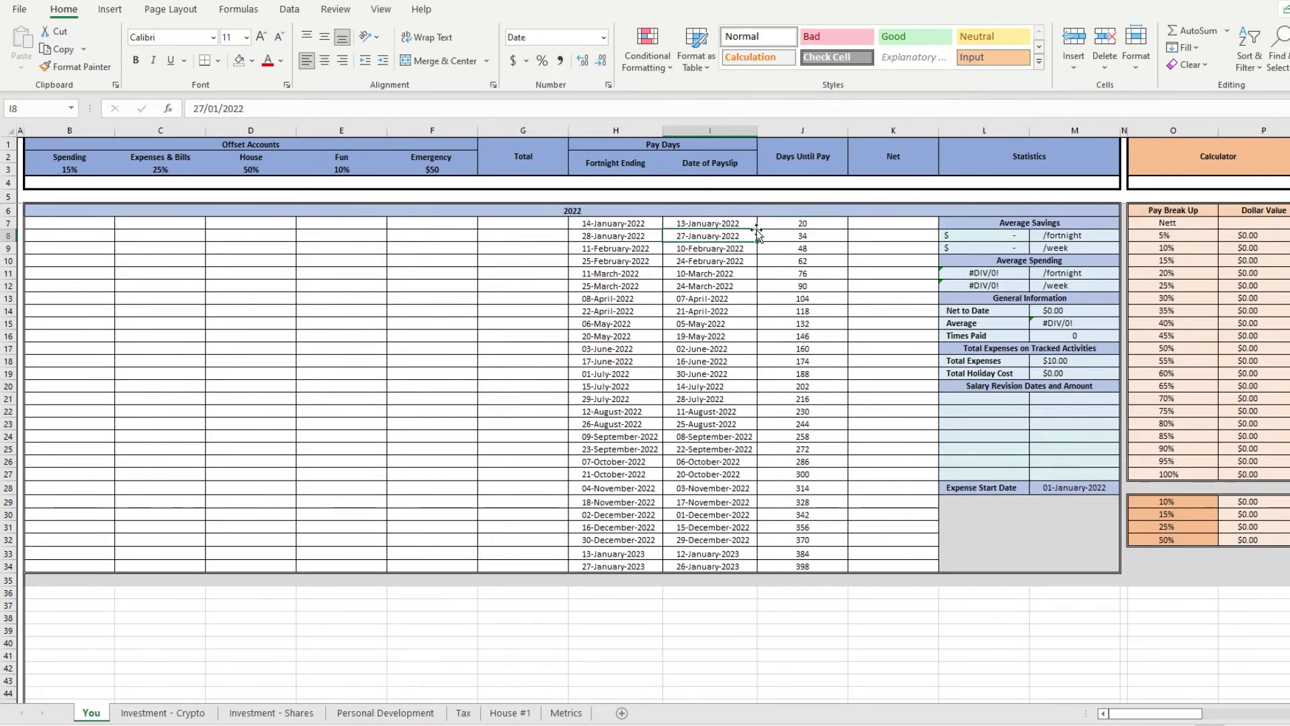
left_click(726, 223)
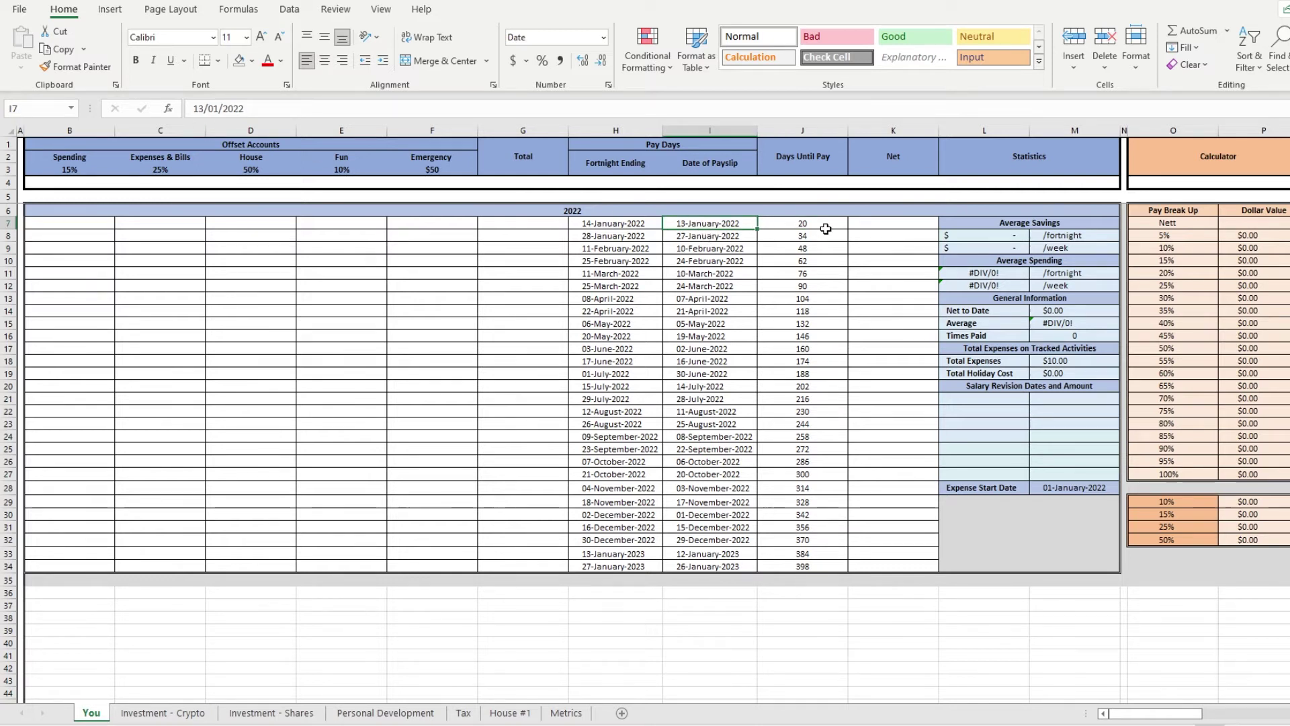
left_click(825, 228)
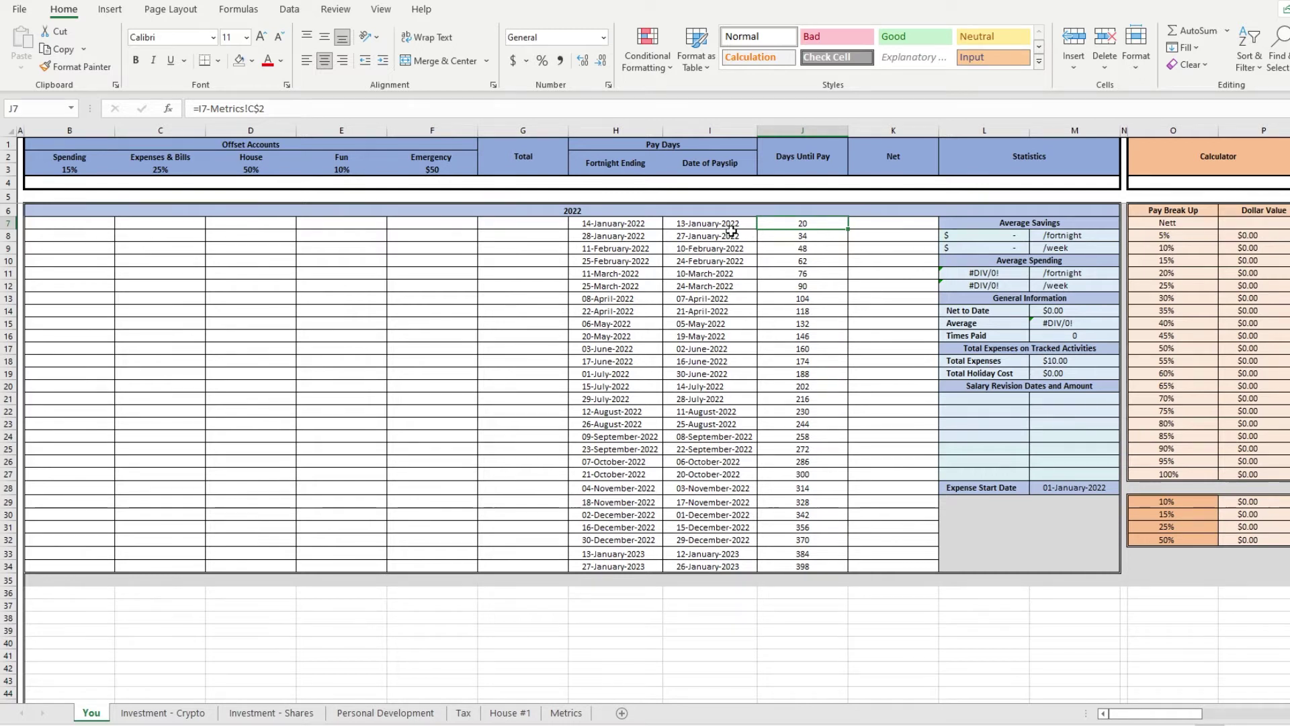
left_click_drag(815, 224, 821, 567)
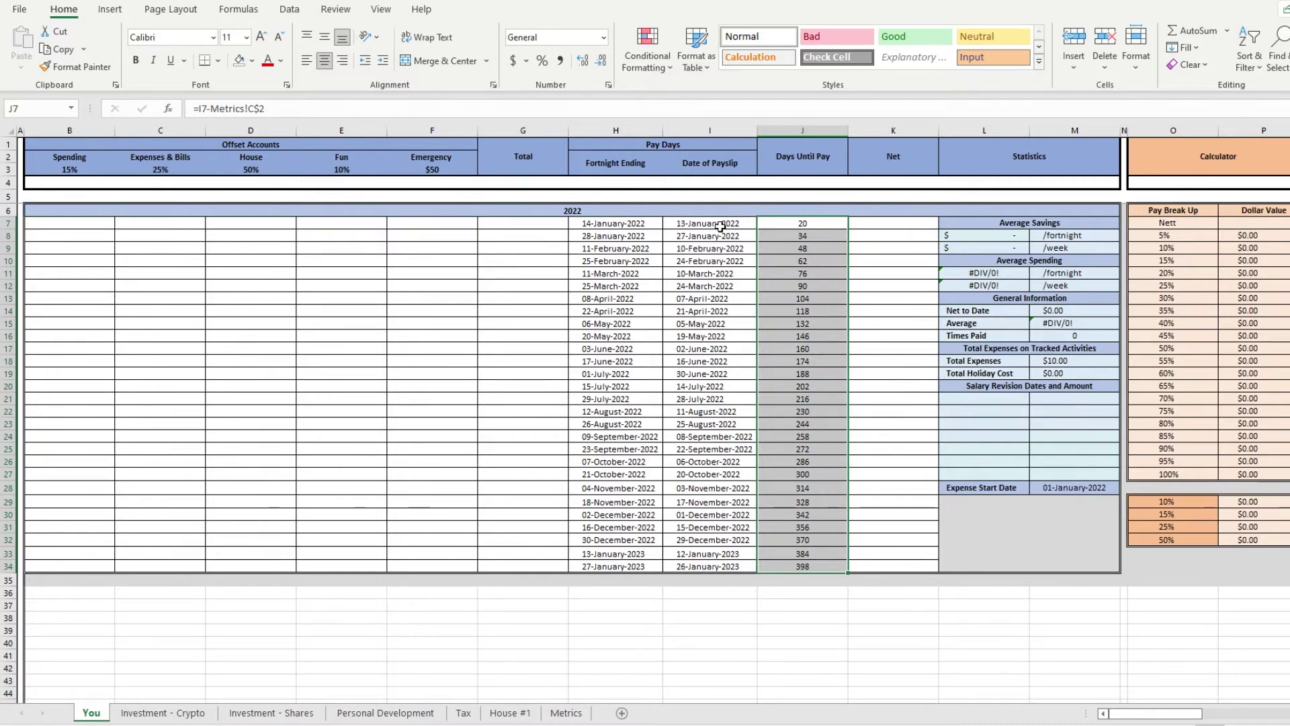
- Try 1/1/2023 as the first payslip date, check its Days Until Pay cell, and undo the date change
left_click(719, 226)
type("1")
type("/1/")
type("2023")
key("Return")
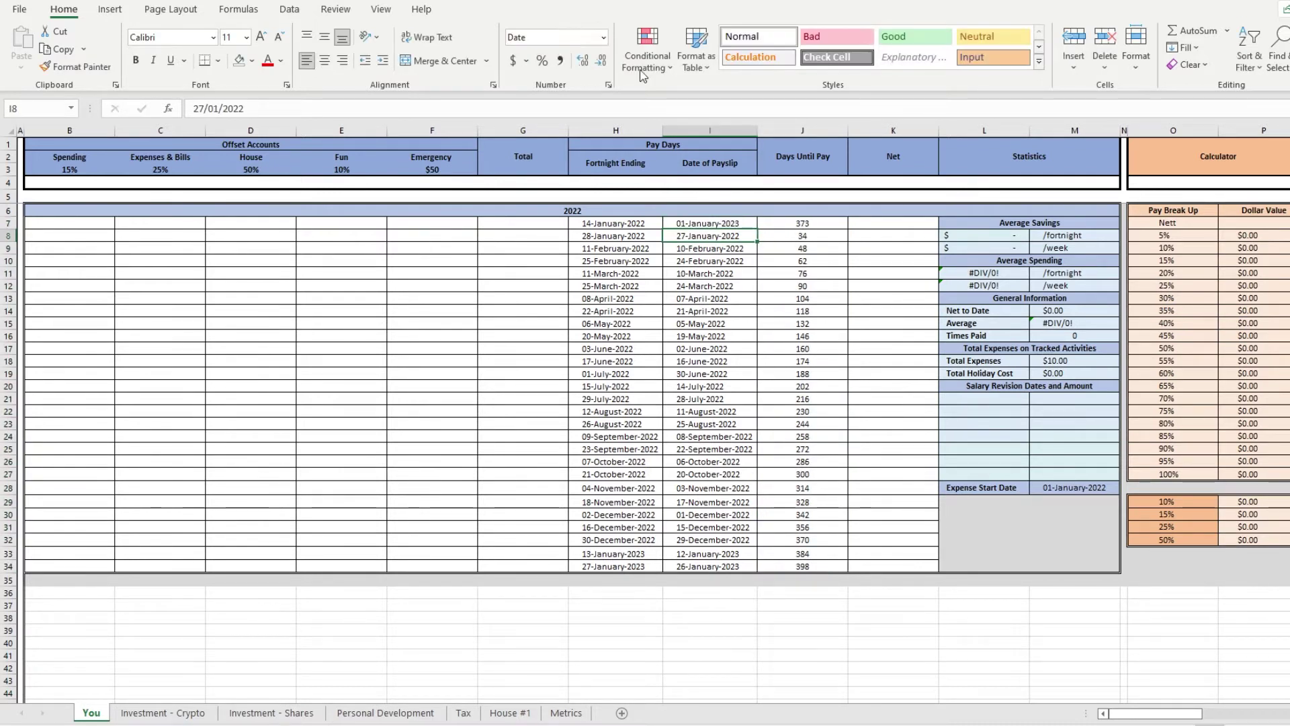
left_click(806, 223)
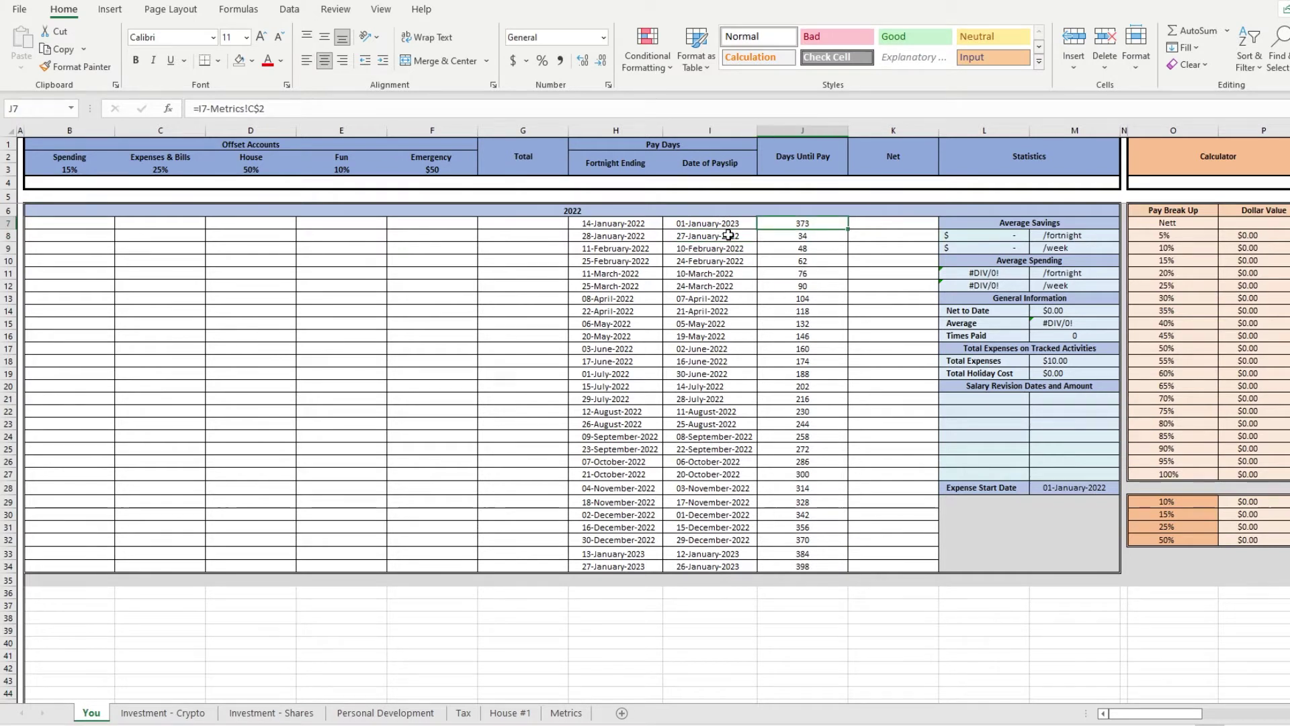
key("ctrl+z")
- Look over the Days Until Pay, Date of Payslip and Net columns across all pay rows
left_click_drag(809, 223, 804, 568)
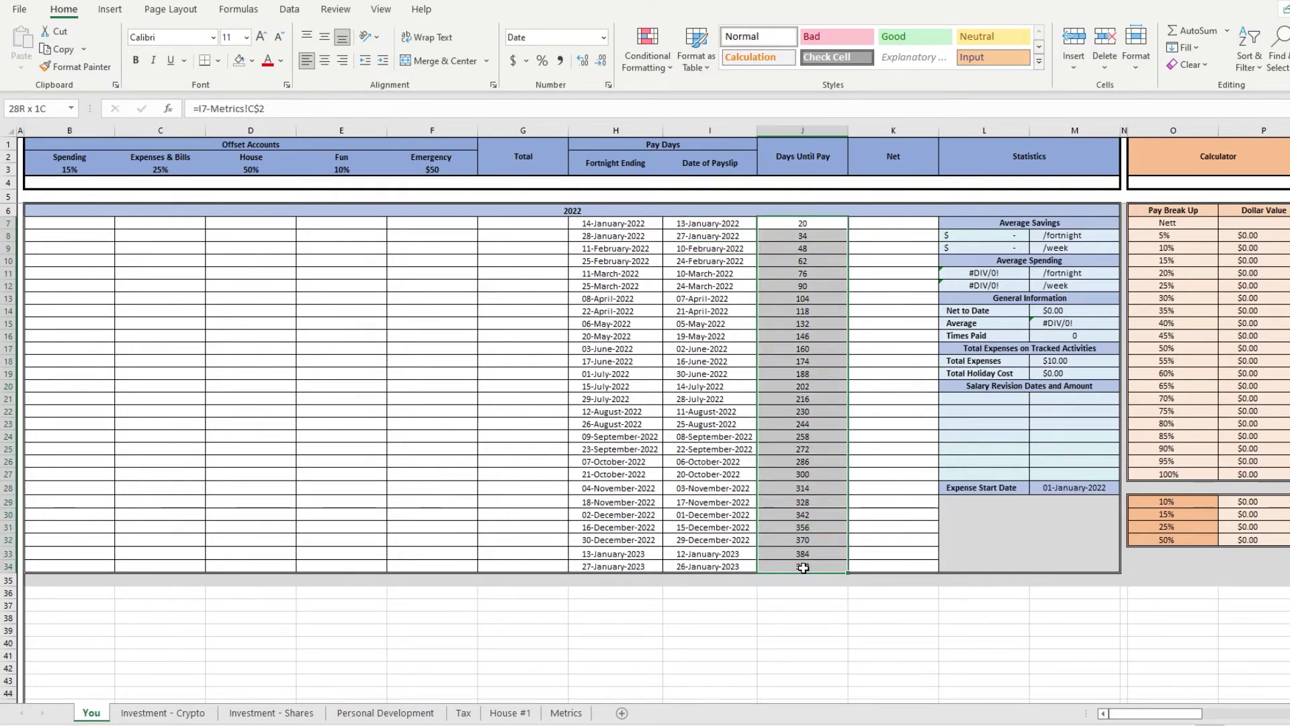
left_click_drag(711, 224, 723, 564)
left_click_drag(897, 221, 873, 568)
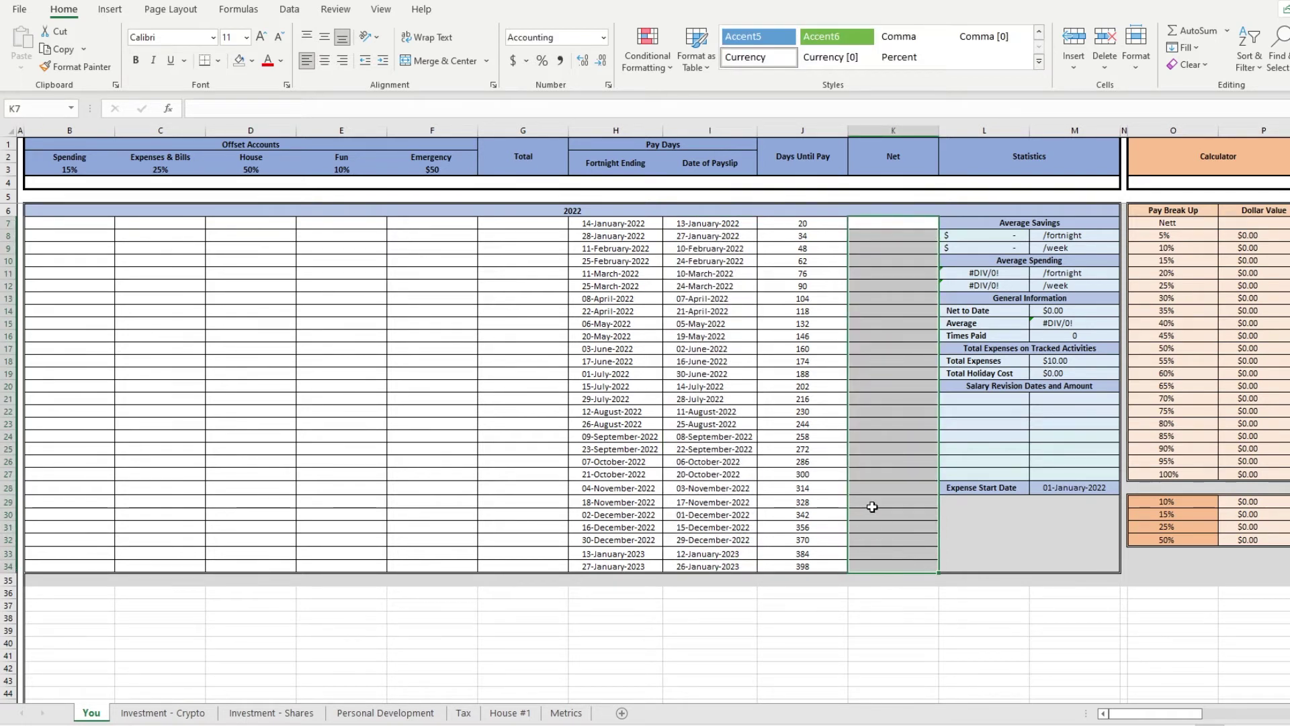
left_click(883, 311)
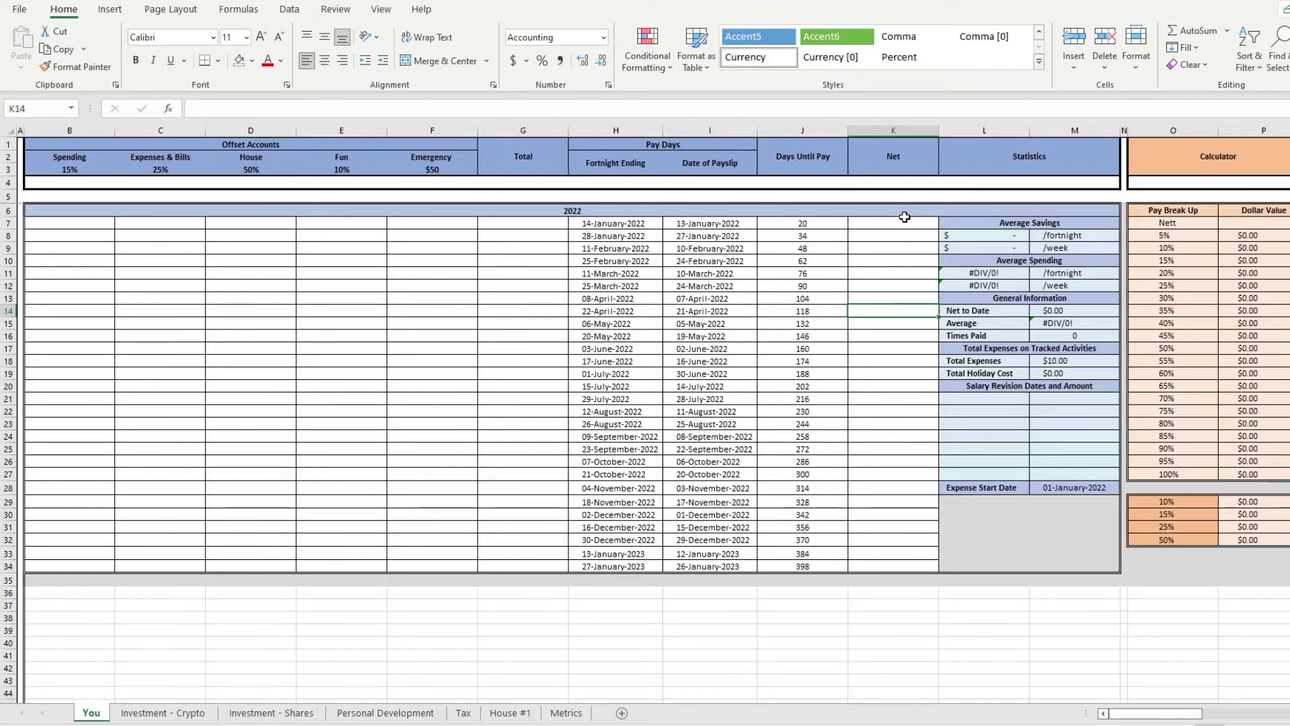
left_click_drag(918, 227, 898, 567)
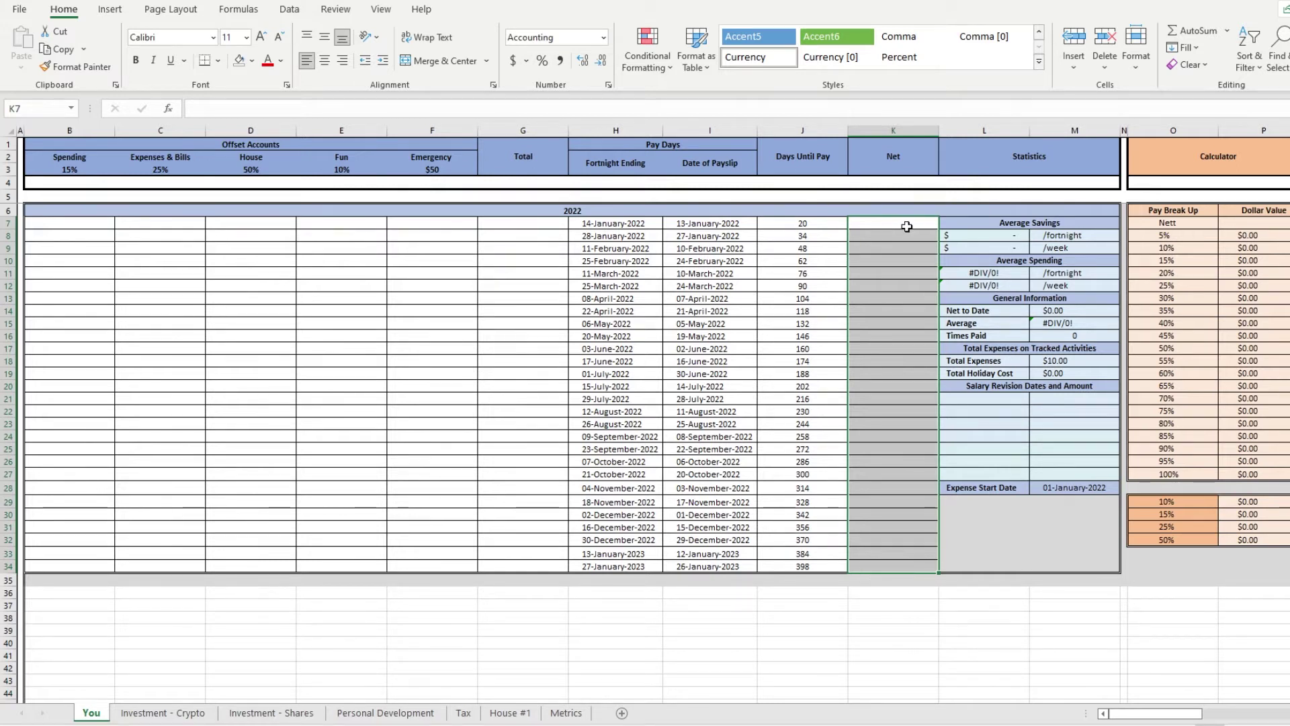
left_click(906, 222)
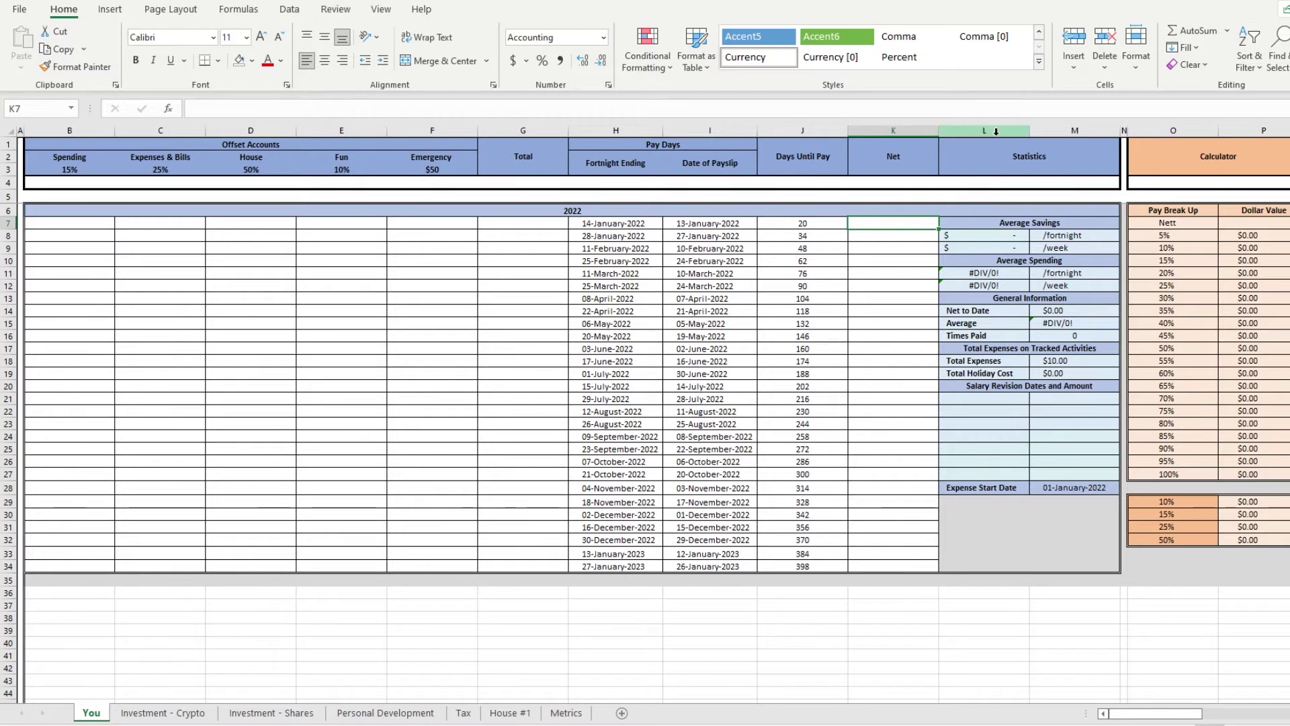
- Enter 1000 as the Nett dollar value in the pay break-up calculator
left_click_drag(988, 131, 1042, 139)
left_click(1186, 261)
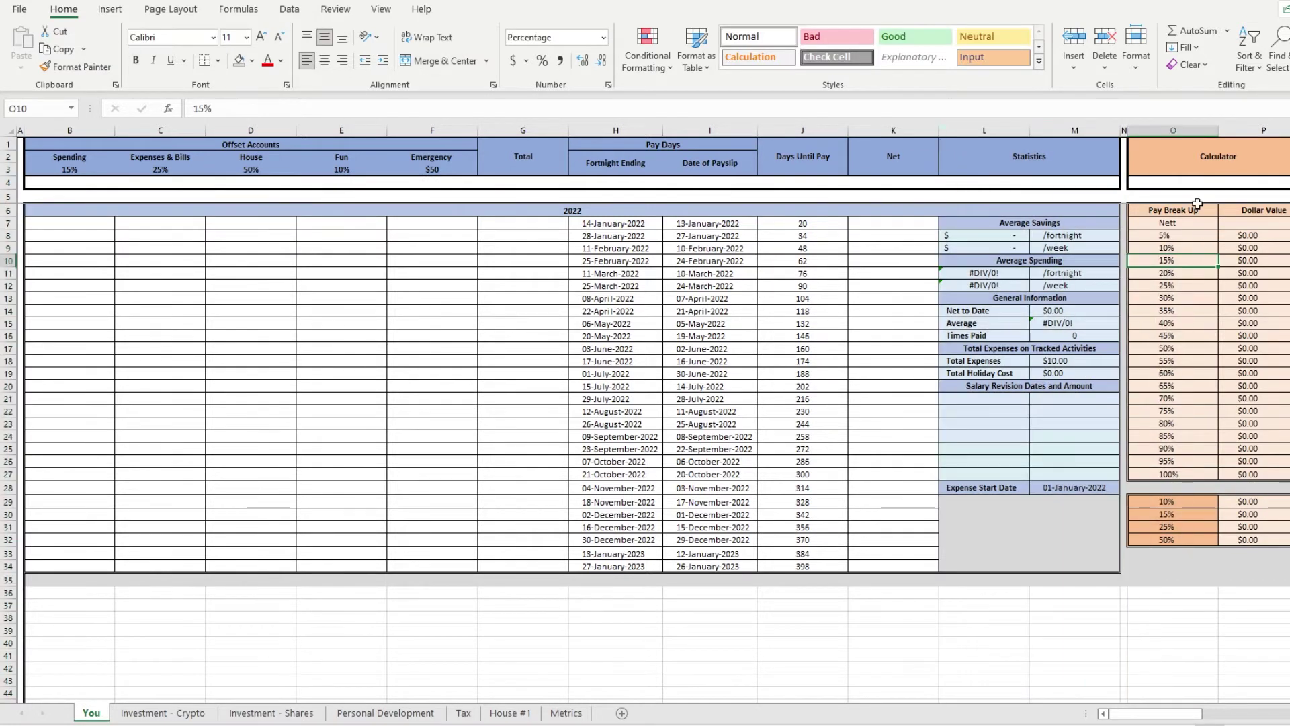
left_click_drag(1175, 130, 1244, 124)
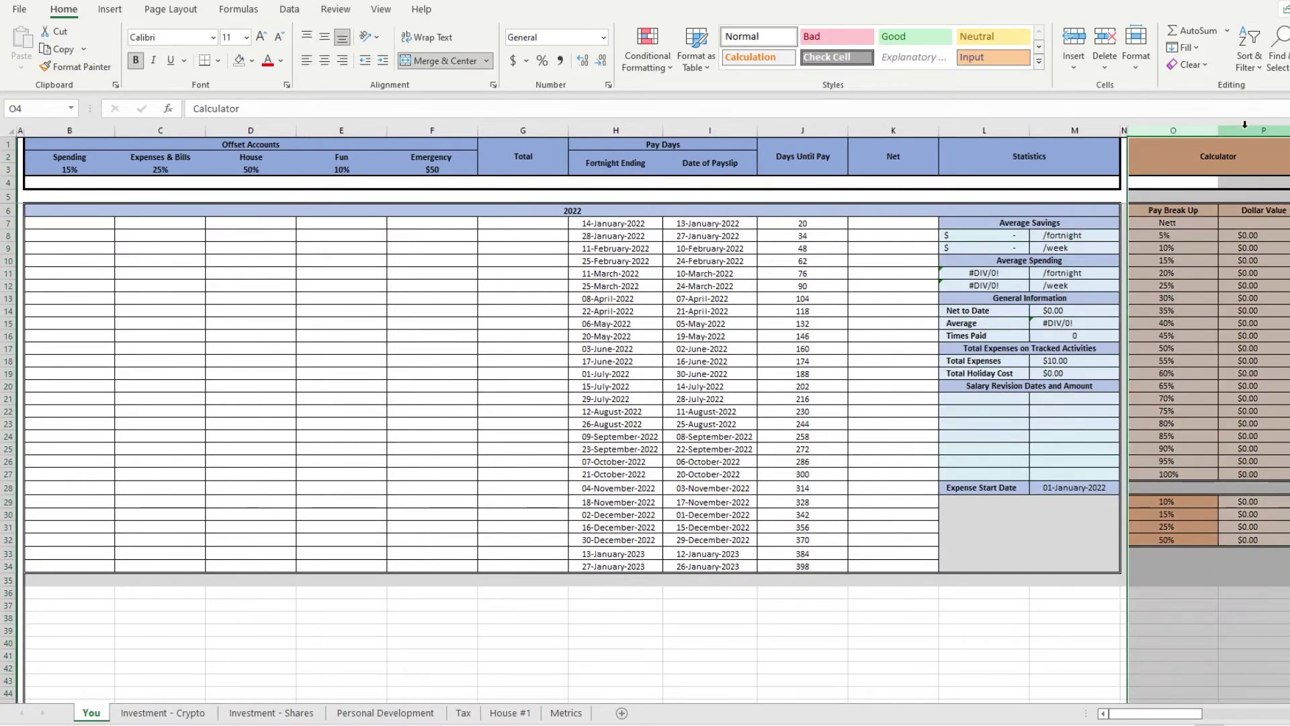
left_click(1199, 298)
left_click(1247, 223)
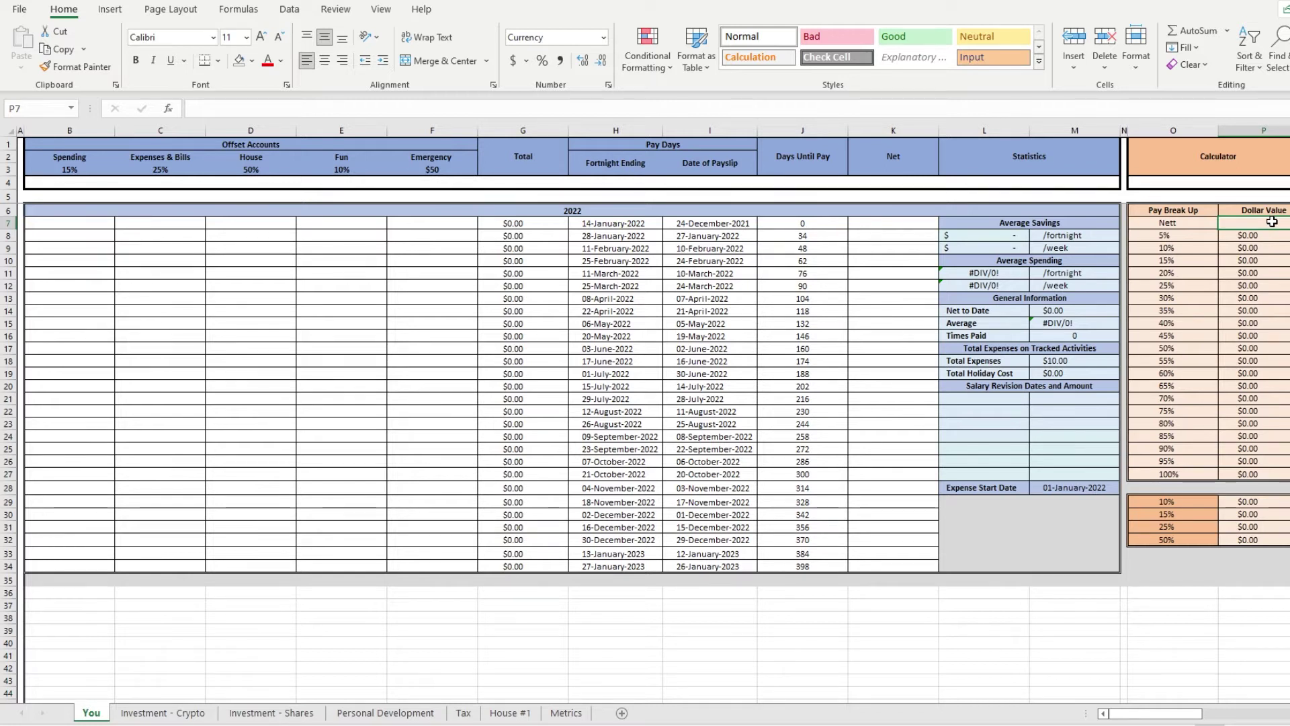
type("1000")
key("Return")
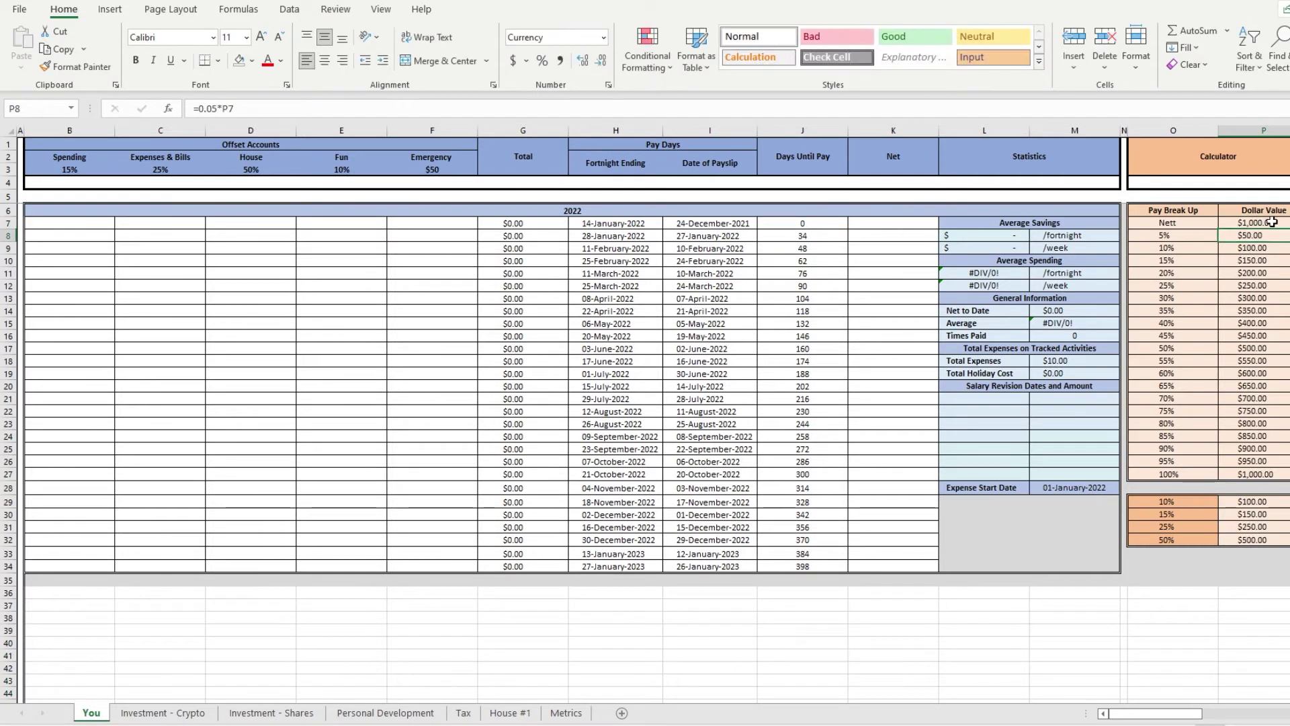
- Examine the calculator's percentages and dollar values, and compare its separate short percentage list with the offset account allocations
left_click(1175, 236)
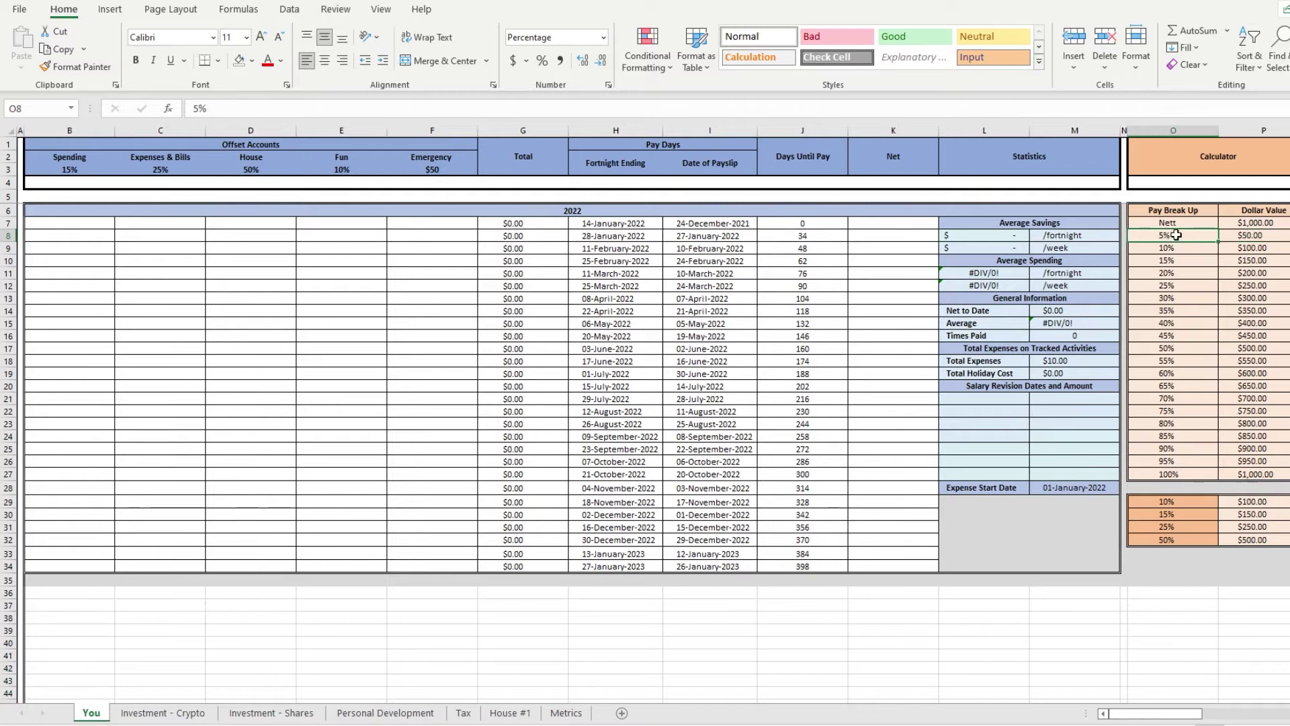
left_click(1181, 473, "shift")
left_click(1206, 252)
left_click(1244, 250)
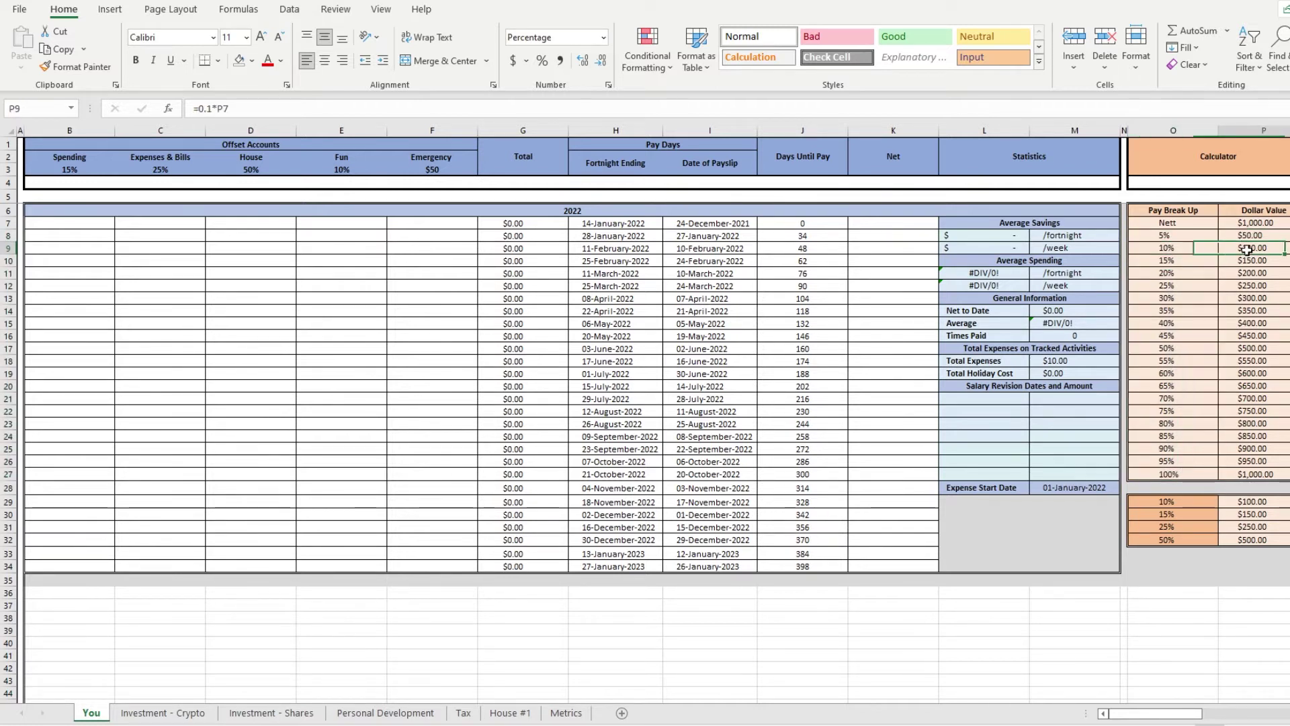
left_click(1181, 348)
left_click(1244, 348)
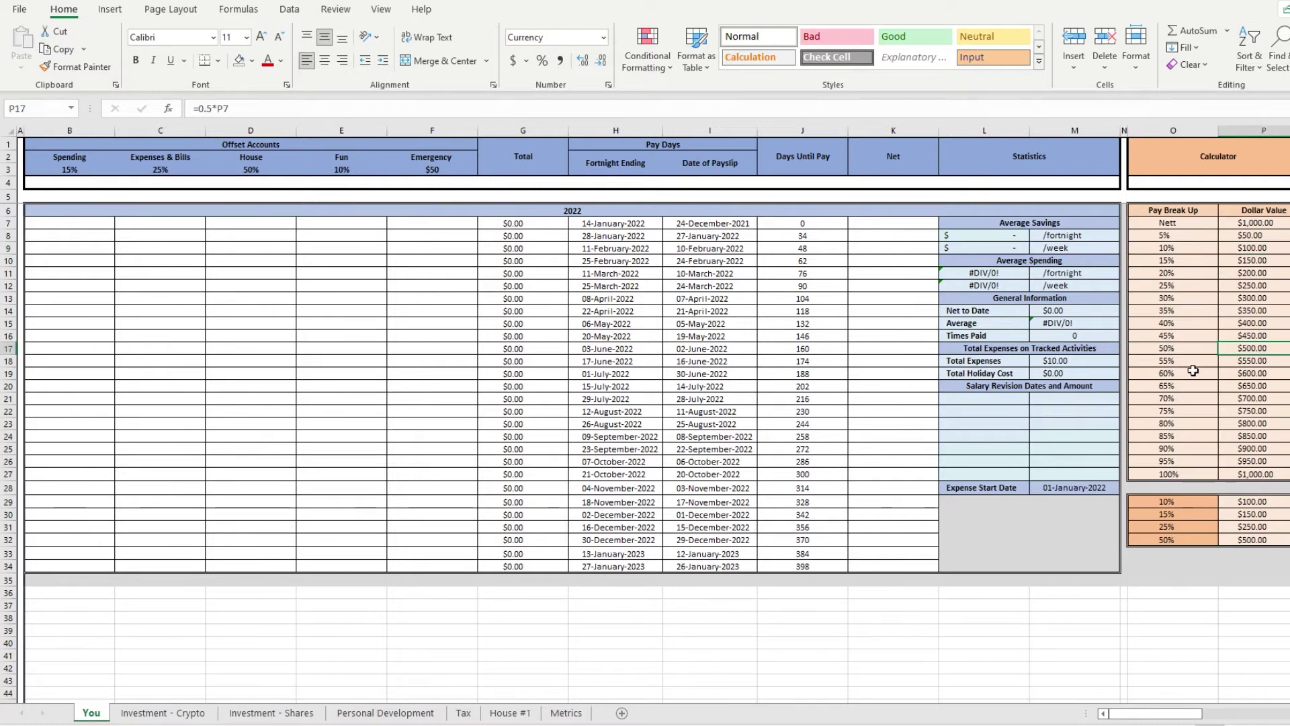
left_click_drag(73, 166, 366, 169)
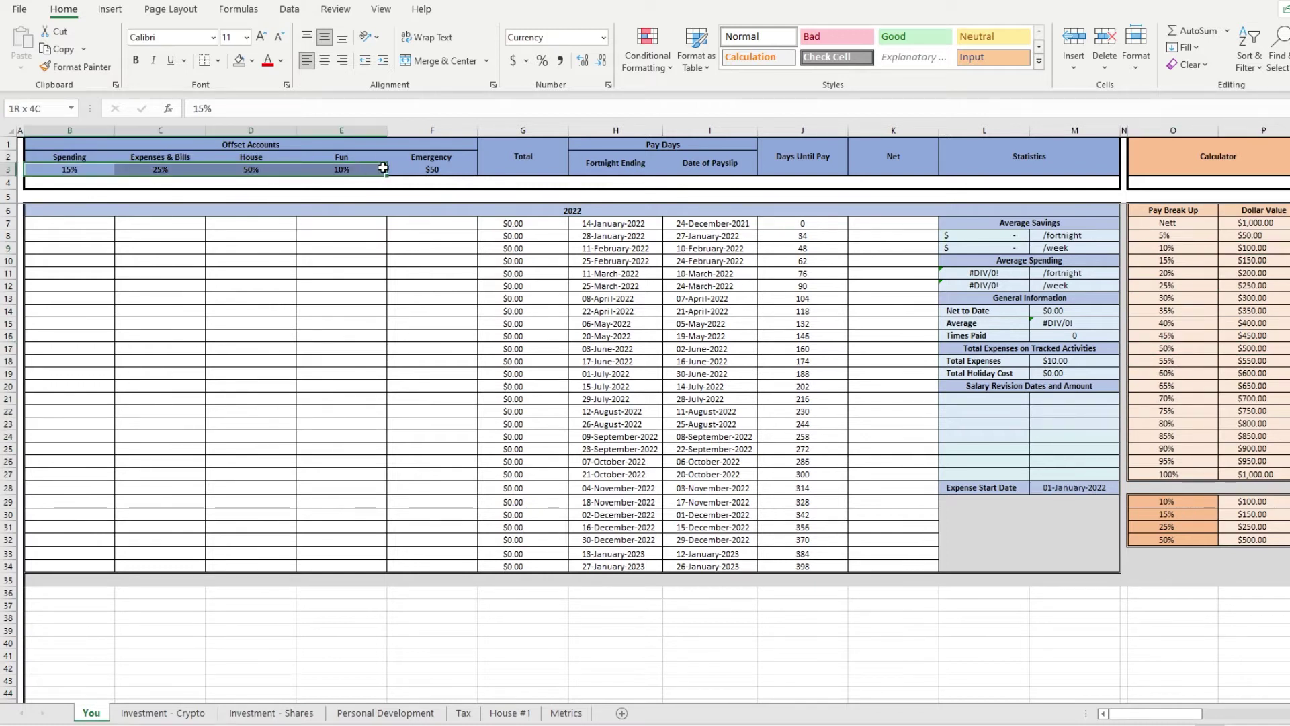
left_click_drag(1183, 504, 1183, 534)
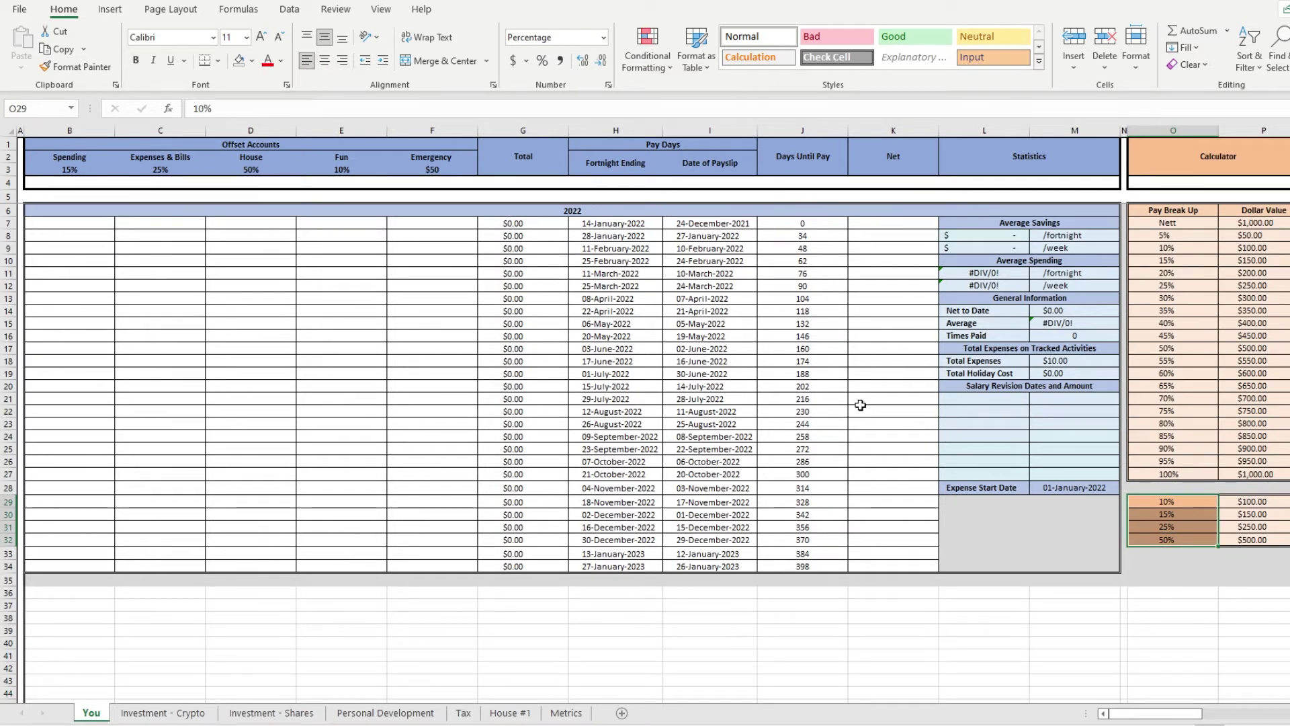
left_click(449, 223)
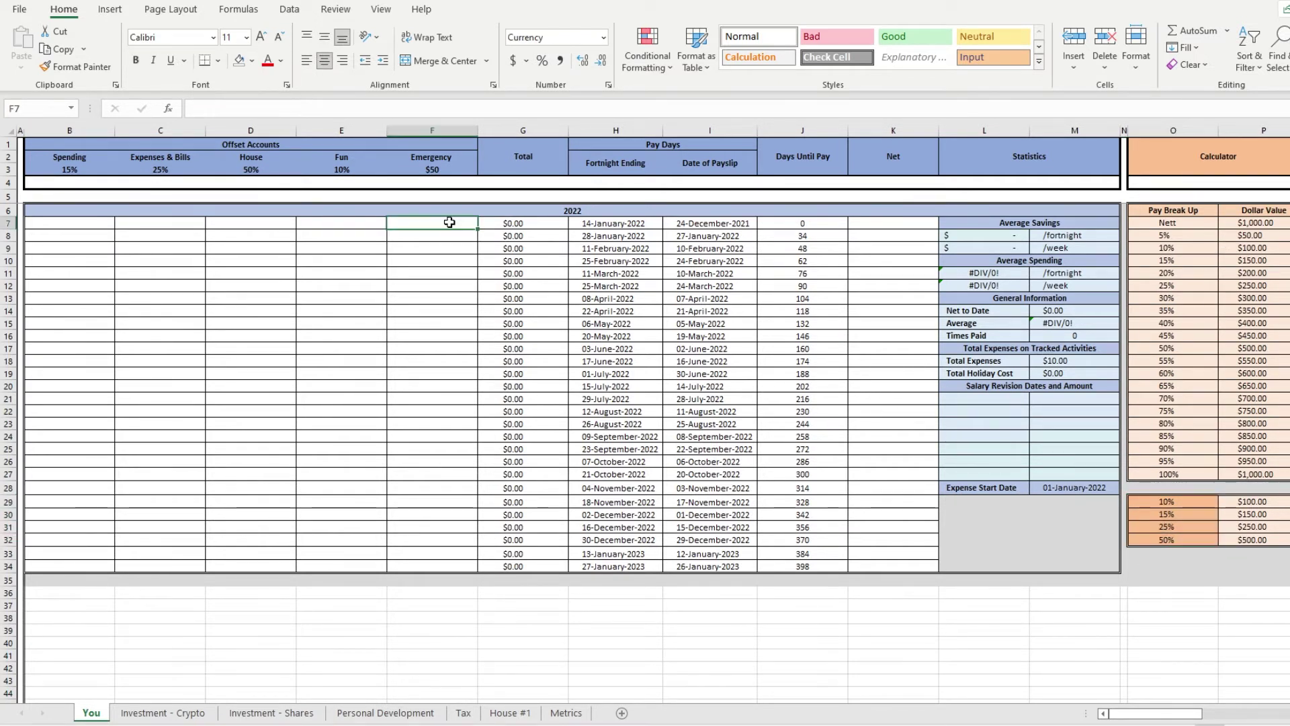
- Enter 50 as the Emergency amount and 1000 as the Net for the 14-January-2022 pay row
left_click(1279, 280)
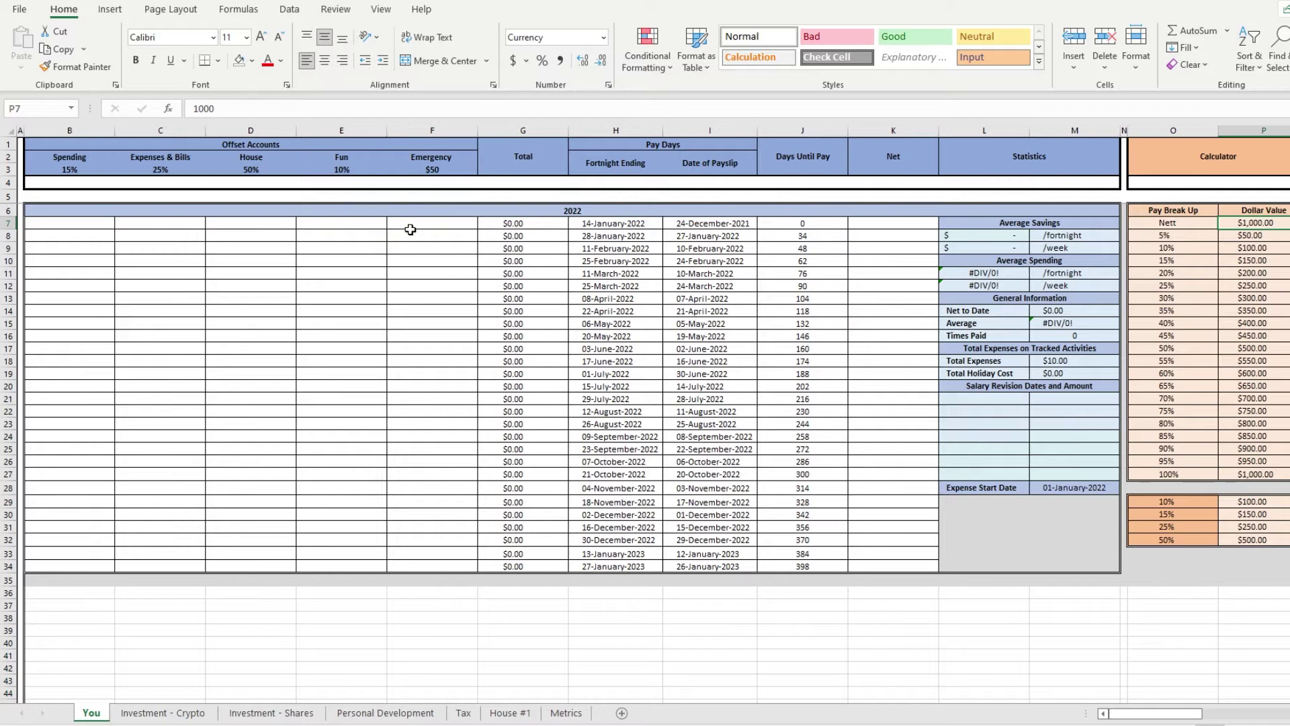
left_click(406, 225)
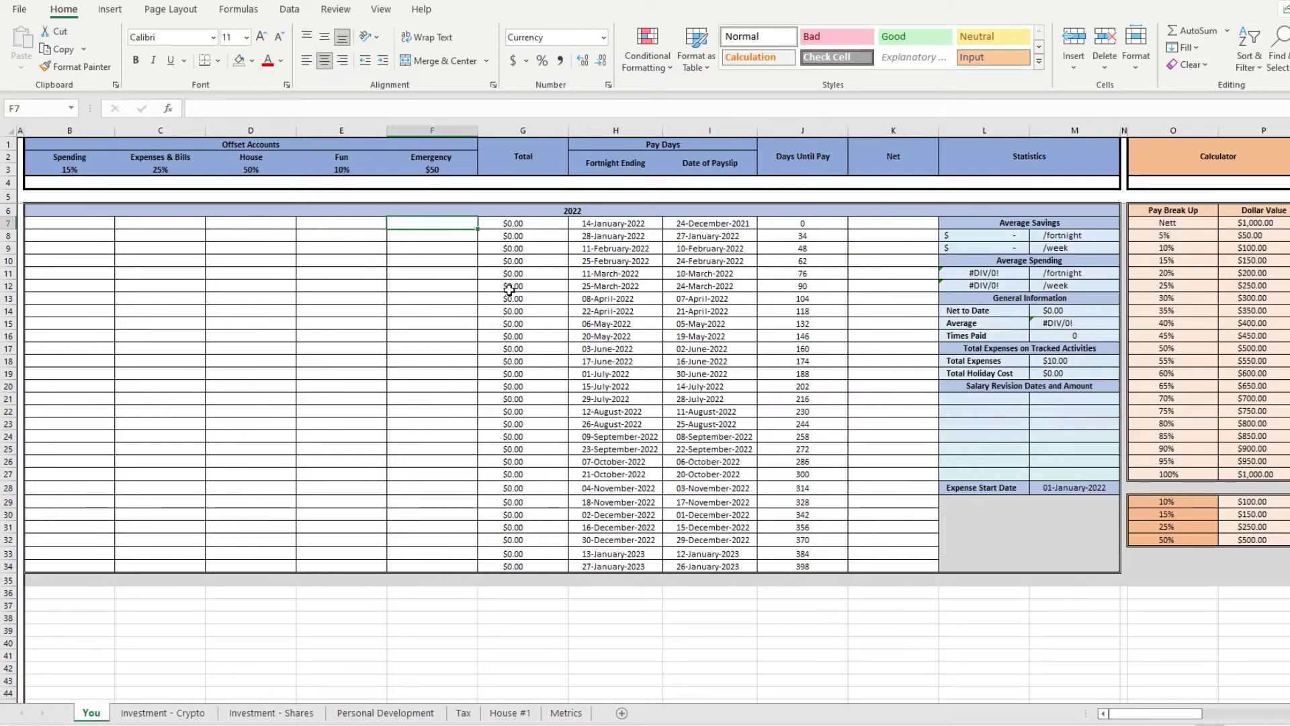
type("50")
key("Return")
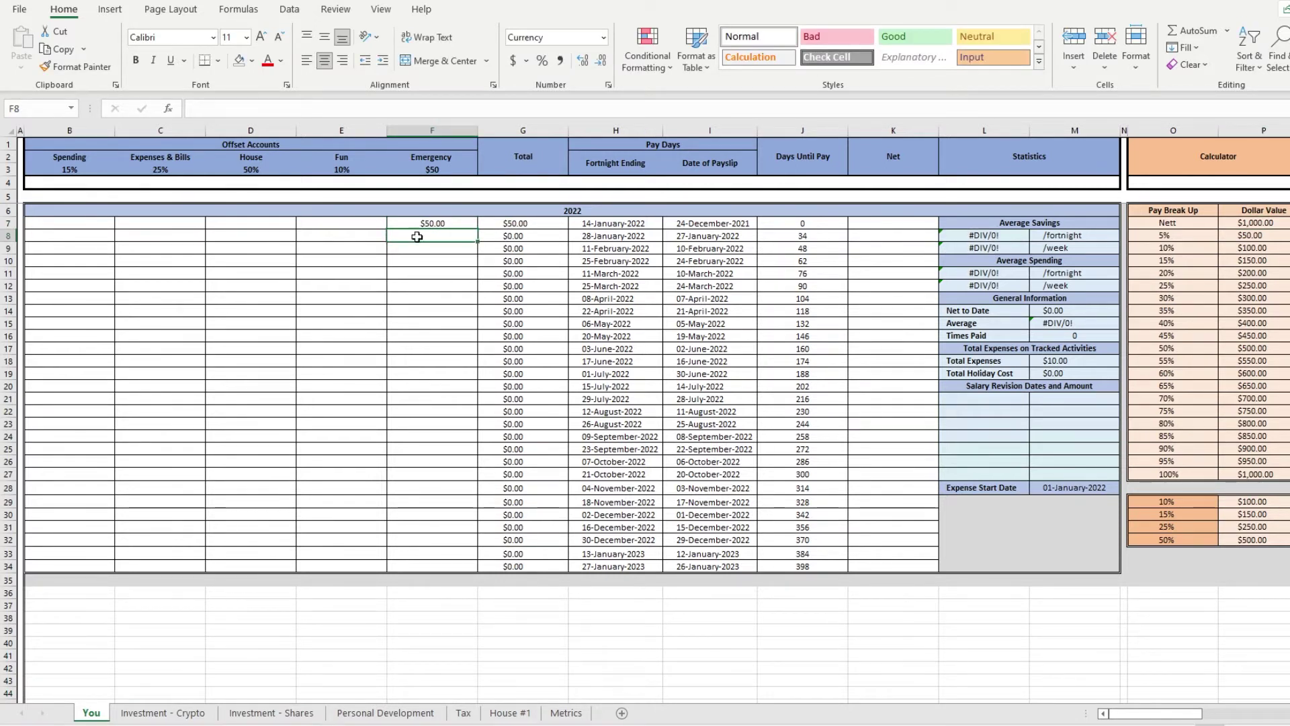
left_click(868, 221)
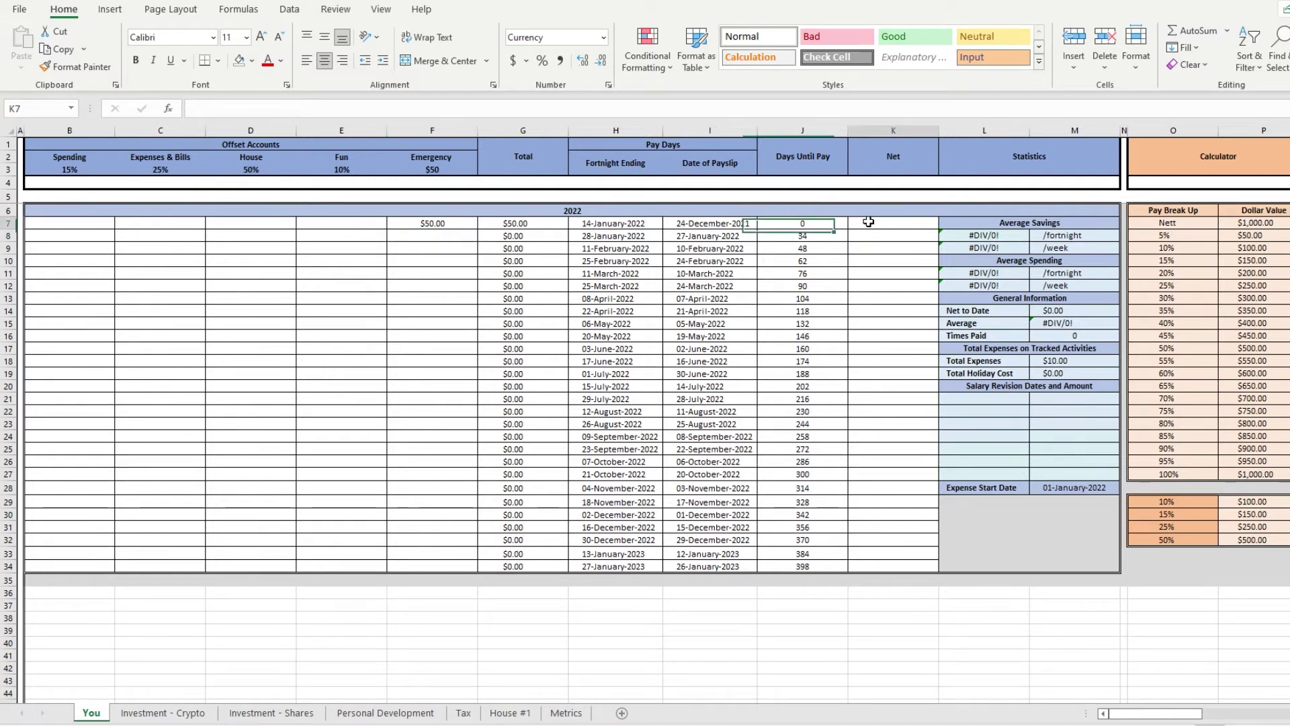
type("1000")
key("Return")
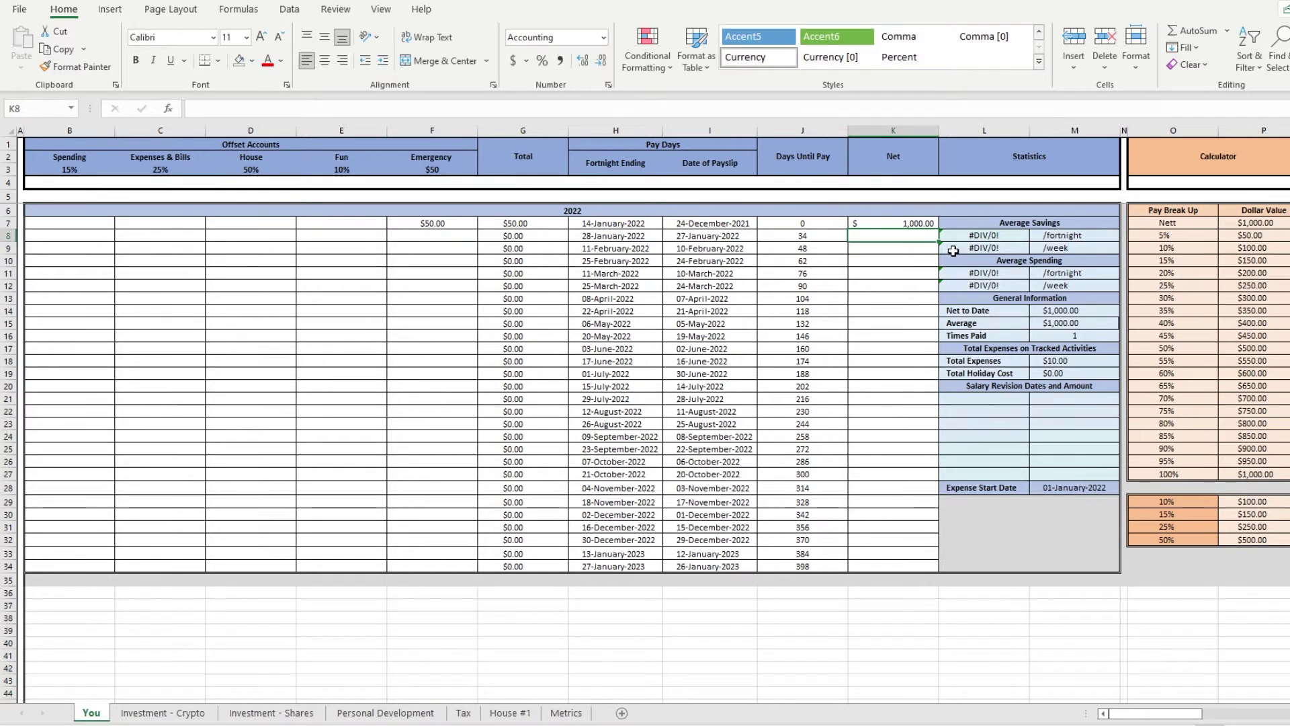
- Set the Nett dollar value in the pay break-up calculator to 950
left_click(1249, 224)
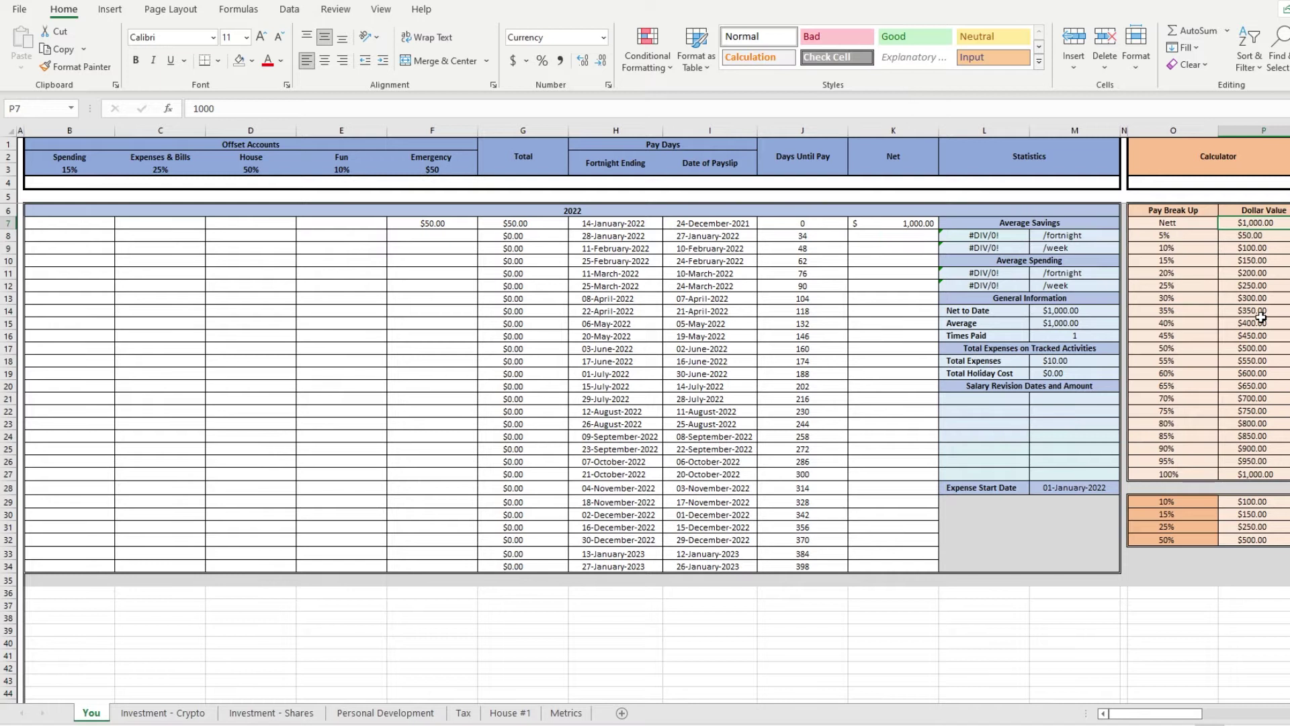
type("950")
key("Return")
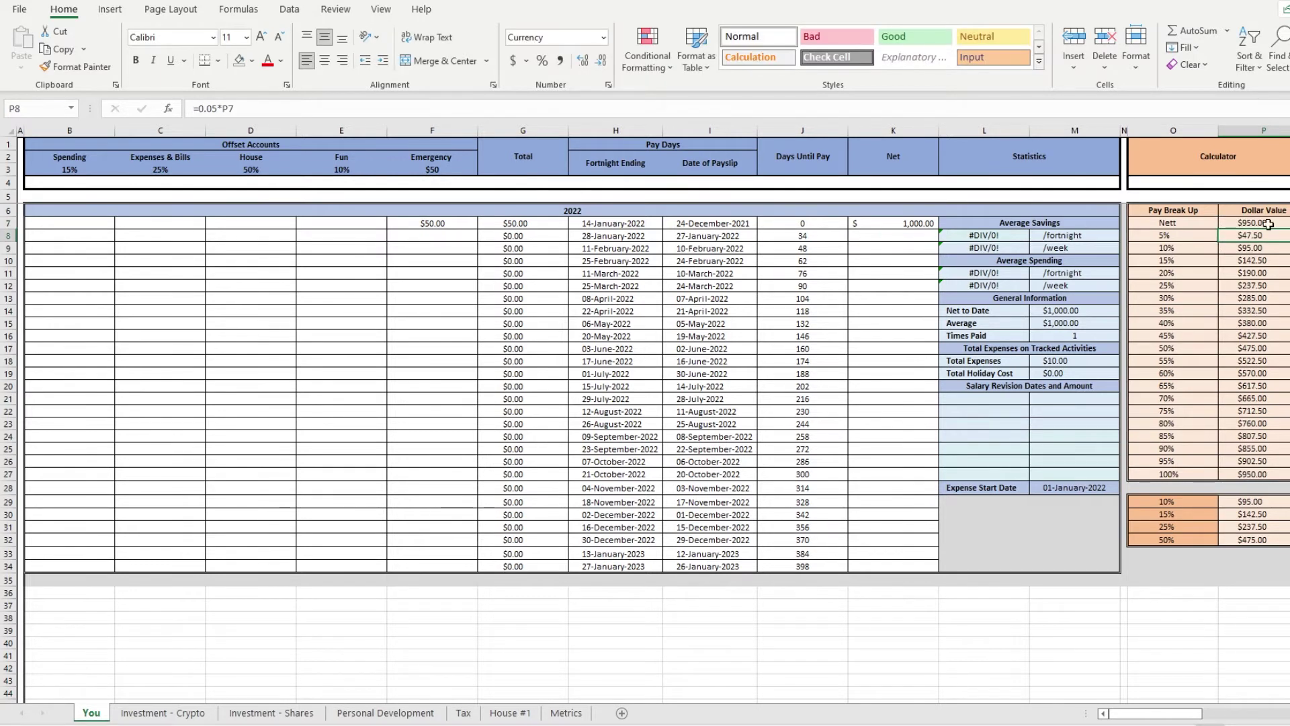
- Enter 142.5 for Spending and 237.5 for Expenses & Bills in the 14-January-2022 pay row
left_click(106, 226)
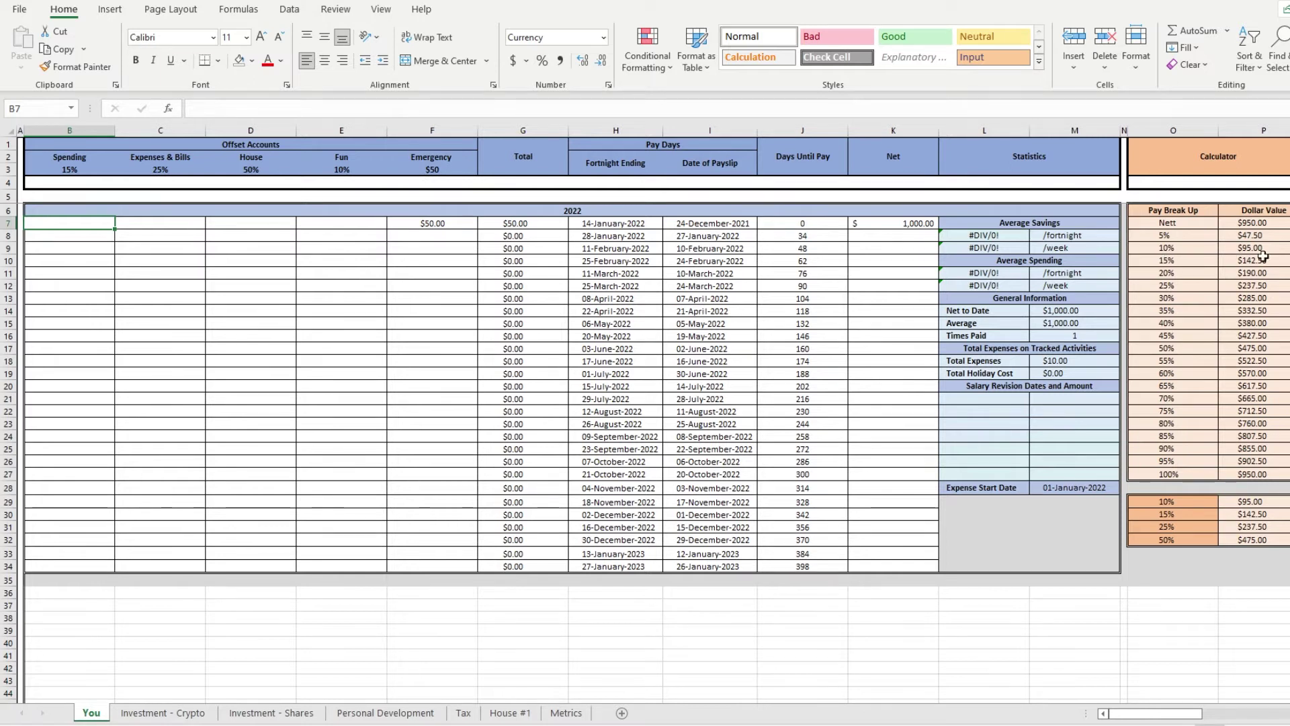
type("142")
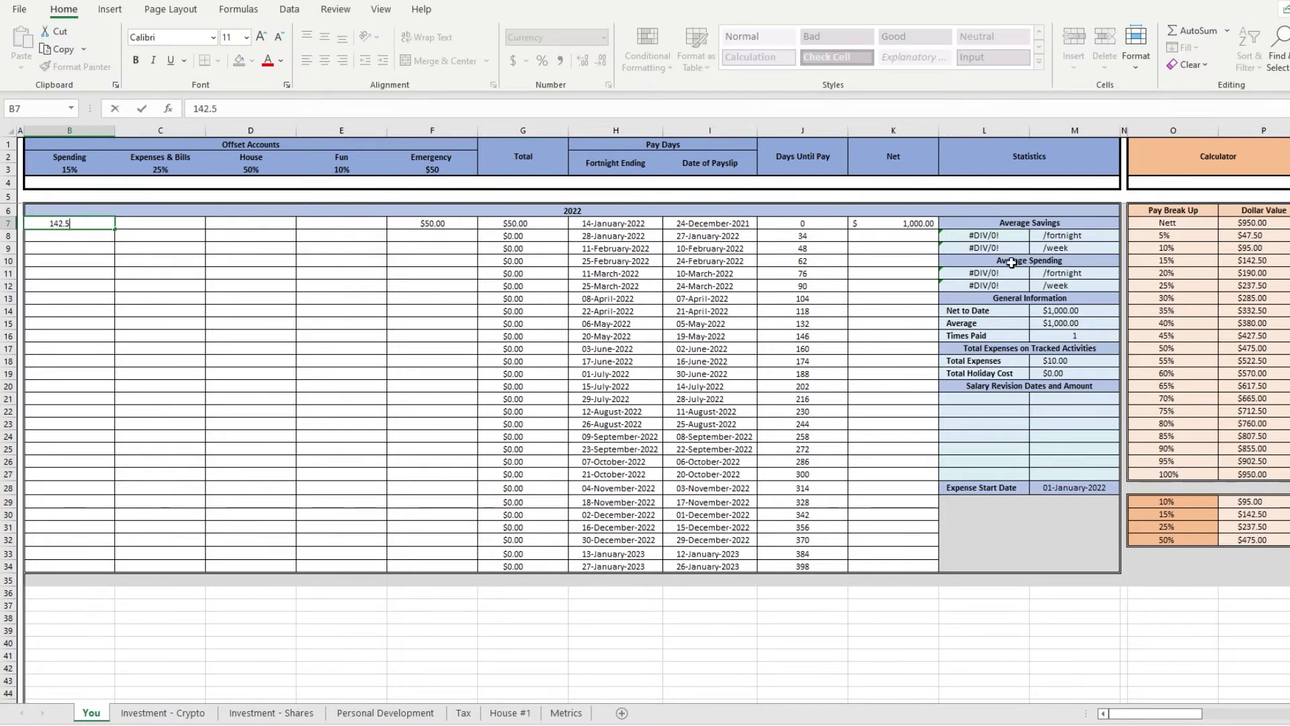
type(".5")
key("Return")
left_click(156, 234)
left_click(156, 223)
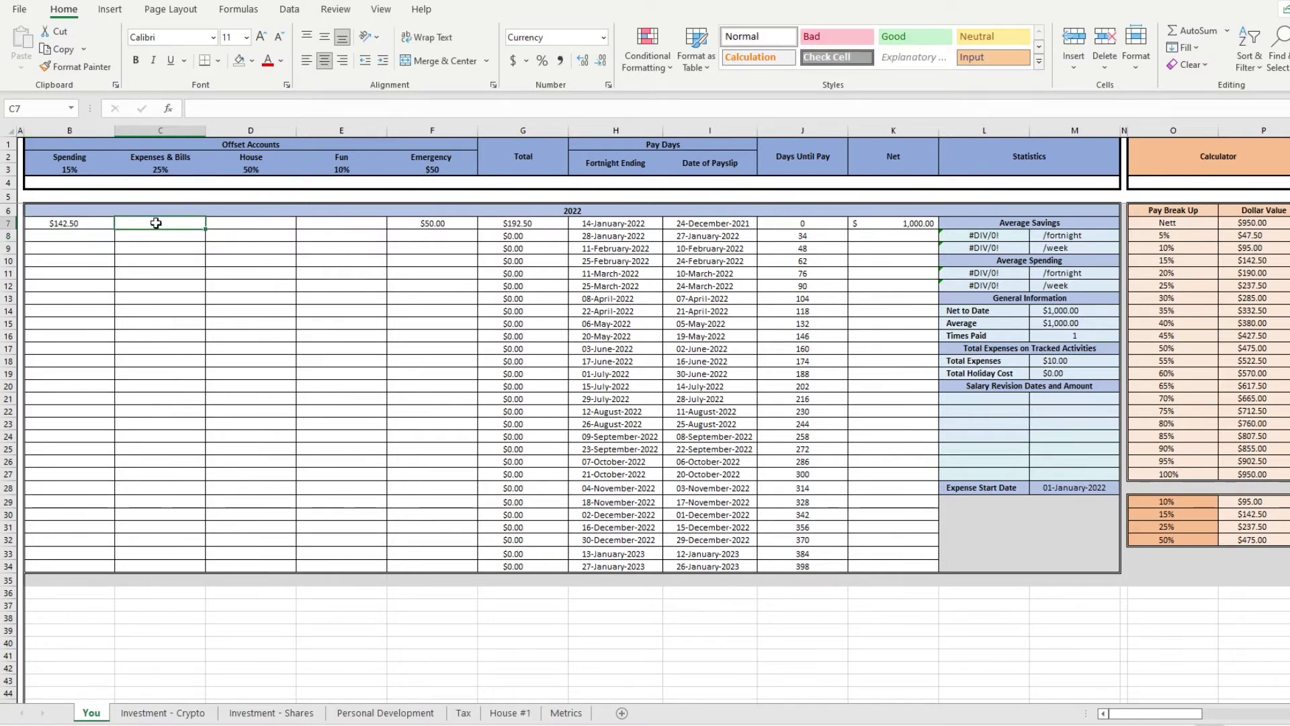
type("237.5")
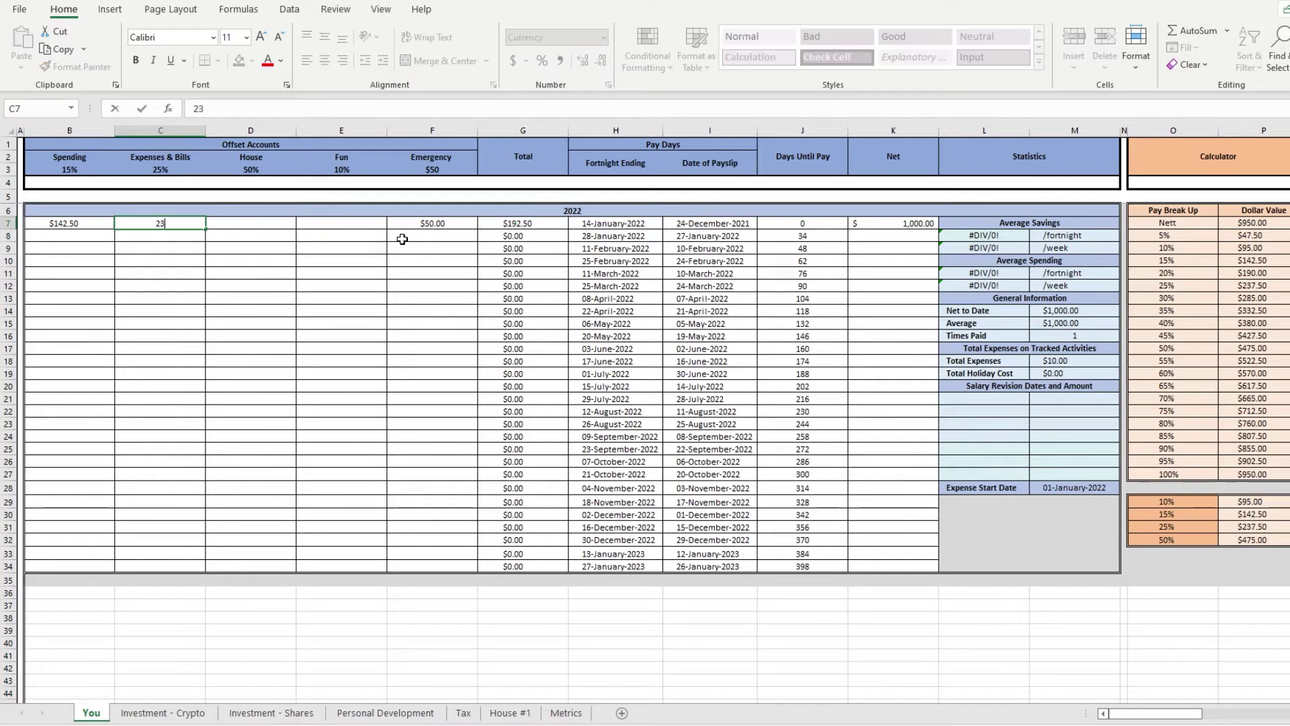
key("Return")
- Enter 475 for House and 95 for Fun in the 14-January-2022 pay row
left_click(290, 228)
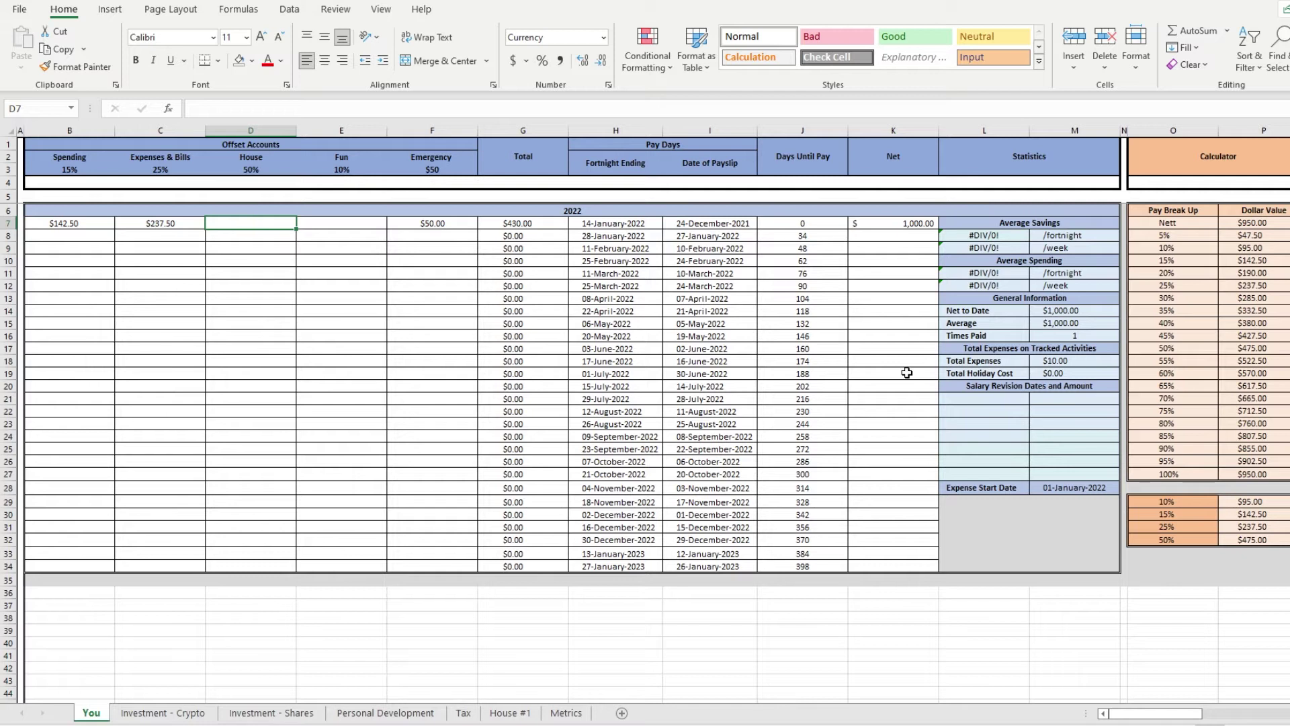
type("475")
key("Return")
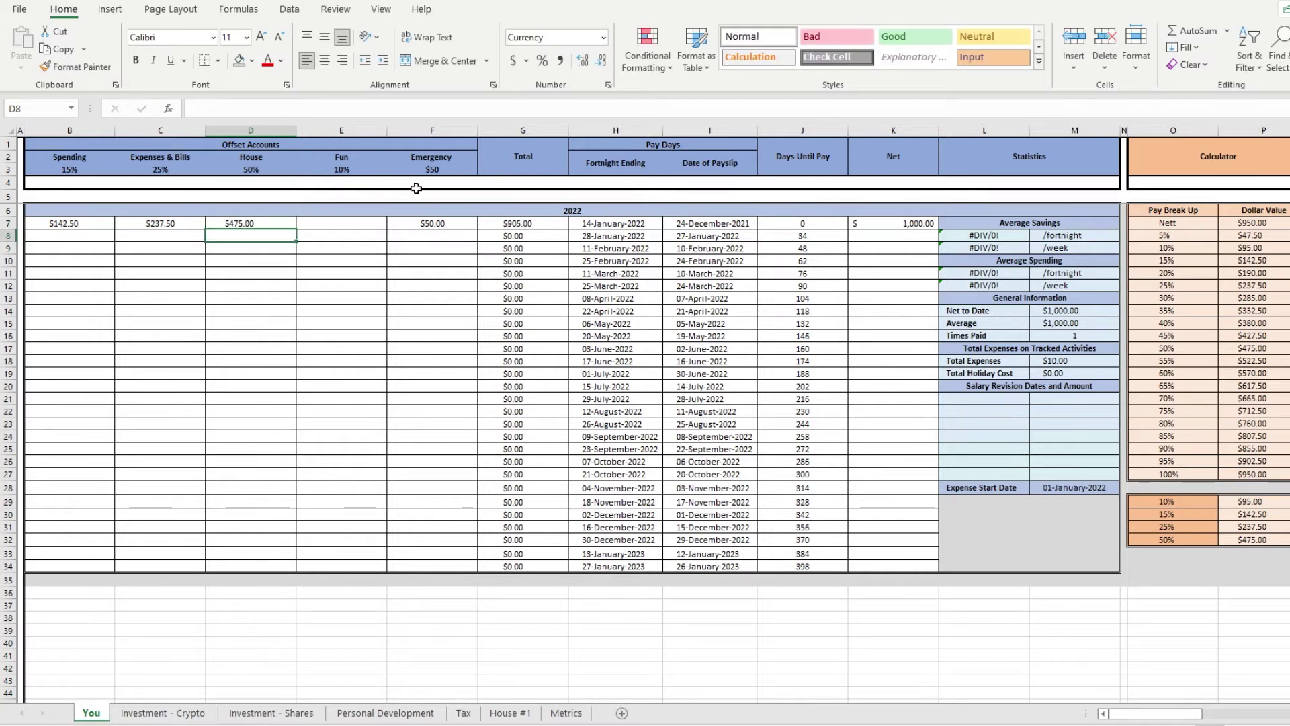
left_click(336, 228)
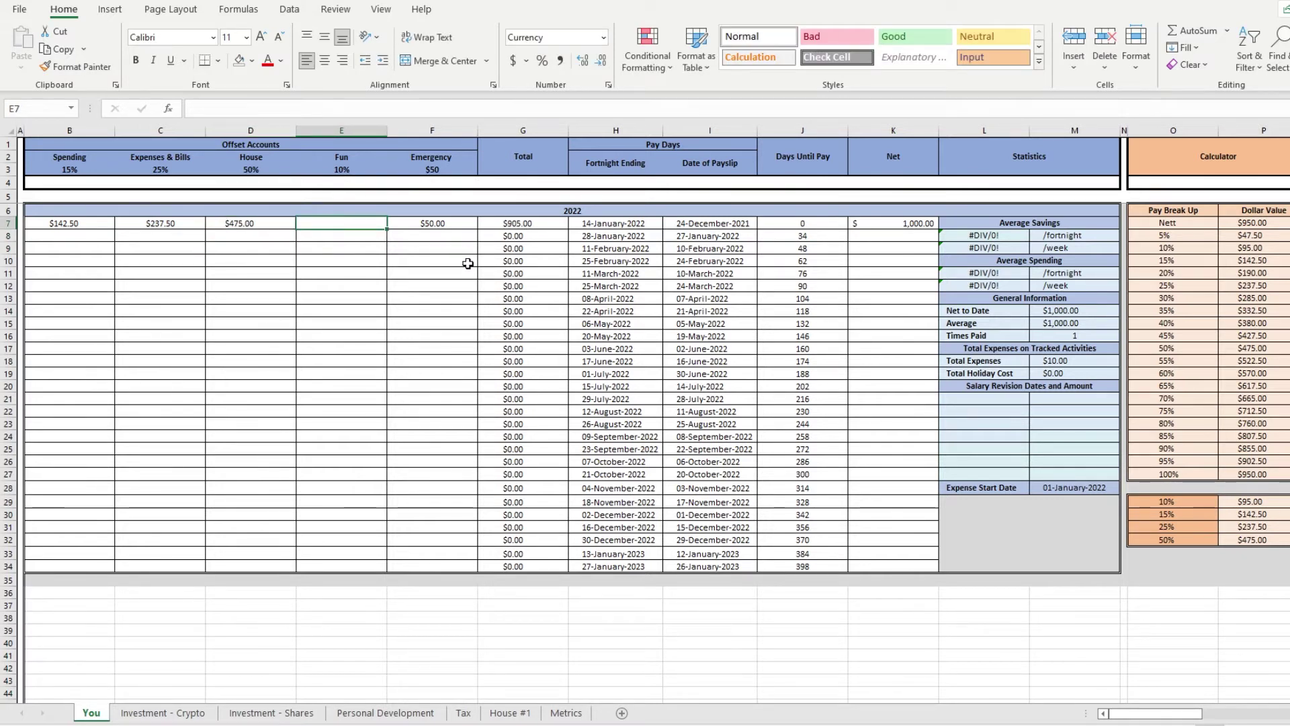
type("95")
key("Return")
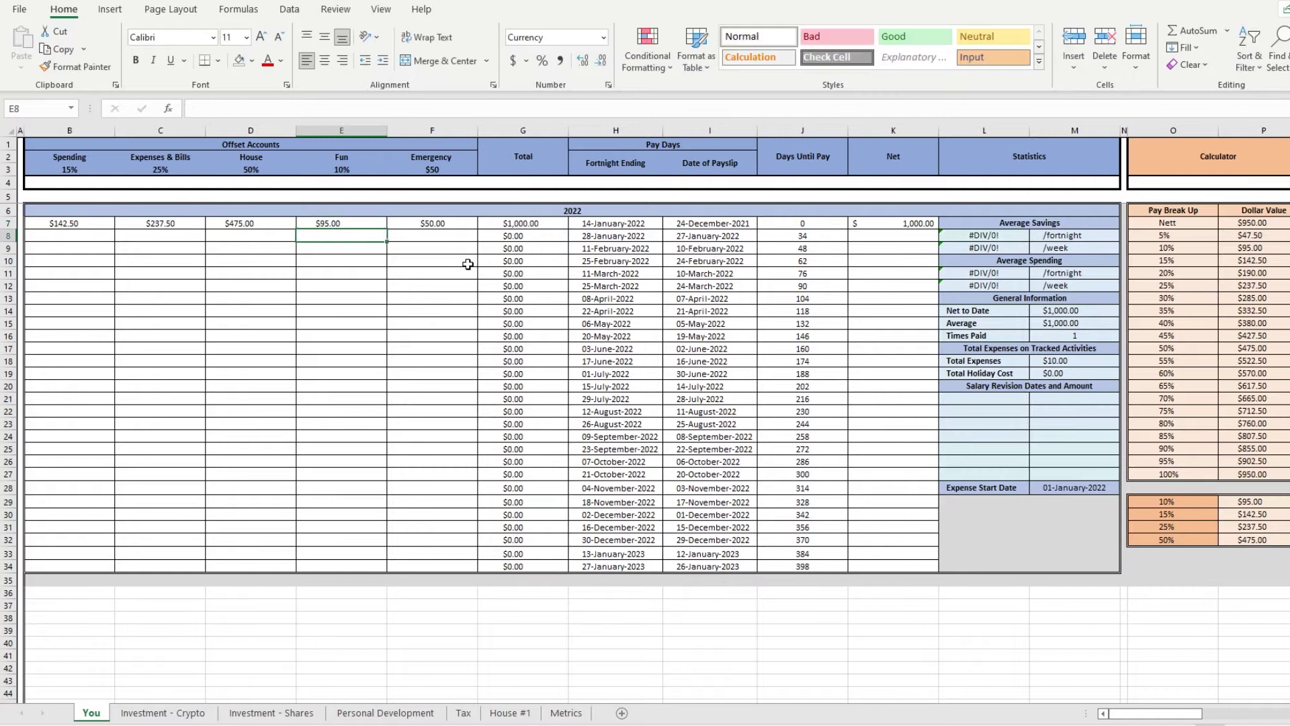
- Compare the first pay row's Total with its five offset account amounts
left_click(500, 228)
left_click_drag(74, 225, 423, 219)
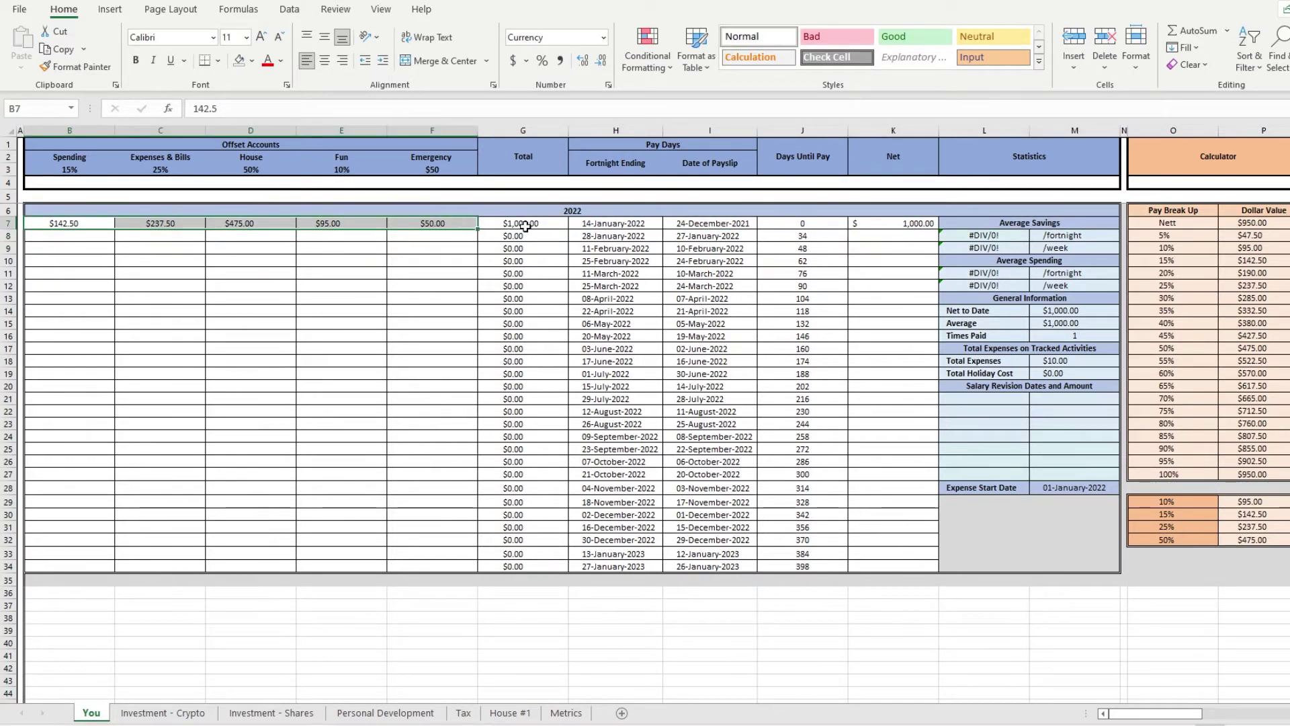
left_click(437, 264)
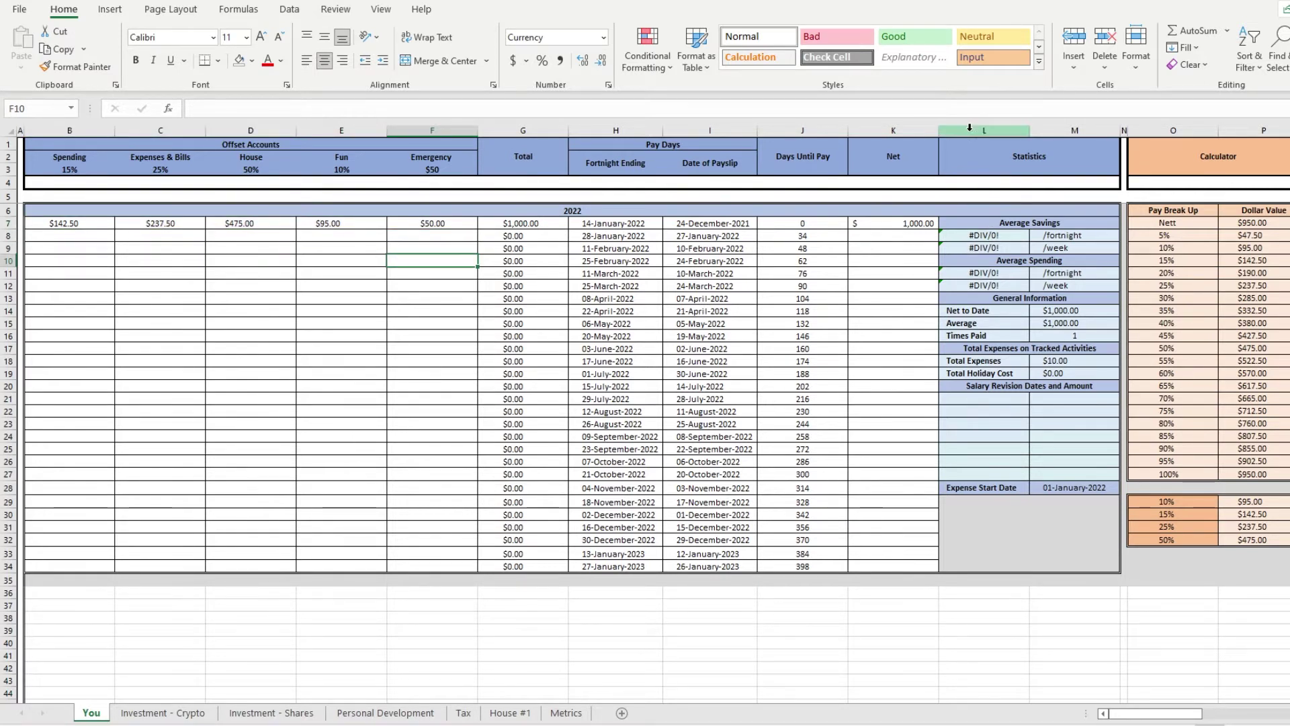
- Look over the Statistics section, including the salary revision area and the Expense Start Date
left_click_drag(967, 130, 1068, 129)
left_click(1045, 409)
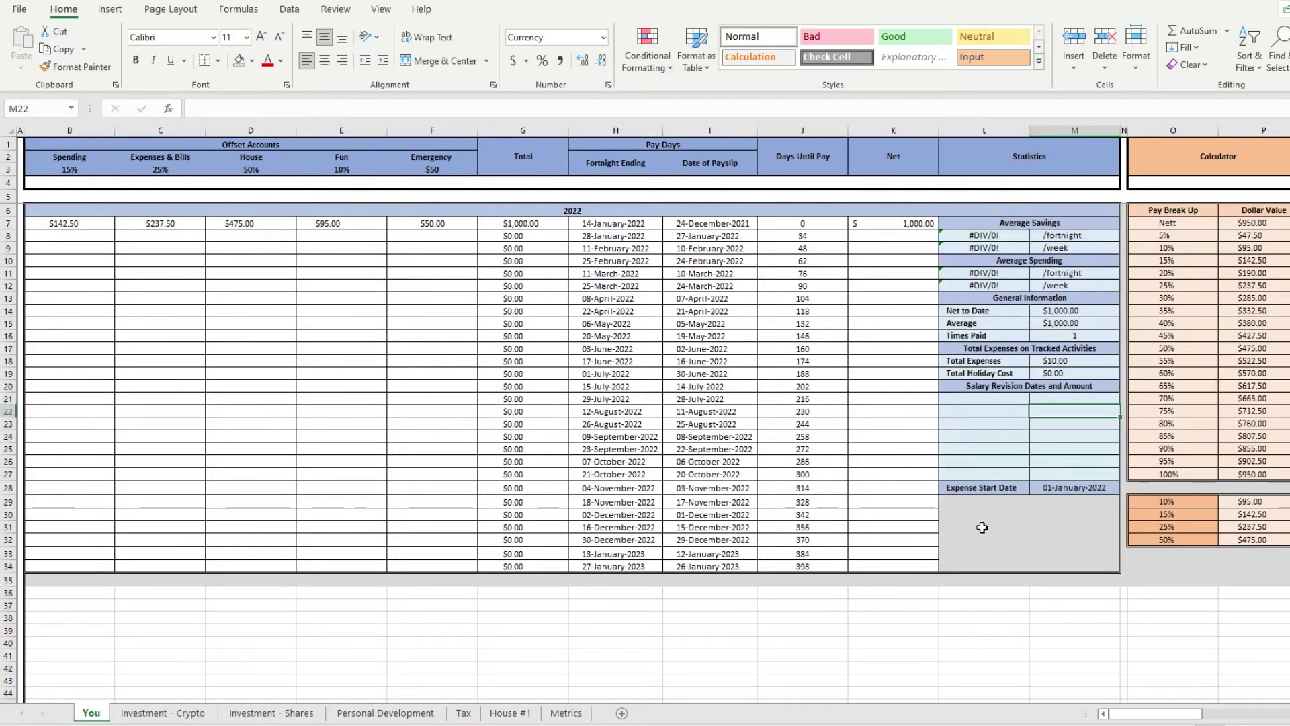
left_click(1062, 488)
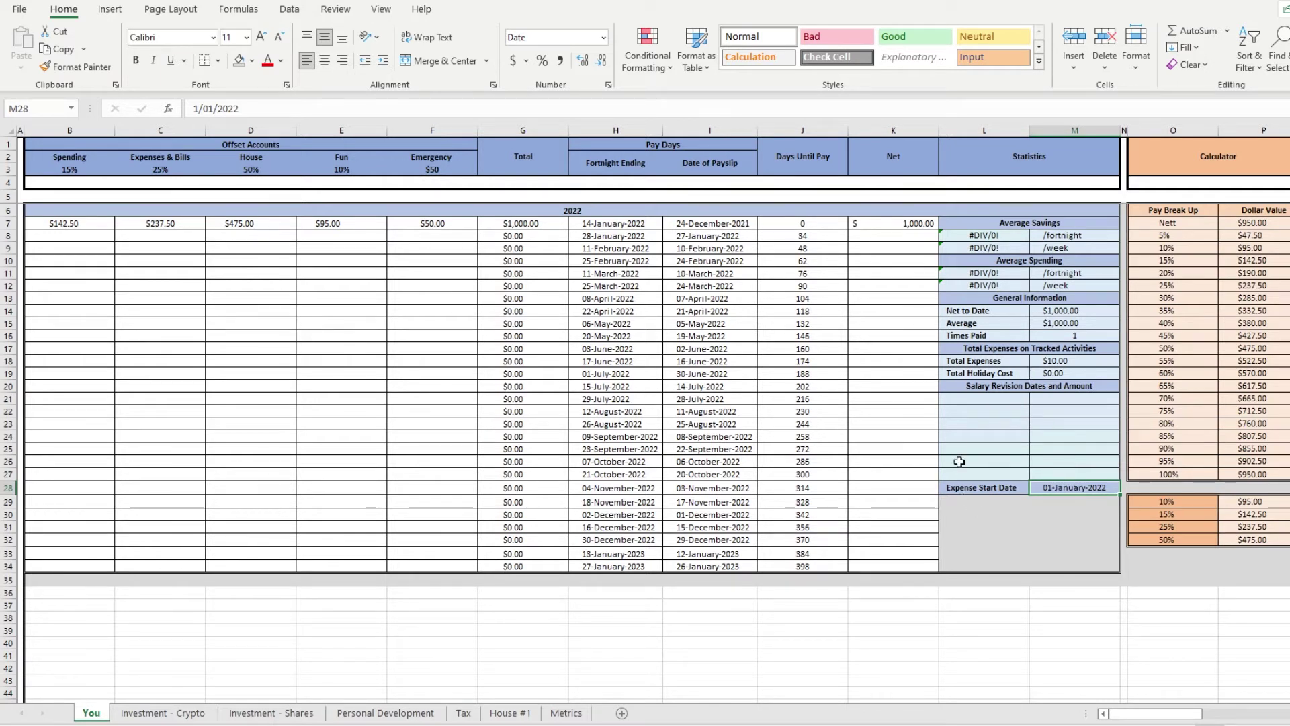
- Record the first salary revision with the date 01-January-2022 and an amount of 50000
left_click(986, 388)
left_click(1010, 401)
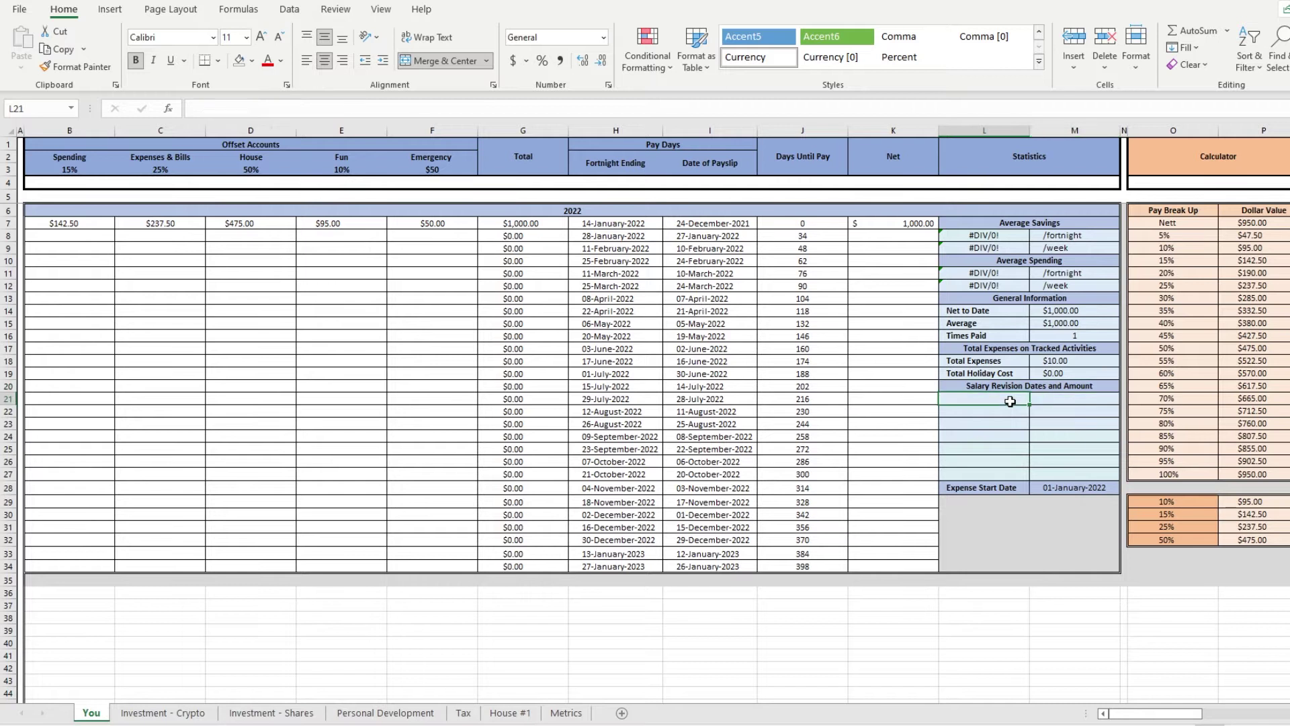
type("1/")
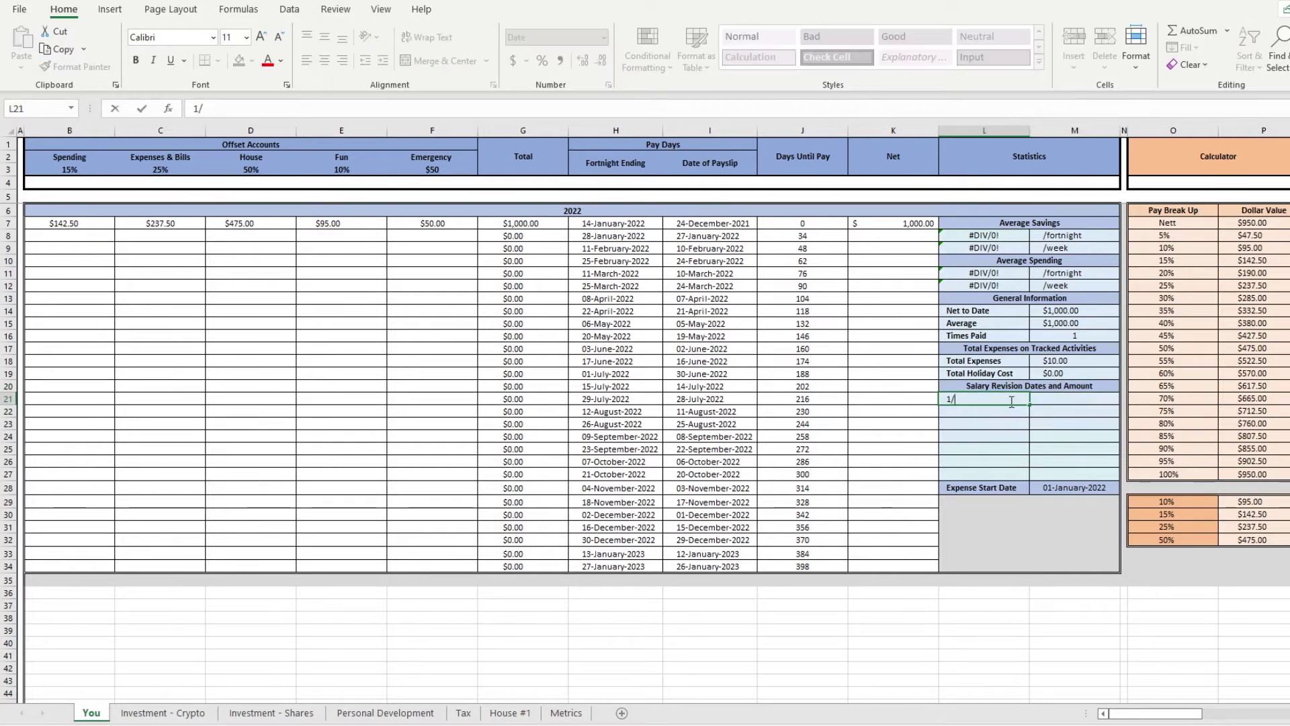
key("Return")
key("Up")
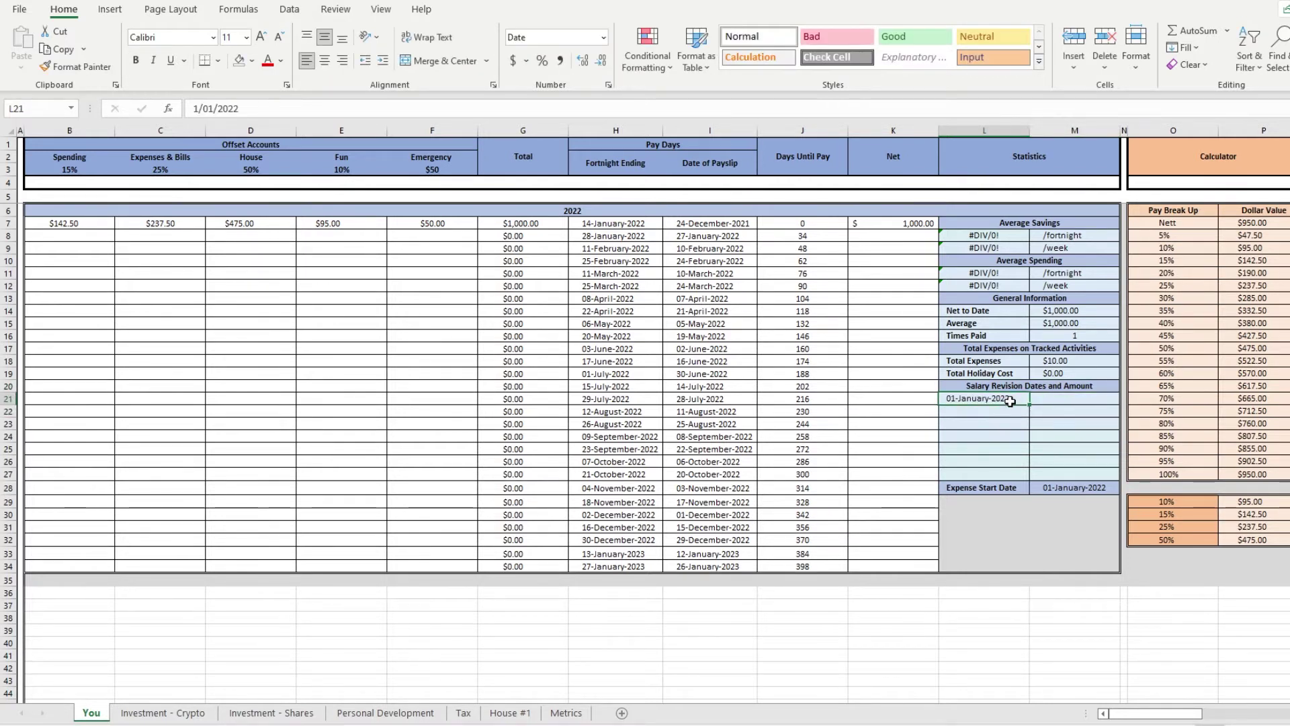
key("Right")
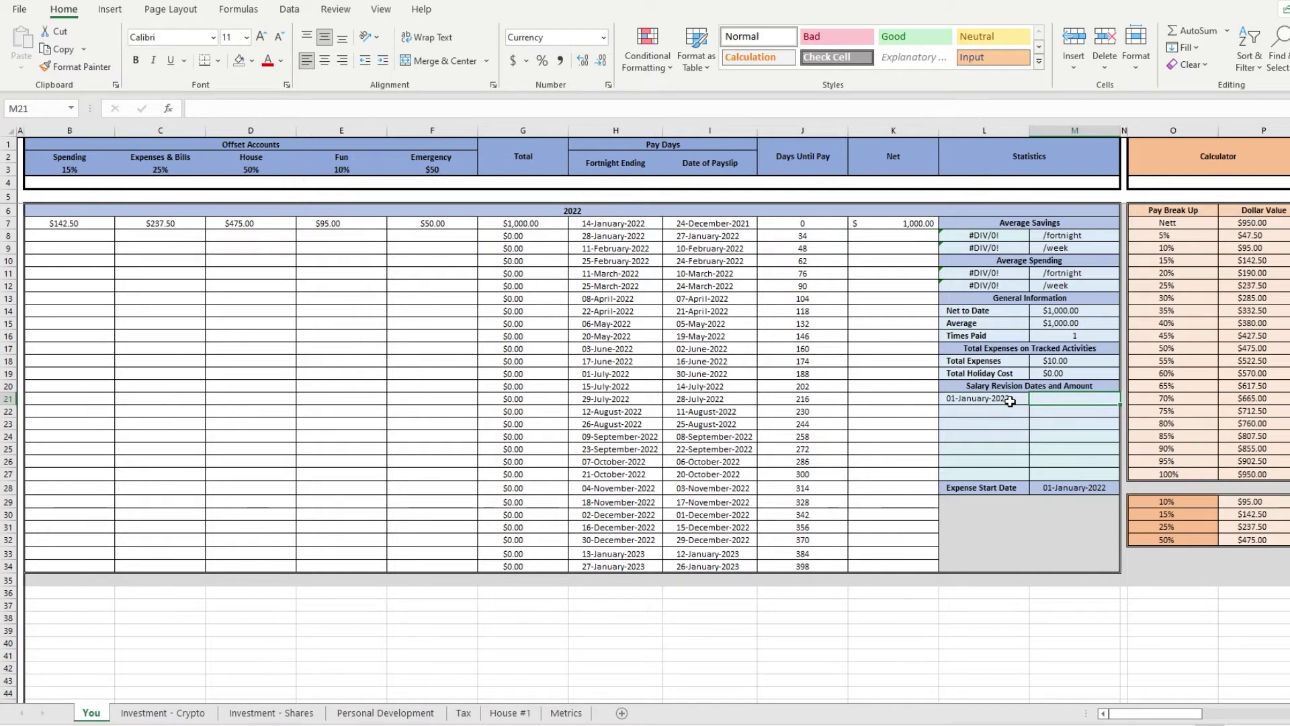
type("50000")
key("Return")
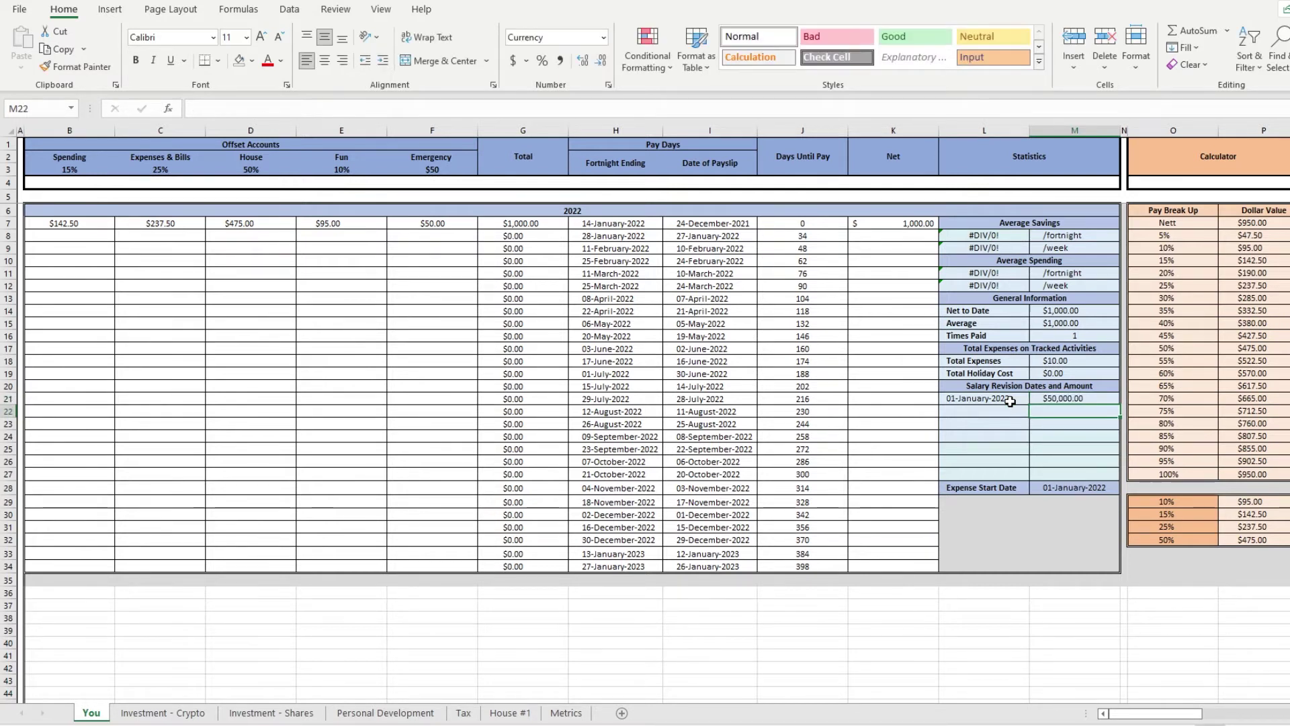
- Record a second salary revision dated 02-January-2022 with an amount of 100,000
left_click(1007, 411)
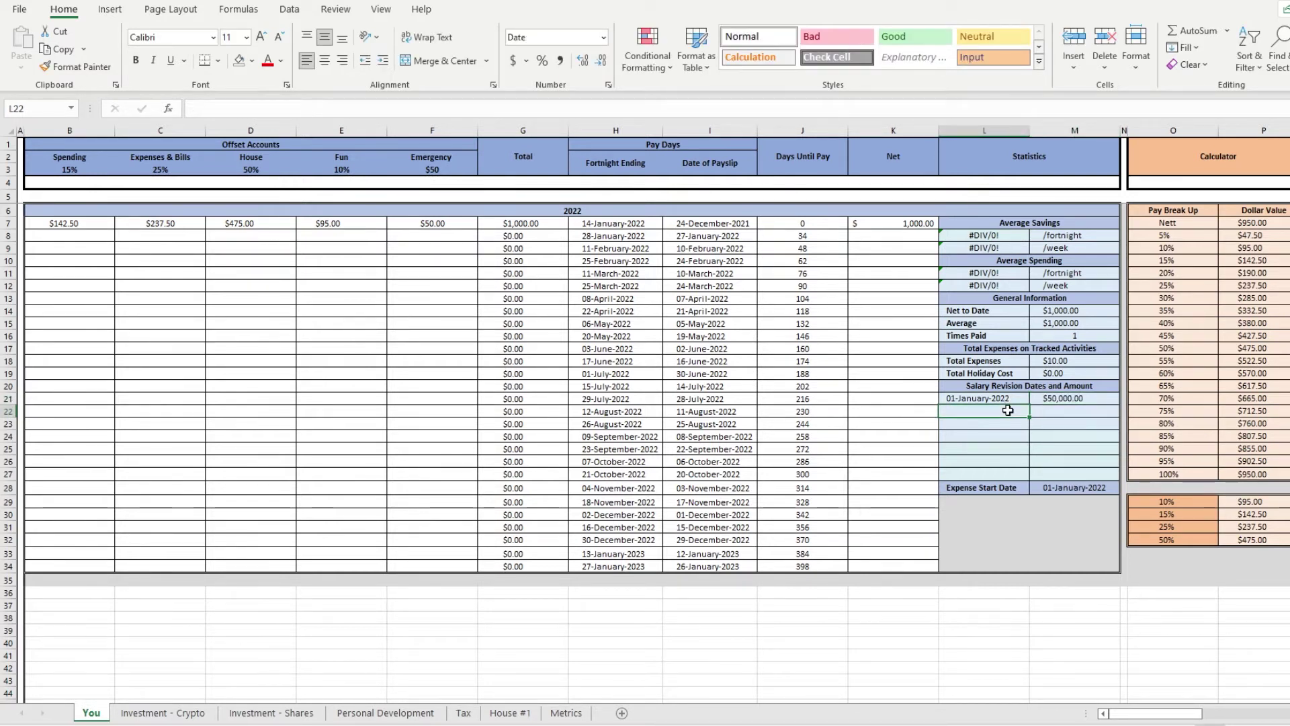
type("1")
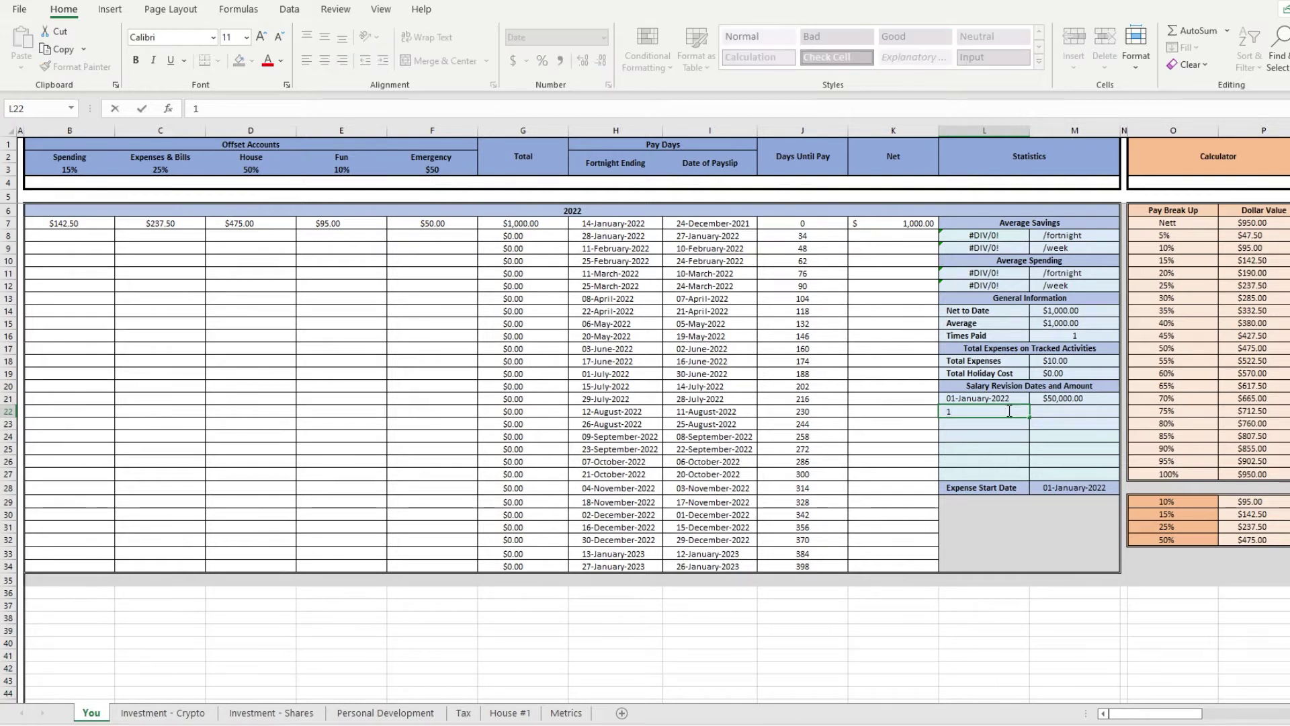
type("/1/22")
key("Tab")
type("100,000")
key("Return")
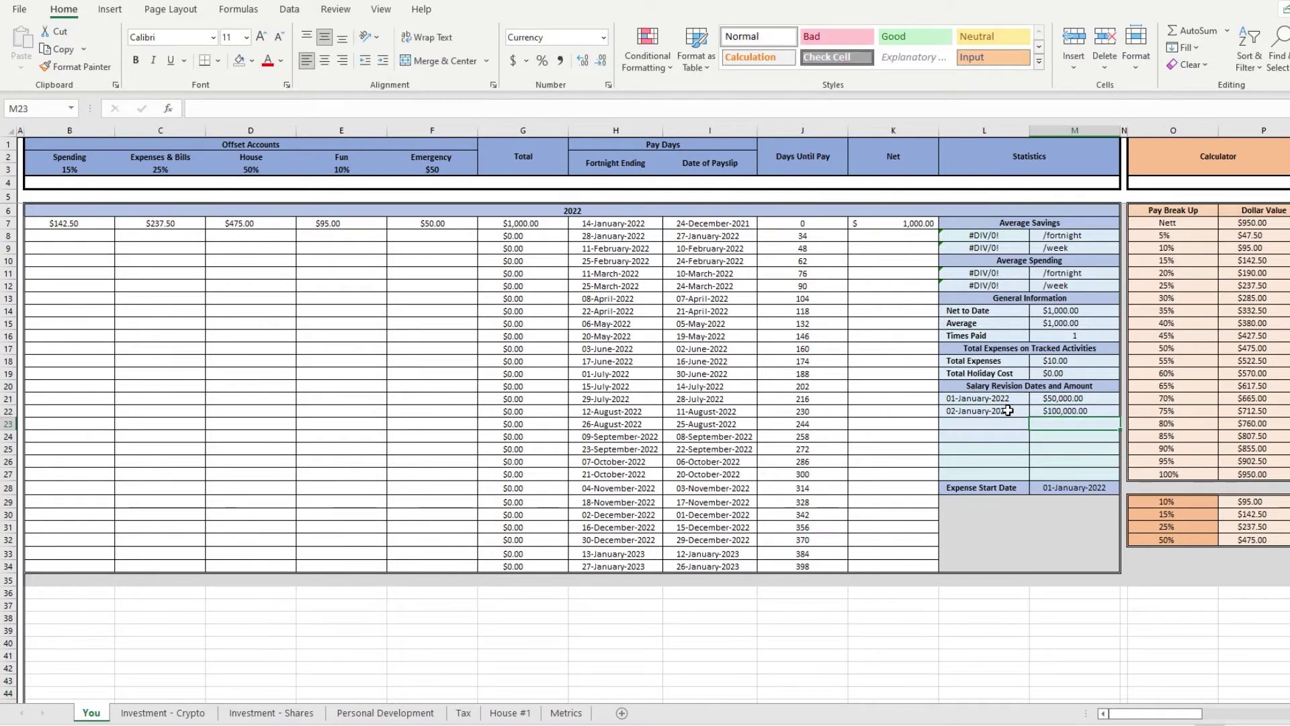
- Review the Total Expenses and Total Holiday Cost entries under tracked activities, including the holiday cost's formula
left_click(1091, 413)
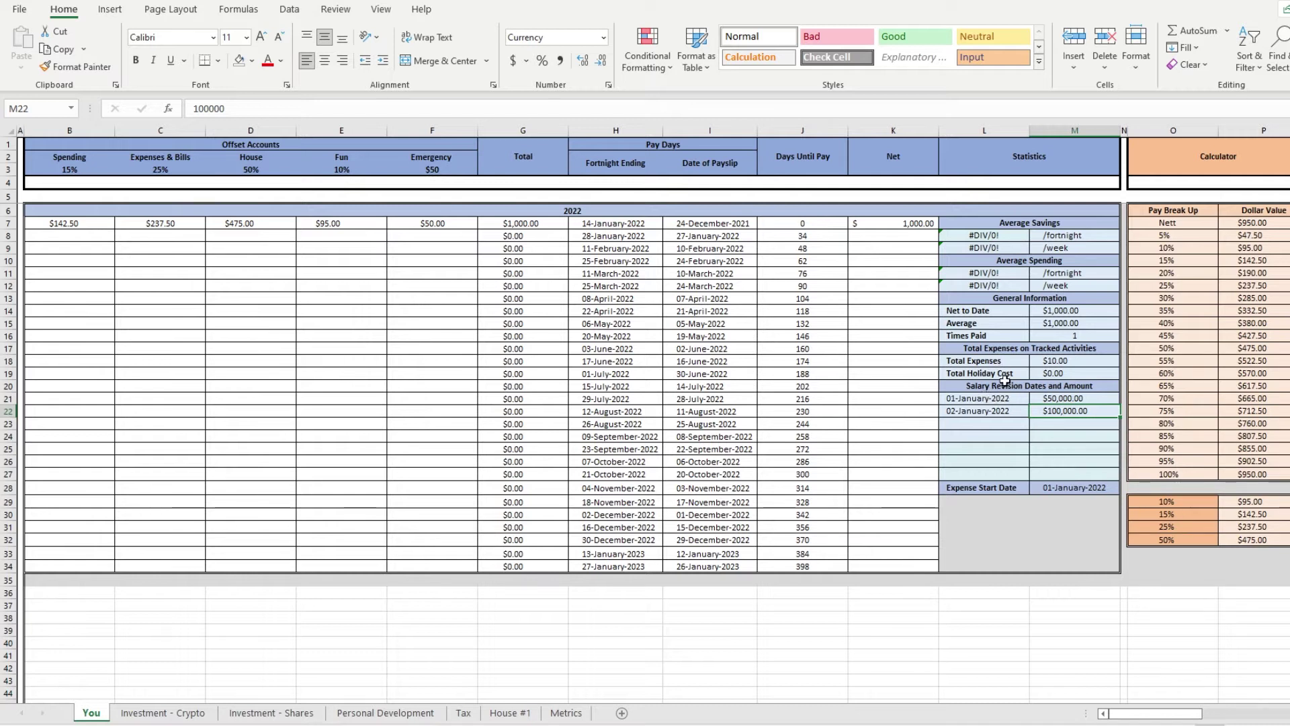
left_click_drag(998, 361, 1053, 373)
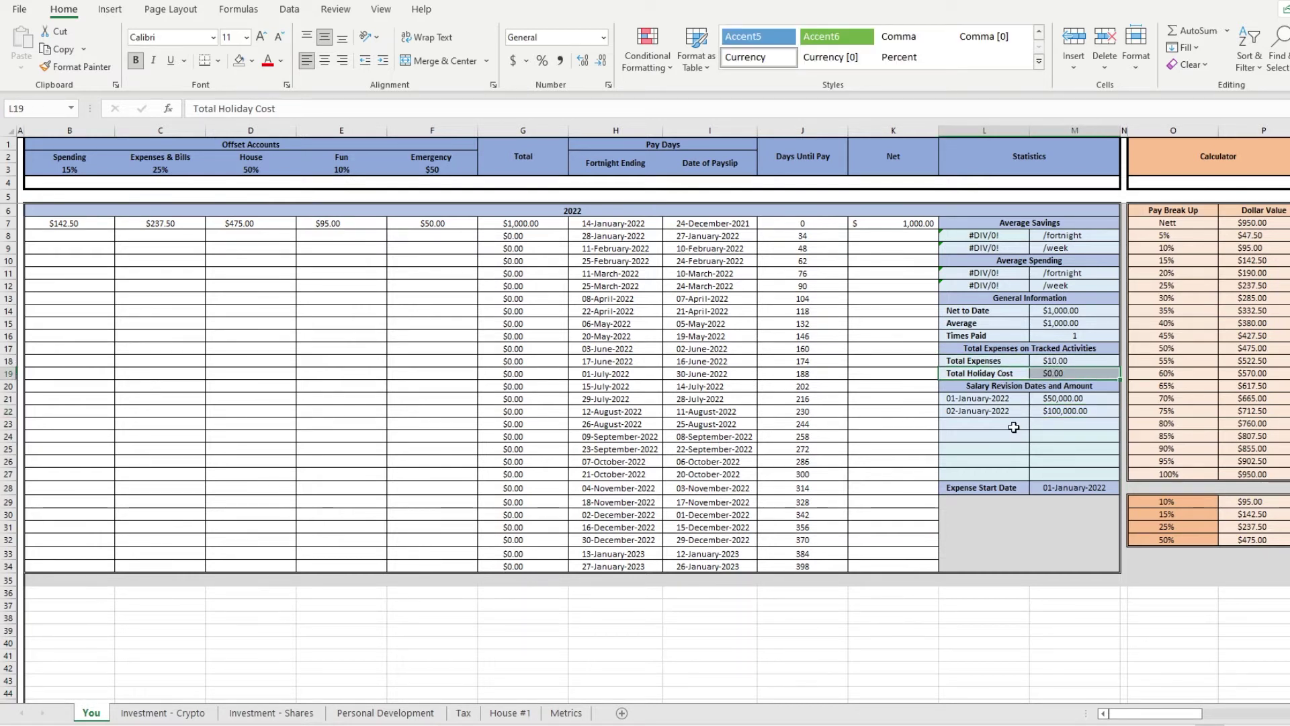
left_click(1014, 361)
mouse_move(1149, 713)
left_mouse_down()
mouse_move(1189, 706)
mouse_move(1144, 705)
left_mouse_up()
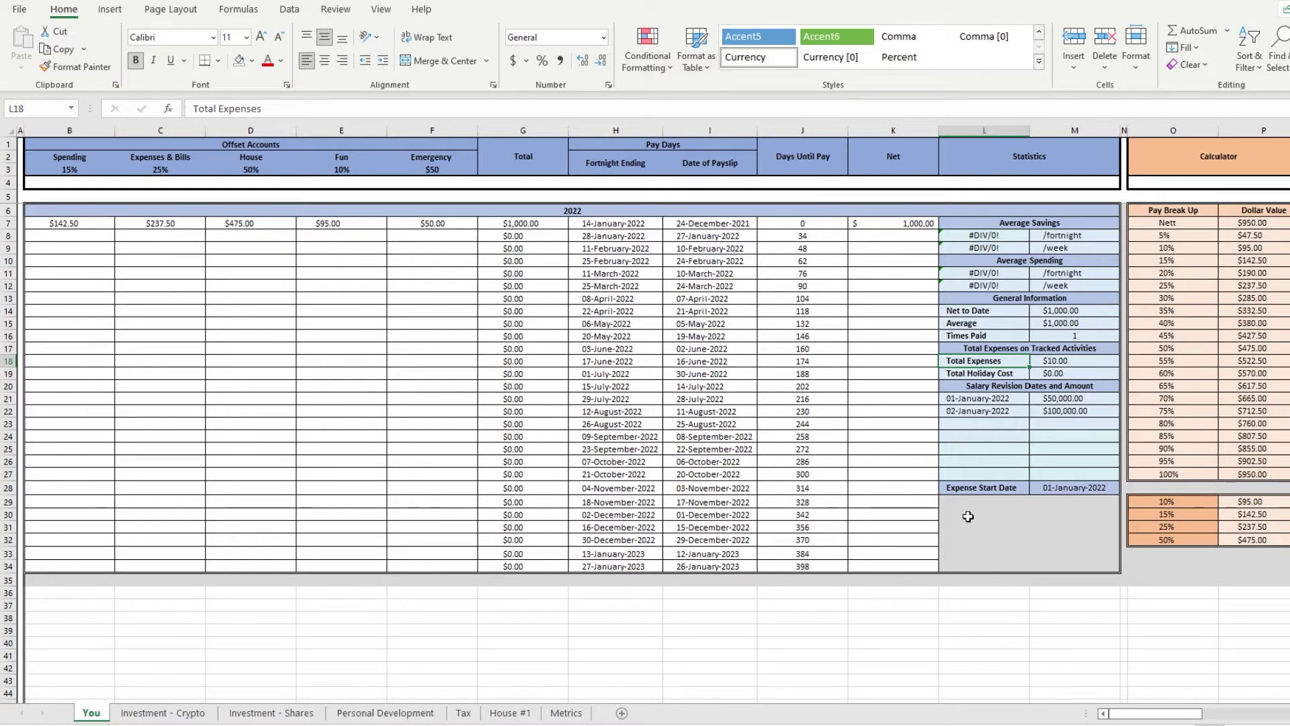
left_click(1052, 375)
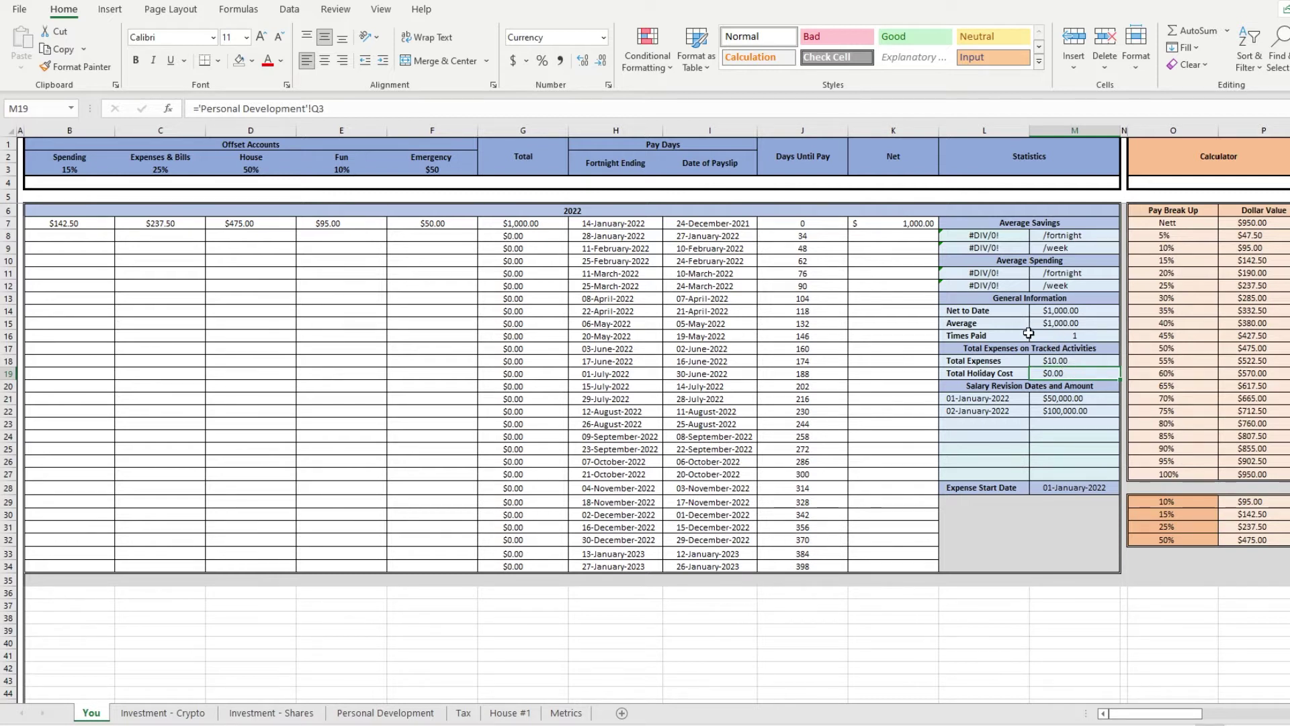
- Extend the Times Paid formula to count the whole Net column, =COUNT(K7:K34), and recheck the cell
left_click(1094, 334)
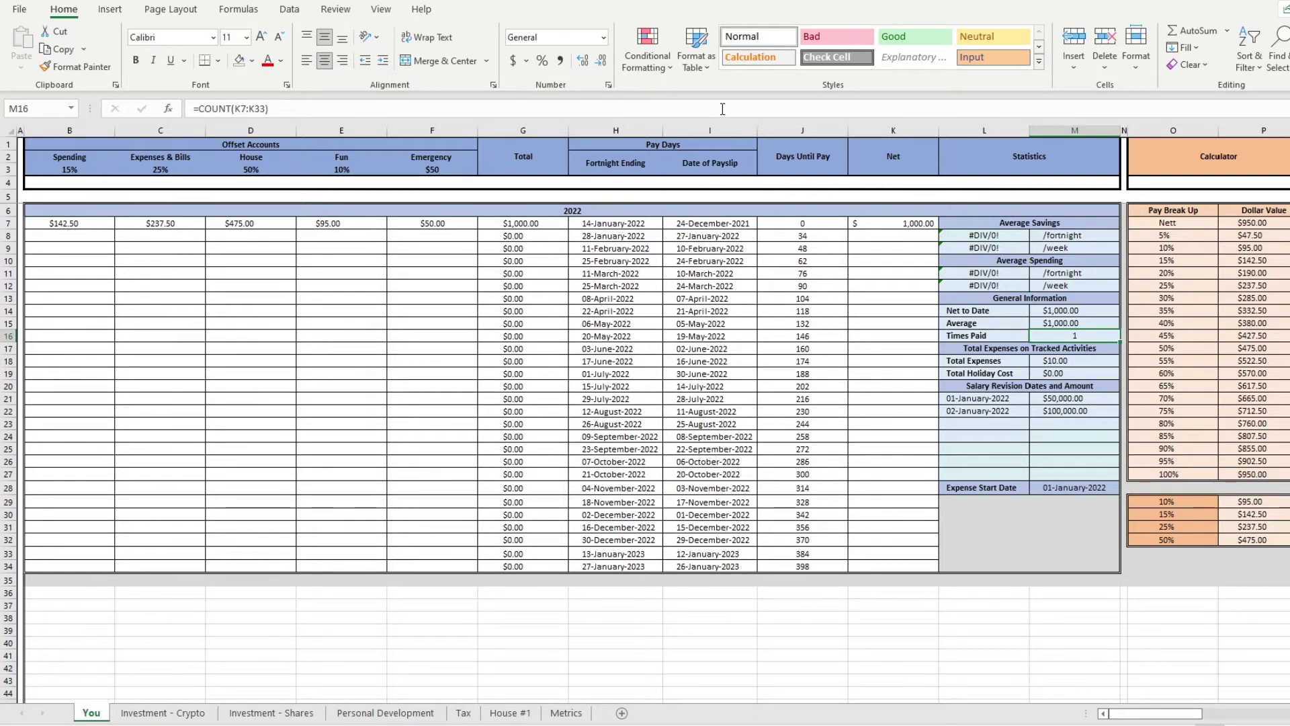
key("F2")
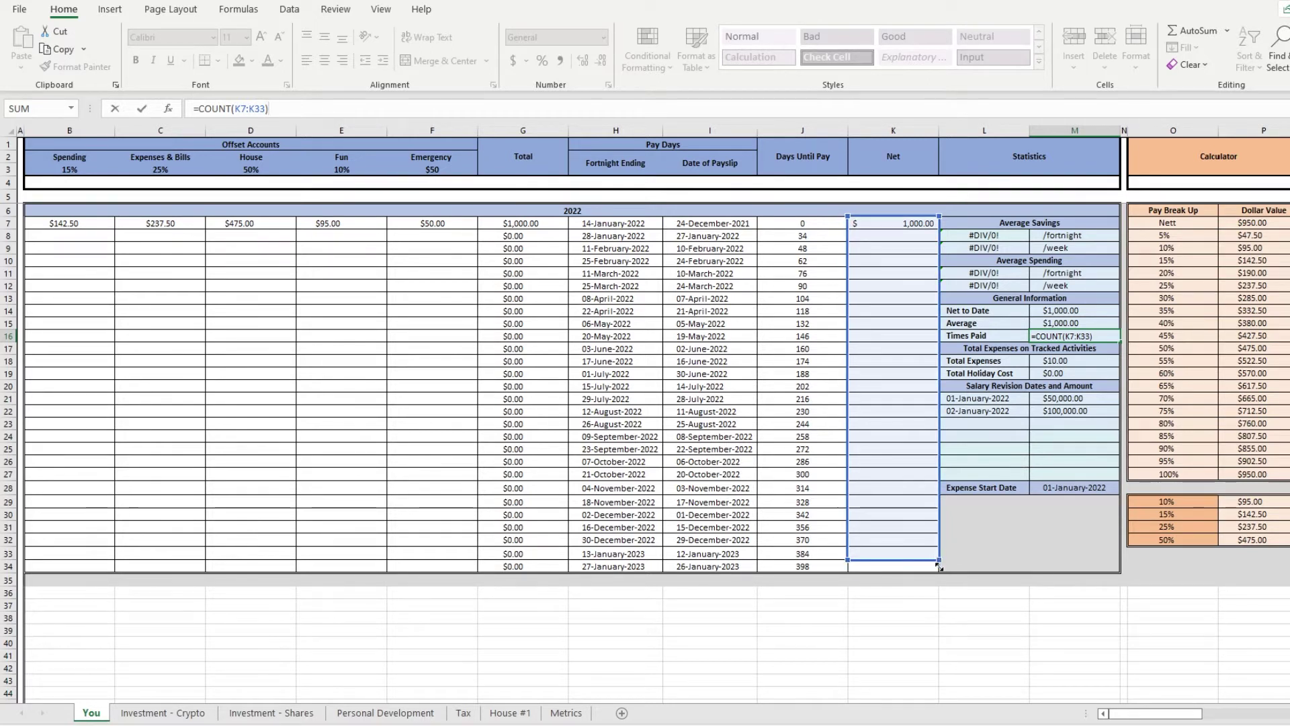
left_click_drag(940, 559, 939, 566)
key("Return")
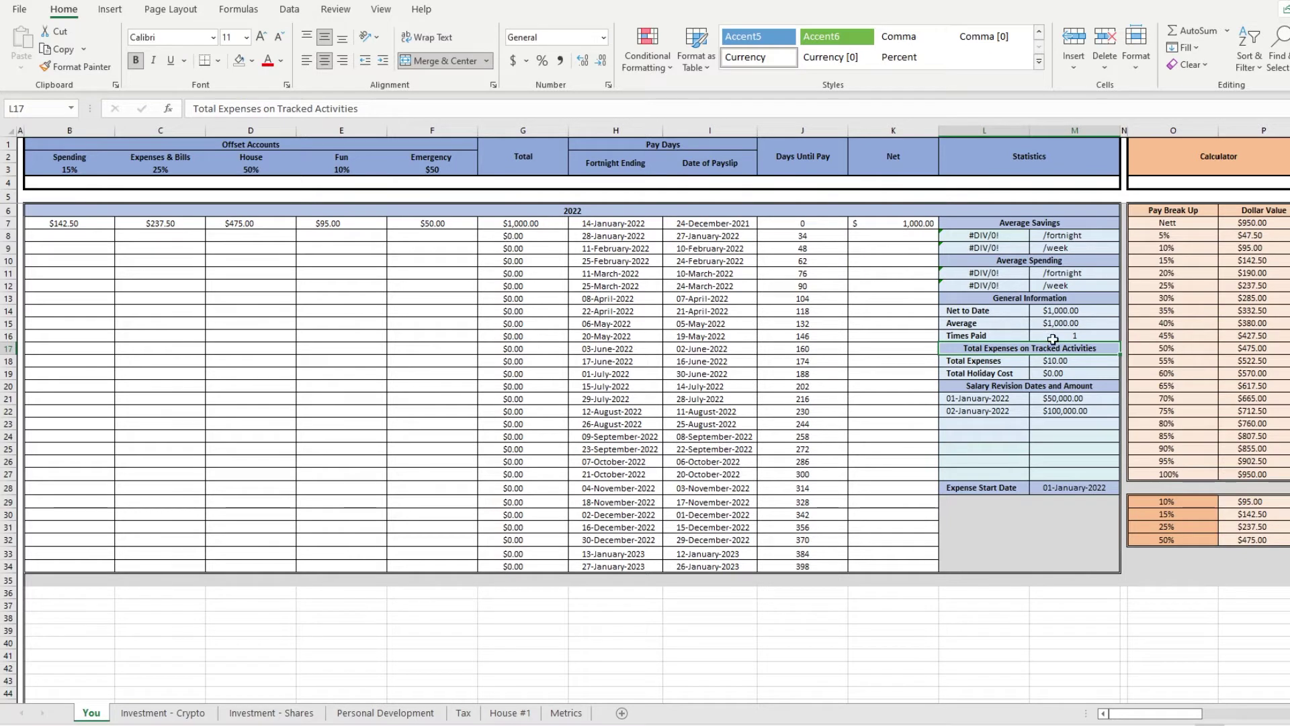
key("Up")
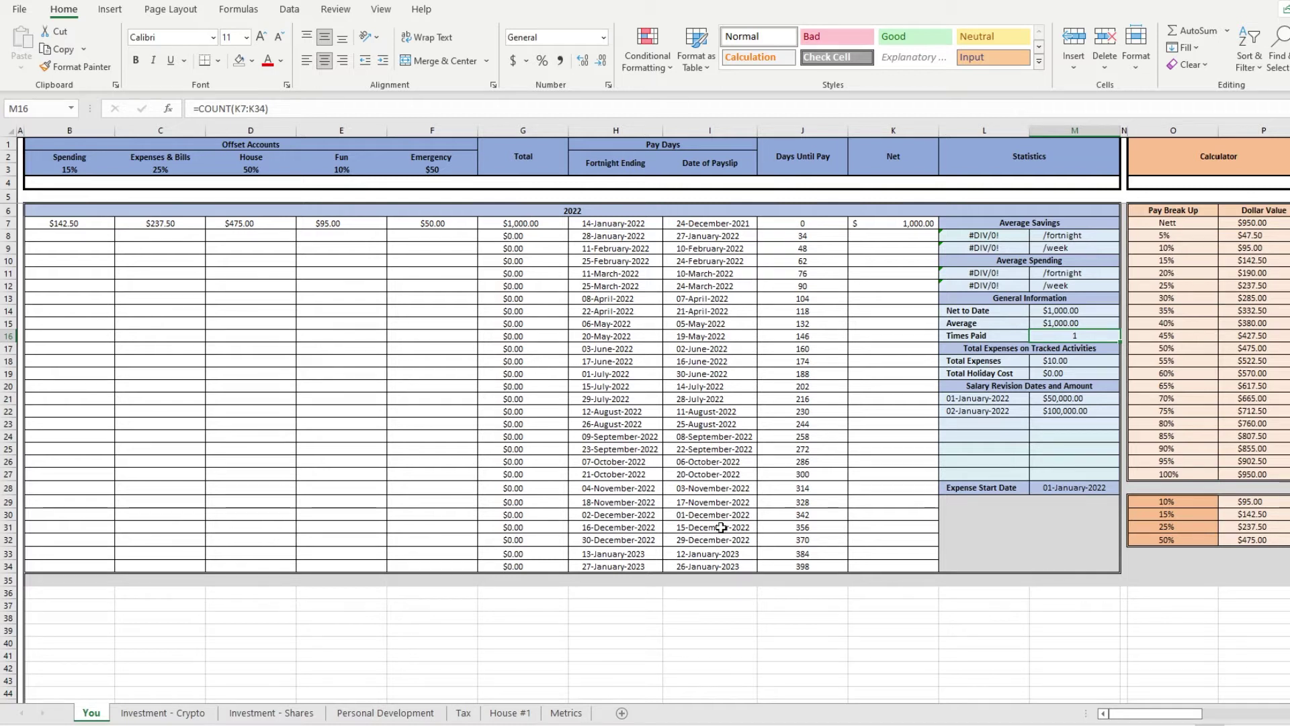
- Extend the Average statistic's formula to cover the whole Net column, =AVERAGE(K7:K34)
left_click_drag(726, 545, 732, 515)
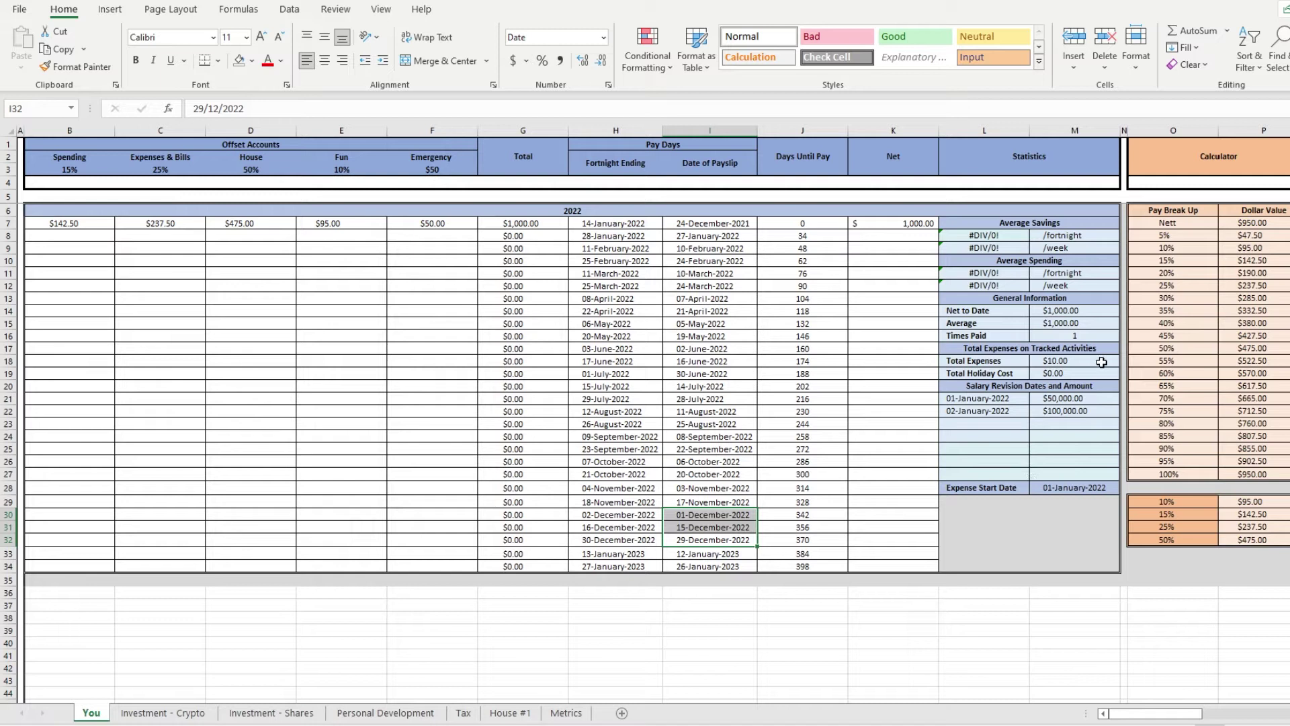
left_click(1064, 333)
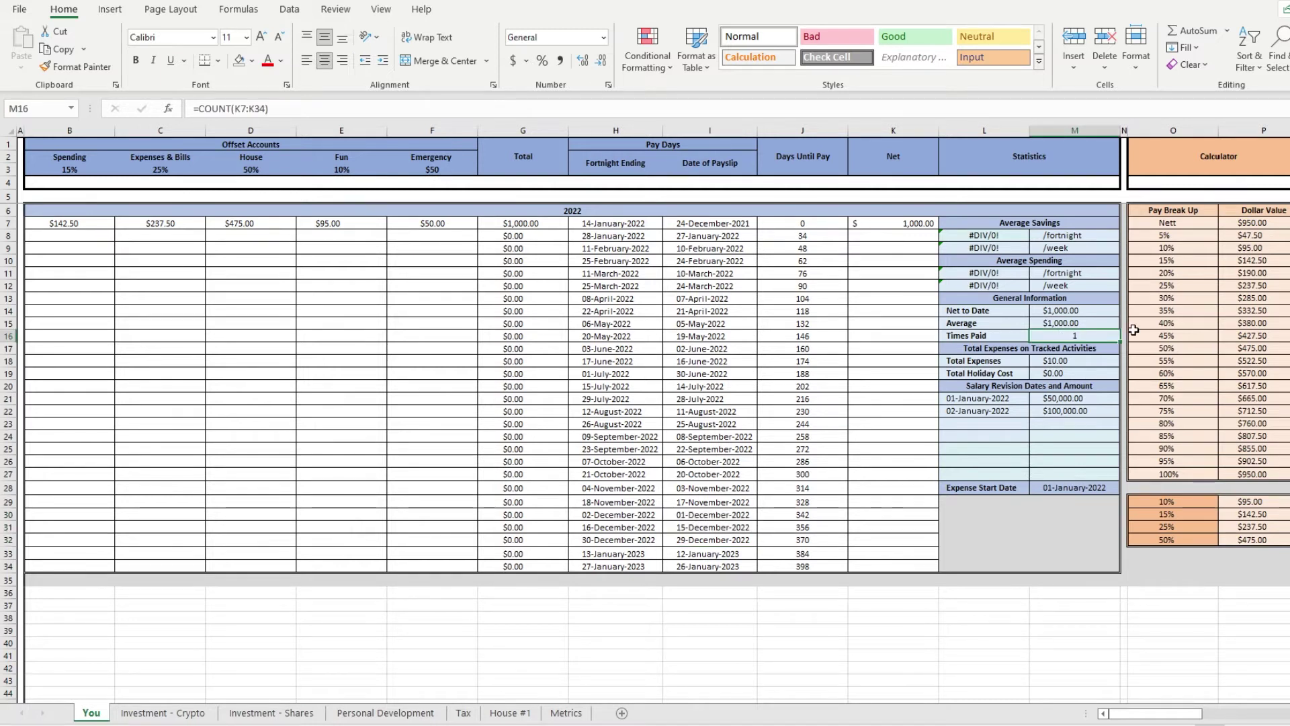
left_click(1084, 323)
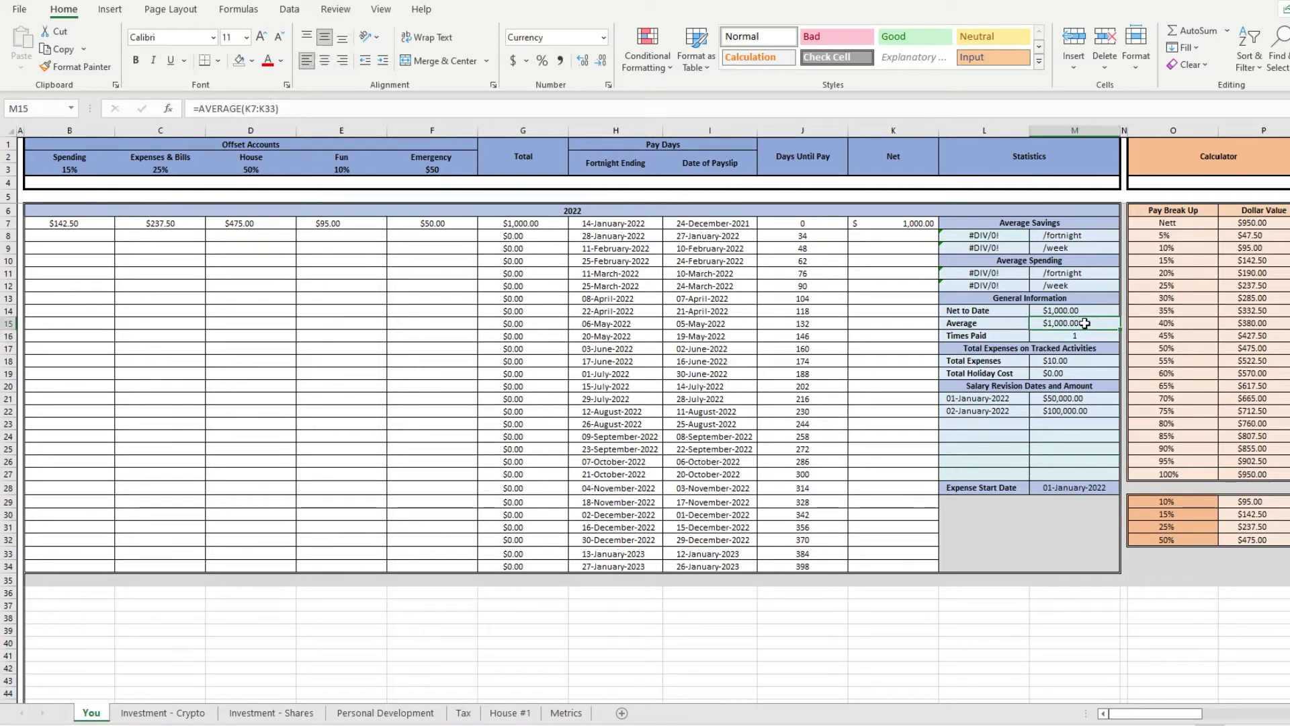
double_click(1085, 324)
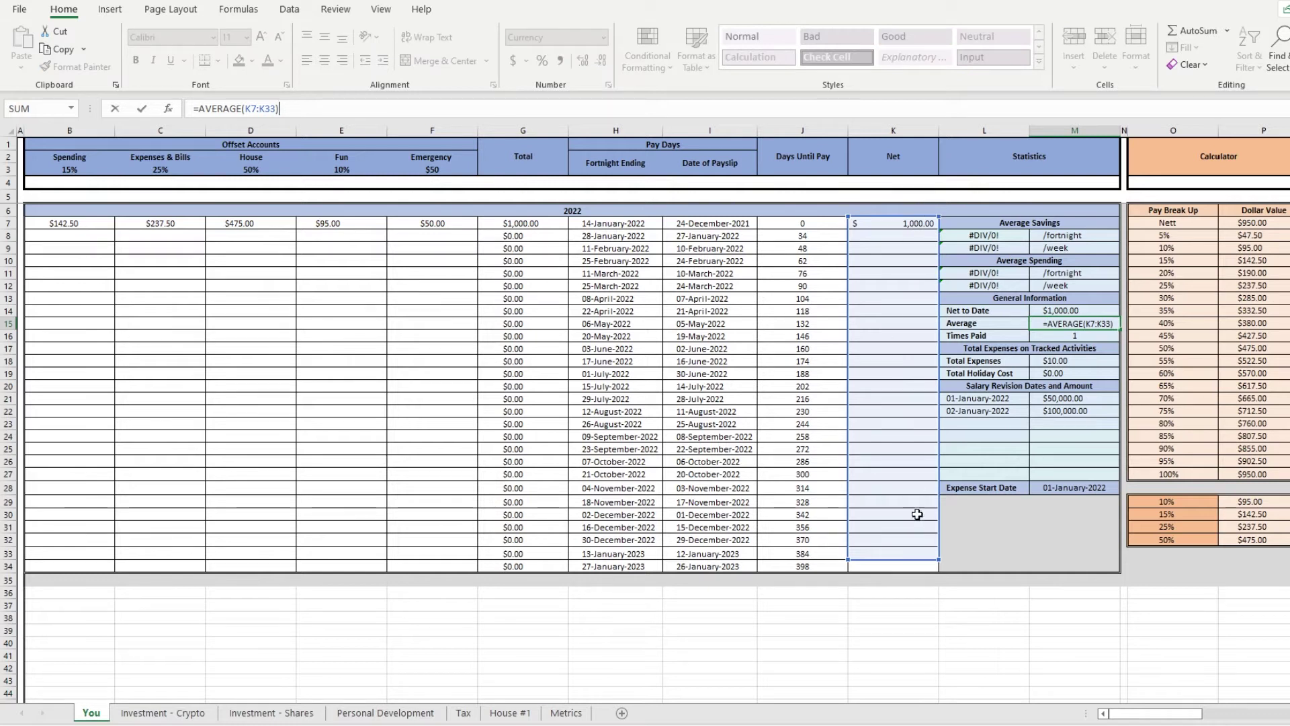
left_click_drag(936, 556, 934, 566)
key("Return")
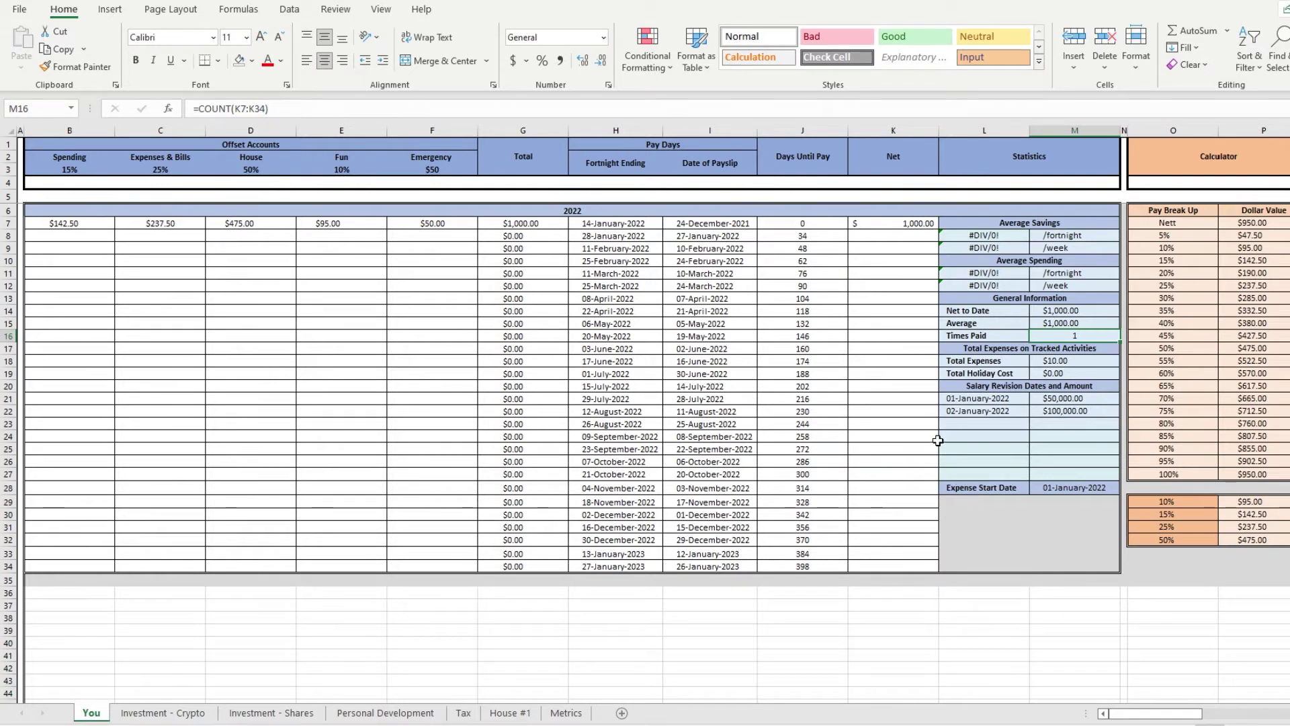
- Extend the Net to Date formula to add up the whole Net column, =SUM(K7:K34)
left_click_drag(902, 224, 896, 566)
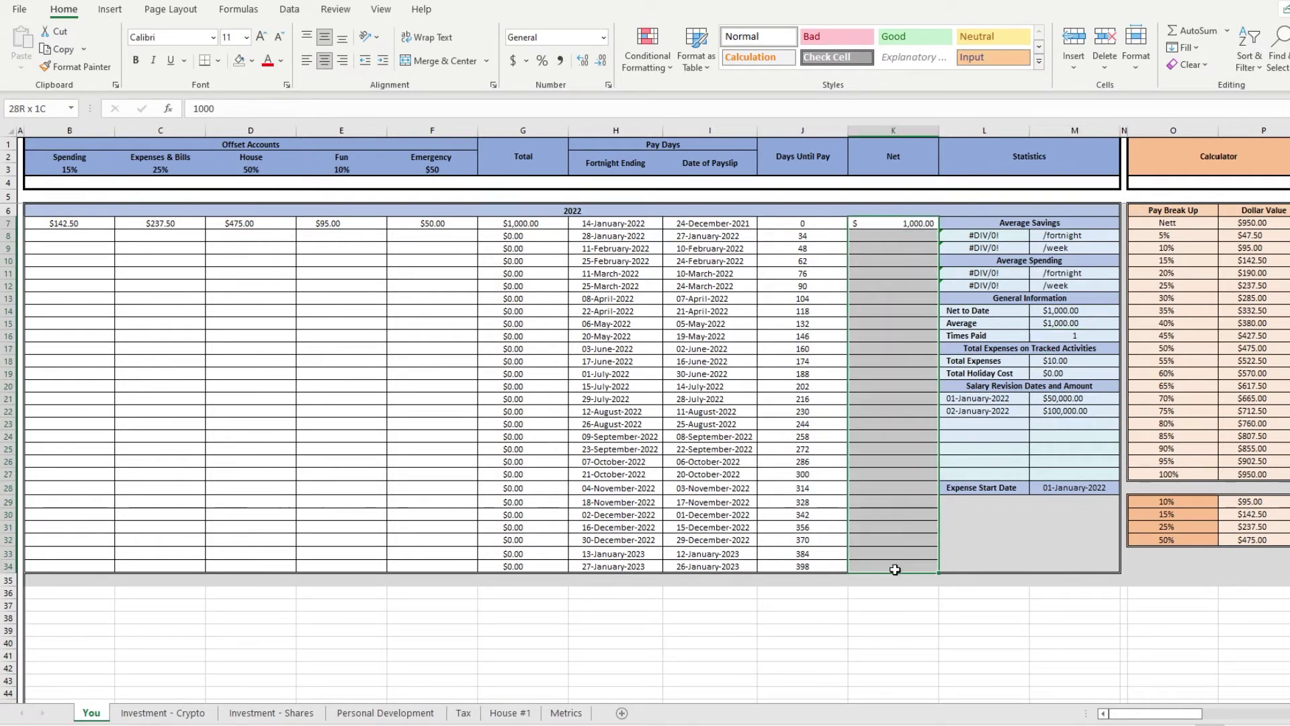
left_click(1076, 310)
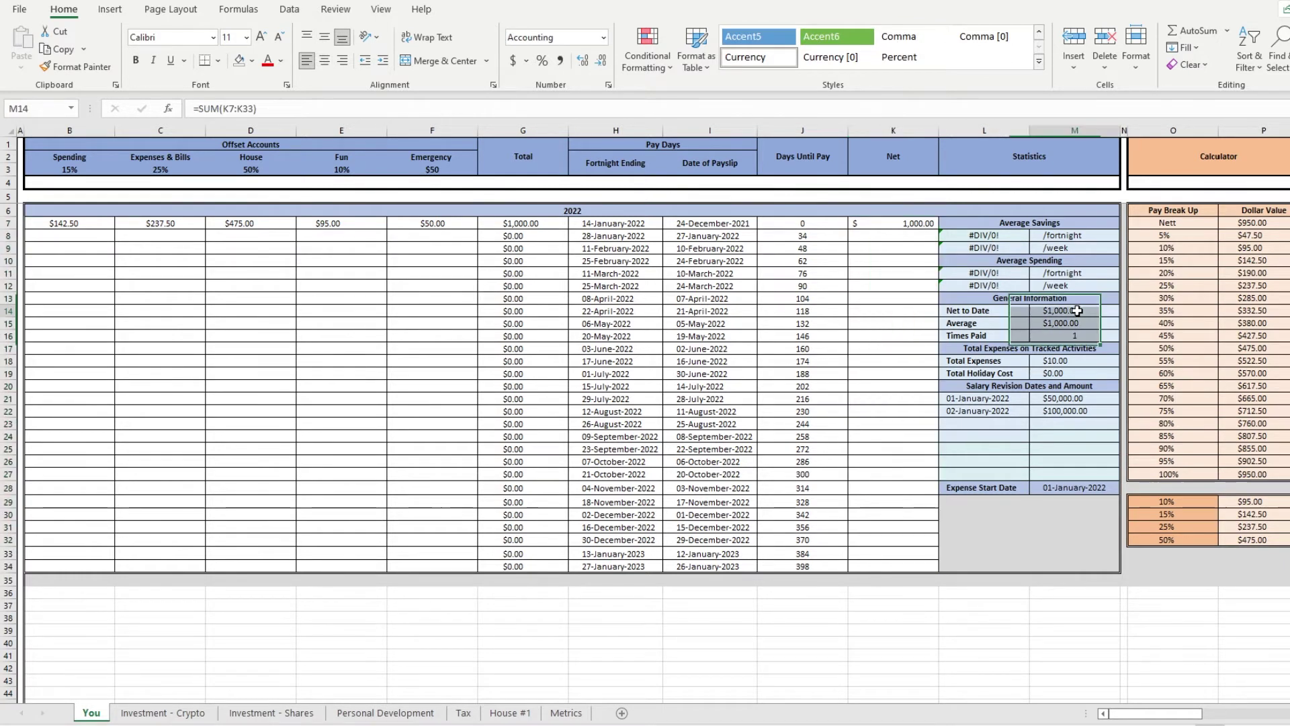
left_click(858, 109)
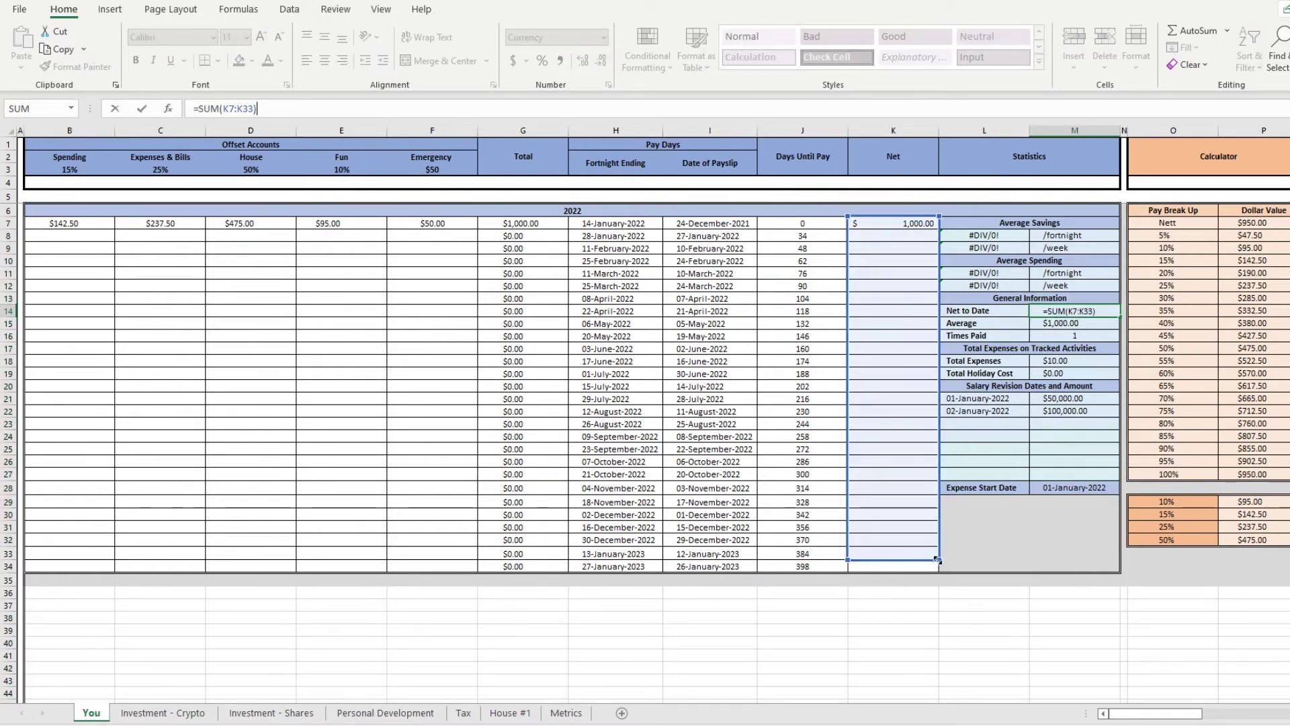
left_click_drag(940, 567, 941, 573)
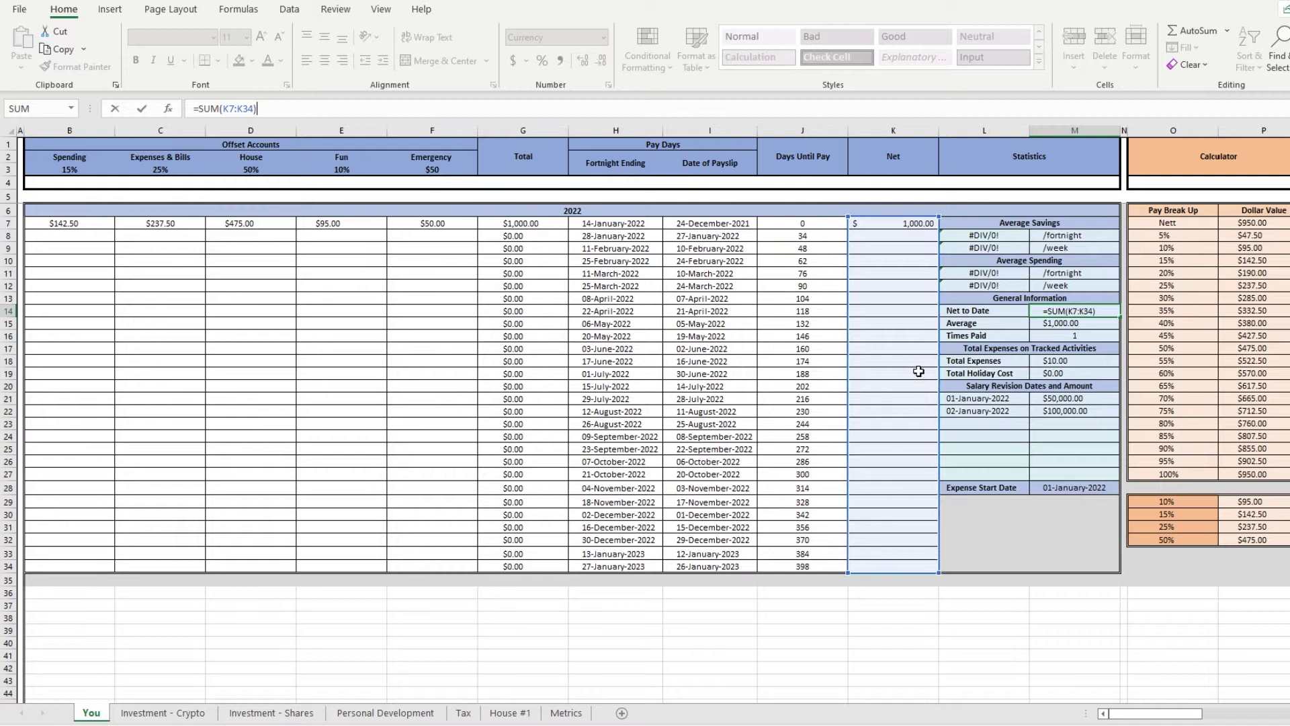
key("Return")
- Test the General Information statistics with sample pays of 5000 in Net rows 8 and 9, and clear both amounts
left_click(901, 237)
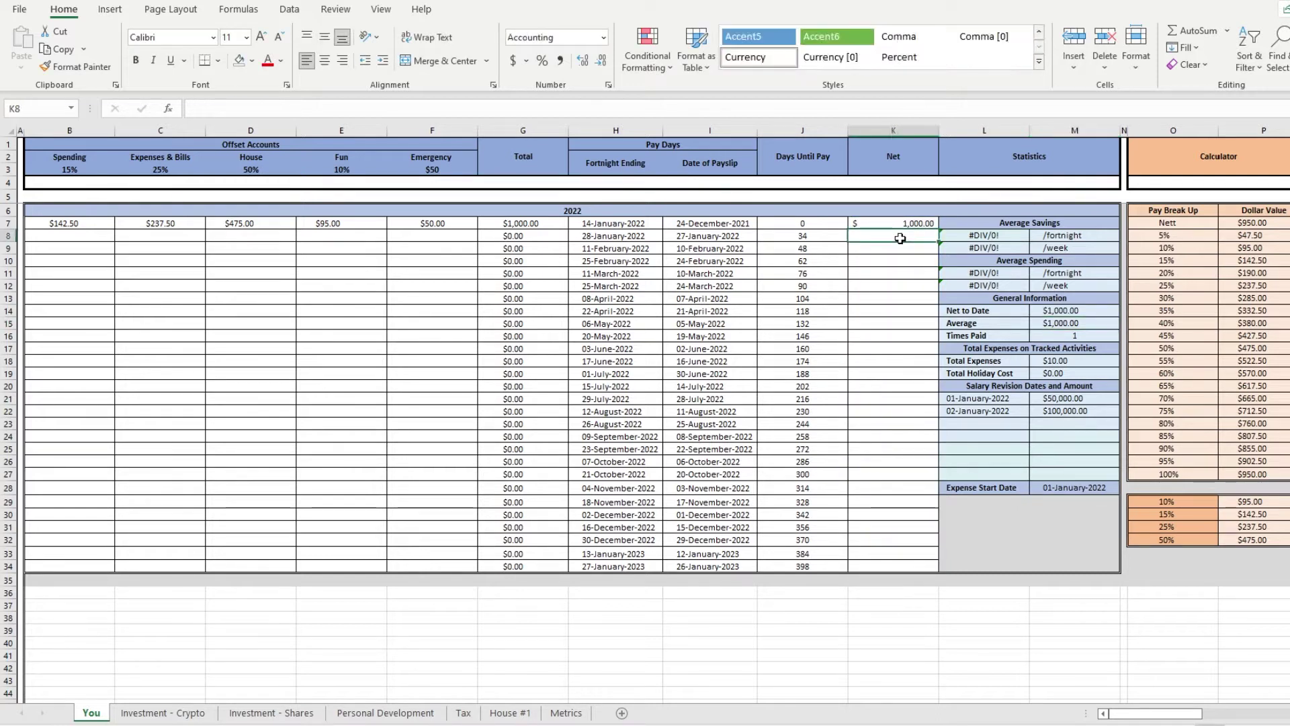
type("5000")
key("Return")
type("5,000")
key("Return")
left_click(1067, 323)
left_click(1076, 311)
left_click_drag(877, 264, 877, 235)
key("Delete")
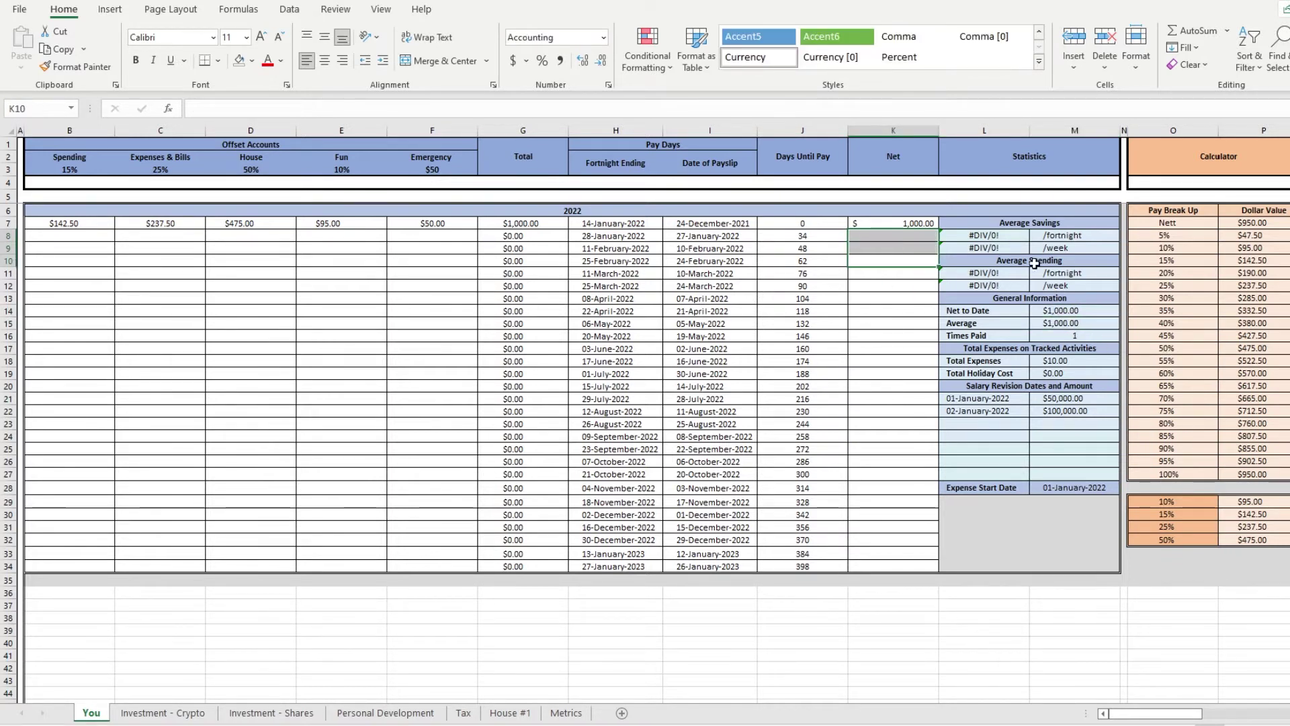
- Fill the Emergency account from row 8 to row 11 with sample amounts of 5,000, 3,000, 2,000 and 5,000
left_click_drag(991, 224, 989, 285)
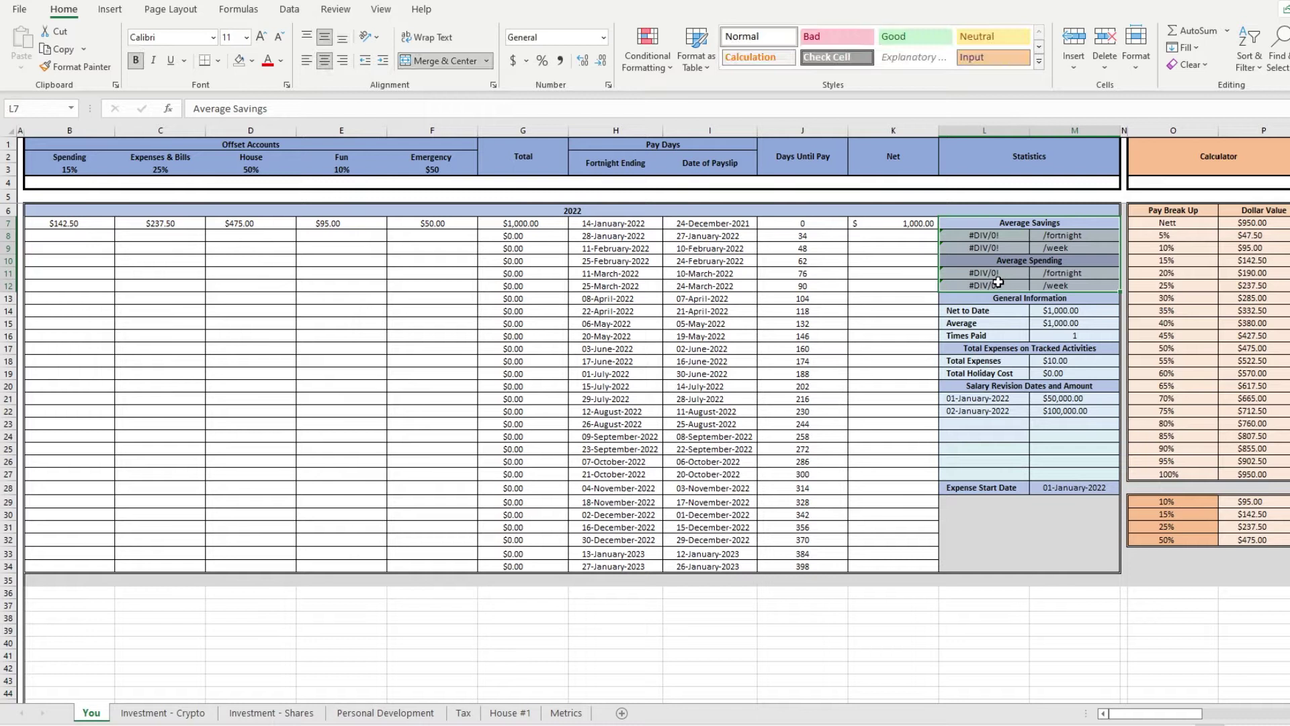
left_click(1013, 259)
left_click_drag(558, 235, 534, 554)
left_click_drag(432, 238, 435, 233)
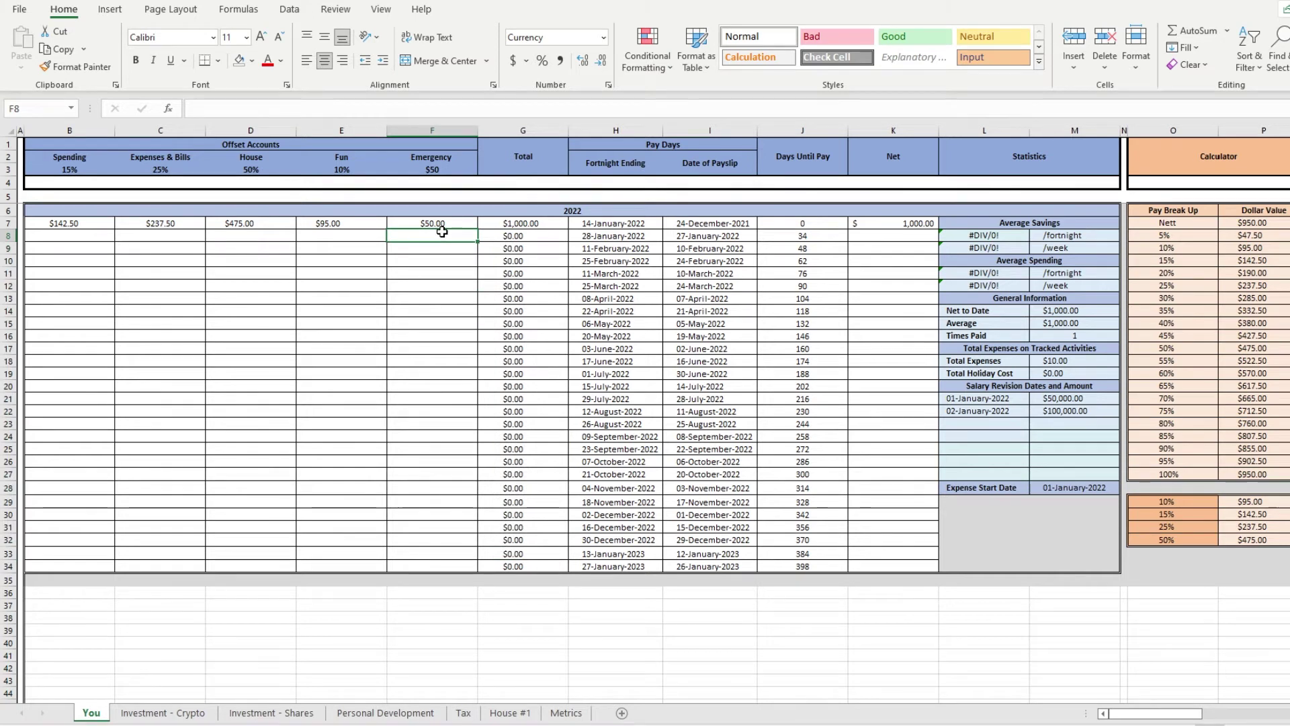
type("5,000")
key("Return")
type("3000")
key("Return")
type("2000")
key("Return")
type("5000")
key("Return")
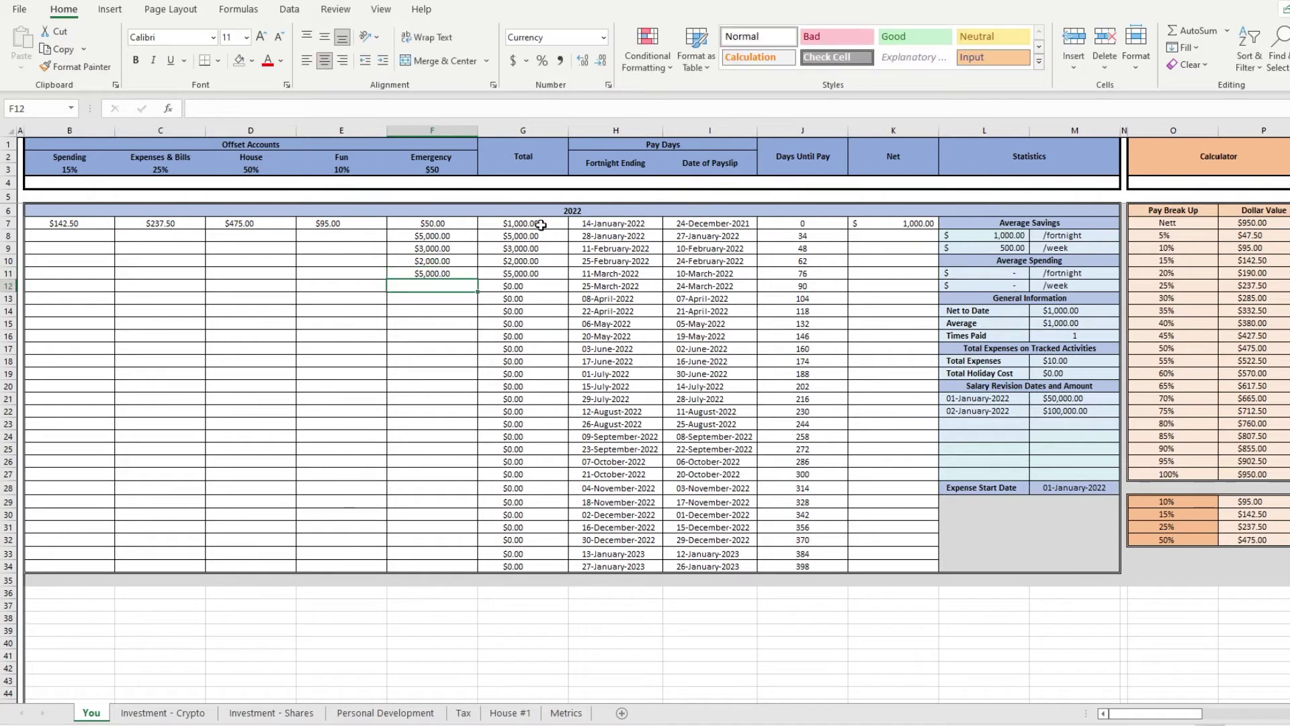
- Examine the formulas behind the fortnightly Average Savings and Average Spending figures
left_click(1009, 234)
left_click(674, 105)
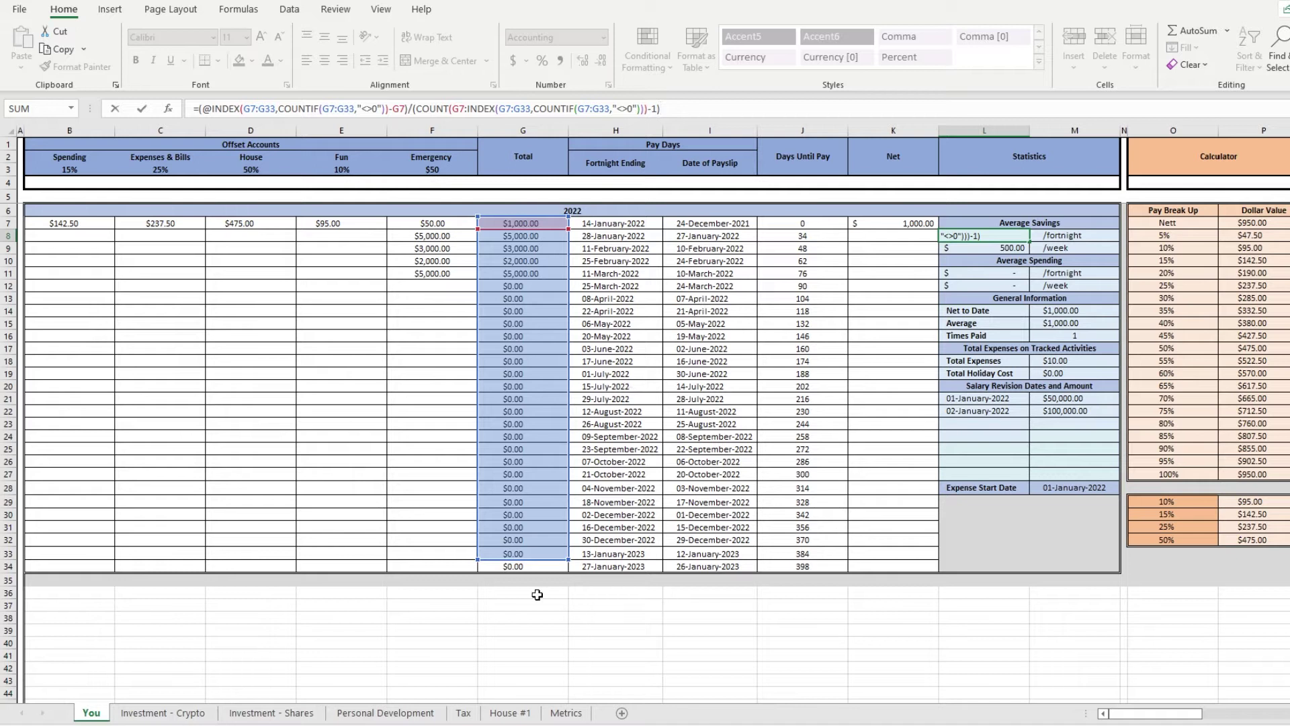
key("Return")
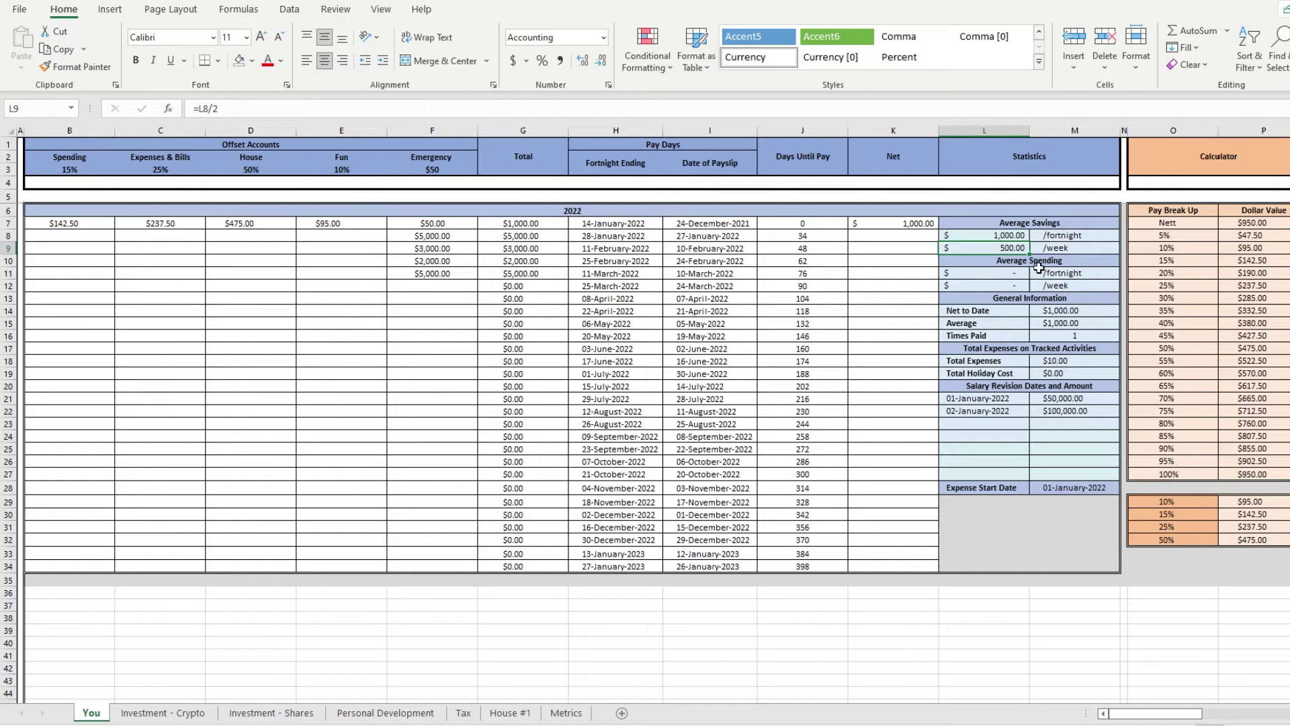
left_click(1001, 236)
left_click(1011, 275)
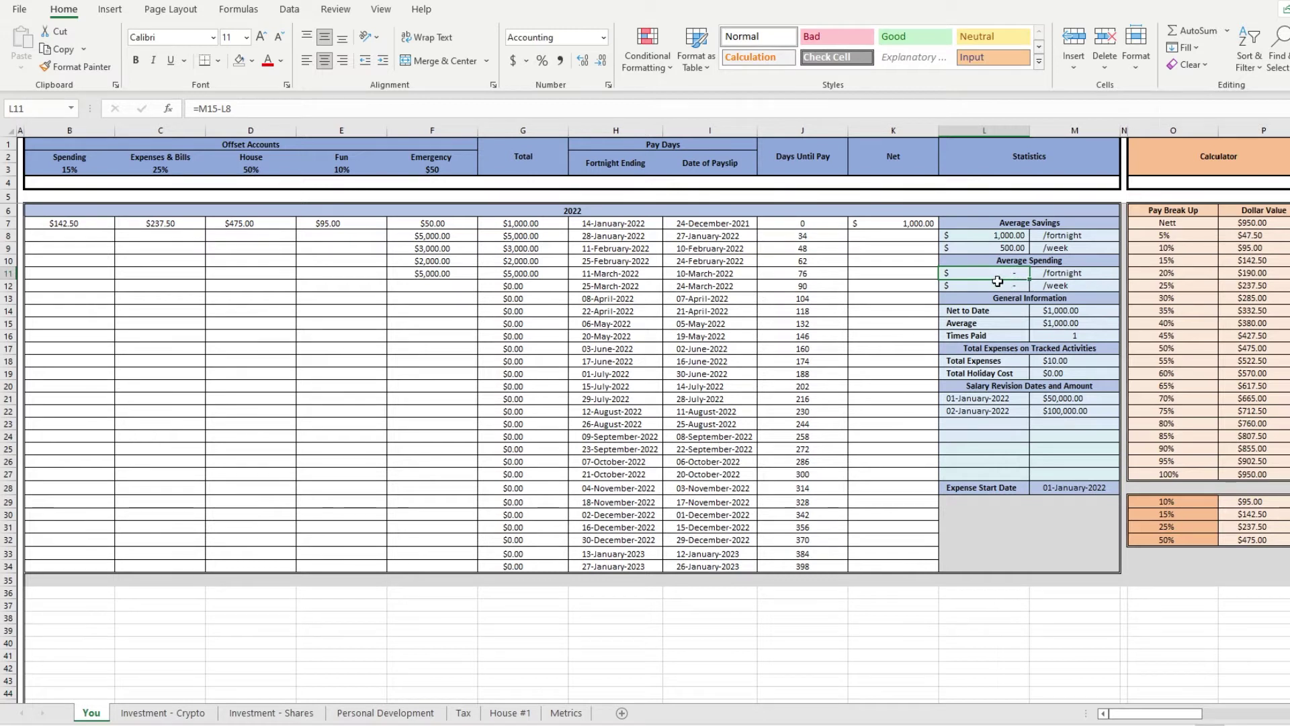
double_click(998, 278)
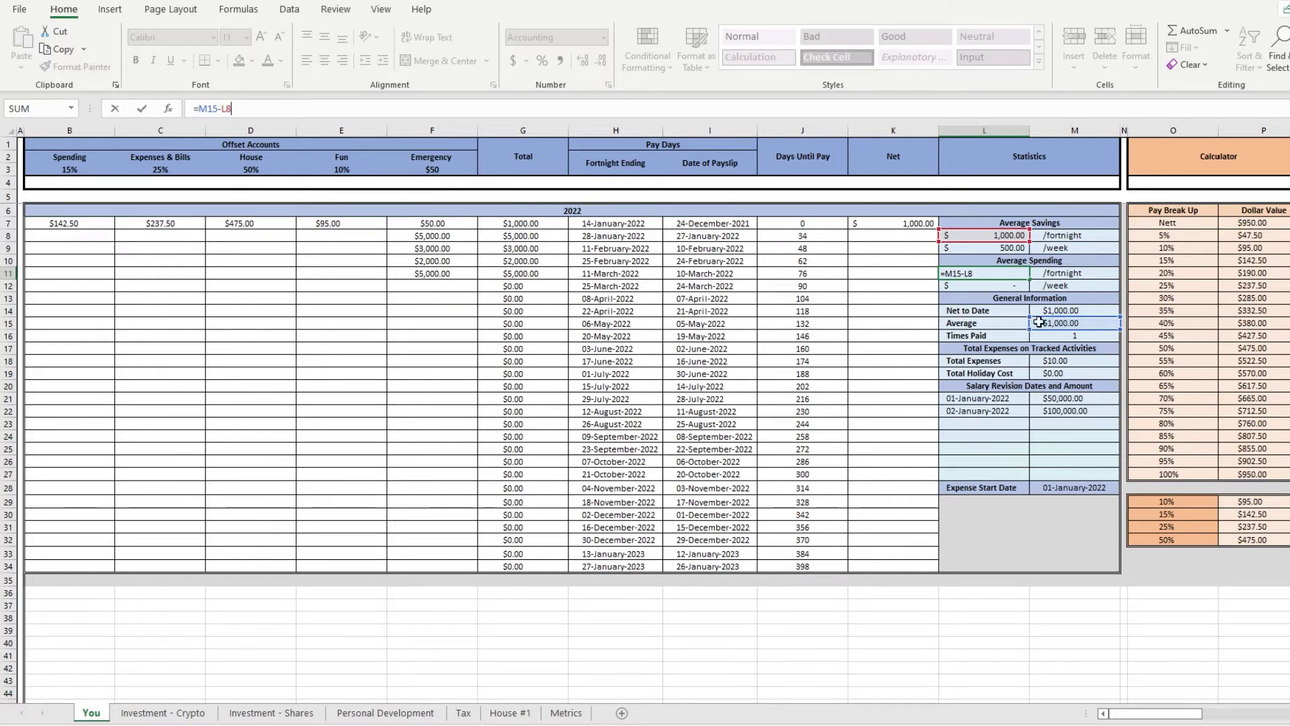
- Add further sample Emergency amounts of 1,531, 1,251 and 16,546 in rows 12 to 14
left_click(437, 287)
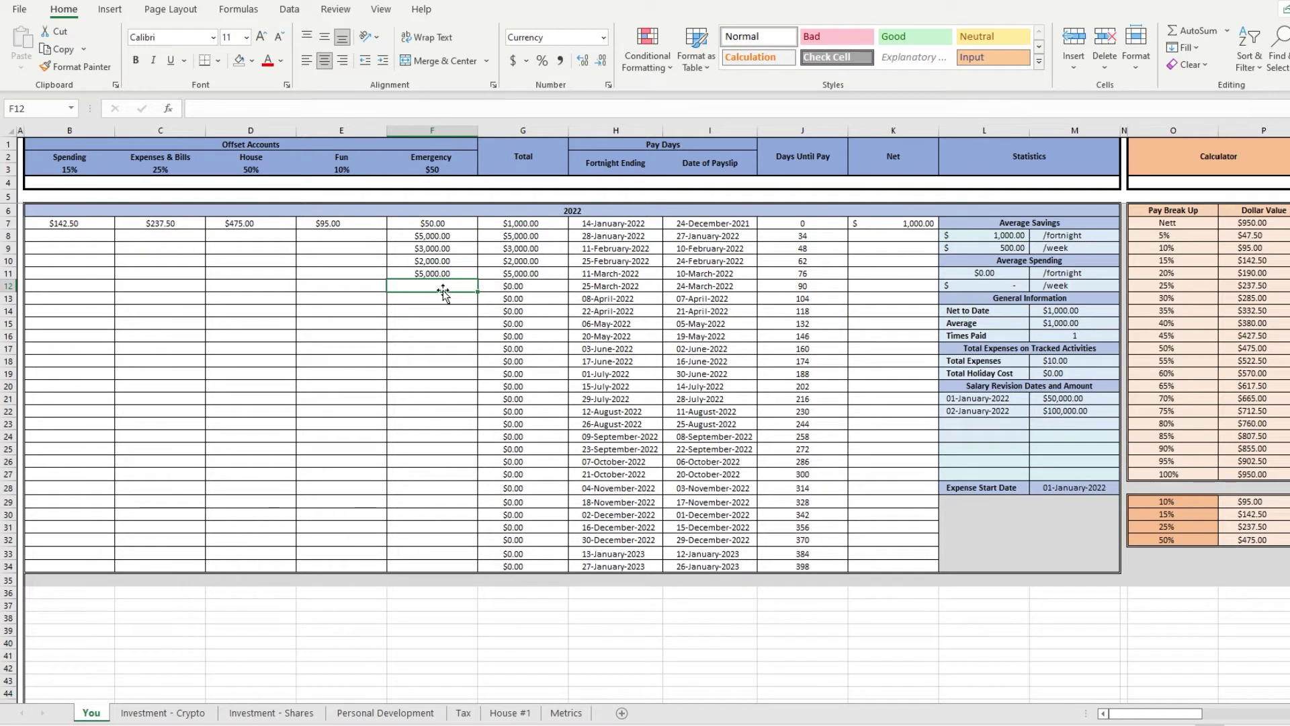
type("1,531")
key("Return")
type("1251")
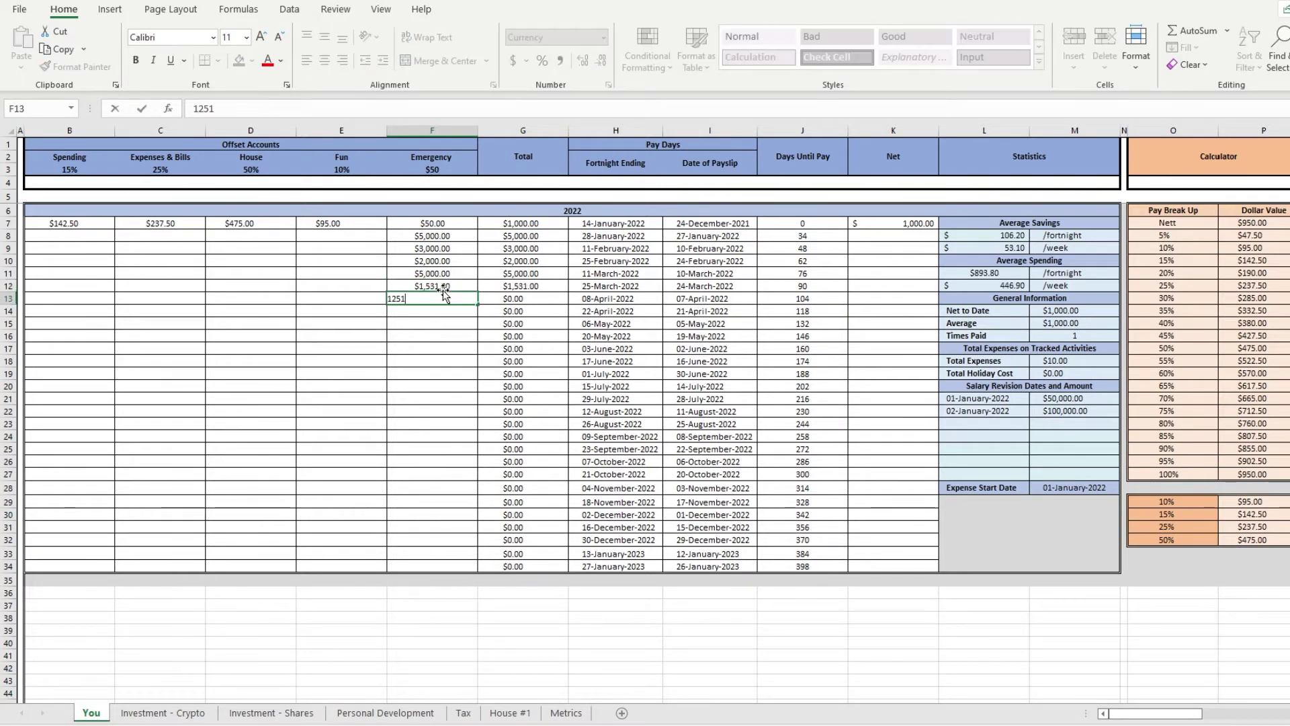
key("Return")
type("16546")
key("Return")
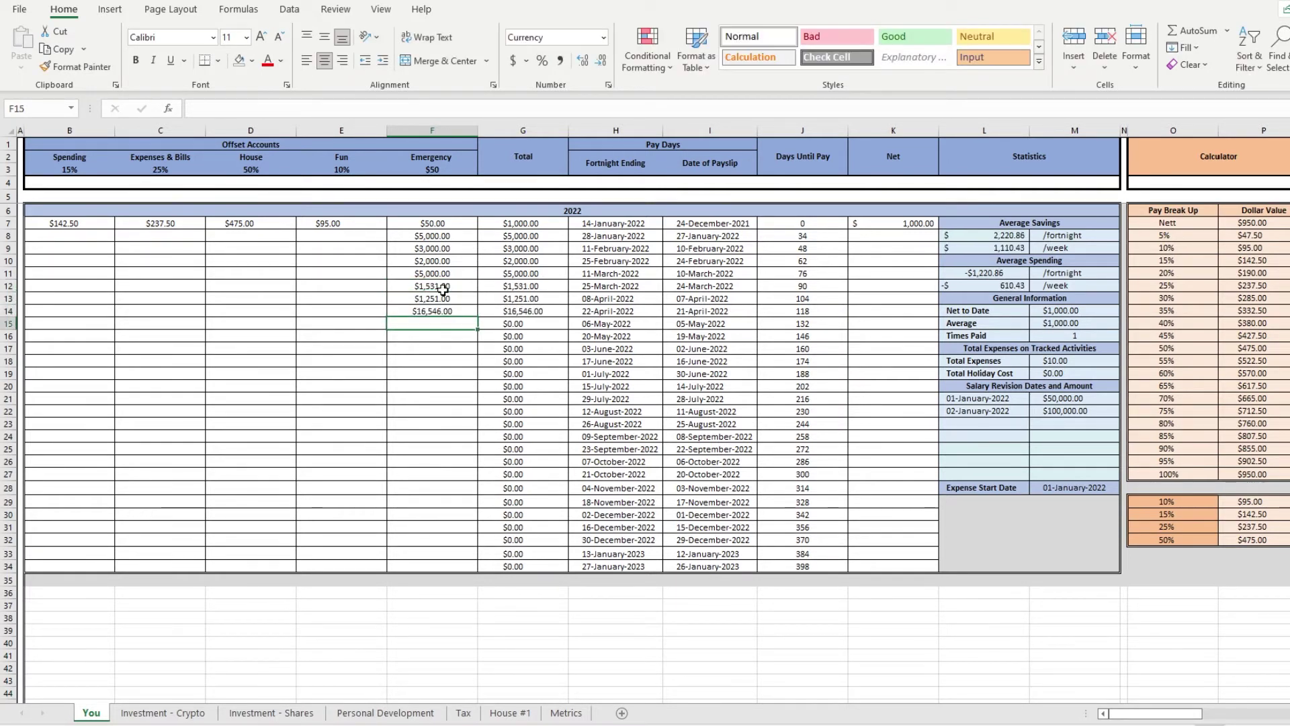
- Copy the number formatting of the weekly Average Spending cell onto the fortnightly one with Format Painter
left_click(984, 285)
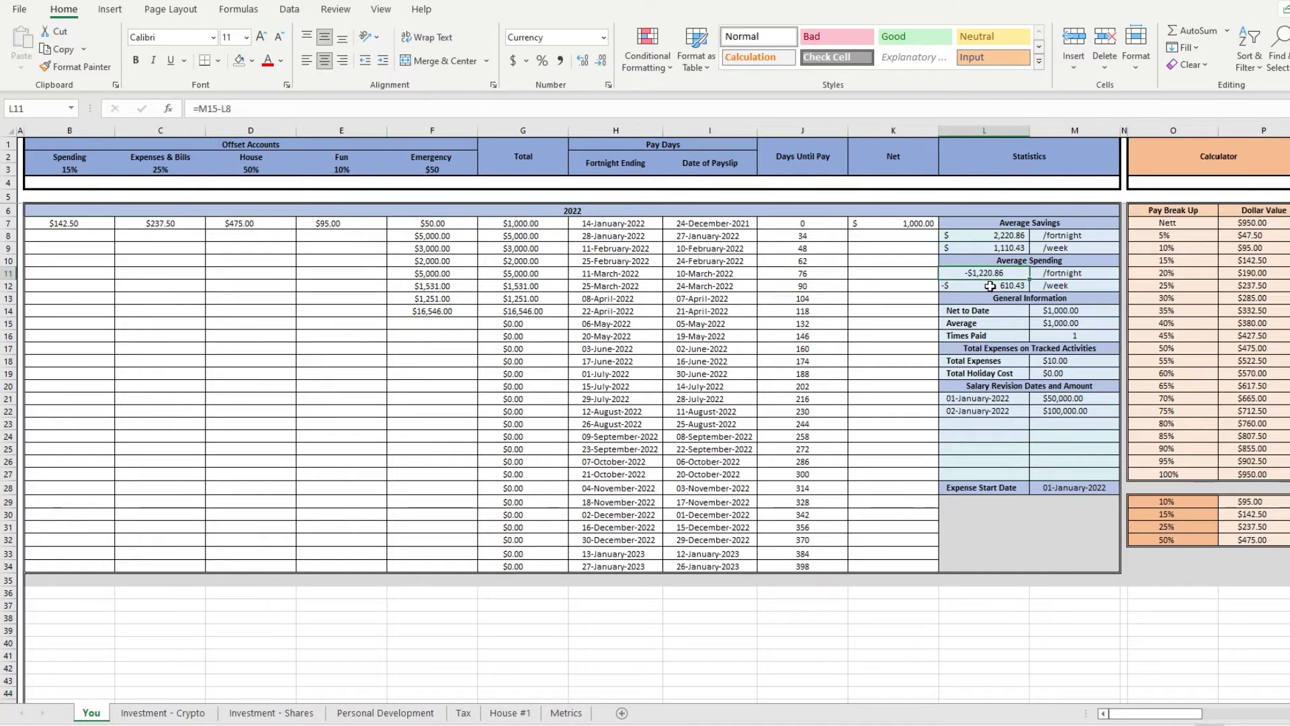
left_click(75, 67)
left_click(984, 273)
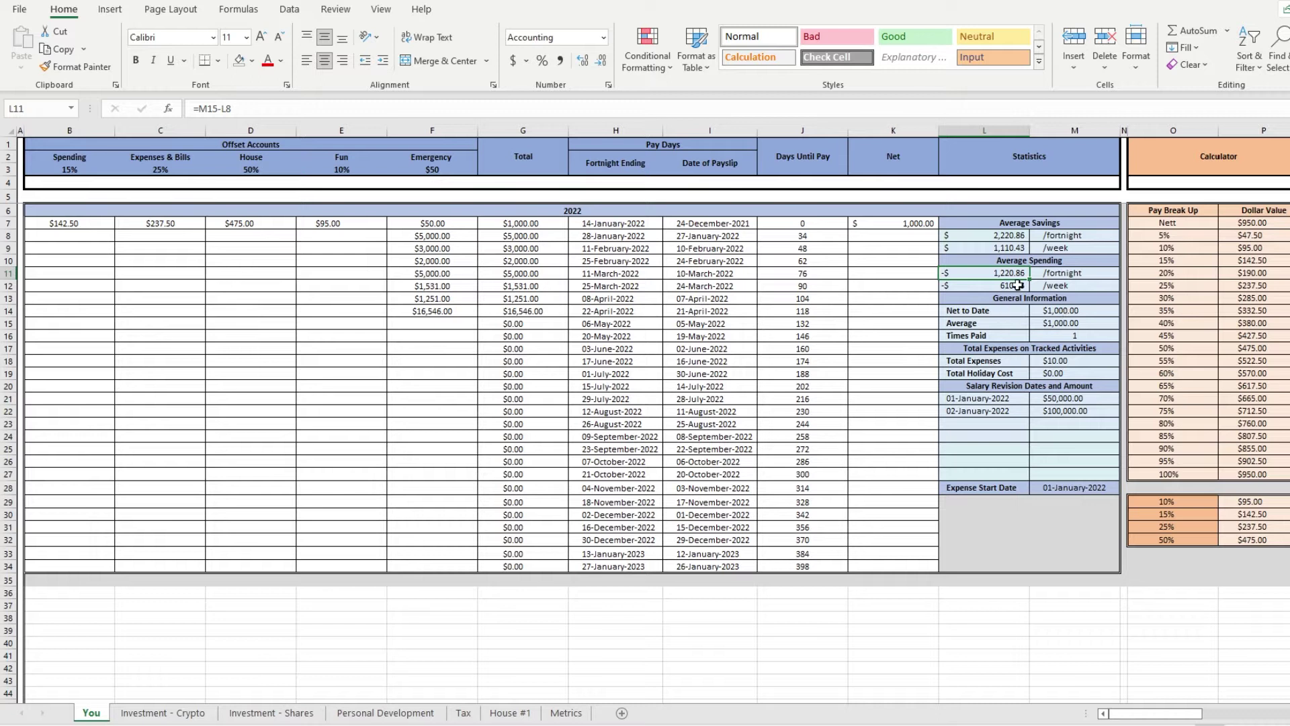
- Compare the average savings and spending statistics with the Total column and the sample Emergency amounts
left_click(1012, 235)
left_click(1012, 287)
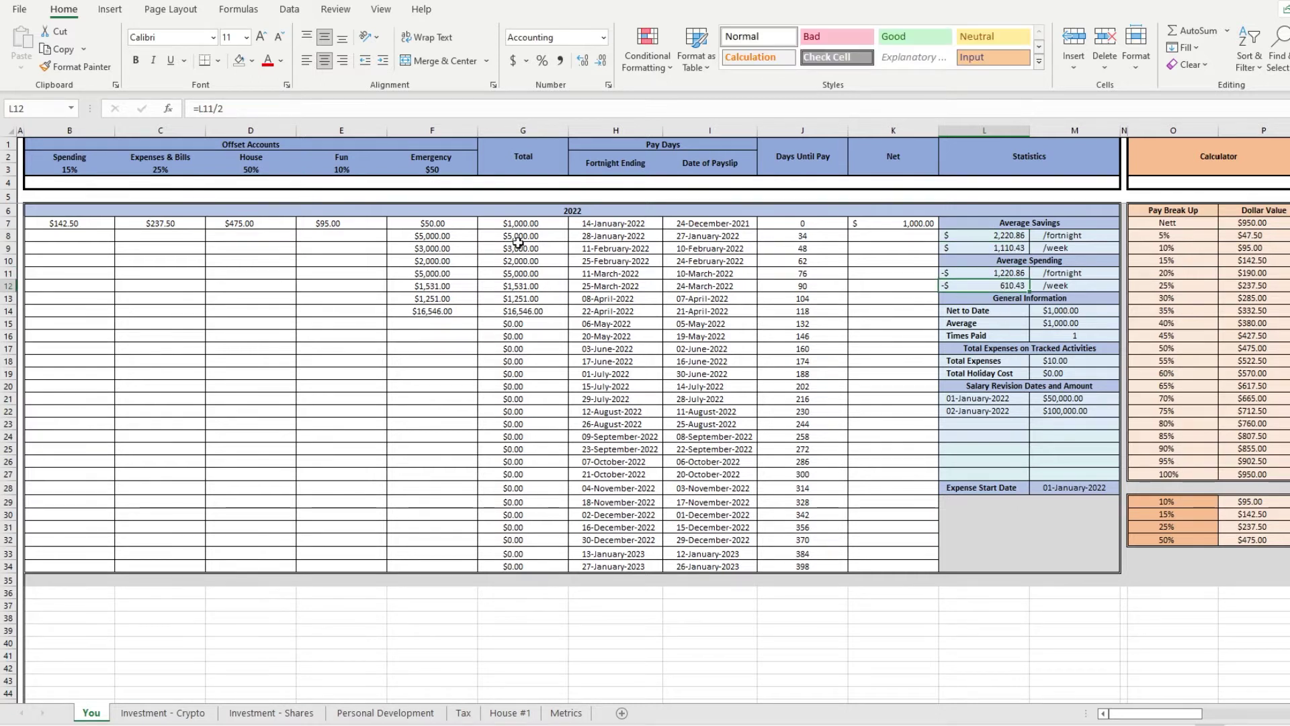
left_click_drag(526, 228, 526, 363)
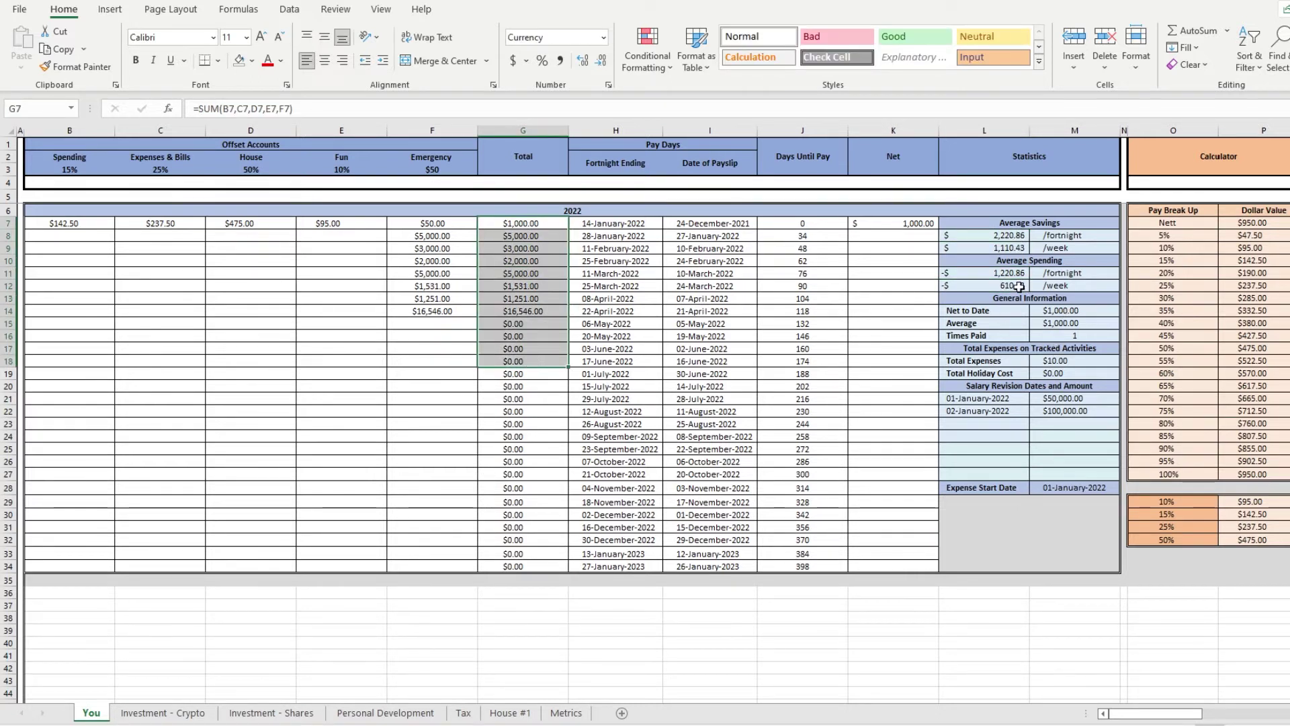
left_click(541, 312)
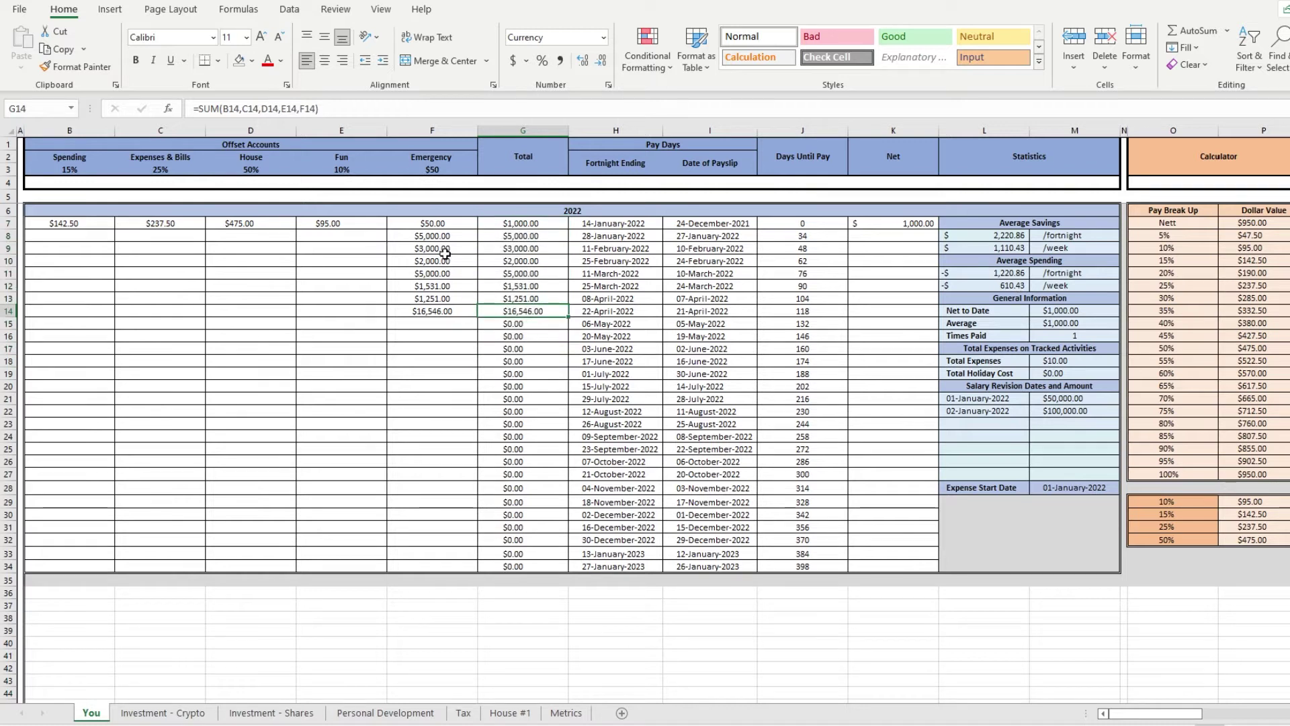
left_click_drag(440, 238, 420, 340)
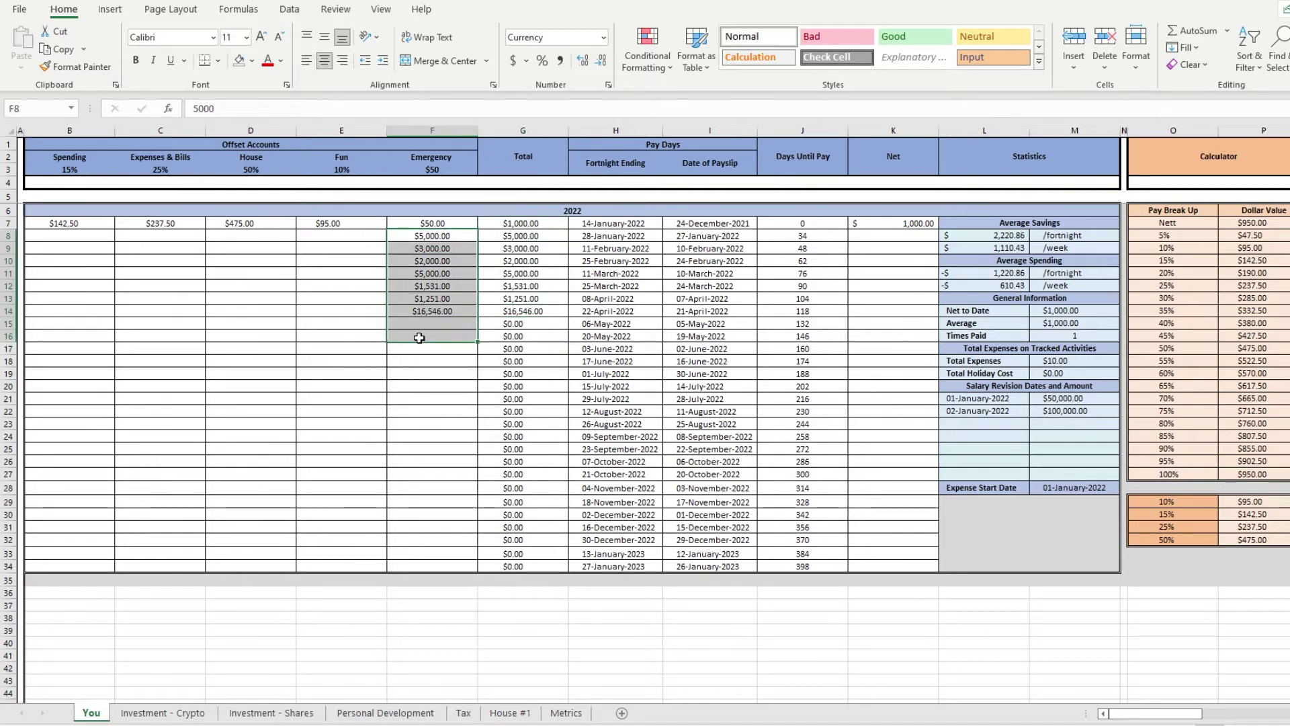
left_click(1017, 236)
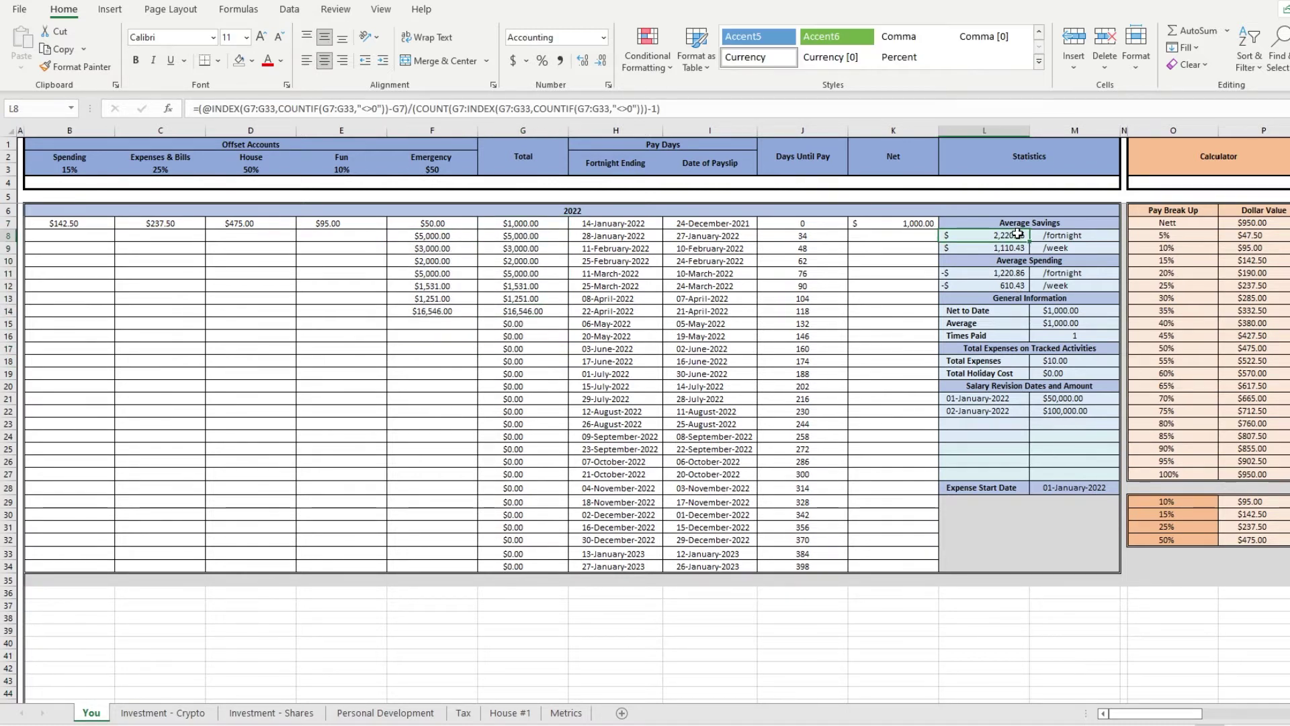
- In the fortnightly Average Savings formula, change the first INDEX and COUNTIF ranges to G7:G14
left_click(834, 105)
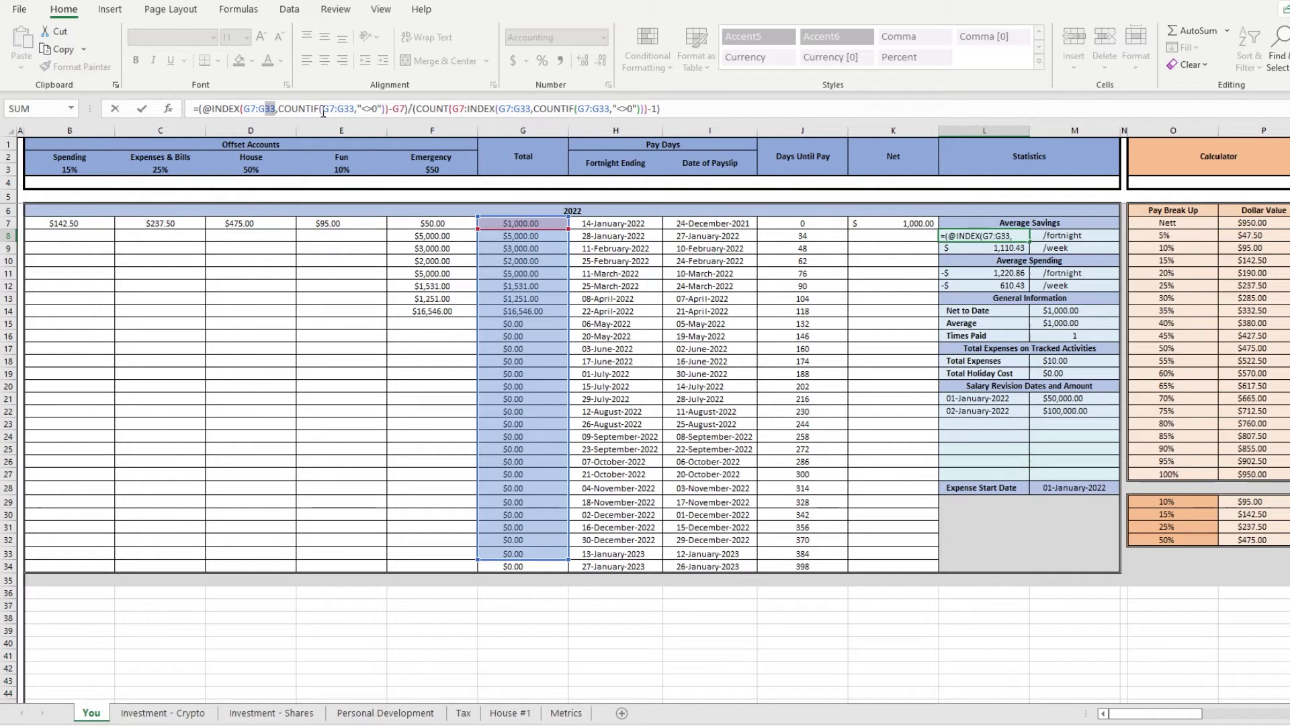
double_click(347, 109)
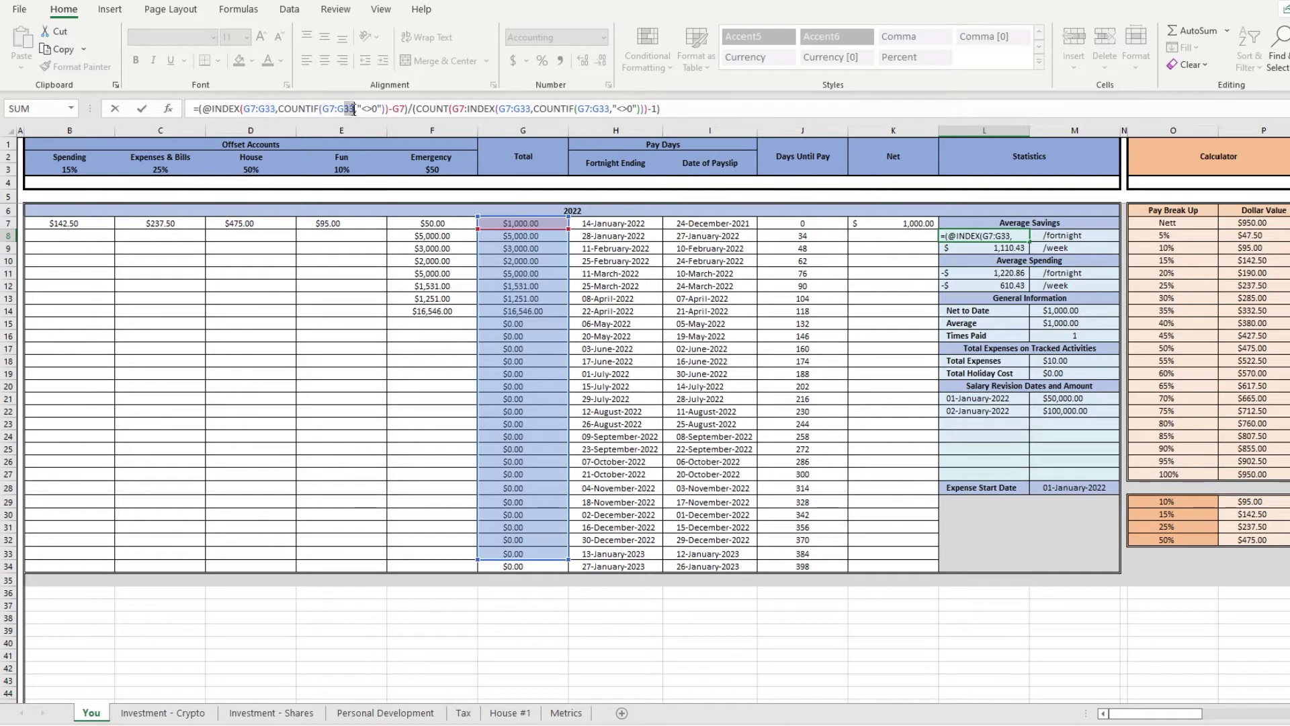
left_click(273, 108)
key("BackSpace")
key("Delete")
type("14")
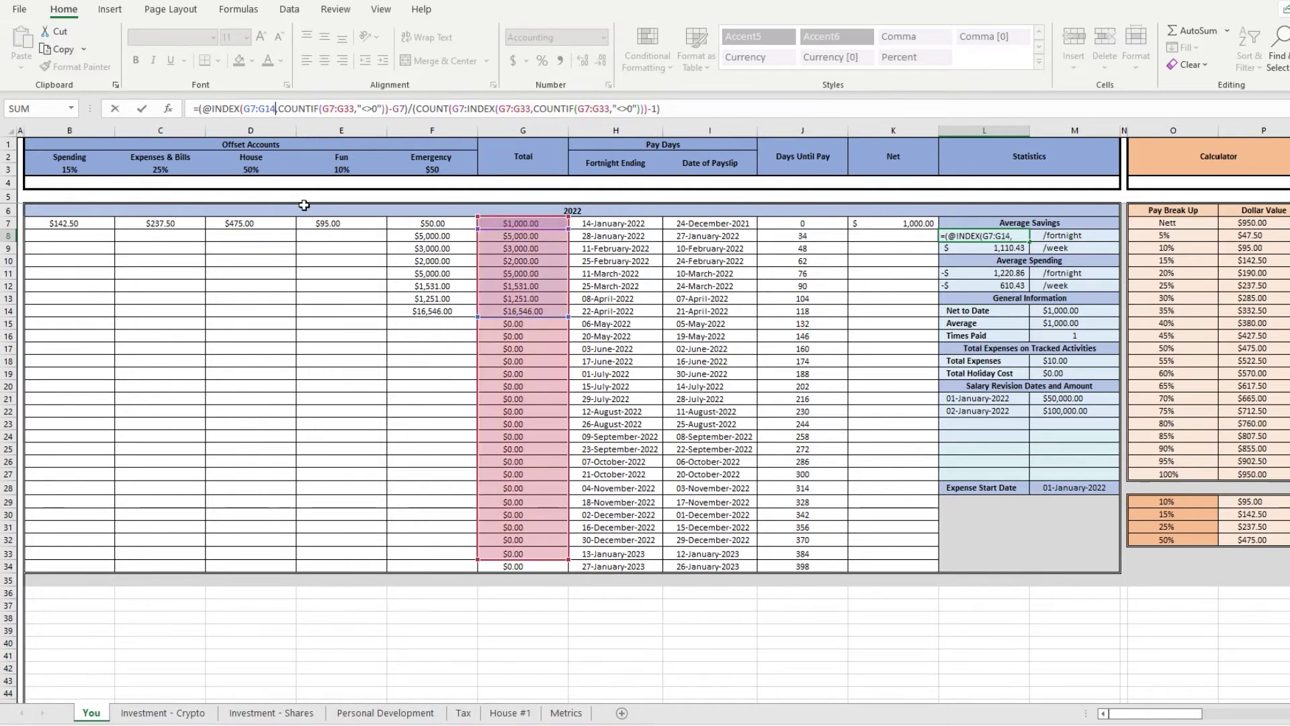
left_click(344, 109)
key("Delete")
key("Delete")
type("14")
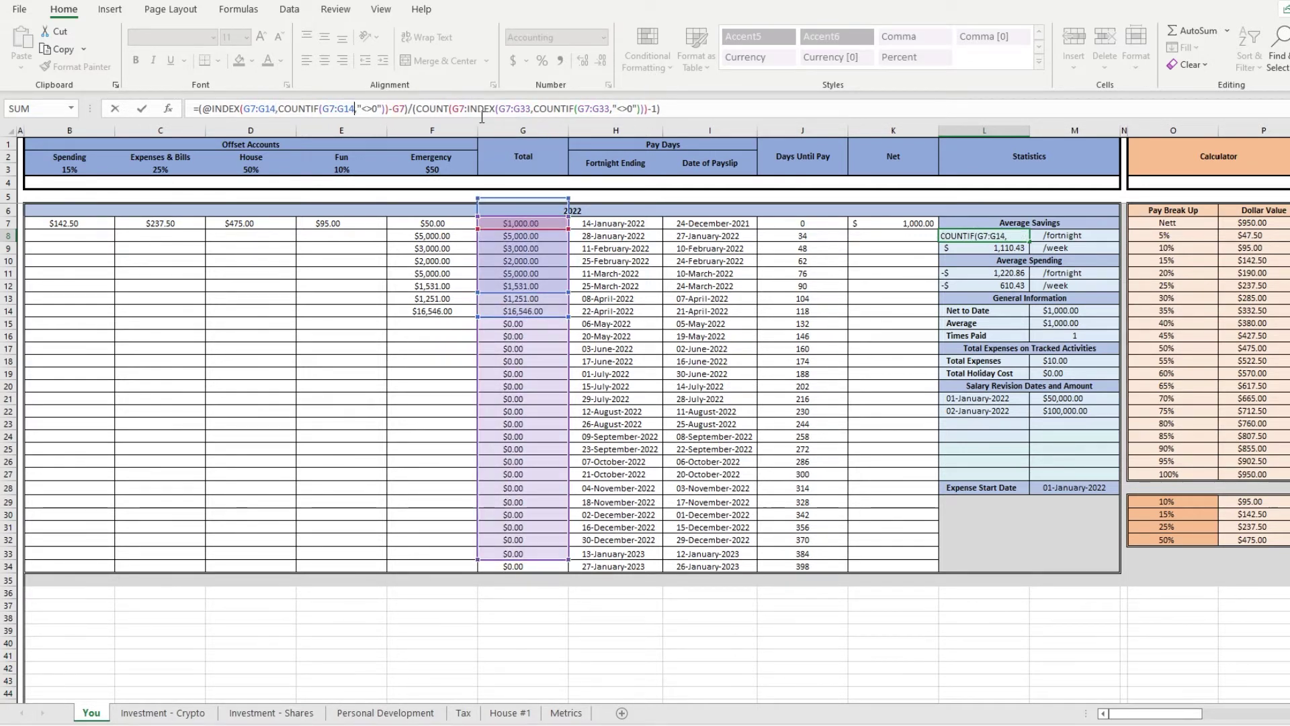
- Change the INDEX and COUNTIF ranges in the divisor of the fortnightly Average Savings formula to G7:G14
left_click(531, 109)
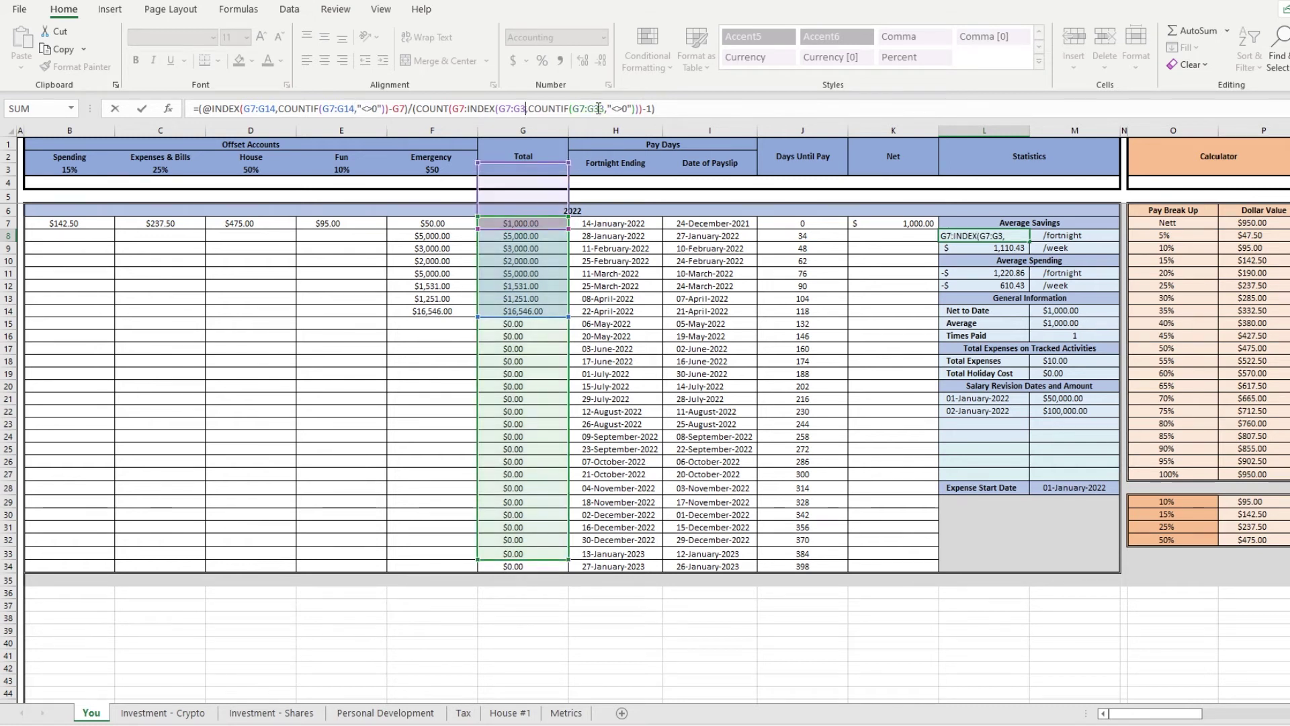
key("BackSpace")
key("BackSpace")
type("14")
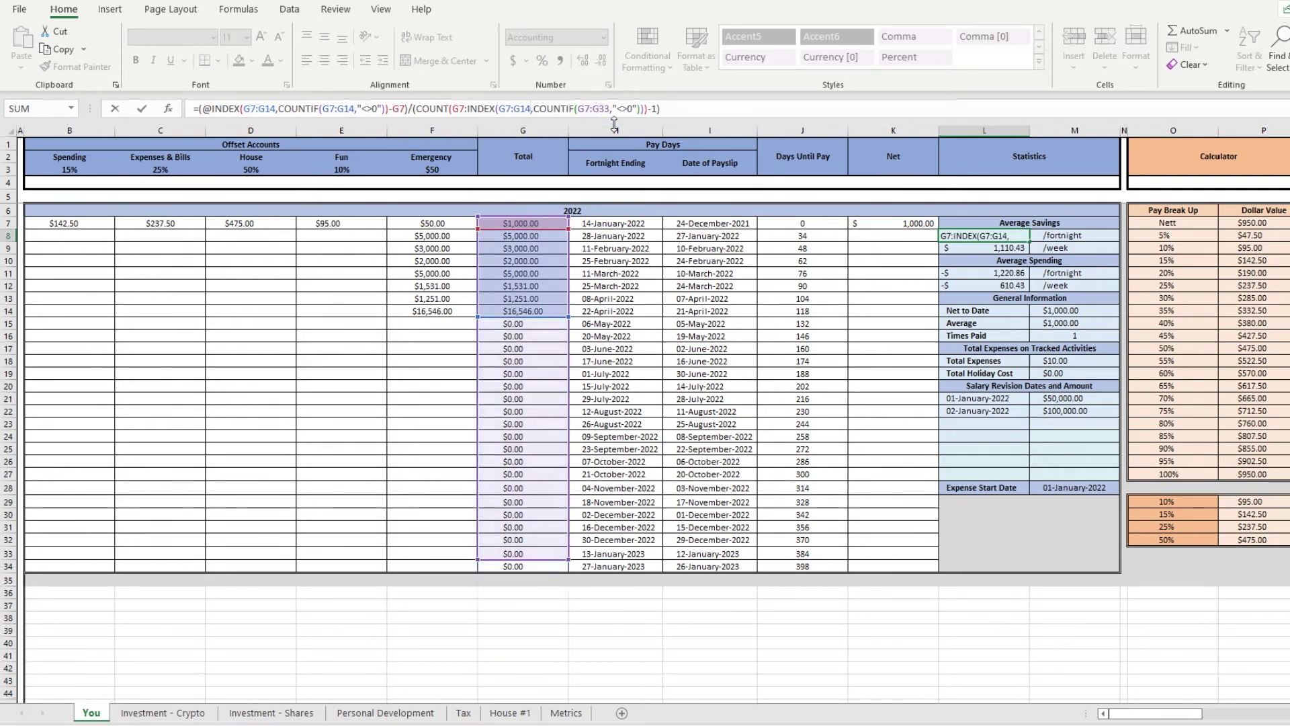
left_click(604, 109)
key("BackSpace")
key("BackSpace")
type("14")
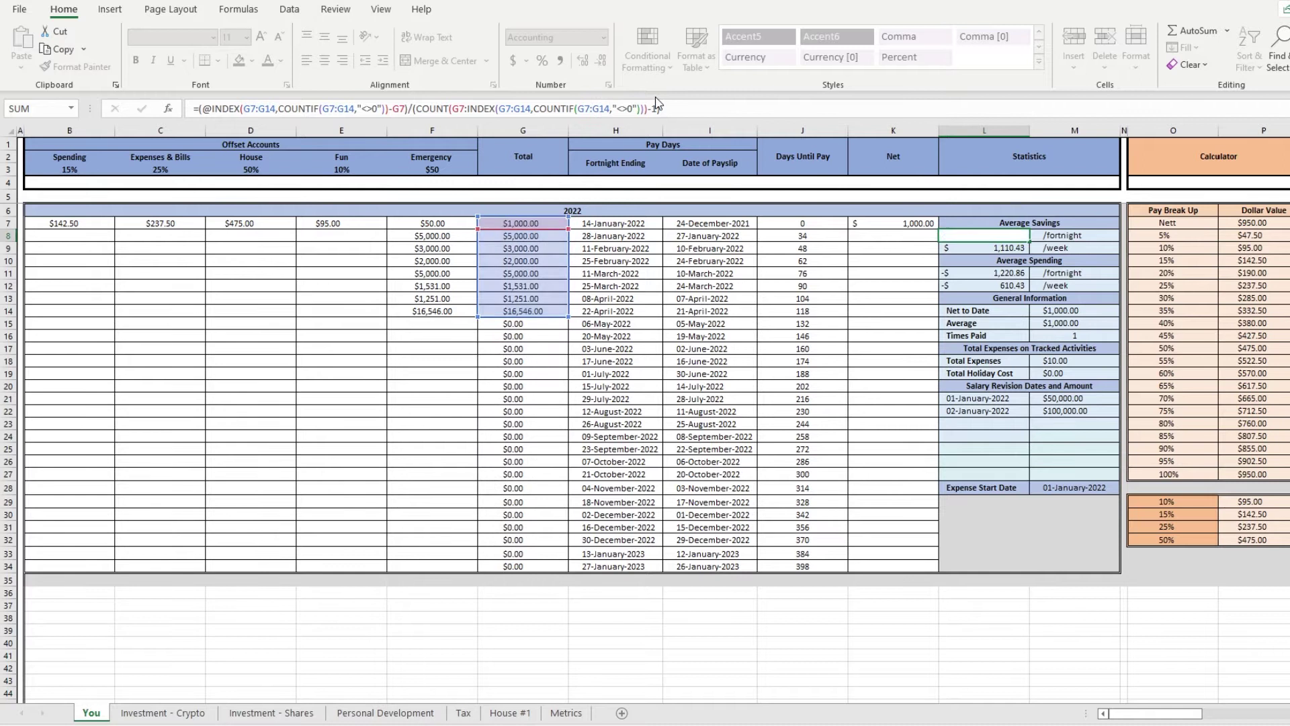
- Apply the edited fortnightly Average Savings formula and review the offset account, Net and Pay Days entry ranges
key("Return")
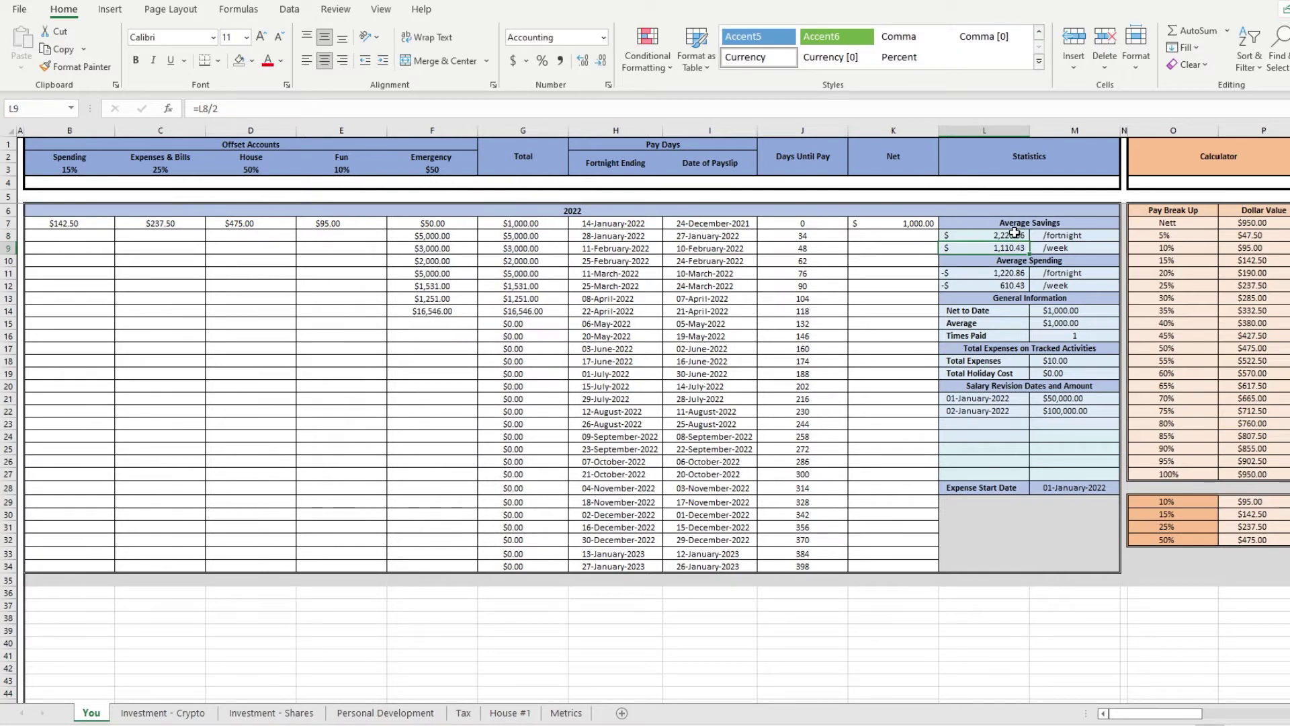
left_click(981, 691)
left_click_drag(93, 227, 446, 562)
left_click_drag(897, 223, 904, 571)
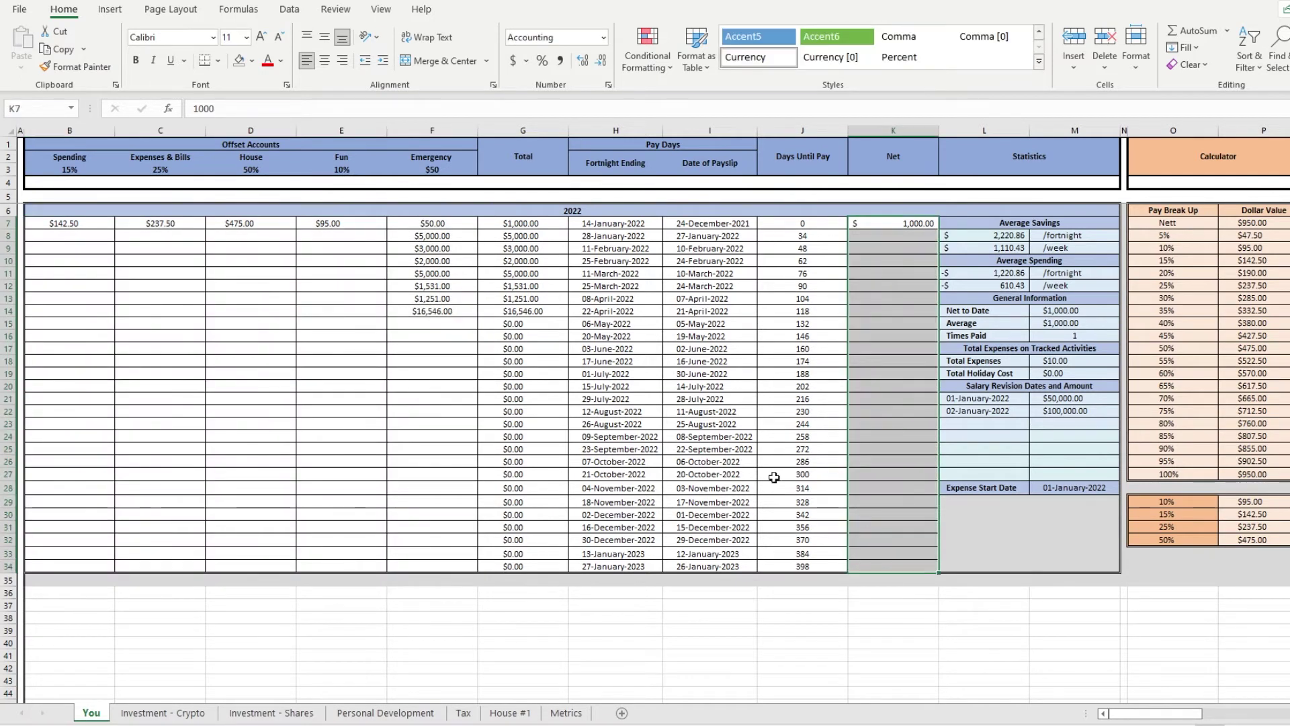
left_click_drag(647, 225, 720, 561)
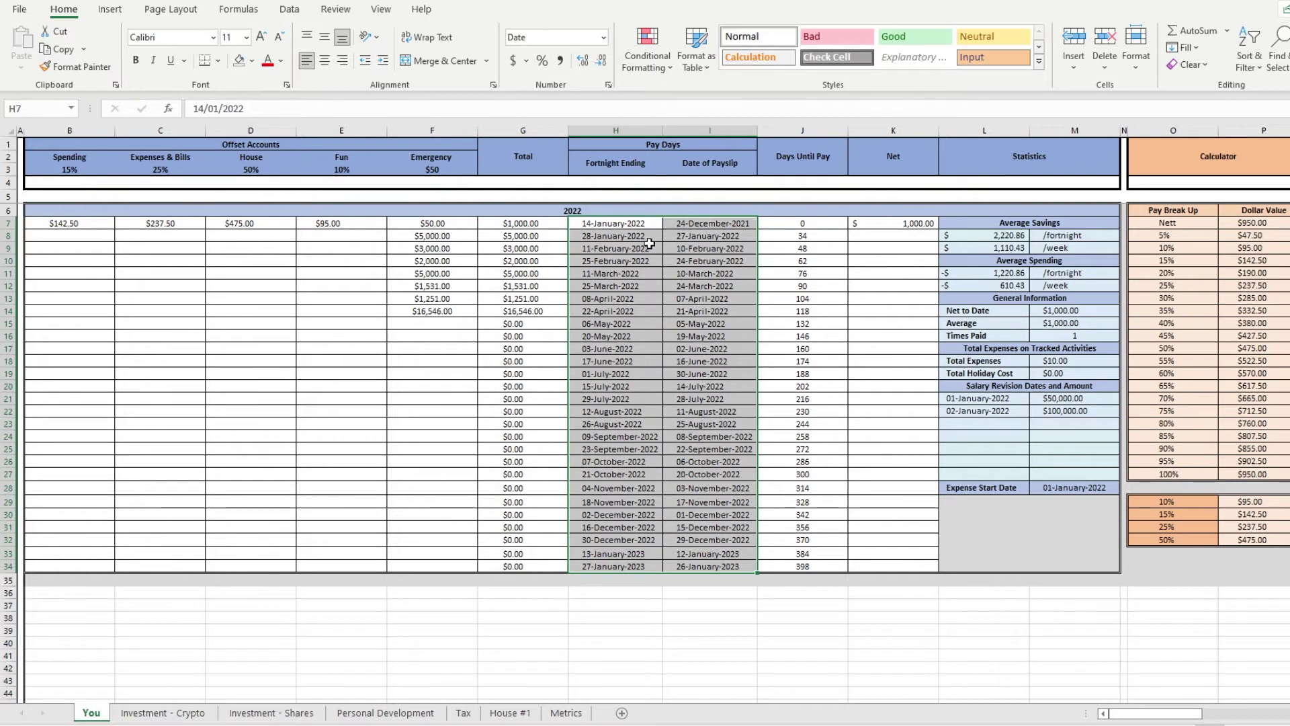
- Set the first two Fortnight Ending dates to 15/1/22 and 27/1/22 and fill the series down to row 33
left_click(633, 226)
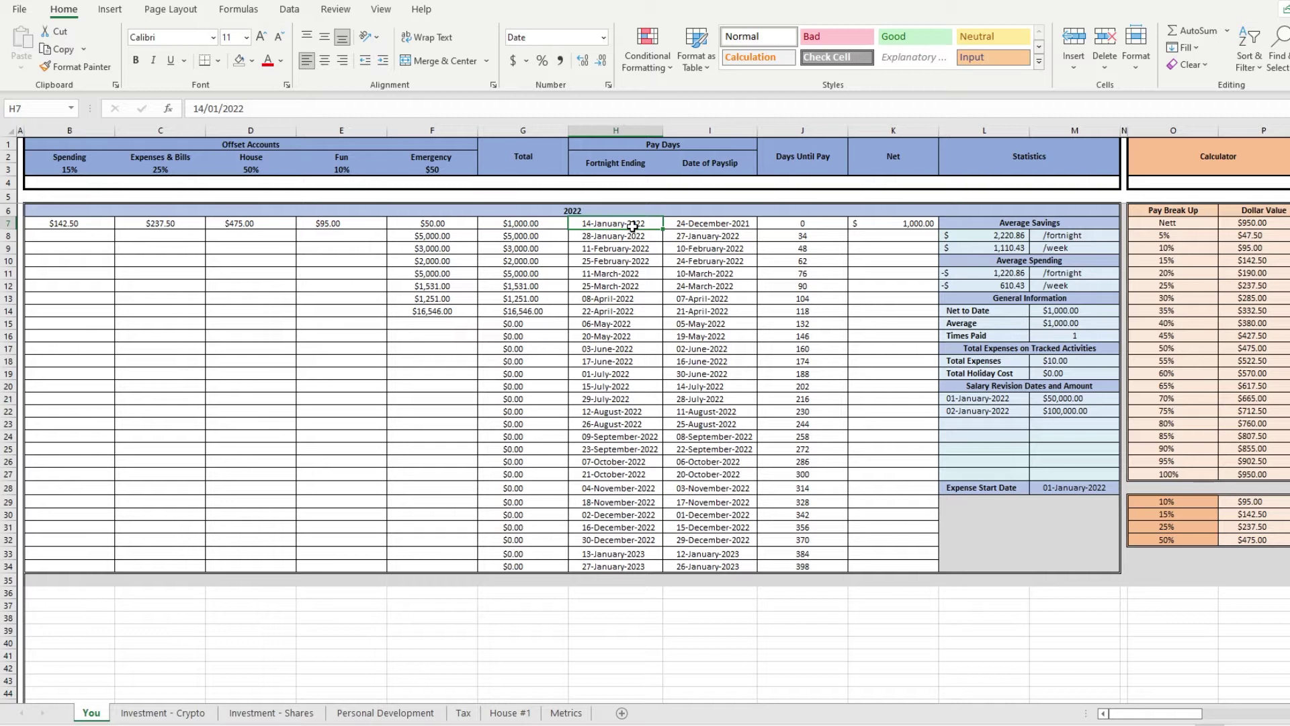
type("15/1/")
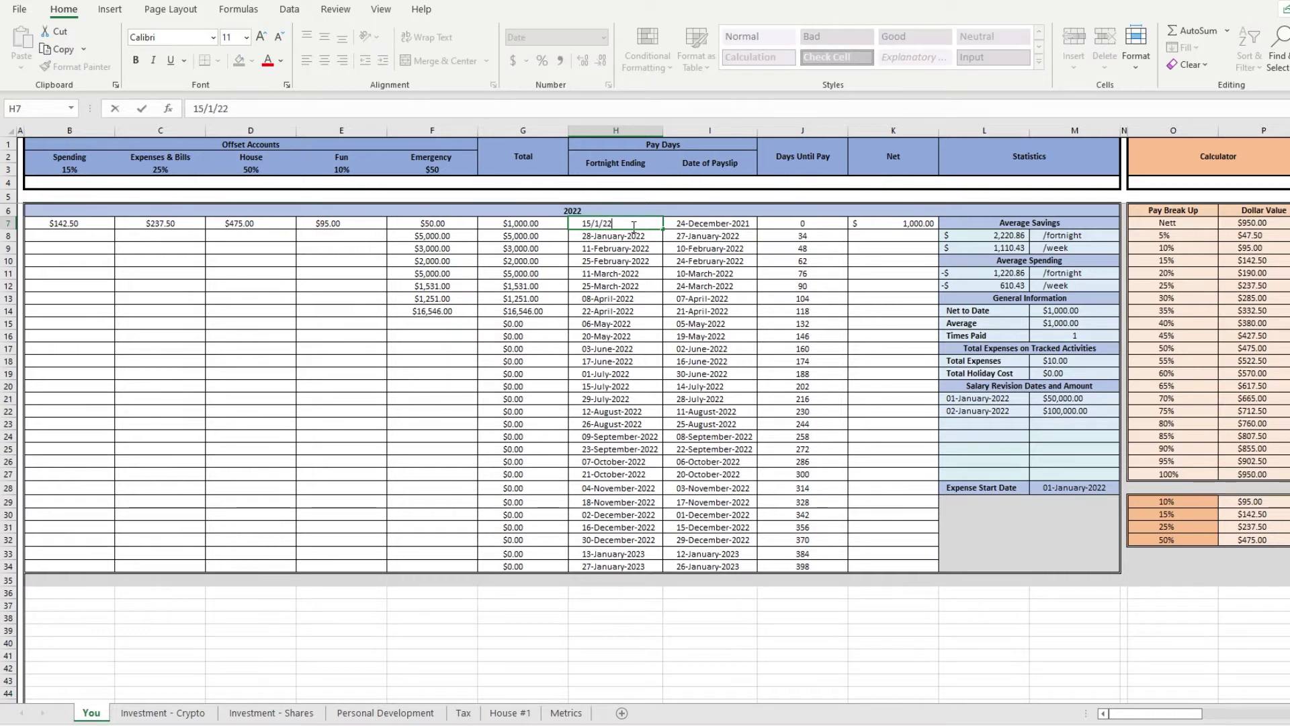
key("Return")
type("27")
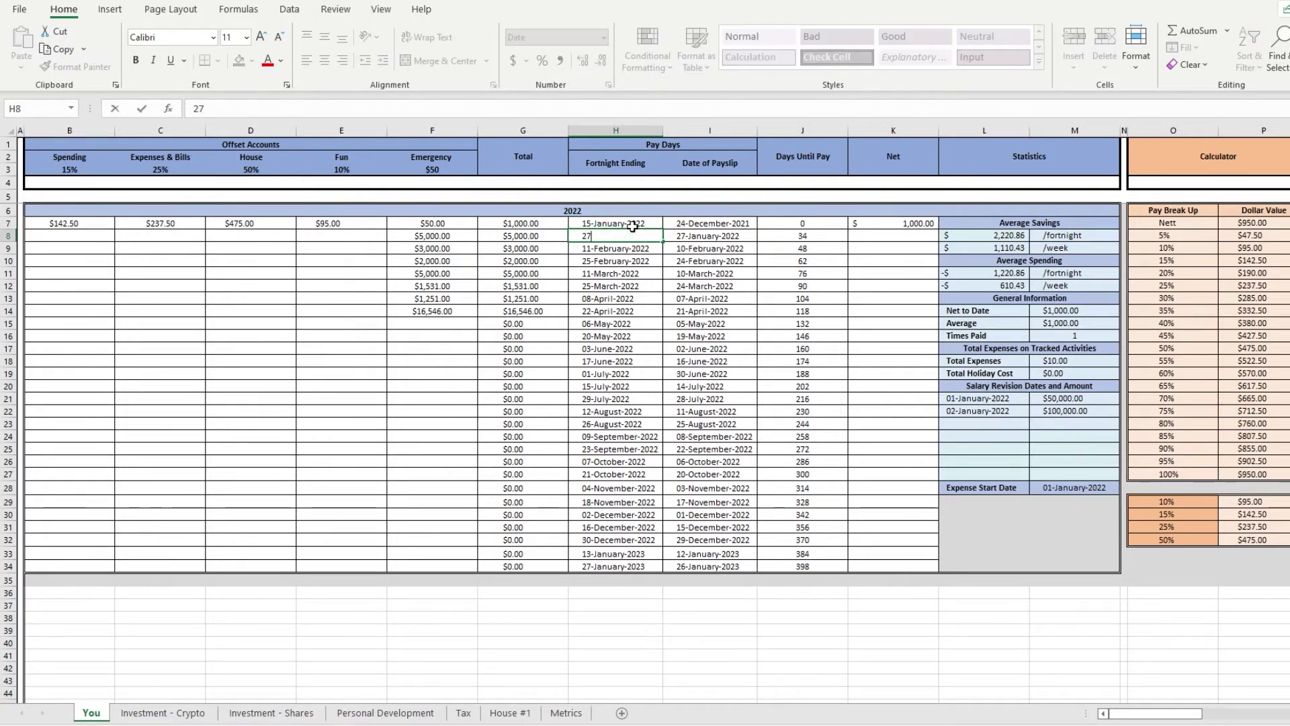
type("/1/22")
key("Return")
left_click_drag(632, 225, 662, 560)
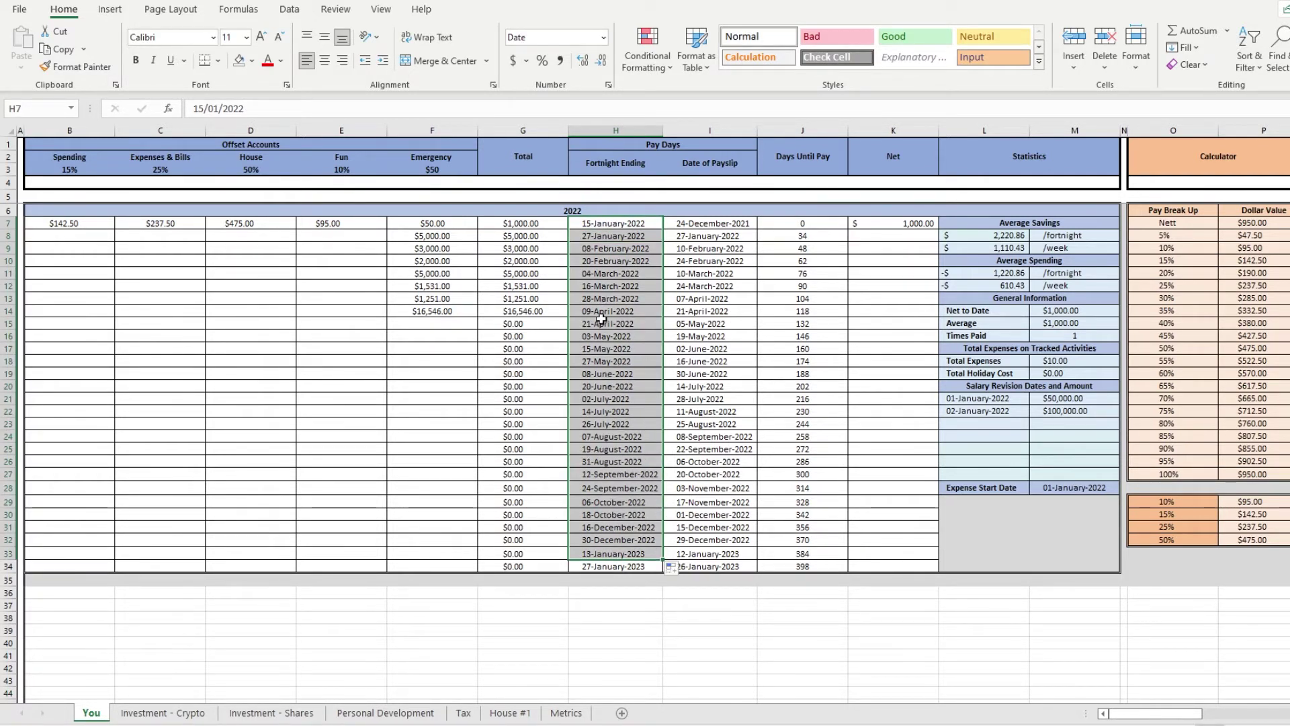
left_click(739, 412)
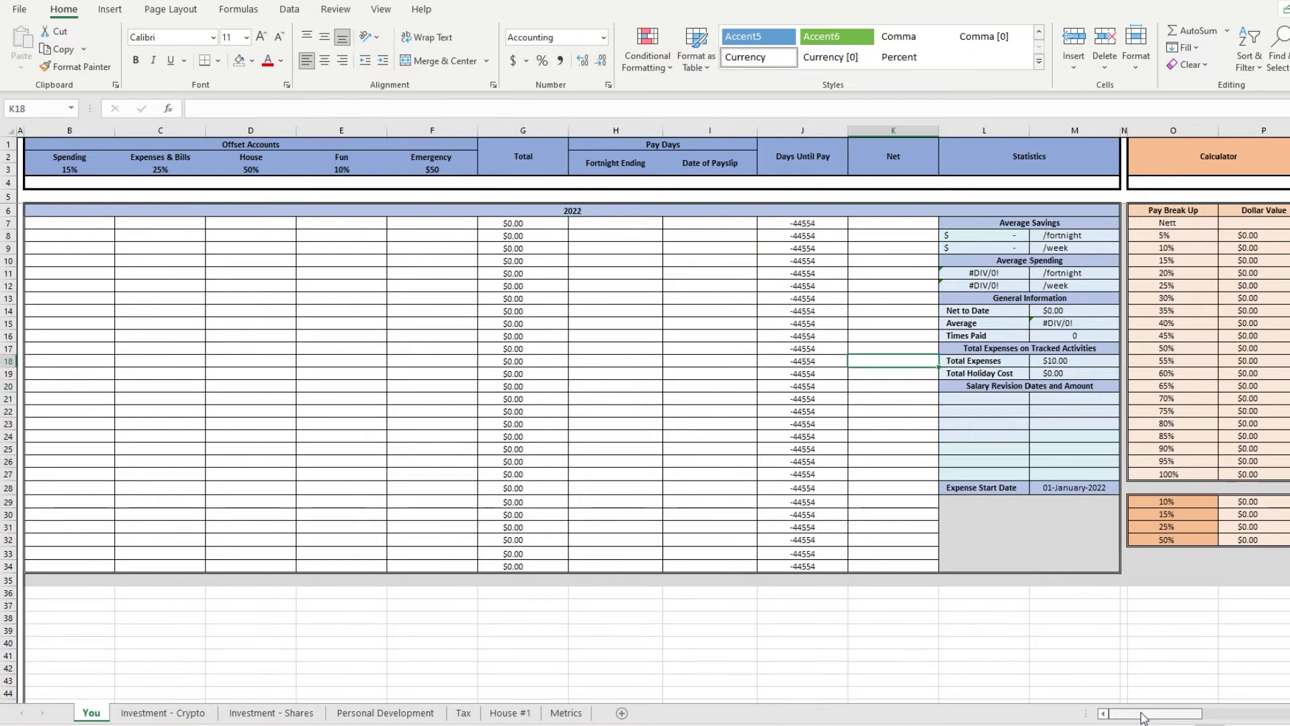
- Examine the Petrol expense table with its Cost, Litres, $ Per/L, Date and Times Filled Up columns
scroll(1169, 712, "right", 6)
left_click_drag(1165, 713, 1186, 713)
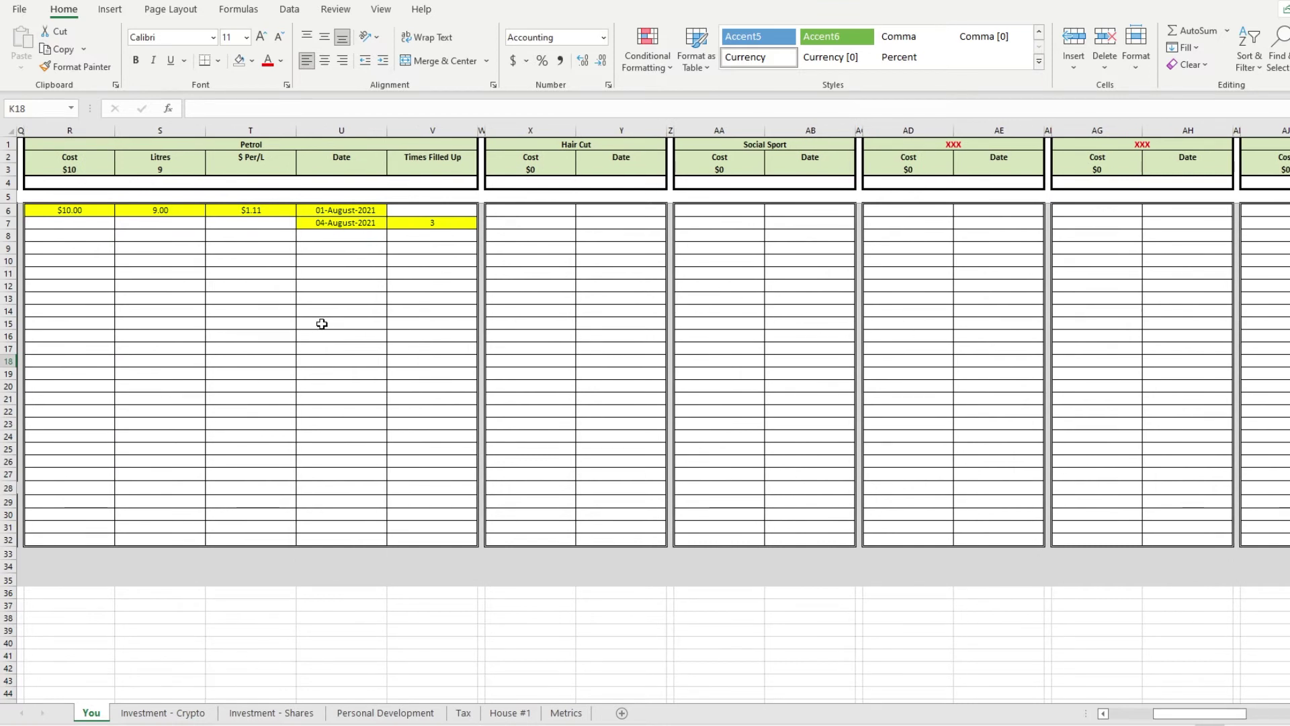
left_click(285, 334)
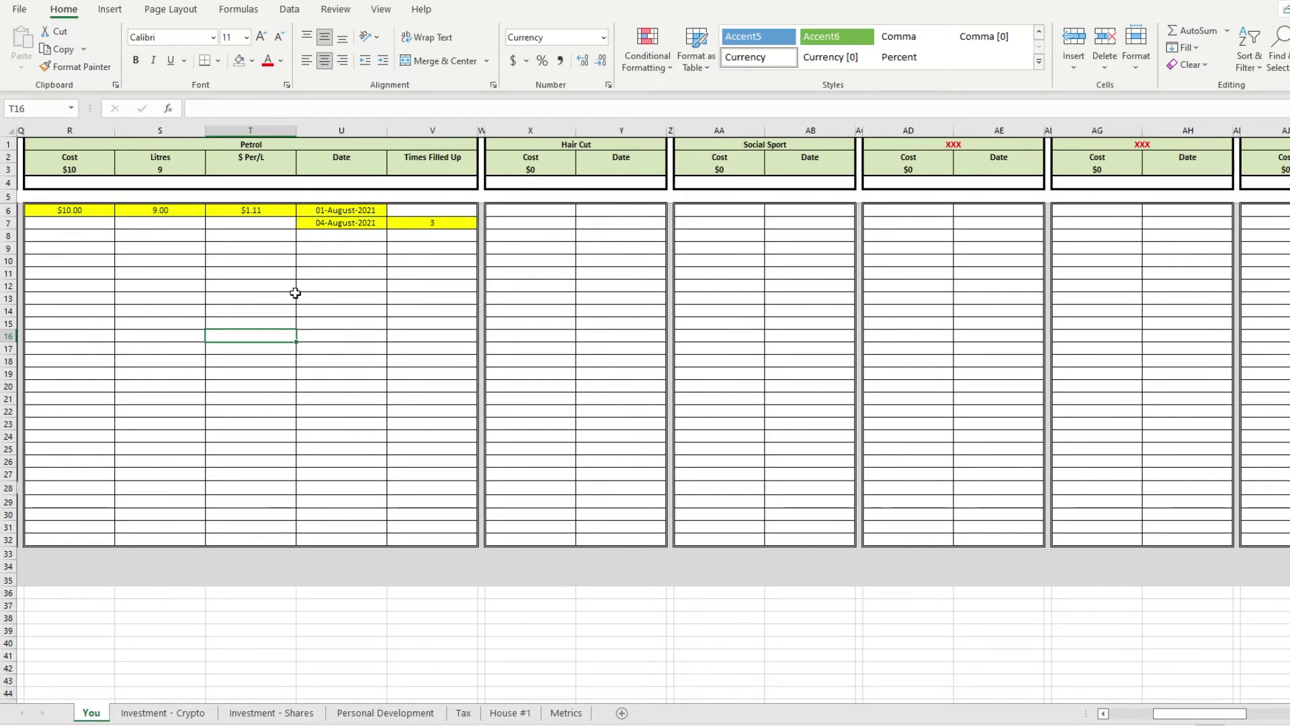
left_click_drag(81, 152, 347, 534)
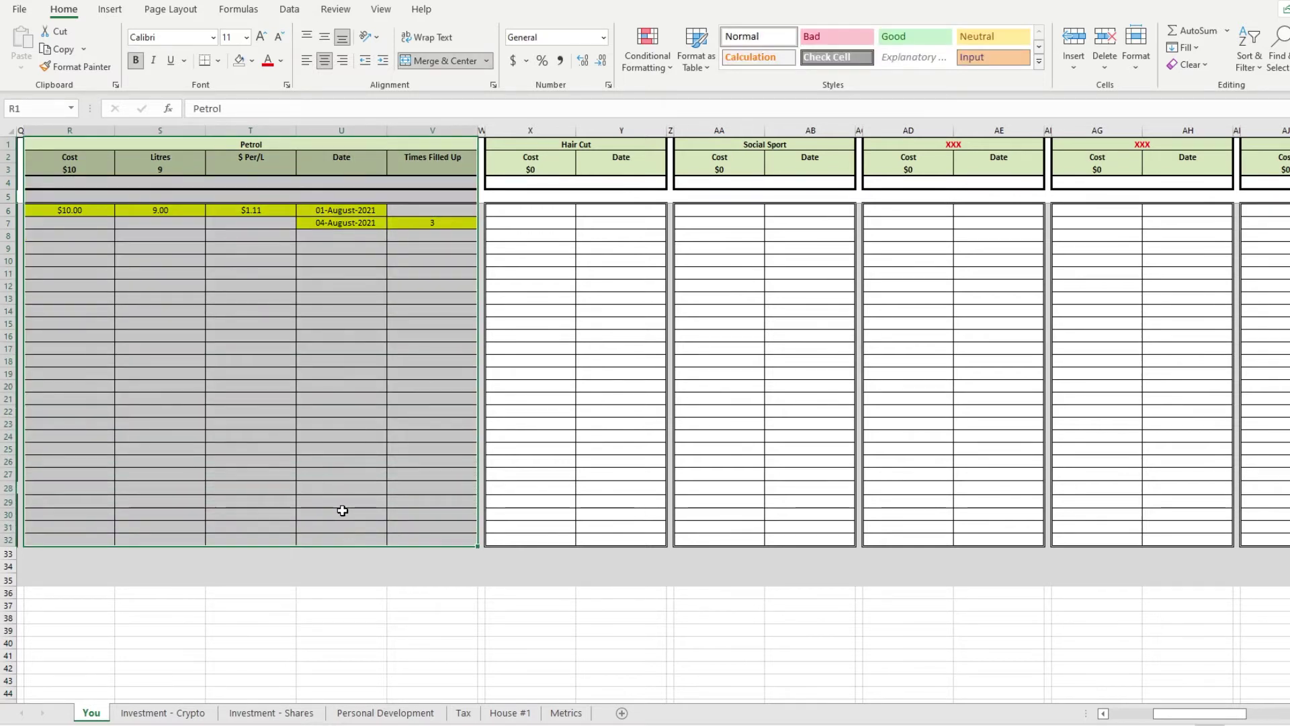
left_click(341, 514)
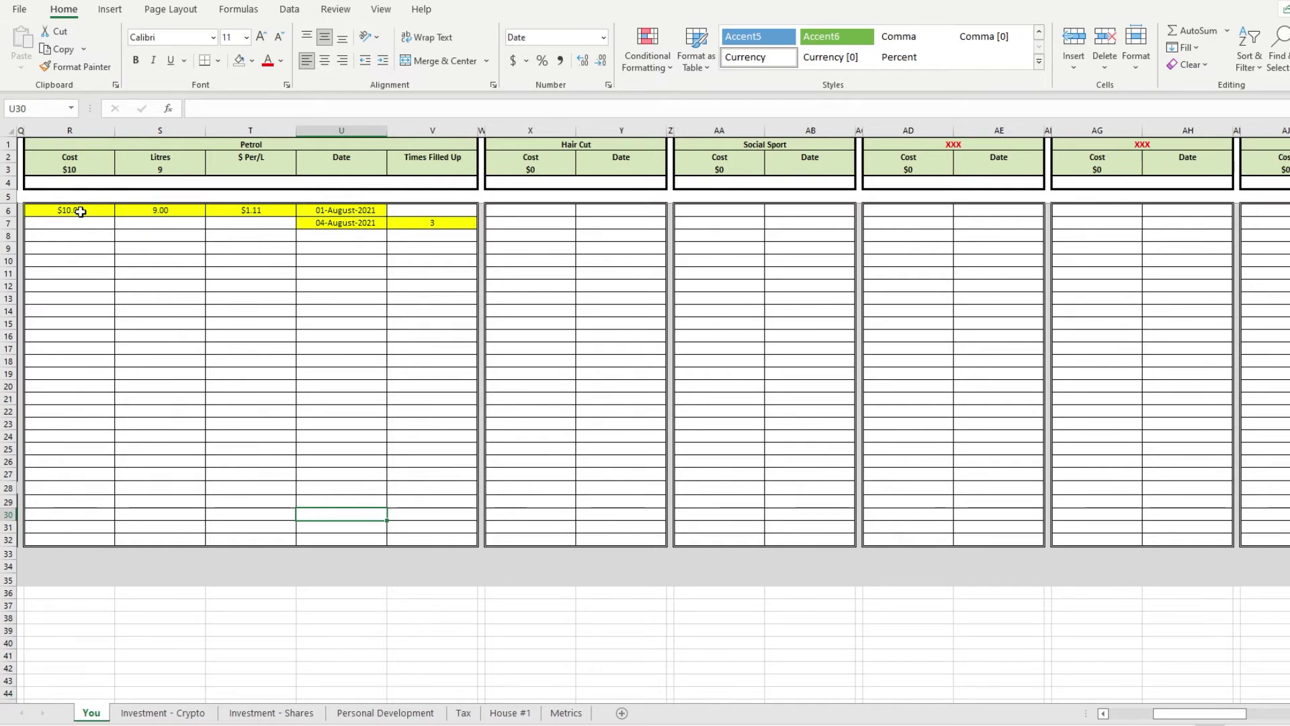
mouse_move(81, 211)
left_mouse_down()
mouse_move(305, 432)
mouse_move(412, 475)
left_mouse_up()
left_click(411, 475)
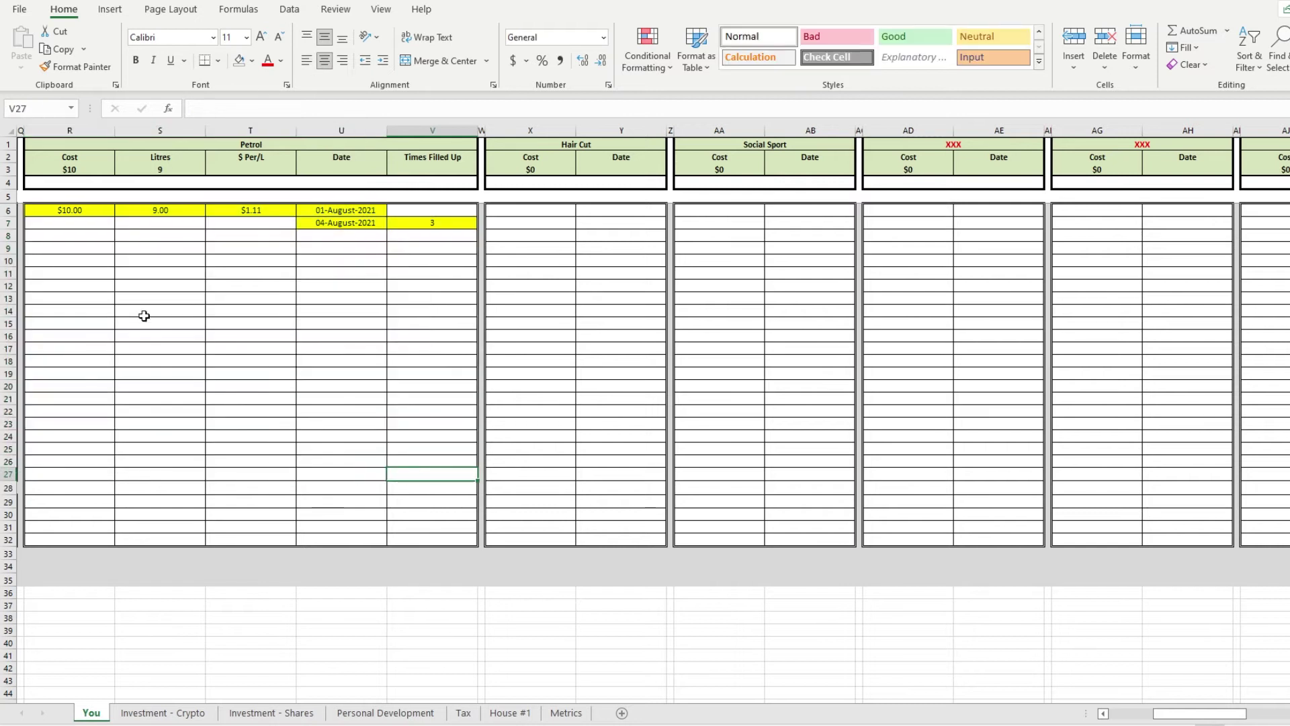
left_click(85, 222)
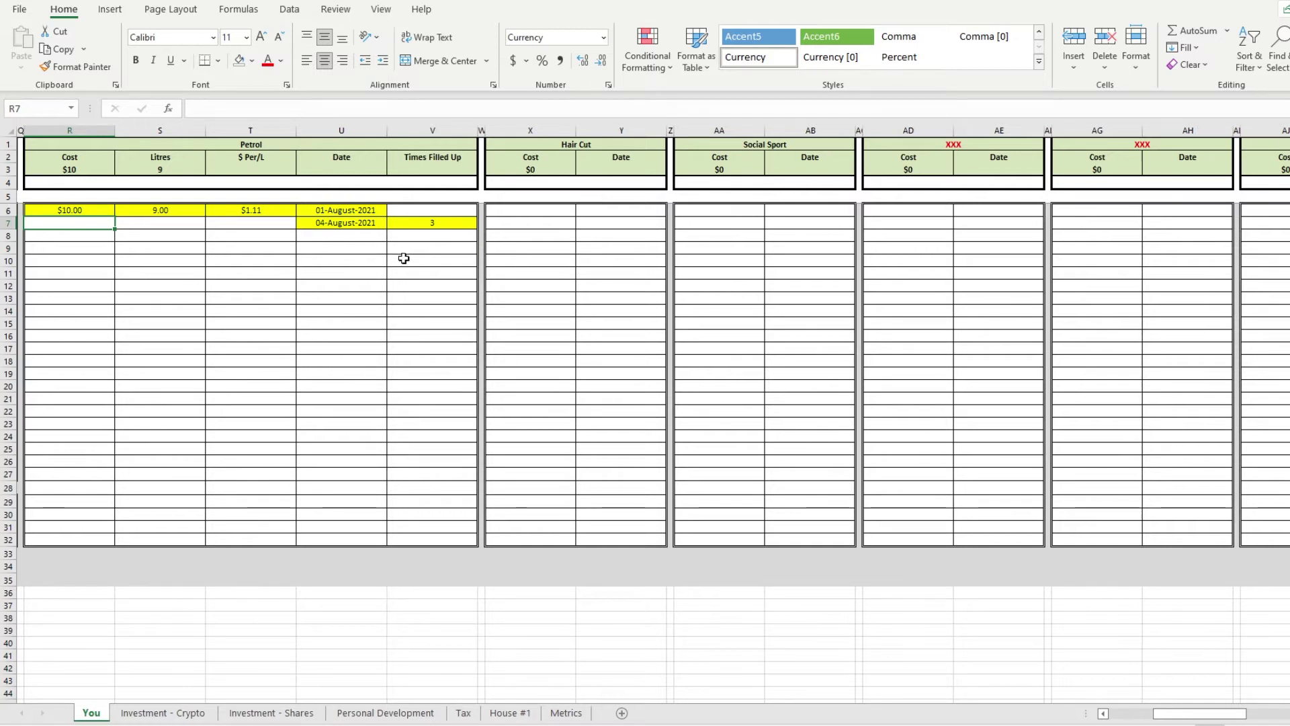
- Enter a sample cost of $35 in the first row of the Hair Cut expense table
left_click_drag(547, 209, 580, 525)
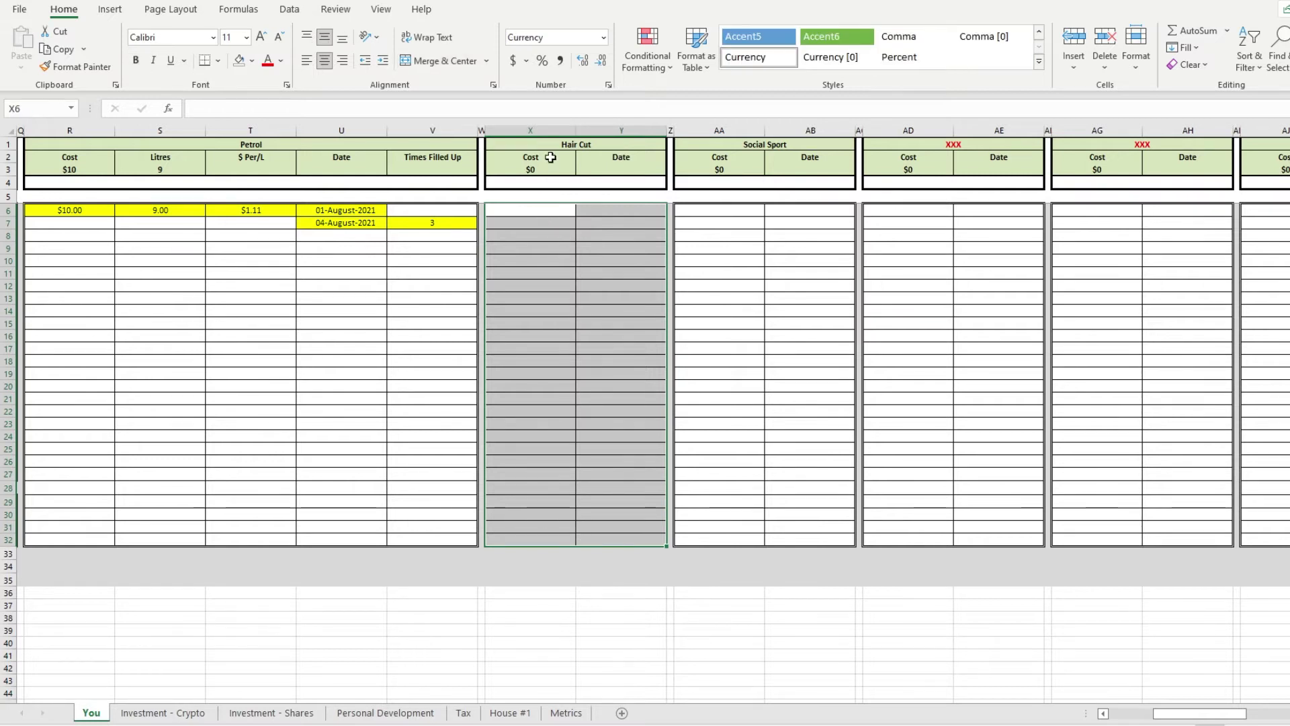
left_click(566, 272)
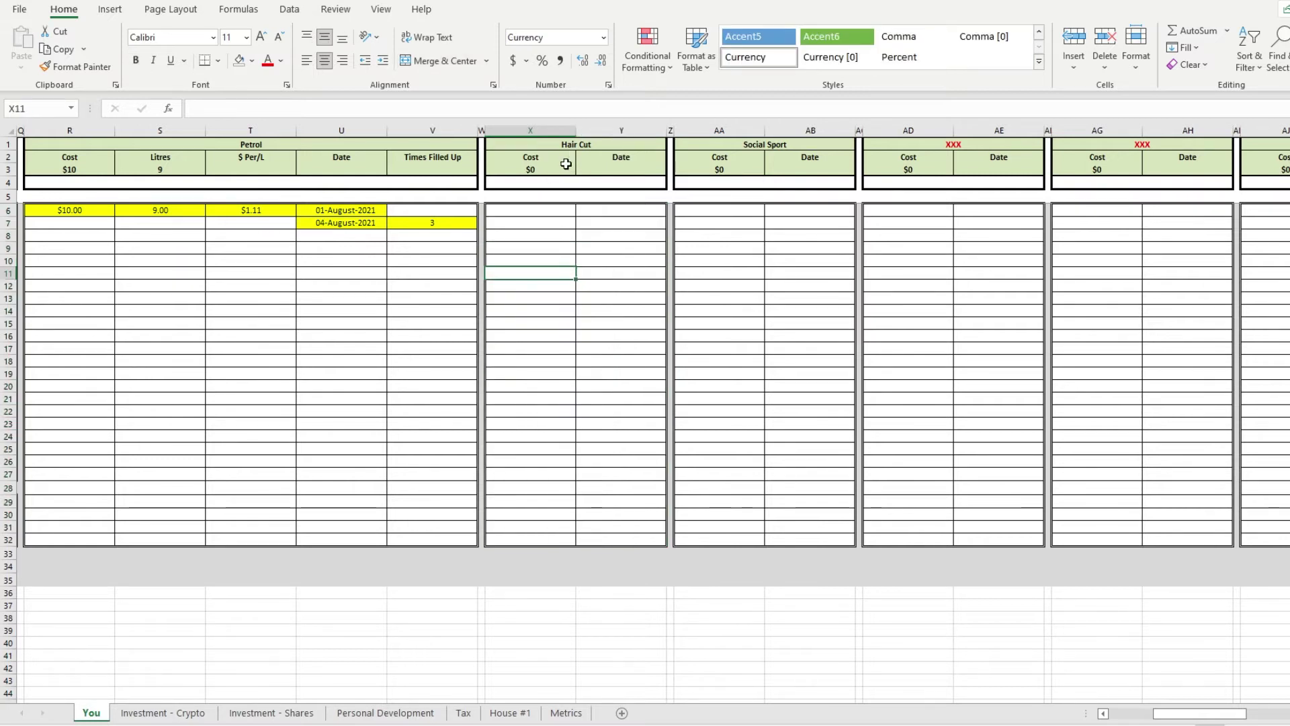
left_click(547, 209)
type("35")
key("Return")
left_click(547, 208)
key("Right")
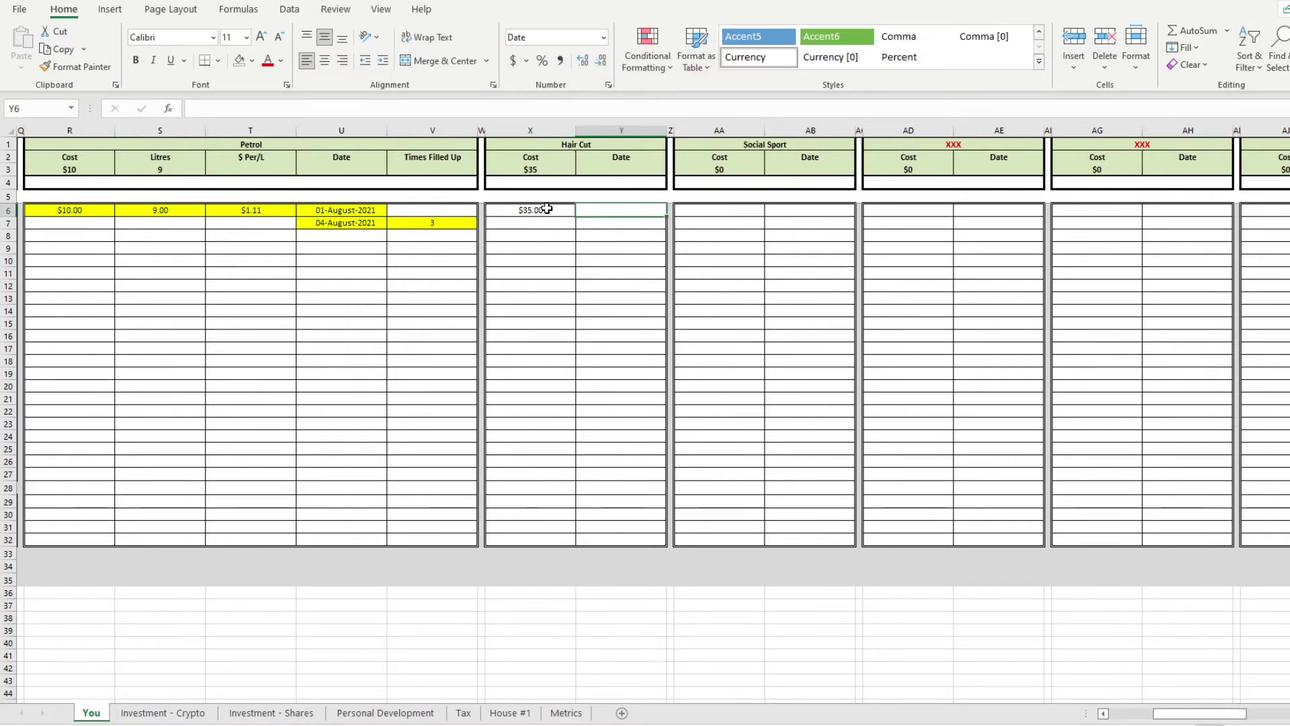
left_click(554, 222)
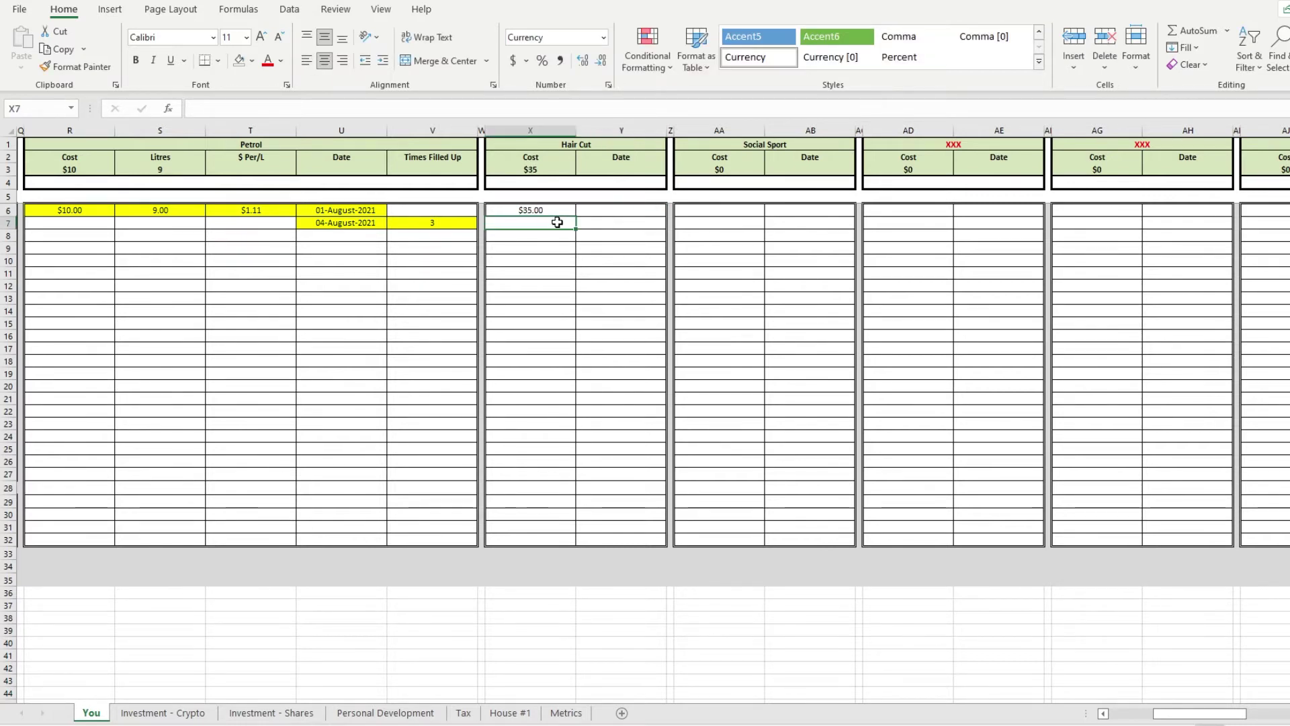
- Review the Social Sport table and the two placeholder XXX expense tables with their Cost and Date columns
left_click_drag(744, 213, 800, 259)
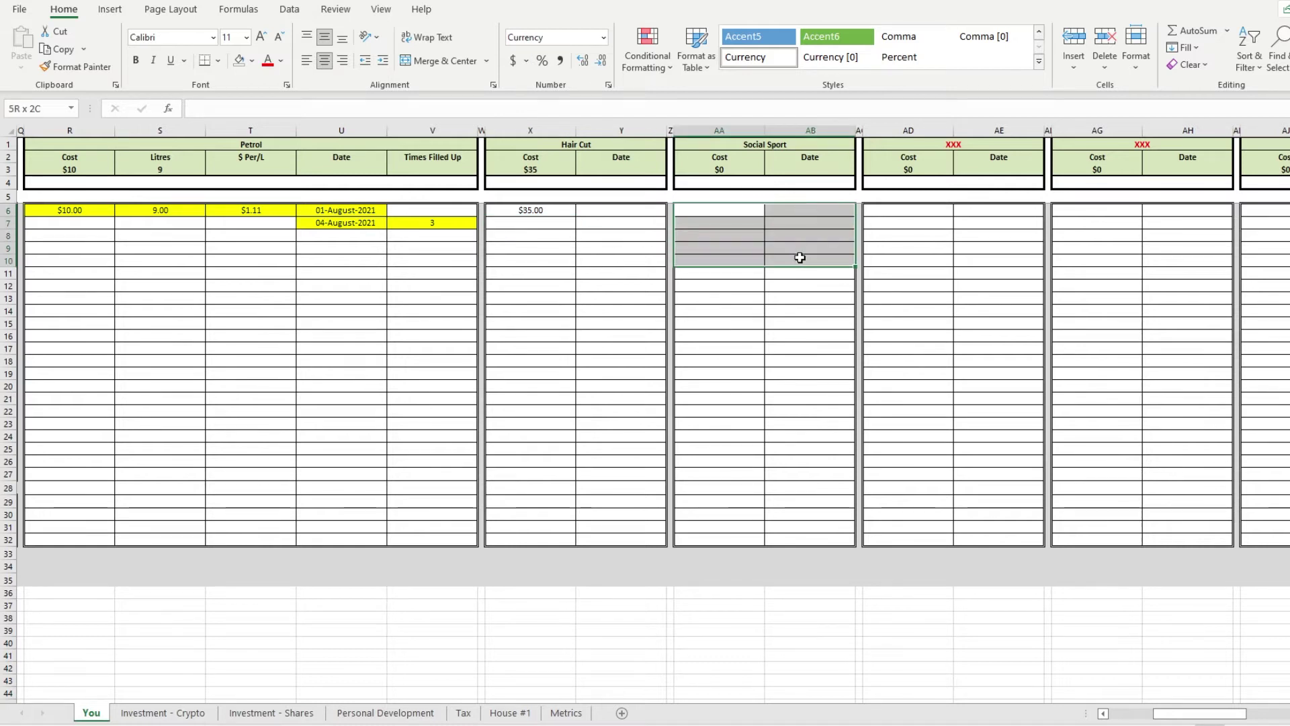
left_click(800, 260)
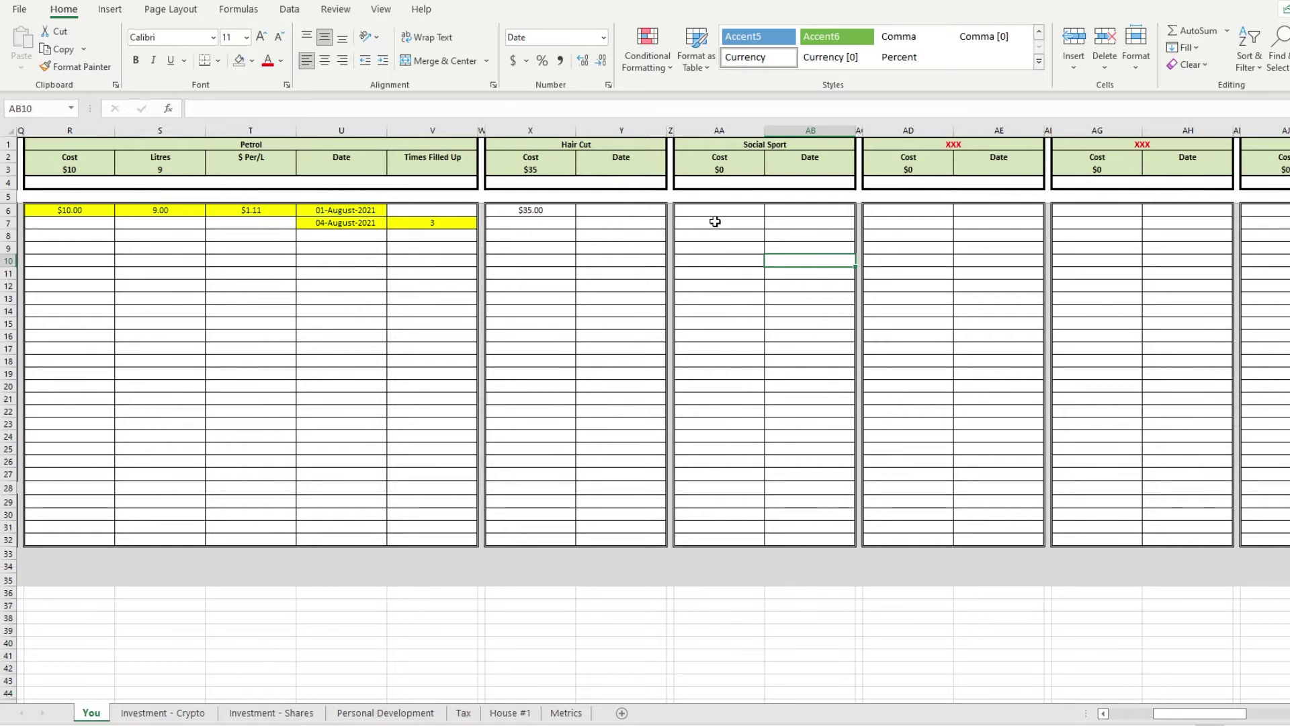
scroll(715, 219, "right", 2)
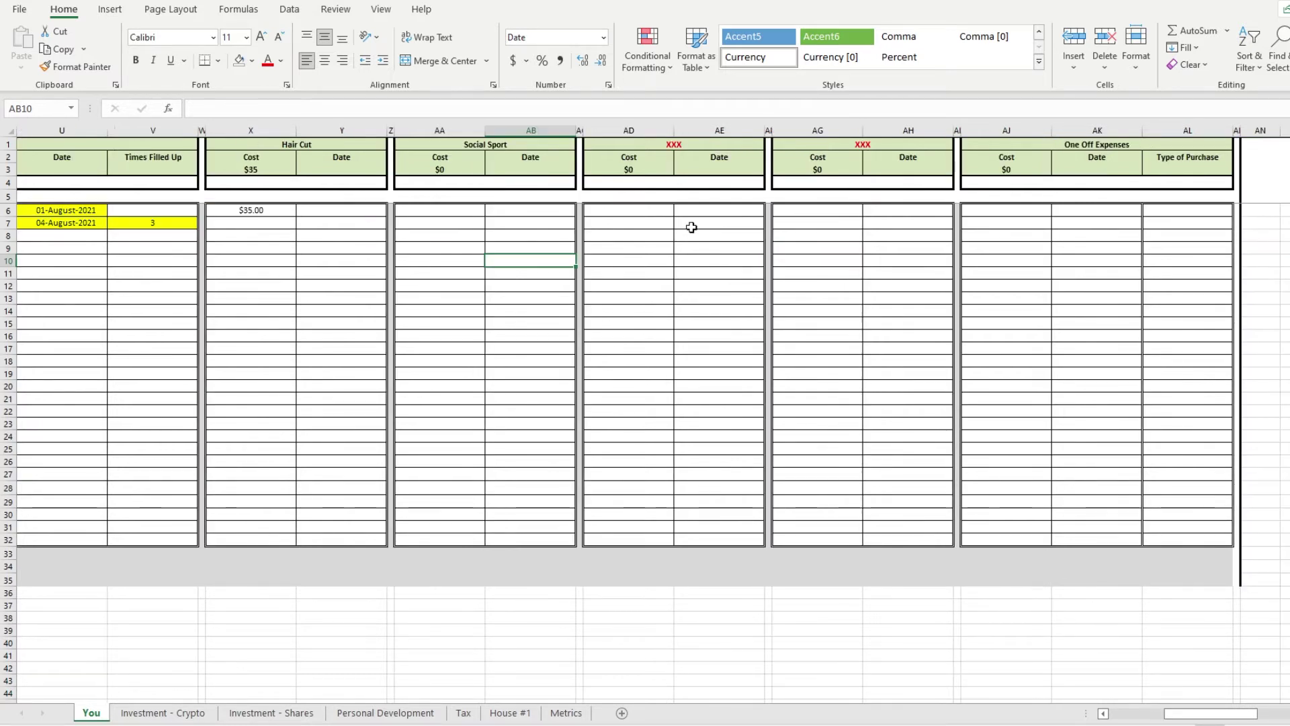
left_click(711, 147)
left_click(866, 148)
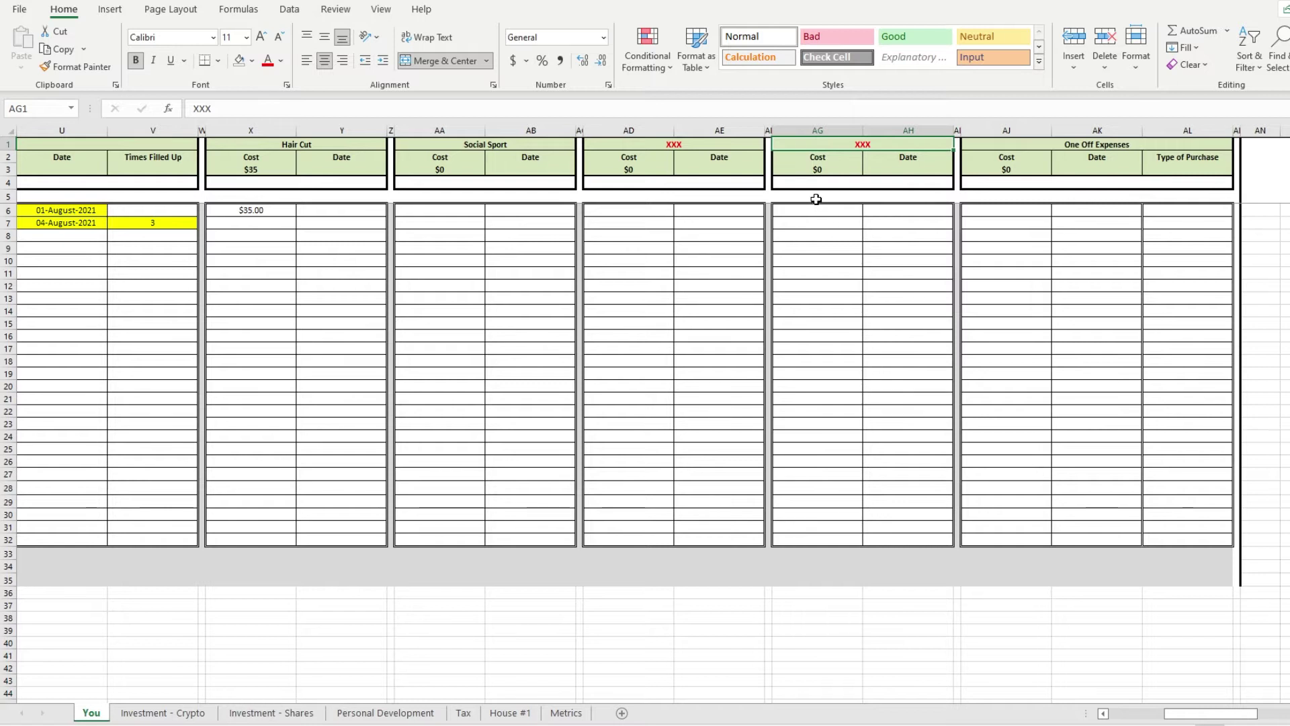
left_click_drag(829, 209, 878, 210)
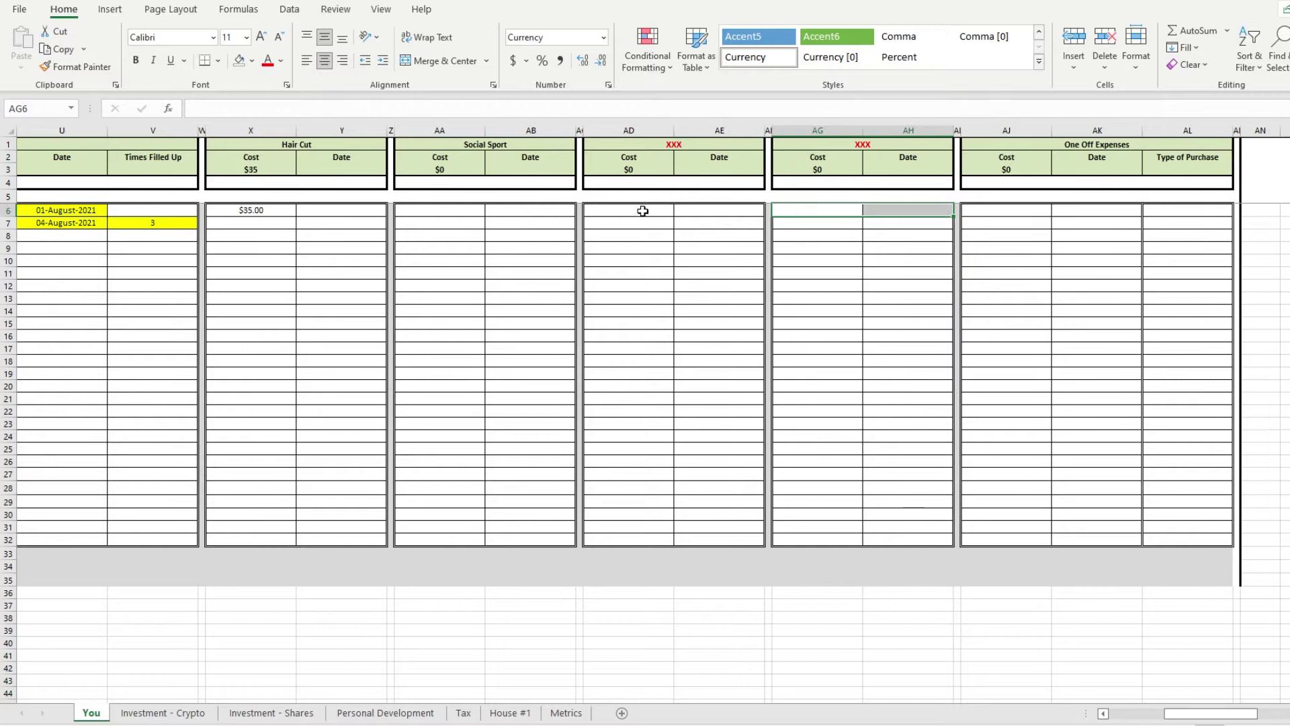
left_click(667, 215)
left_click_drag(667, 215, 712, 219)
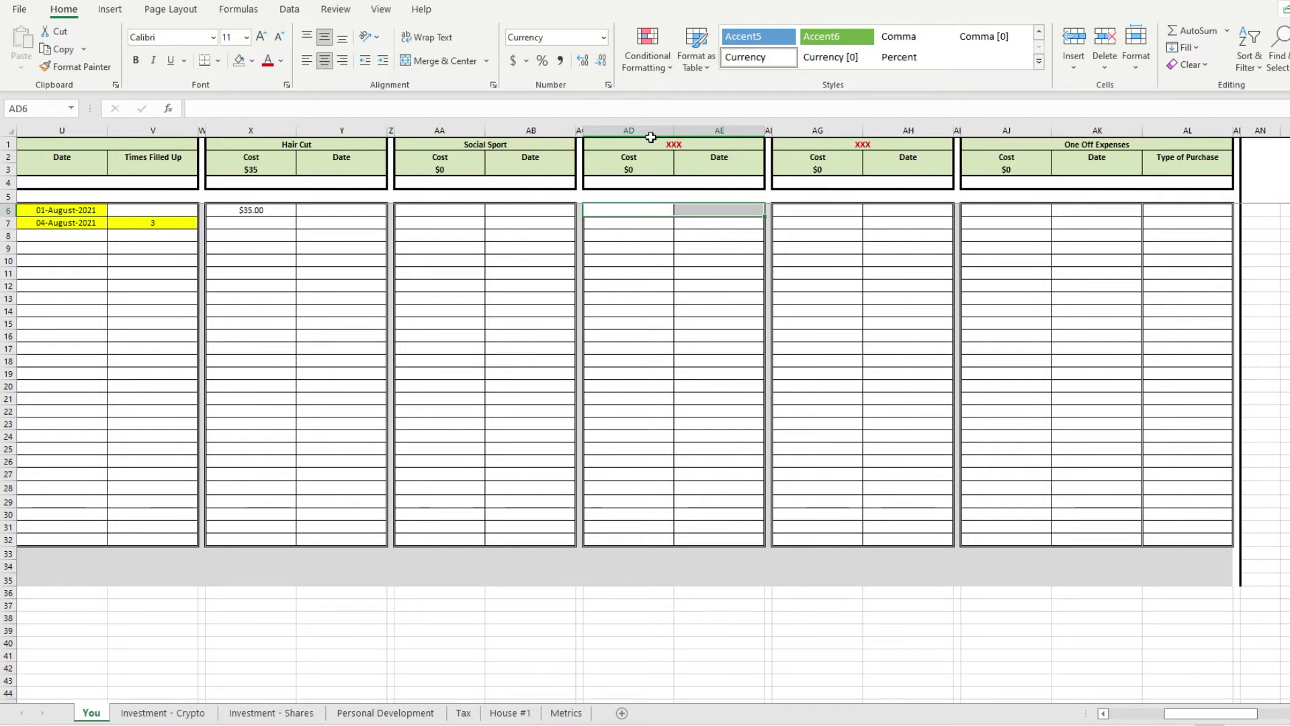
- Rename the first XXX expense table as Food At Work and change the heading's font colour to black
left_click(719, 139)
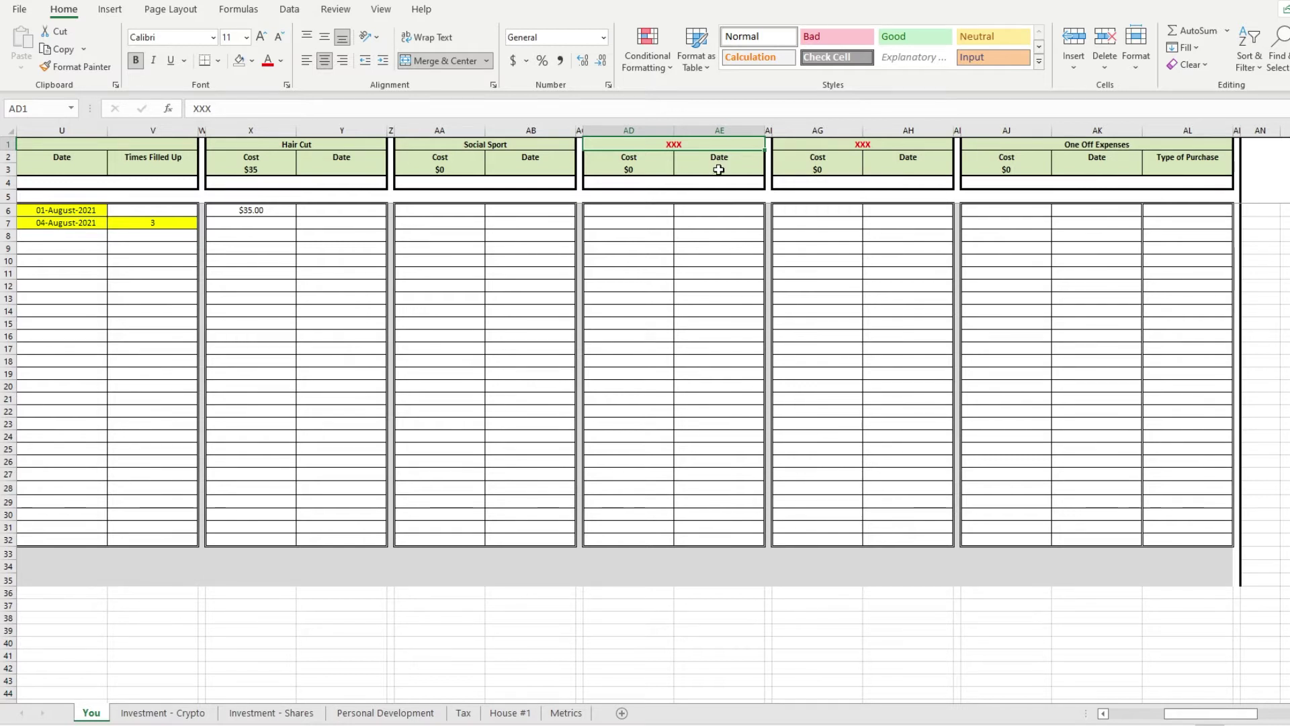
type("Fo")
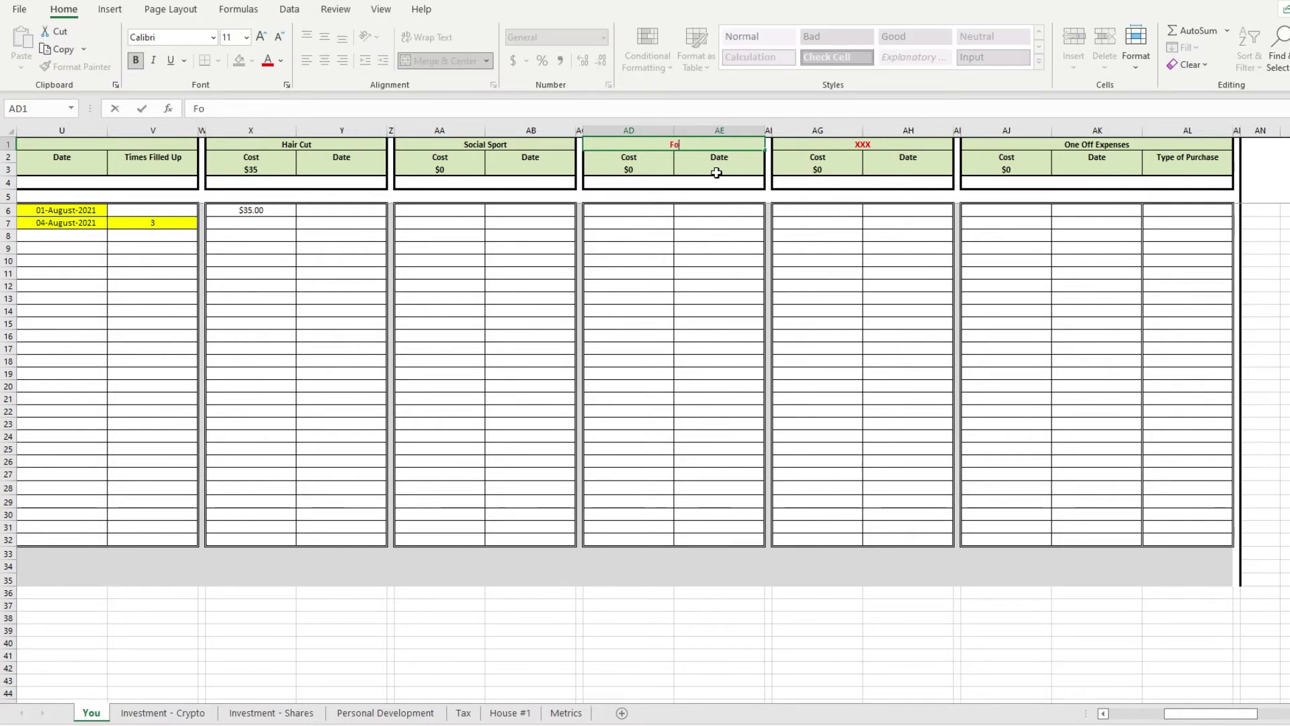
type("od At Work")
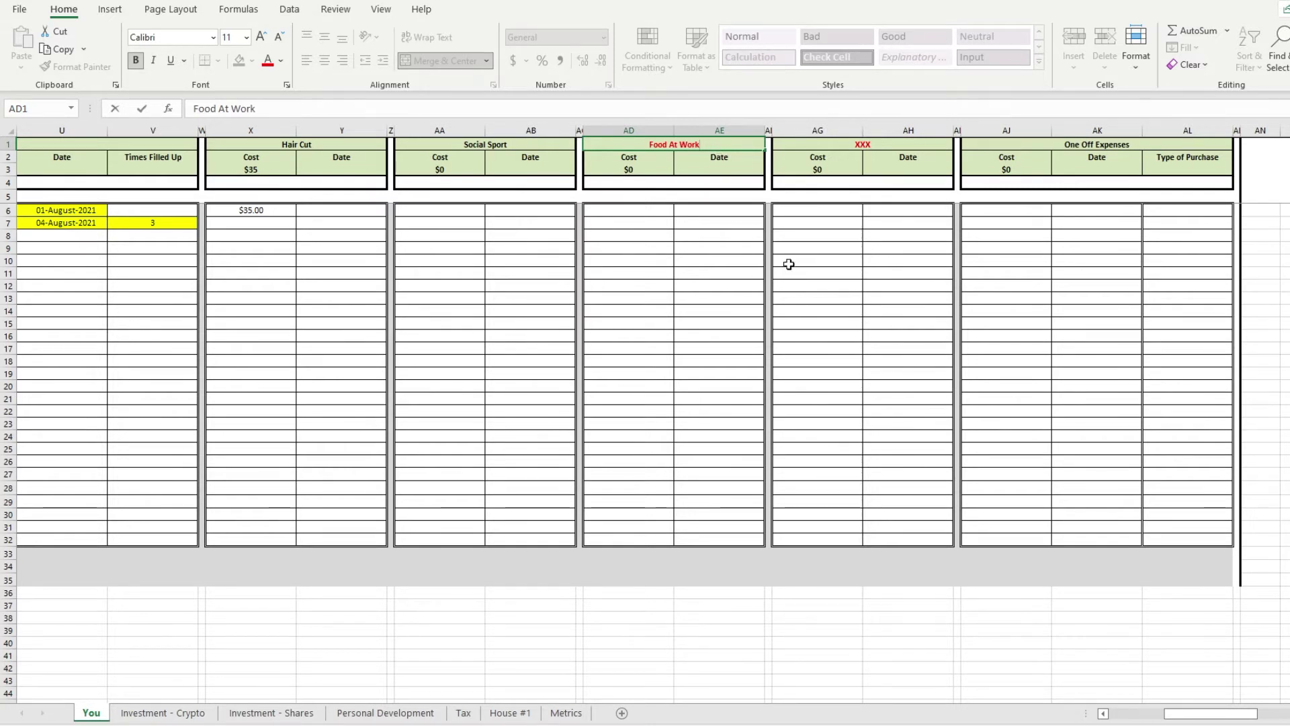
left_click(692, 143)
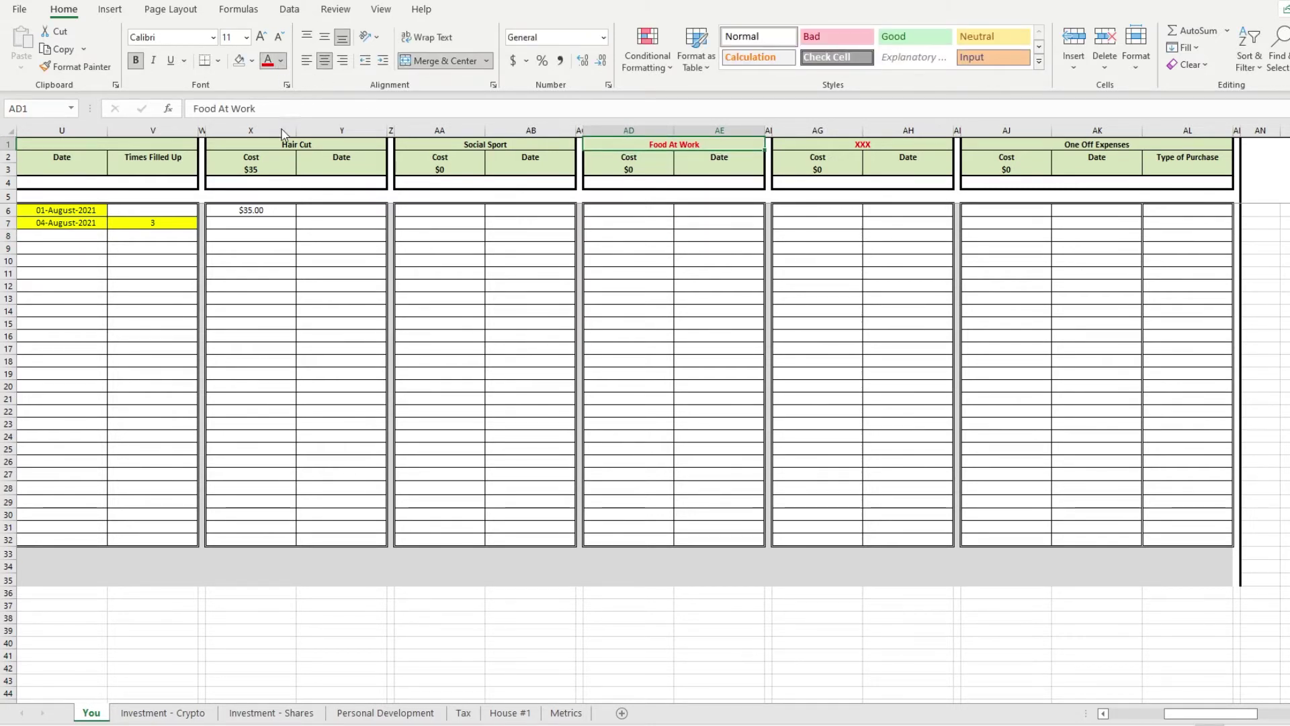
- Fill the Food At Work table with a $4 cost dated 1/1/22, five more $4 costs and one $44 cost
left_click(635, 224)
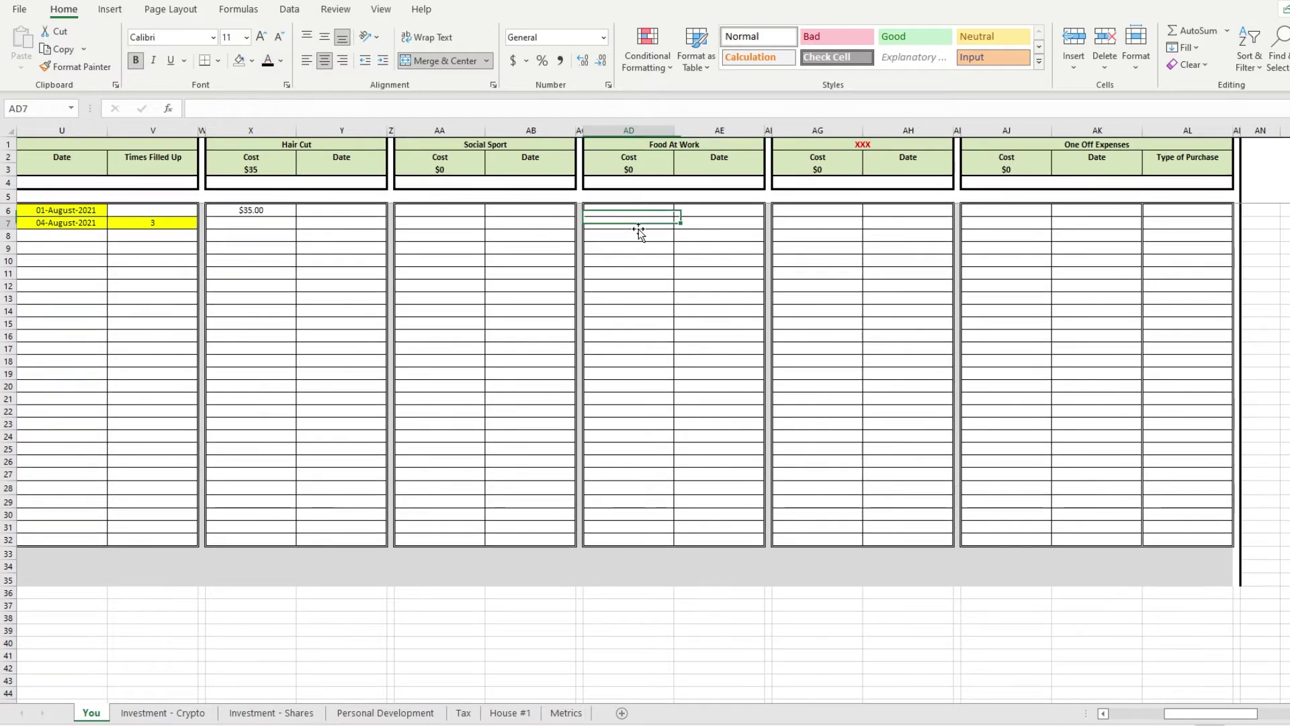
key("Up")
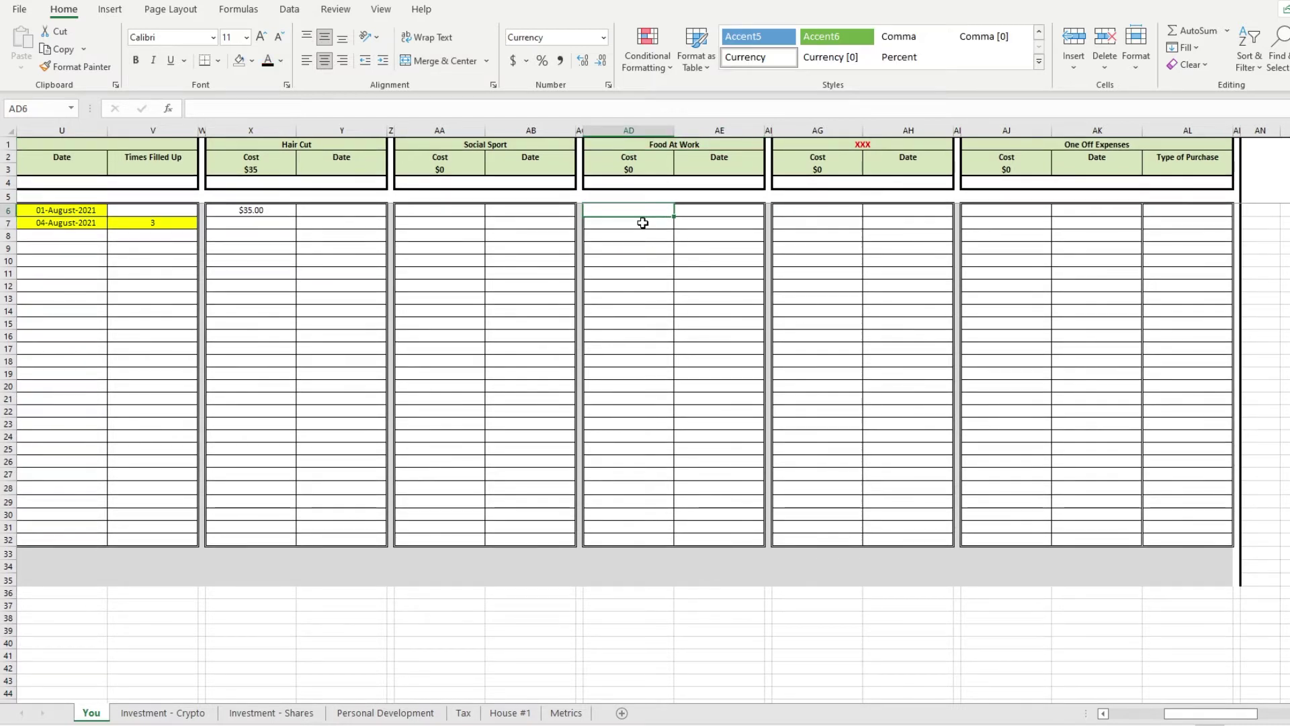
type("4")
key("Tab")
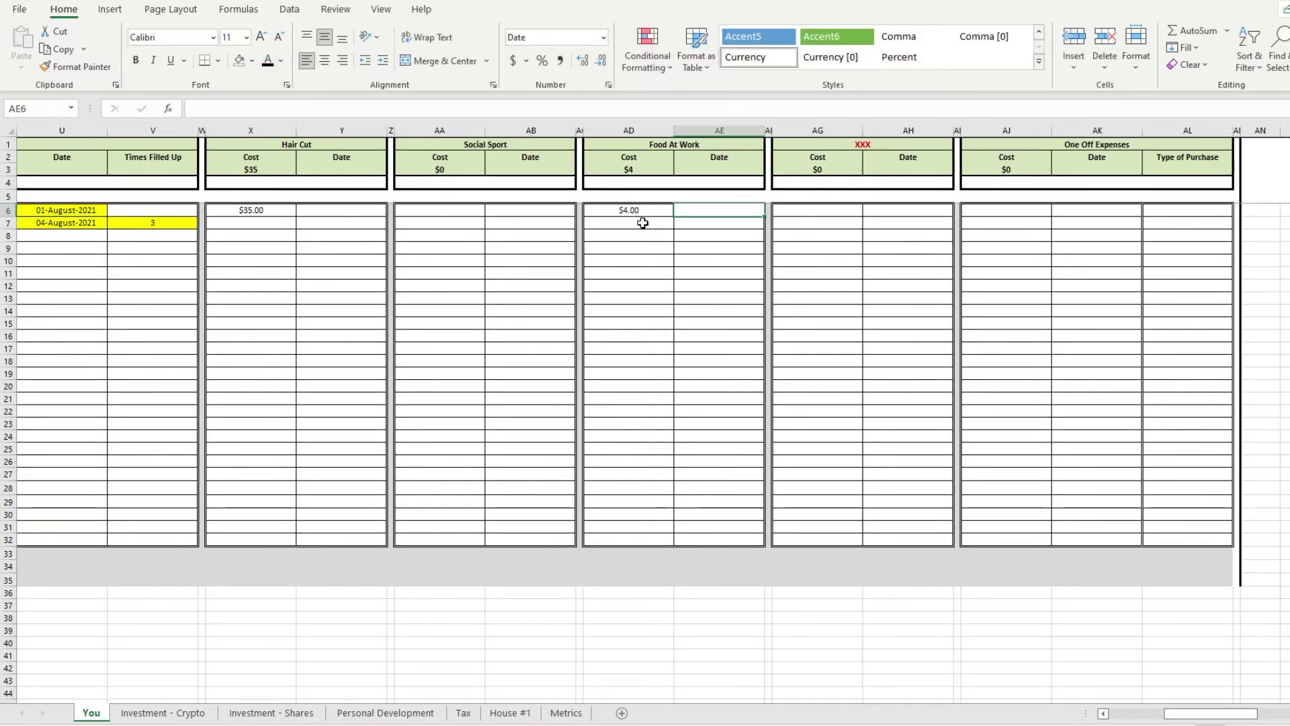
type("1/1/22")
key("Return")
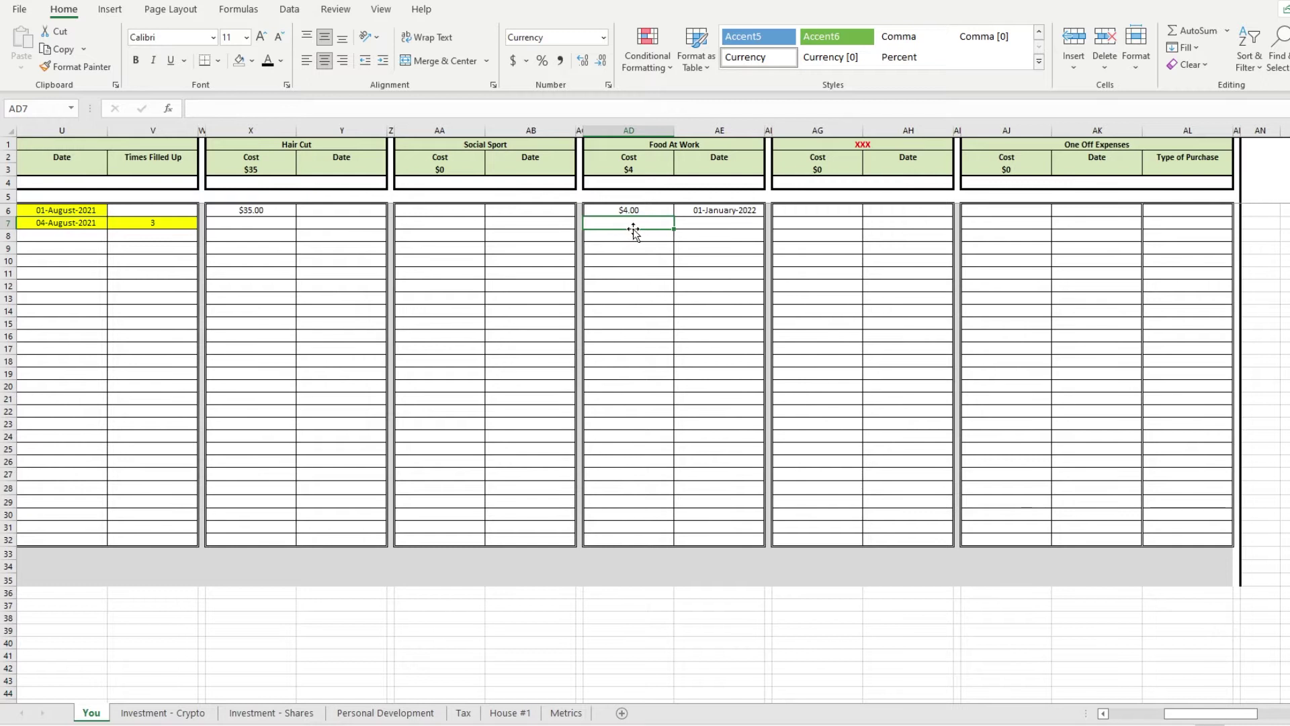
type("4 4 4 4 4 44")
key("Return")
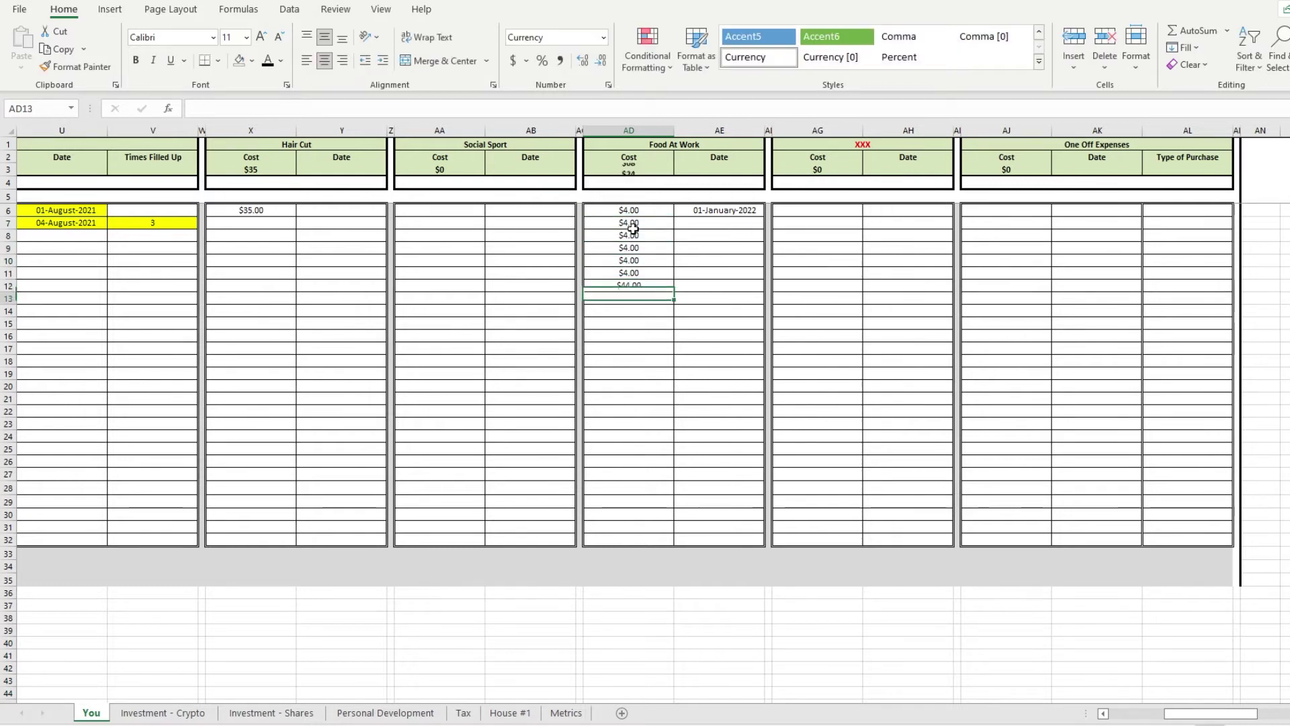
- Check the Food At Work cost total formula and the Total Expenses figure in the Statistics section
left_click(613, 162)
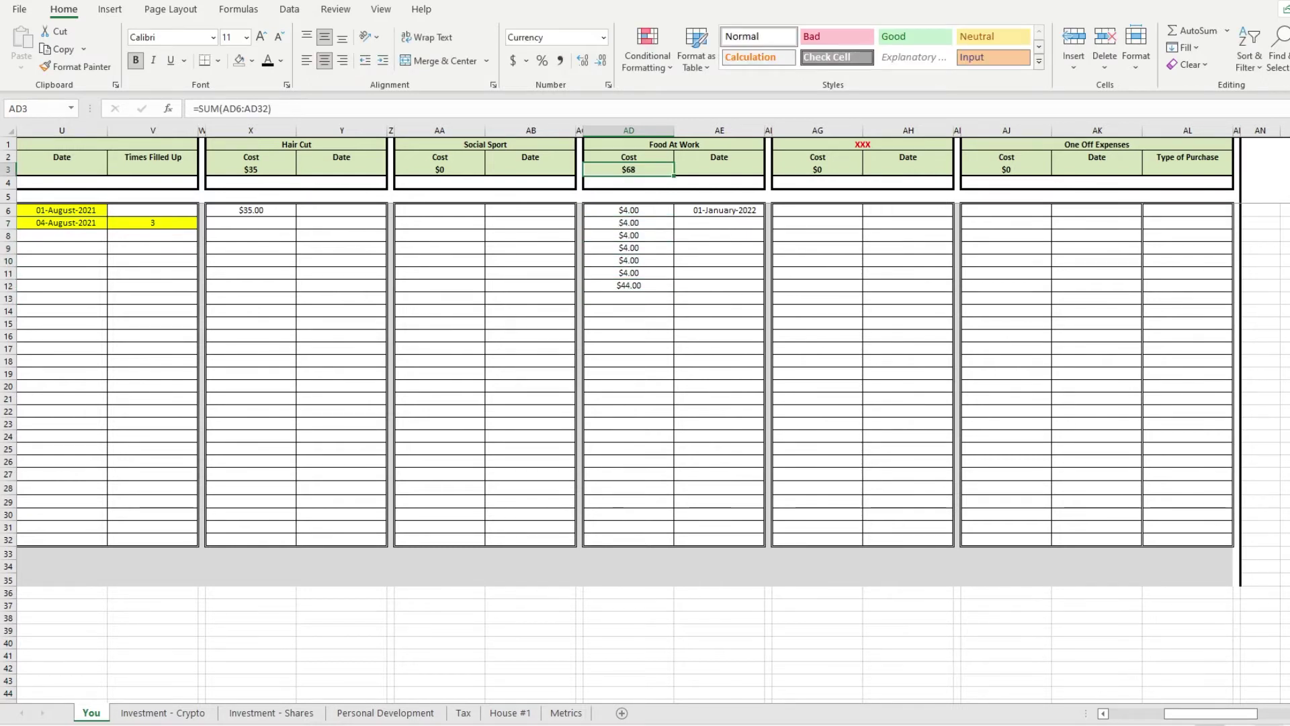
left_click_drag(1216, 716, 1186, 719)
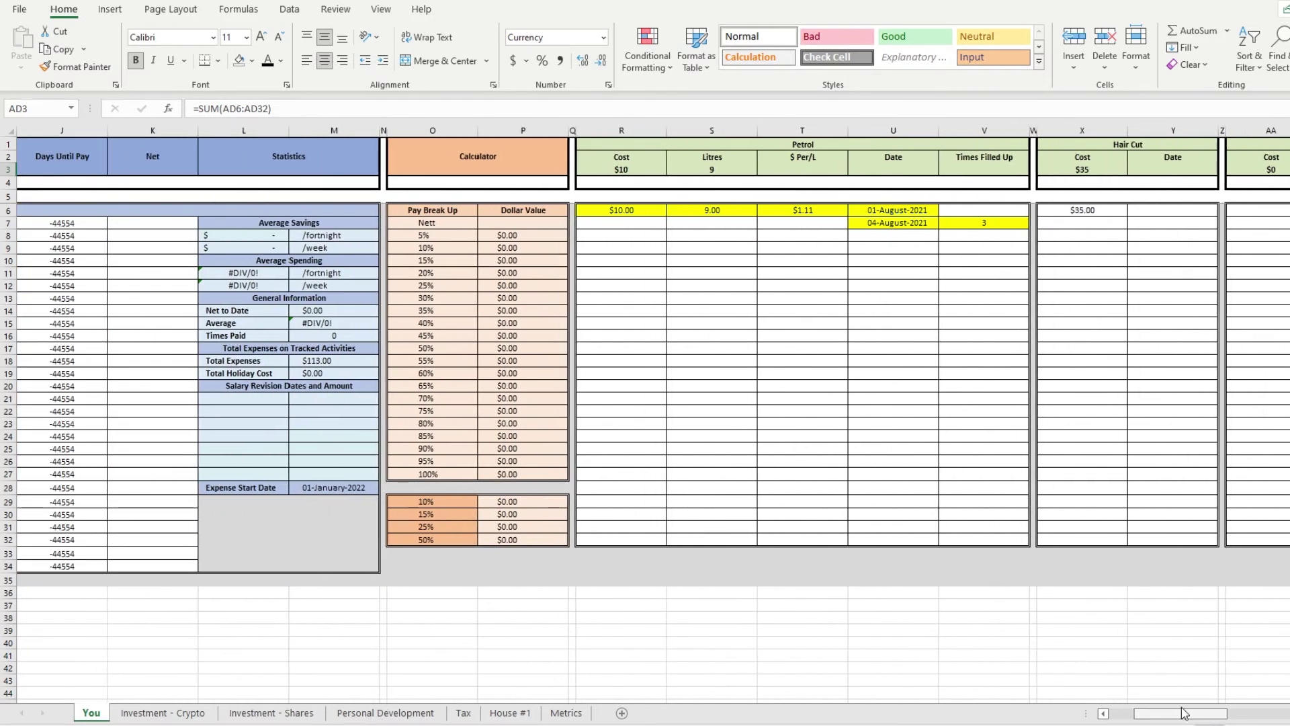
- Inspect which expense table totals the Total Expenses formula in the Statistics section adds up
left_click(316, 361)
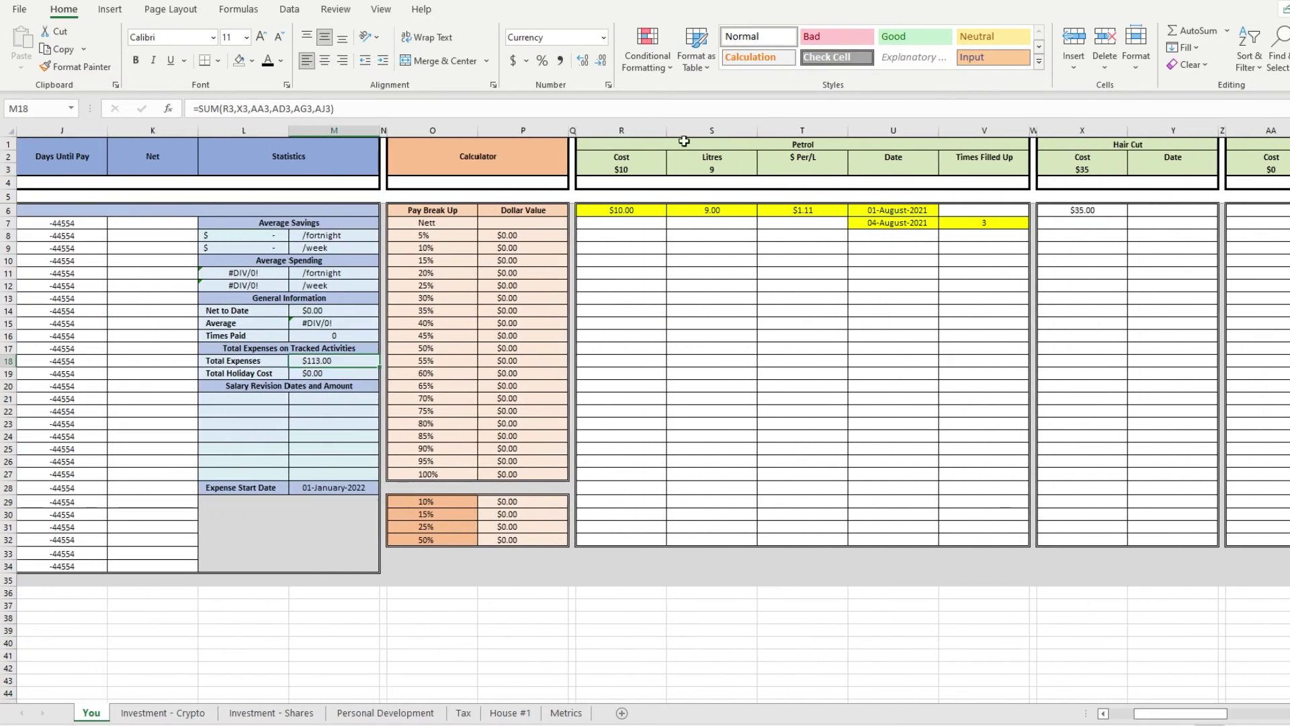
left_click(383, 108)
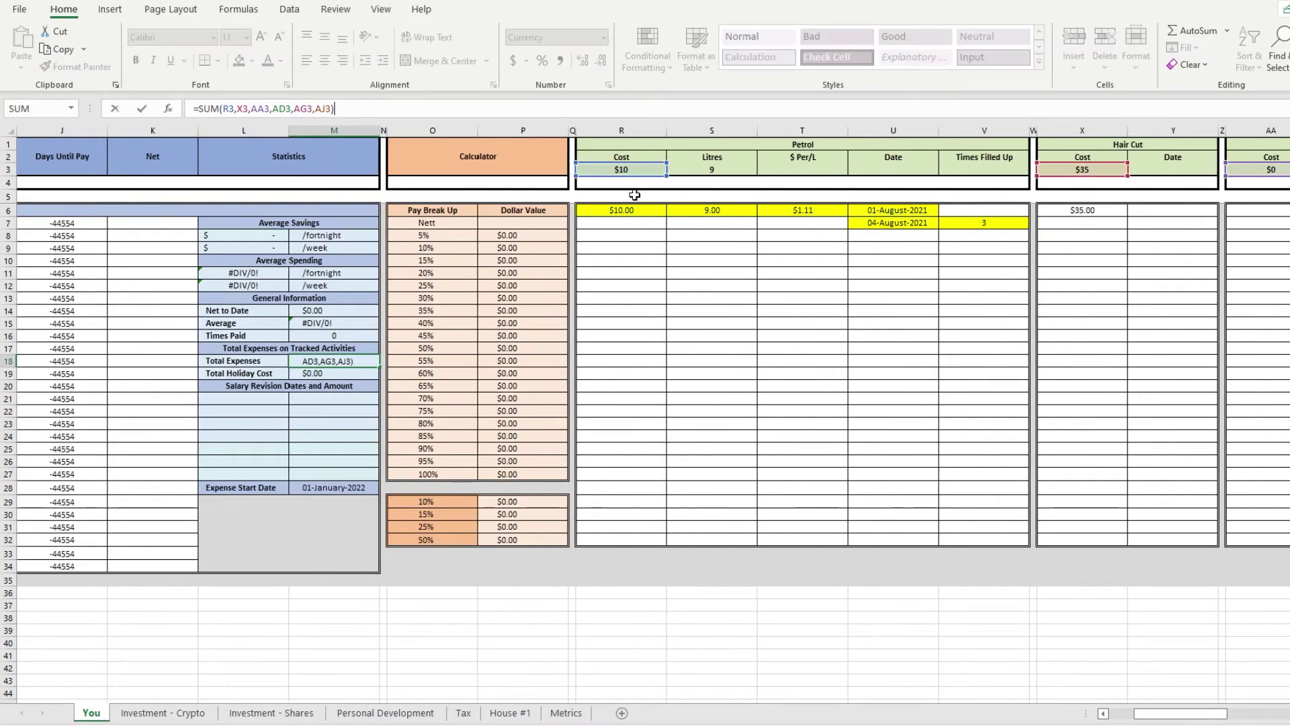
left_click_drag(1177, 718, 1204, 718)
- Clear the sample costs and date from the Food At Work table
left_click(801, 408)
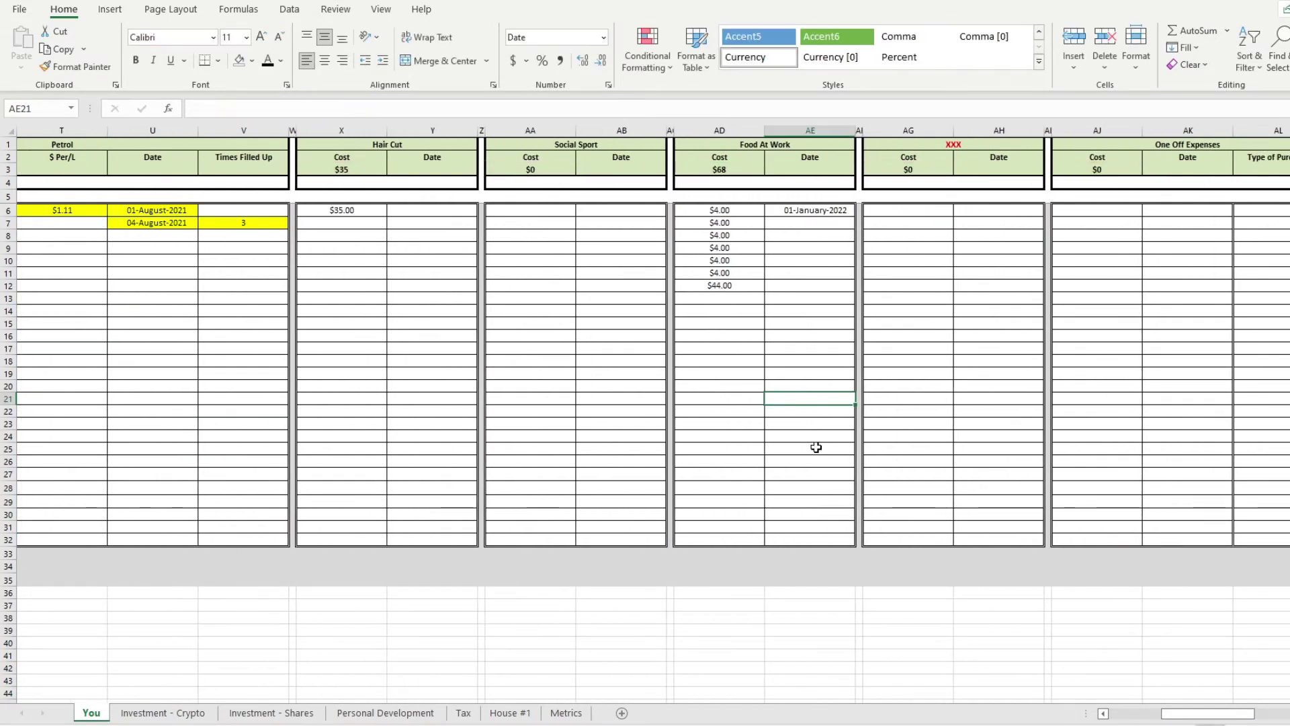
left_click_drag(808, 328, 731, 214)
key("Delete")
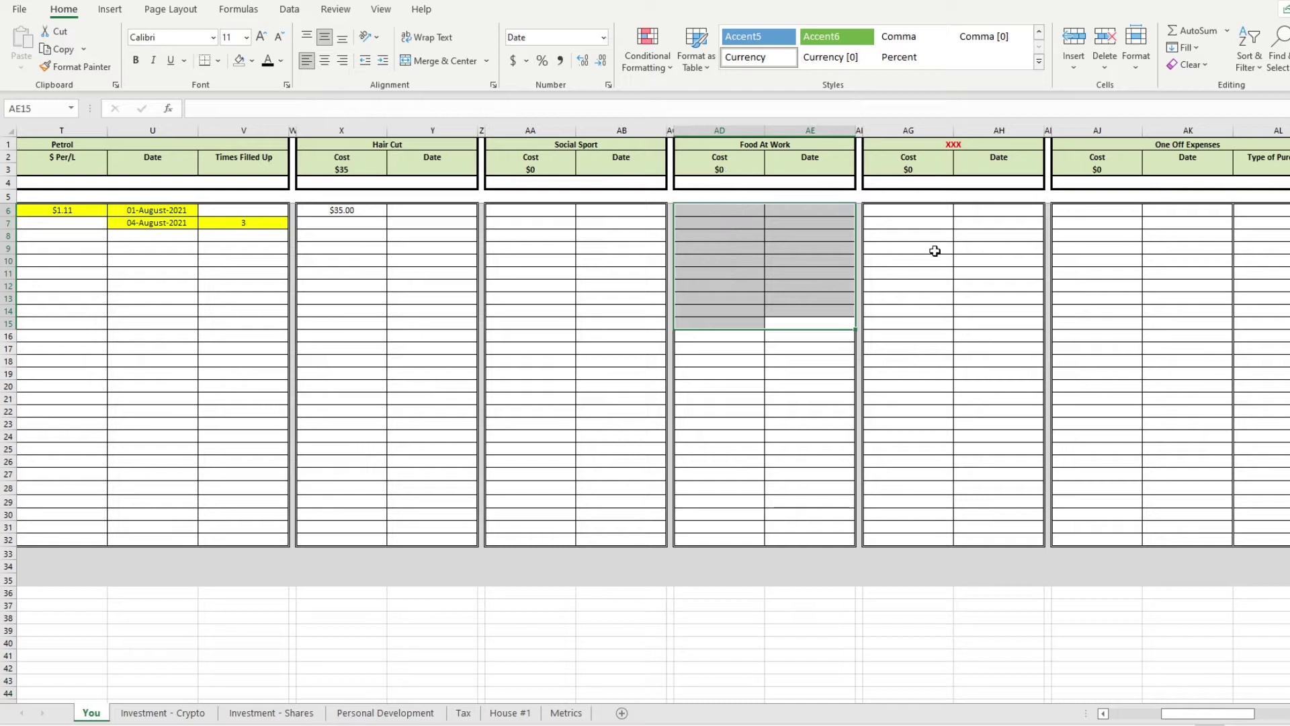
- Review the remaining XXX table and the One Off Expenses table with its cost, date and purchase type columns
left_click(914, 248)
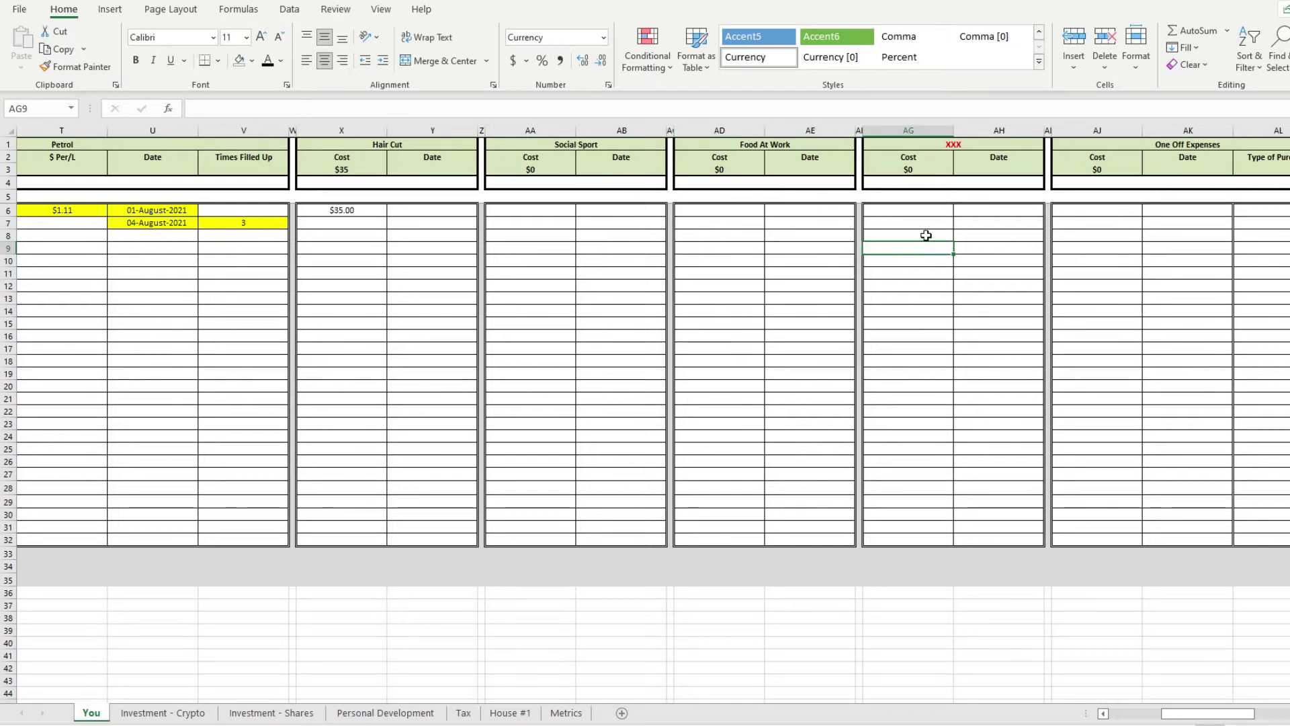
left_click_drag(1117, 130, 1273, 117)
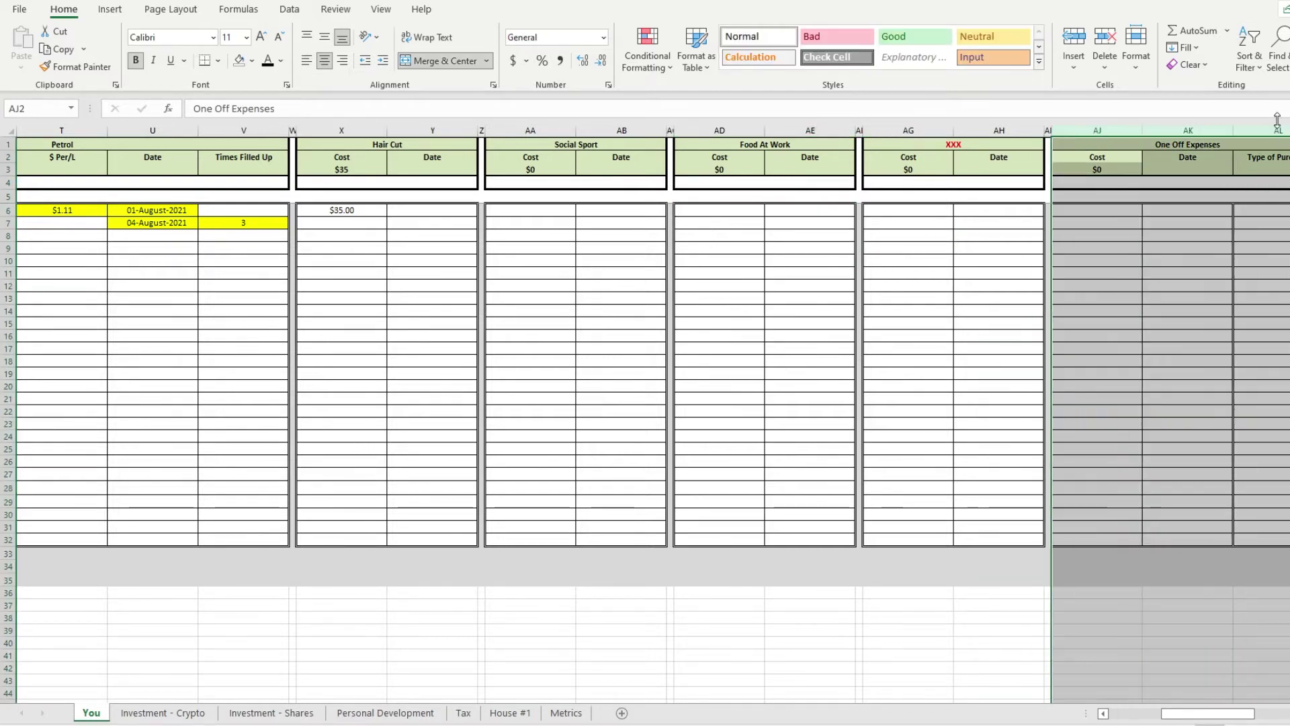
left_click(1149, 272)
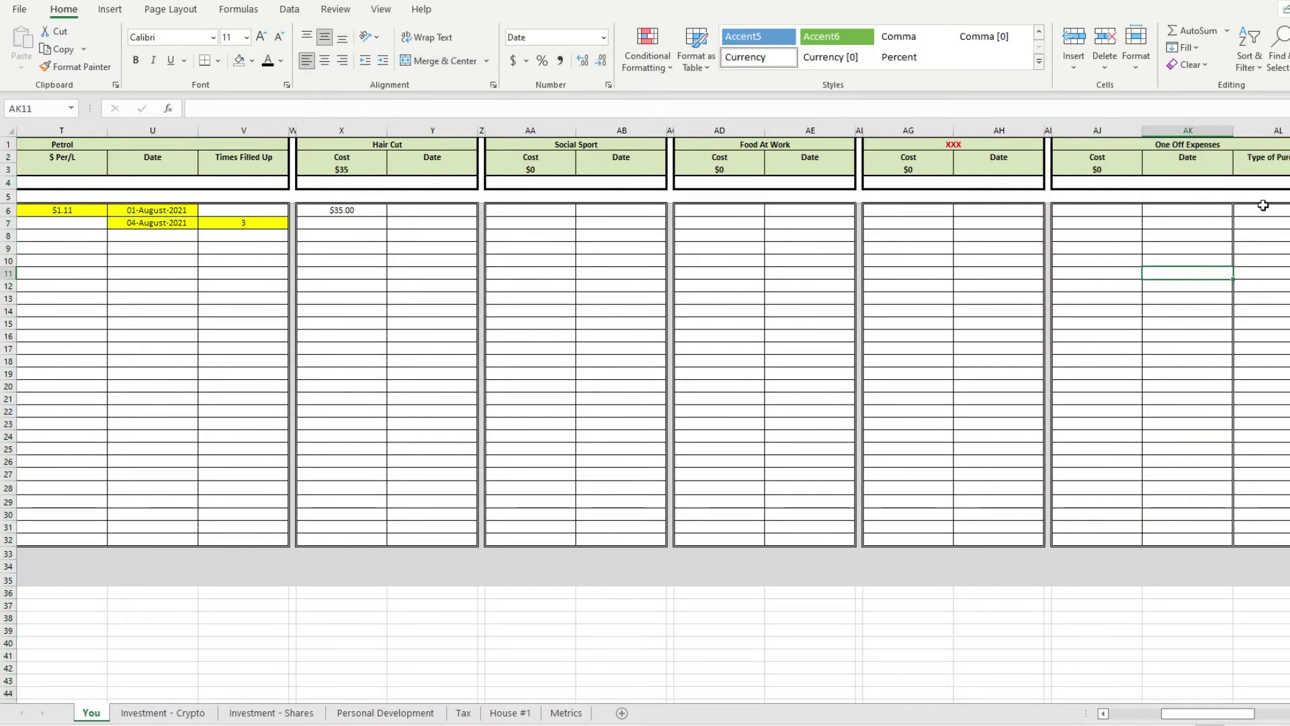
left_click_drag(1267, 209, 1276, 553)
left_click_drag(1170, 209, 1172, 539)
left_click_drag(1085, 215, 1106, 532)
left_click(1146, 435)
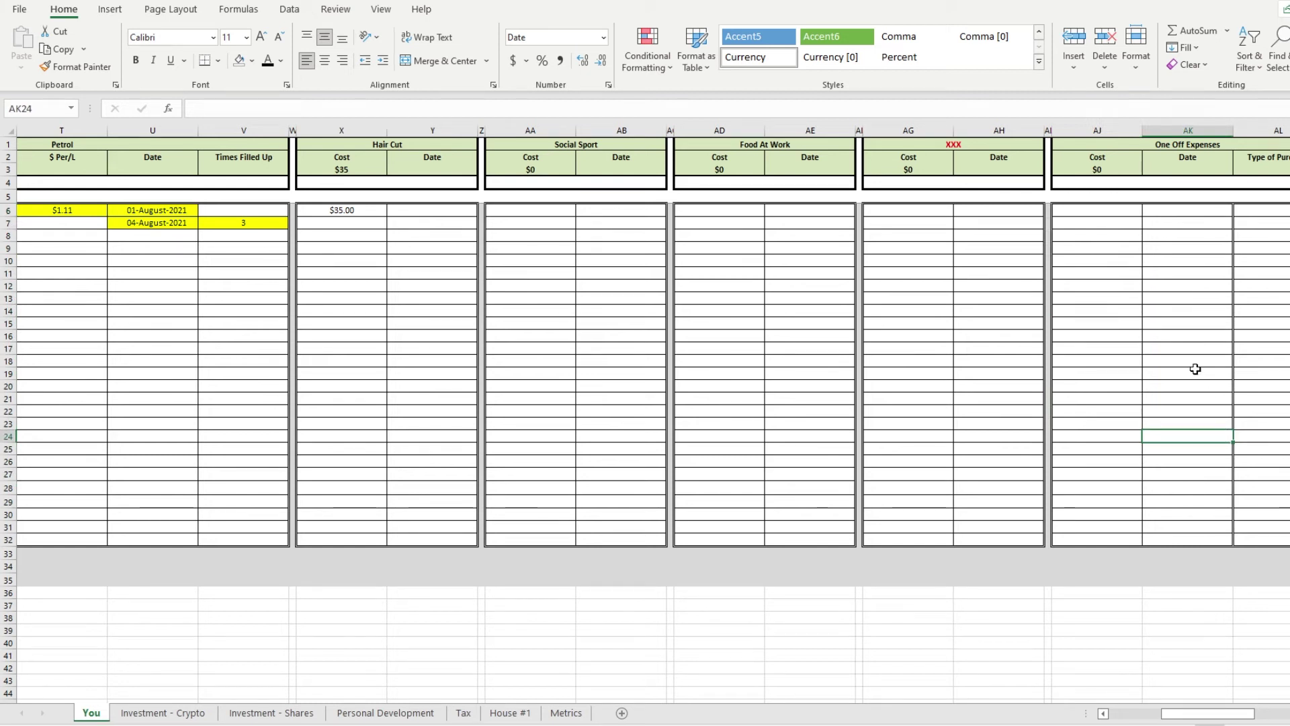
- Add a one-off expense of $500 dated 1/1/22 with the purchase type "New uniform work"
left_click(1097, 210)
type("500")
key("Tab")
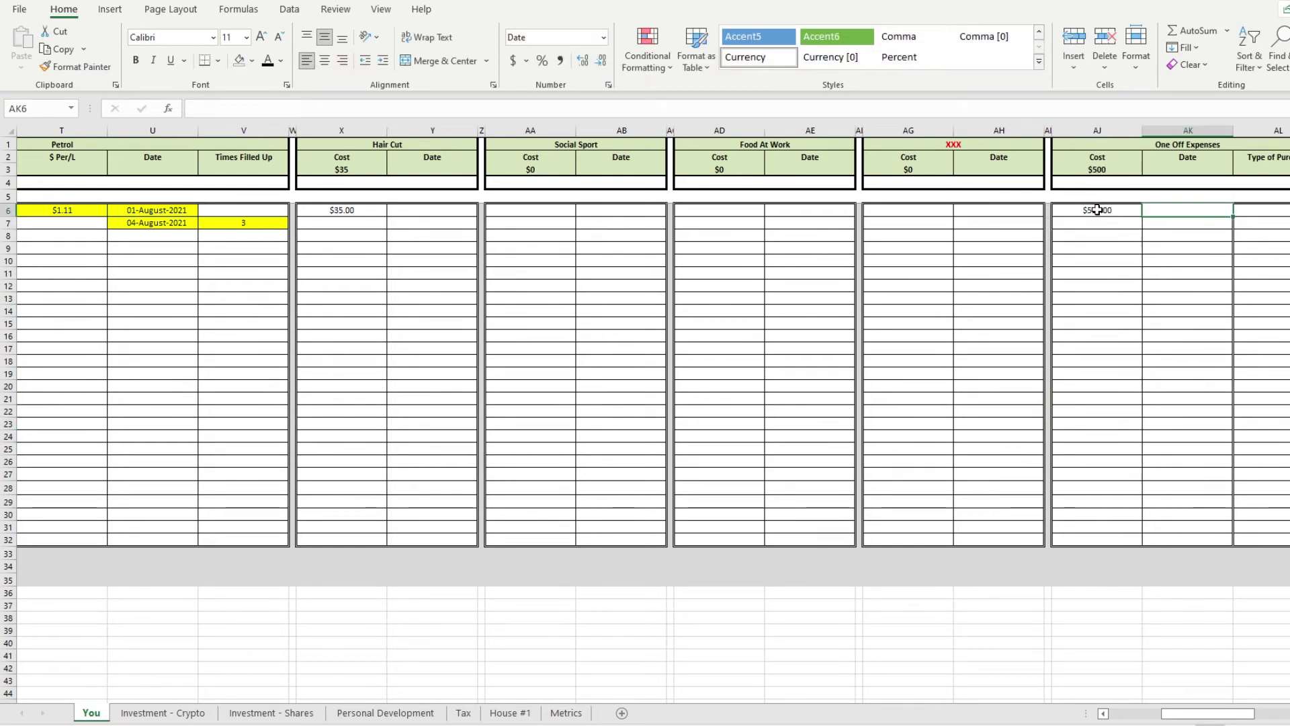
type("1/1/22")
key("Tab")
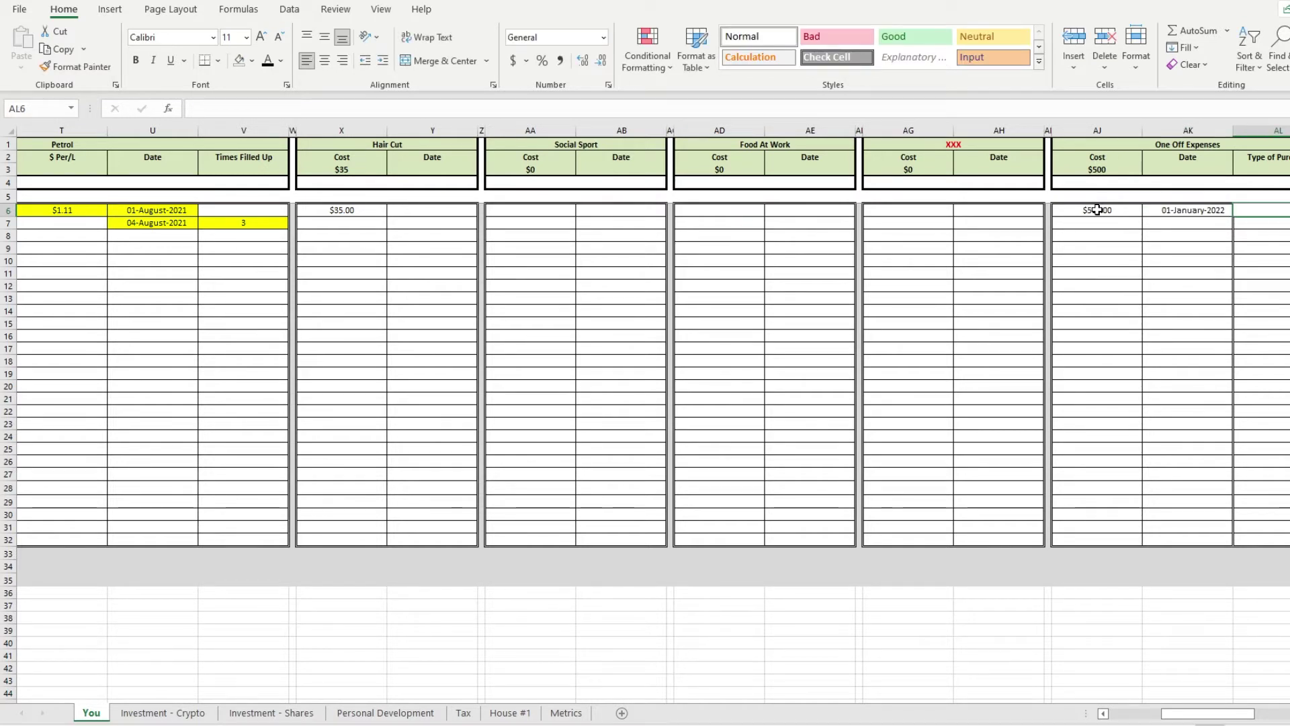
type("New uniform")
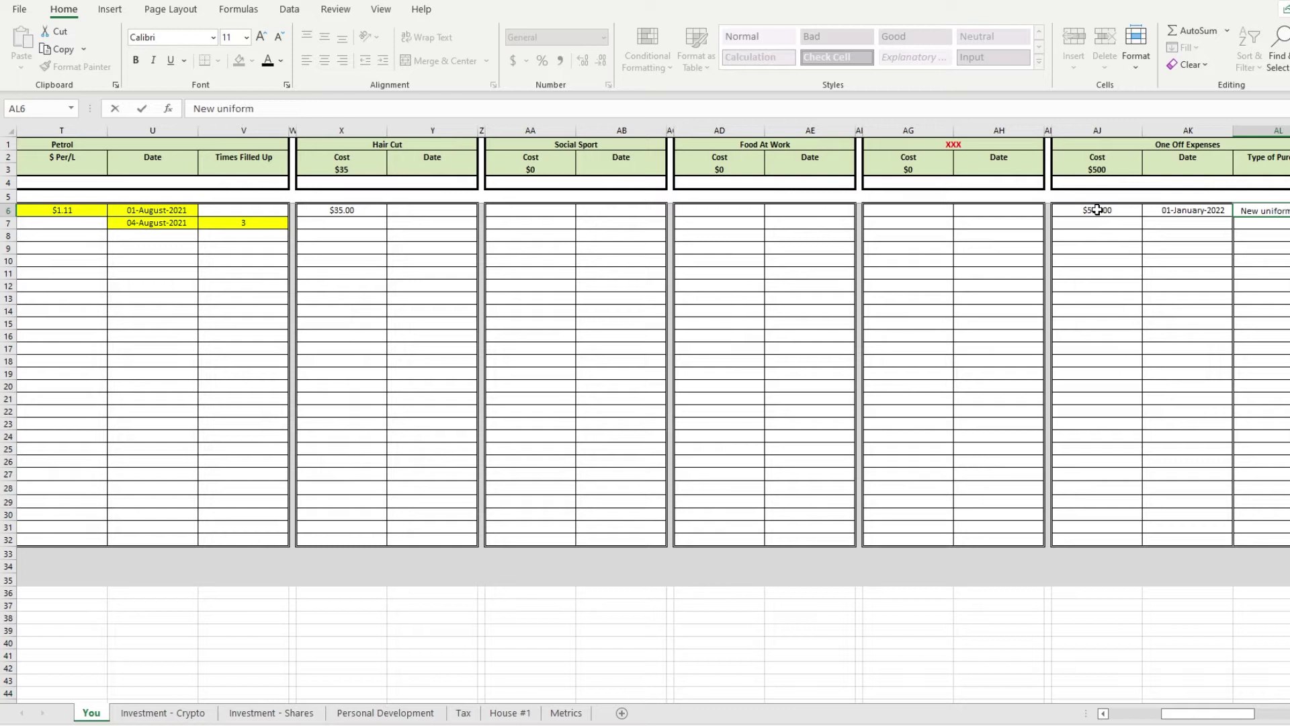
key("Return")
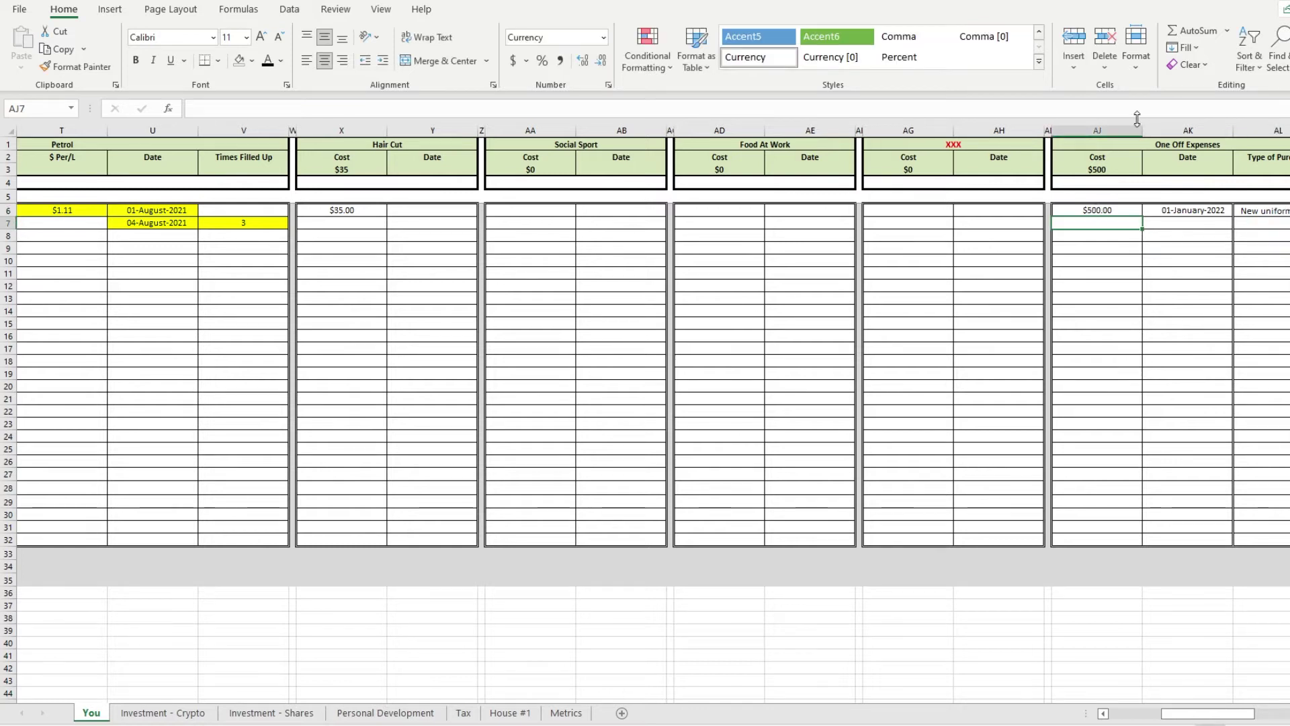
- Check the new one-off expense entry against the Total Expenses figure in the Statistics section
left_click_drag(1250, 210, 1086, 216)
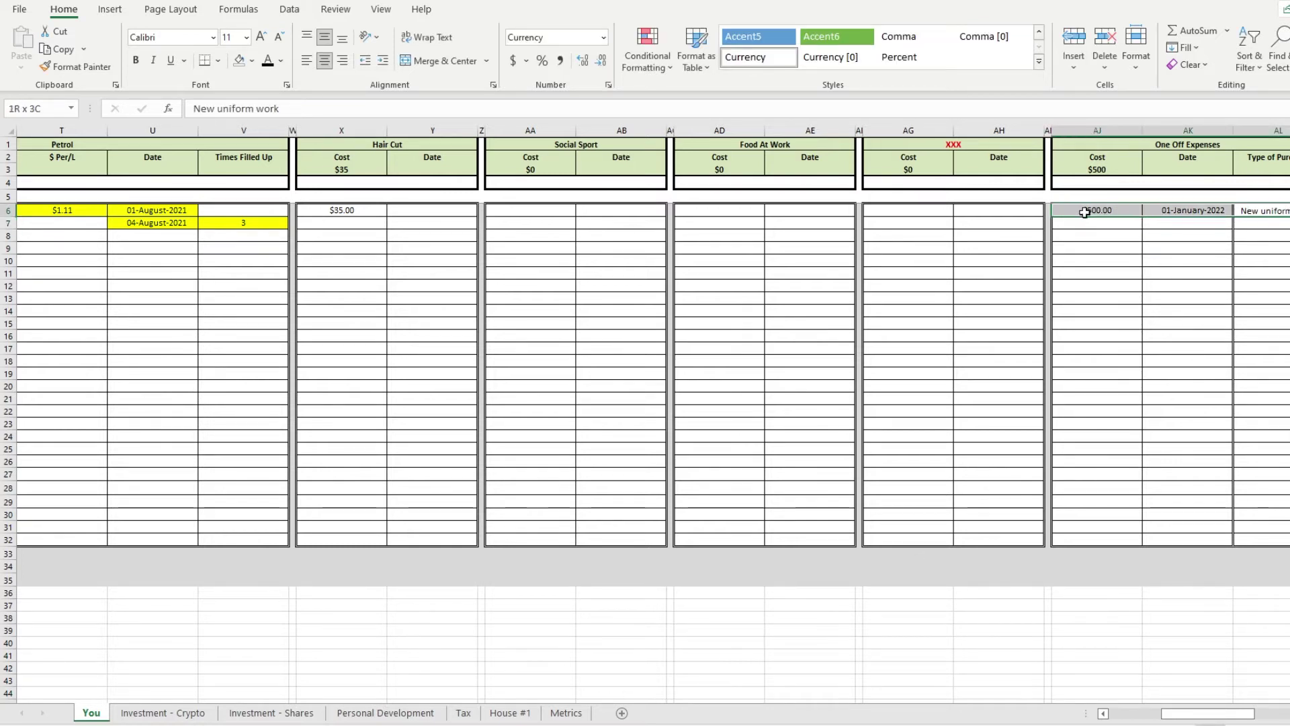
left_click_drag(1179, 714, 1062, 712)
left_click(1062, 364)
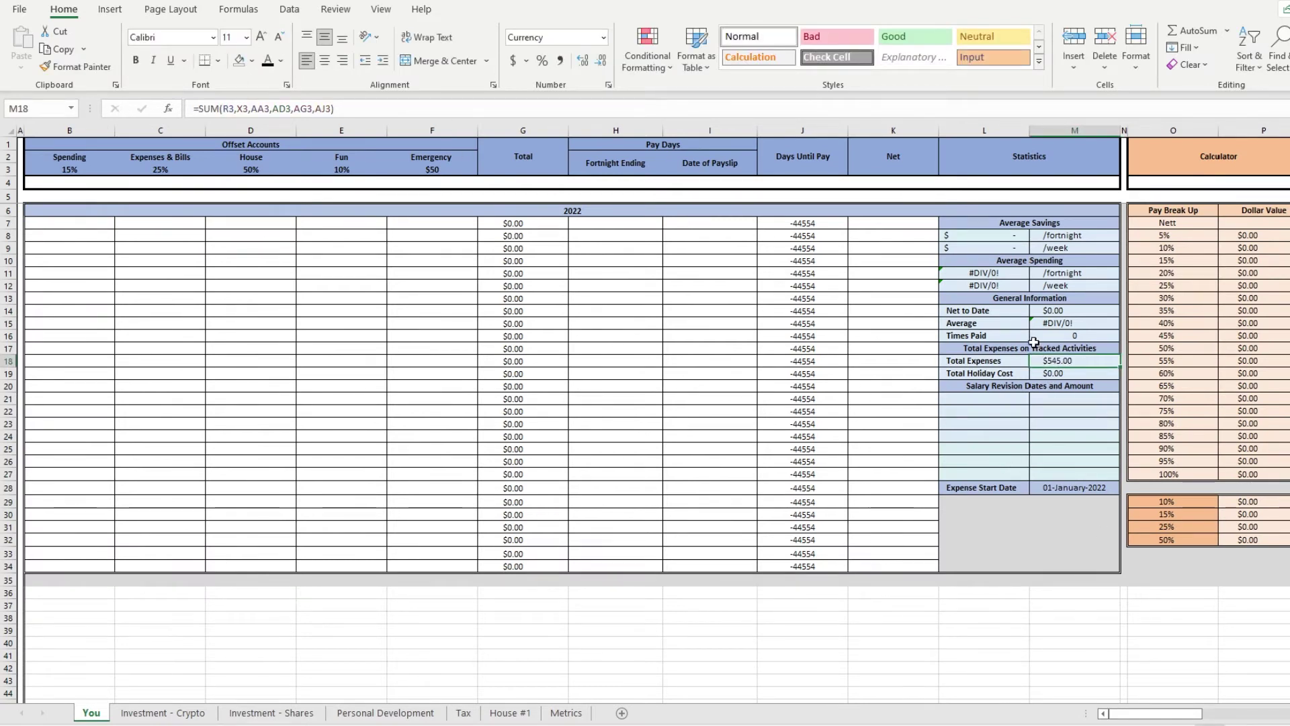
- Open the Investment - Crypto sheet and look over its 2021 - 2022 Financial Year transactions
left_click(193, 712)
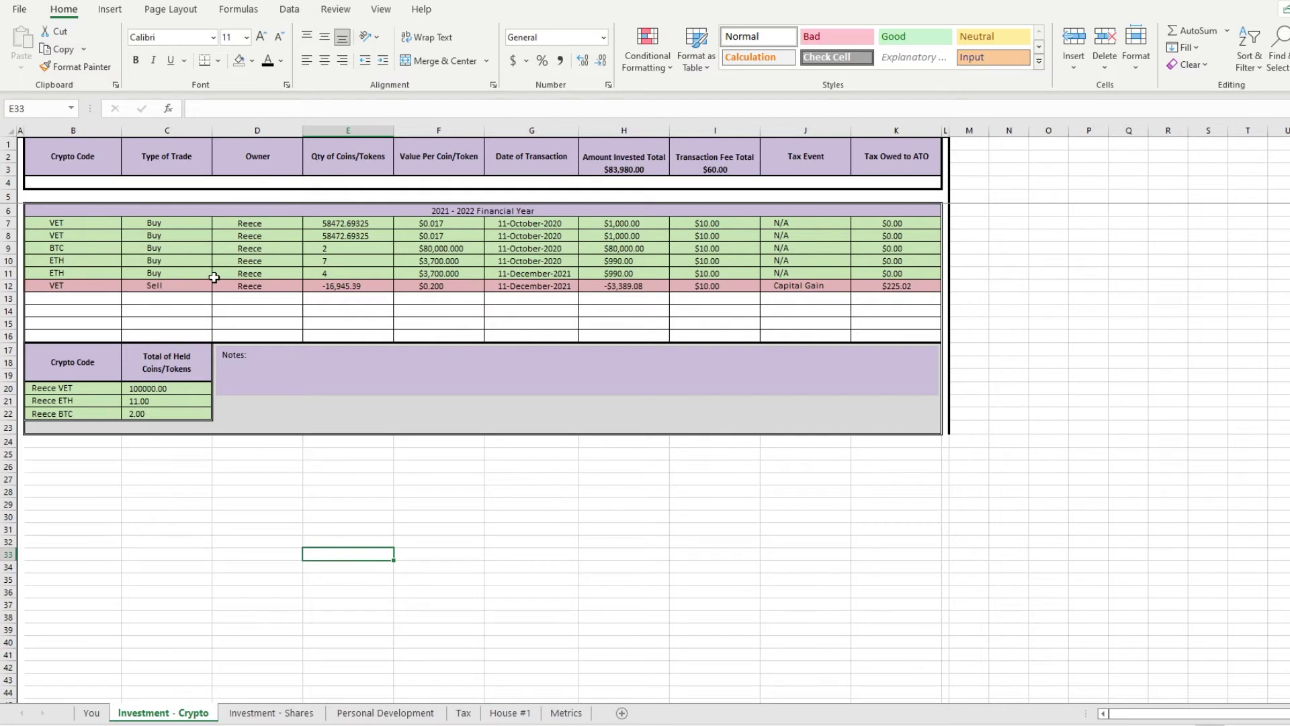
left_click_drag(82, 228, 887, 296)
left_click(863, 312)
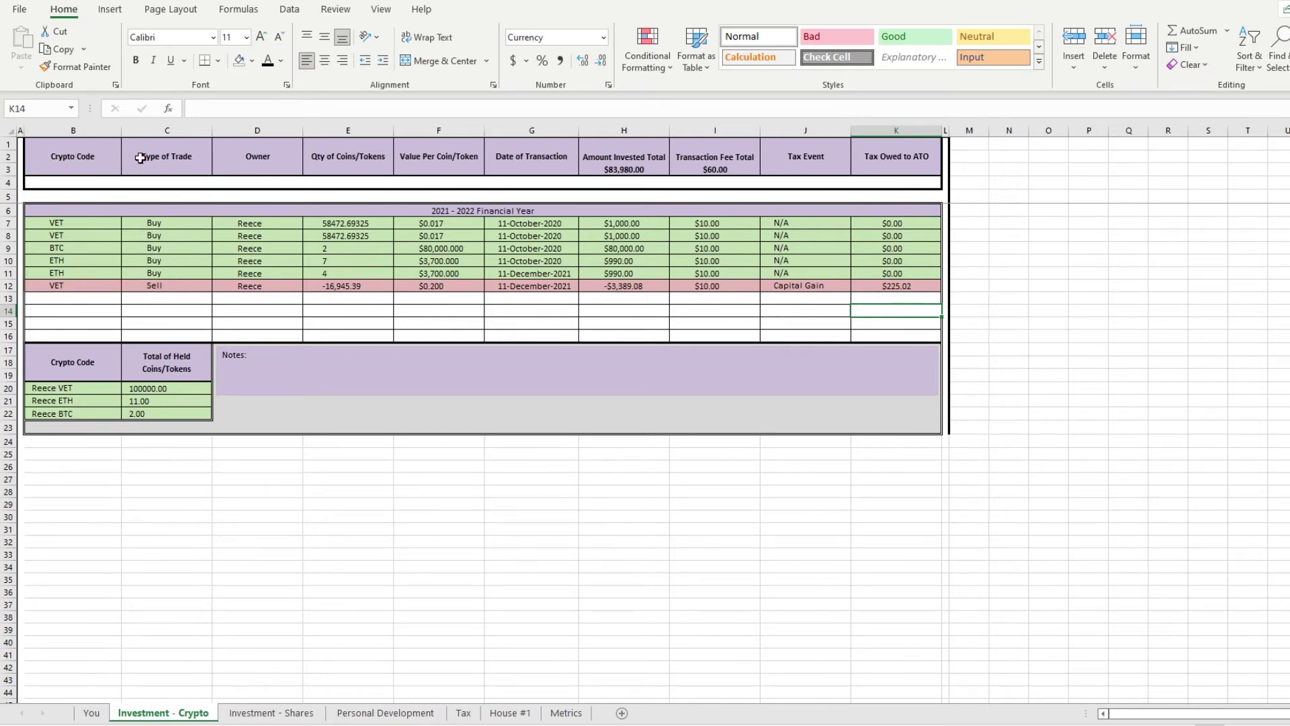
- Review the crypto table's column headings from Crypto Code through to Tax Owed to ATO
left_click(101, 163)
left_click(165, 151)
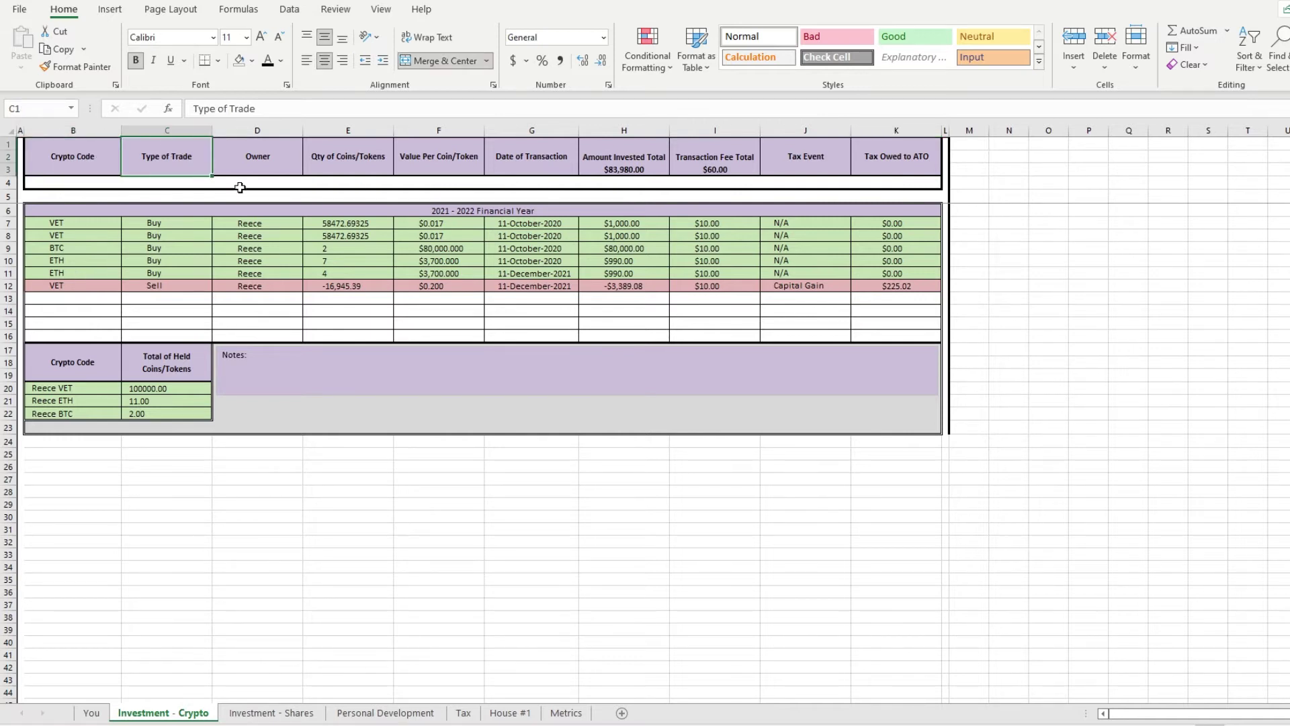
left_click(261, 158)
left_click(373, 161)
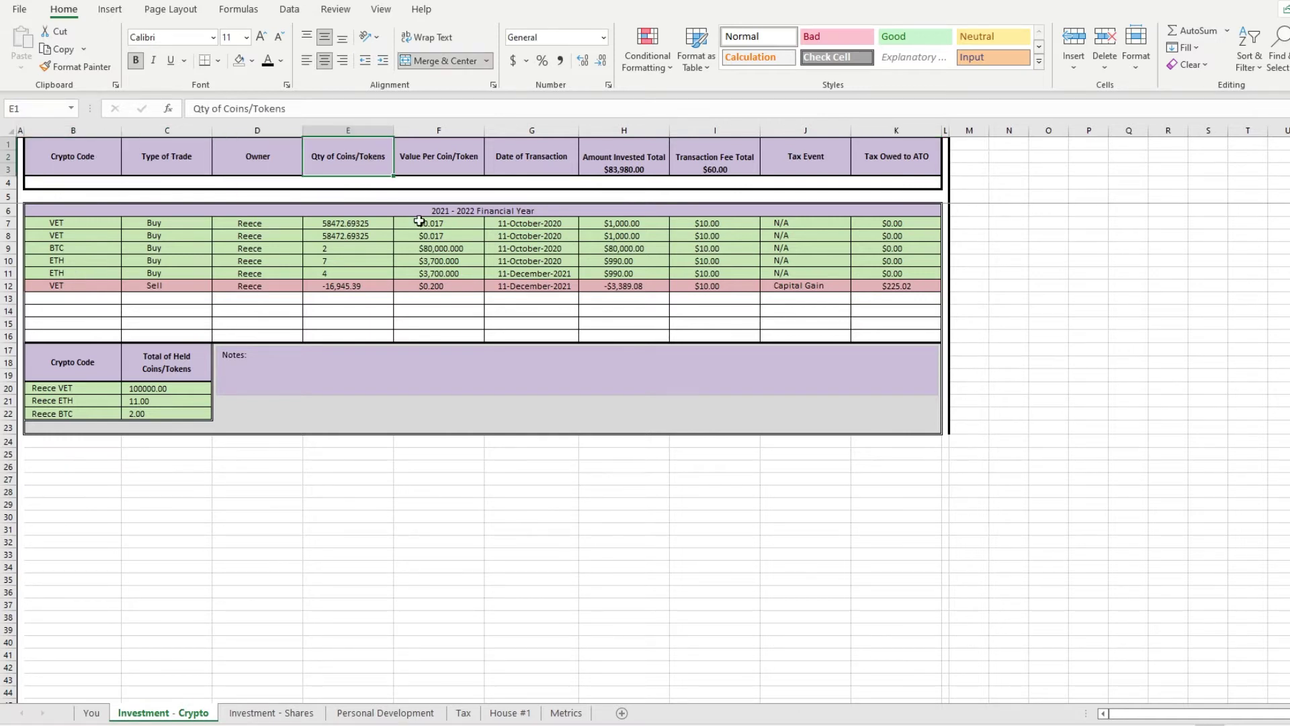
left_click(447, 154)
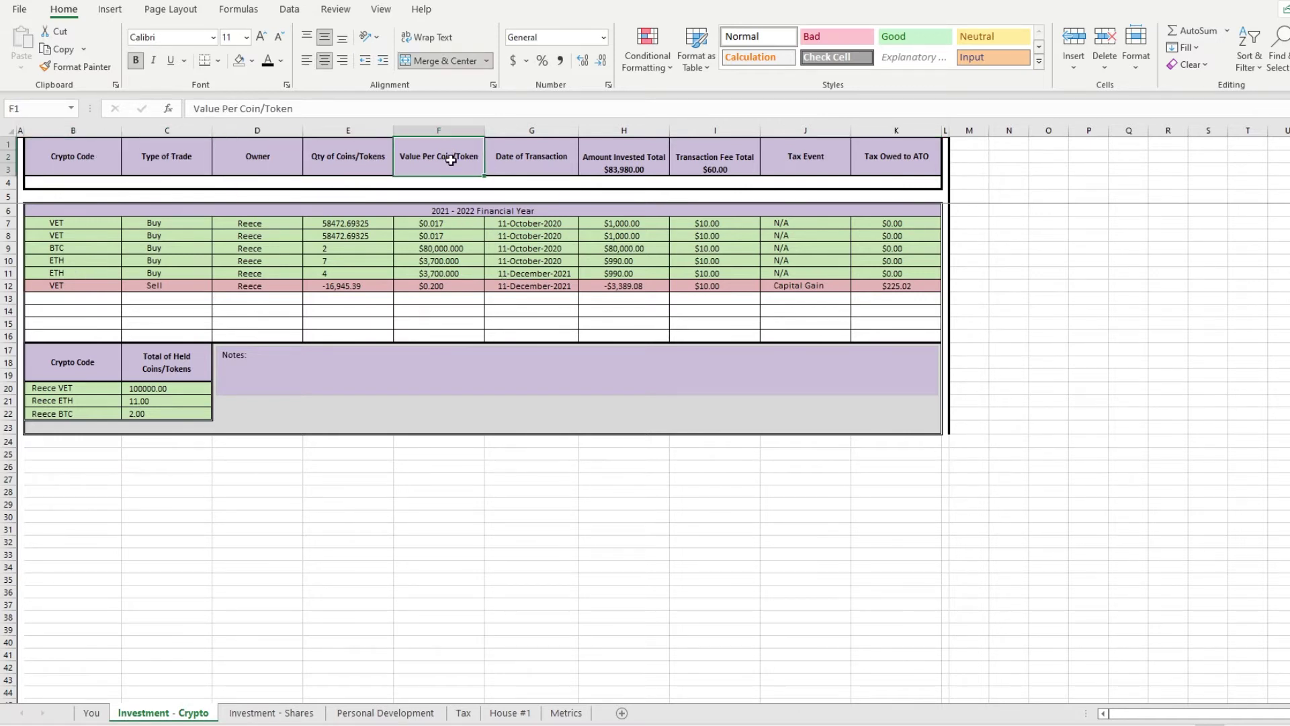
left_click(541, 171)
left_click(651, 154)
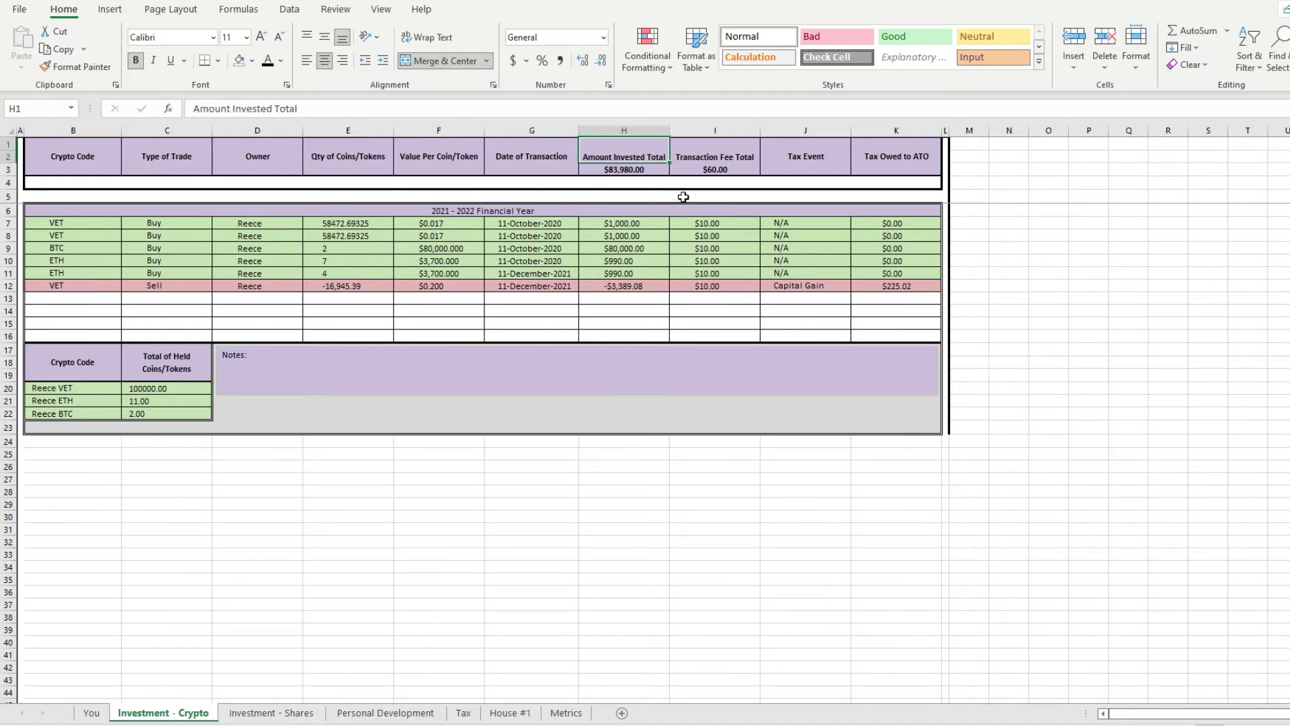
left_click(654, 172)
left_click(707, 173)
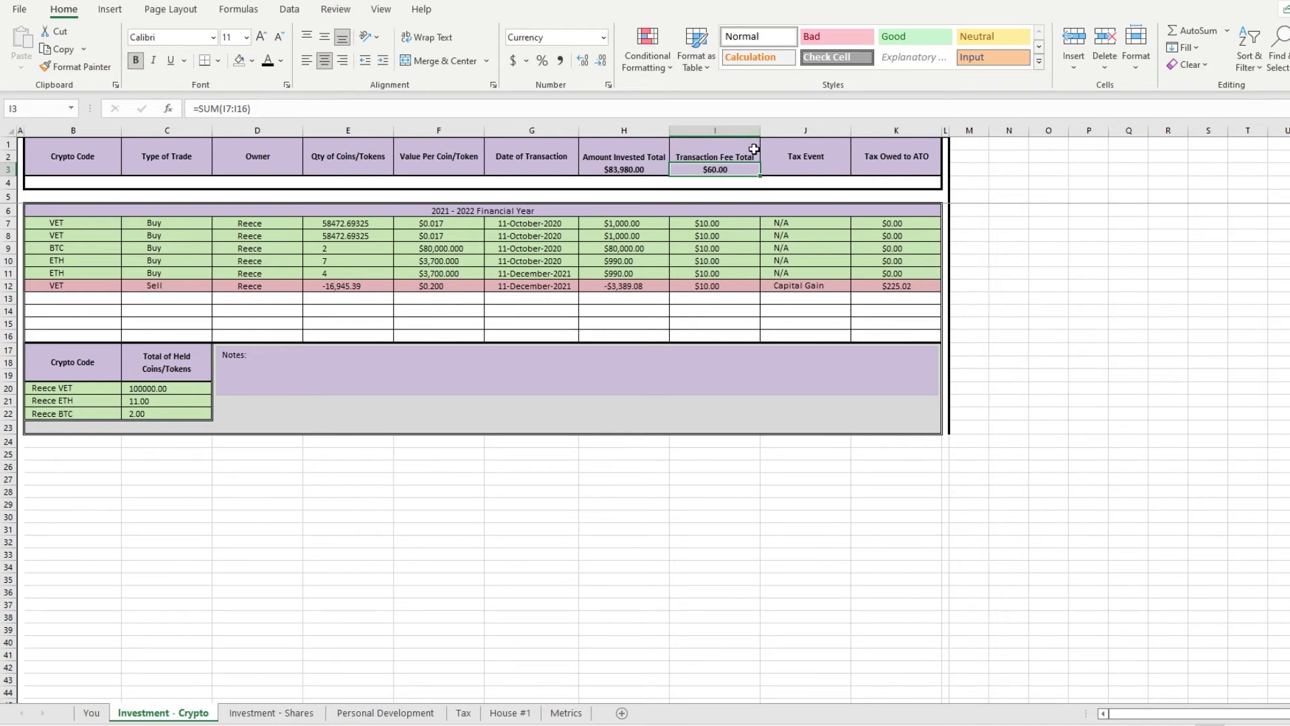
left_click(801, 153)
left_click(919, 154)
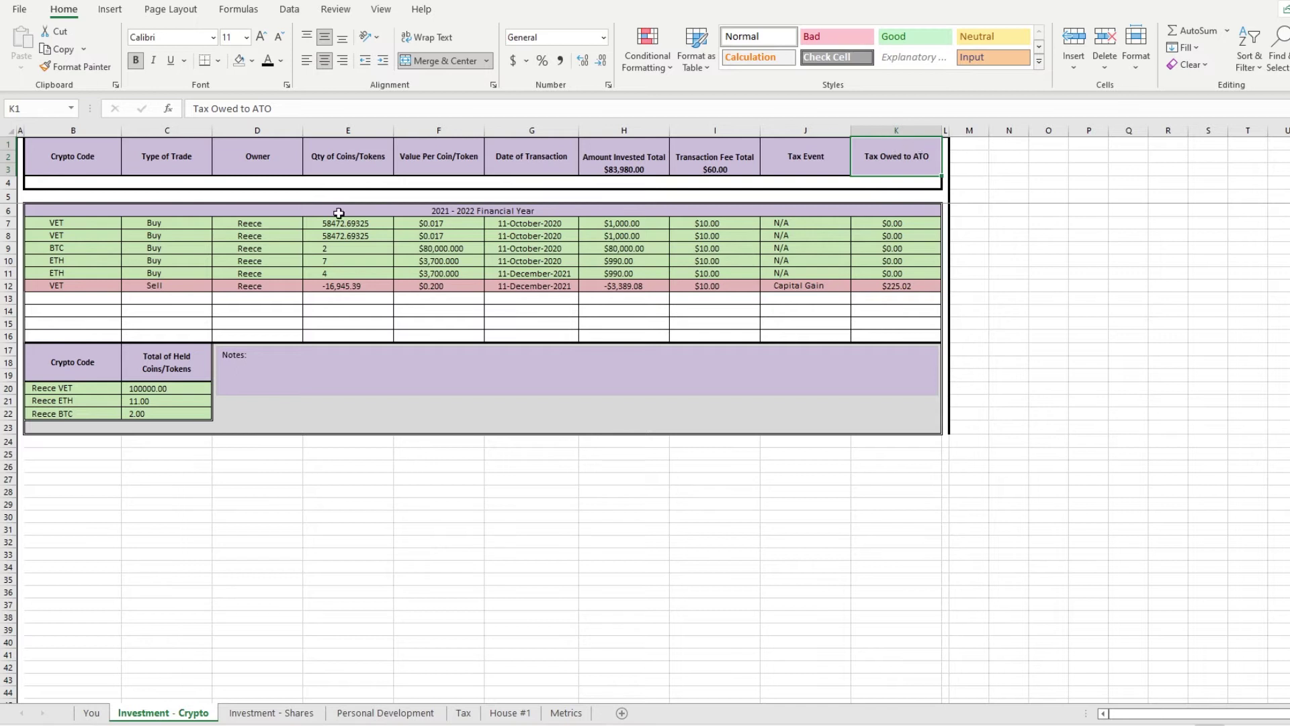
- Examine the crypto code, trade type, owner and coin quantity entries for the buy and sell rows
mouse_move(86, 223)
left_mouse_down()
mouse_move(94, 286)
mouse_move(84, 224)
left_mouse_up()
left_click(194, 238)
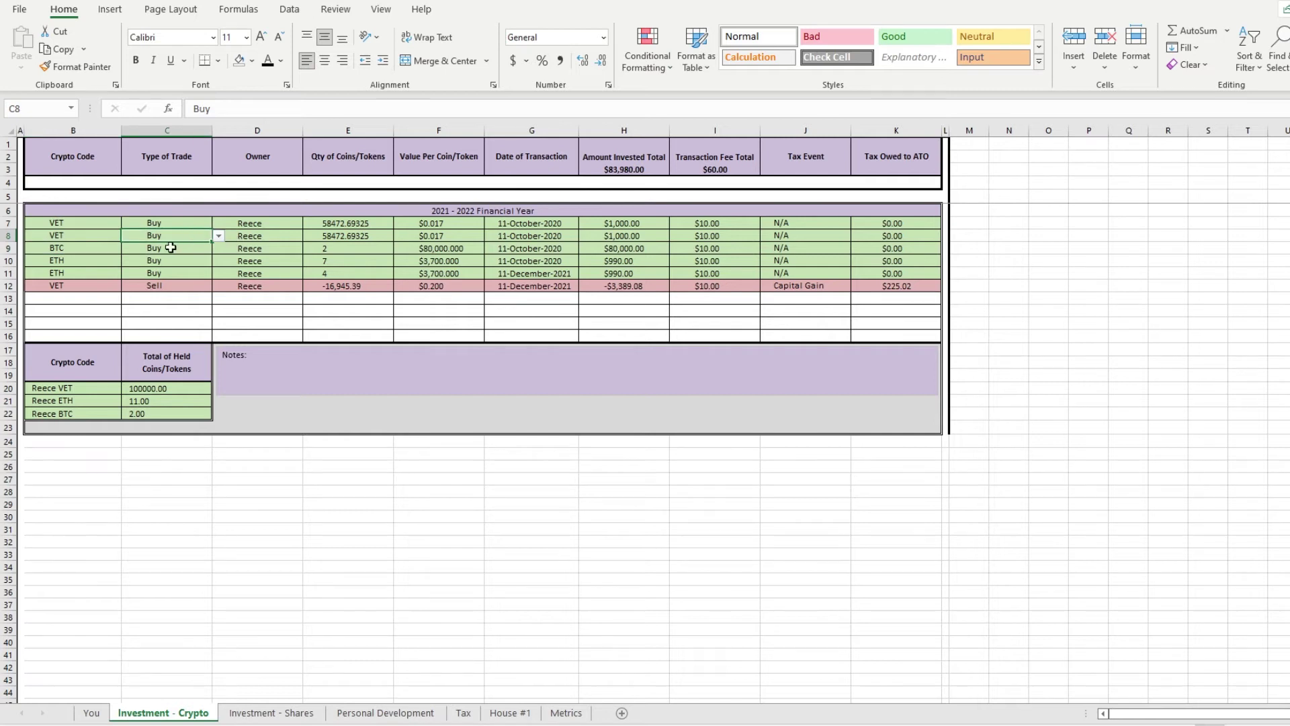
left_click_drag(176, 223, 173, 277)
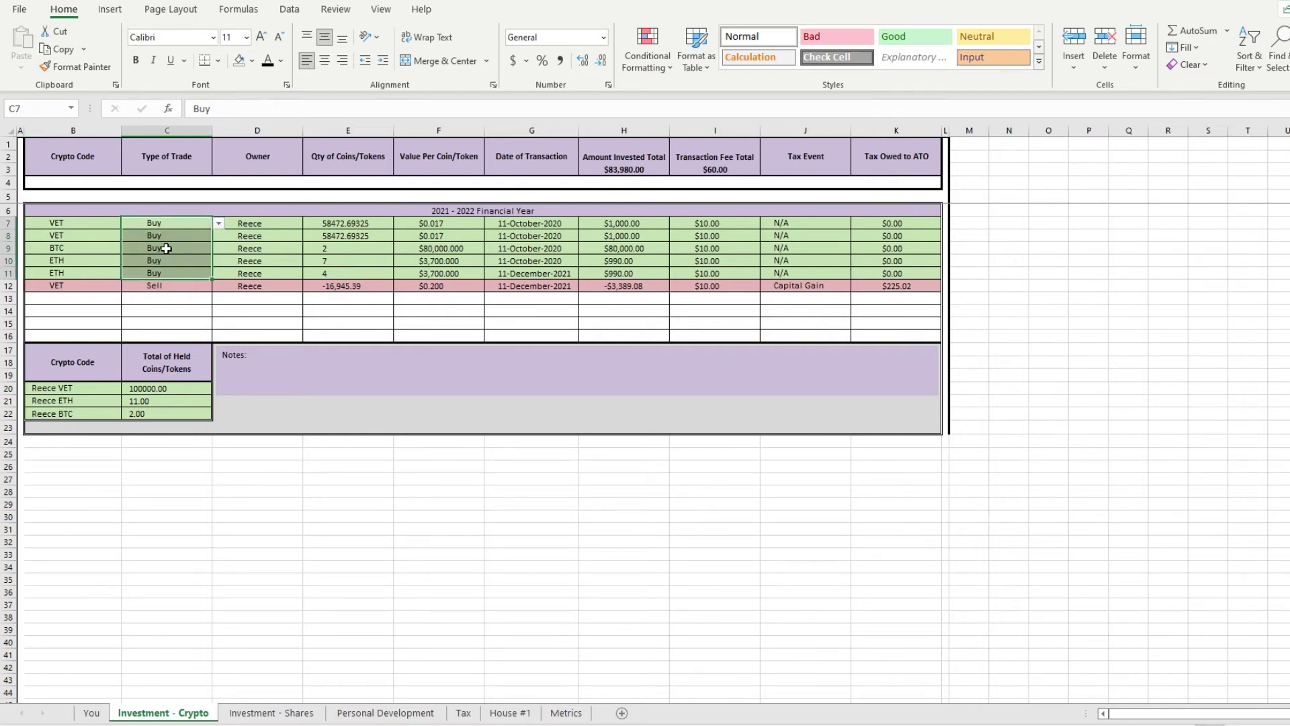
left_click(164, 290)
left_click_drag(279, 226, 292, 284)
left_click_drag(356, 223, 365, 231)
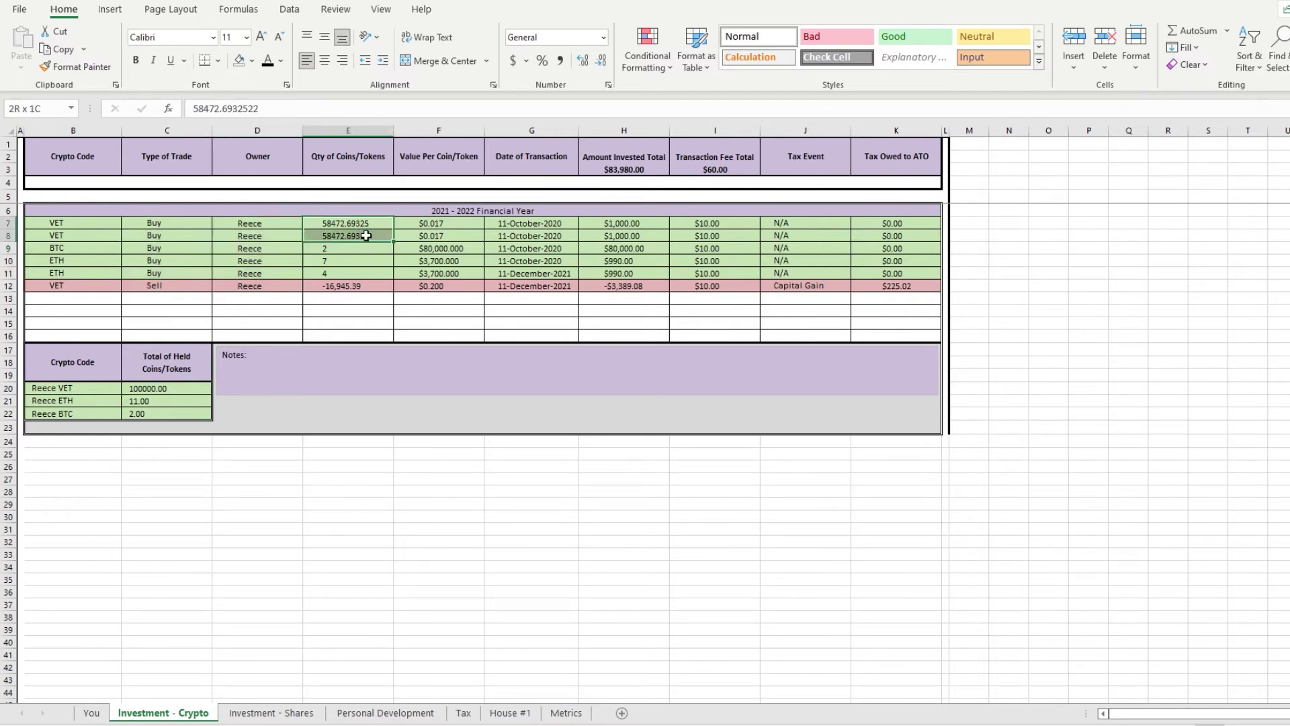
left_click(347, 273)
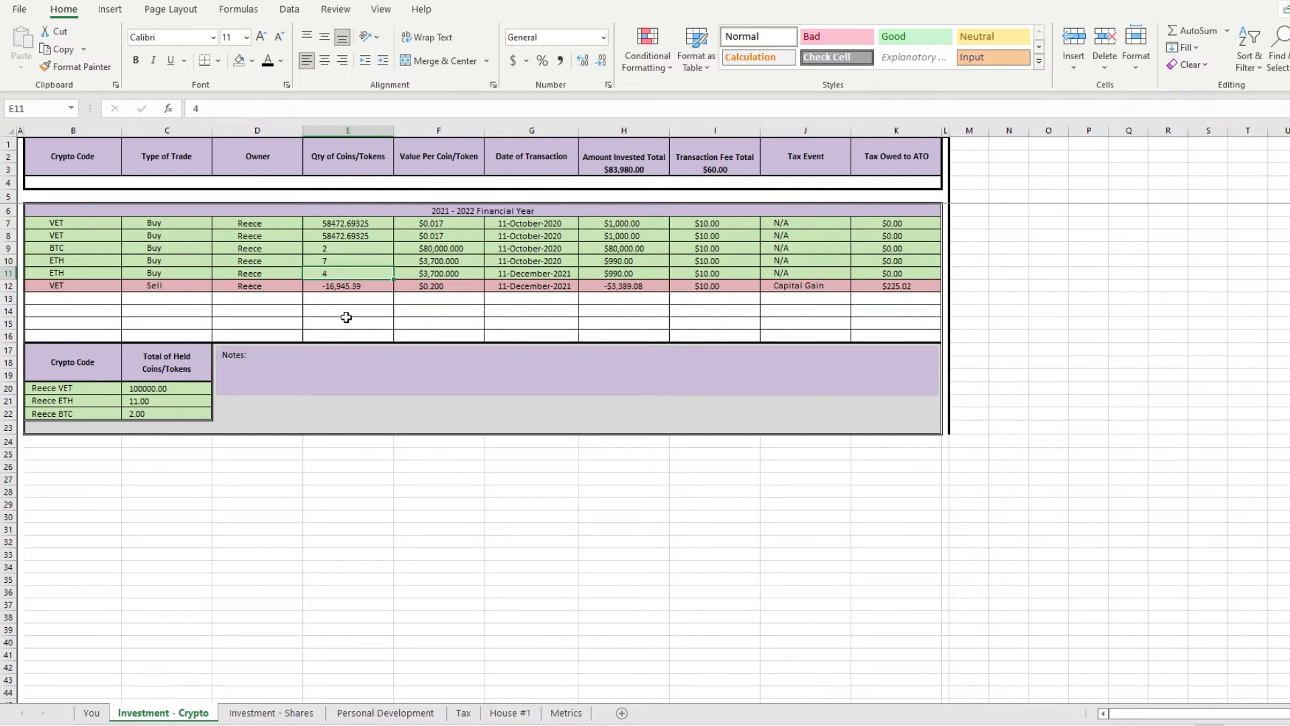
left_click(347, 286)
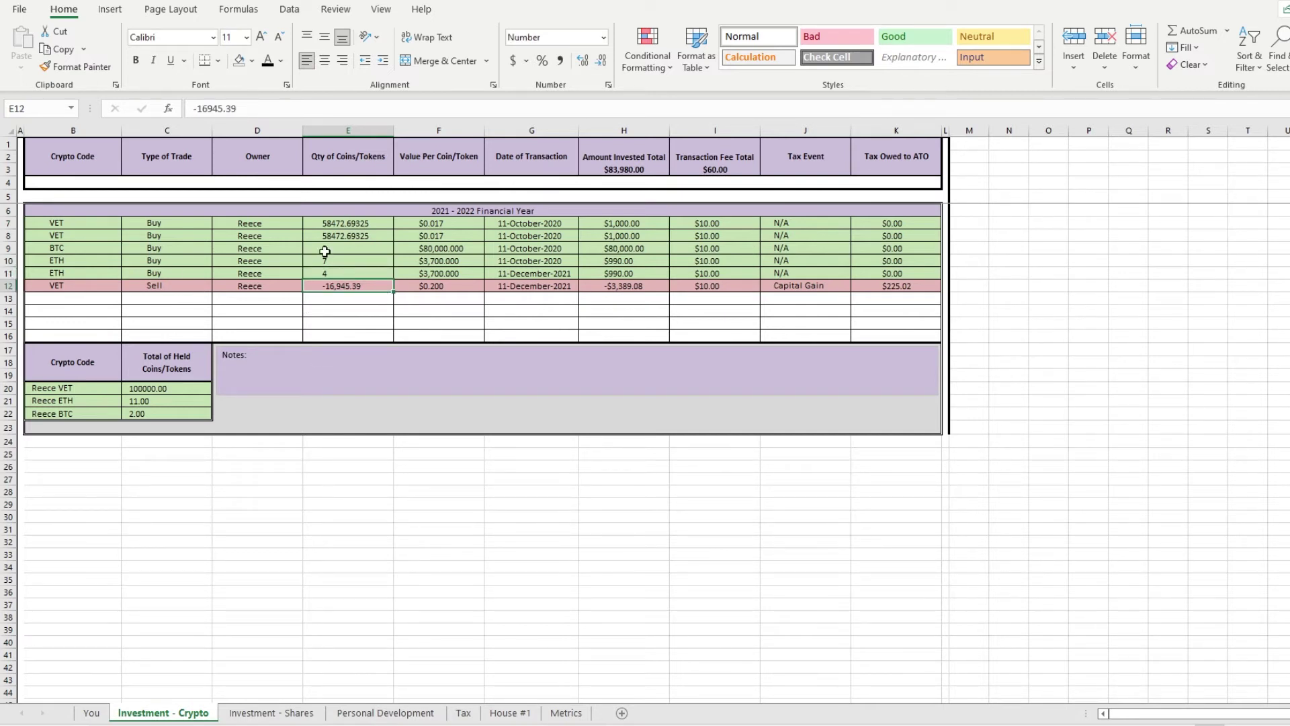
- Examine the value per coin, transaction date and amount invested entries, including the VET sell row's amount formula
left_click_drag(447, 227, 447, 289)
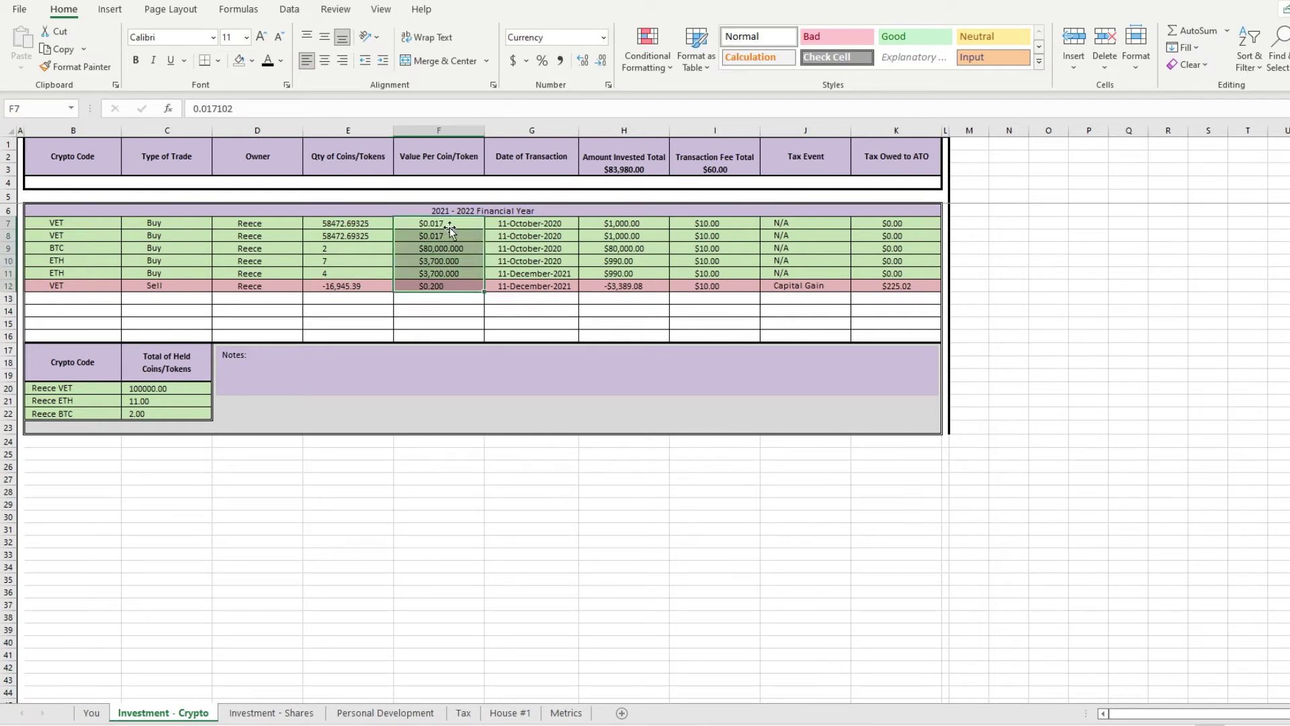
left_click_drag(549, 223, 548, 286)
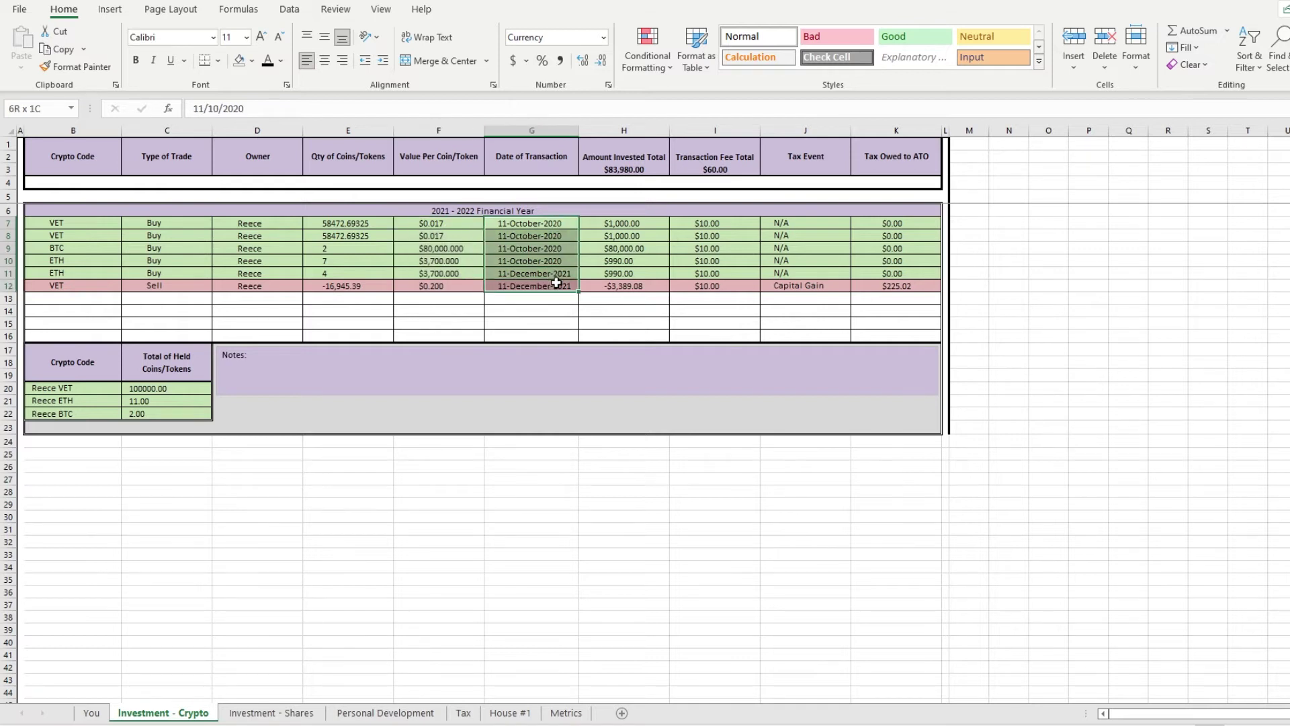
left_click(635, 223)
left_click_drag(636, 224, 625, 286)
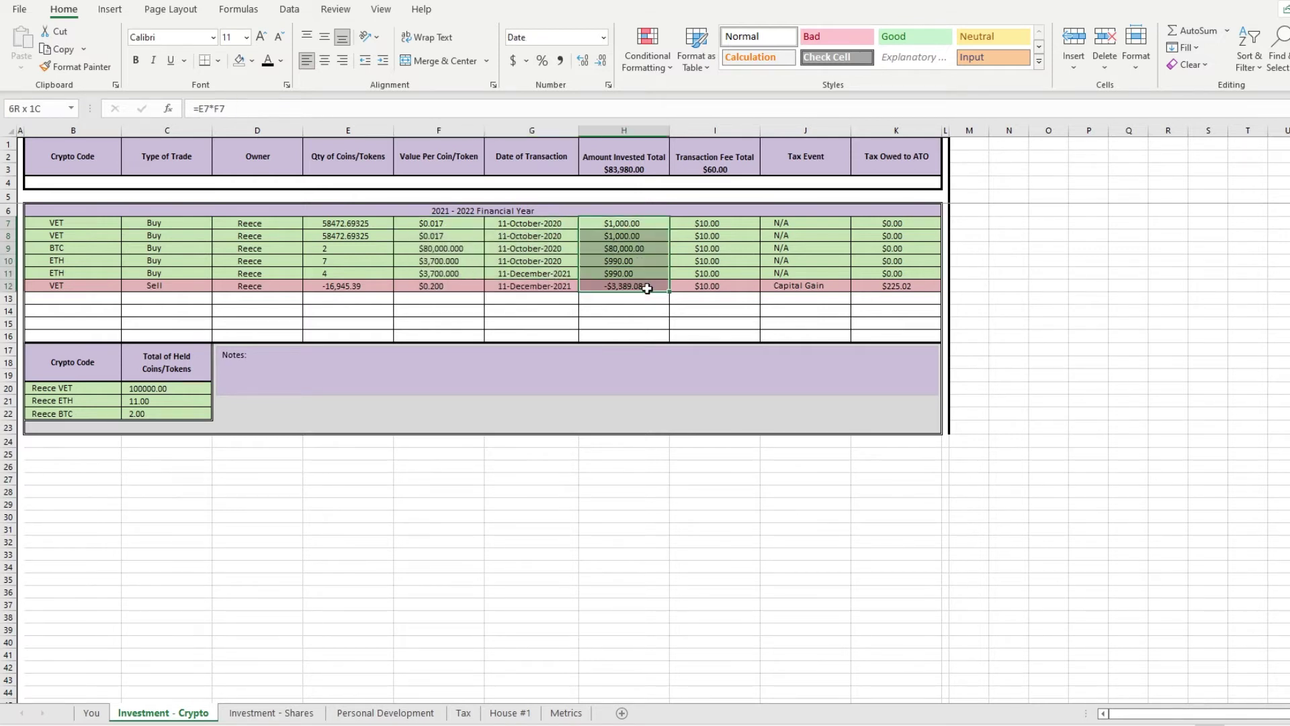
left_click(624, 288)
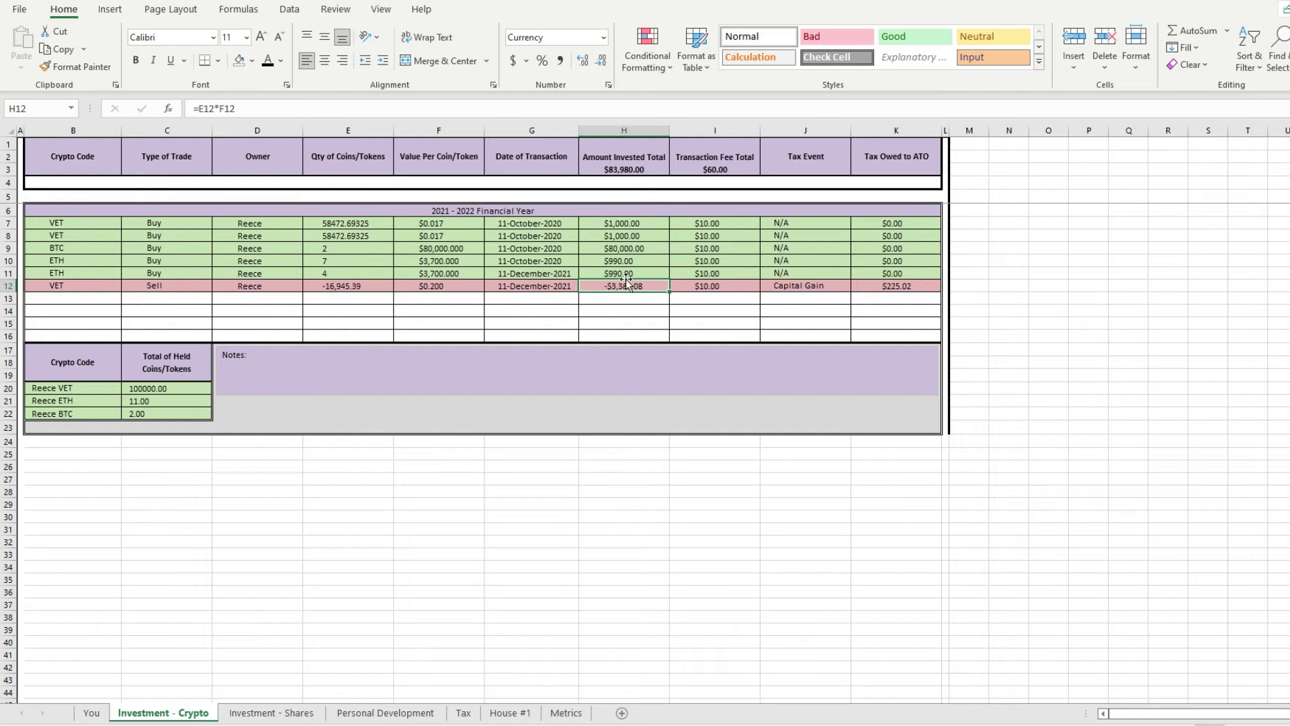
- Inspect the formulas behind the Amount Invested Total and the Transaction Fee Total
left_click(626, 169)
left_click(619, 108)
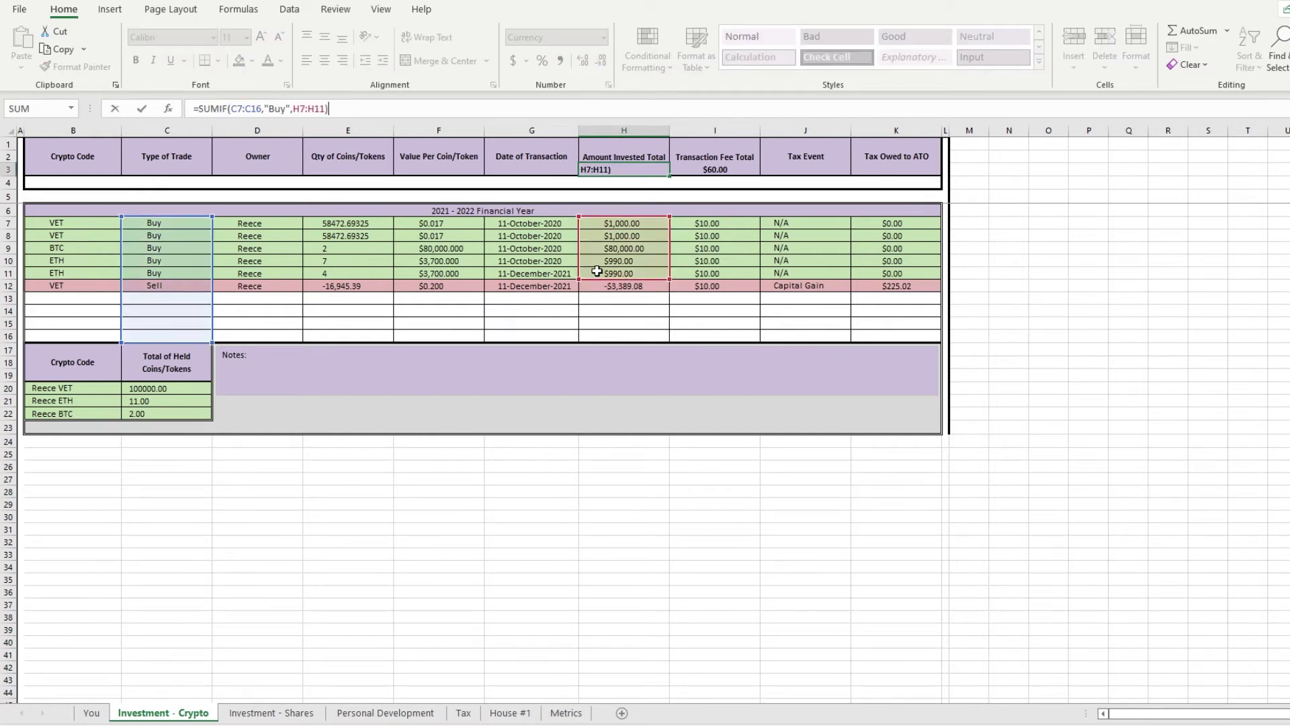
key("Escape")
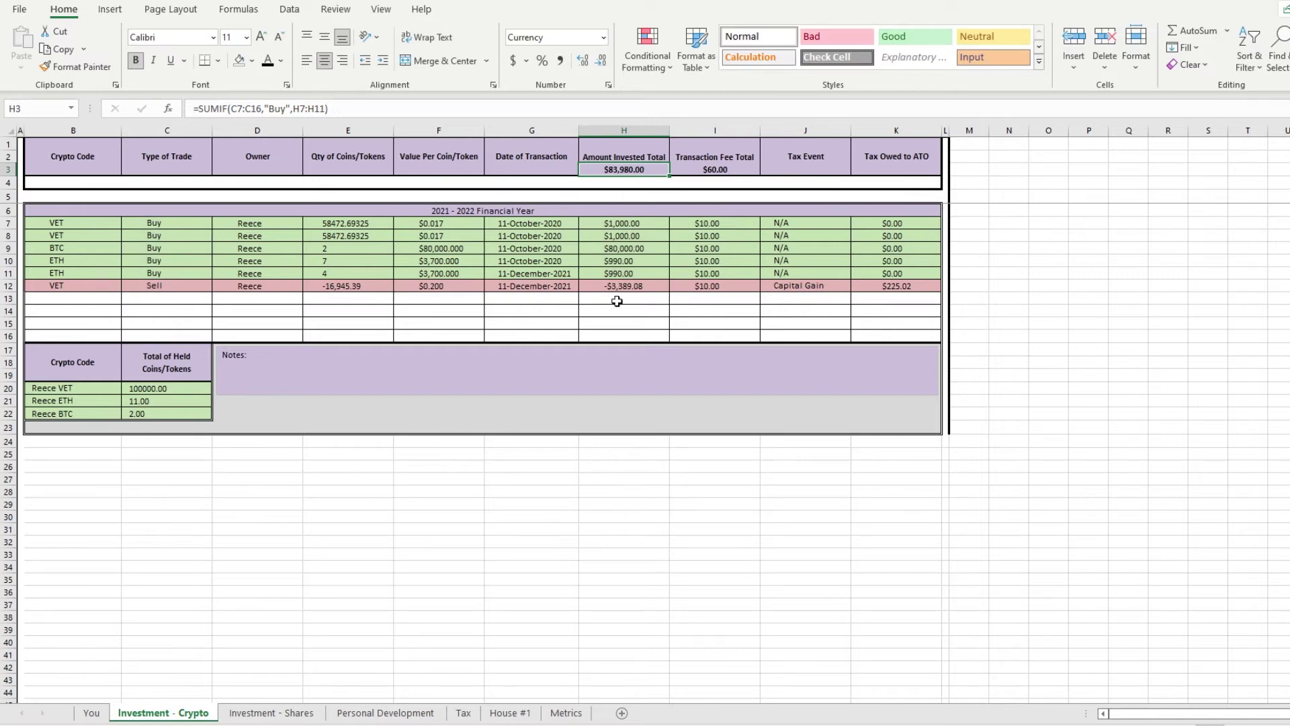
left_click(712, 248)
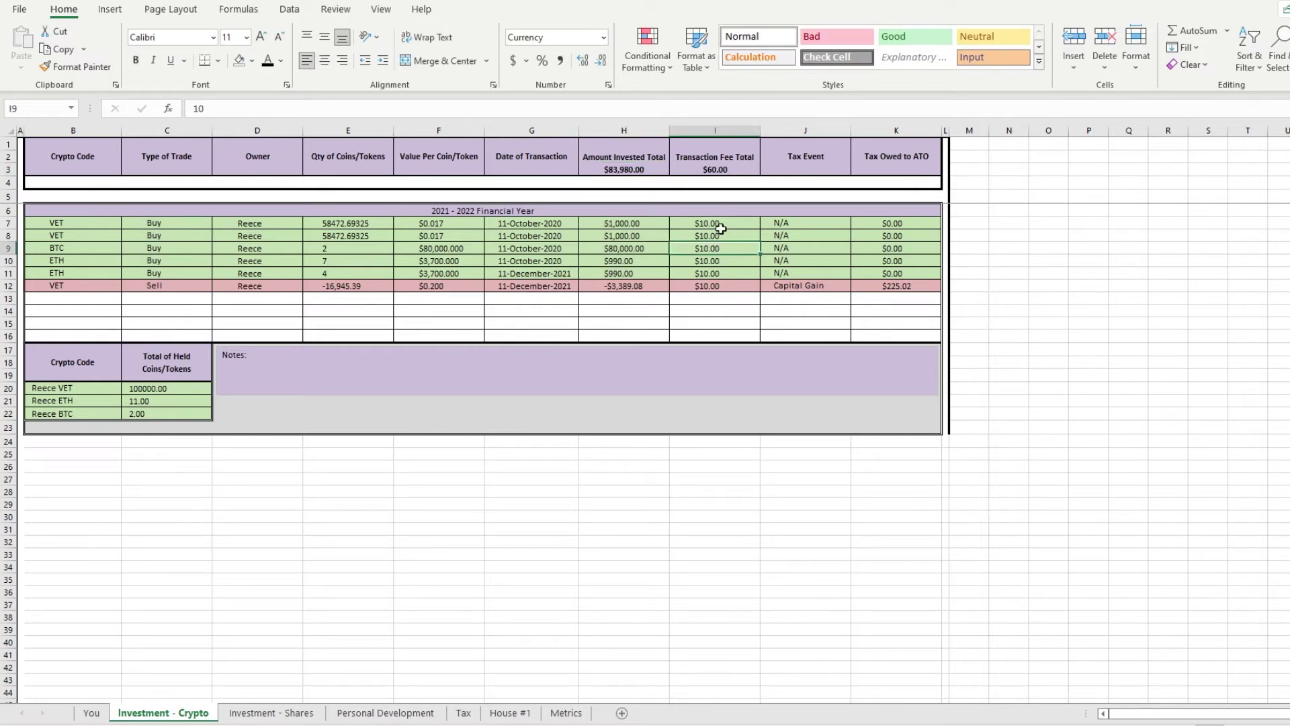
left_click(719, 170)
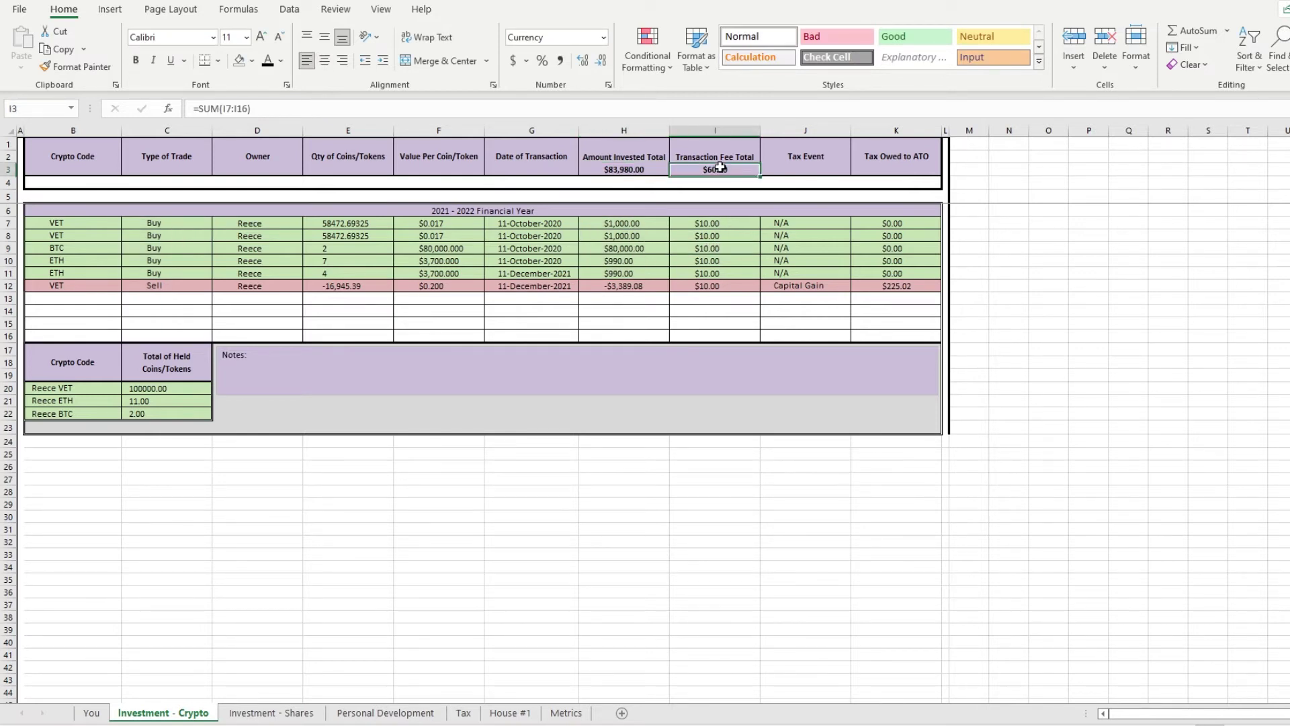
- Examine the individual transaction fee entries and the formula behind the Transaction Fee Total
left_click(714, 222)
left_click(718, 237)
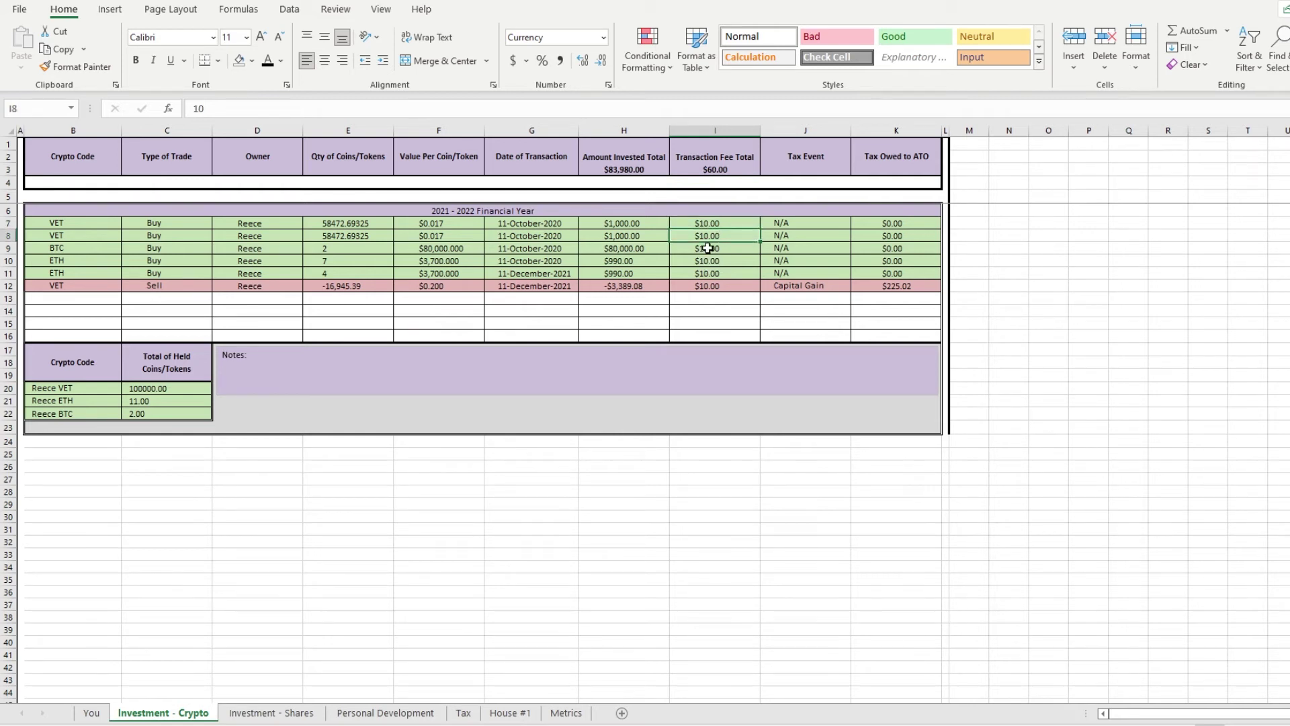
left_click(727, 172)
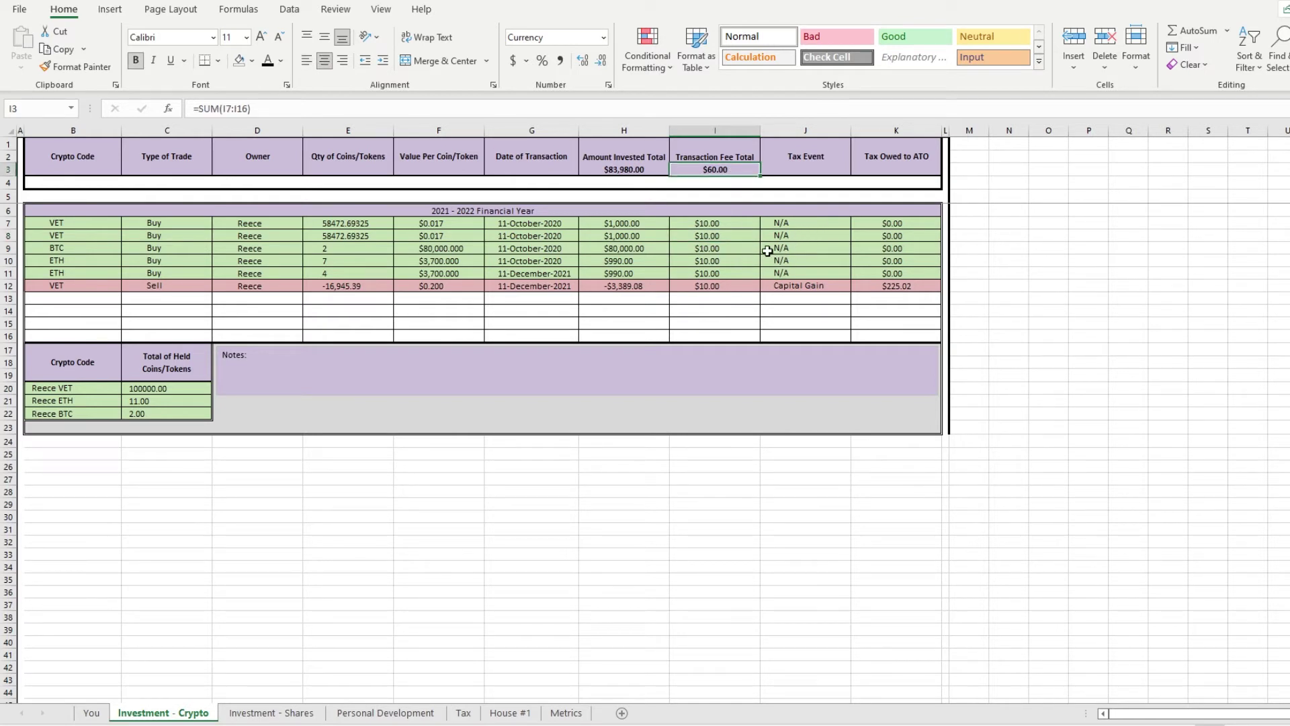
- Review the Tax Event entries and the Tax Owed to ATO amounts, including the one on the VET sell row
left_click(823, 235)
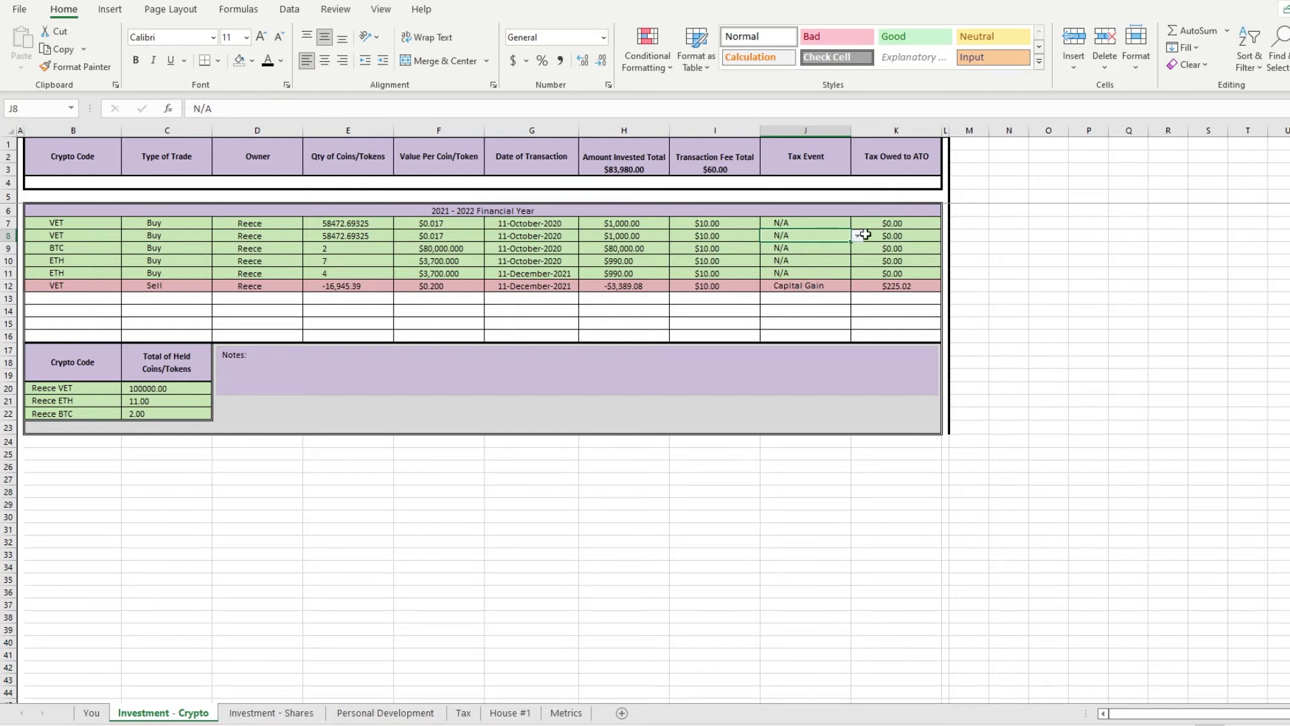
left_click_drag(896, 228, 907, 331)
left_click(896, 285)
left_click(896, 297)
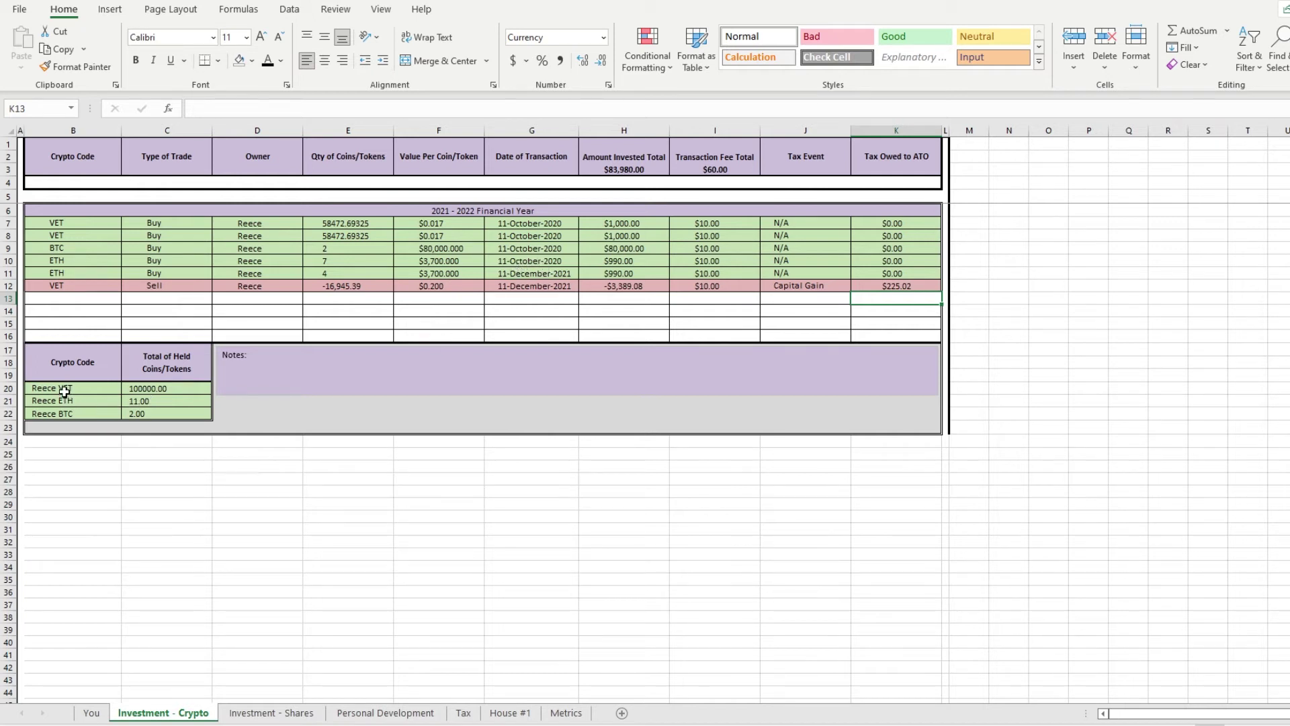
- Extend the sum range in the VET held-coins total's SUMIF formula to E7:E16
left_click(148, 388)
double_click(148, 388)
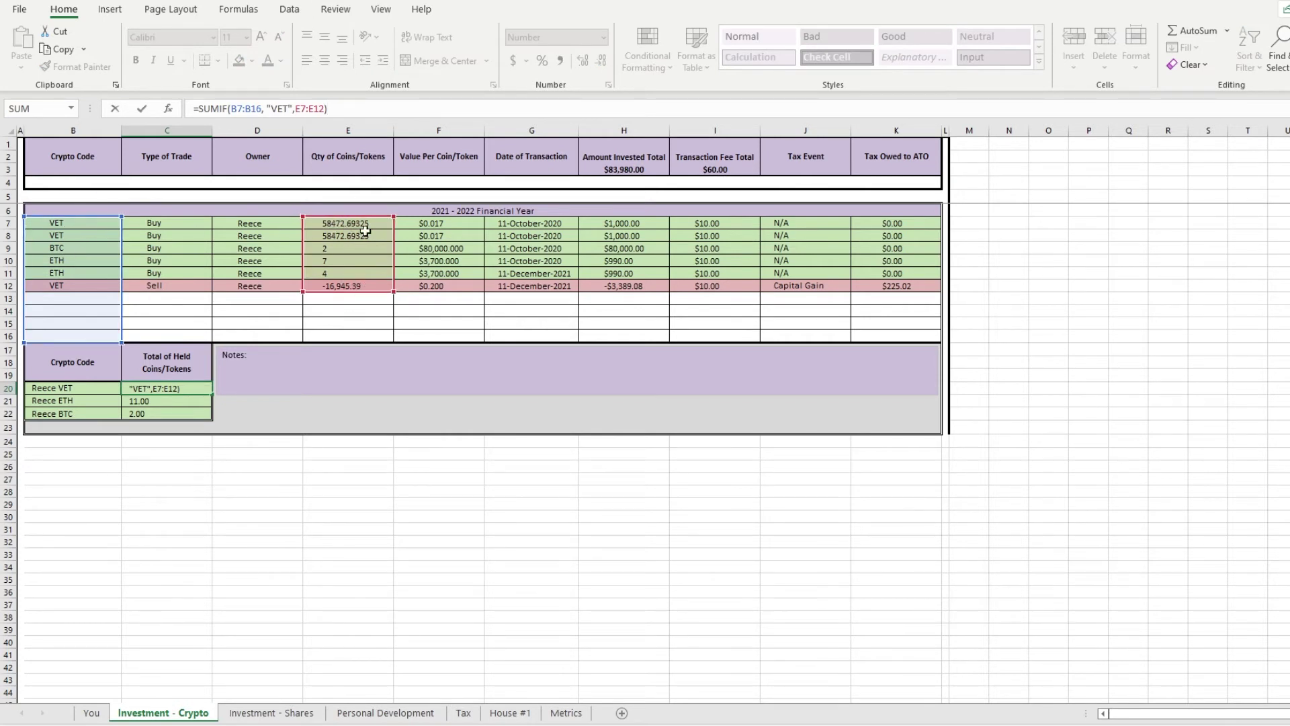
left_click(323, 108)
key("Return")
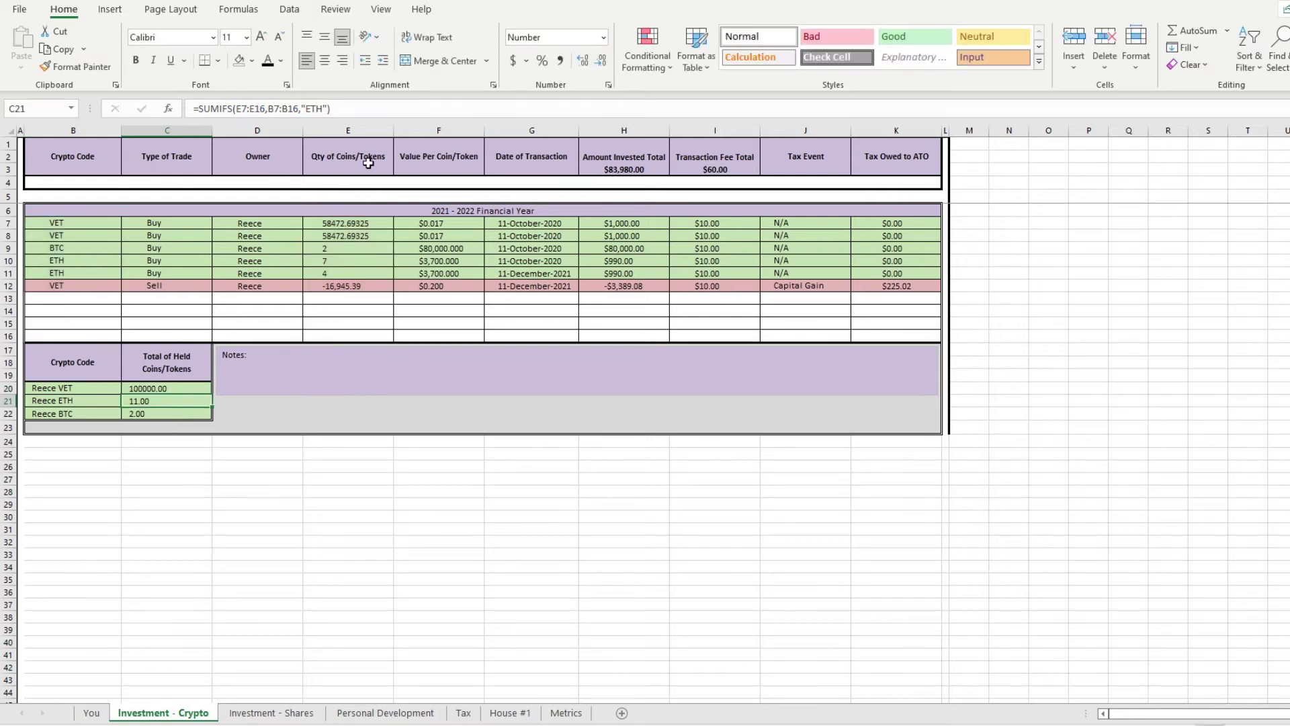
left_click(167, 389)
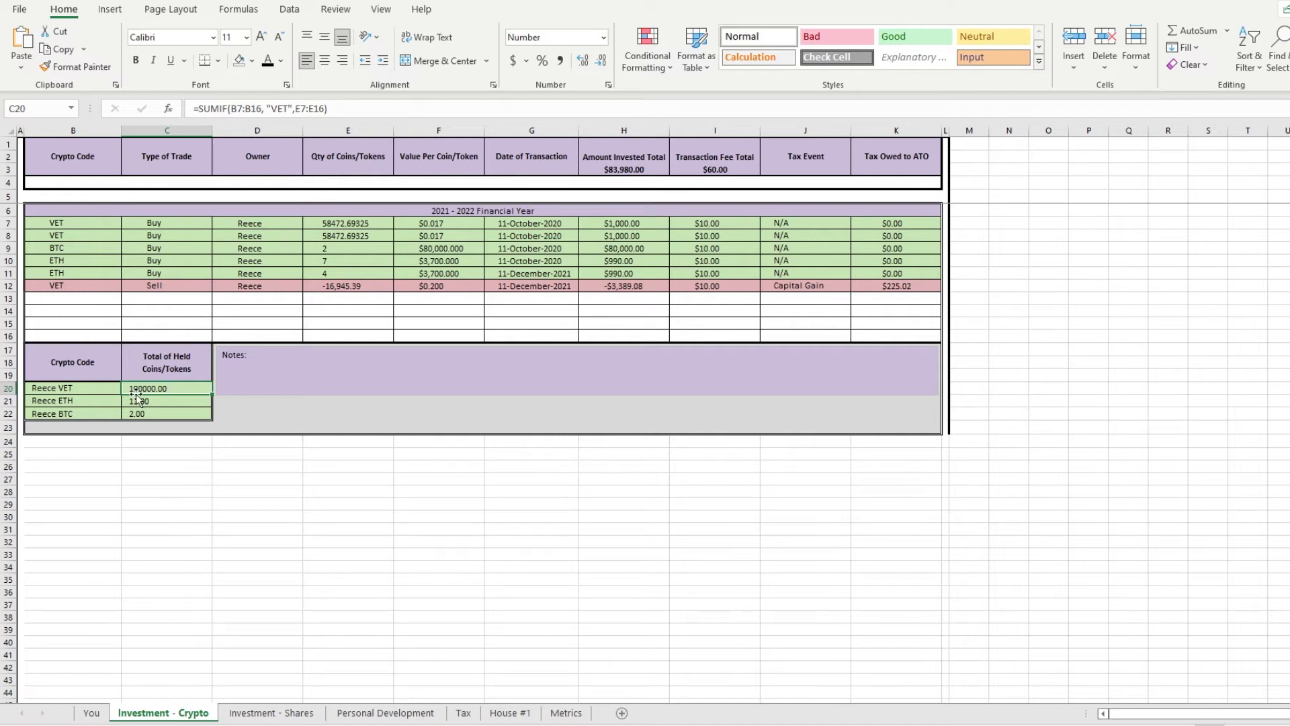
- Compare the quantities in the VET buy and sell rows with the VET held-coins total
left_click_drag(360, 223, 365, 237)
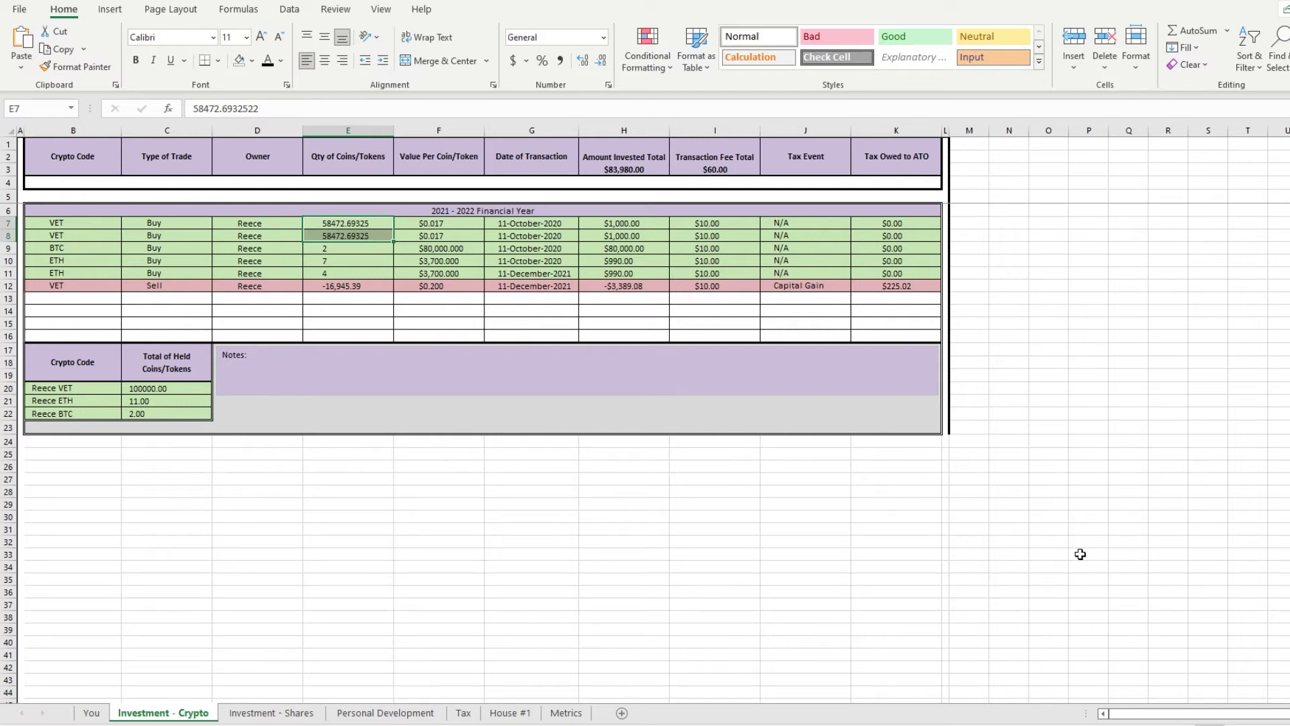
left_click(348, 286)
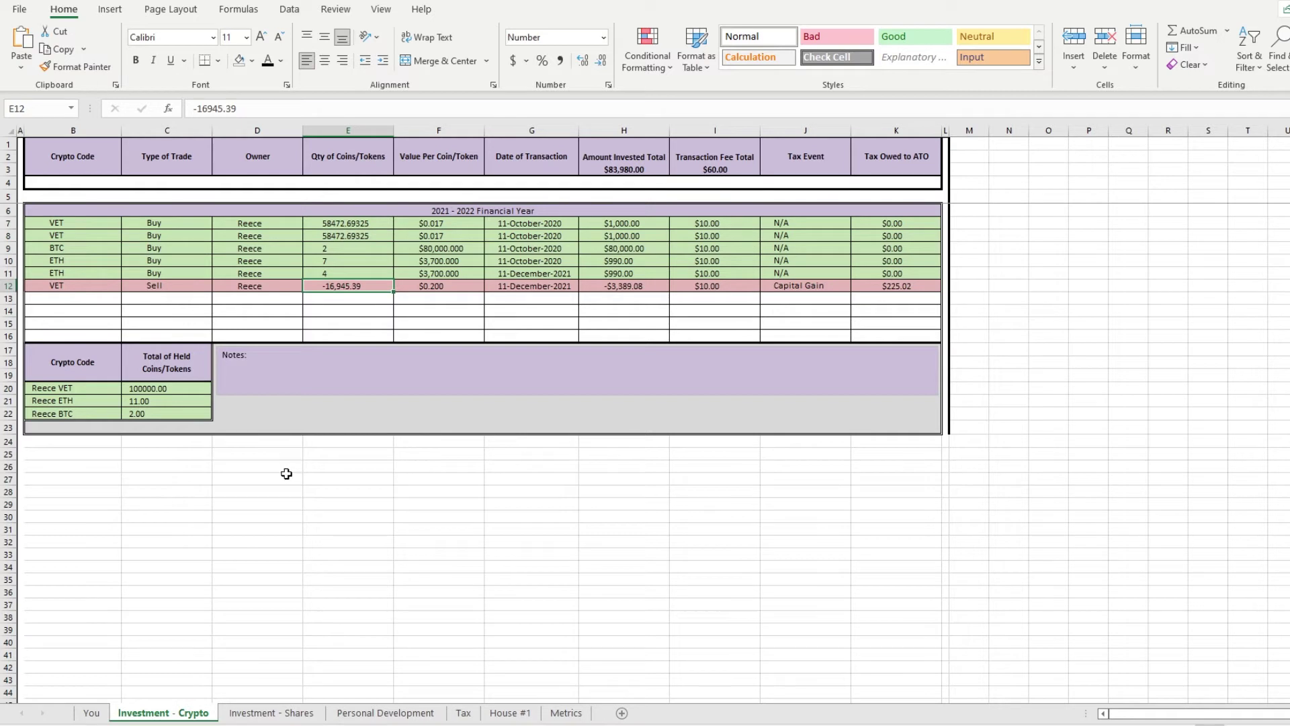
left_click(188, 390)
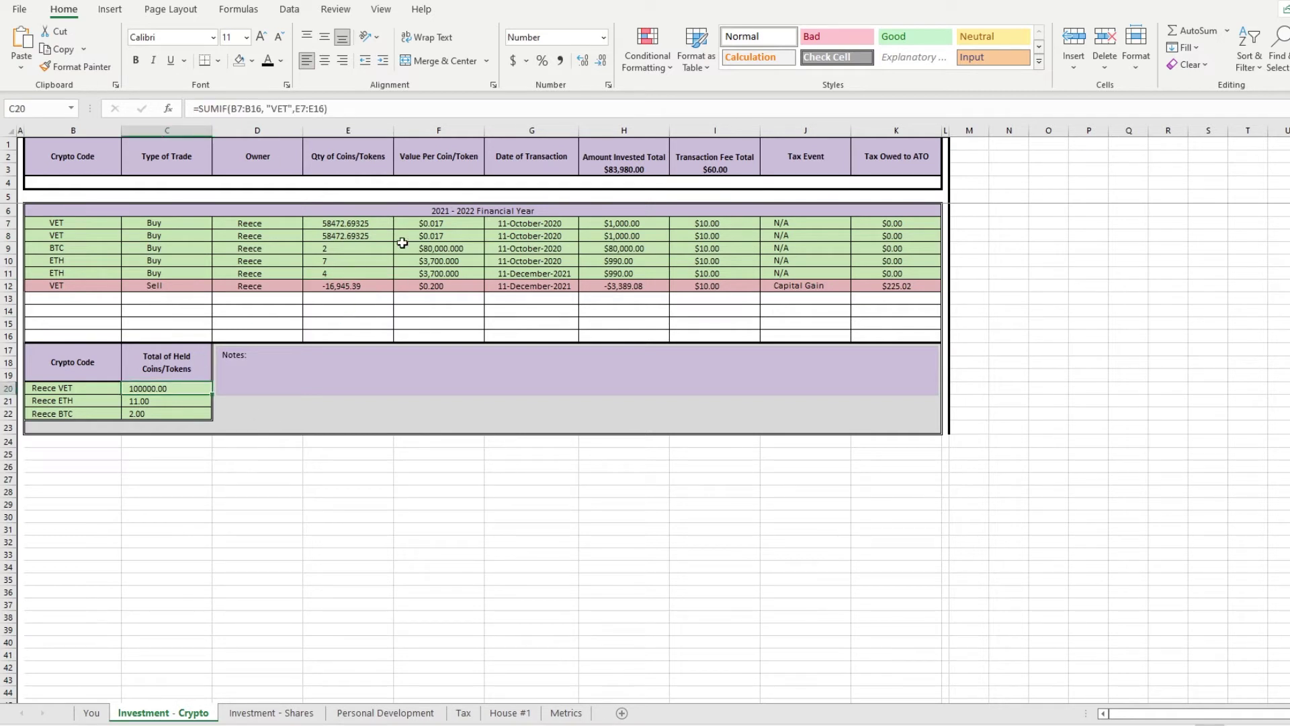
left_click(259, 468)
- Start a transaction in row 13 with crypto code VET and trade type Buy, and fill the row green across all columns
left_click(94, 301)
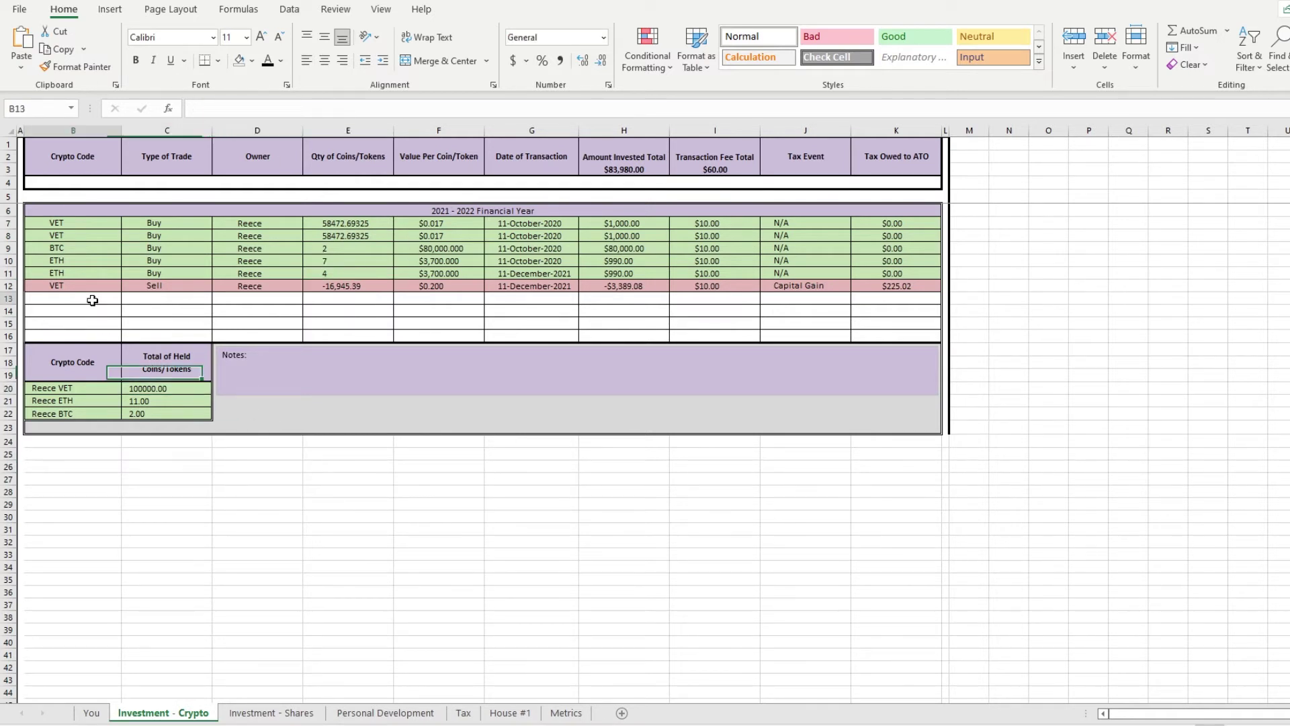
type("Vet")
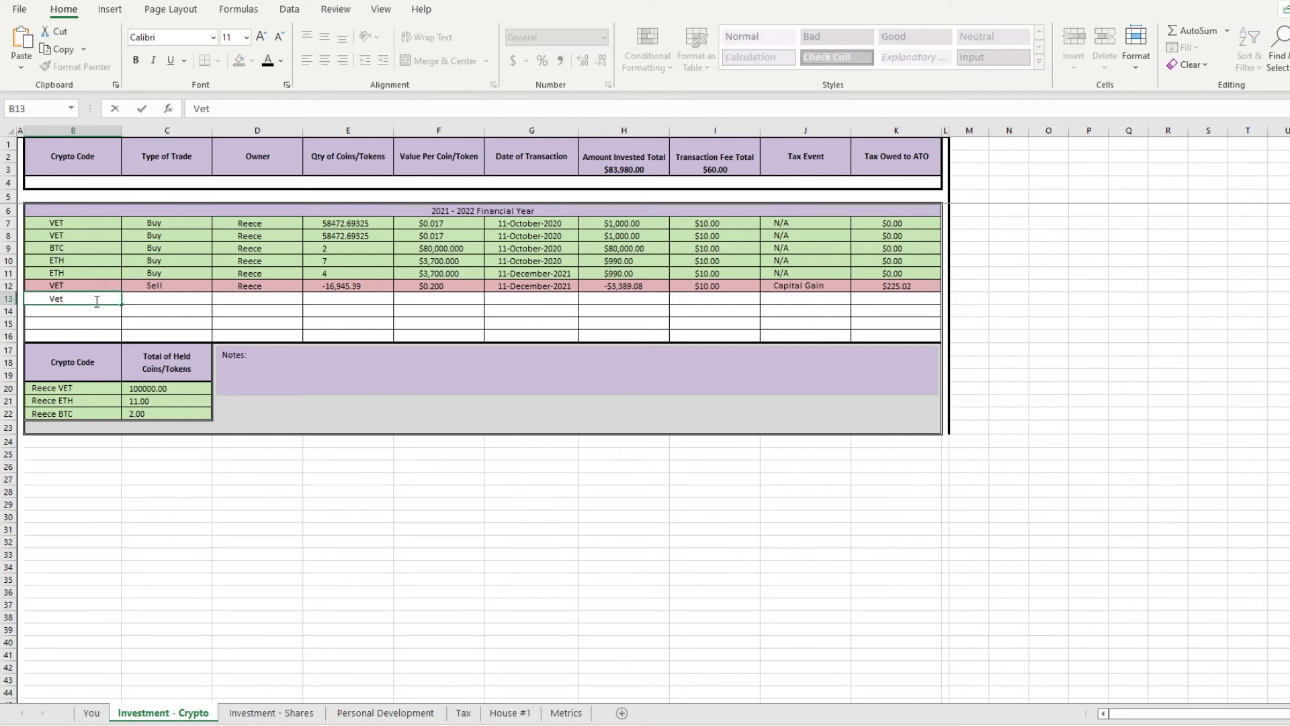
key("Tab")
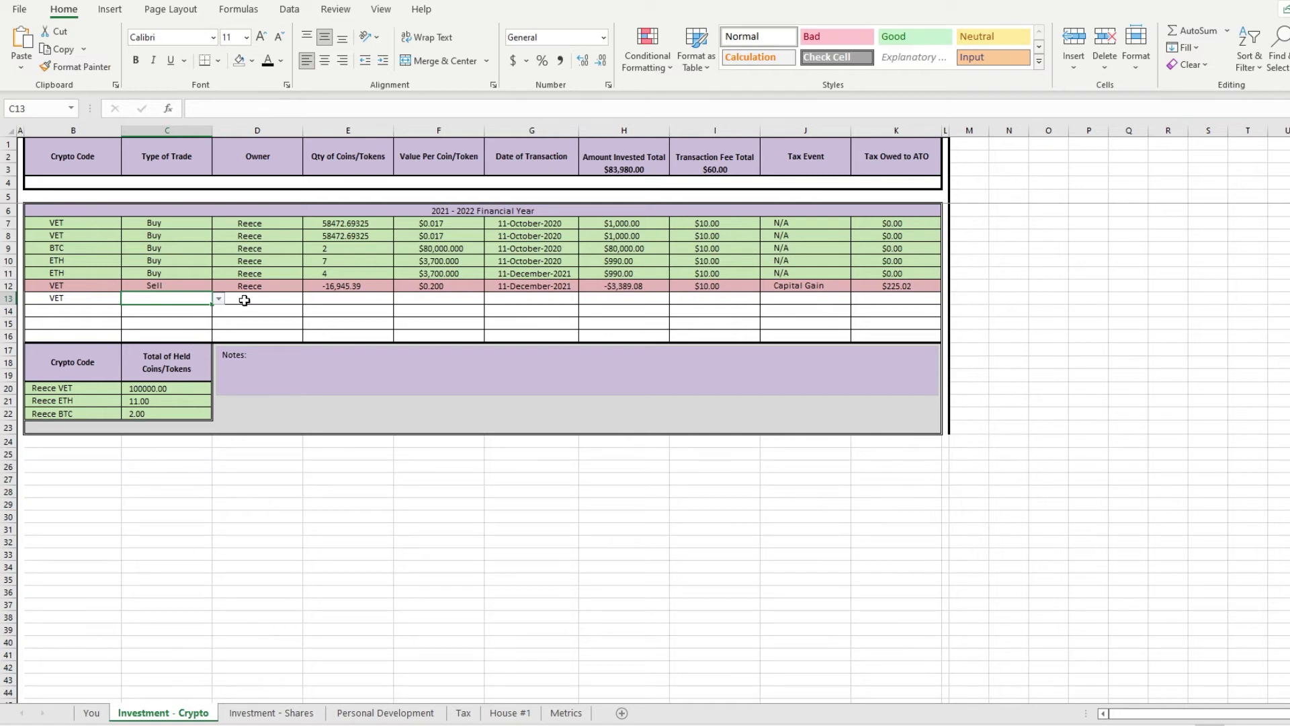
left_click(219, 298)
left_click(203, 309)
left_click(267, 304)
left_click_drag(74, 299, 867, 301)
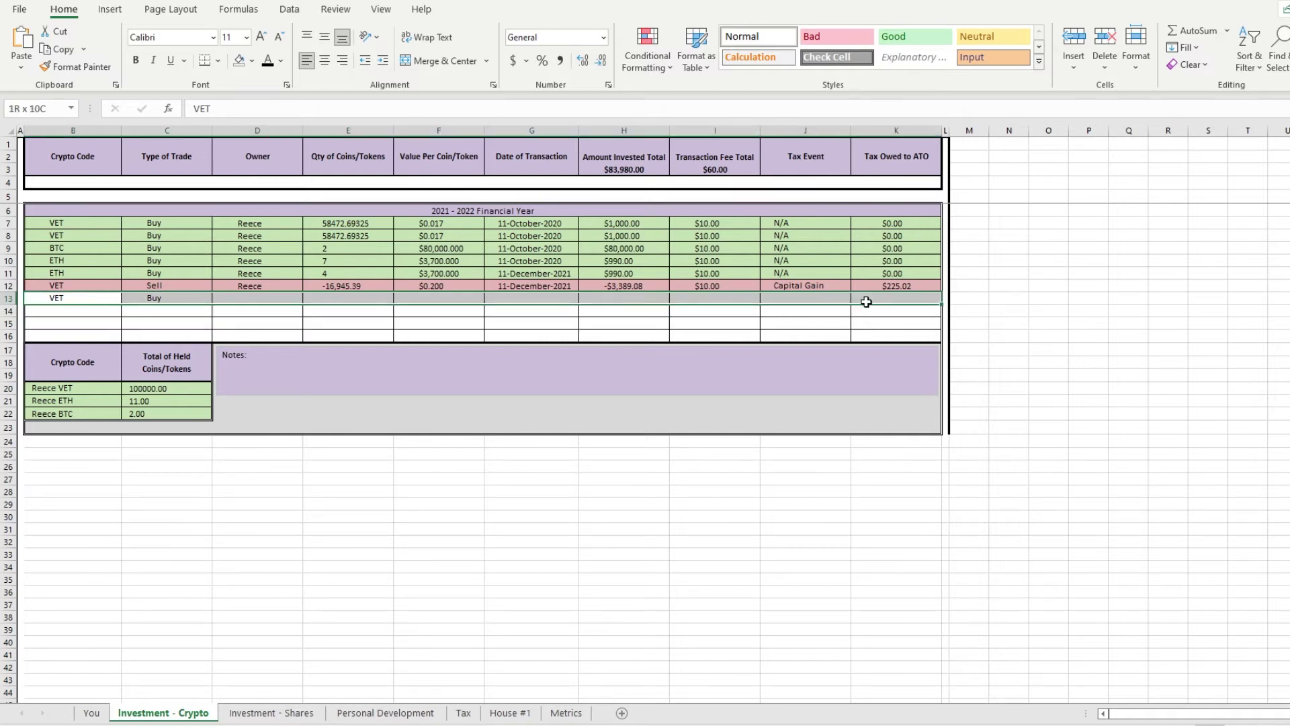
left_click(240, 61)
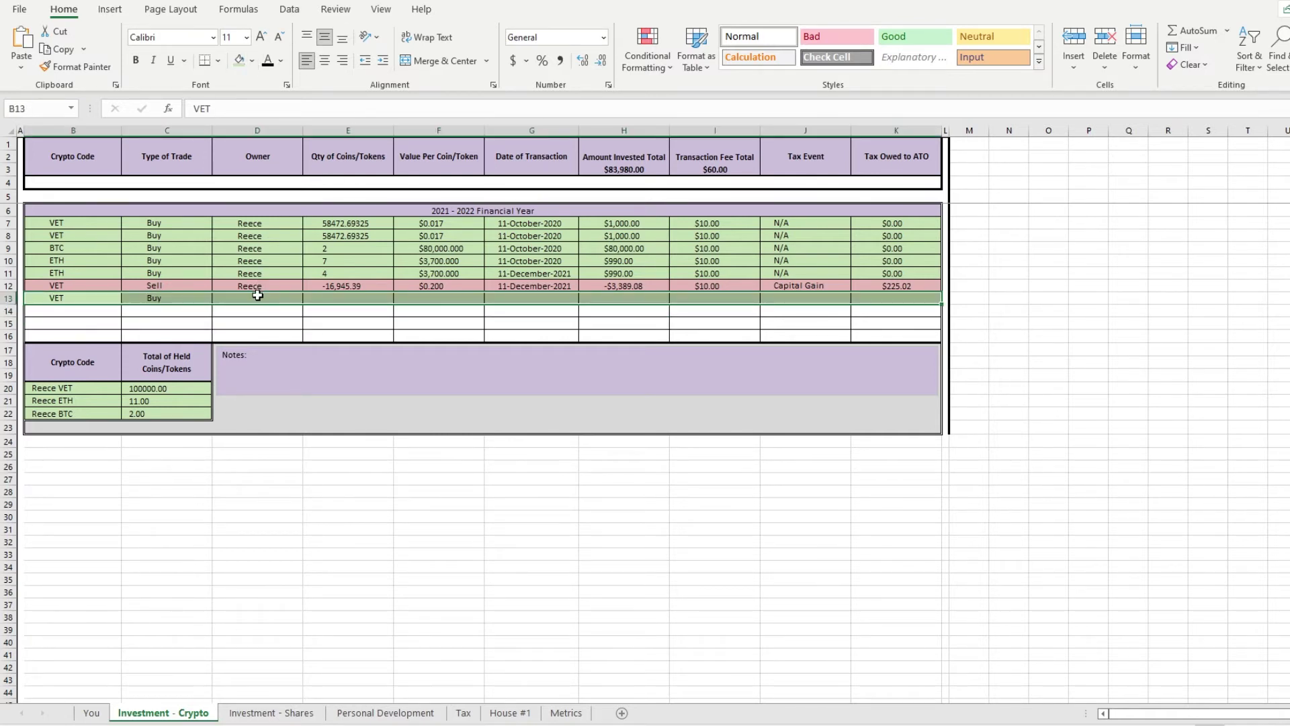
- Enter the owner's name and a quantity of 500,000 coins in the row 13 VET buy entry
left_click(288, 298)
type("Reece")
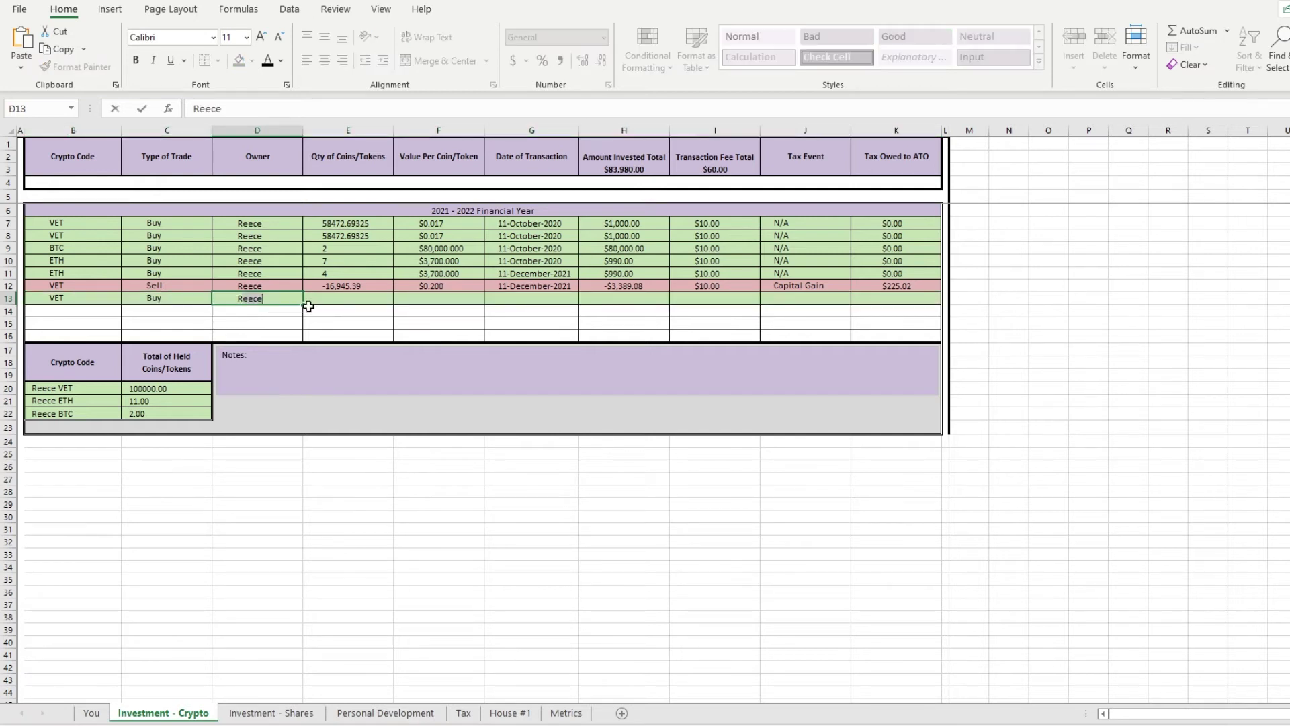
left_click(351, 300)
type("500")
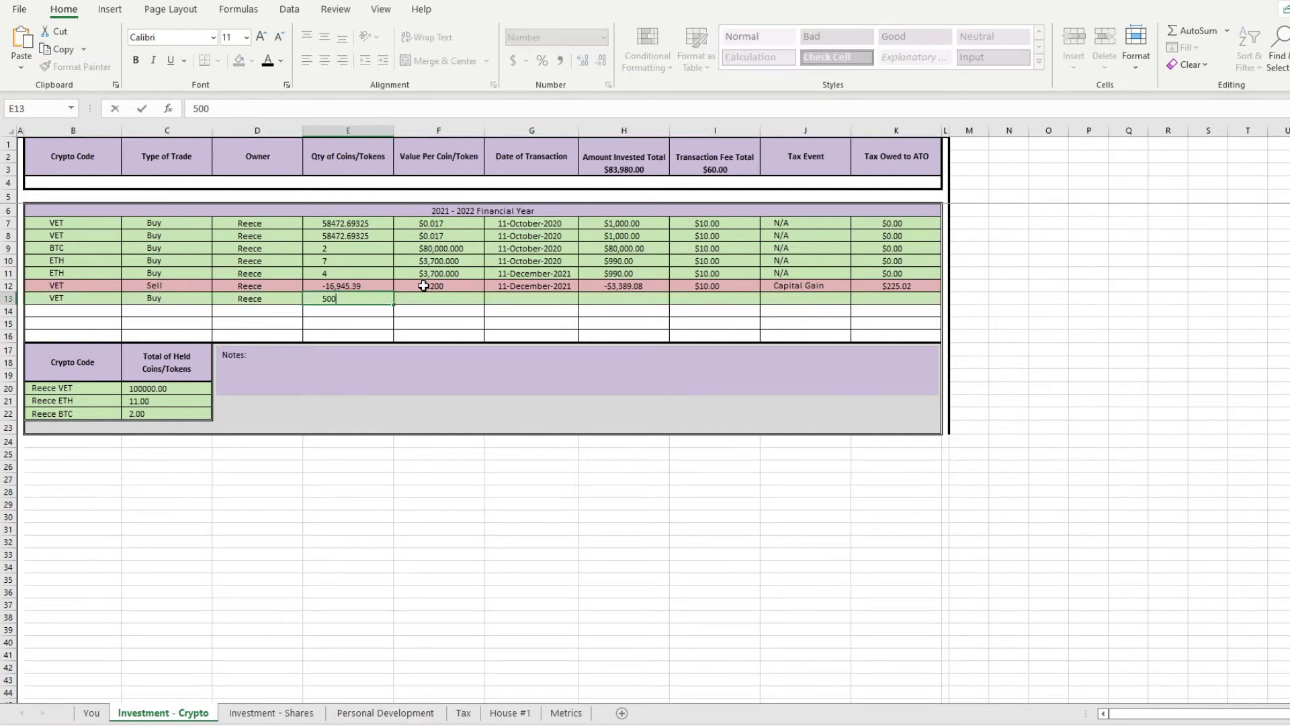
key("Return")
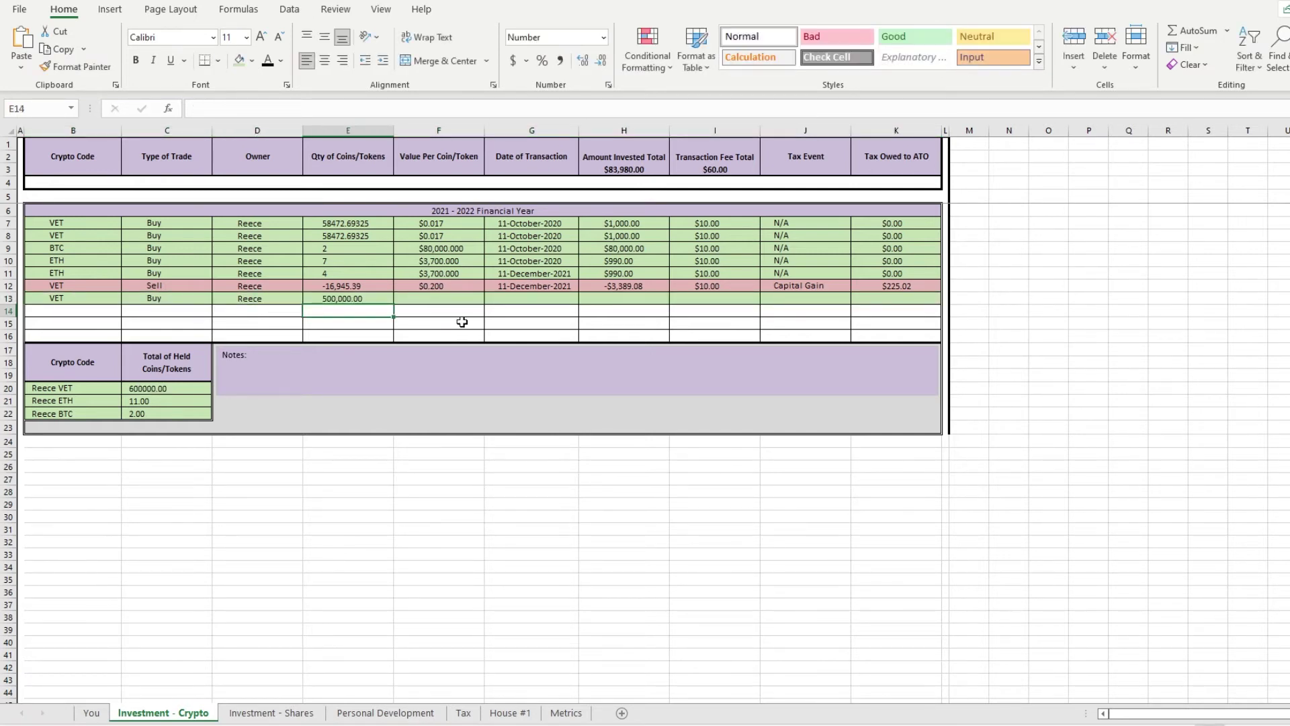
- Inspect the cell ranges used by the VET held-coins total's SUMIF formula
left_click(161, 389)
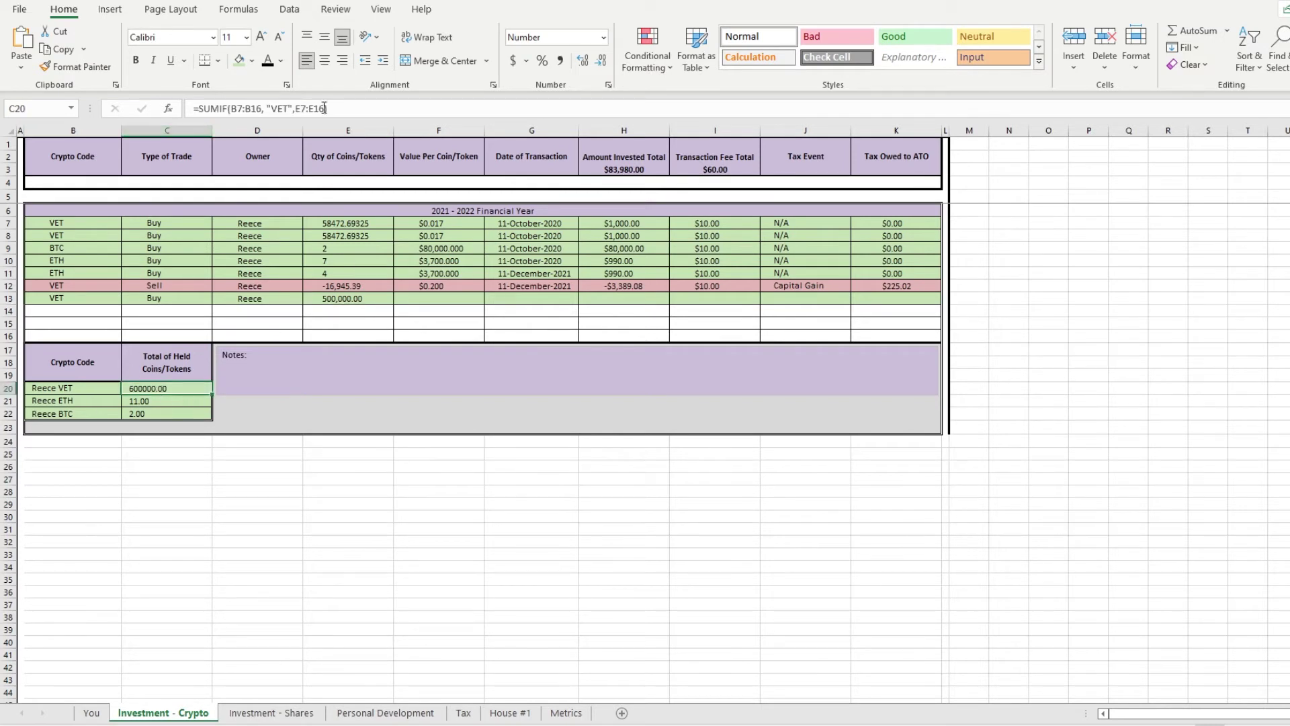
left_click(364, 109)
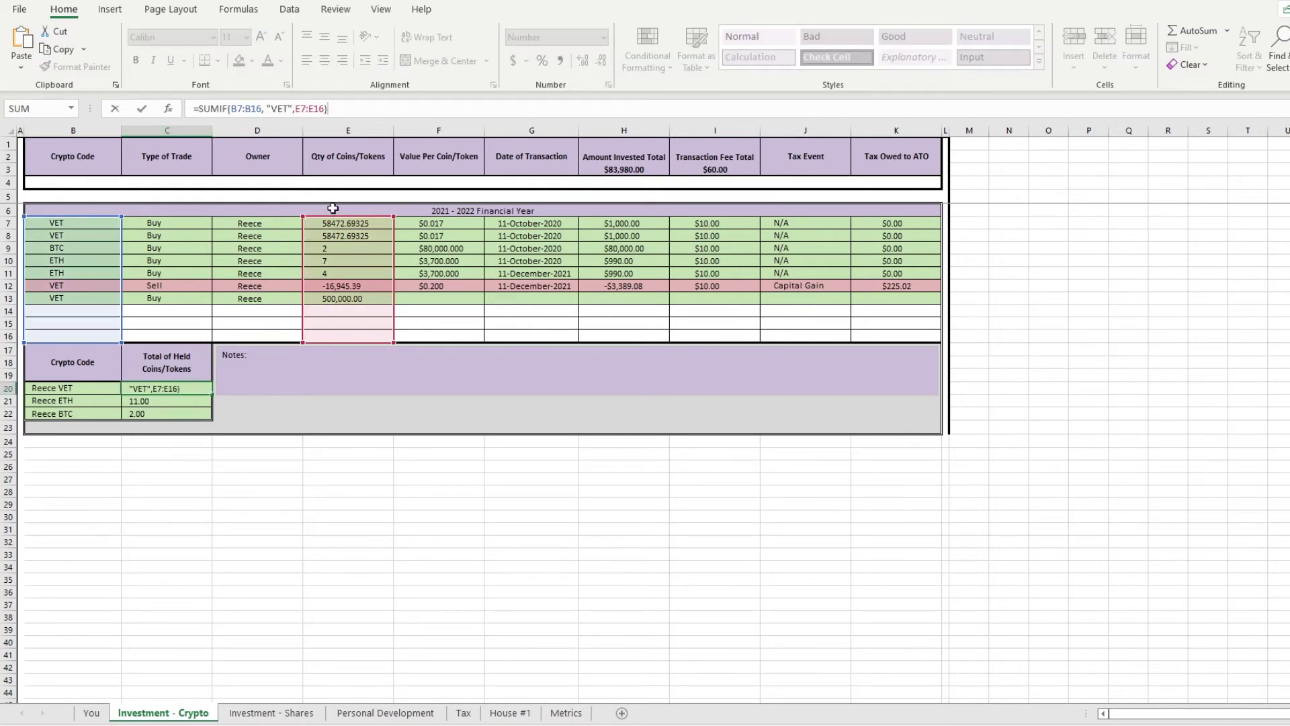
left_click(437, 321)
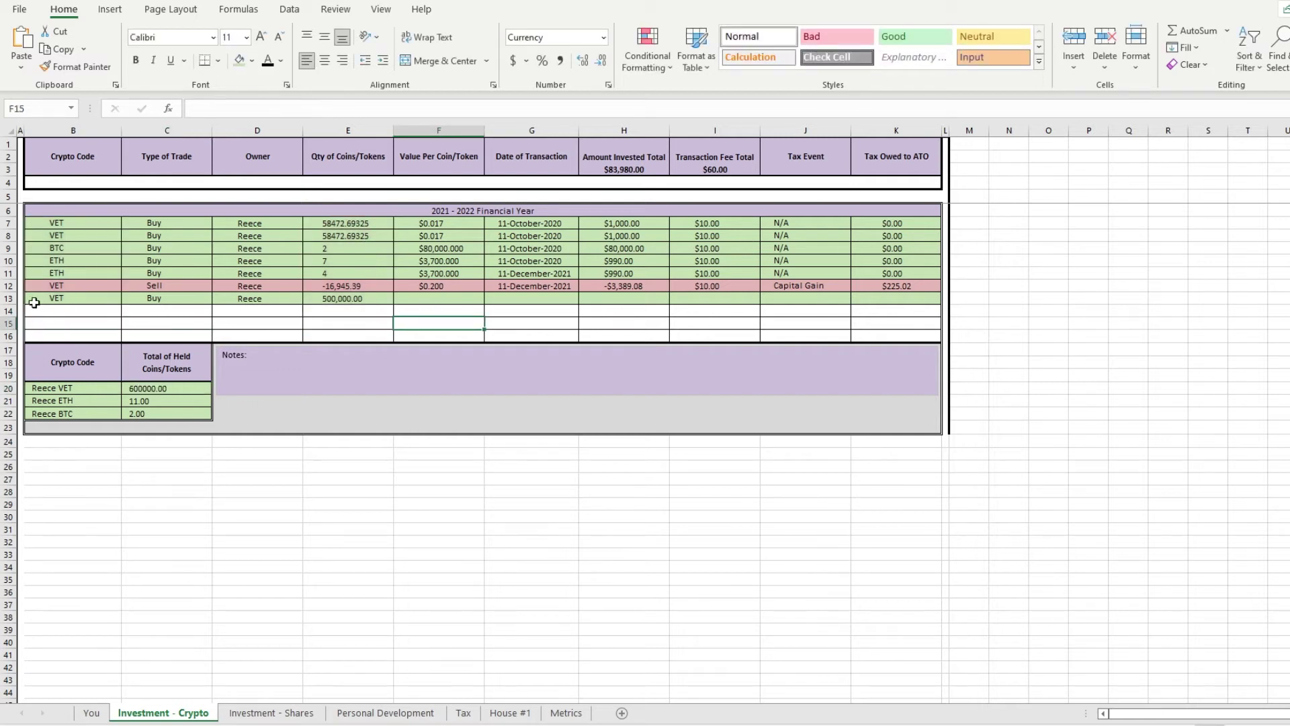
- Insert three blank rows at row 15 of the crypto transaction table
left_click(7, 321)
key("ctrl+plus")
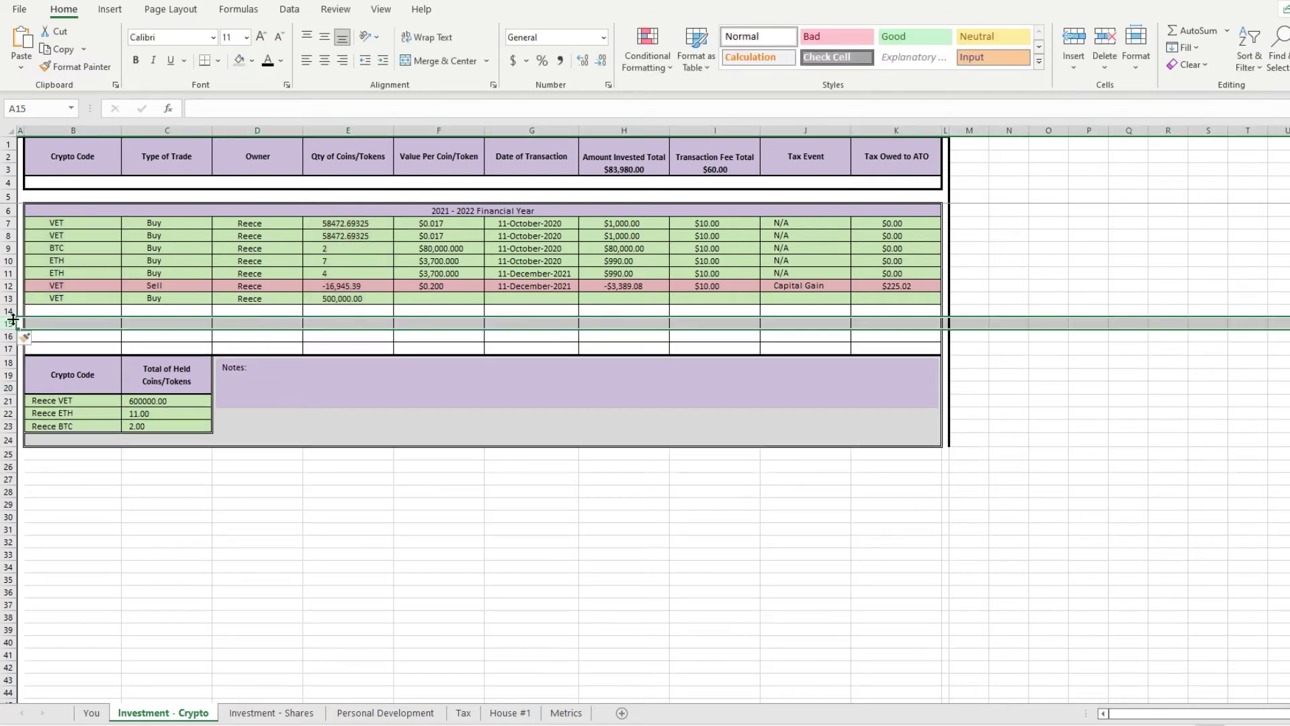
key("ctrl+plus")
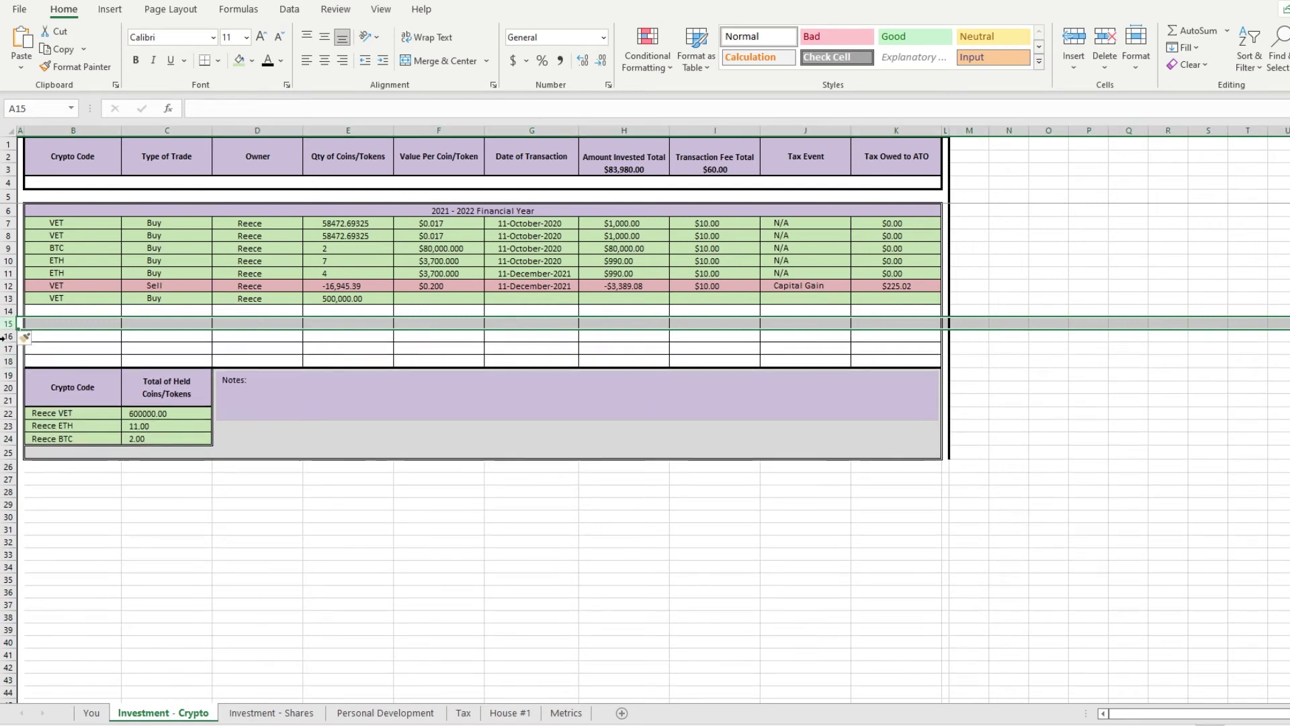
key("ctrl+plus")
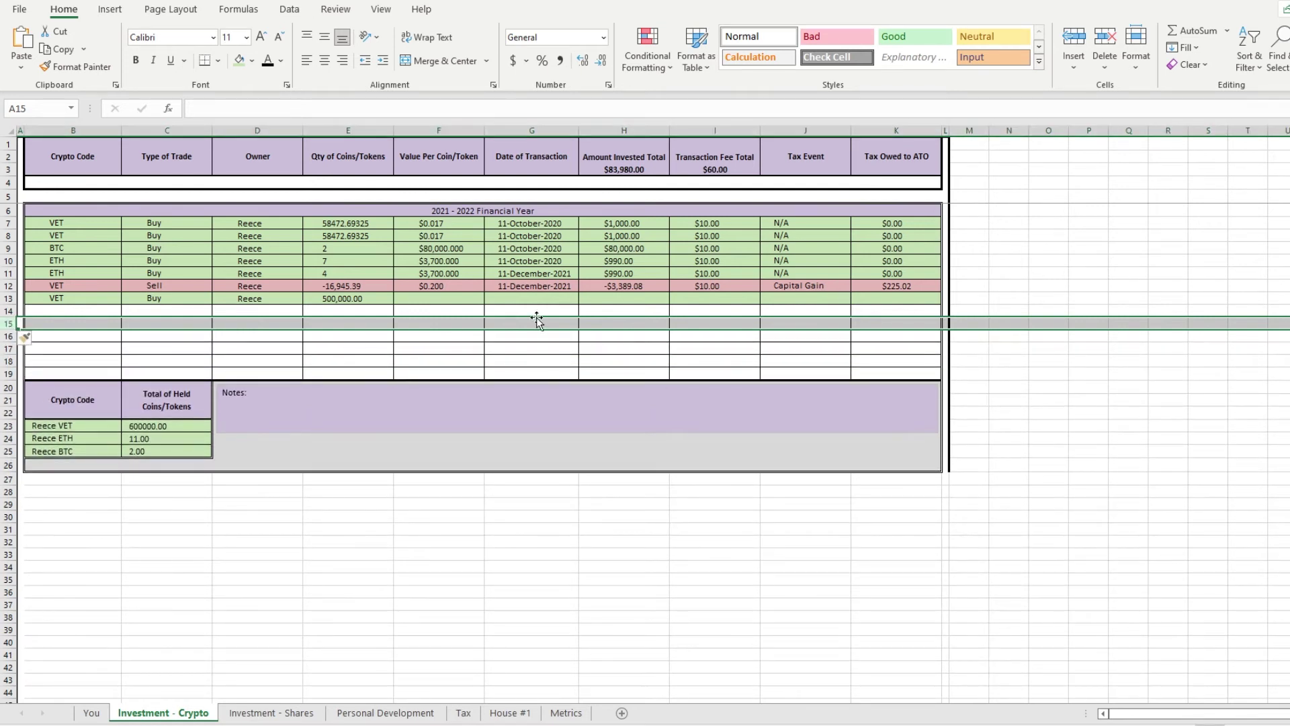
left_click(900, 360)
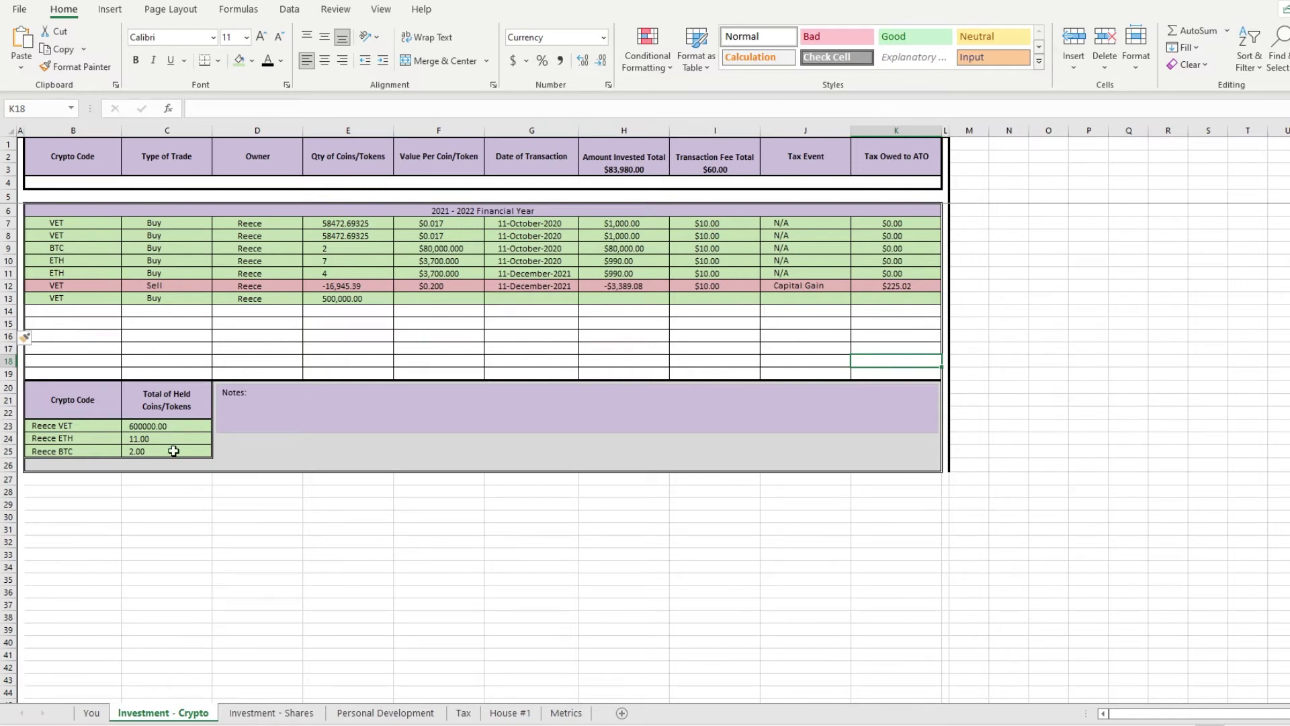
- Insert a blank row above the BTC row in the held-coins table and check the ETH total's formula
left_click(8, 450)
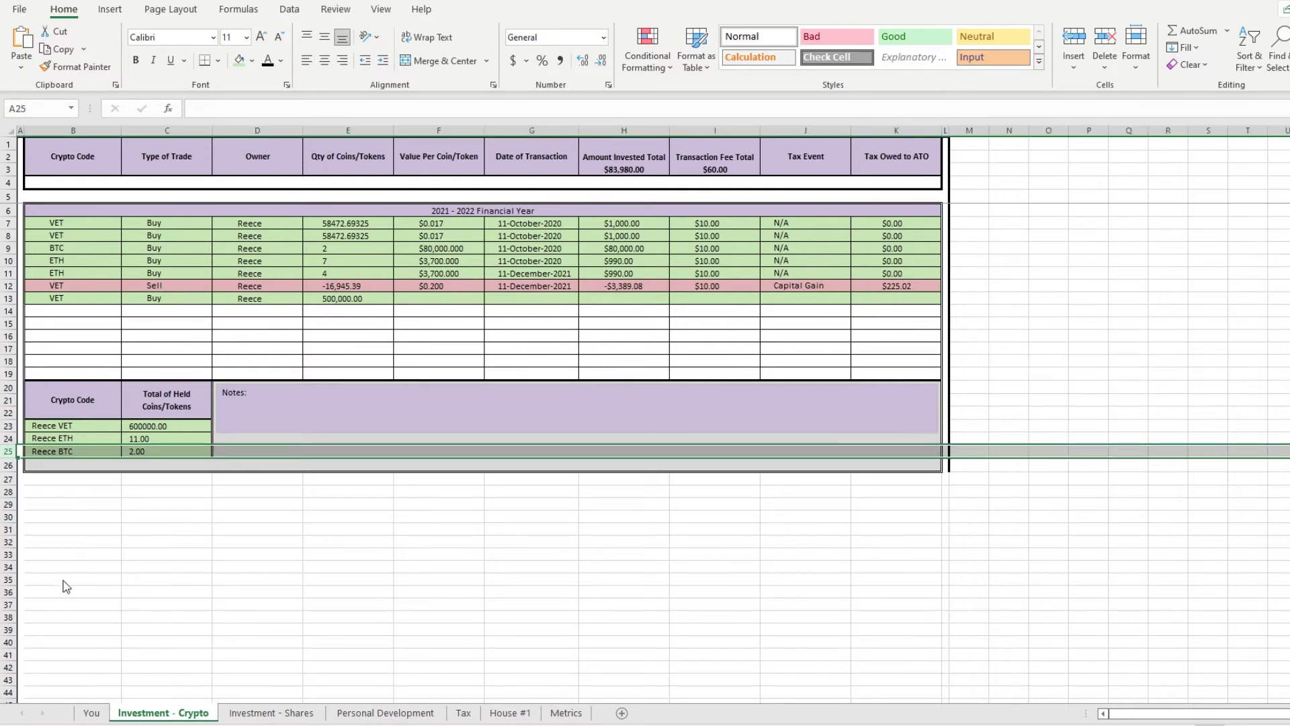
key("ctrl+shift+equal")
left_click(35, 451)
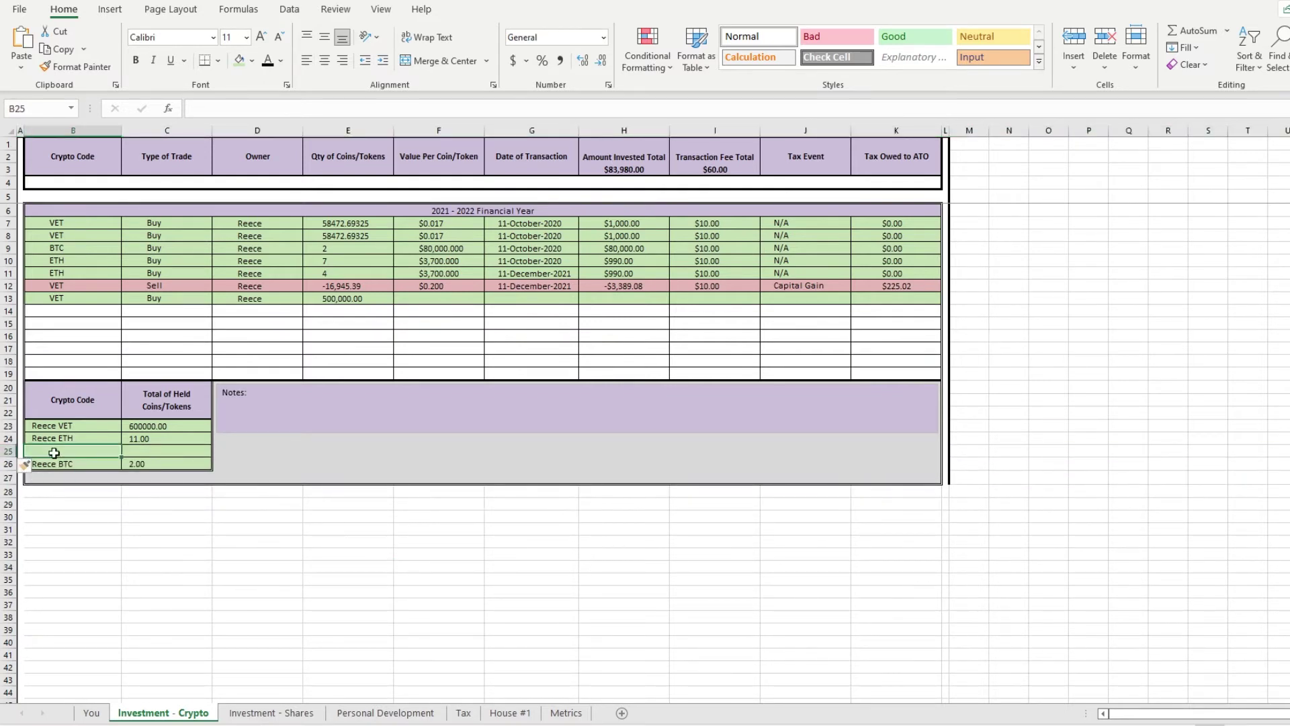
left_click(162, 438)
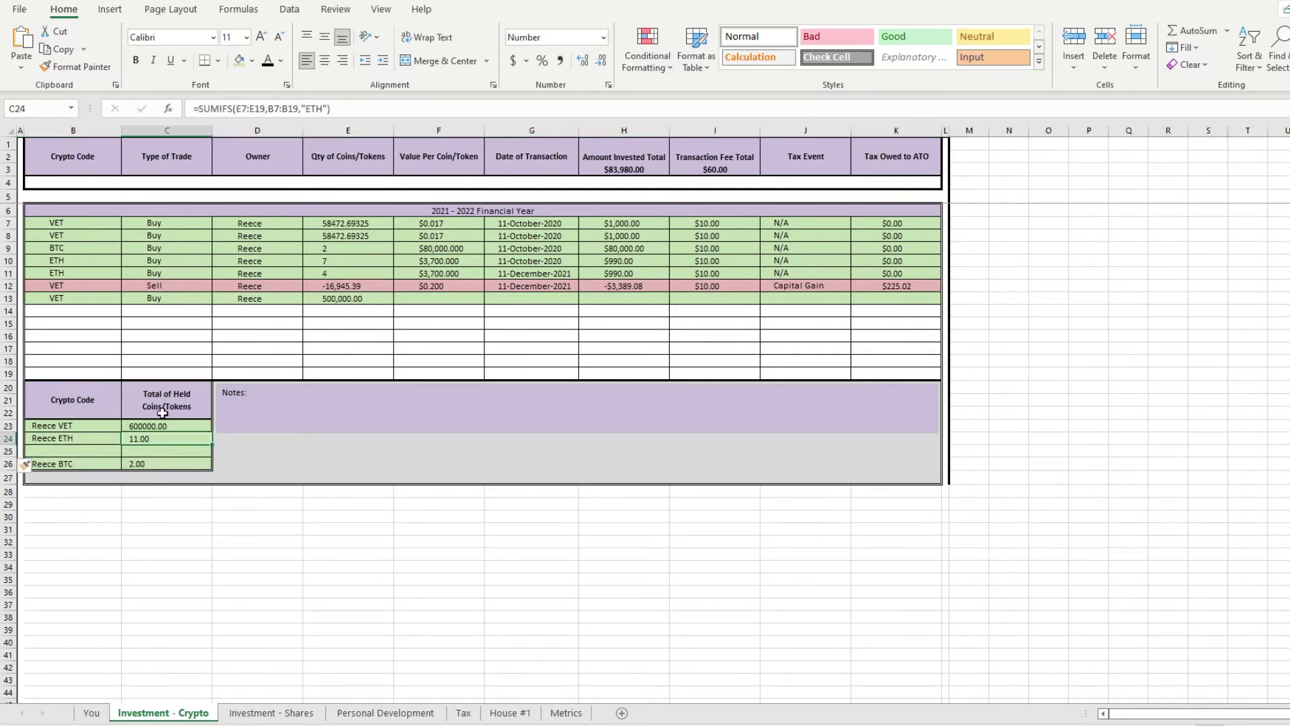
left_click(304, 112)
- Enter BREAD as the crypto code in B15 and label the blank held-coins row with the owner's name and Bread
left_click(107, 329)
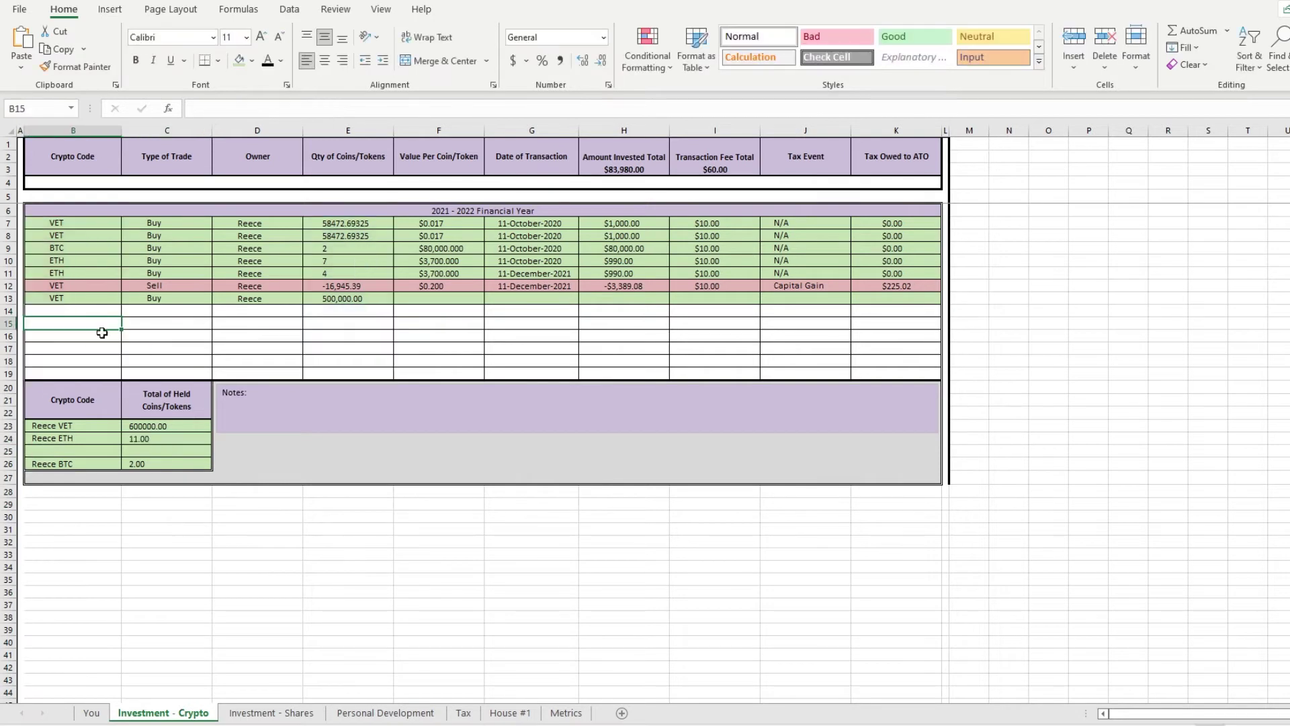
type("BREAD")
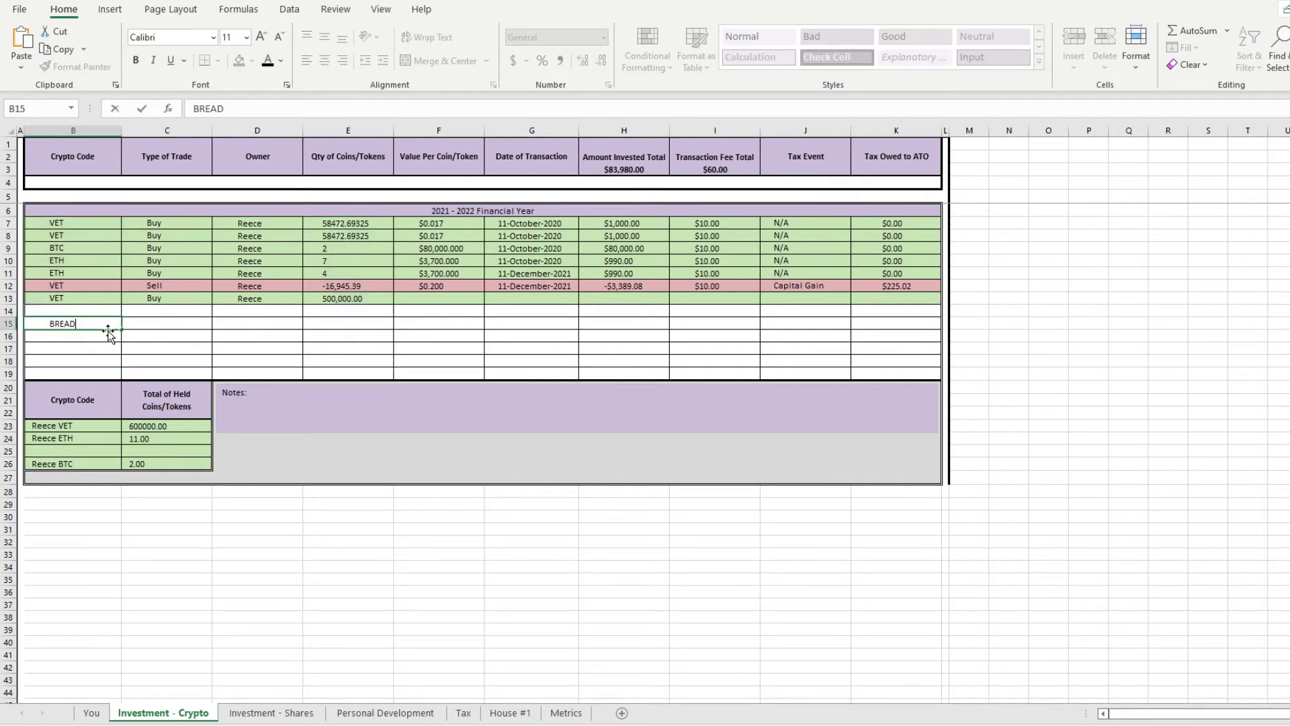
key("Return")
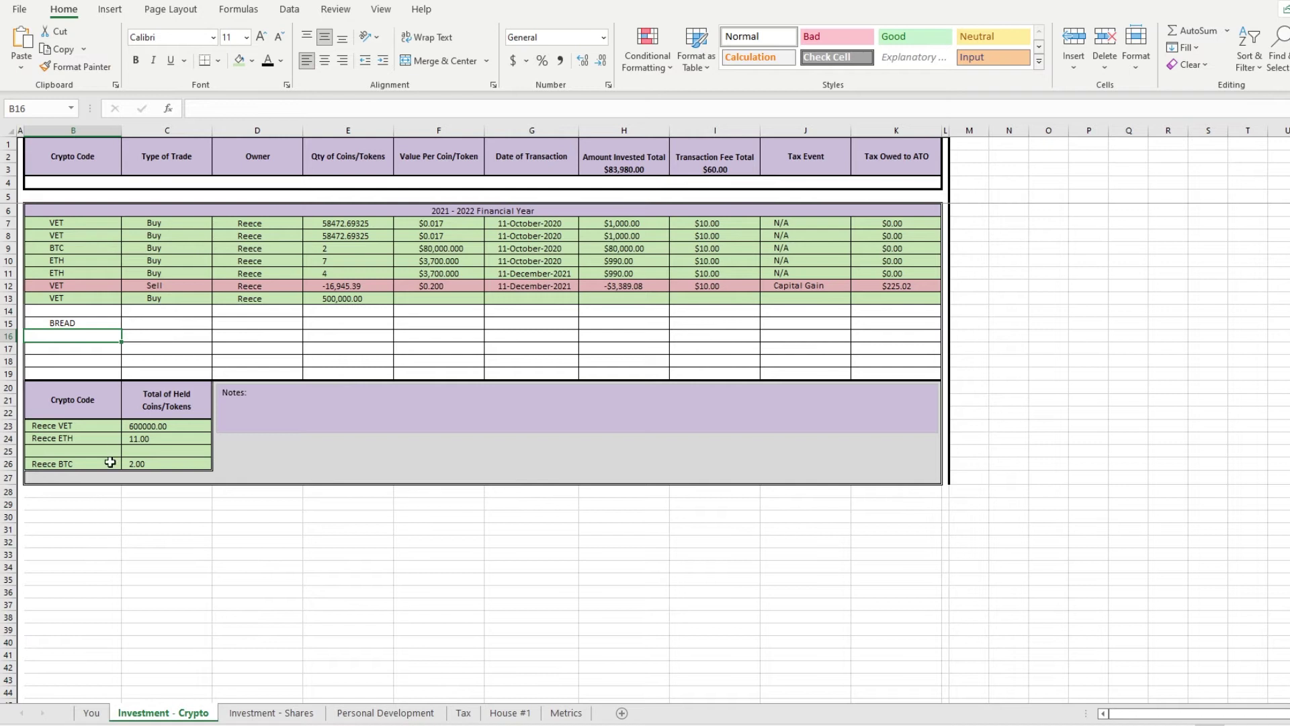
left_click(78, 449)
type("Reece Bread")
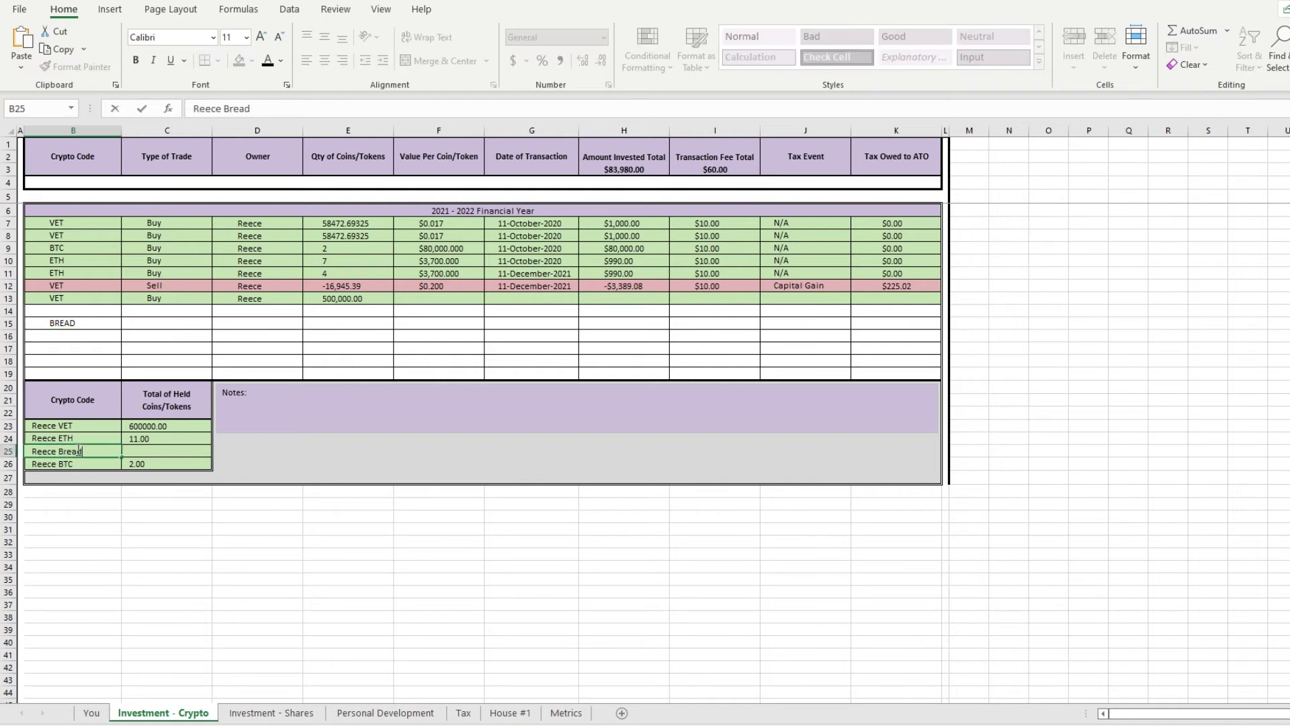
key("Tab")
- Enter the formula =SUMIFS(E7:E19,B7:B19,"BREAD") as the Bread total in C25, reusing the ETH total's formula
left_click(168, 438)
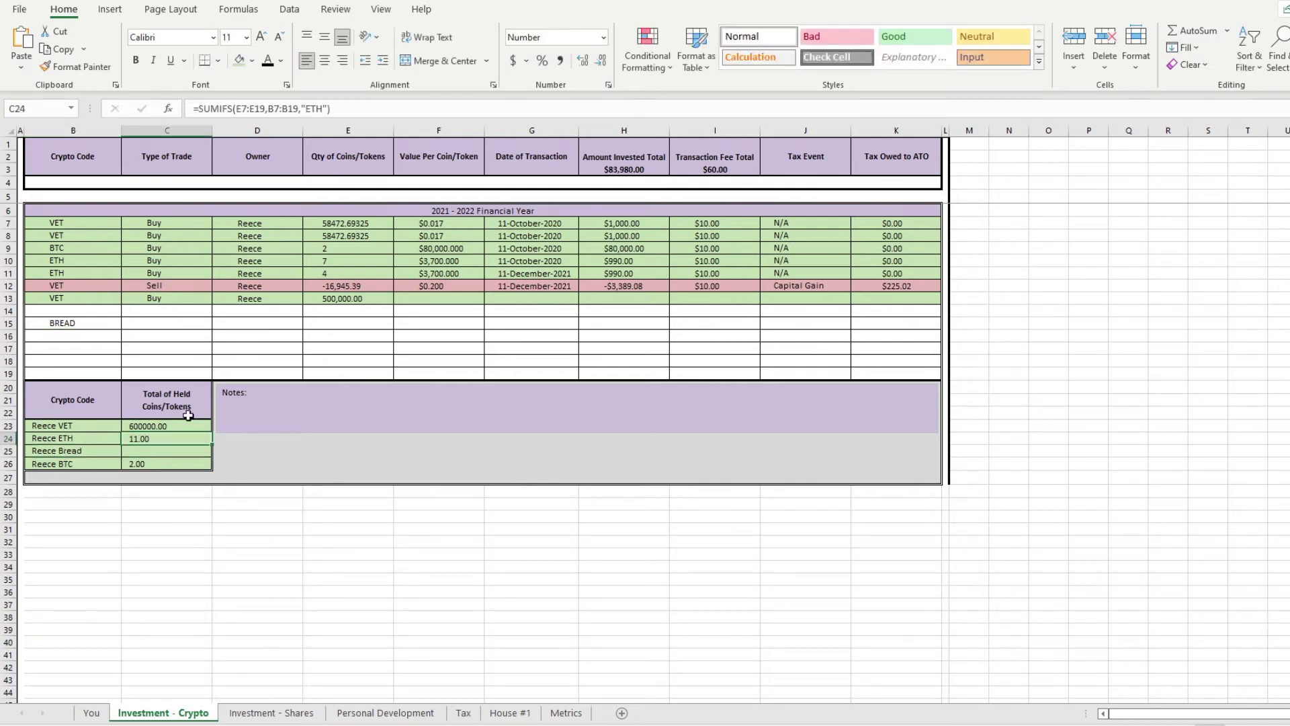
left_click_drag(373, 108, 267, 108)
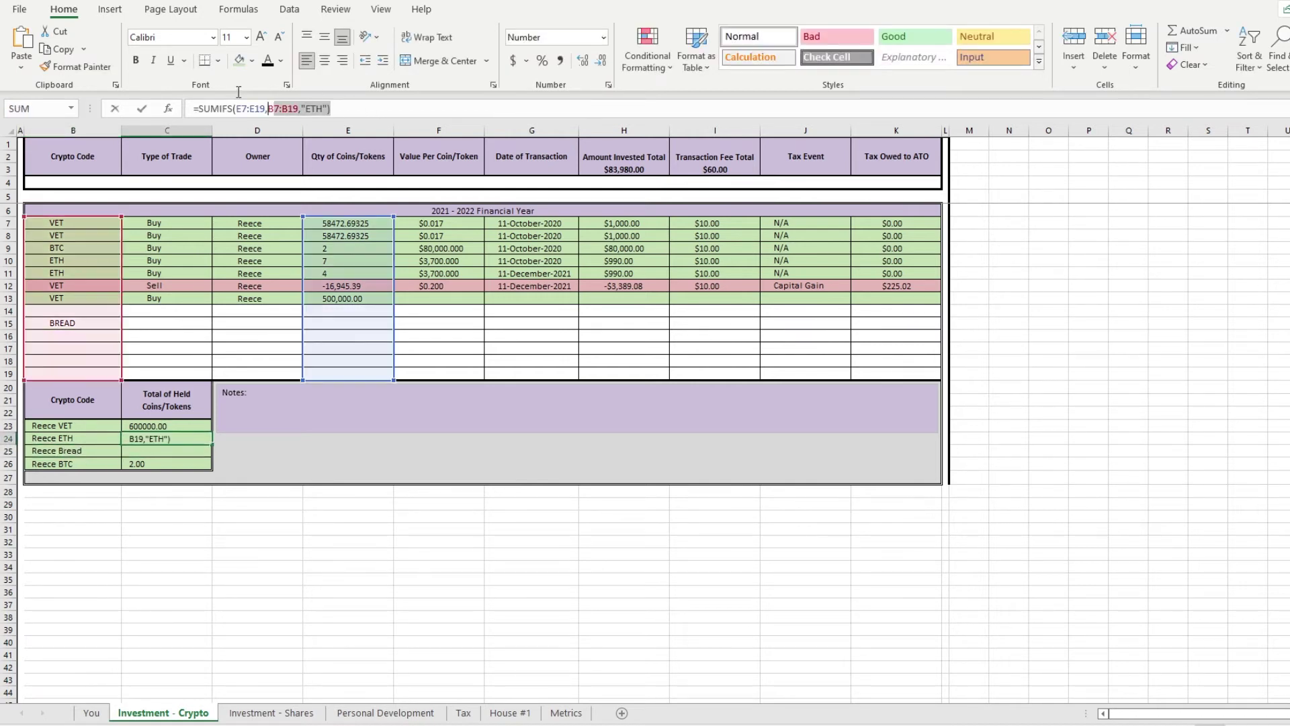
key("Escape")
left_click(167, 451)
left_click(314, 108)
type("=SUMIFS(E7:E19,B7:B19,\"ETH\")")
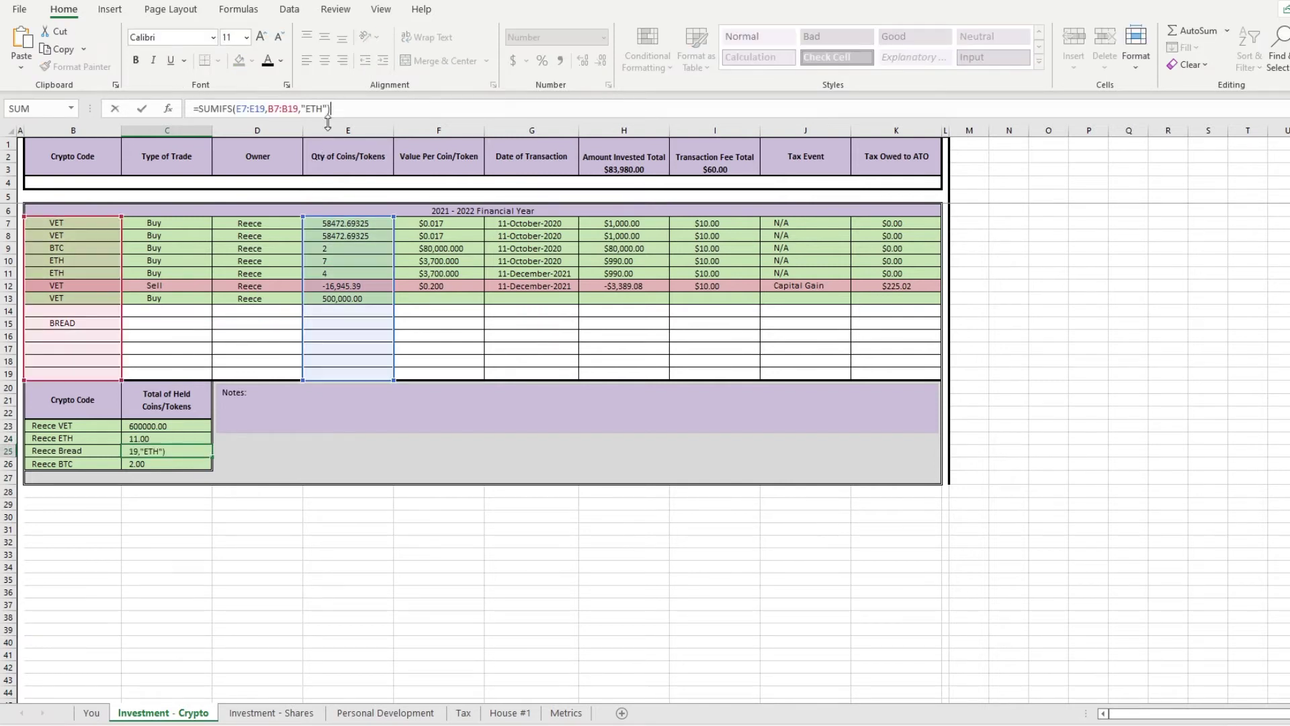
left_click_drag(305, 109, 322, 110)
type("BREAD")
left_click(210, 328)
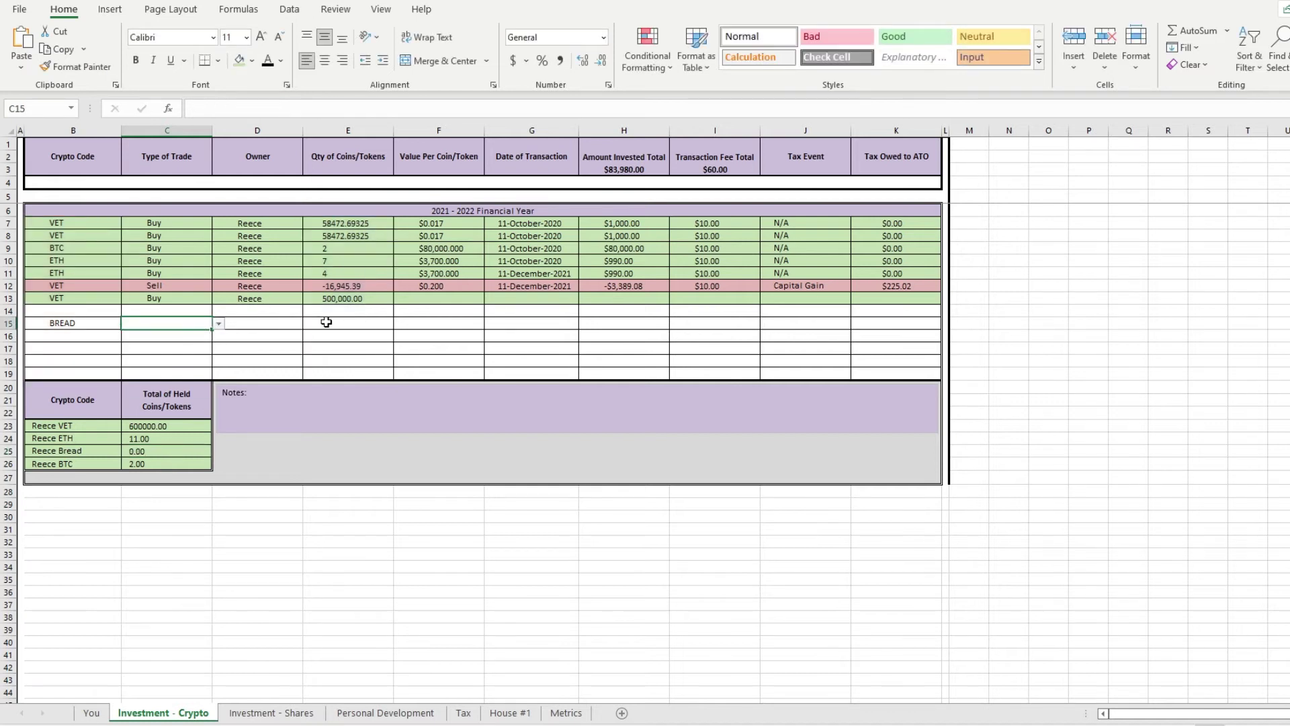
- Set the BREAD transaction's type of trade to Buy and its quantity to 500 in row 15
left_click(218, 323)
left_click(198, 337)
left_click(337, 321)
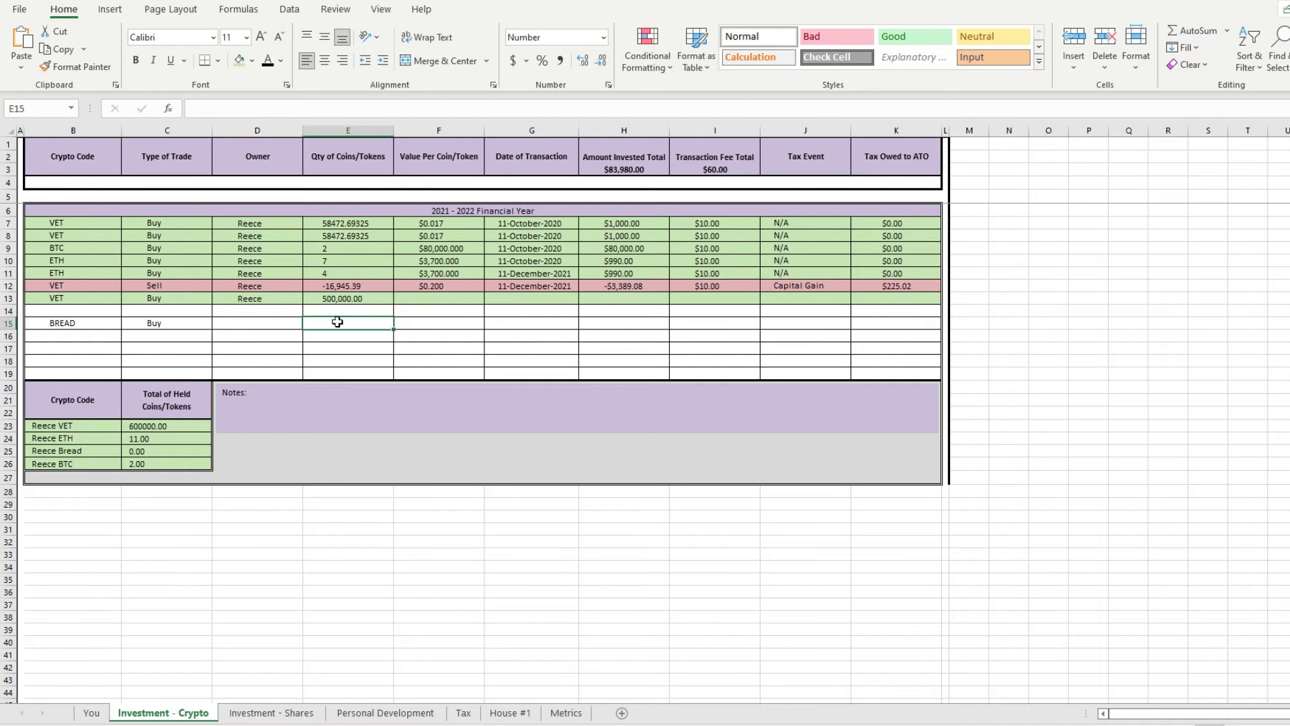
type("500")
key("Return")
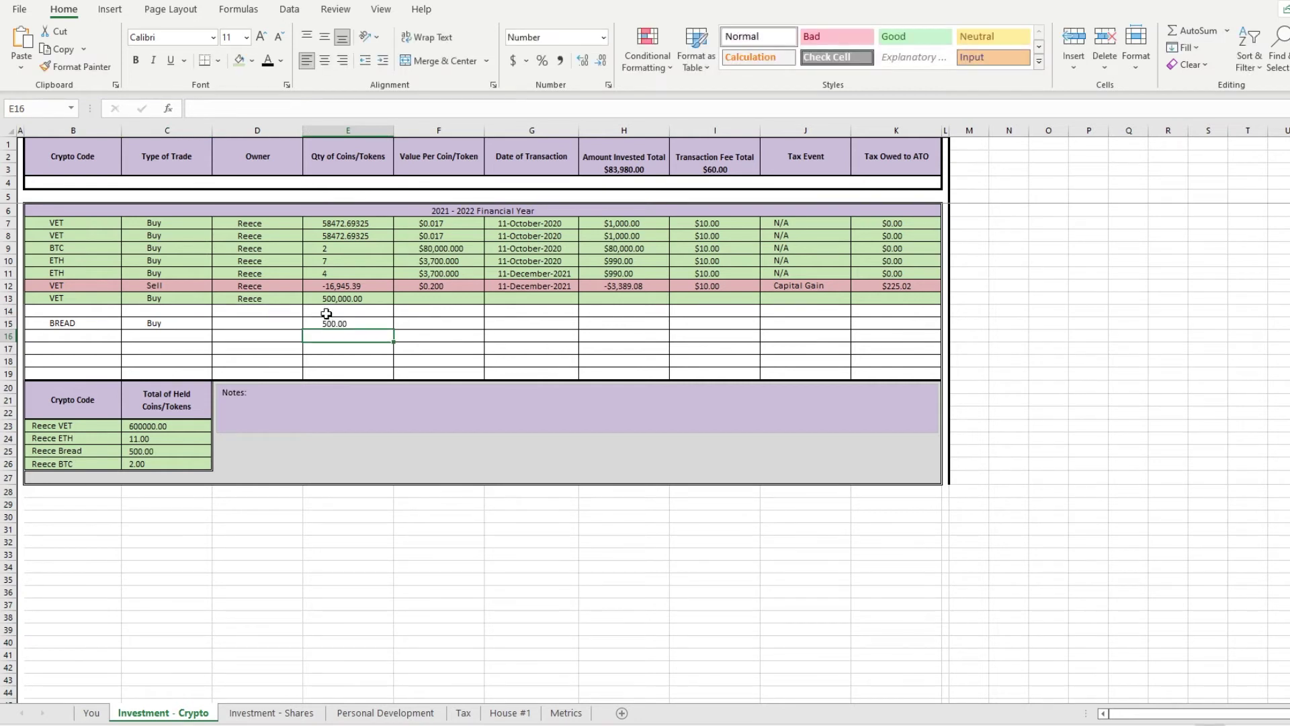
- Check the coin-code criterion in the Bread total's formula and review the remaining cells of the BREAD transaction row
left_click(165, 447)
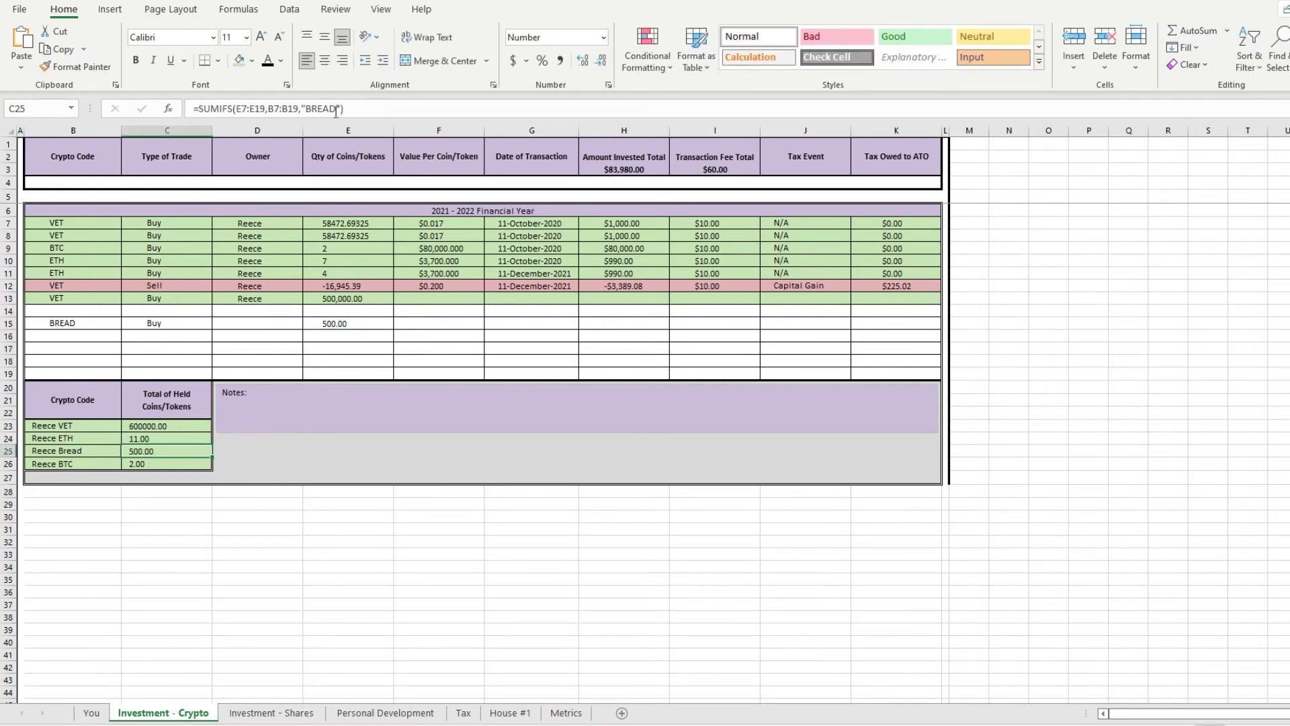
left_click_drag(336, 111, 311, 109)
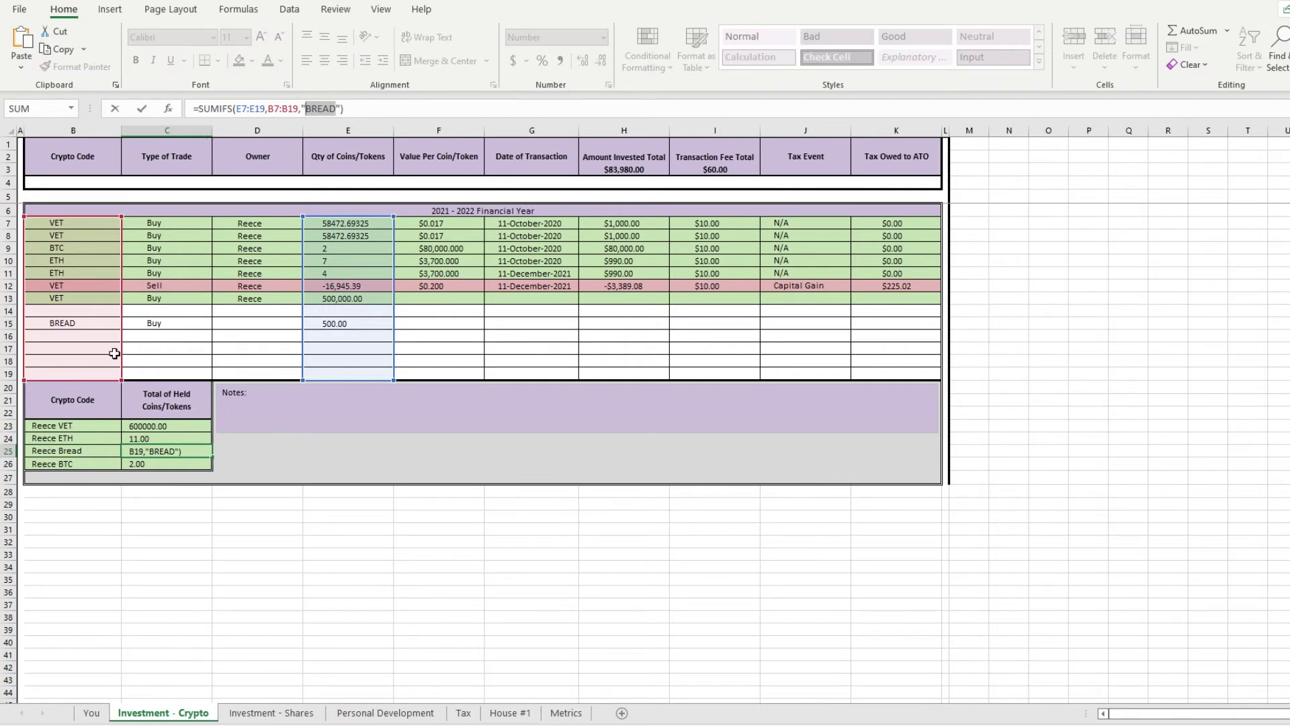
left_click(531, 567)
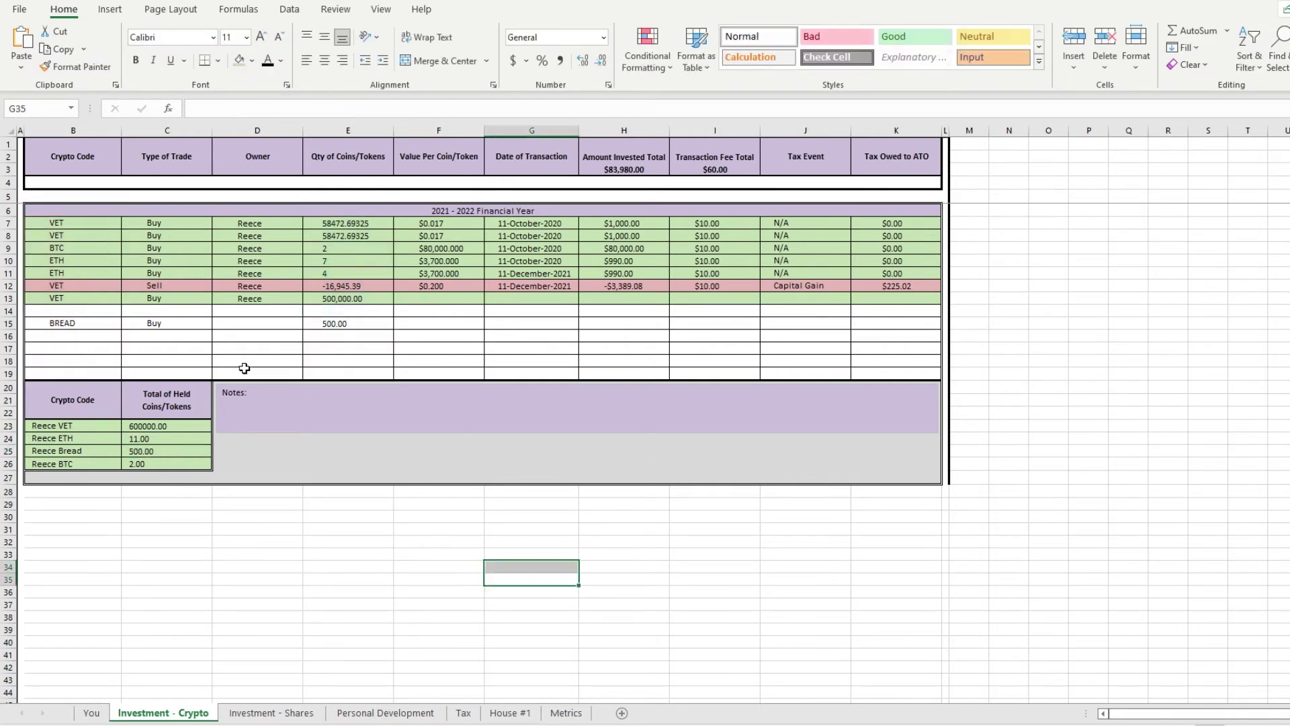
left_click_drag(246, 325, 894, 336)
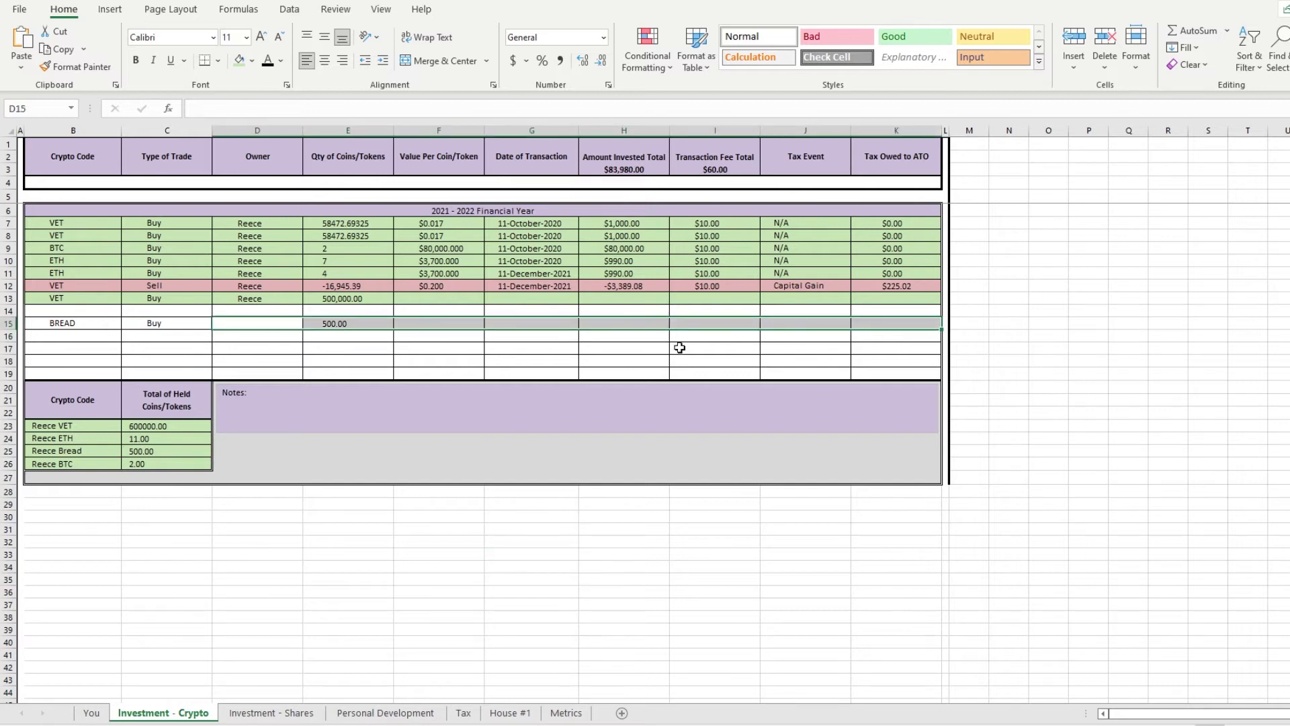
left_click(679, 348)
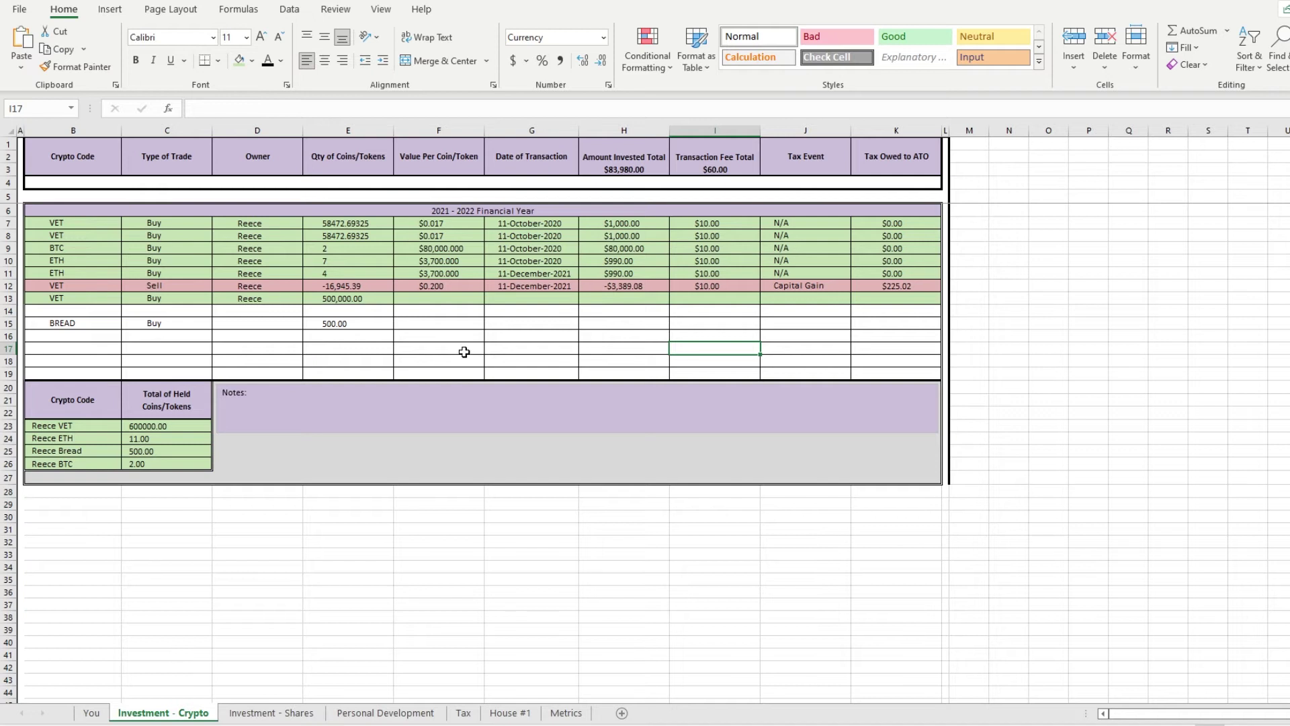
left_click(217, 575)
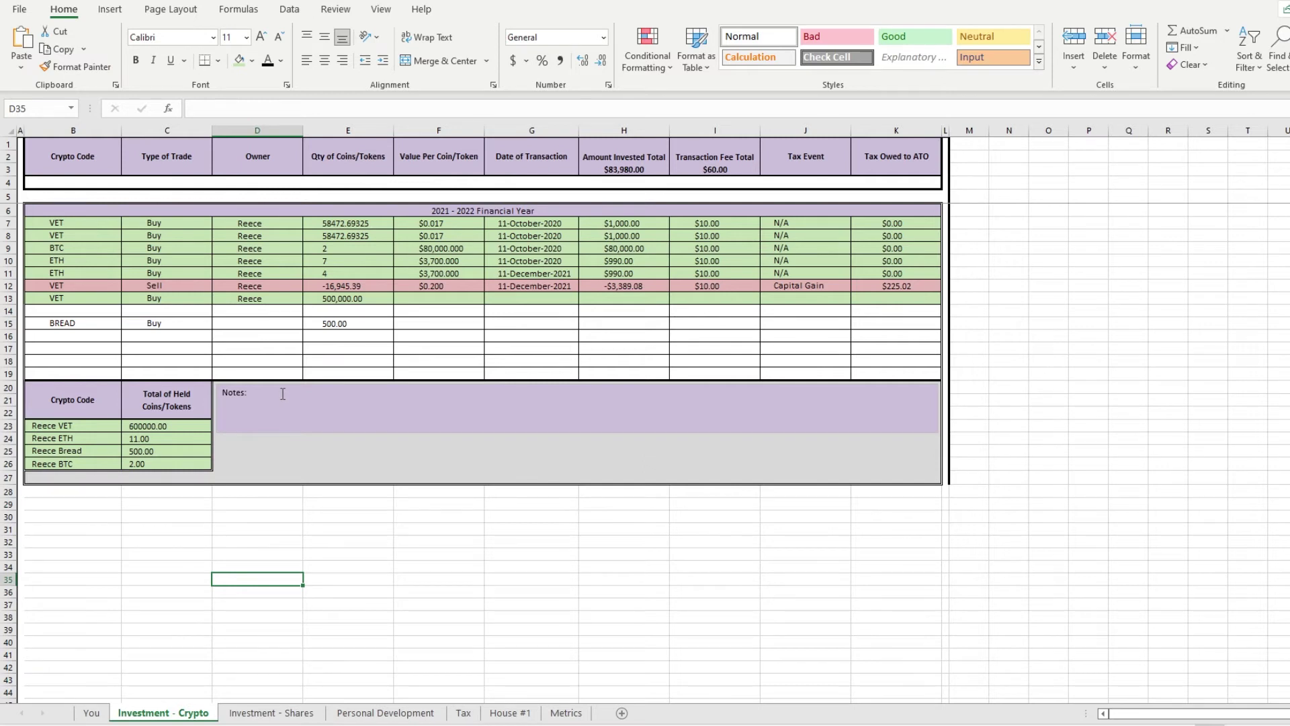
- Write "invest $5000 2022" and "- $4000 left to invest this year" in the crypto notes box and extend it down to row 27
left_click(303, 406)
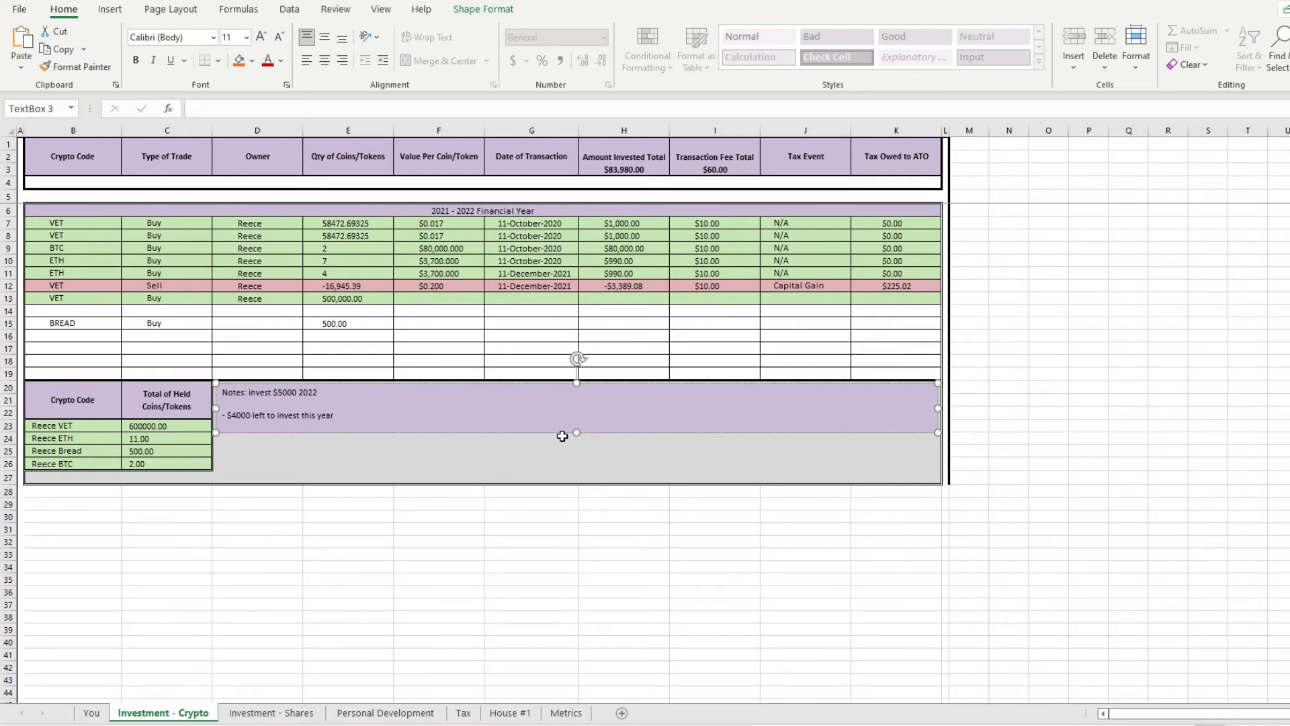
left_click_drag(576, 432, 574, 477)
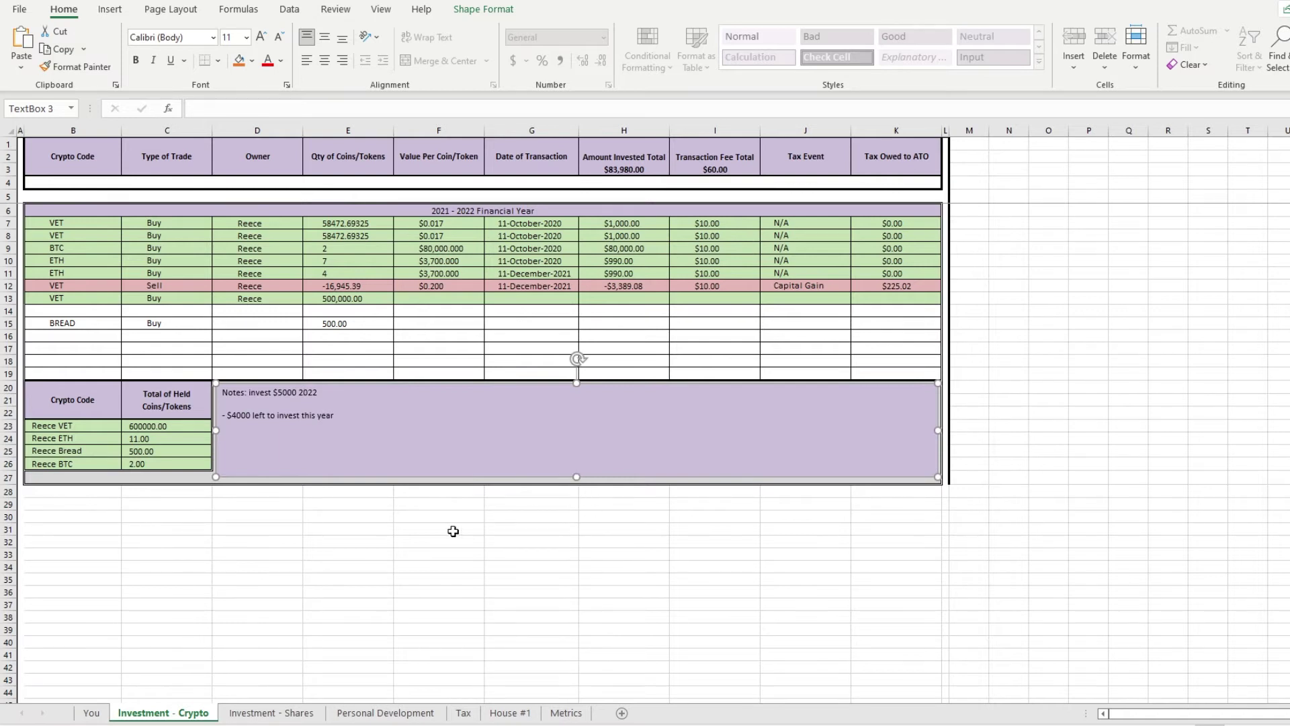
- Open the Investment - Shares sheet, compare it with the crypto sheet, and review its column headers
left_click(239, 716)
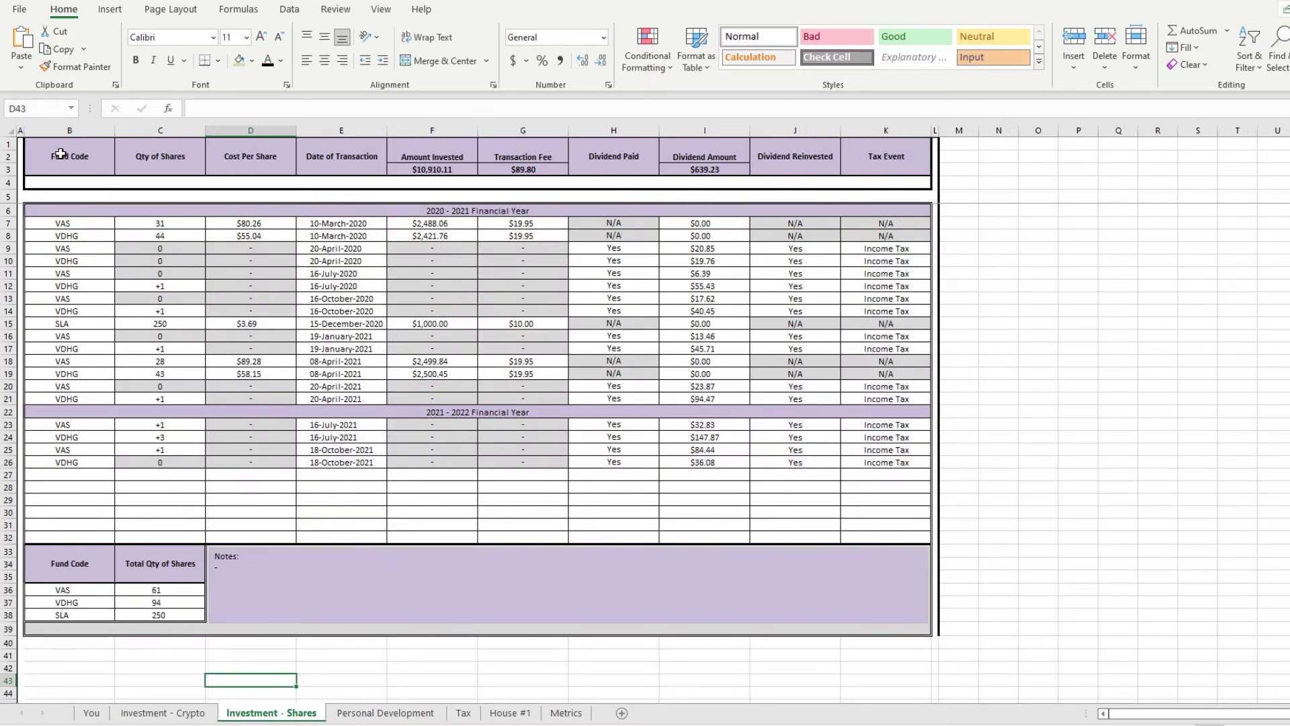
left_click(162, 713)
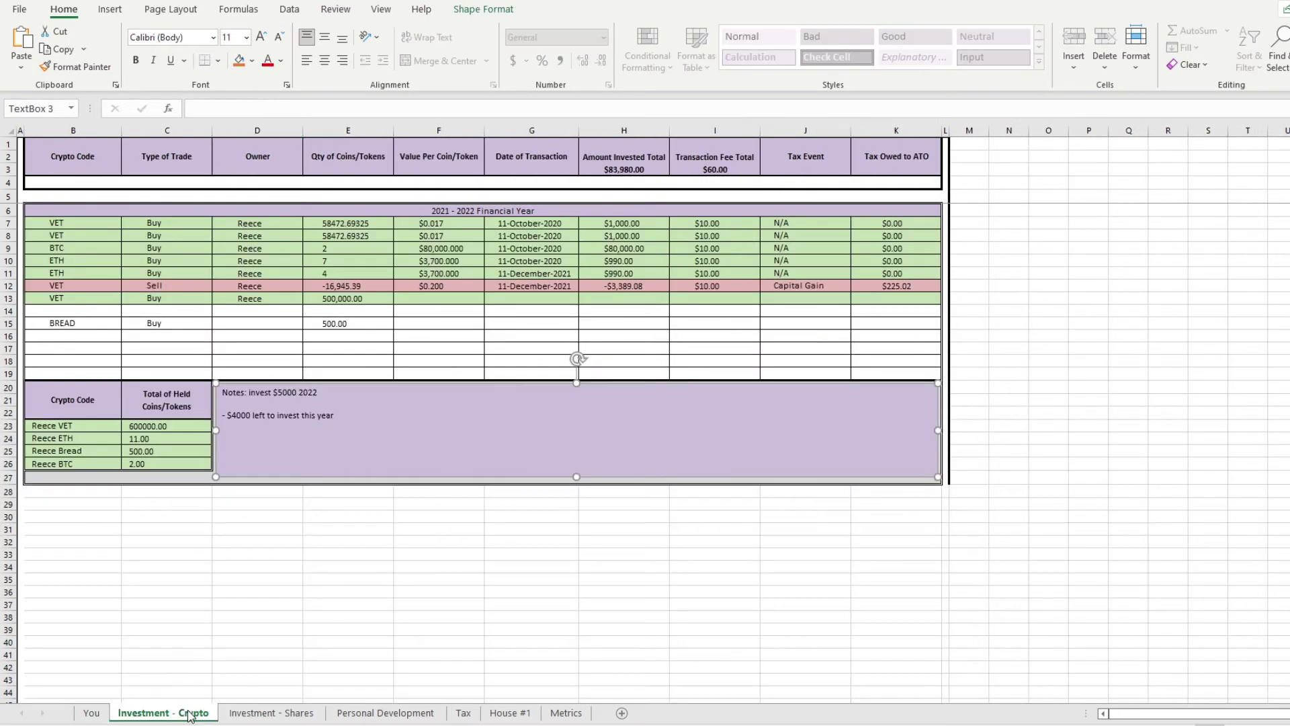
left_click(266, 714)
left_click_drag(58, 147, 869, 183)
left_click(1013, 308)
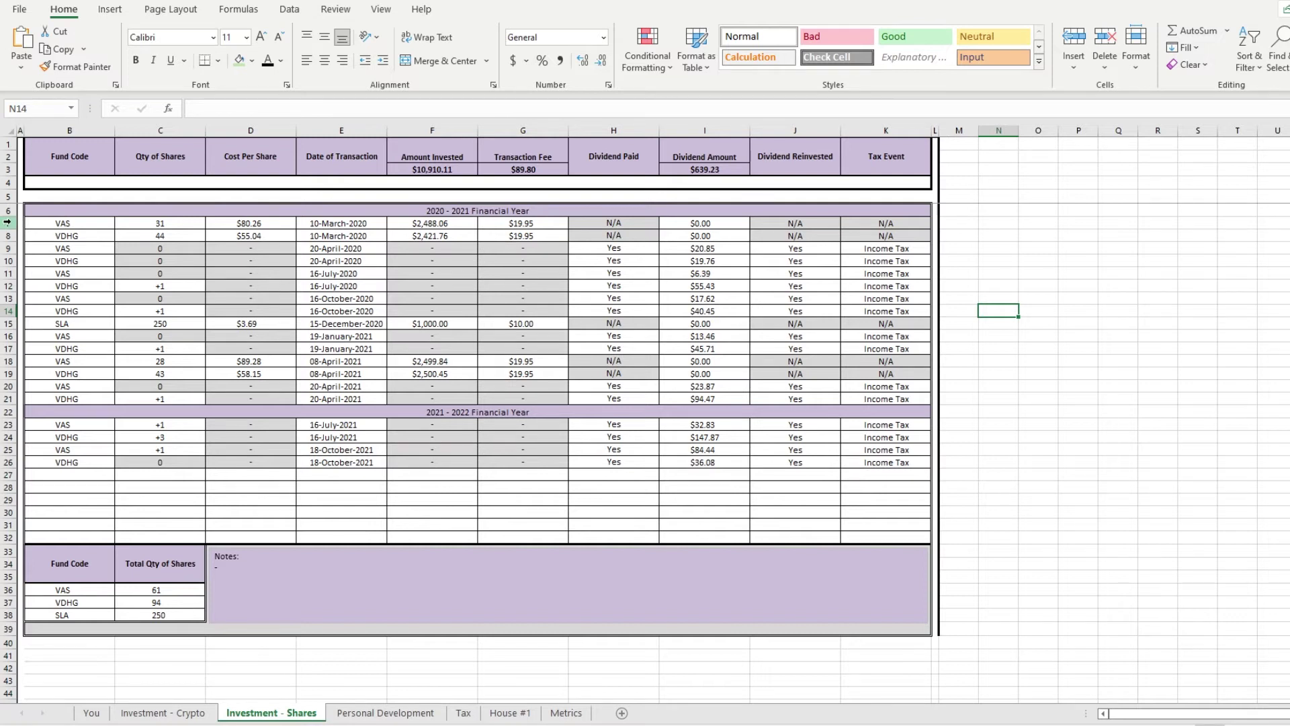
- Review the 2020 - 2021 Financial Year section of the shares table, rows 6 to 21
left_click(473, 210)
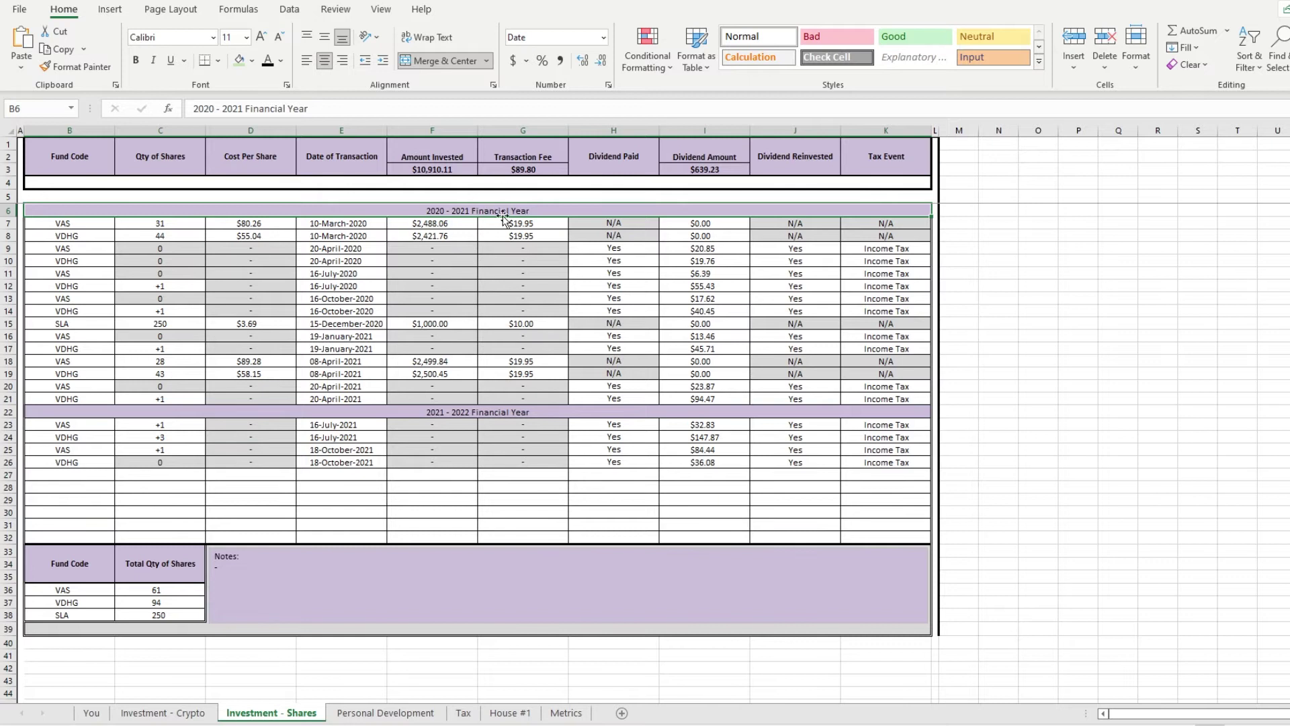
left_click_drag(10, 210, 12, 399)
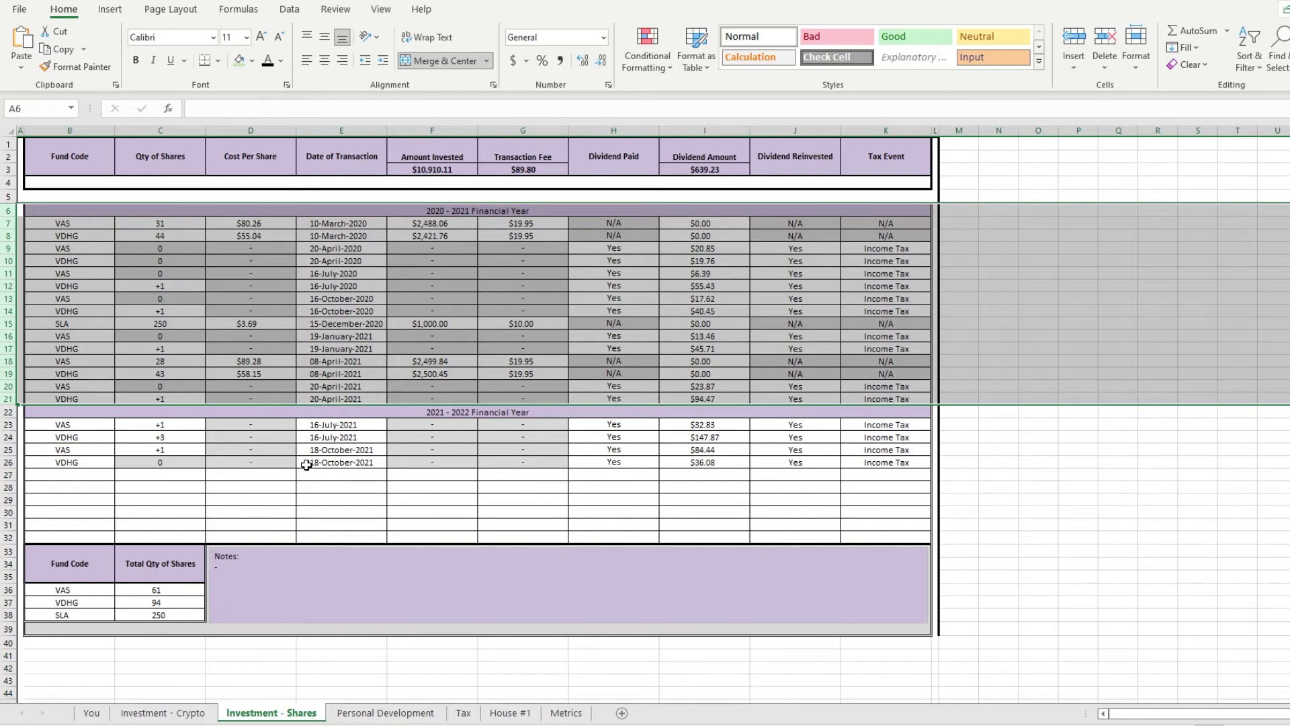
left_click(380, 290)
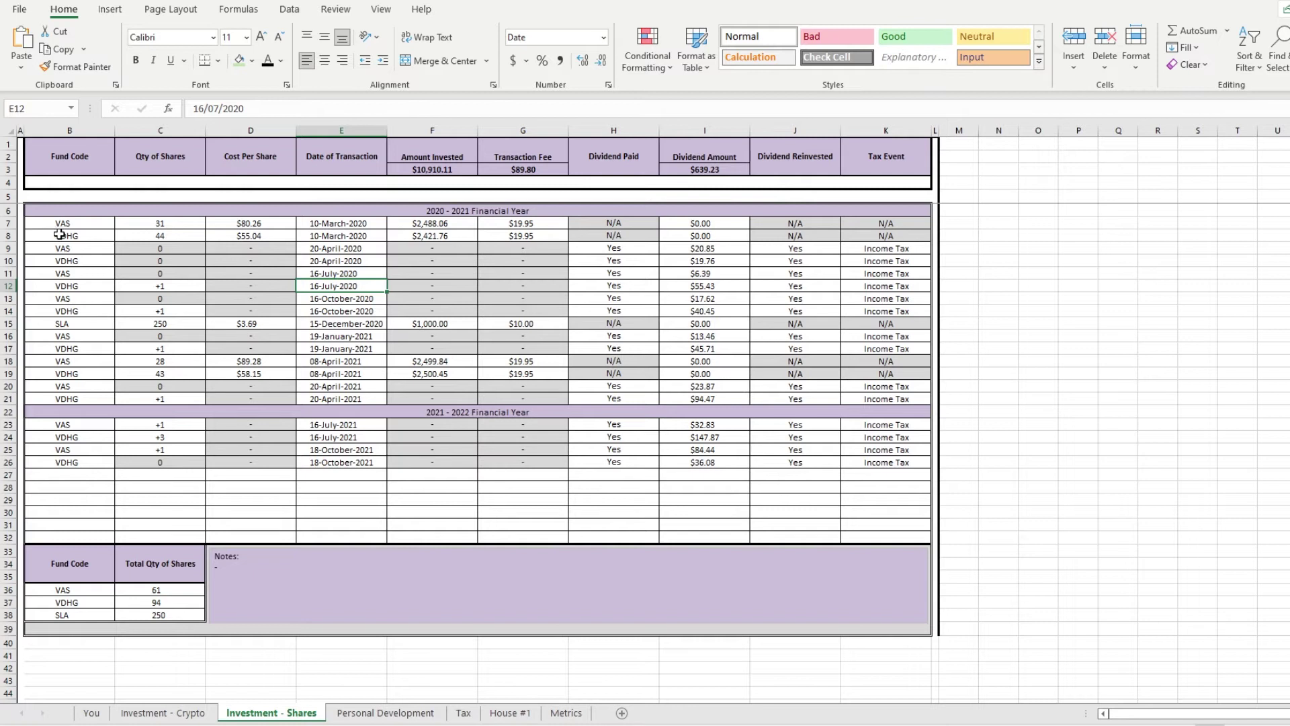
left_click(503, 210)
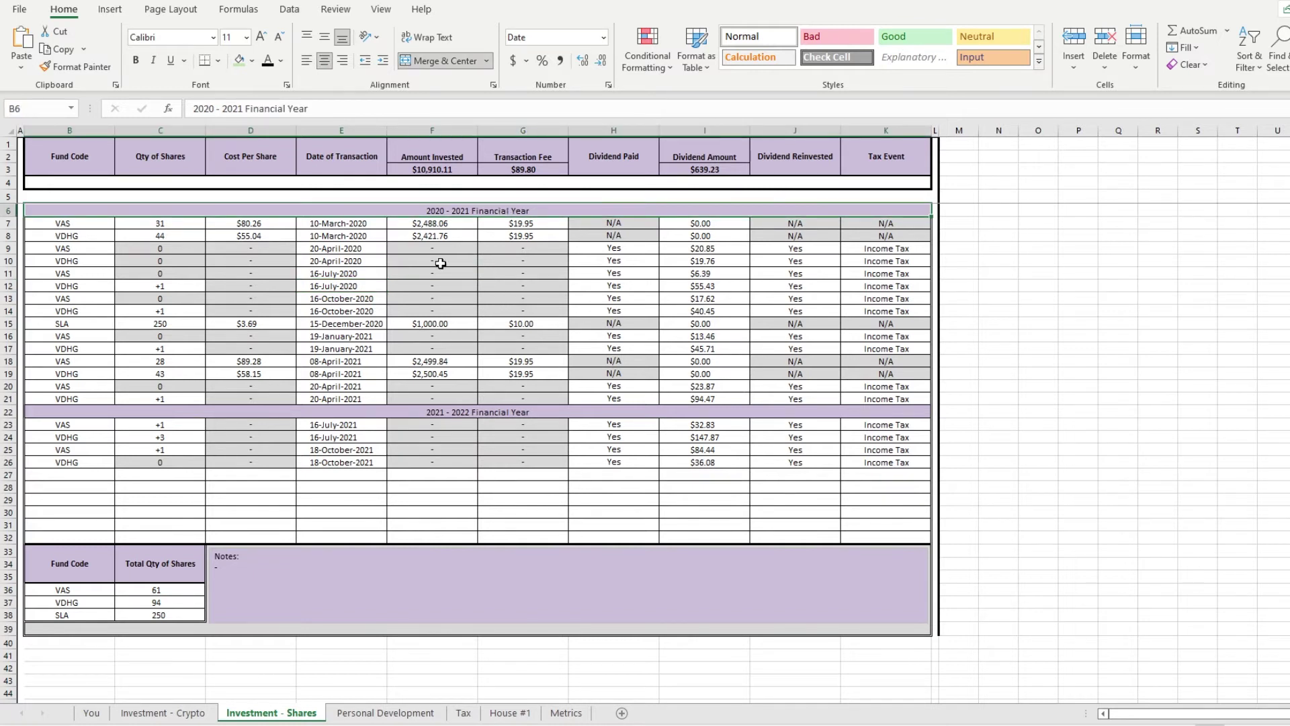
left_click(613, 248)
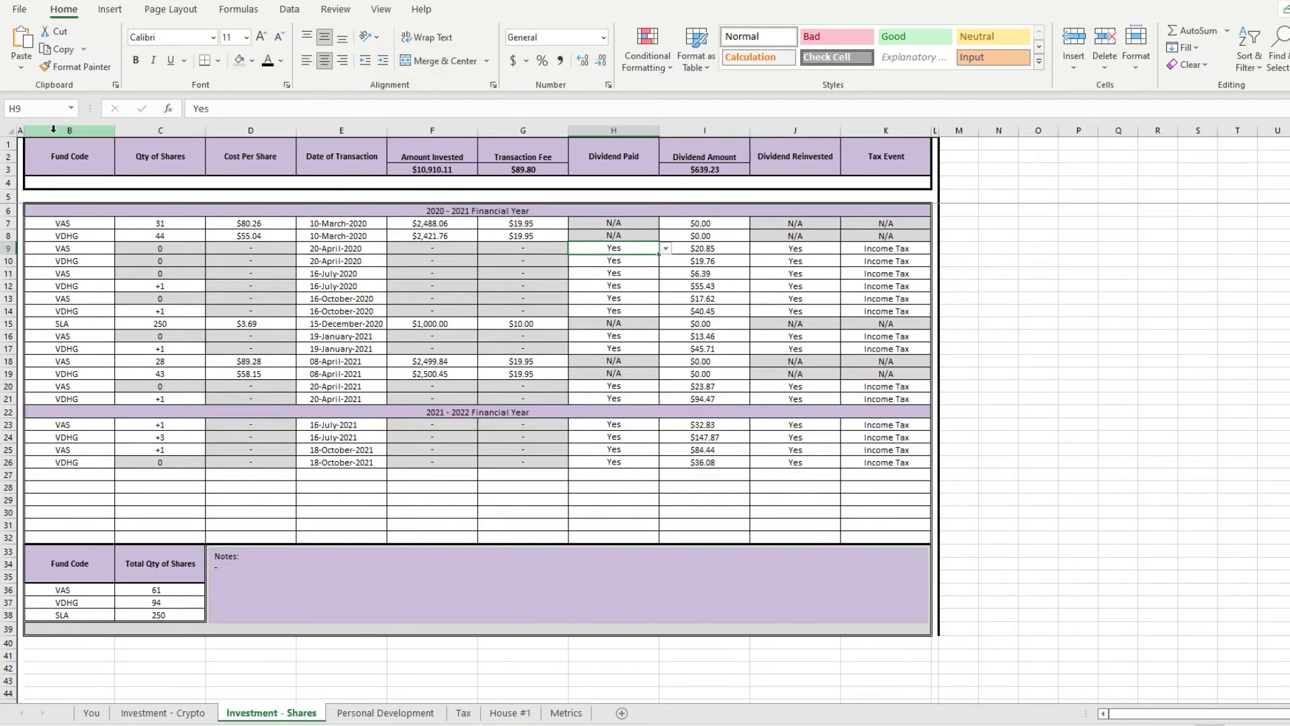
- Examine the fund code, share quantity, cost per share, transaction date, amount invested and transaction fee columns for 2020 - 2021
left_click(67, 130)
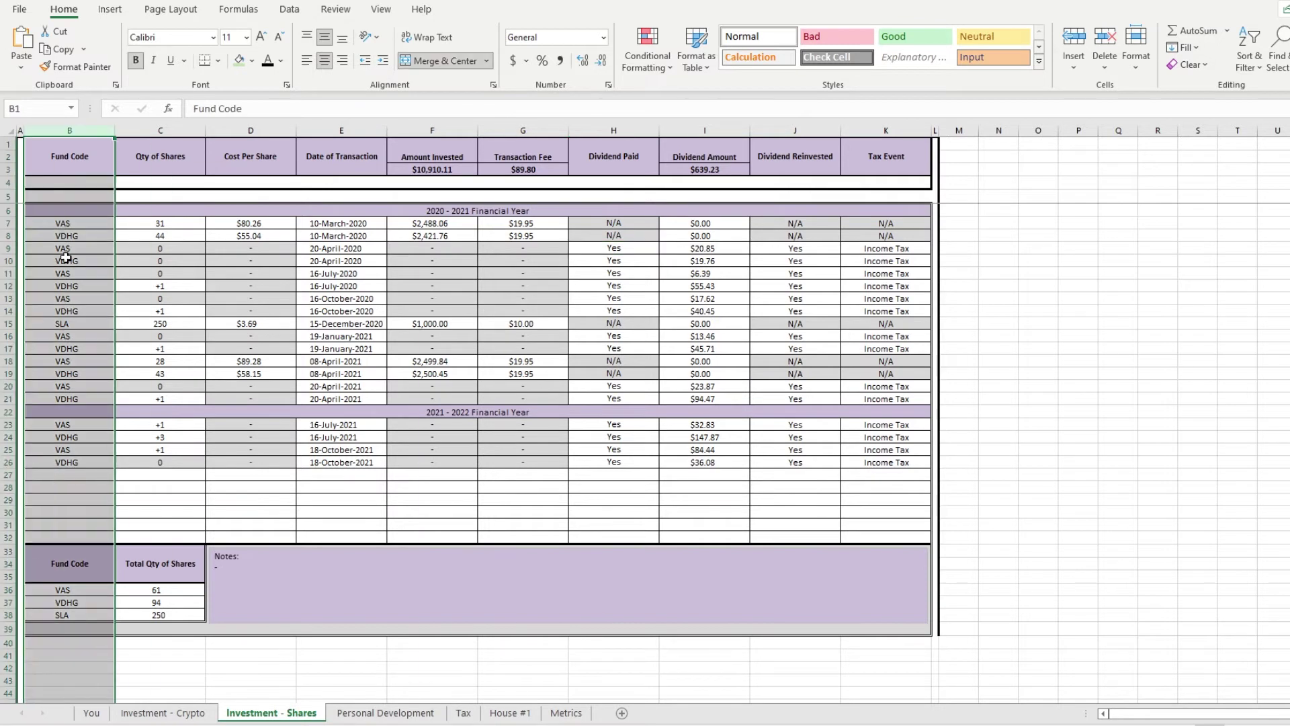
left_click_drag(68, 272, 86, 396)
left_click(71, 322)
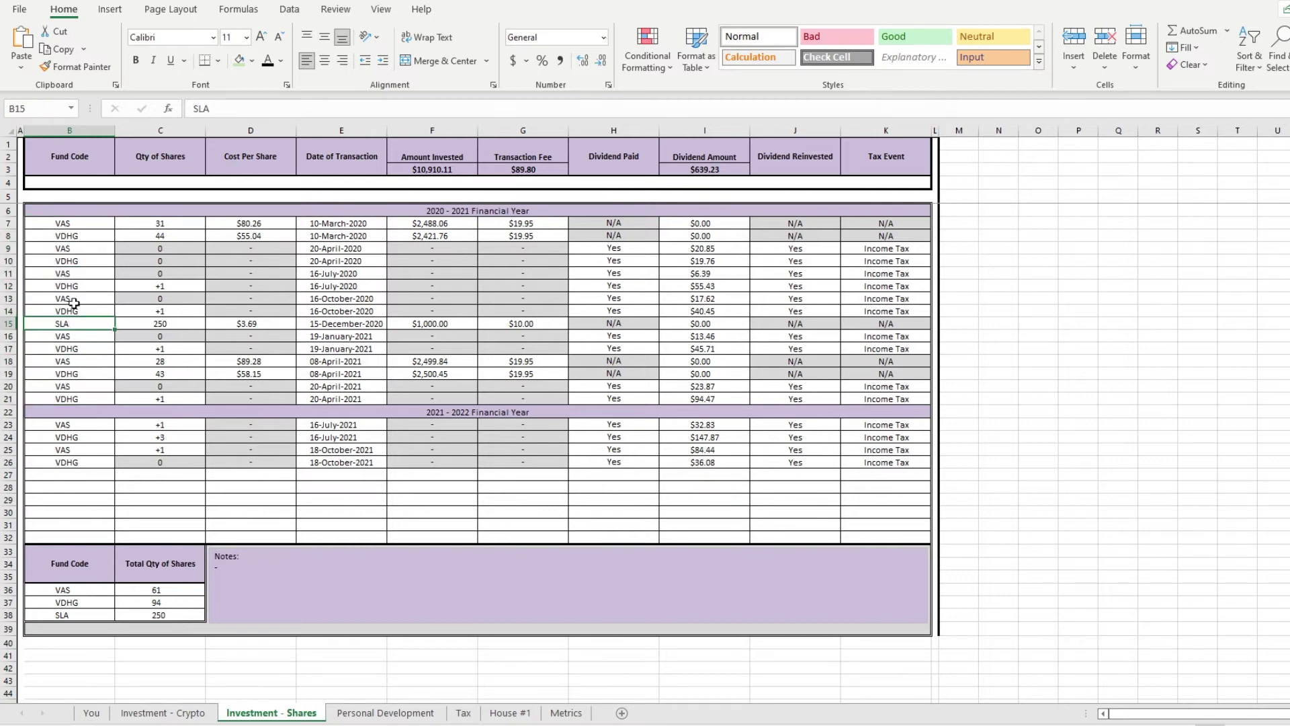
left_click_drag(163, 220, 168, 373)
left_click(245, 290)
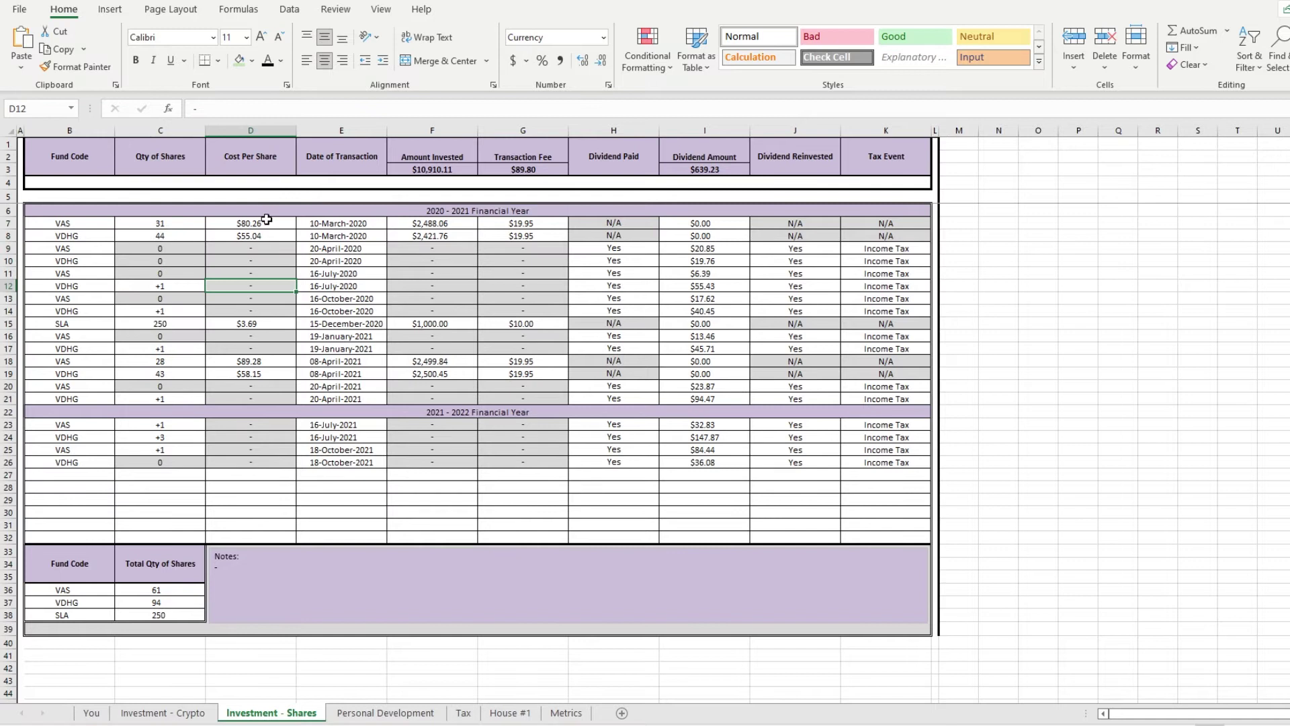
left_click_drag(266, 220, 250, 389)
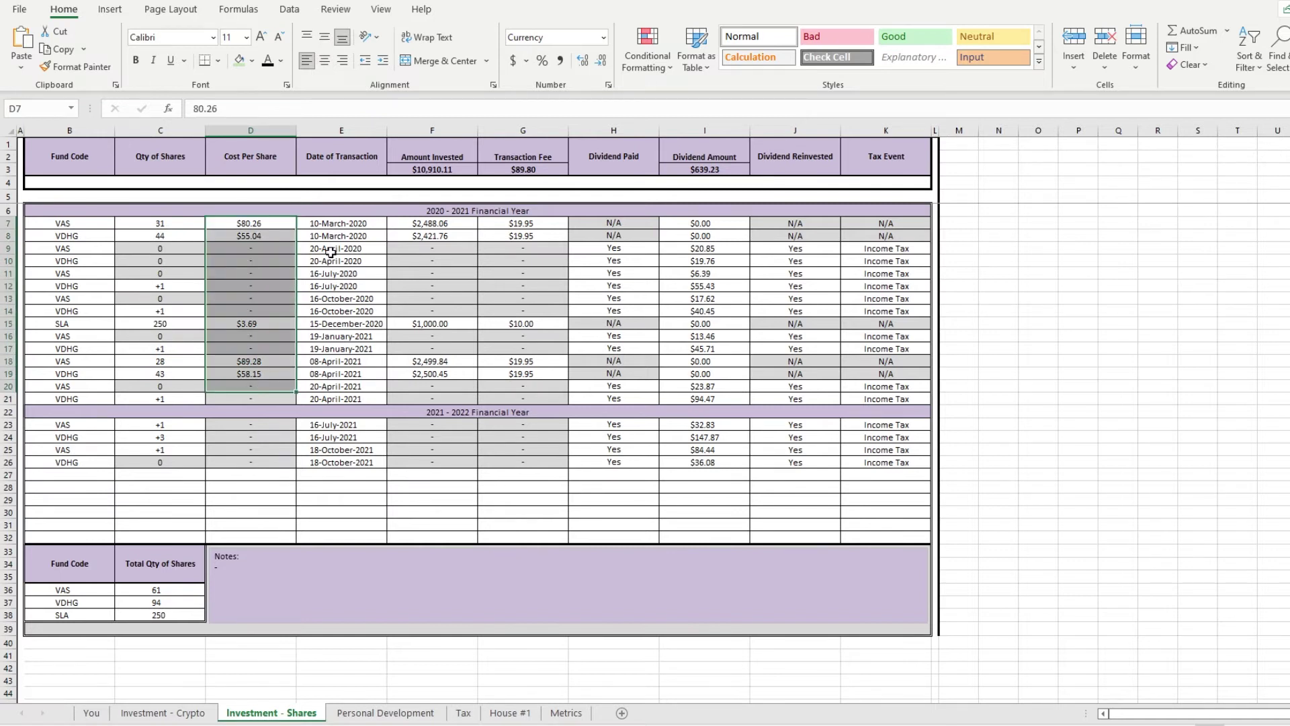
left_click_drag(339, 223, 340, 373)
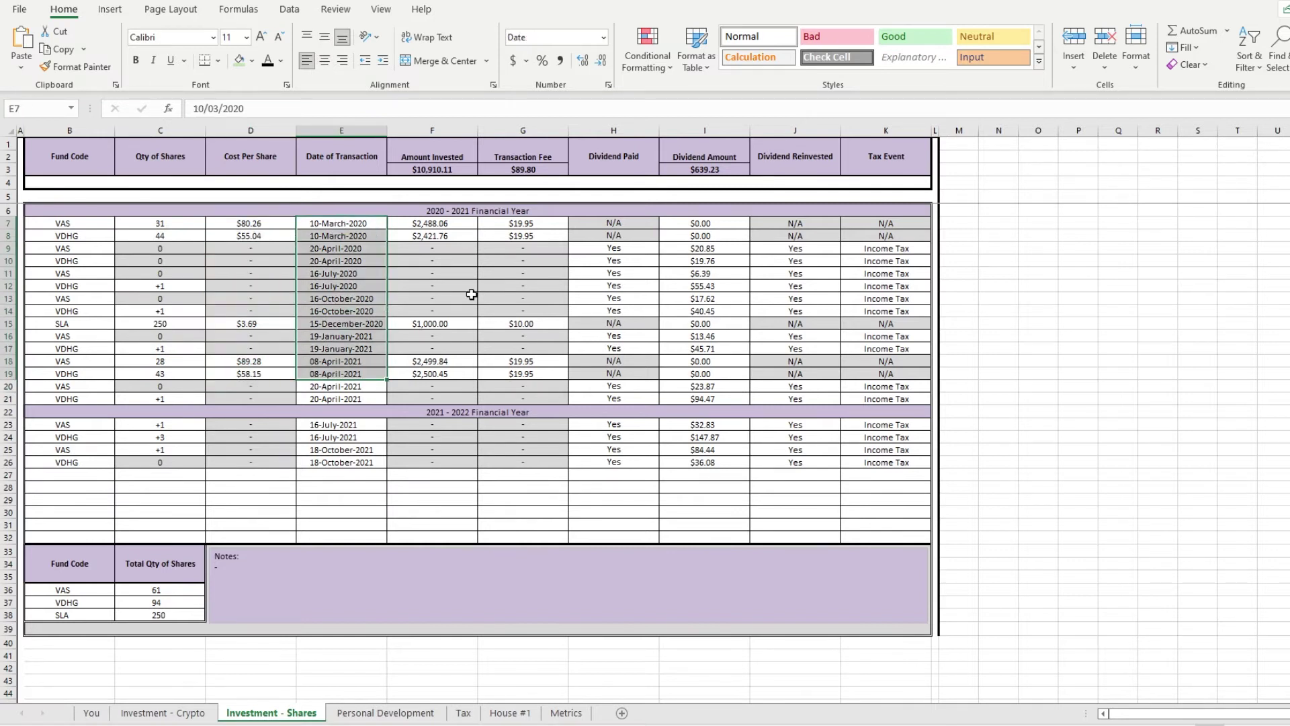
left_click_drag(451, 223, 456, 386)
left_click_drag(532, 222, 529, 387)
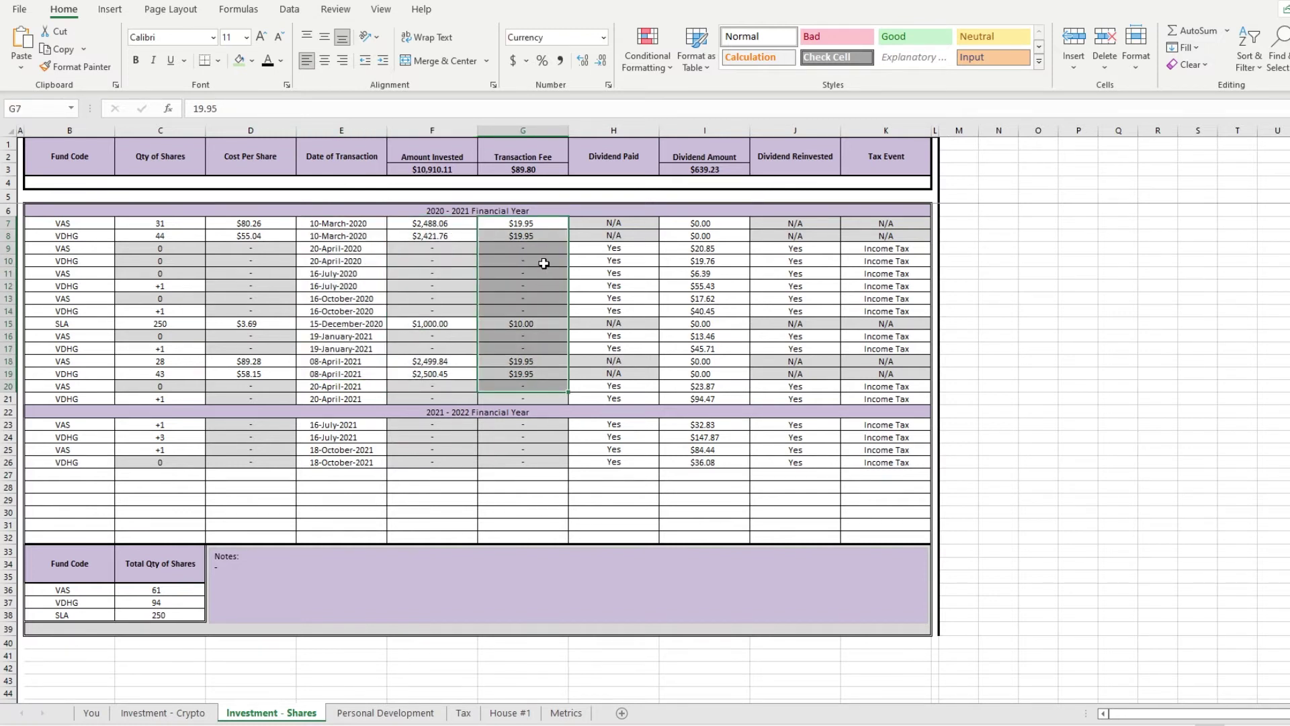
- Examine the Dividend Paid, Dividend Amount and Dividend Reinvested columns for the 2020 - 2021 share transactions
left_click(645, 221)
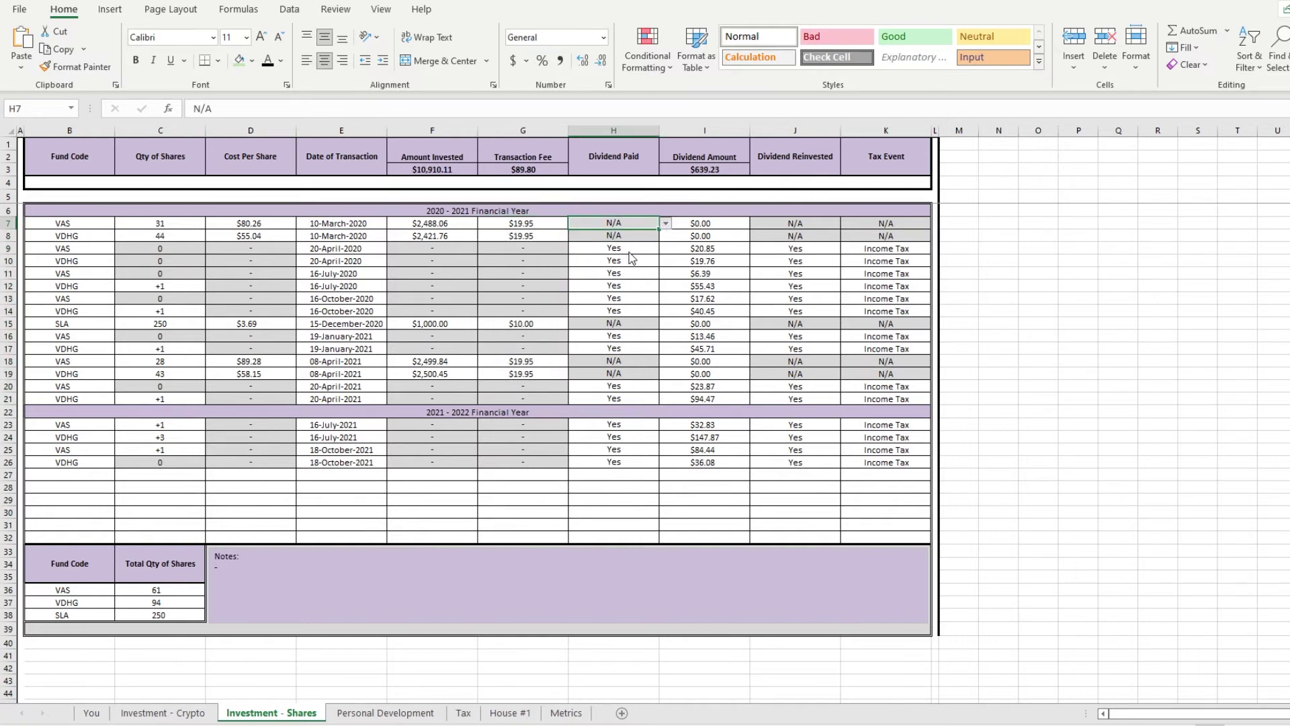
left_click_drag(716, 222, 717, 396)
left_click(726, 335)
left_click(726, 309)
left_click(727, 295)
left_click(726, 286)
left_click(721, 273)
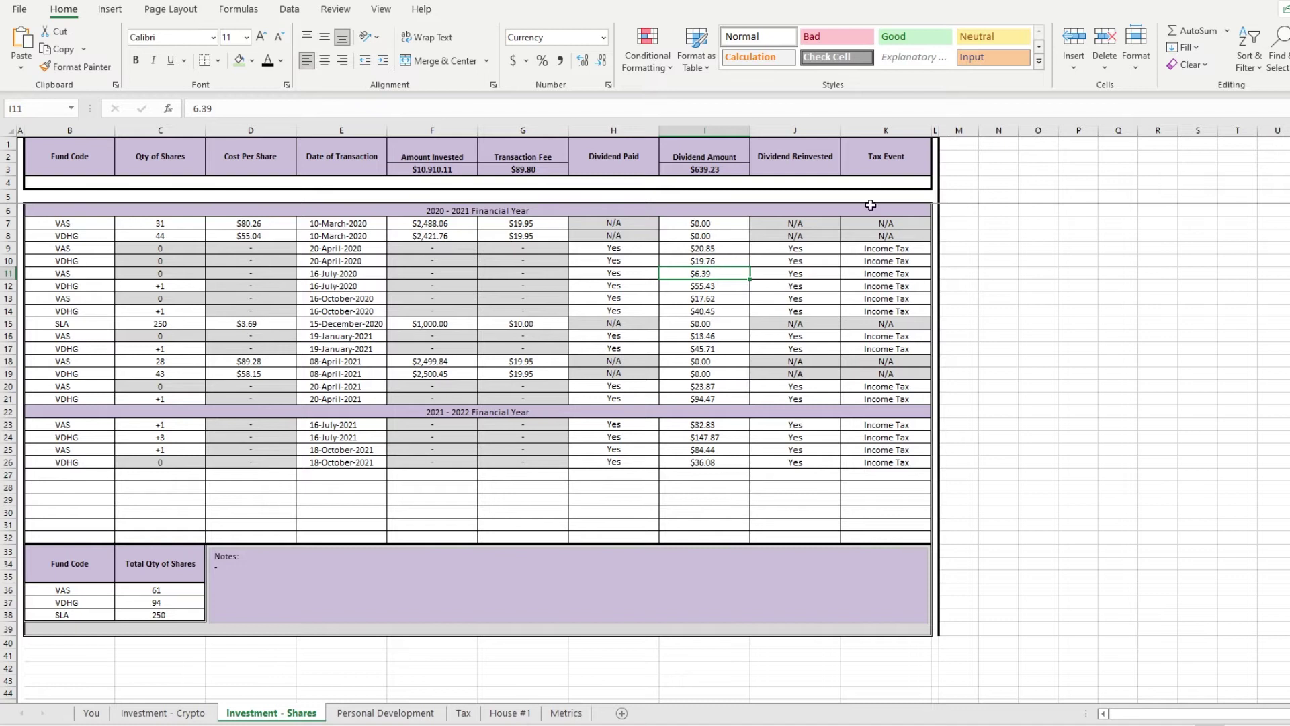
left_click_drag(811, 224, 810, 397)
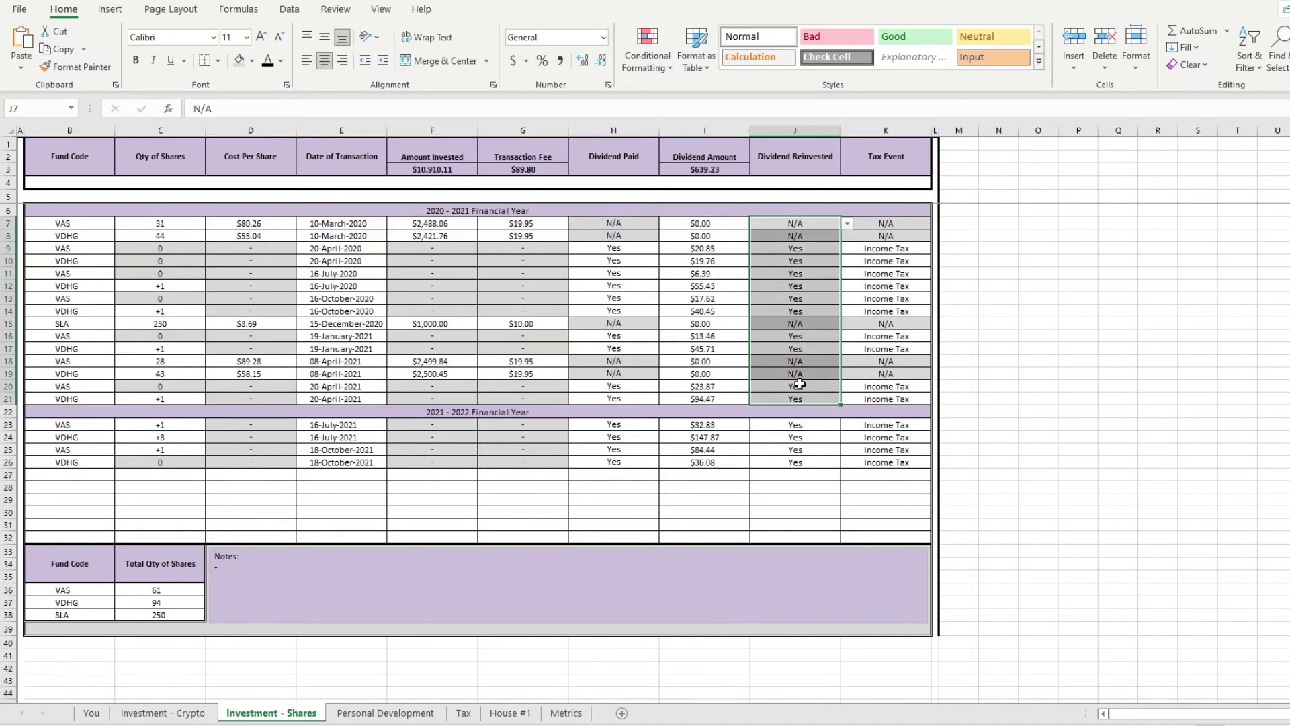
left_click(808, 263)
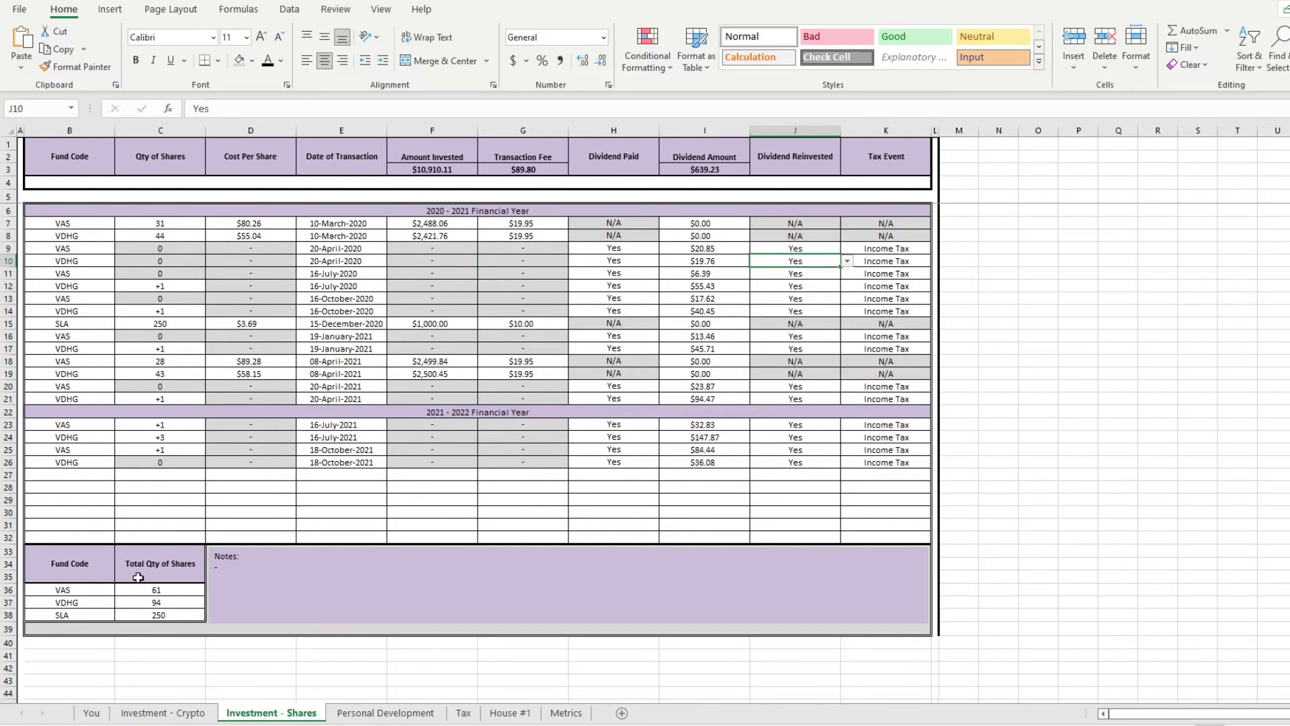
- Review the total share quantities and a Tax Event entry, and inspect the cell ranges in the VAS total's SUMIF formula
left_click_drag(151, 589, 158, 615)
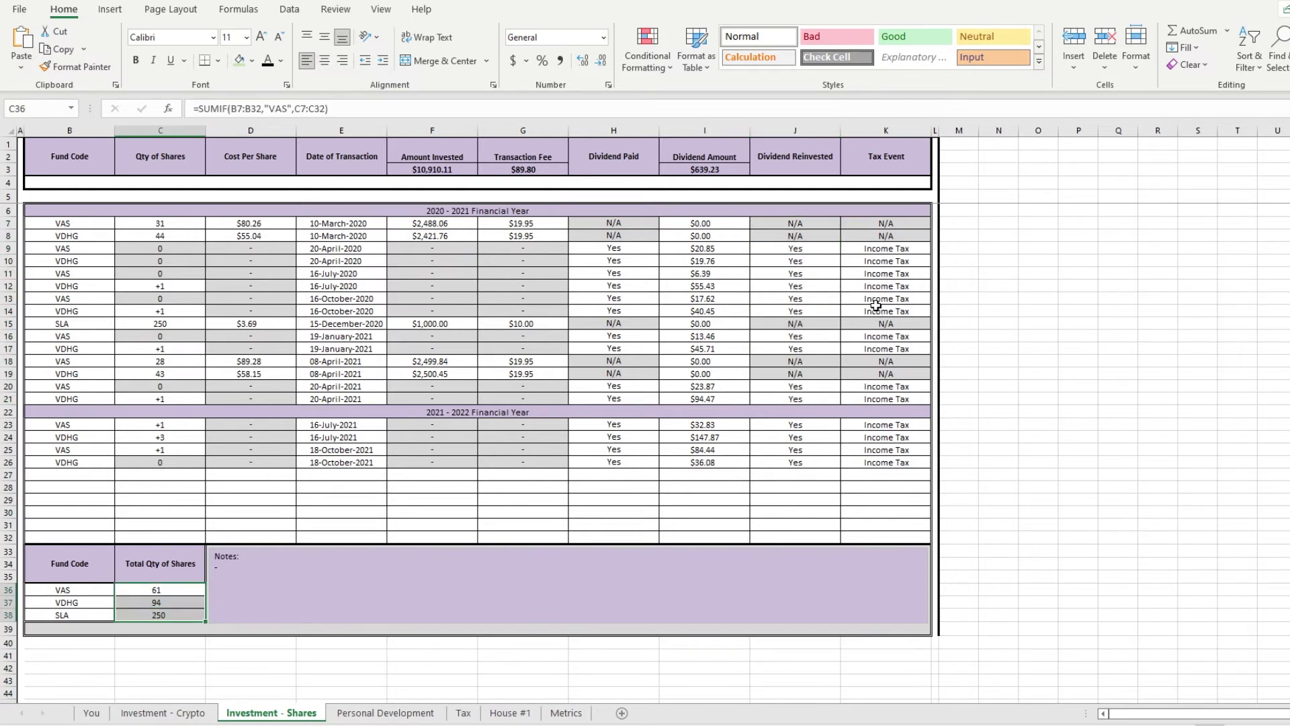
left_click(922, 250)
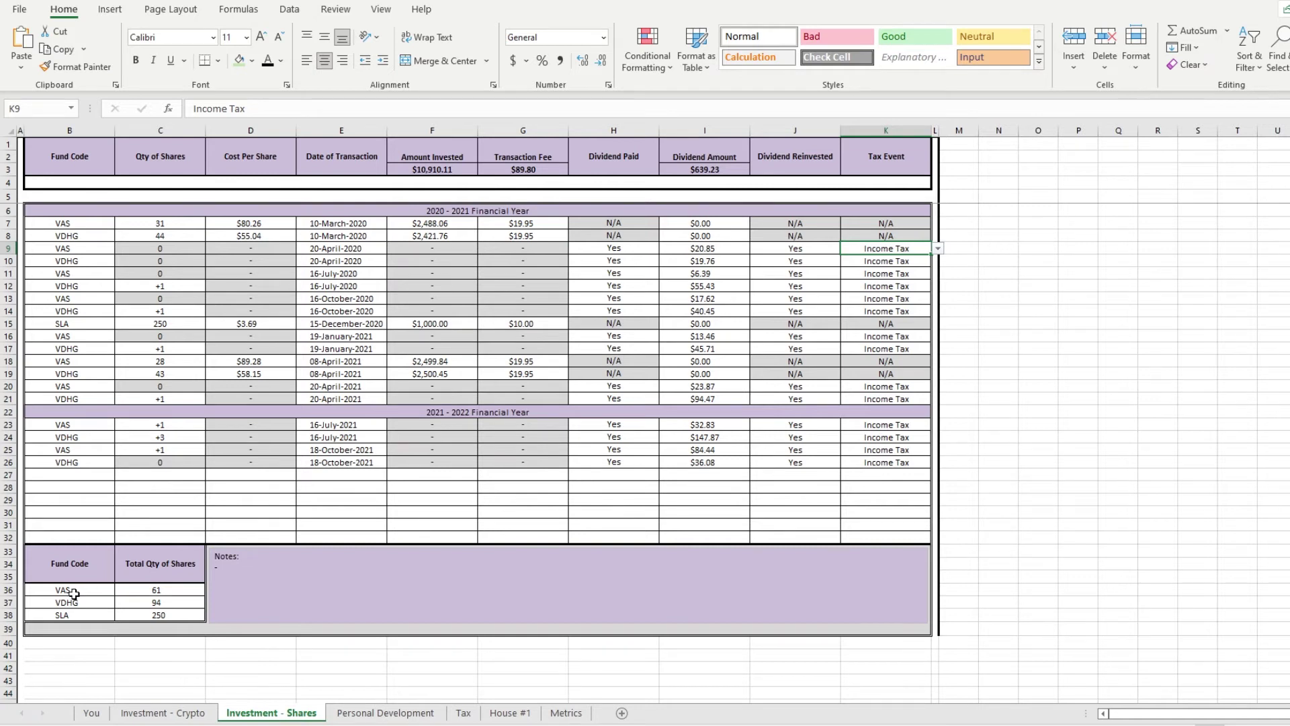
left_click(121, 589)
left_click(417, 108)
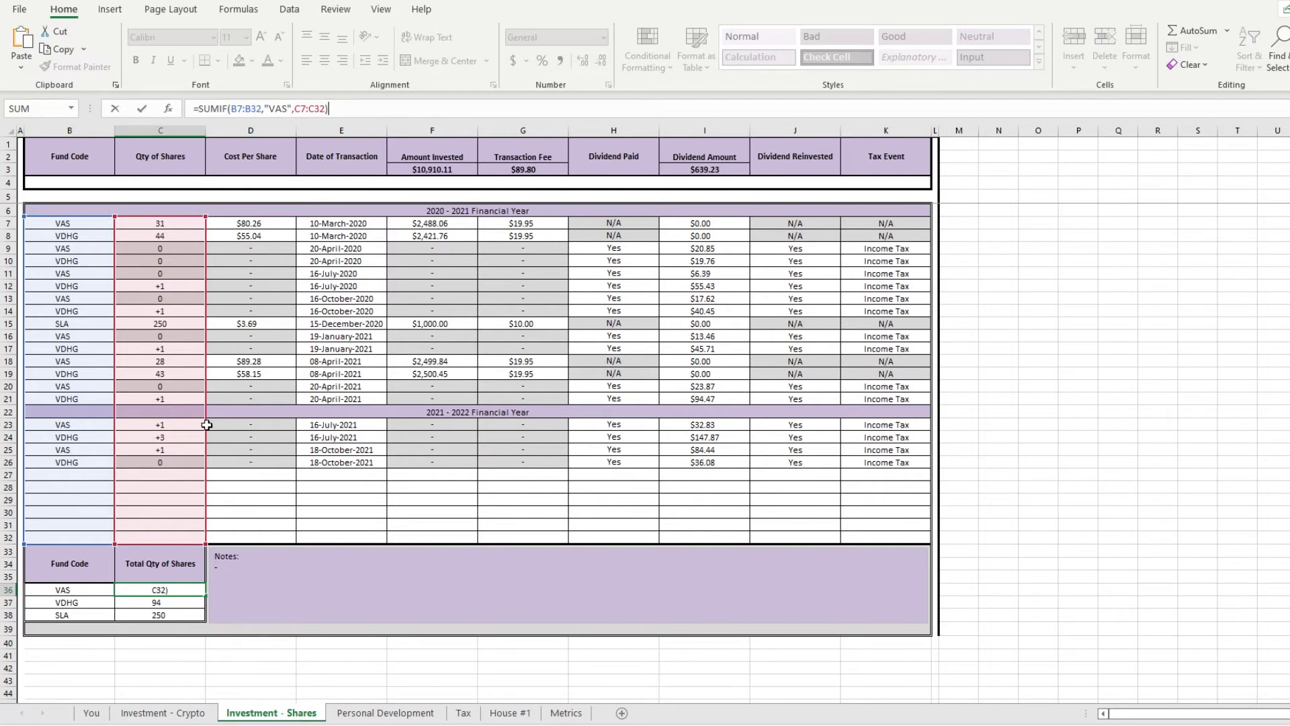
- Delete the whole 2020 - 2021 Financial Year section, rows 6 to 21, from the shares sheet
key("ctrl+Return")
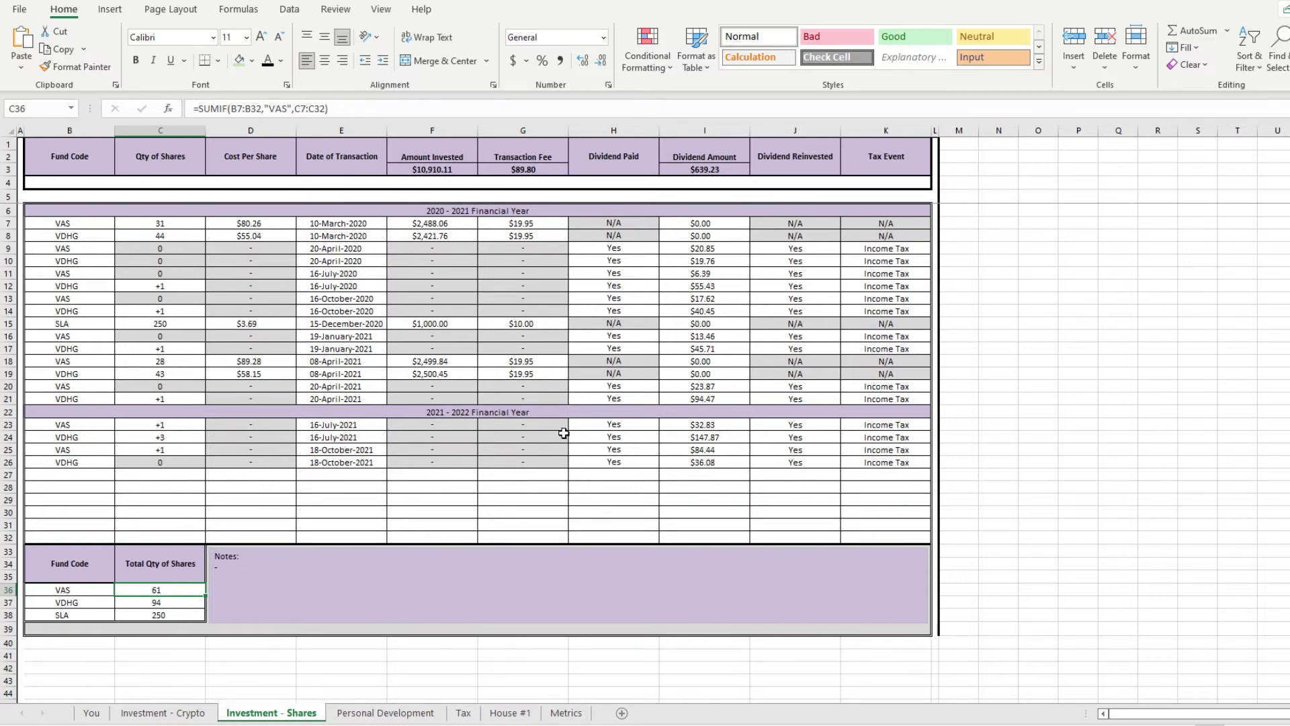
left_click(316, 588)
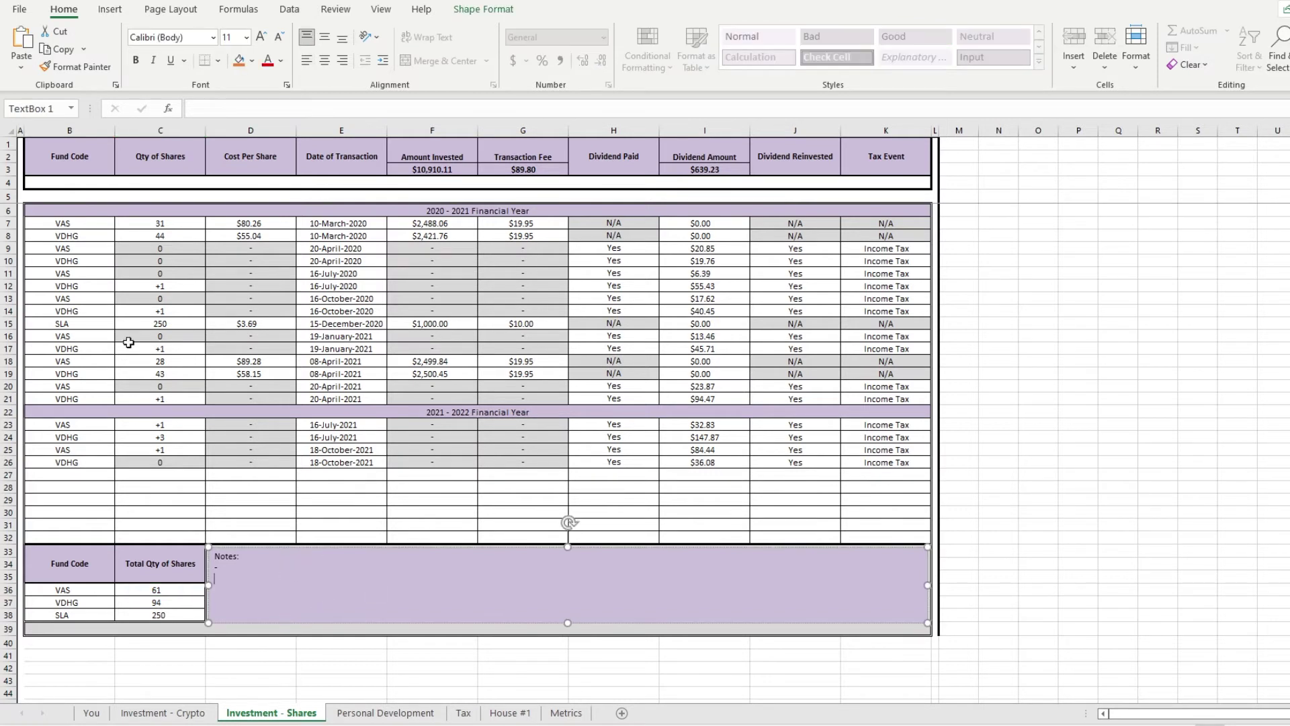
left_click_drag(7, 397, 9, 213)
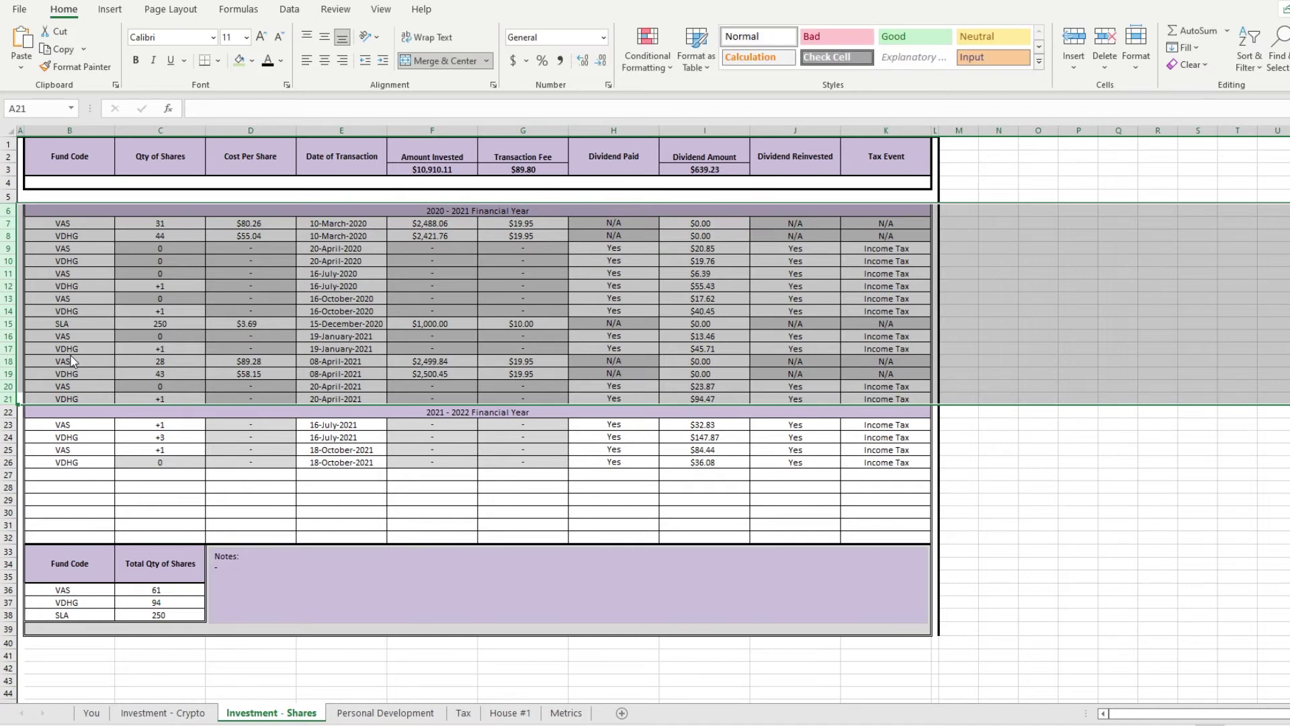
key("ctrl+minus")
left_click(1035, 414)
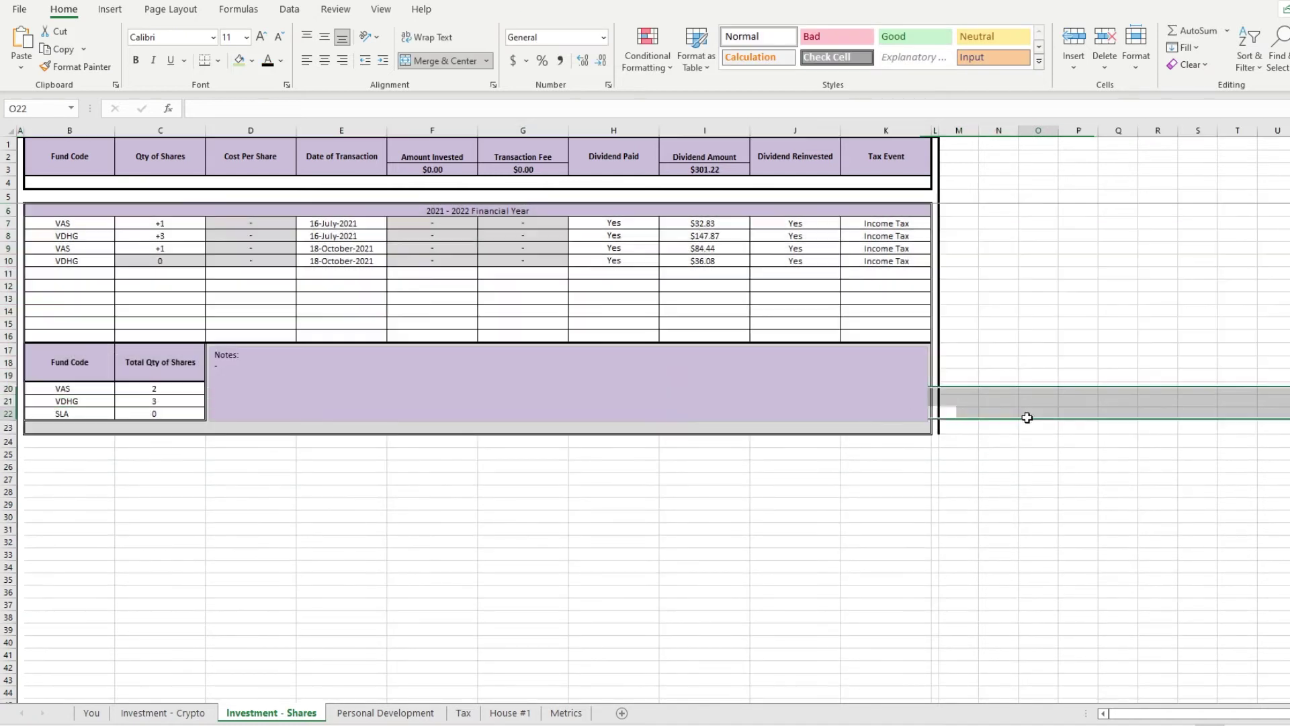
- Insert one blank row at row 12, among the empty entry rows of the 2021 - 2022 Financial Year section
left_click(6, 287)
key("ctrl+plus")
left_click(613, 597)
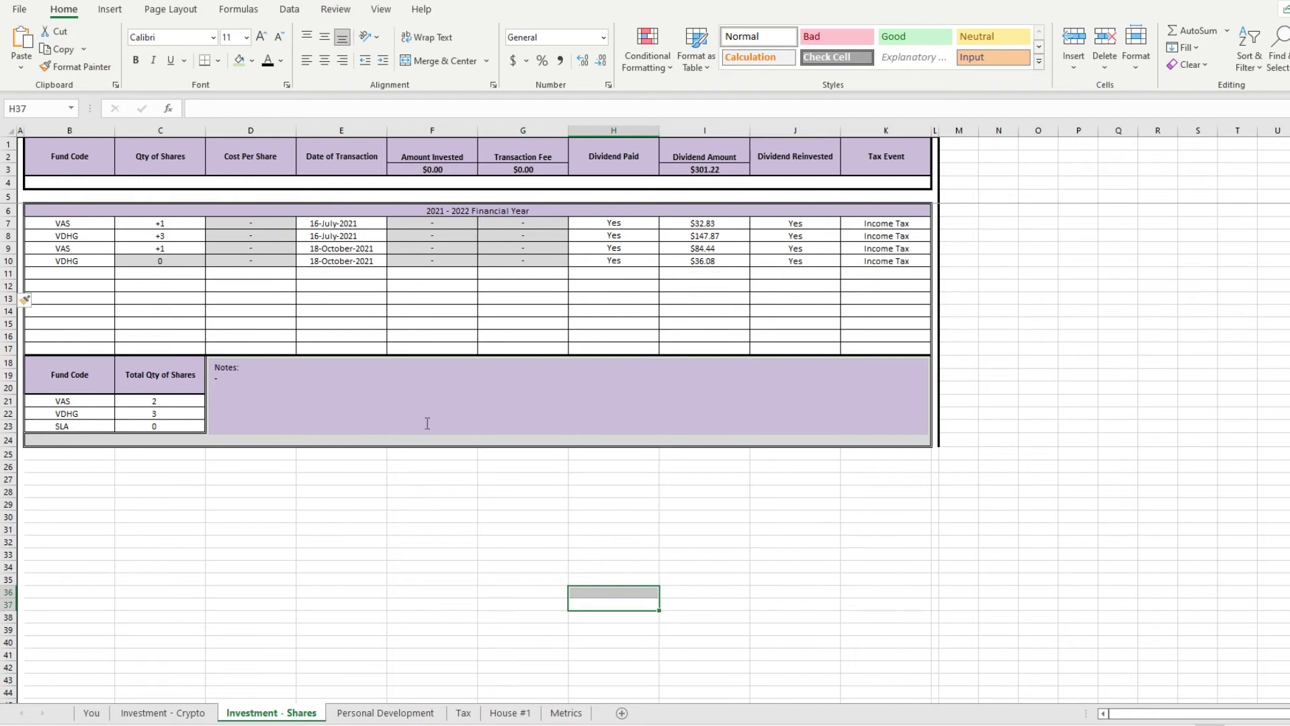
left_click_drag(105, 294, 873, 298)
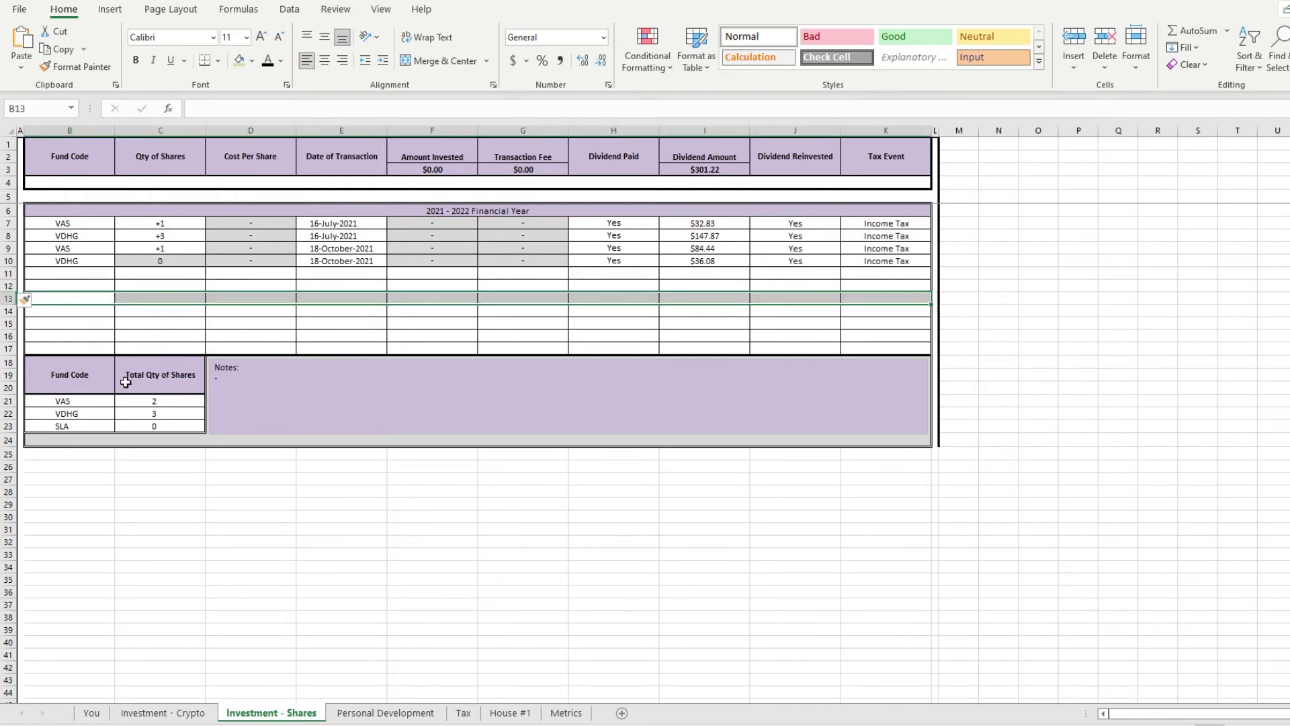
- Inspect the cell ranges in the VAS total's SUMIF formula
left_click(139, 401)
left_click(338, 107)
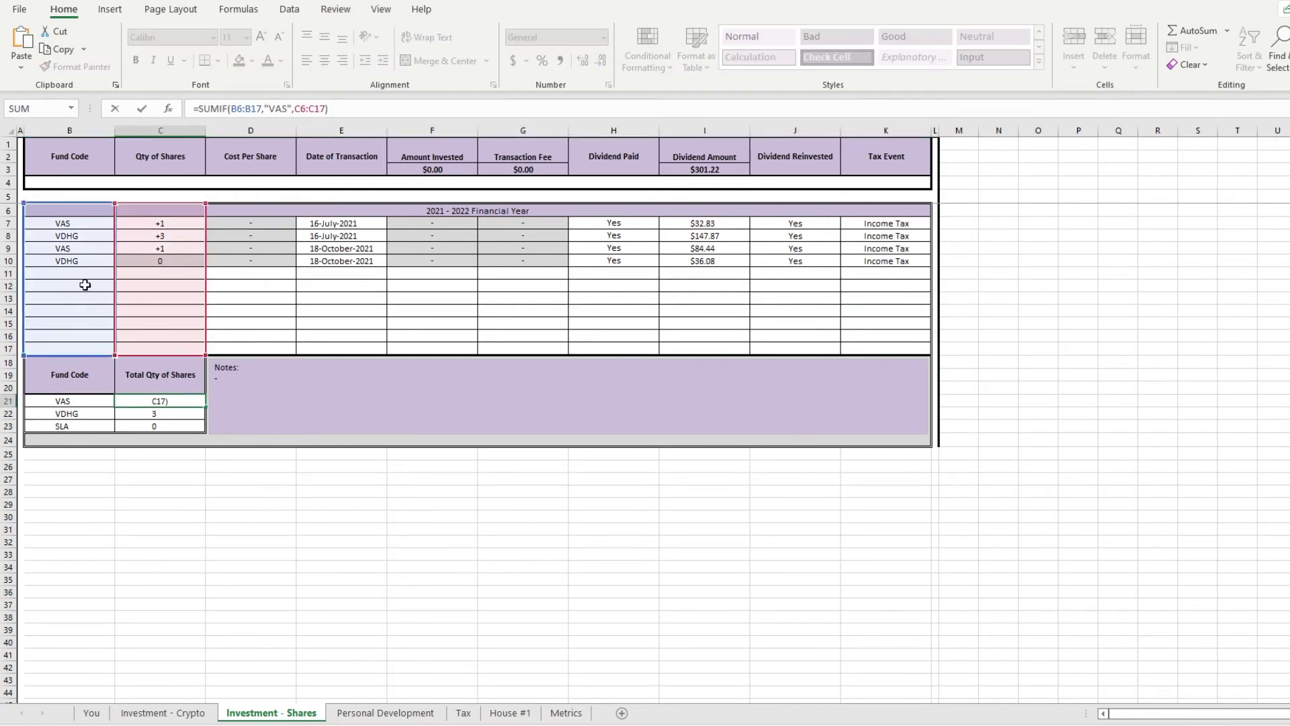
key("Return")
- Open the Personal Development sheet and examine the Monday to Sunday cells of Week 1 in the Exercise table
left_click(343, 716)
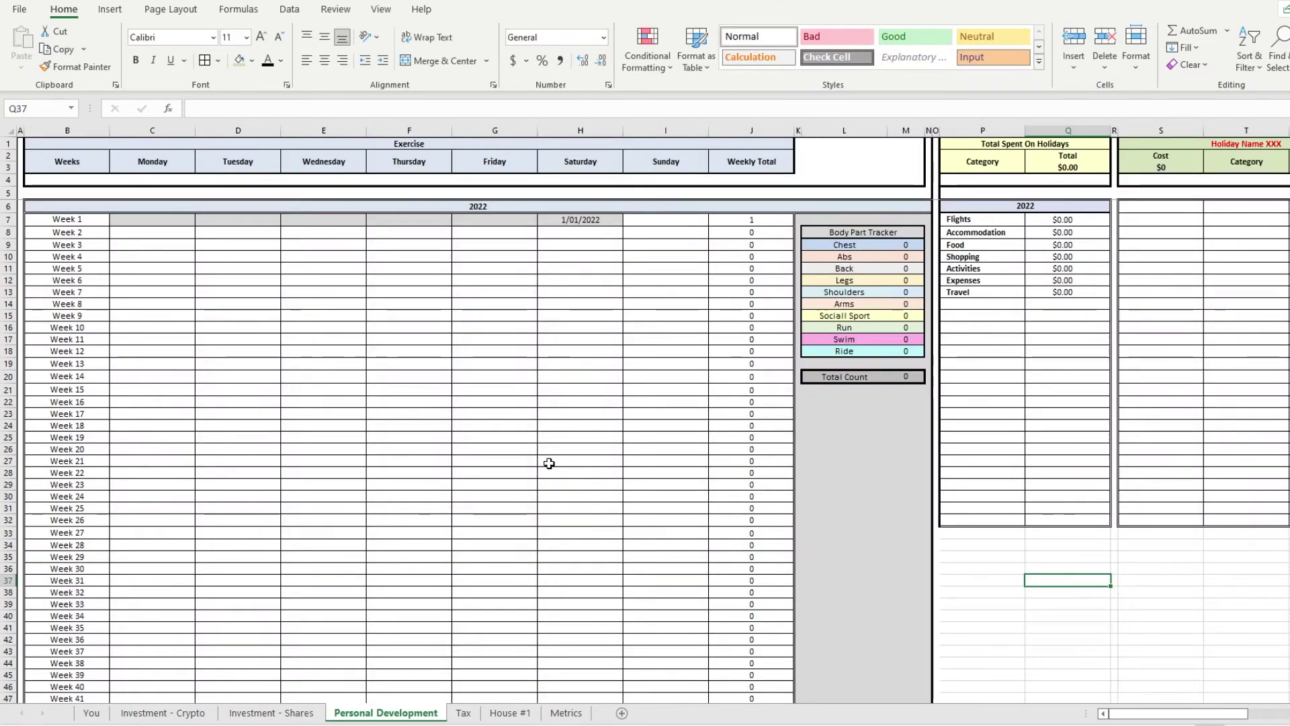
left_click(389, 372)
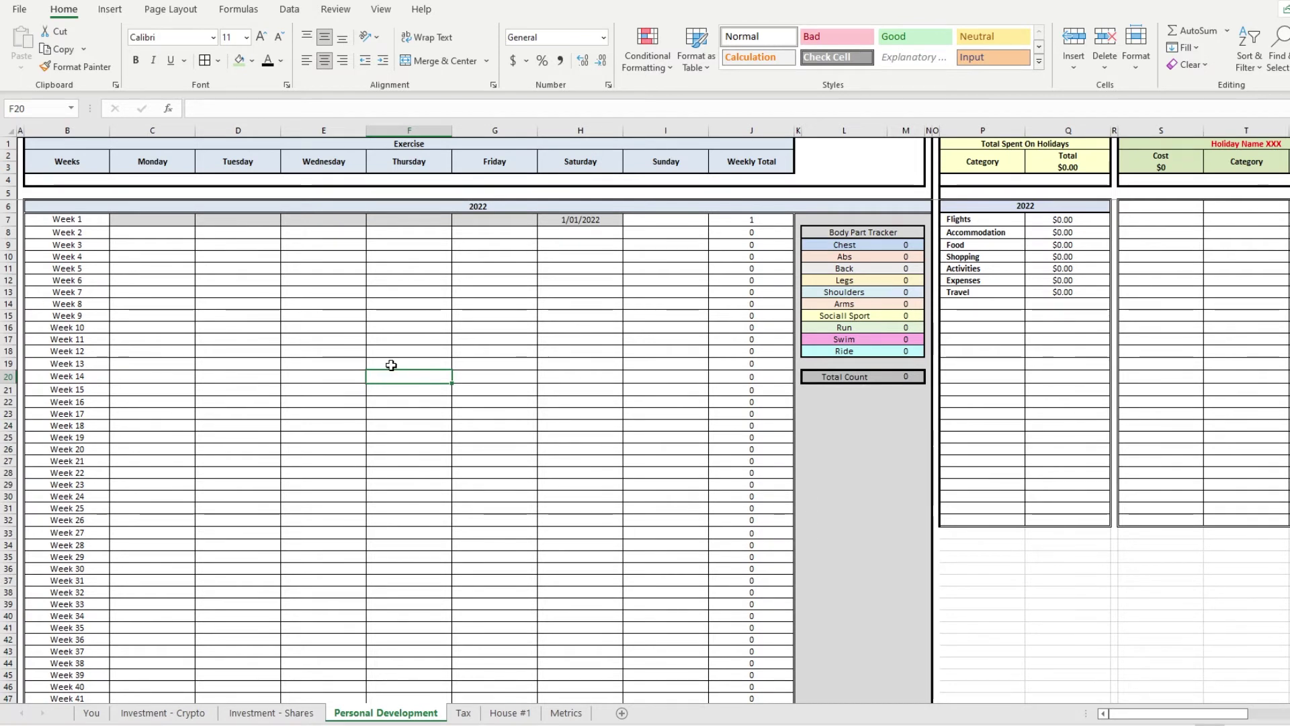
left_click_drag(142, 222, 650, 219)
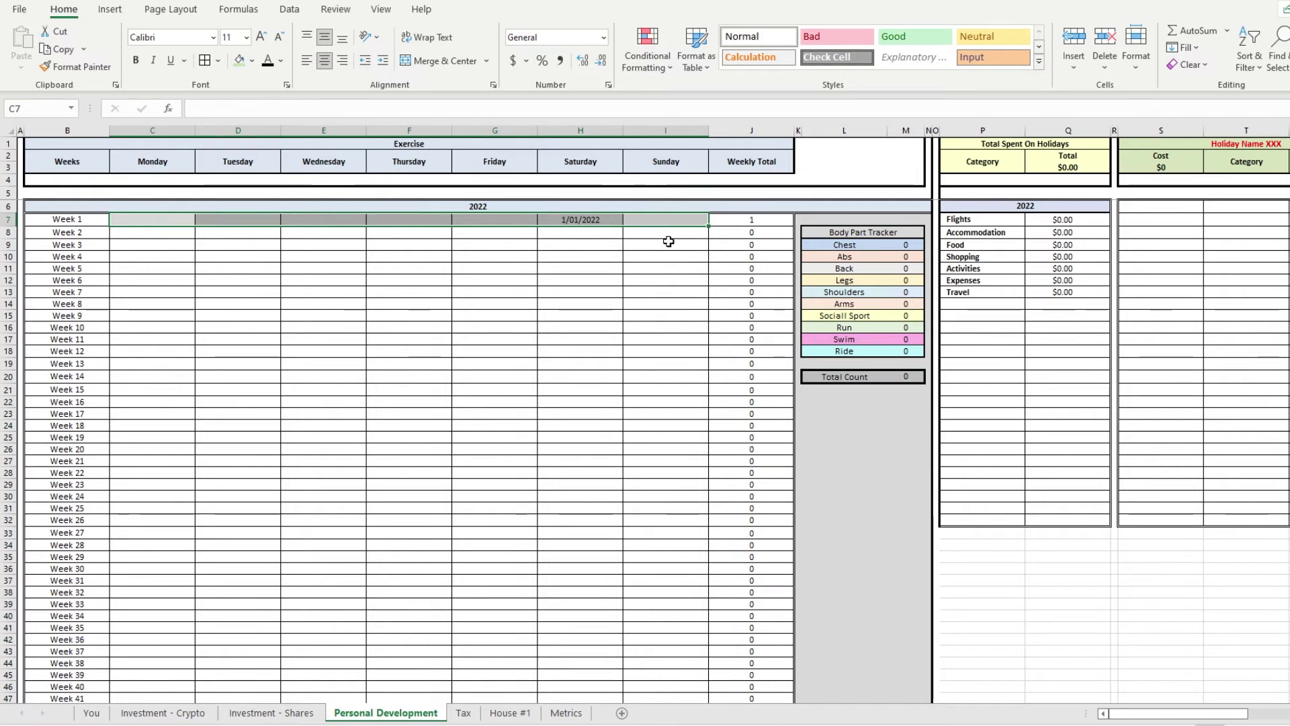
left_click(670, 238)
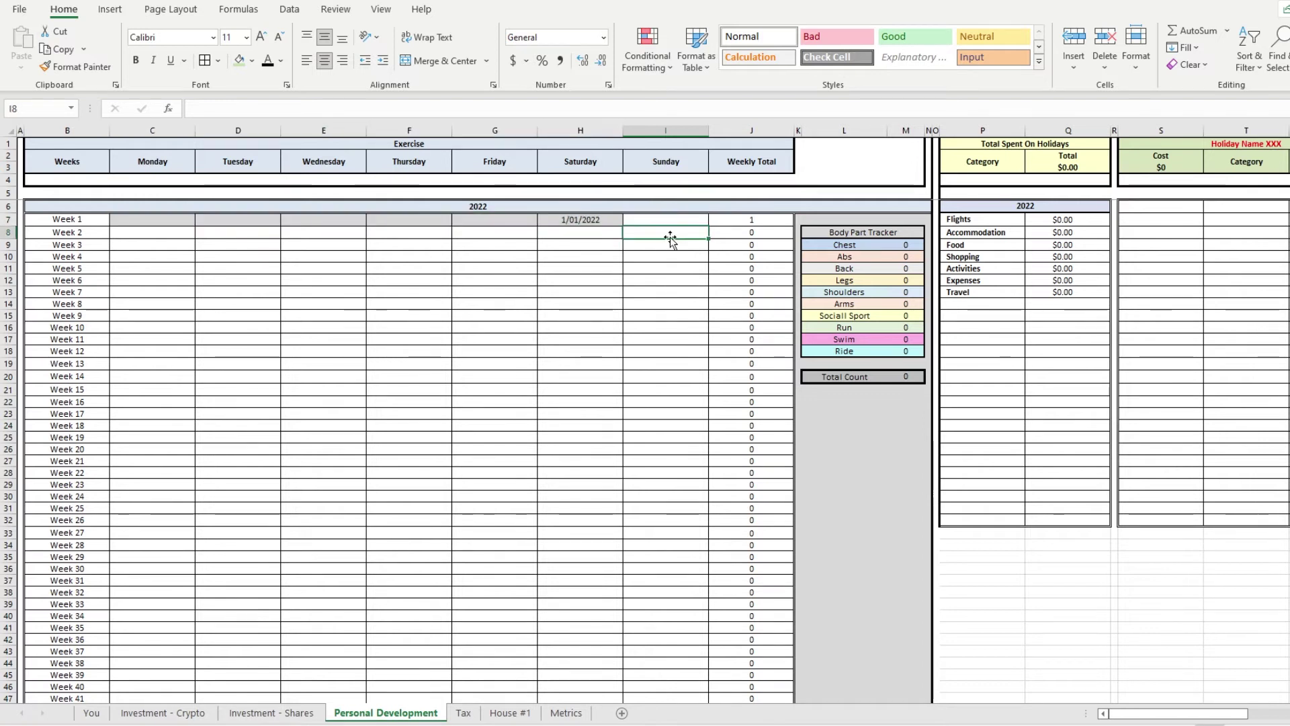
left_click(605, 220)
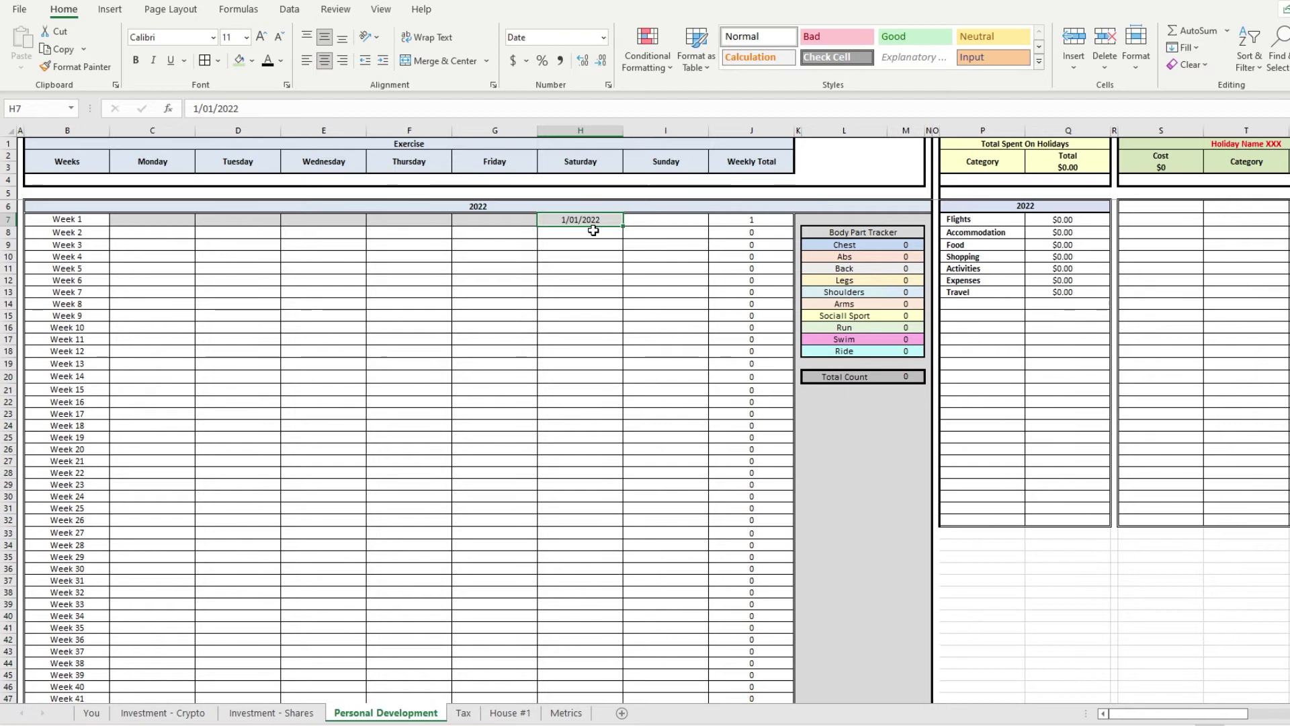
- Log a Chest session for Sunday of Week 1 by copying the coloured Chest entry from the Body Part Tracker
left_click(875, 249)
key("ctrl+c")
left_click(665, 220)
key("ctrl+v")
left_click(655, 313)
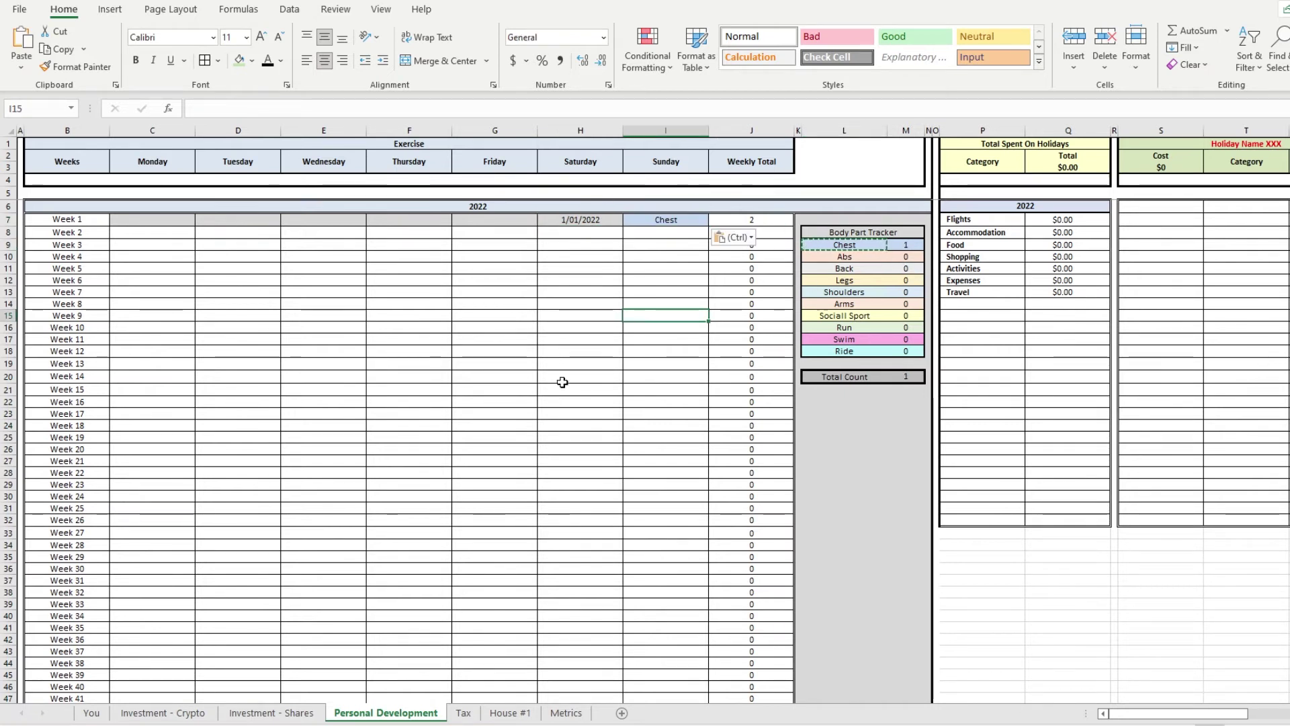
- Copy Abs and Back from the Body Part Tracker into Monday and Tuesday of Week 2
left_click(854, 258)
key("ctrl+c")
left_click(173, 234)
key("ctrl+v")
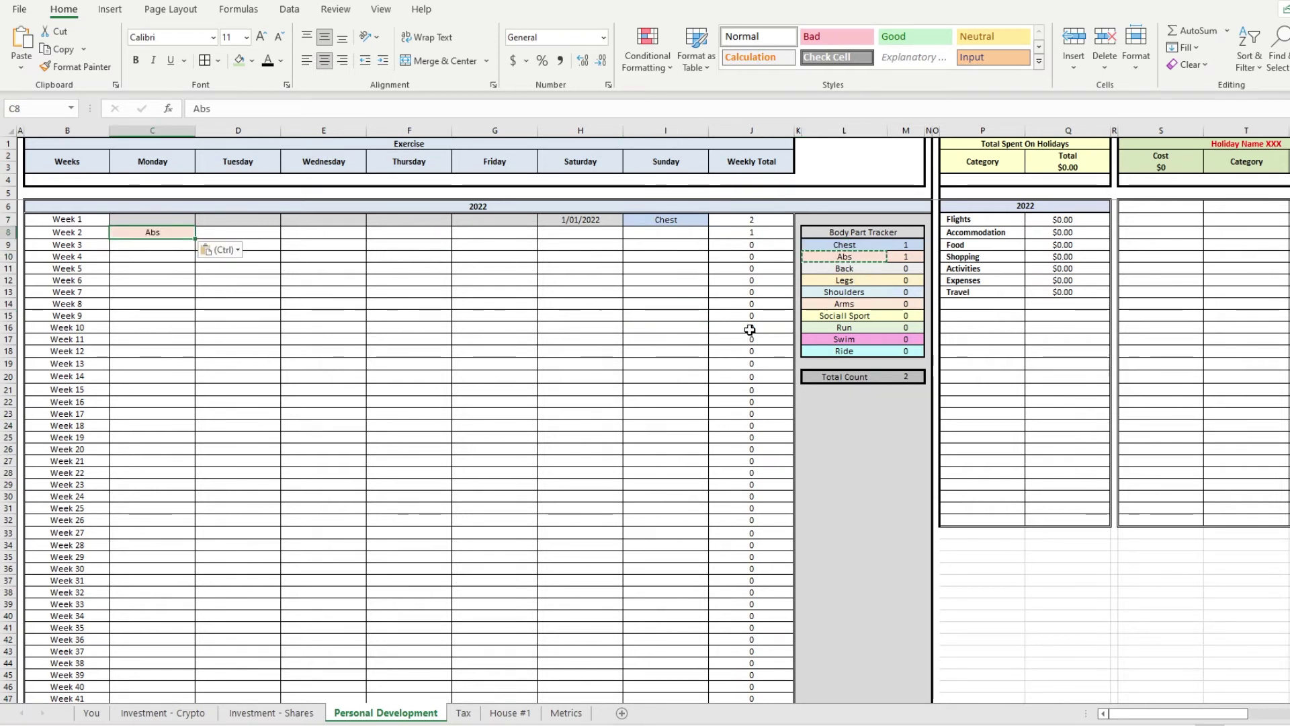
left_click(848, 269)
key("ctrl+c")
left_click(235, 232)
key("ctrl+v")
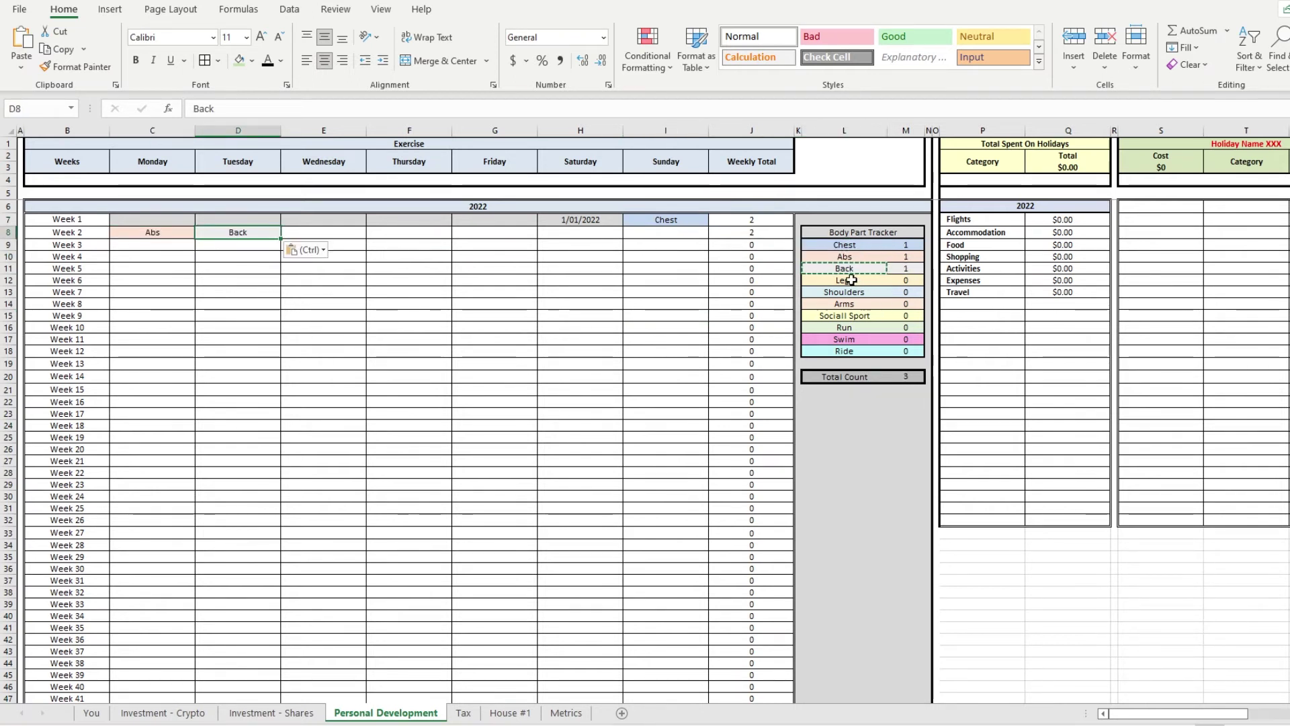
- Copy Legs from the Body Part Tracker into Wednesday of Week 2 and clear the copy selection
left_click(850, 280)
key("ctrl+c")
left_click(300, 232)
key("ctrl+v")
left_click(387, 315)
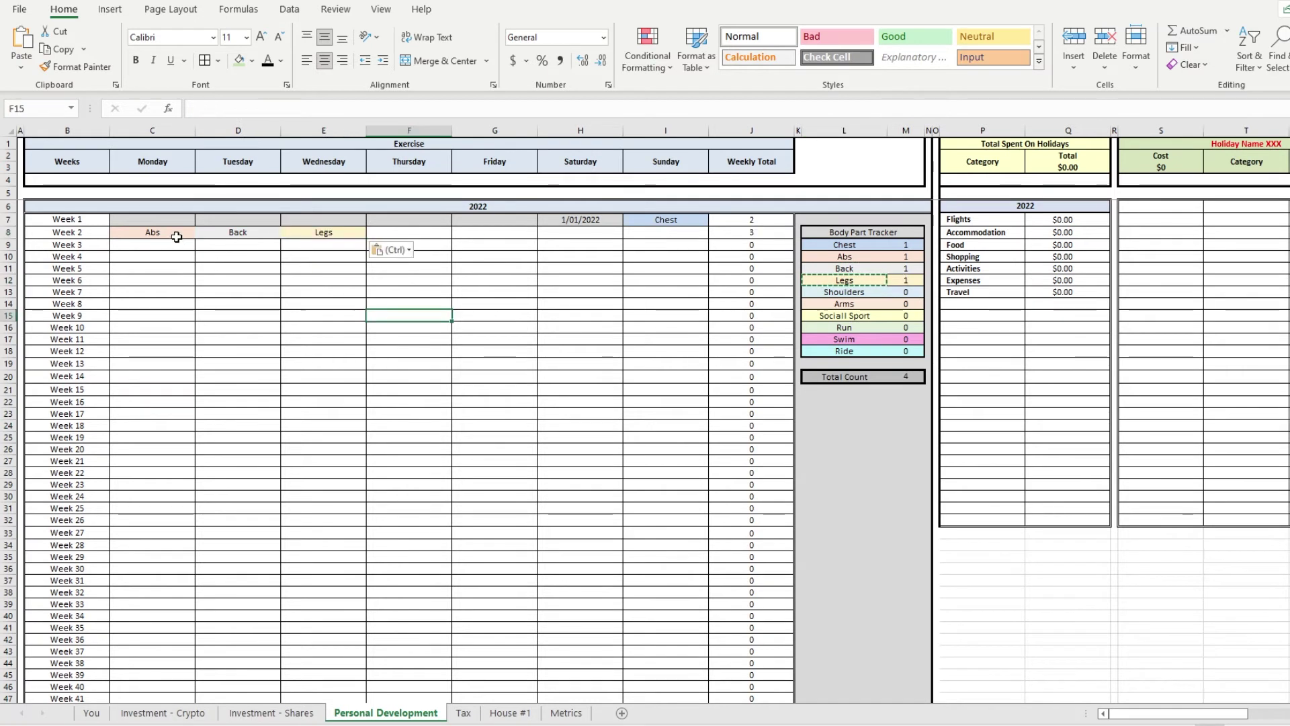
left_click_drag(176, 237, 322, 232)
key("Escape")
left_click_drag(323, 376, 323, 363)
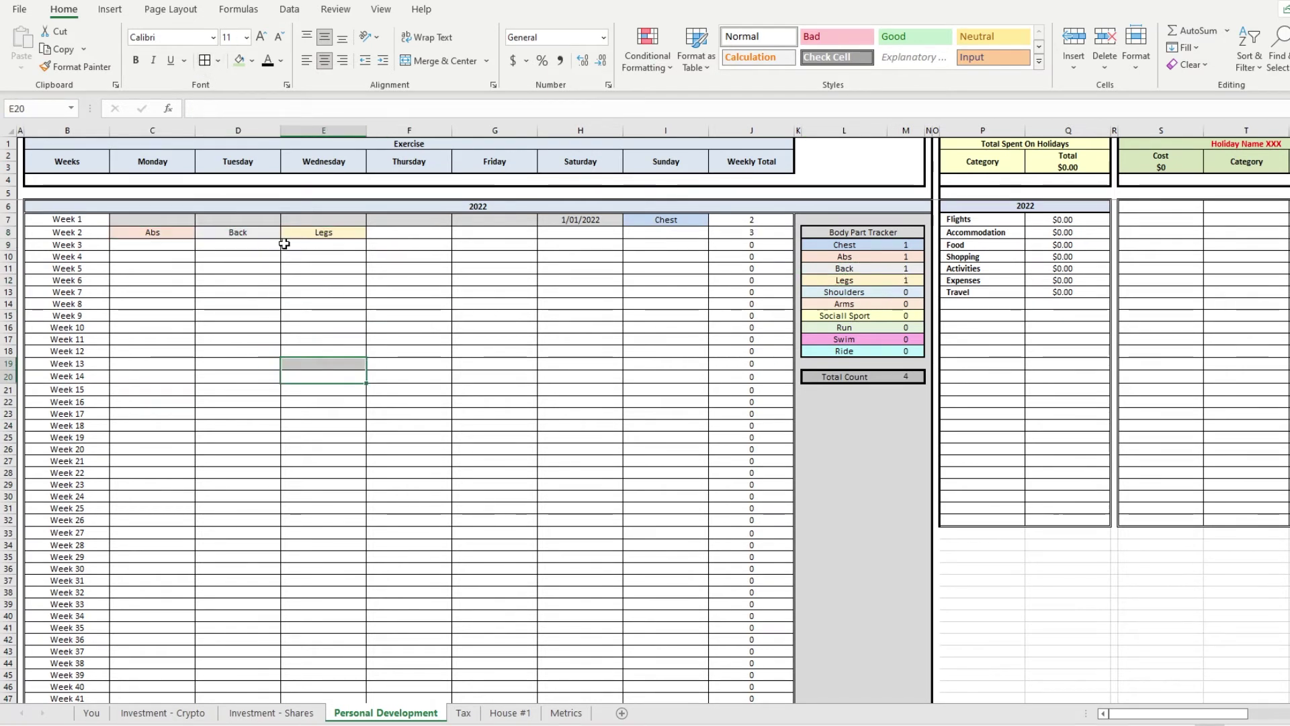
- Copy the Week 2 "Back" entry to Week 10 Friday and Week 16 Thursday and Wednesday, and check the tracker counts
left_click(255, 232)
key("ctrl+c")
left_click(494, 327)
key("ctrl+v")
left_click(409, 401)
key("ctrl+v")
left_click(323, 401)
key("ctrl+v")
left_click(580, 413)
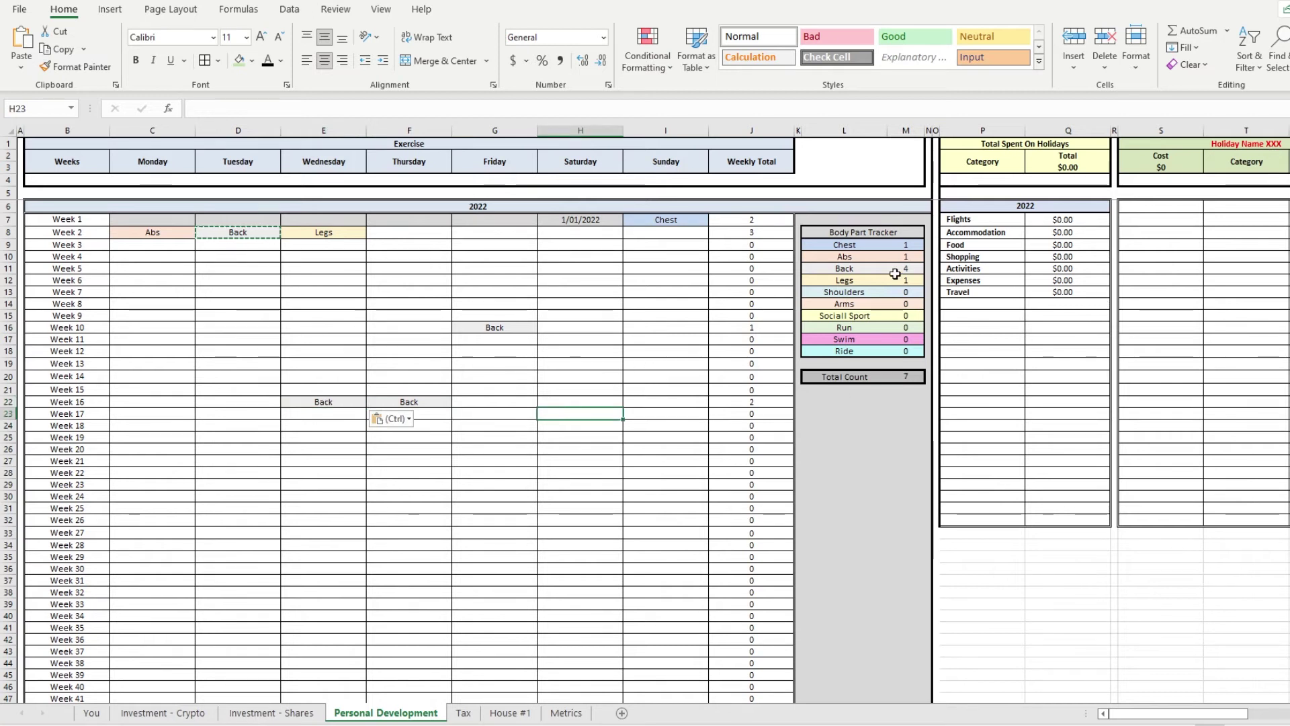
left_click_drag(907, 245, 901, 368)
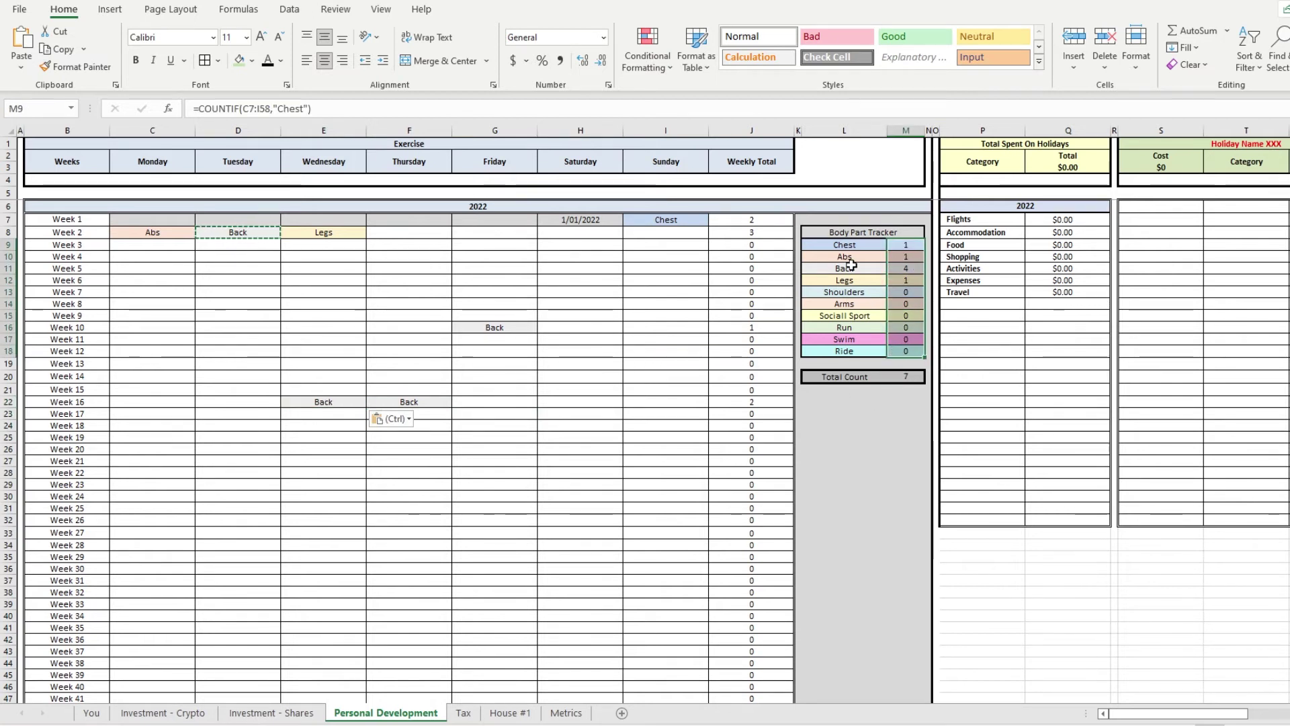
- Copy the "Shoulders" label from the Body Part Tracker into Week 9 Sunday
left_click(848, 290)
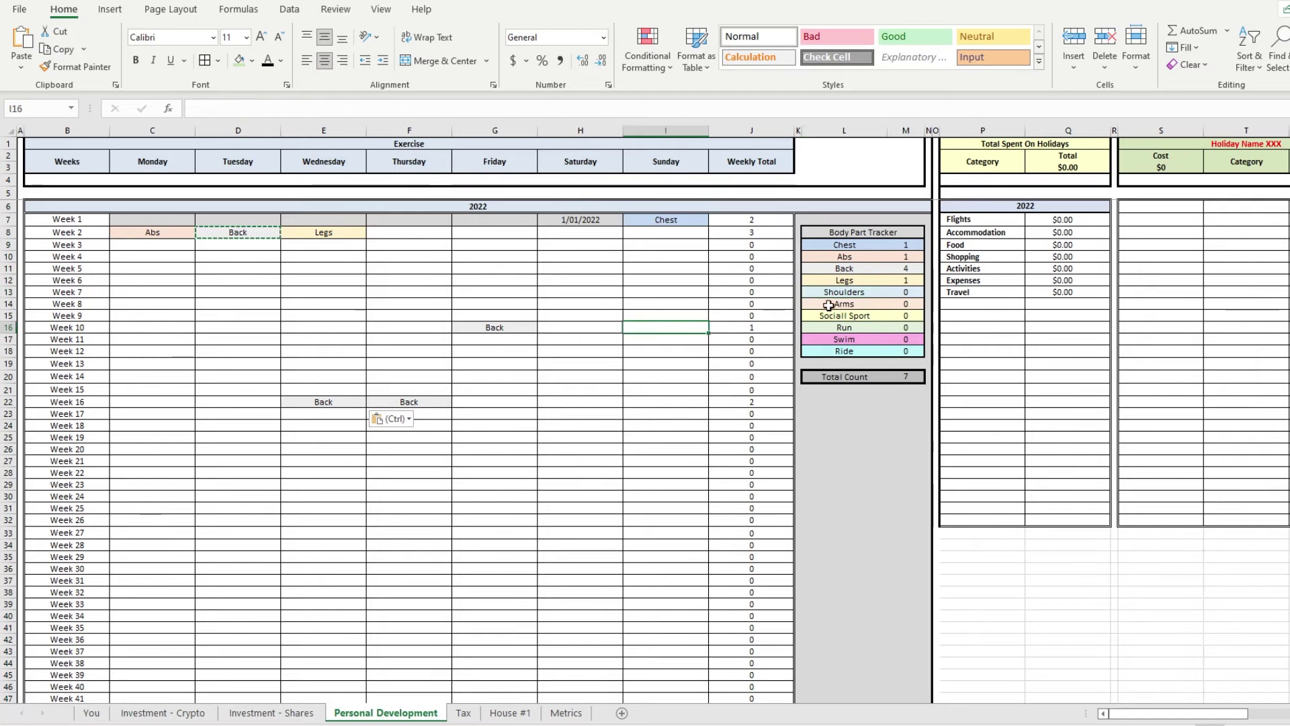
key("ctrl+c")
left_click(665, 315)
key("ctrl+v")
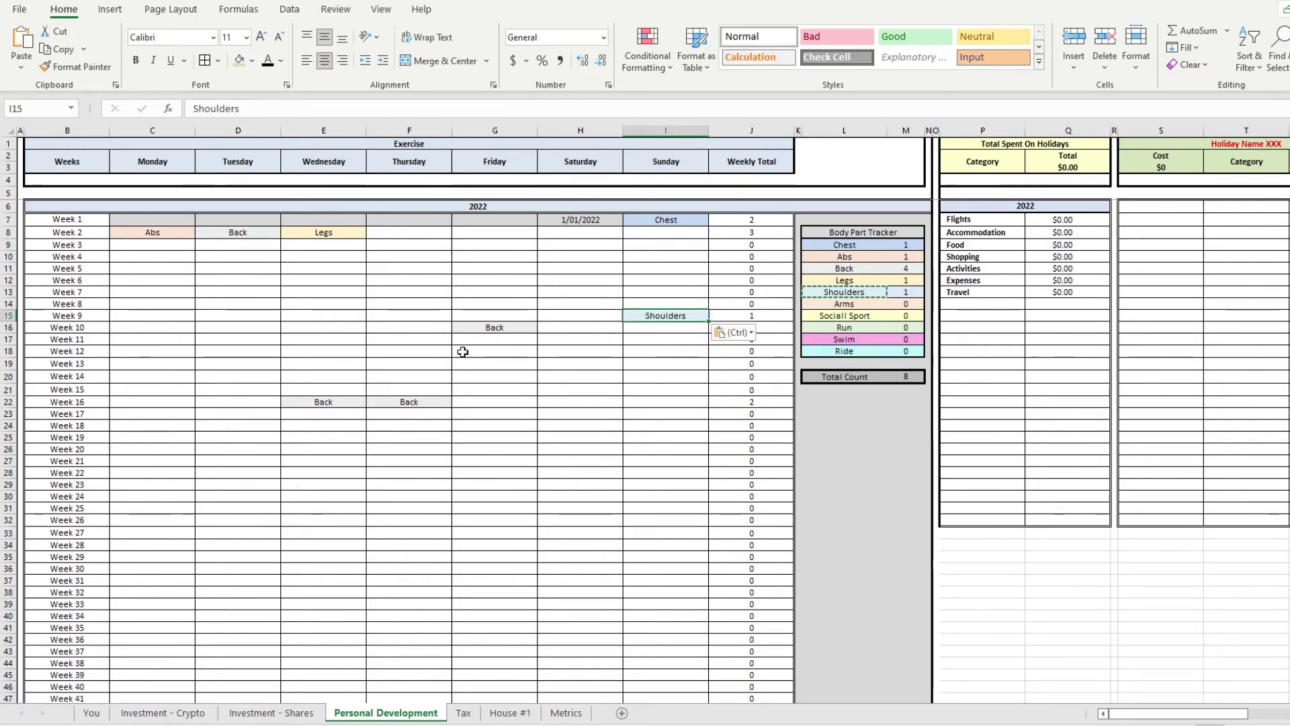
- Fill Monday to Sunday of Weeks 5 to 28 with "Shoulders" and check the tracker counts
left_click_drag(172, 268, 648, 548)
key("ctrl+v")
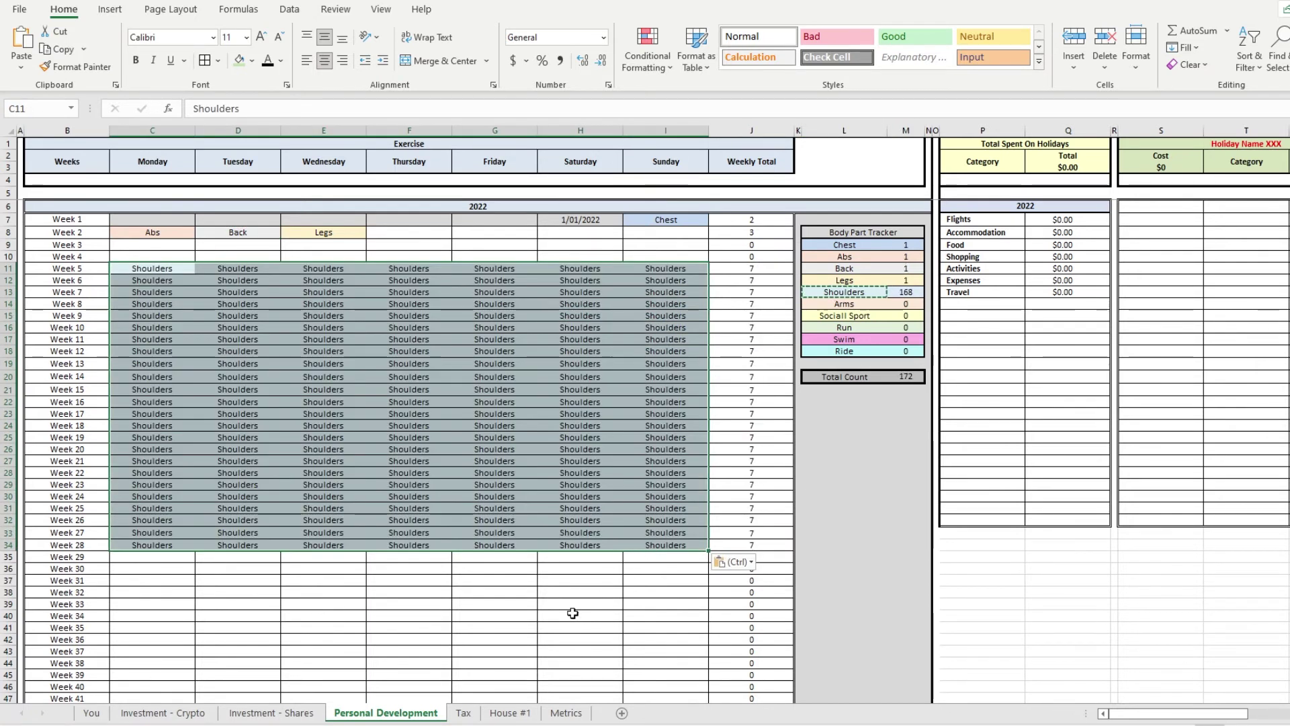
left_click(574, 614)
left_click_drag(151, 247, 655, 603)
left_click(580, 496)
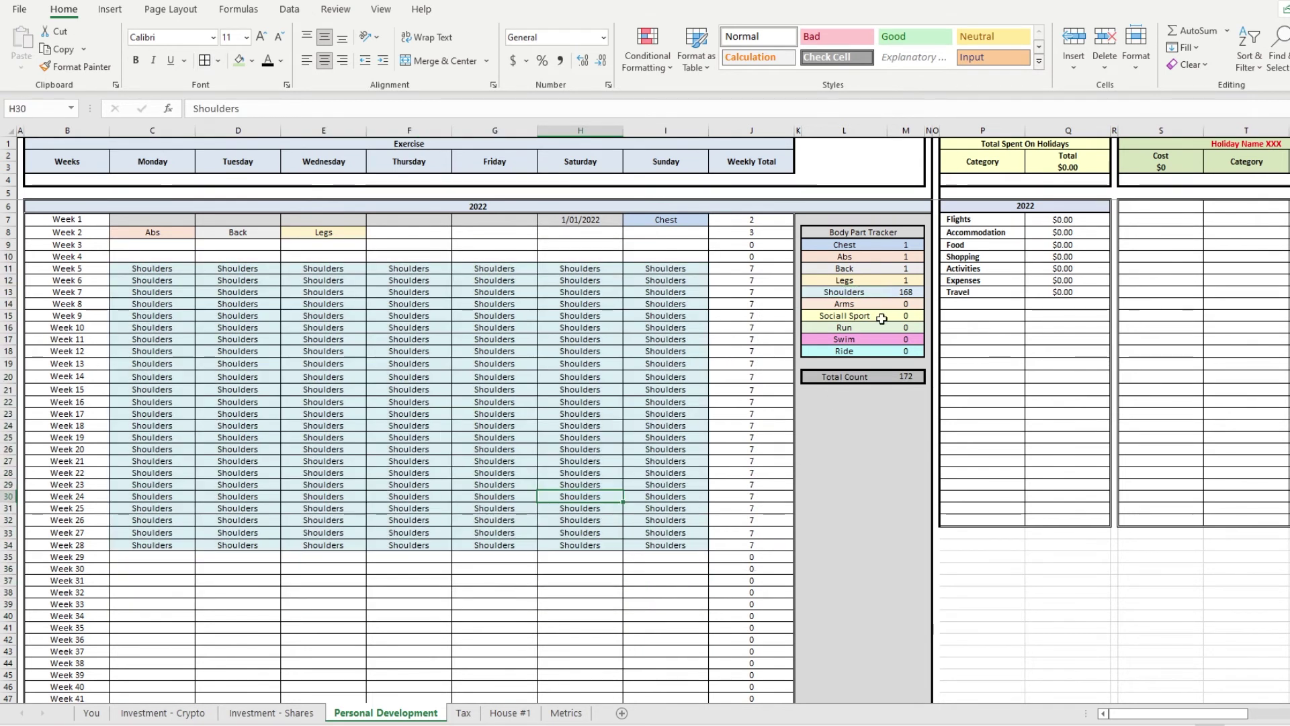
left_click_drag(905, 245, 906, 339)
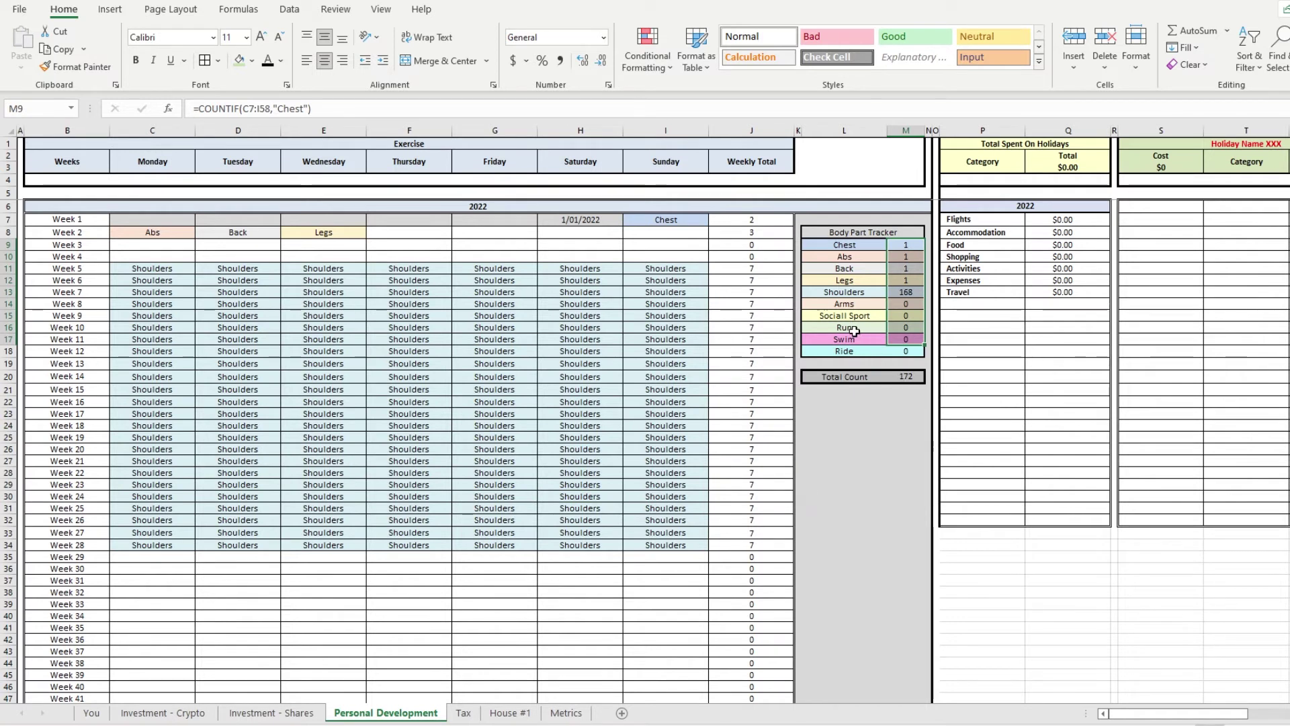
- Clear Monday to Sunday of Weeks 4 to 34 by copying the blank Week 32 Wednesday cell over them
left_click(324, 595)
key("ctrl+c")
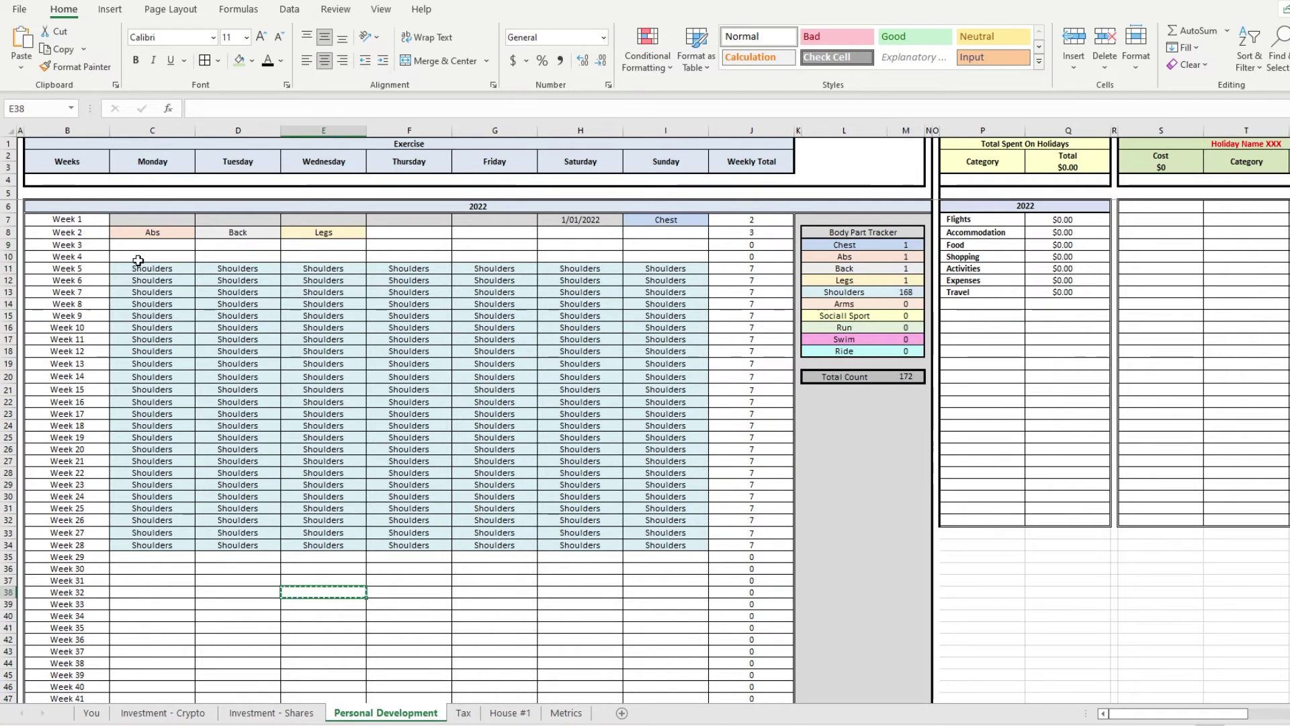
left_click_drag(135, 262, 650, 614)
key("ctrl+v")
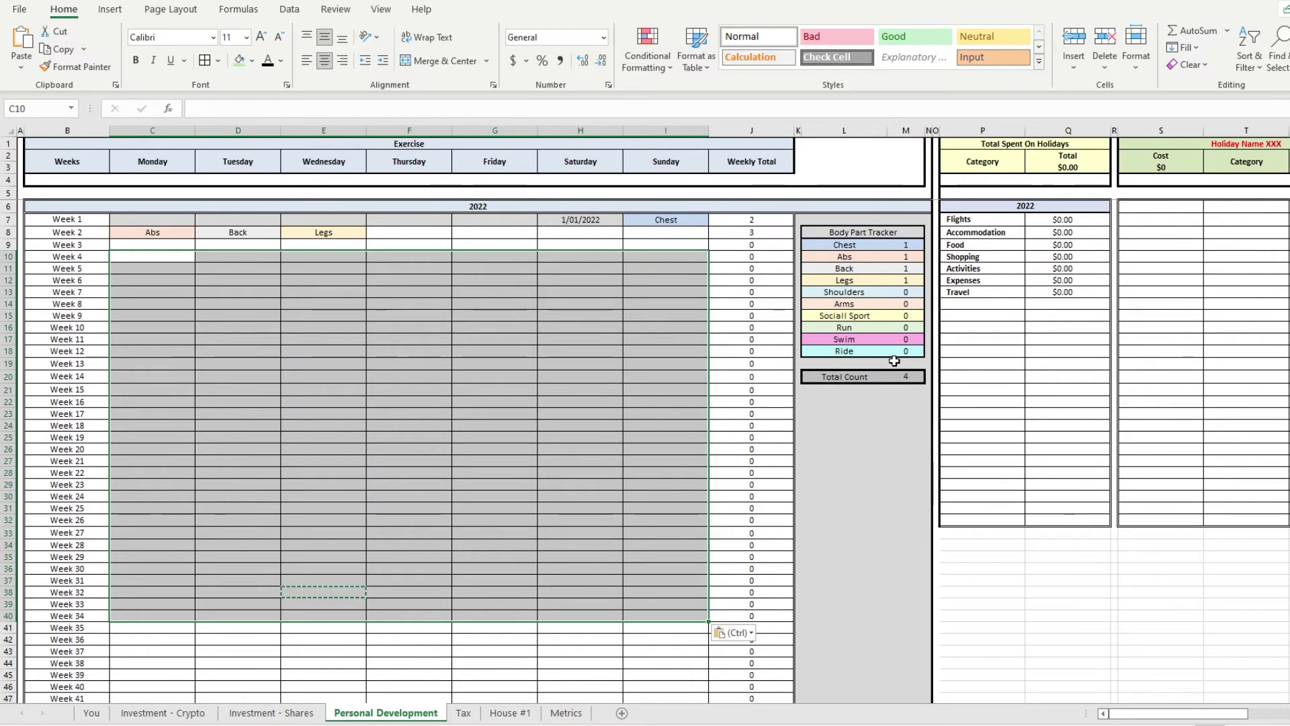
left_click(409, 424)
left_click(10, 519)
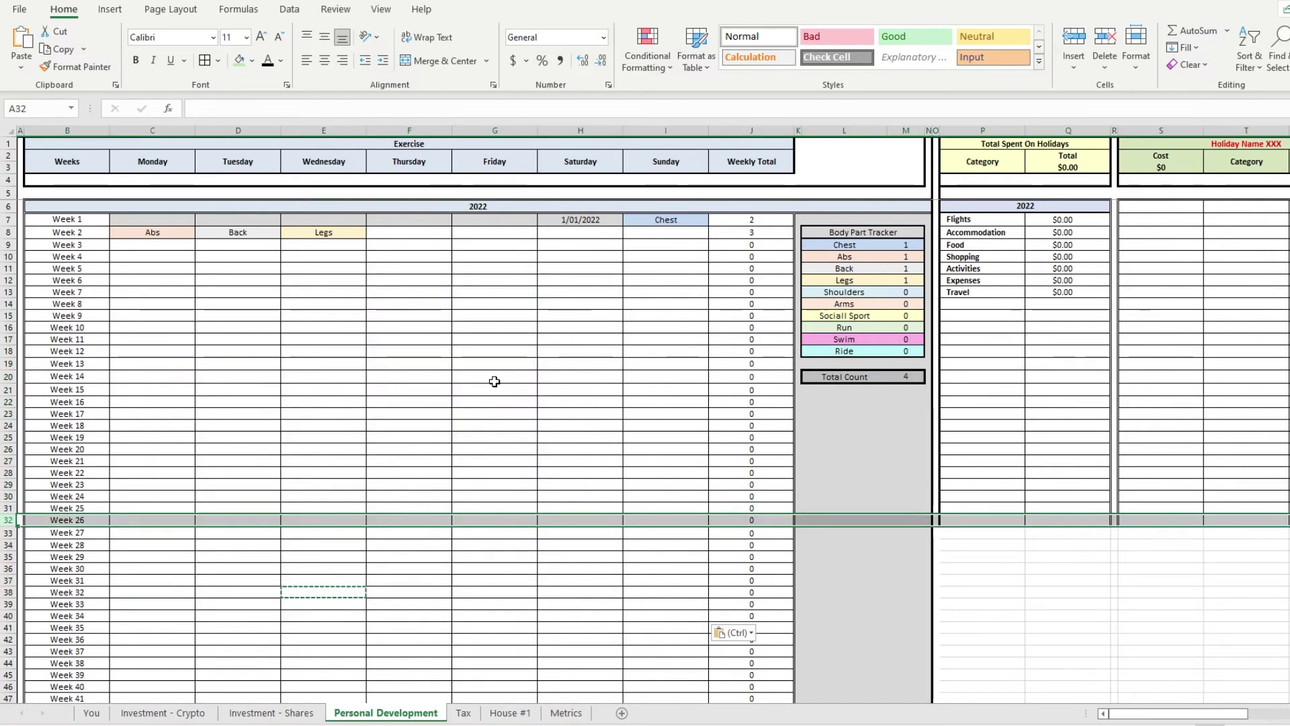
- Try filling Weeks 6 to 24 with the grey Week 1 Thursday cell, and undo the fill
left_click(389, 219)
key("ctrl+c")
mouse_move(141, 282)
left_mouse_down()
mouse_move(587, 492)
mouse_move(636, 494)
left_mouse_up()
key("ctrl+v")
left_click(495, 506)
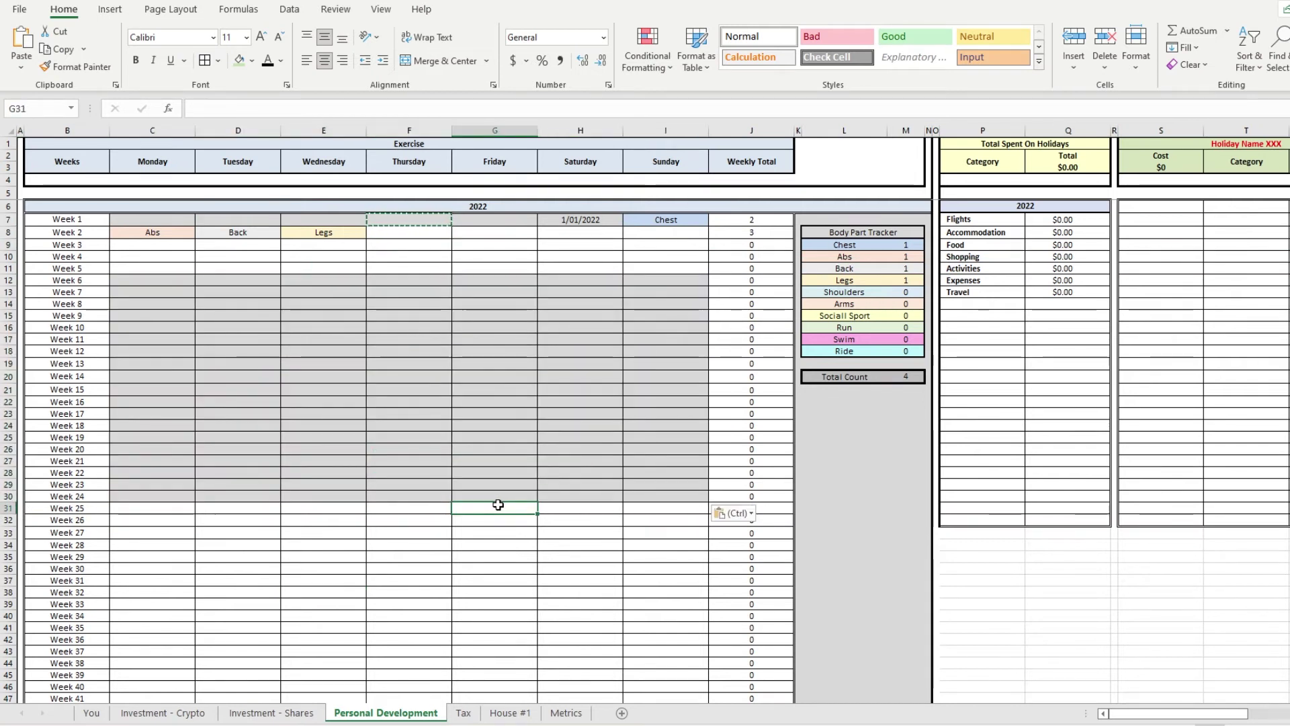
key("ctrl+z")
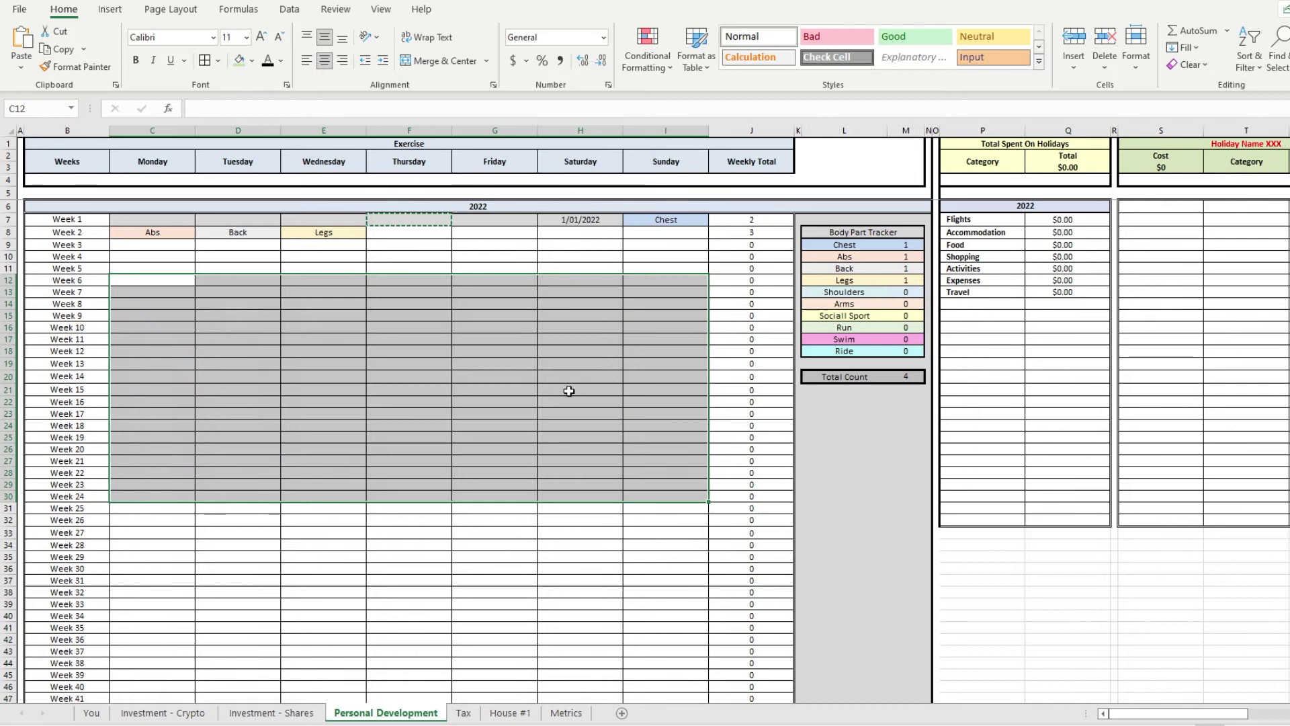
left_click(596, 351)
- Copy "Arms" from the Body Part Tracker into Week 10 Thursday and "Run" into Week 15 Friday
left_click(873, 305)
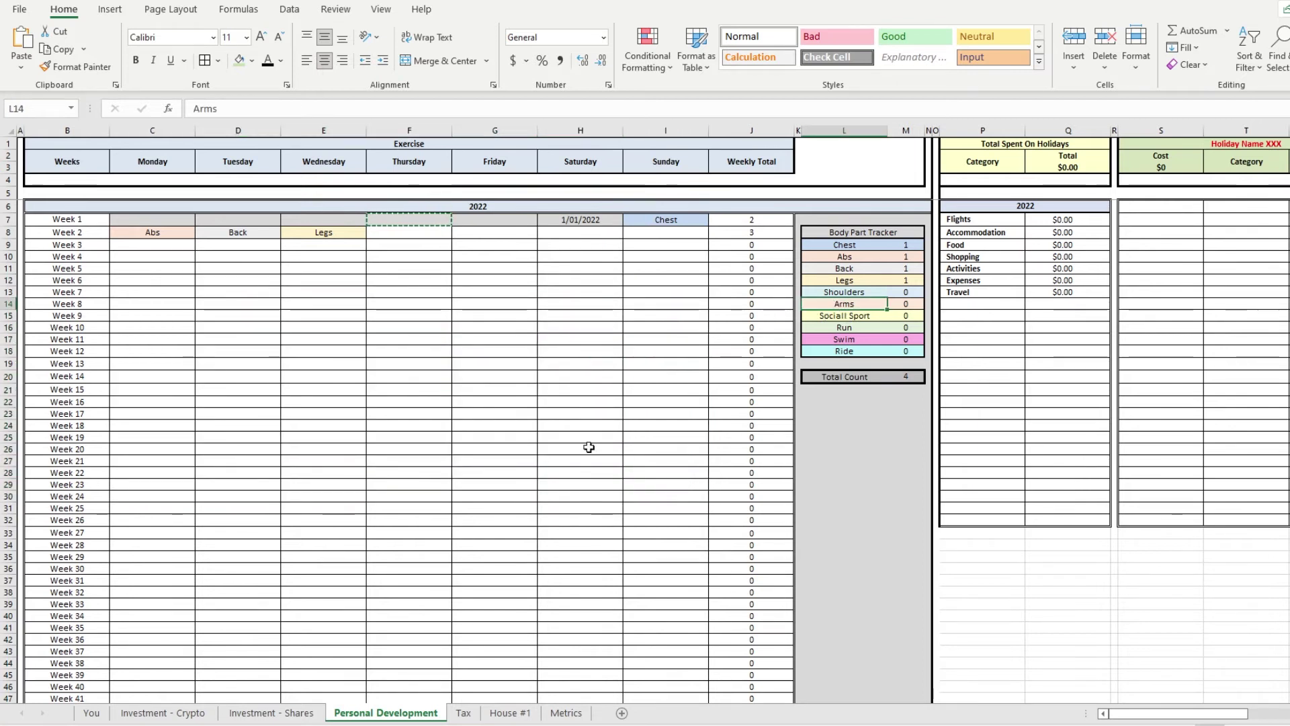
key("ctrl+c")
left_click(409, 327)
key("ctrl+v")
left_click(855, 327)
key("ctrl+c")
left_click(494, 389)
key("ctrl+v")
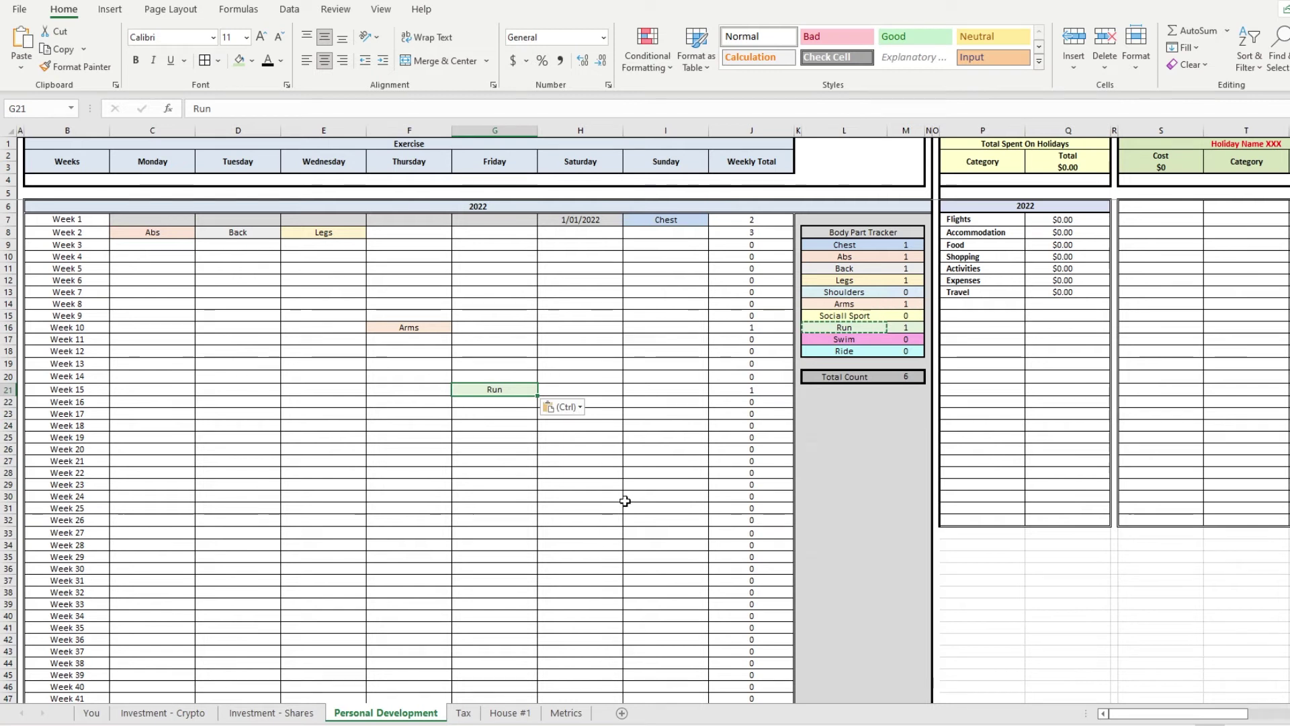
- Clear the exercise entries from Week 2 to Week 20 and Week 1 Sunday by copying a blank white cell over them
left_click(630, 376)
key("ctrl+c")
left_click_drag(655, 450, 202, 234)
key("ctrl+v")
left_click(663, 219)
key("ctrl+v")
left_click(628, 347)
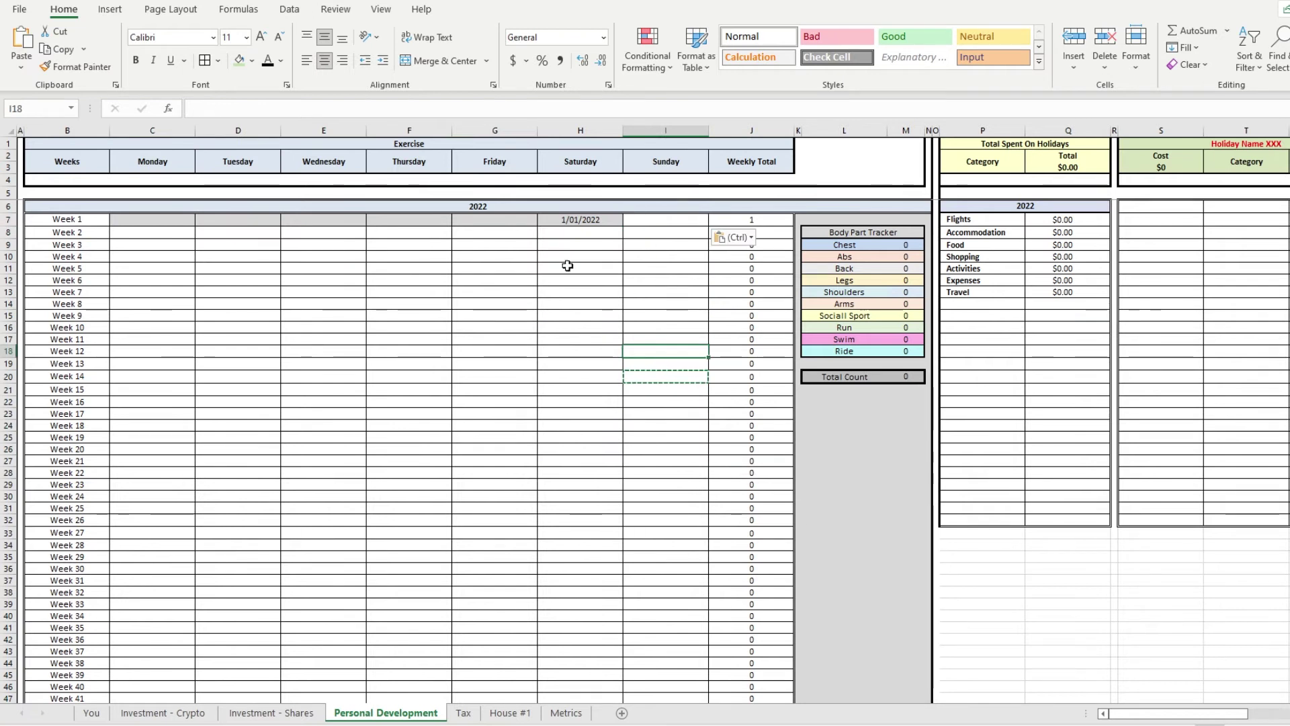
- Examine the Body Part Tracker count formulas, the Total Count formula and the weekly rows down to the 2023 heading
left_click(905, 245)
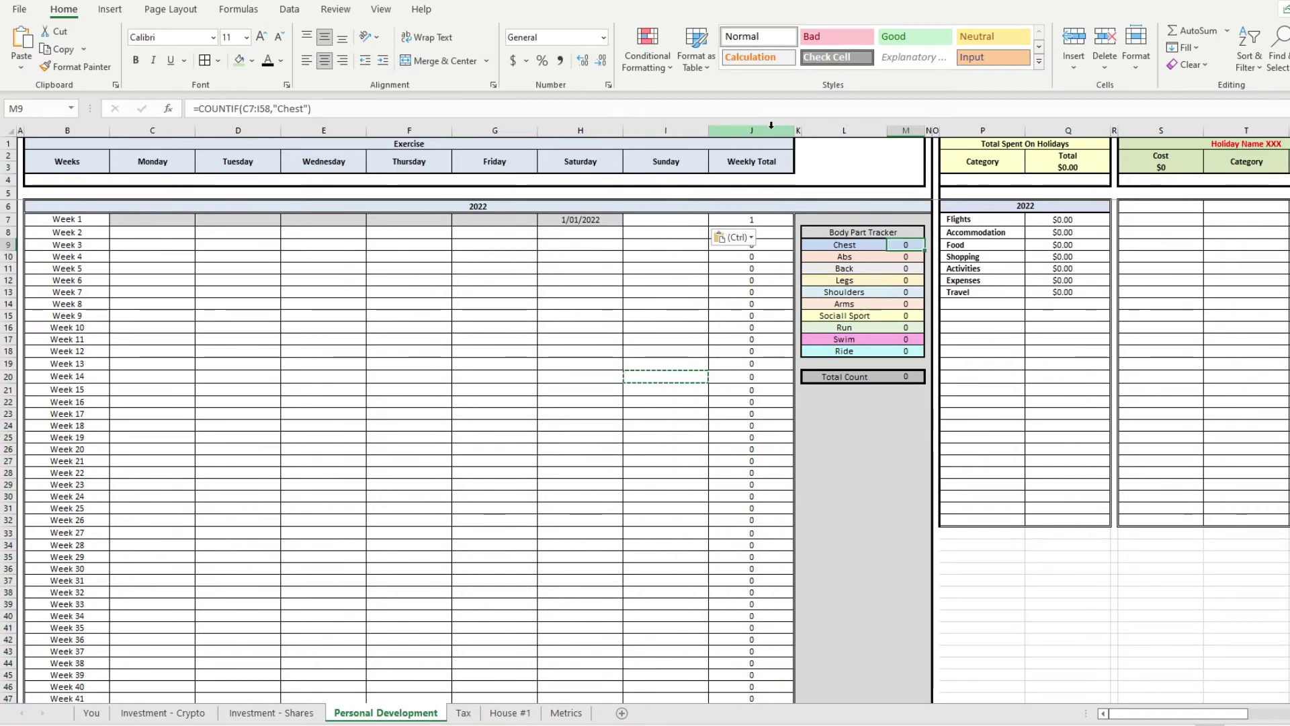
left_click(771, 126)
left_click_drag(906, 245, 907, 353)
left_click(907, 381)
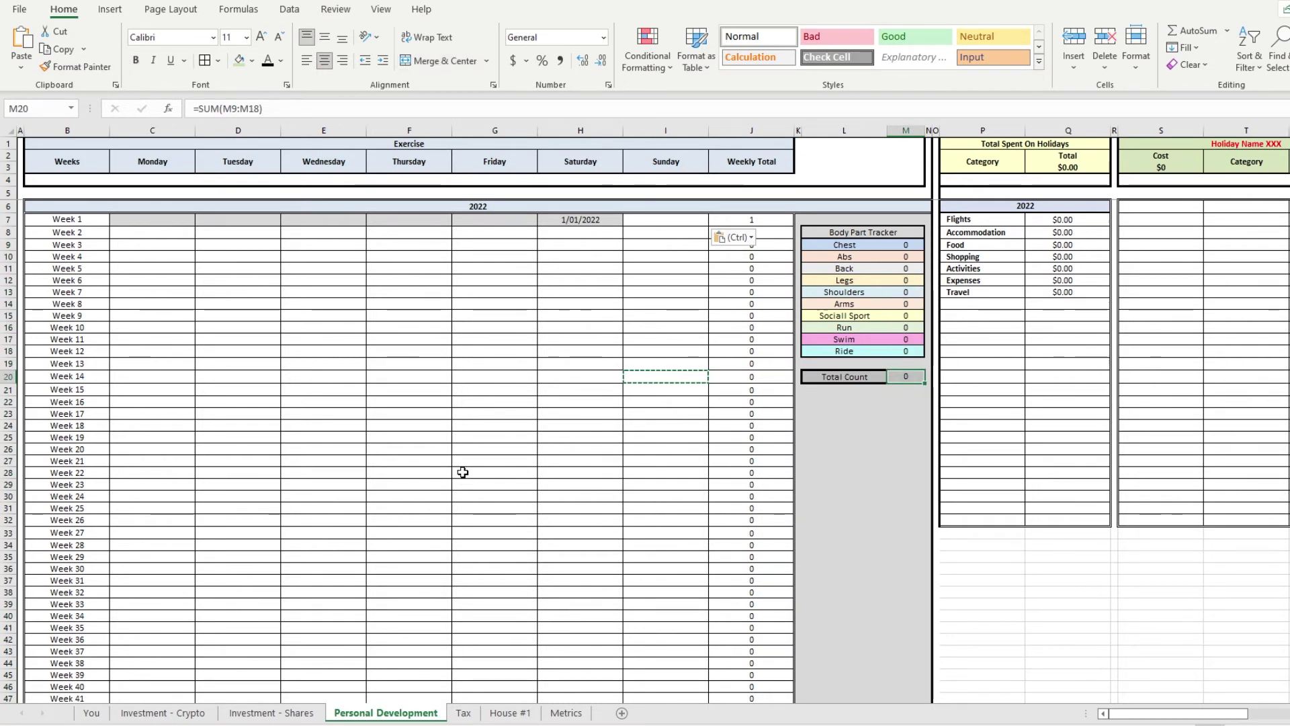
scroll(461, 485, "down", 6)
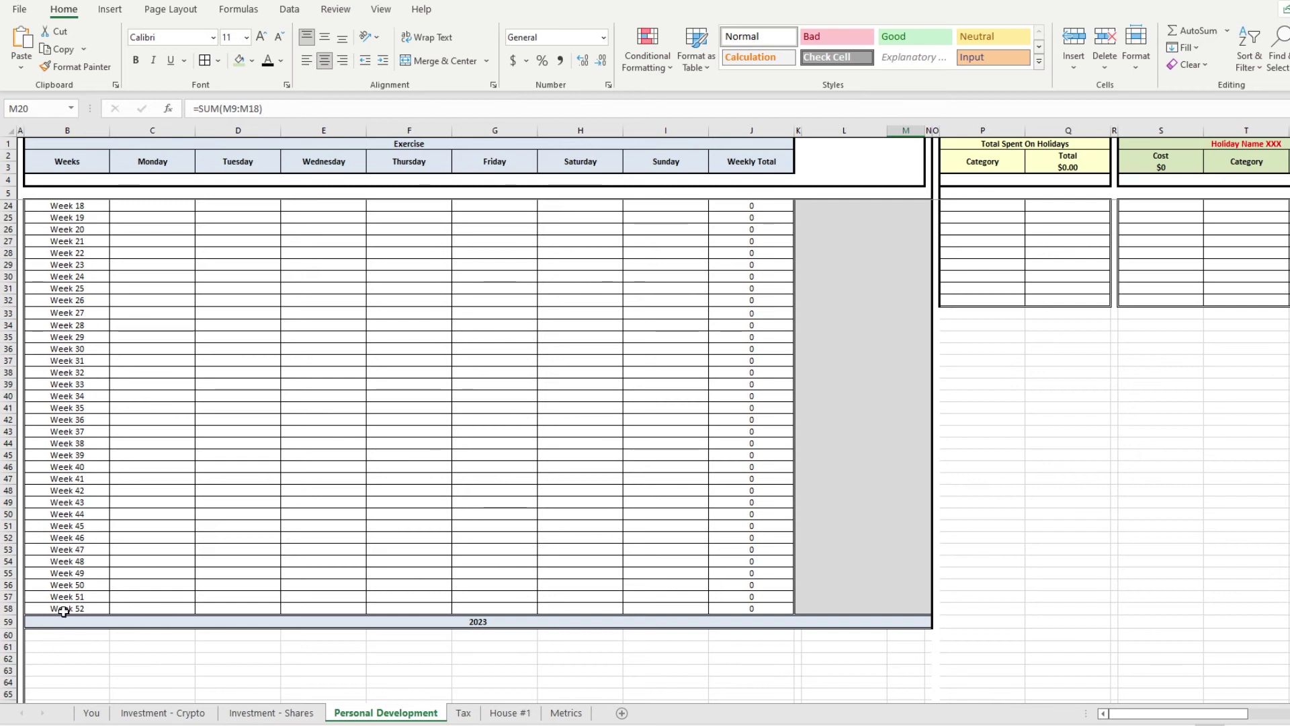
scroll(724, 574, "up", 6)
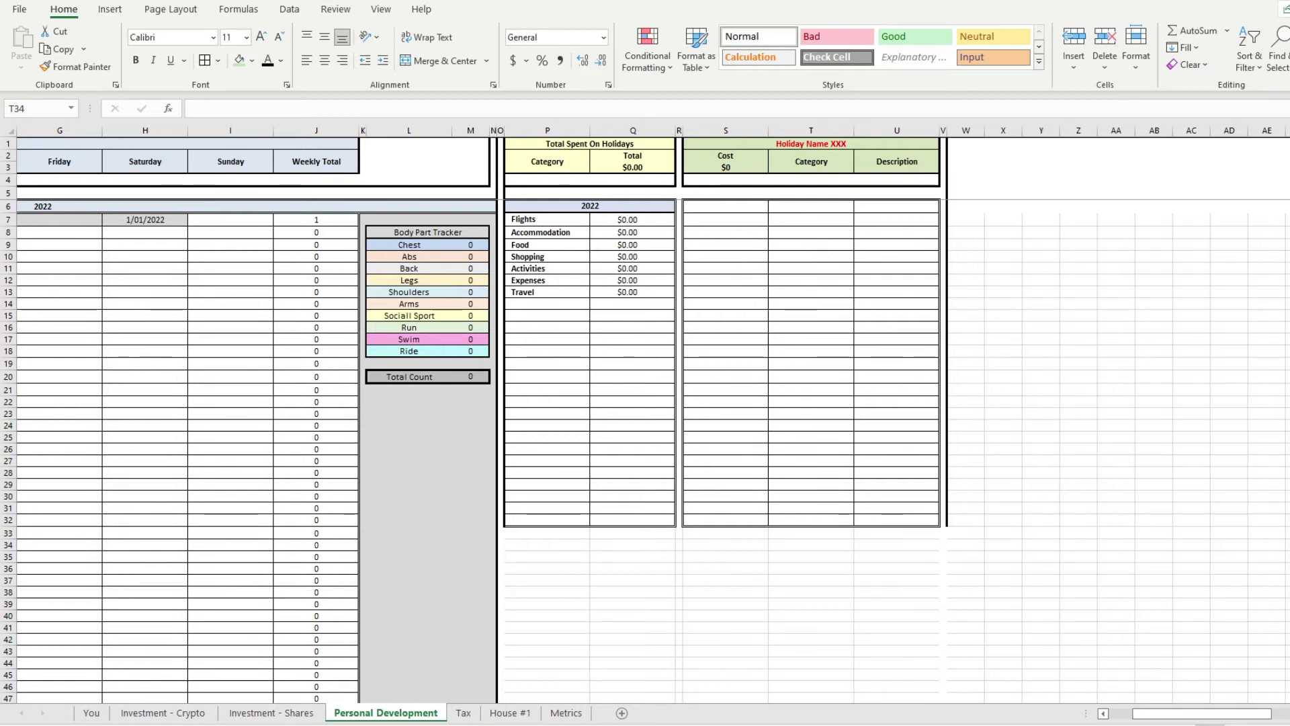
- Inspect the Total Holiday Cost formula in the Statistics section of the You sheet
left_click(92, 713)
left_click_drag(1166, 719, 1179, 719)
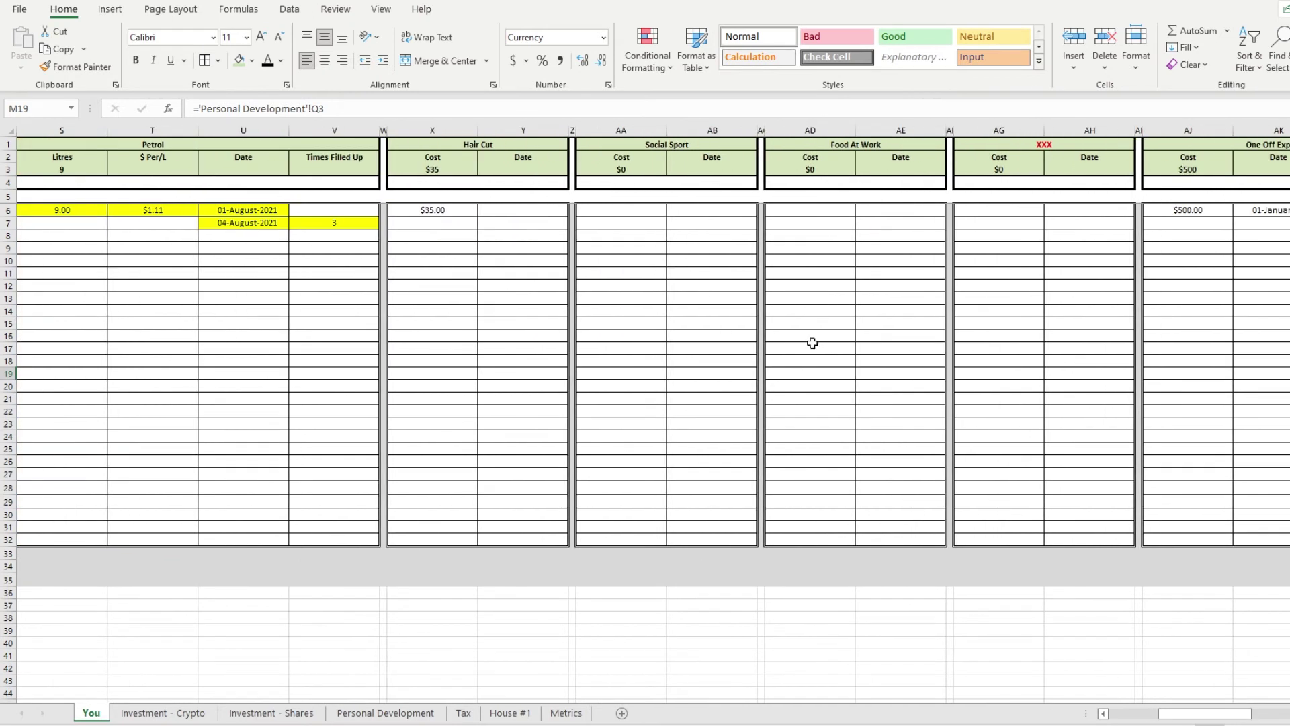
left_click_drag(1179, 722, 1157, 718)
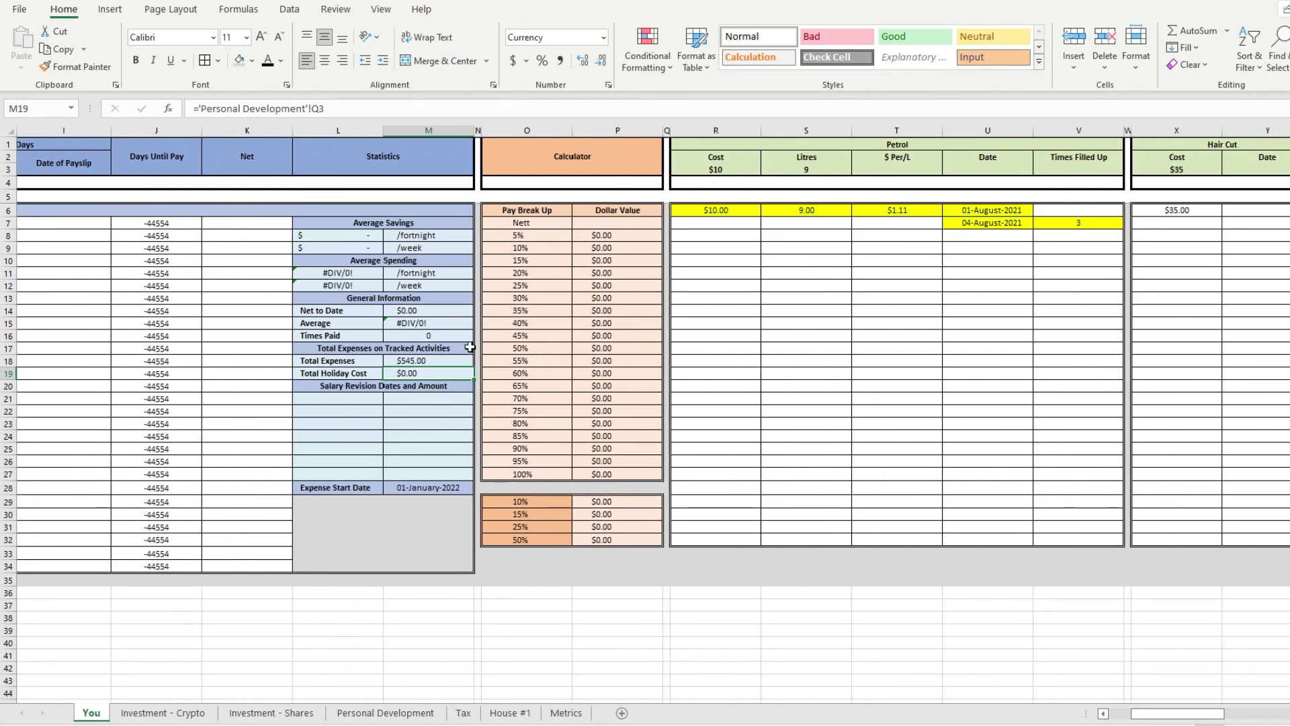
left_click(339, 376)
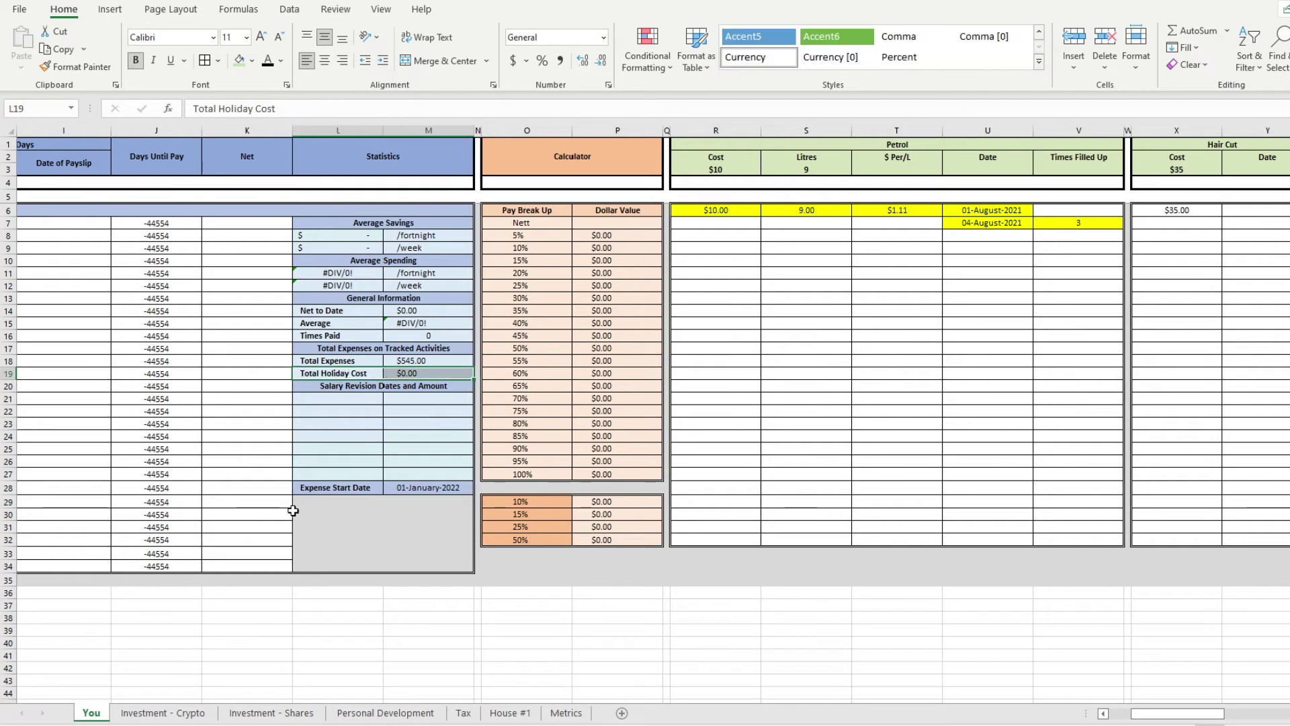
left_click(415, 374)
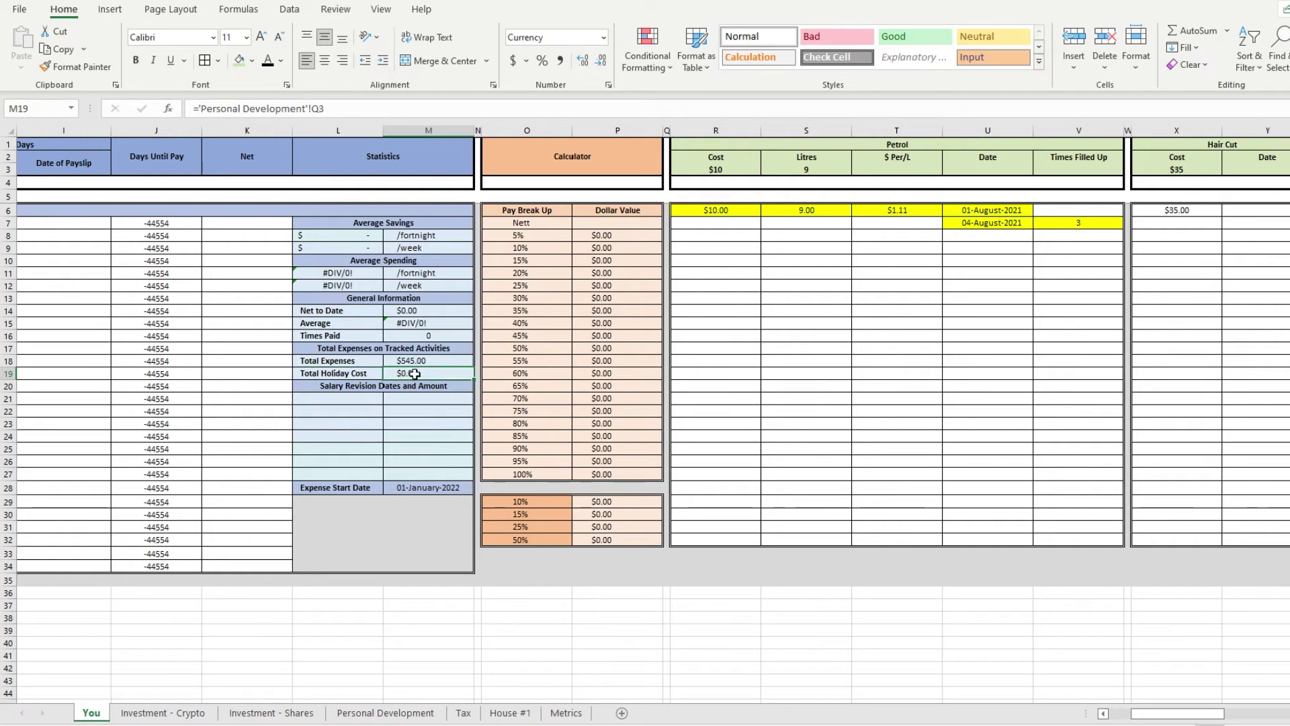
left_click(381, 104)
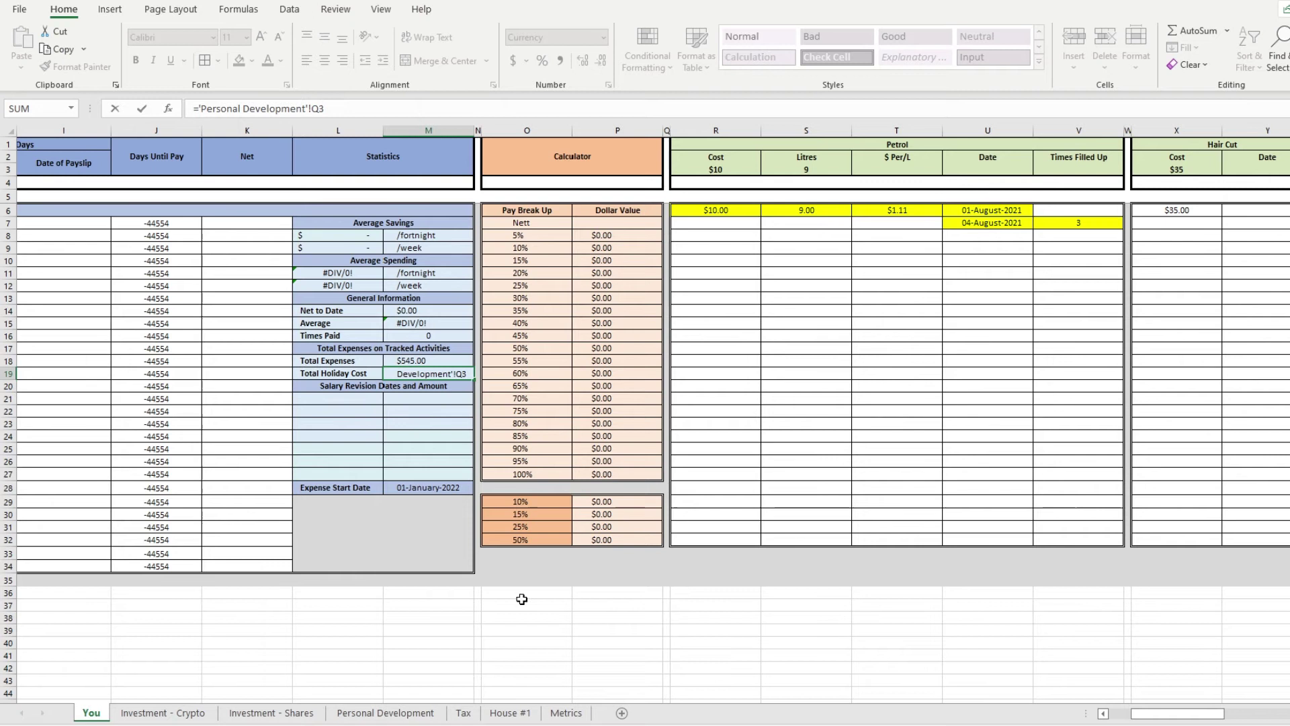
- Inspect the formula for the total spent on holidays in cell Q3 of the Personal Development sheet
left_click(385, 712)
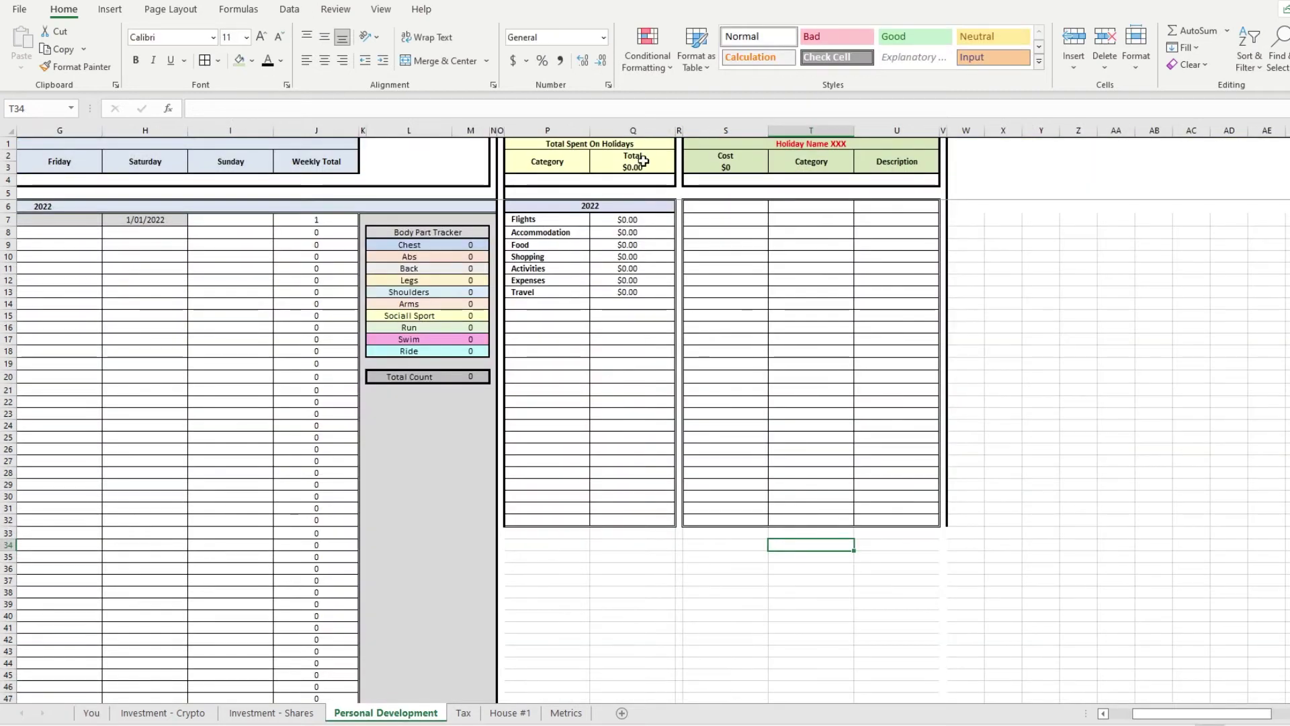
left_click(628, 131)
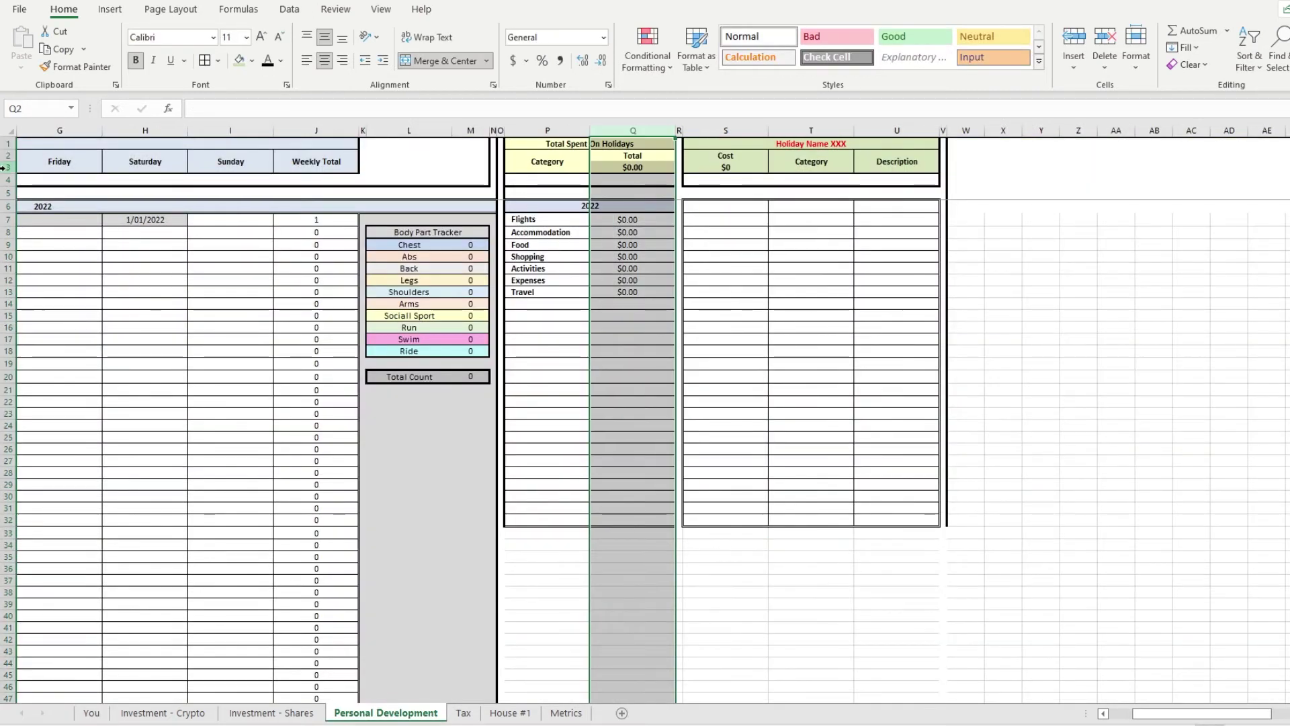
left_click(314, 195)
left_click(632, 167)
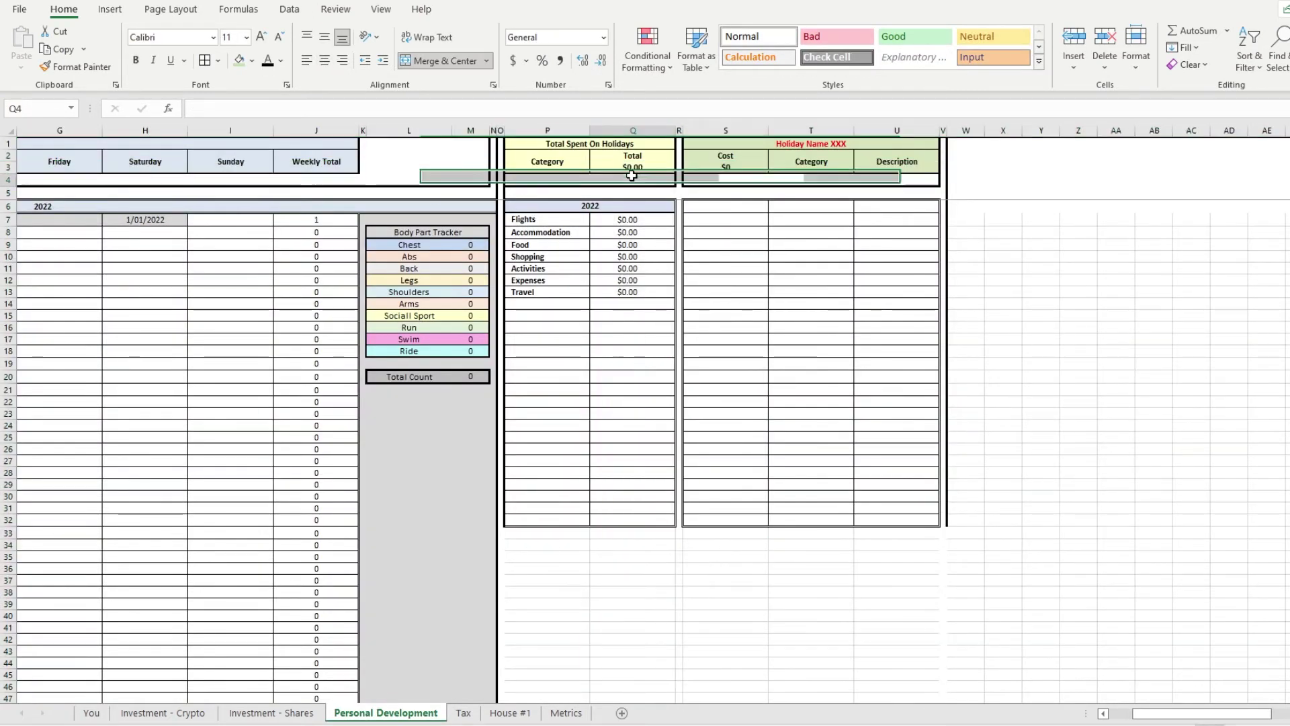
left_click(353, 108)
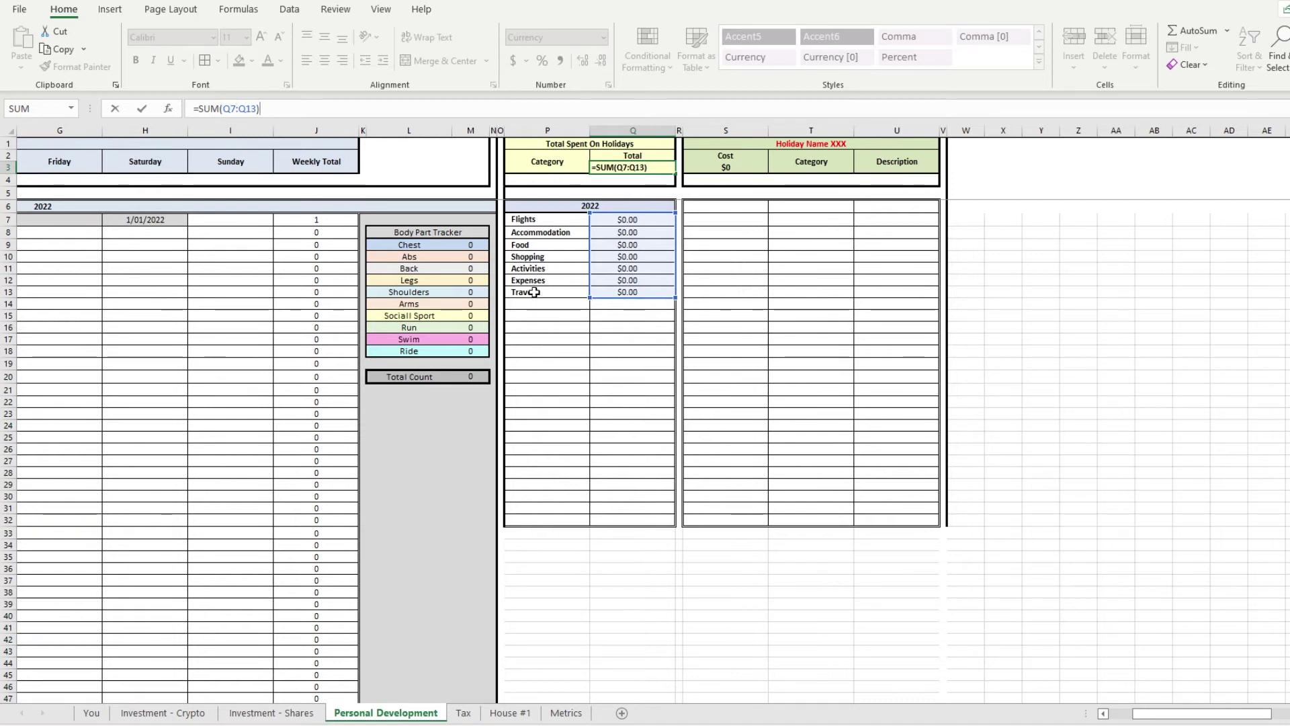
left_click(587, 219)
left_click(585, 205)
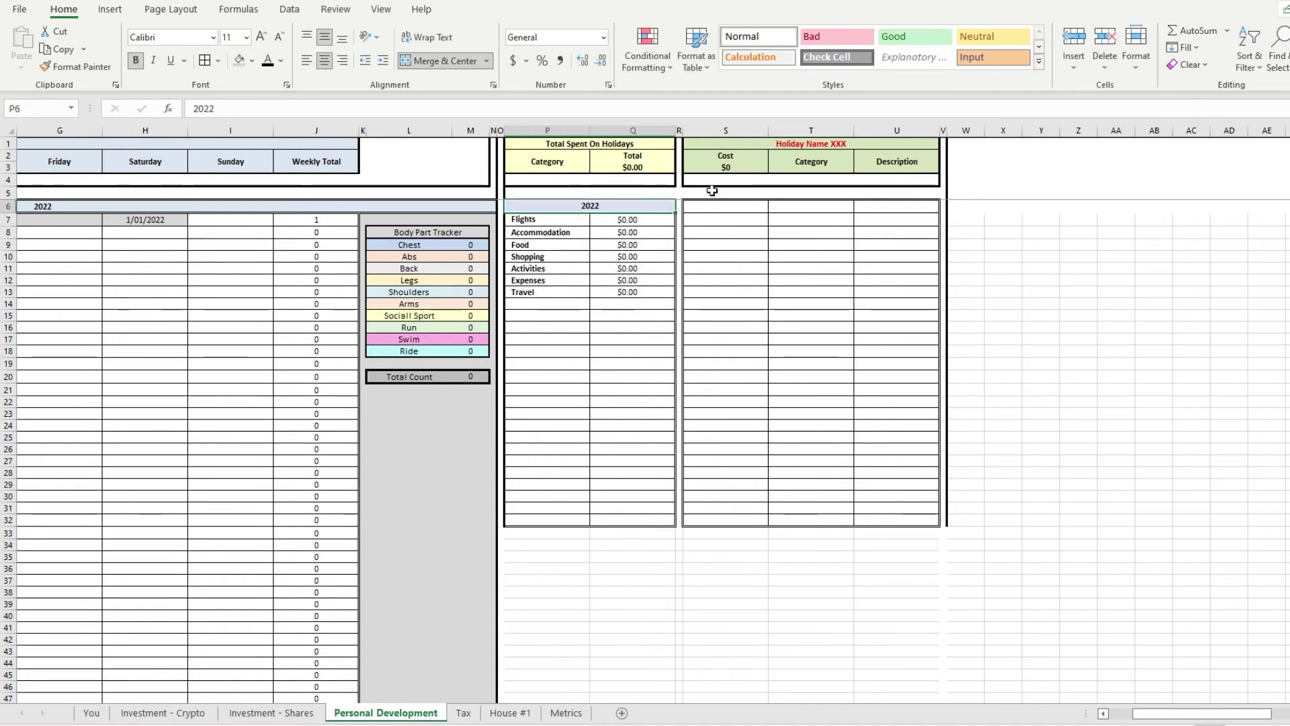
- Duplicate the Holiday Name XXX block in columns R to U and insert the copy at column V
left_click_drag(912, 125, 680, 126)
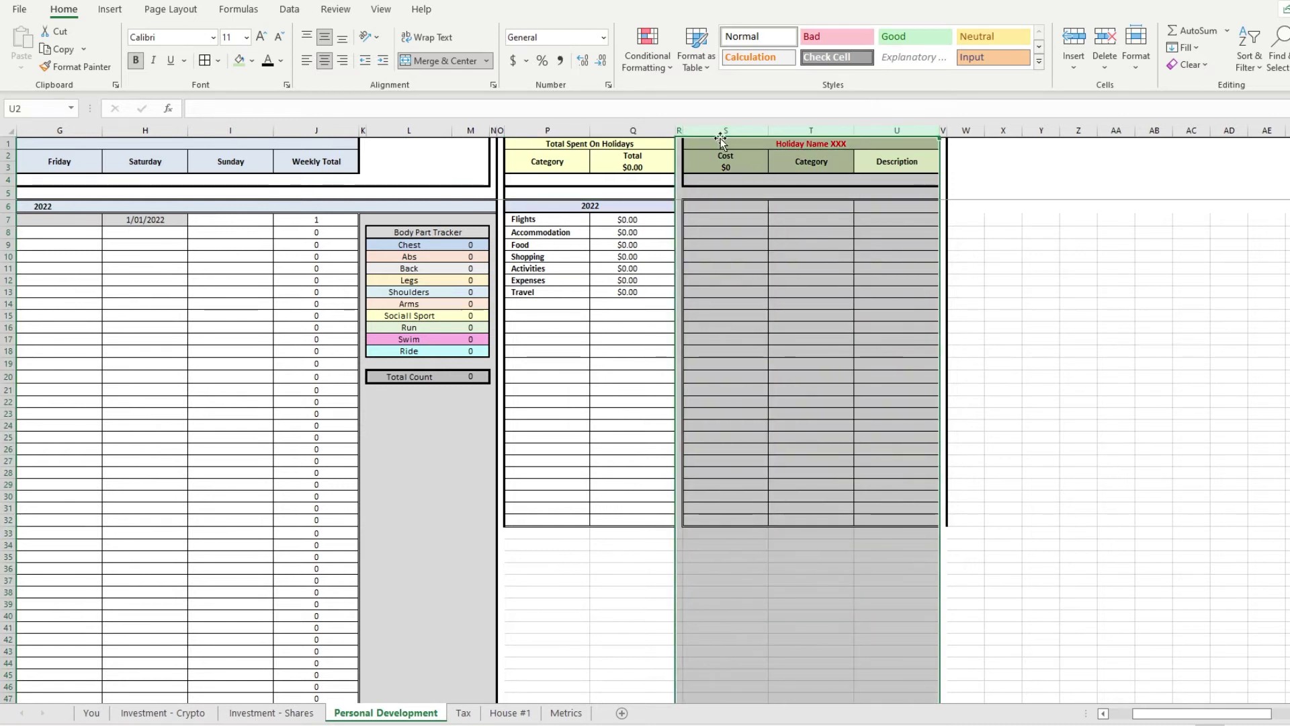
key("ctrl+c")
left_click(944, 131)
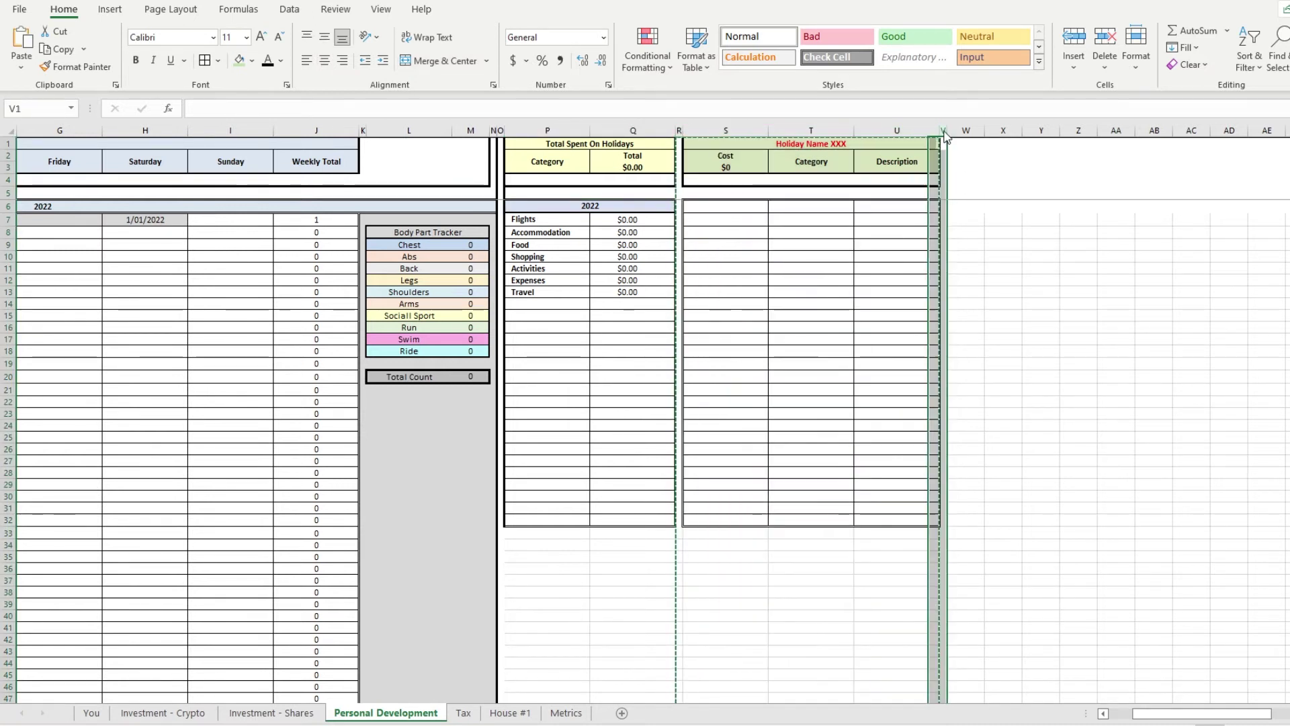
key("ctrl+v")
left_click(1075, 615)
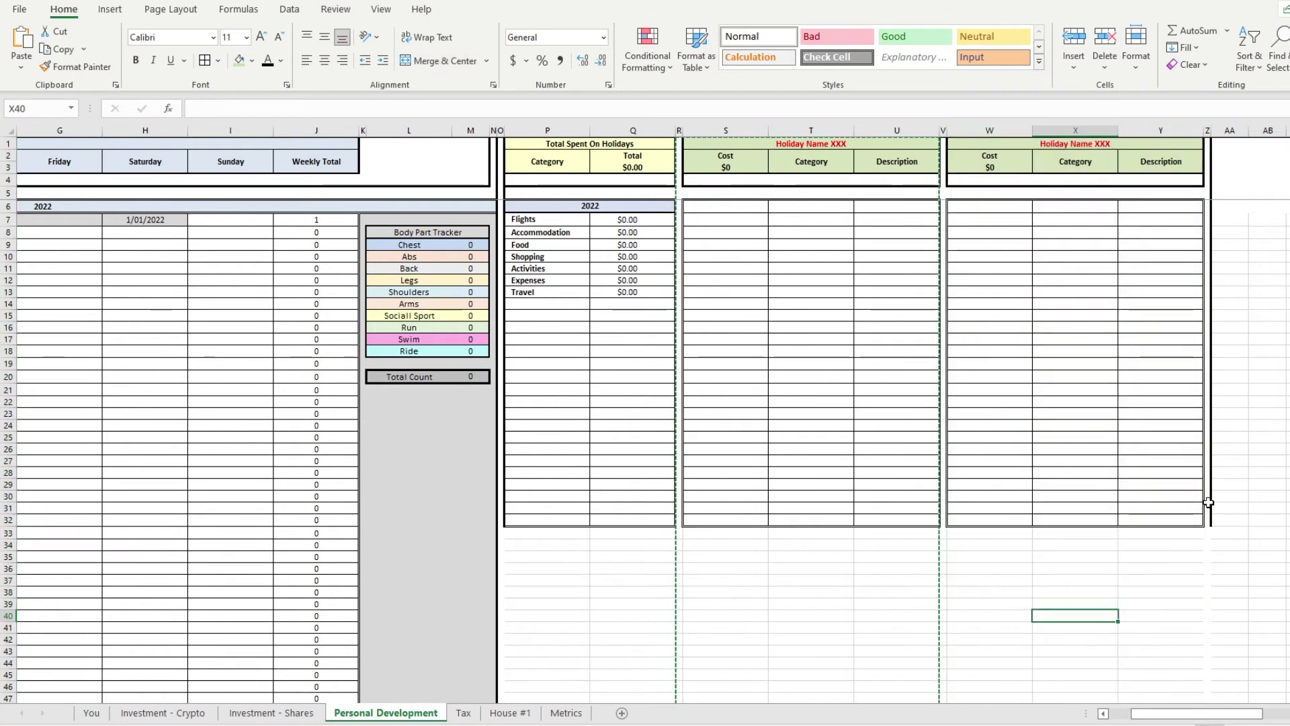
- Title the copied holiday block in columns W to Y "Gold Coast 1 Jan 2022" and make the title text black
left_click_drag(1180, 129, 1022, 131)
left_click(1045, 146)
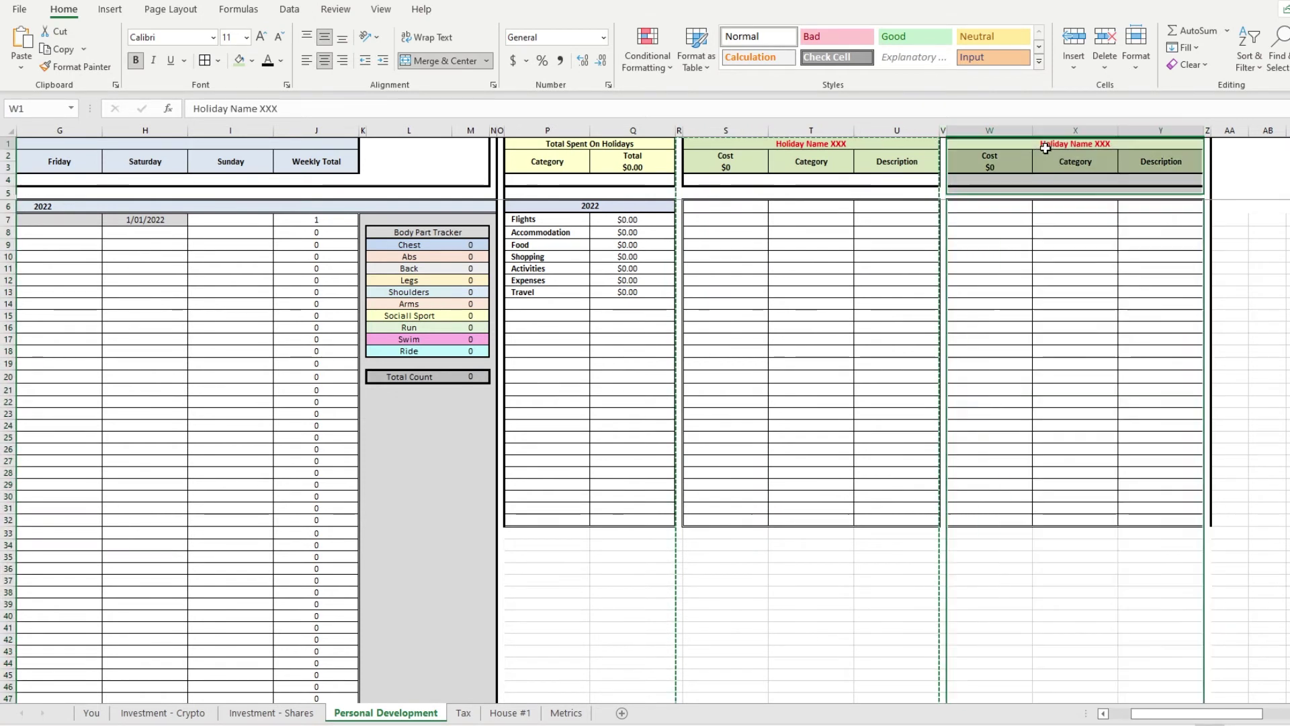
type("Gold Coast ")
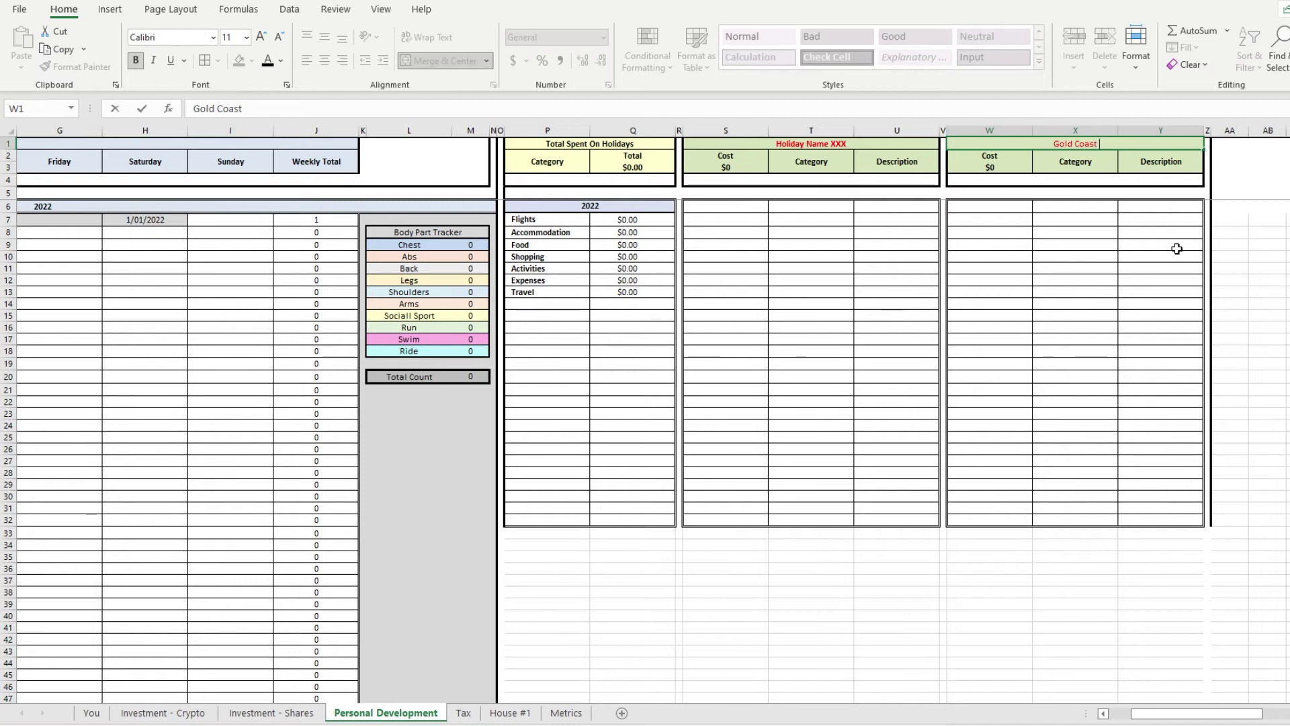
type("1 Jan 2022")
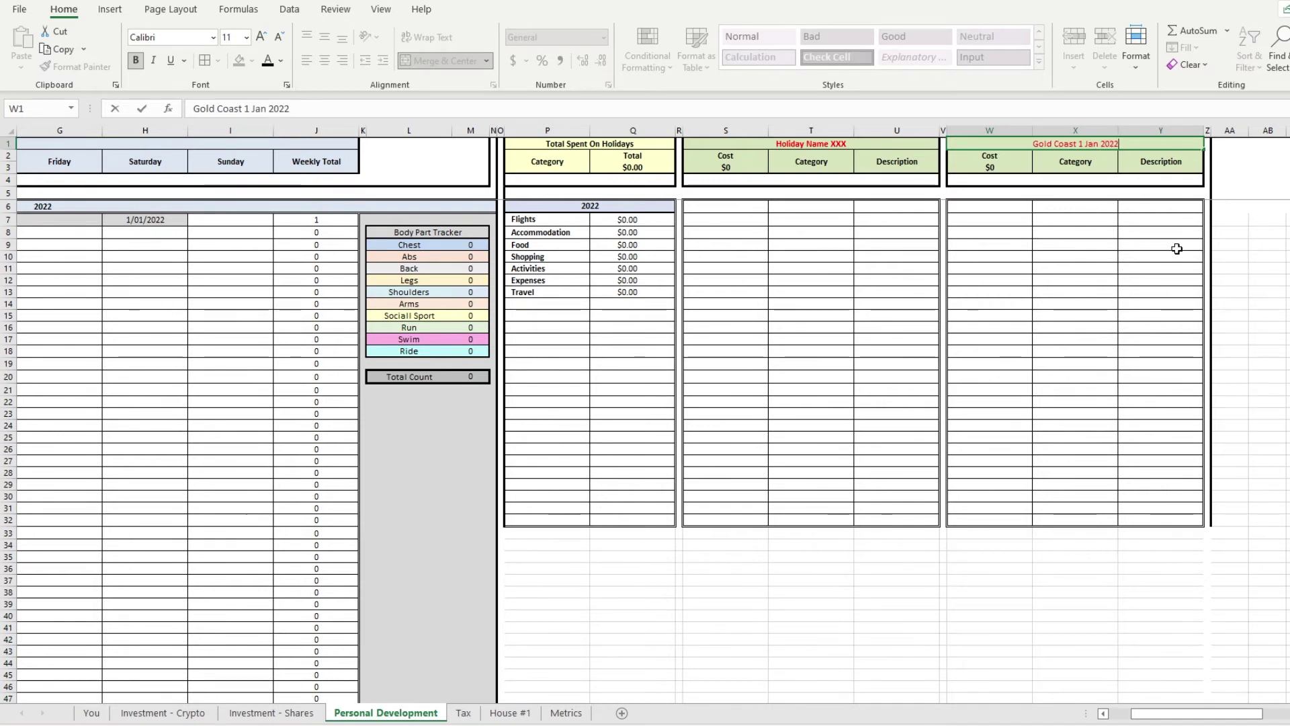
key("Return")
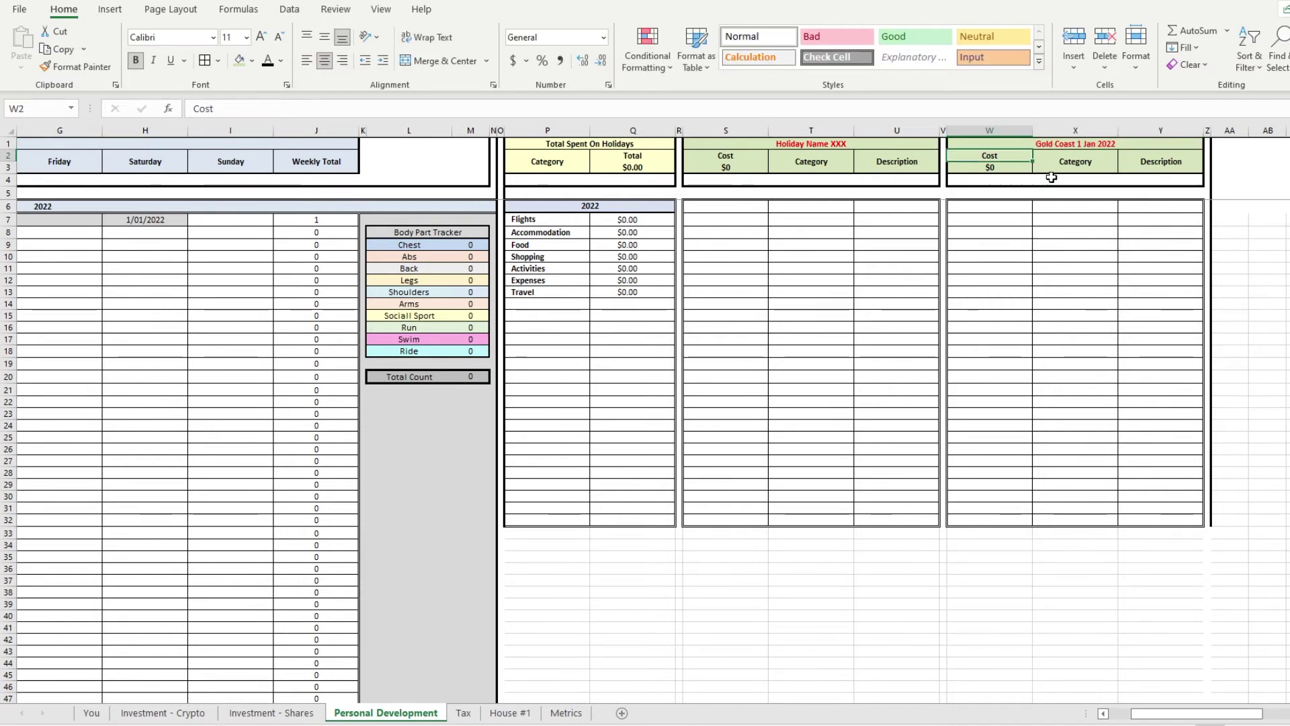
left_click(1067, 141)
left_click(268, 62)
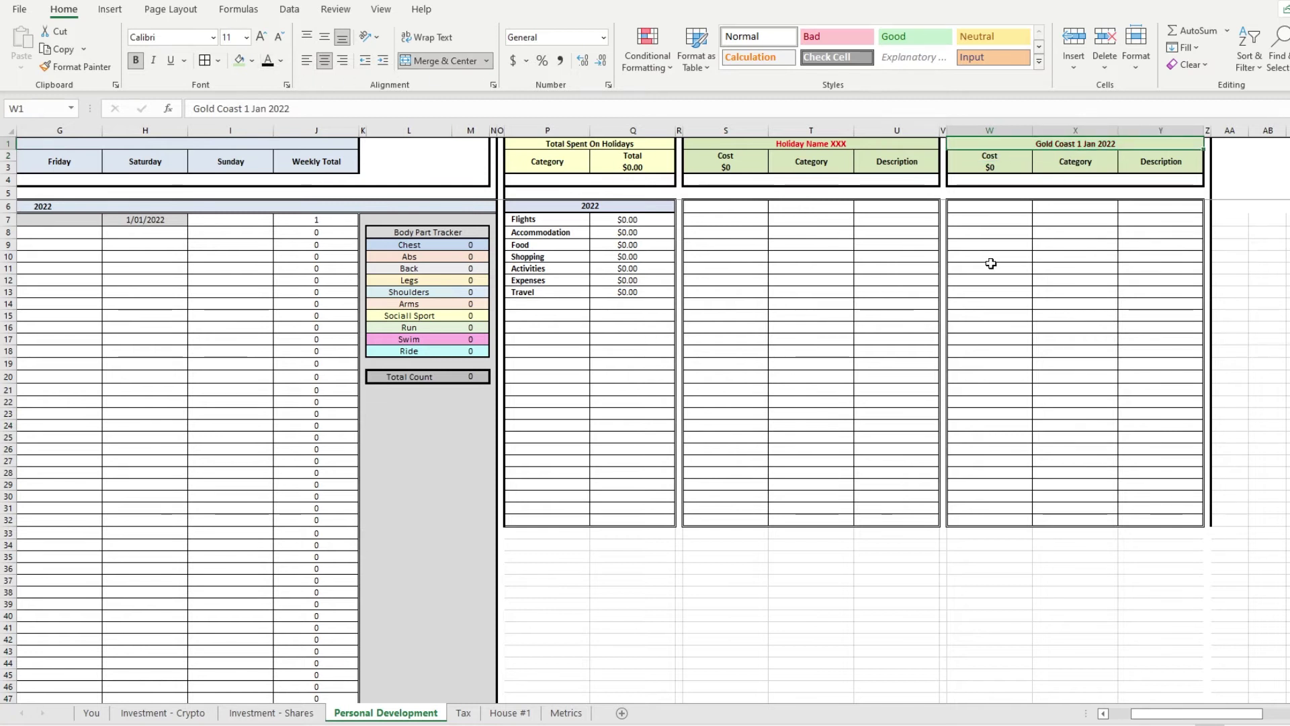
left_click(1172, 279)
left_click(1000, 209)
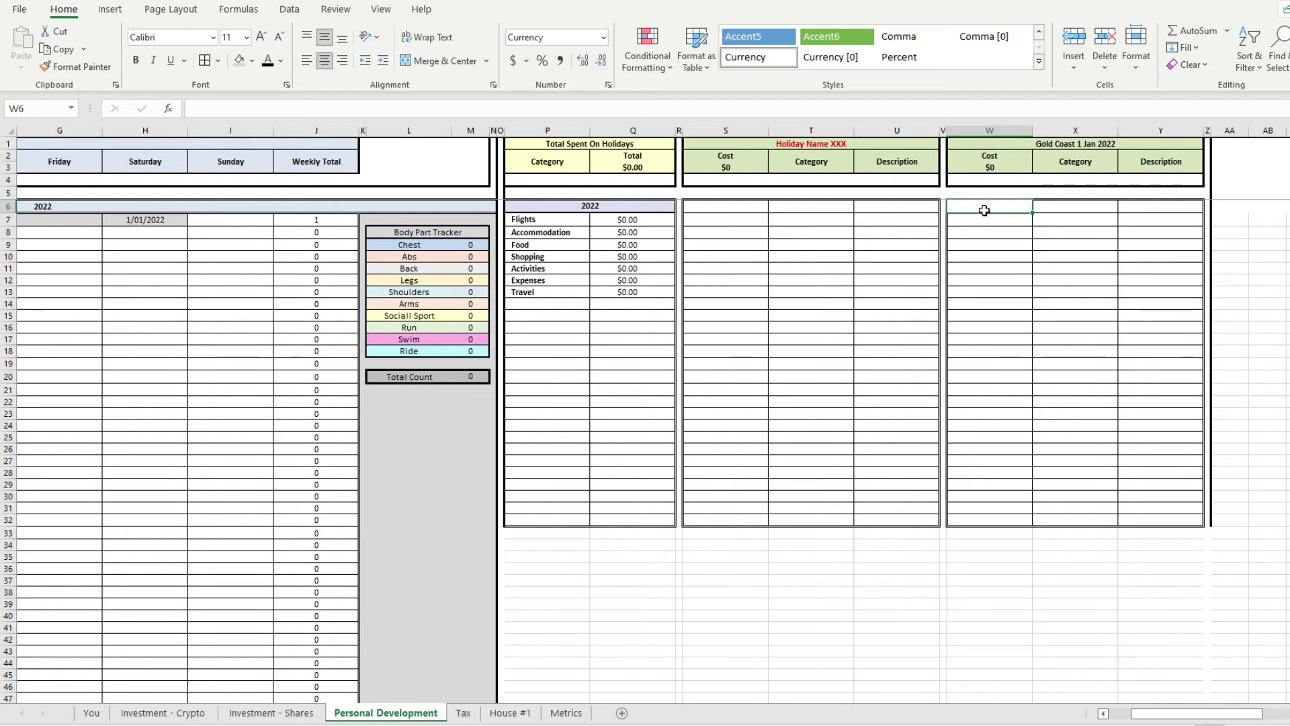
- In the Flights total in Q7, add a second copy of the existing SUMIF term to the formula with a plus sign
left_click(646, 219)
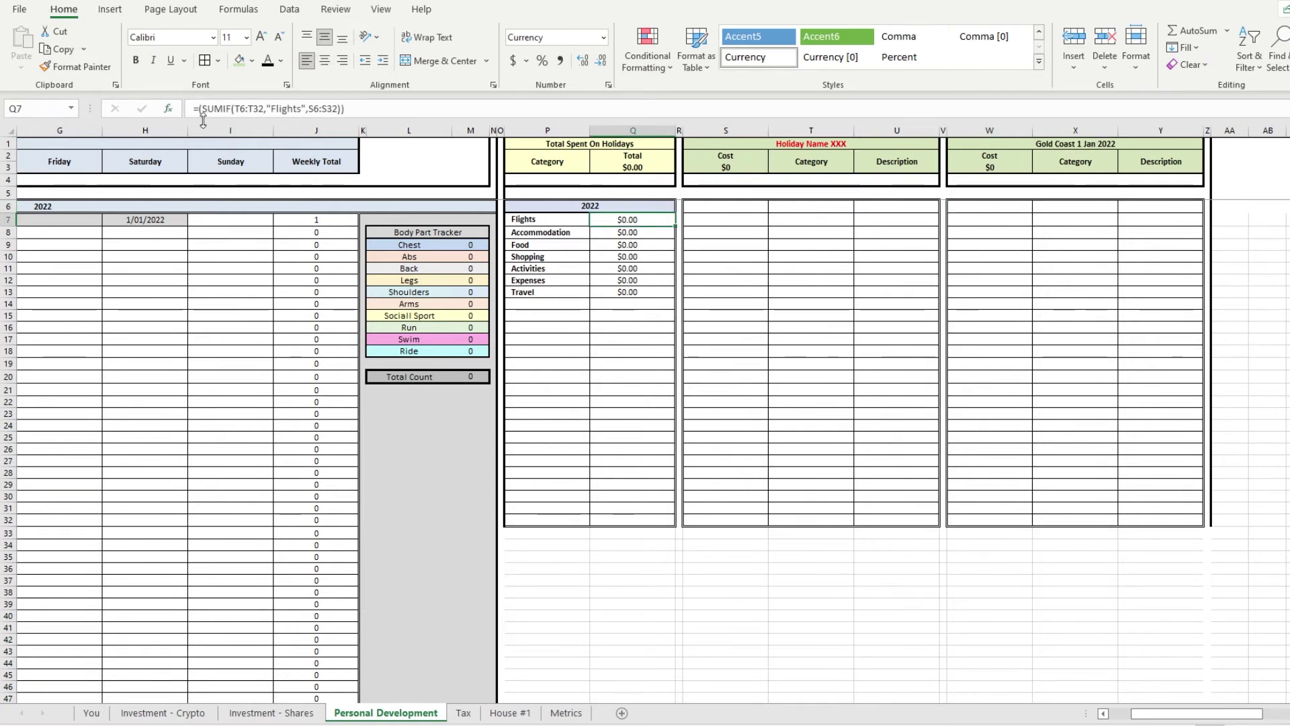
left_click(380, 108)
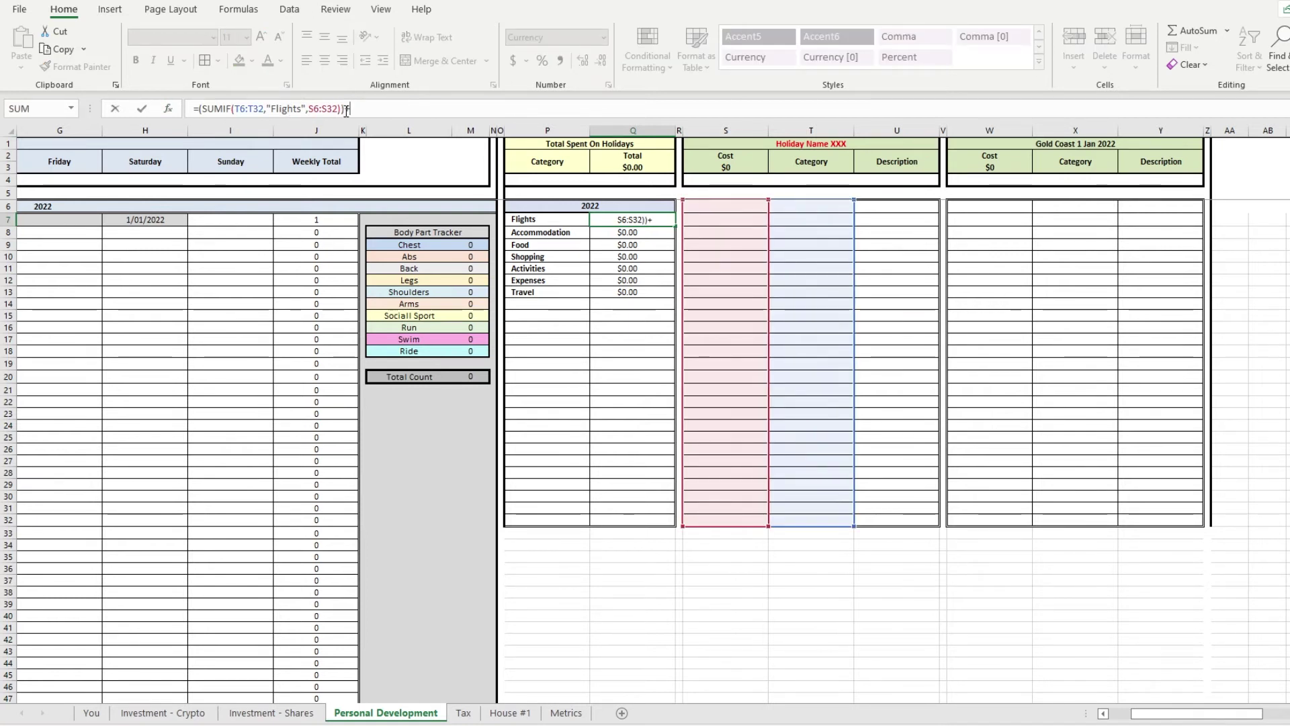
left_click_drag(347, 112, 201, 118)
key("ctrl+c")
left_click(378, 109)
key("ctrl+v")
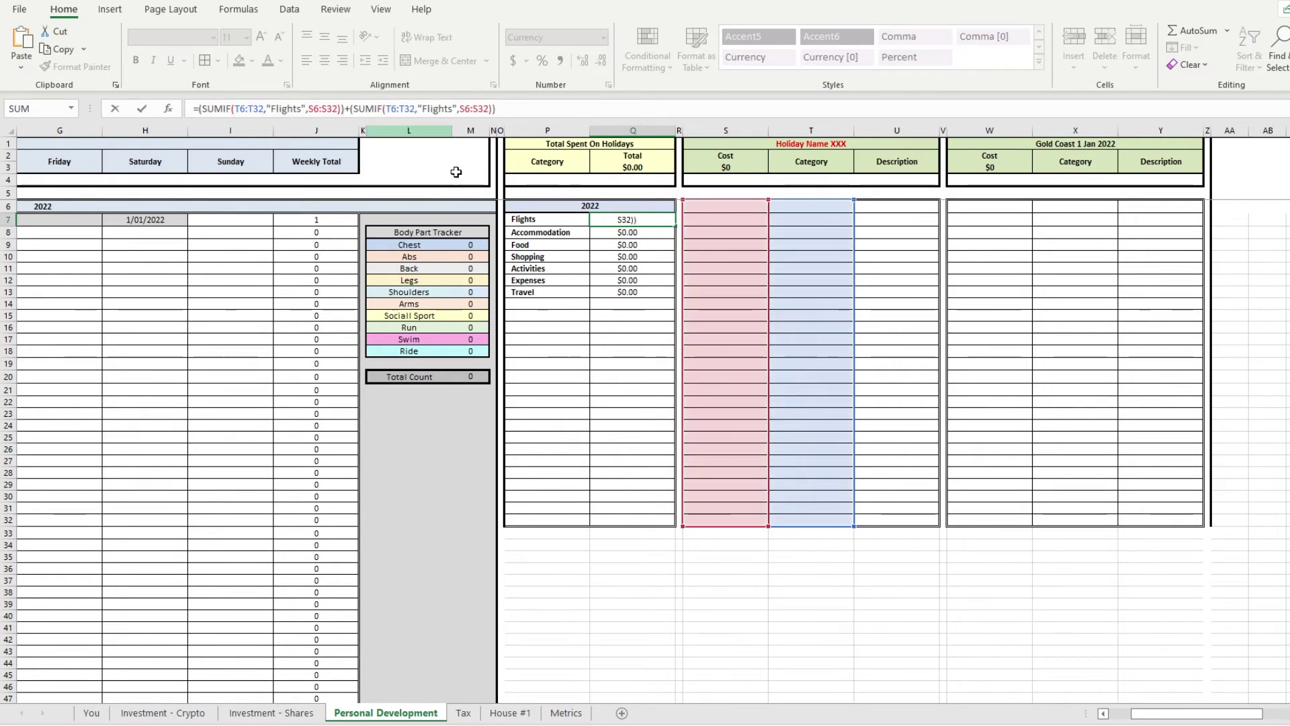
- Point the second SUMIF term of the Flights formula to category range X6:X32 and cost range W6:W32
left_click_drag(386, 111, 490, 108)
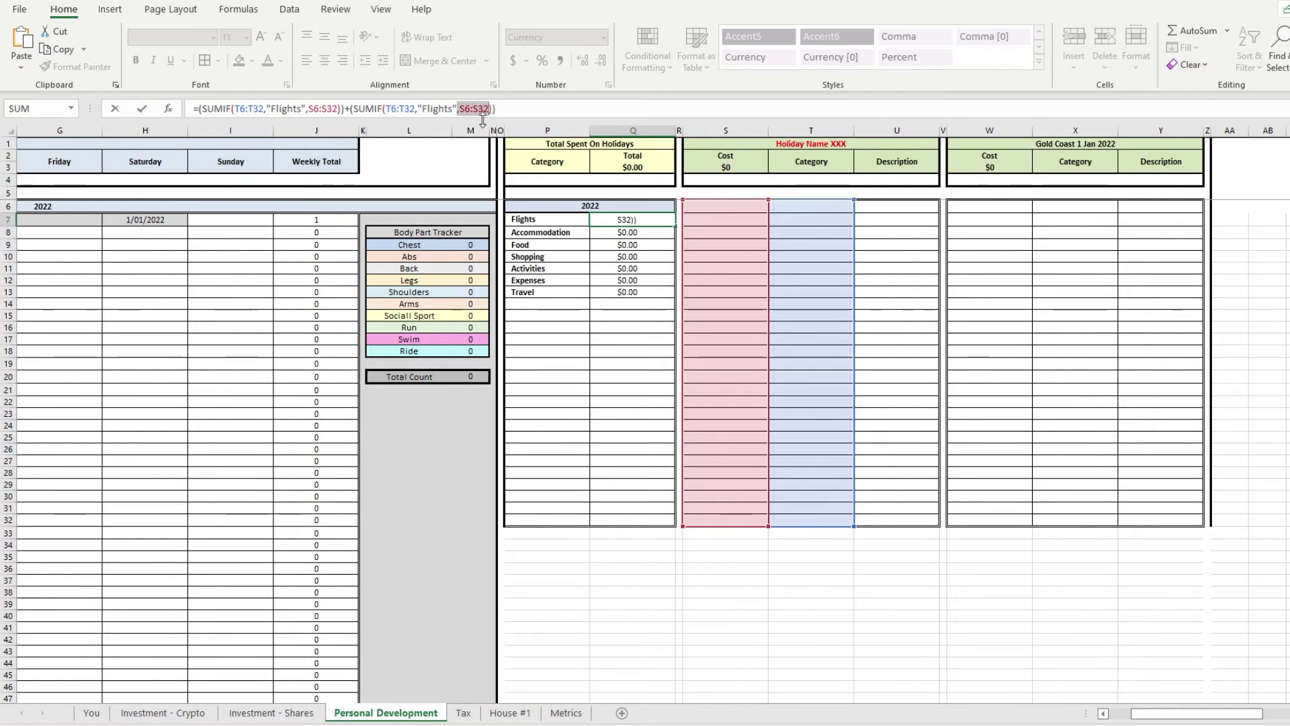
left_click(387, 110)
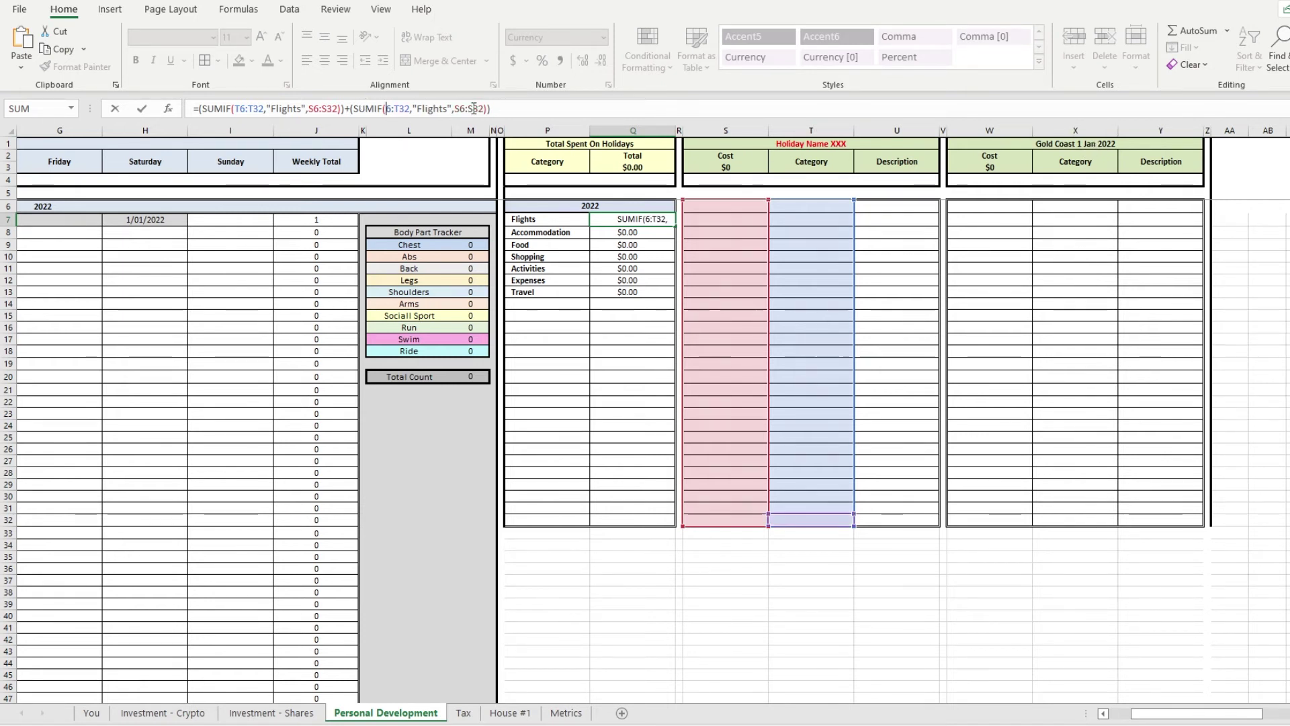
key("BackSpace")
type("X")
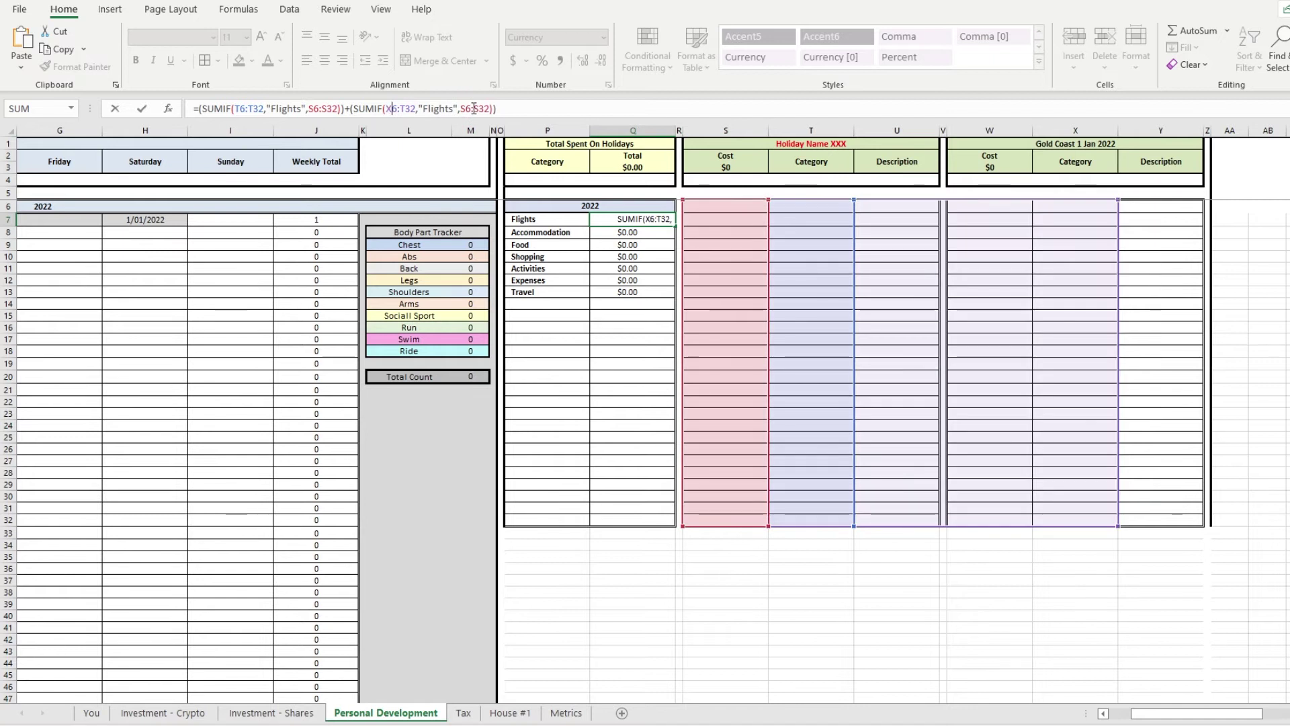
left_click(406, 114)
key("BackSpace")
type("X")
left_click(464, 109)
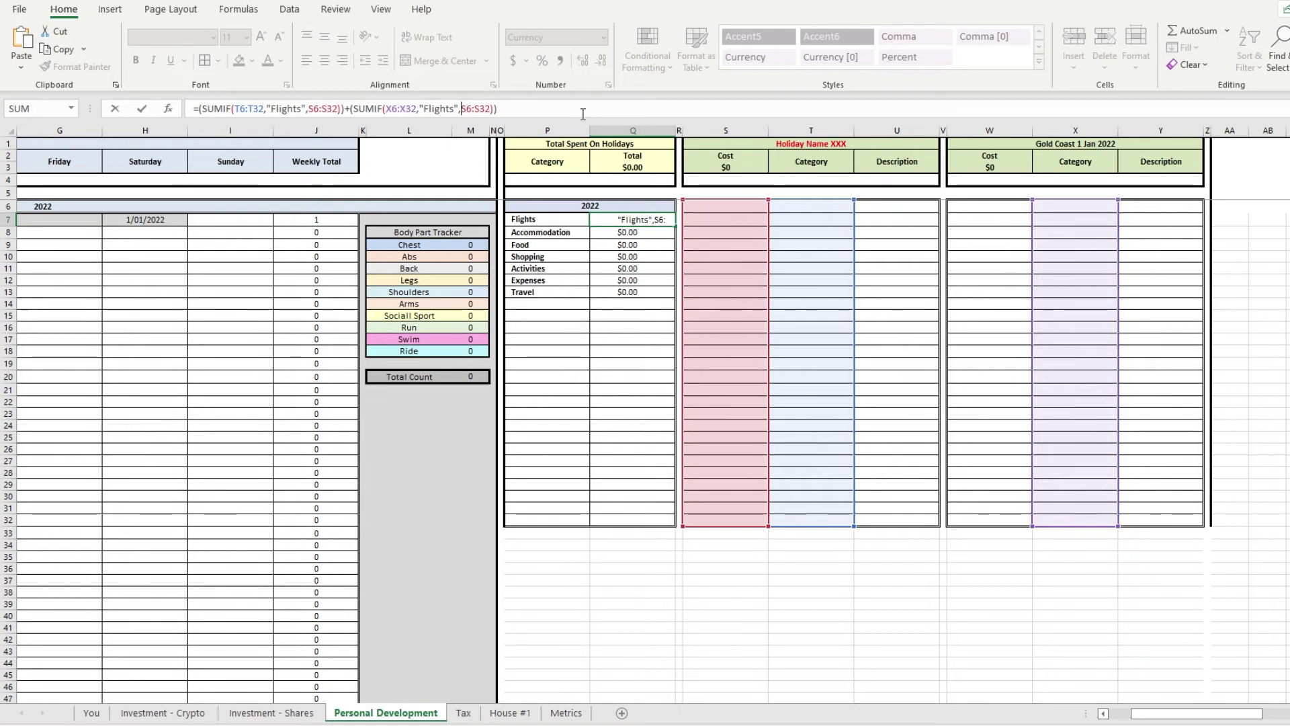
key("Delete")
type("W")
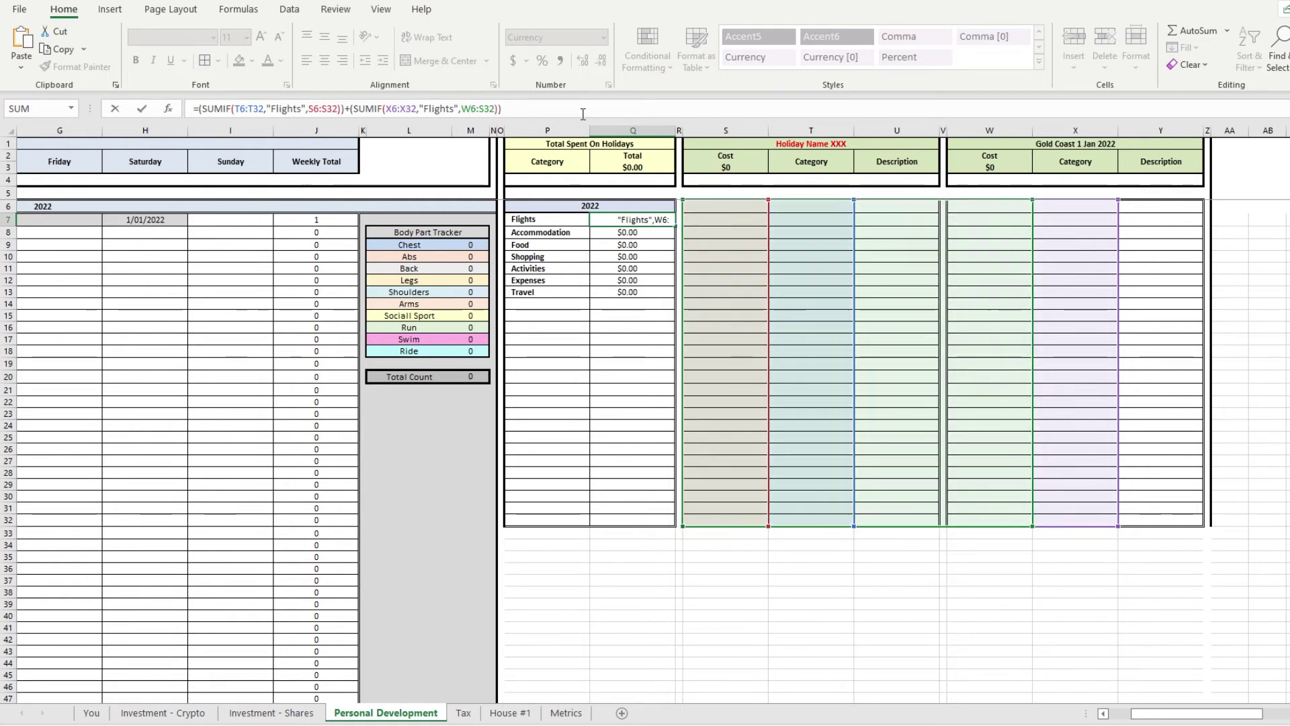
key("Delete")
type("W")
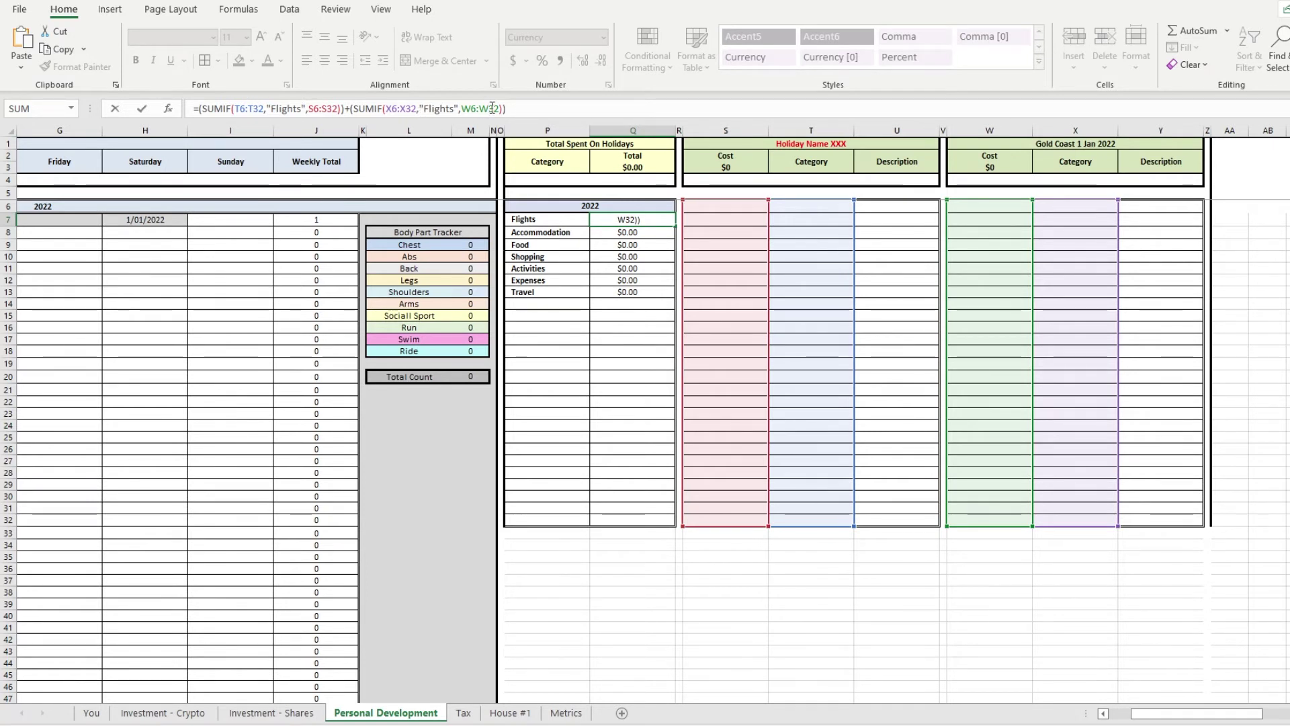
- Copy the added SUMIF term from the Flights formula to the end of the Accommodation formula in Q8, with "Accom" as its criterion
left_click_drag(506, 109, 362, 111)
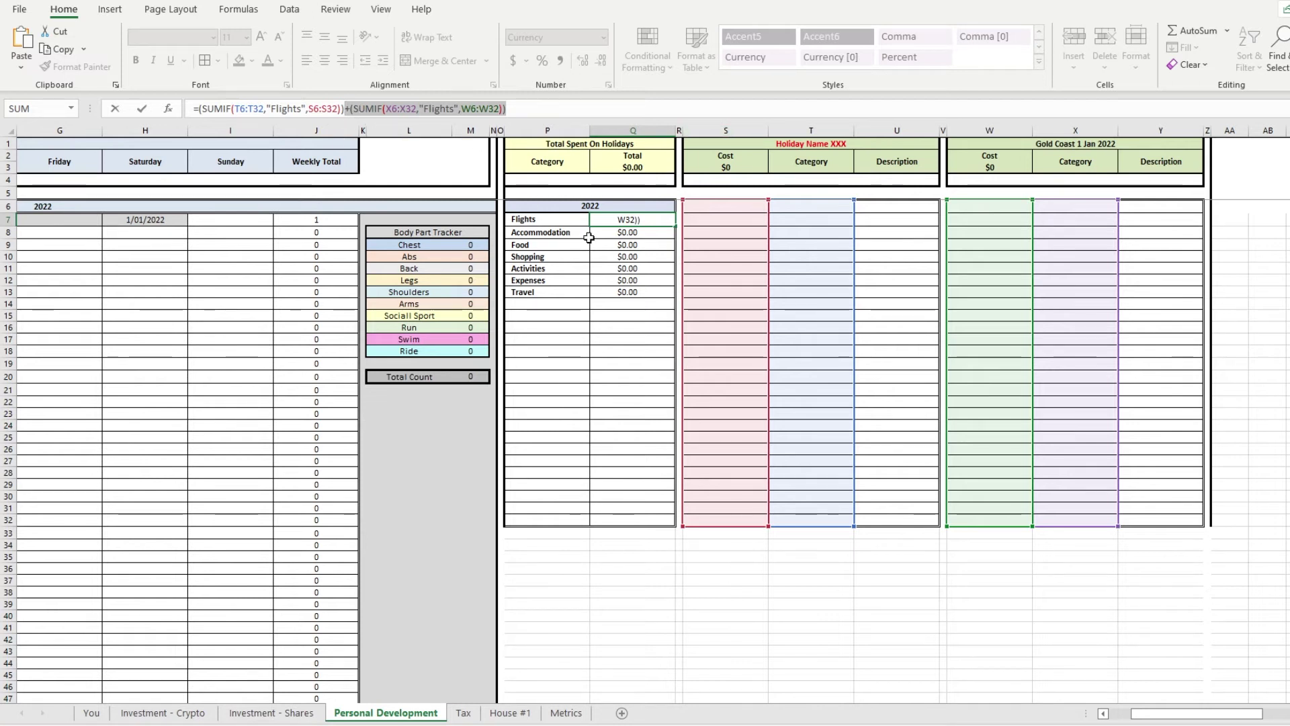
left_click(633, 236)
left_click(455, 107)
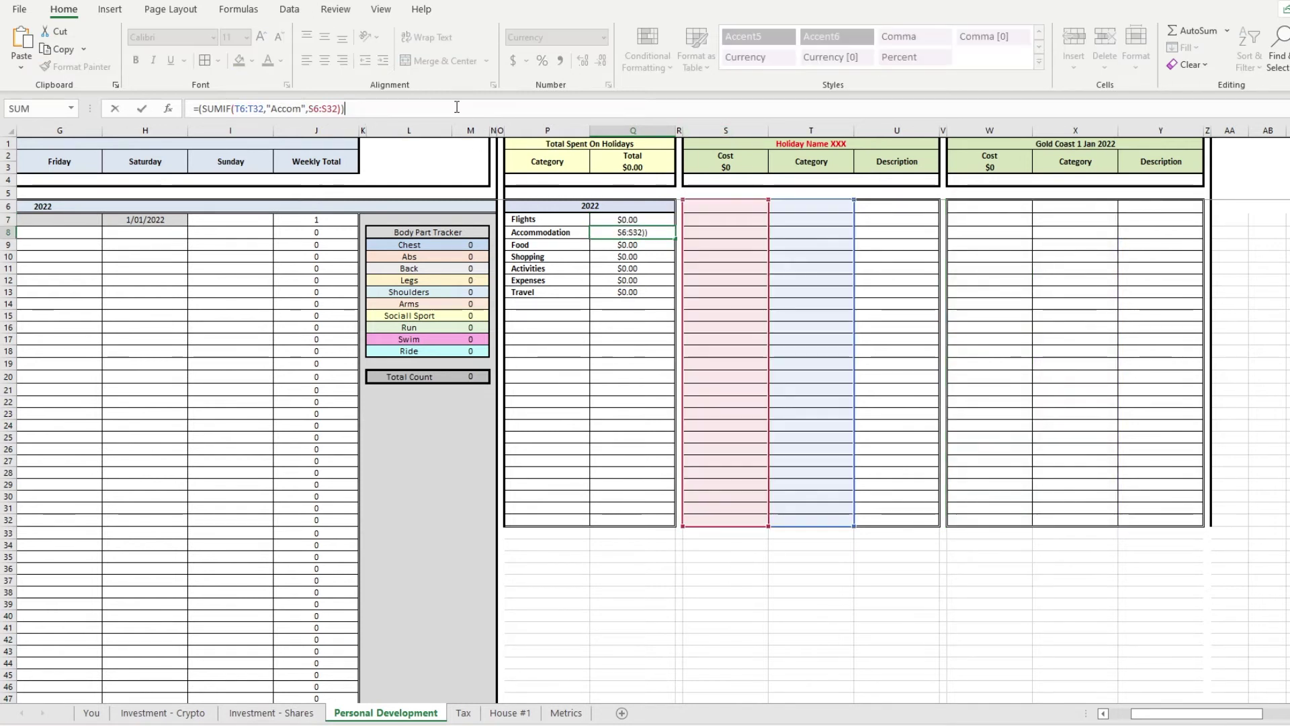
key("ctrl+v")
left_click_drag(271, 109, 301, 109)
left_click_drag(423, 109, 453, 109)
type("Accom")
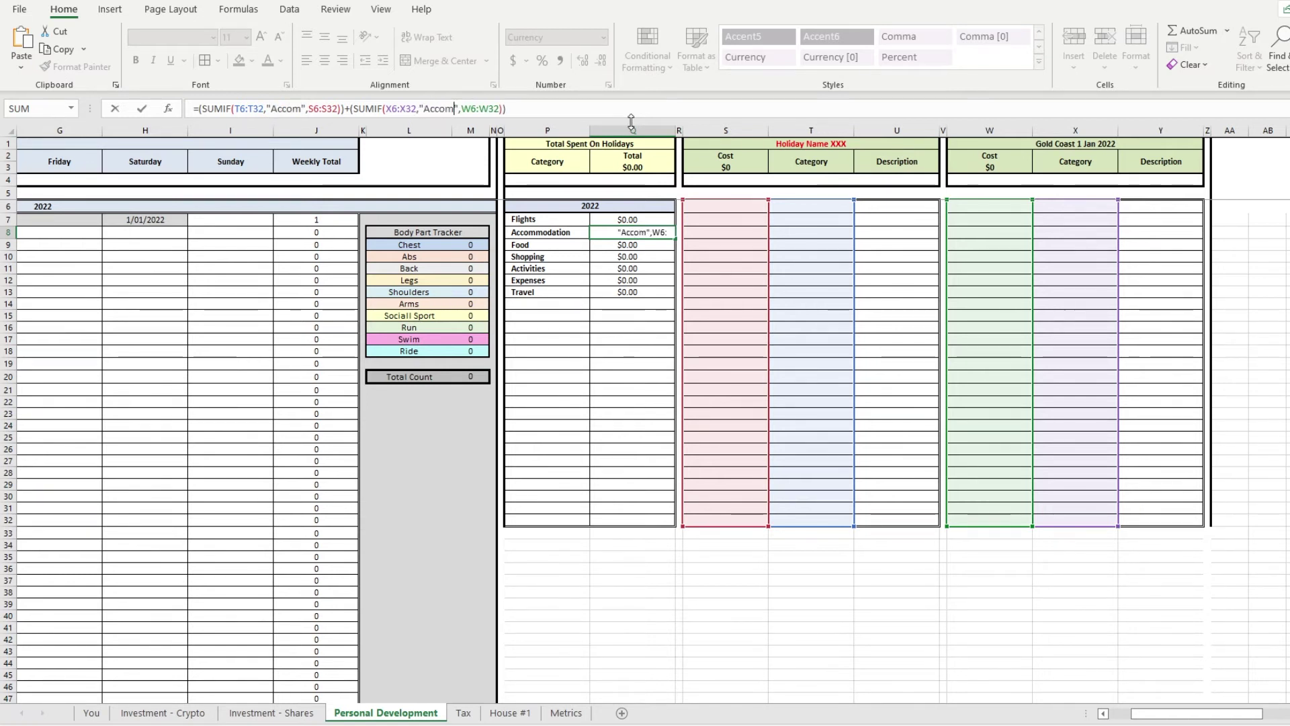
key("Return")
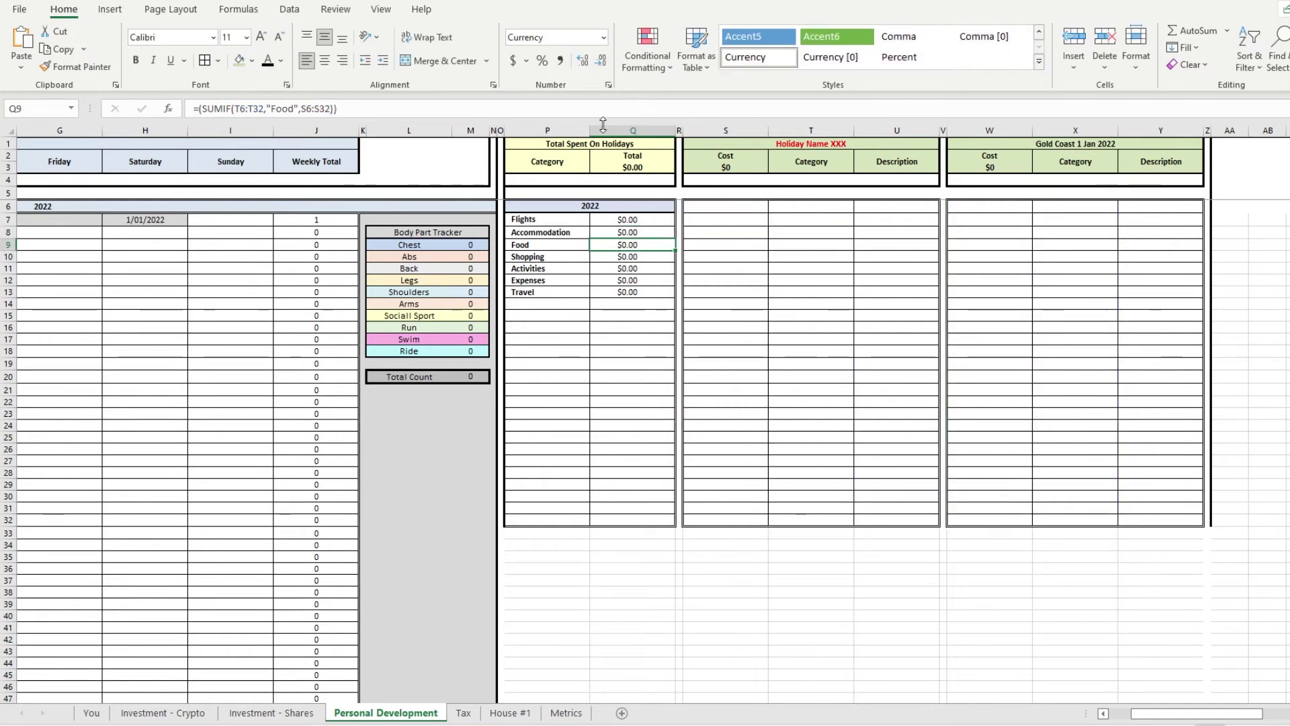
- Append the copied SUMIF term for the Gold Coast block to the Food formula in Q9, with "Food" as its criterion
left_click(395, 111)
key("ctrl+v")
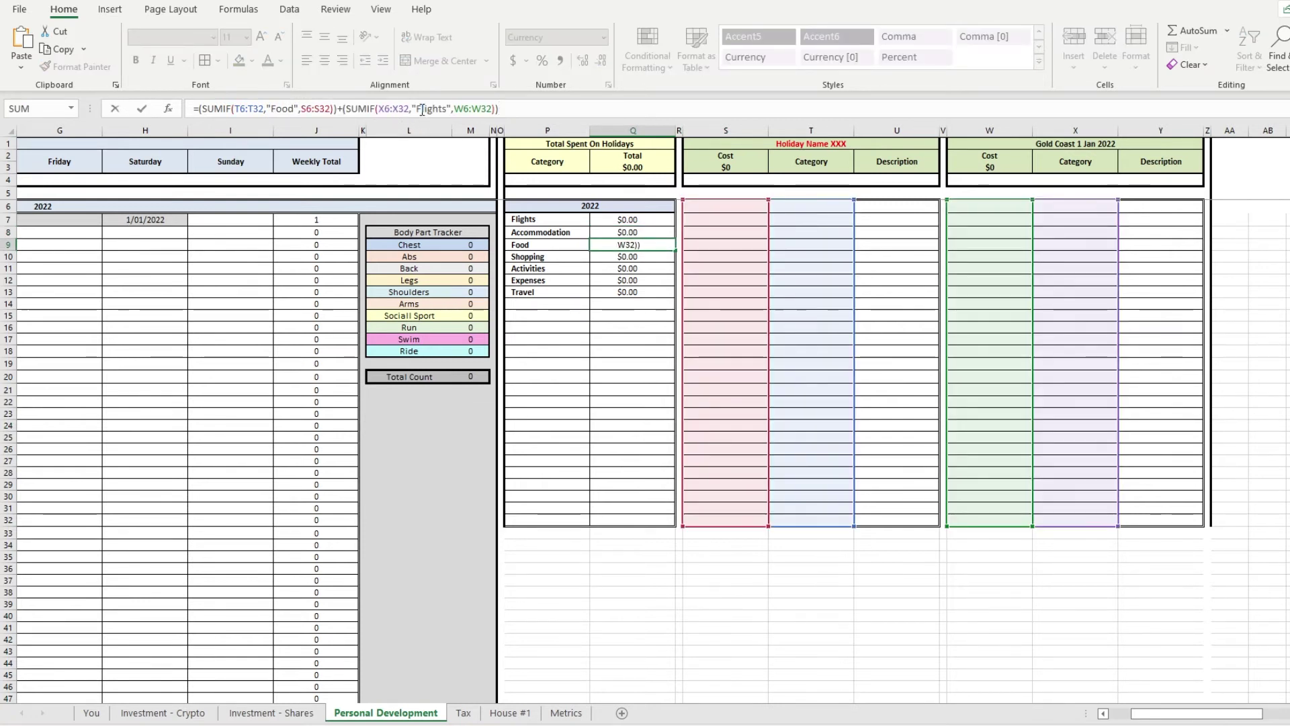
left_click_drag(420, 109, 447, 109)
key("BackSpace")
type("Food")
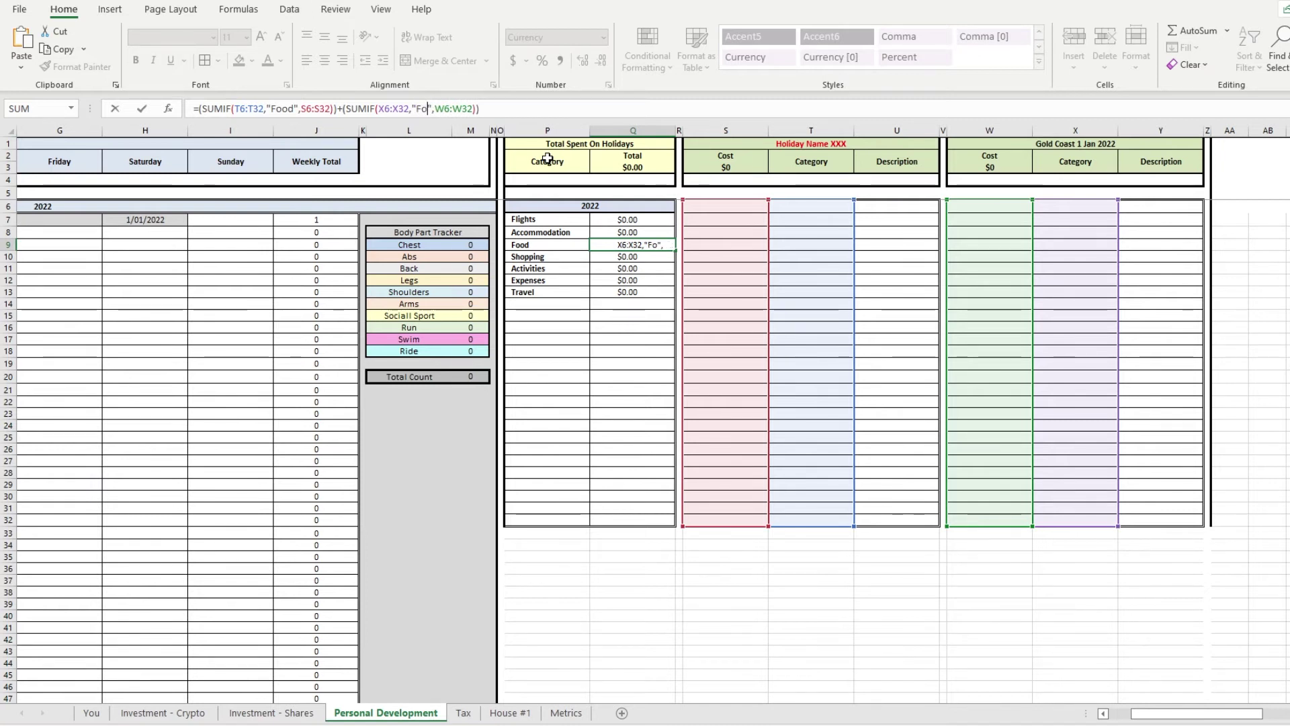
key("Return")
- Append the copied SUMIF term for the Gold Coast block to the Shopping formula in Q10, with "Shopping" as its criterion
left_click(452, 107)
key("ctrl+v")
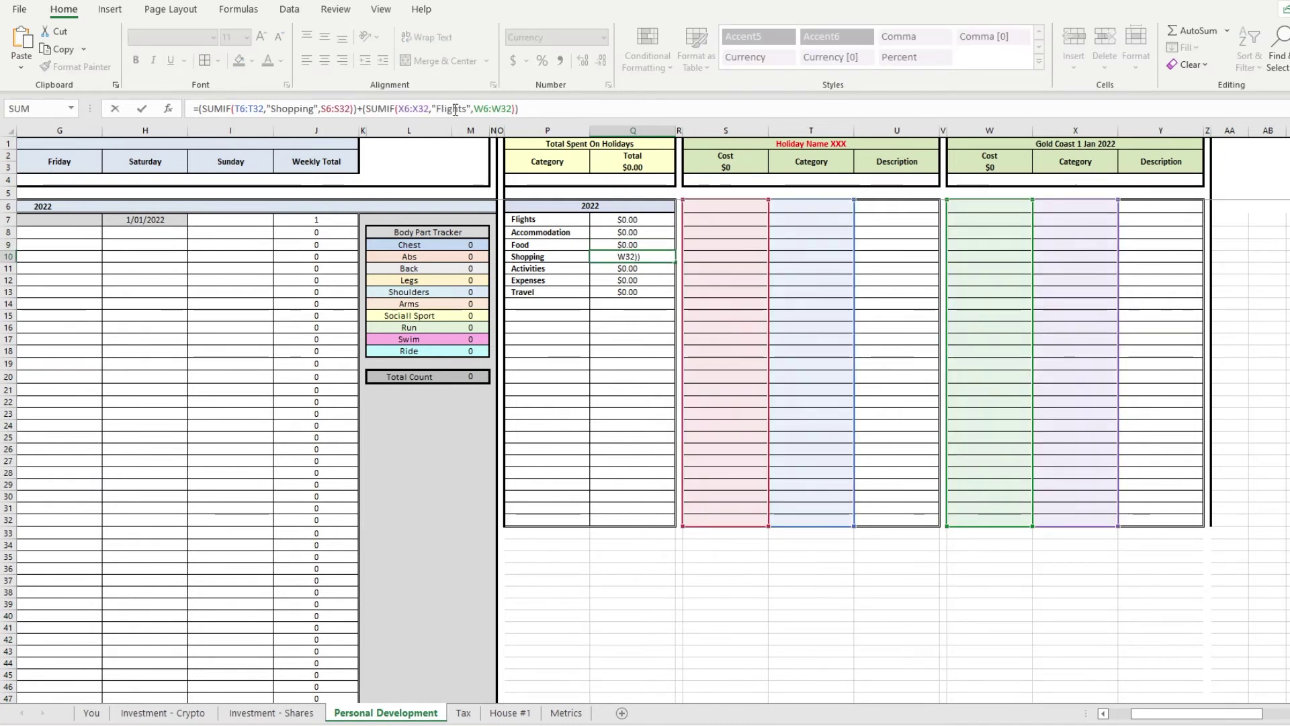
left_click_drag(435, 109, 466, 109)
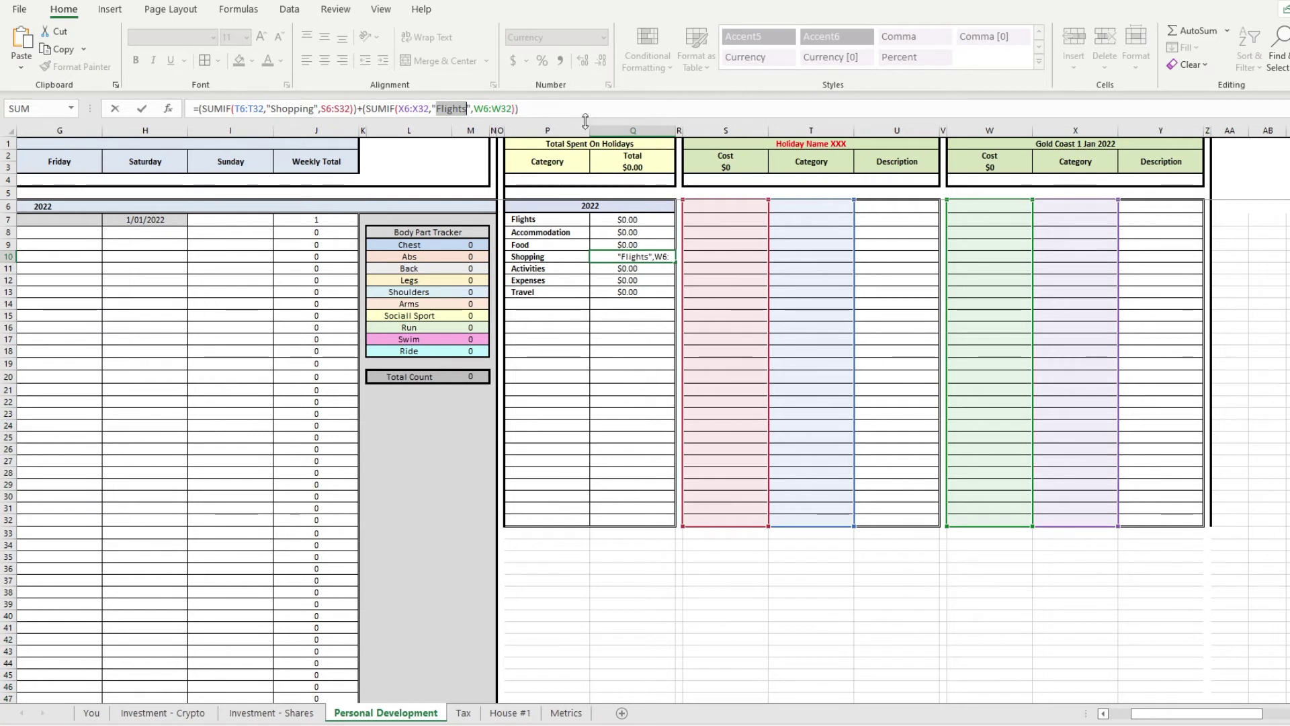
type("Shopping")
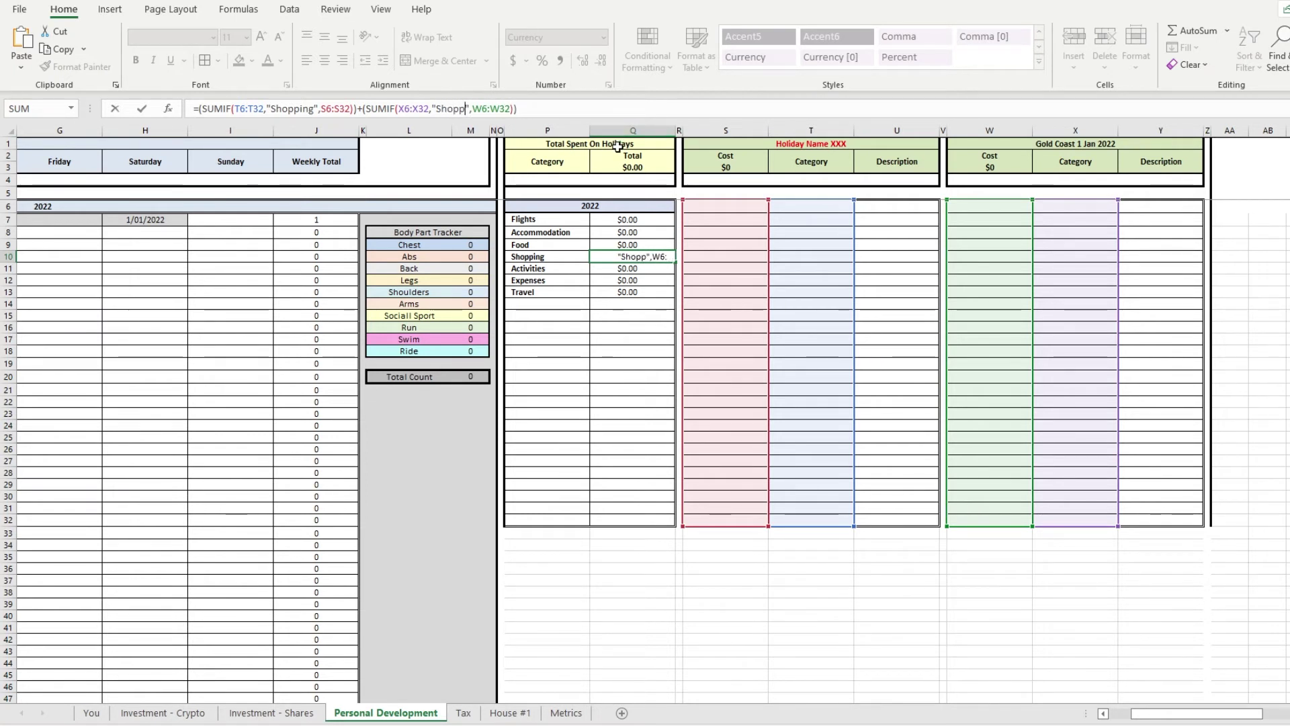
key("Return")
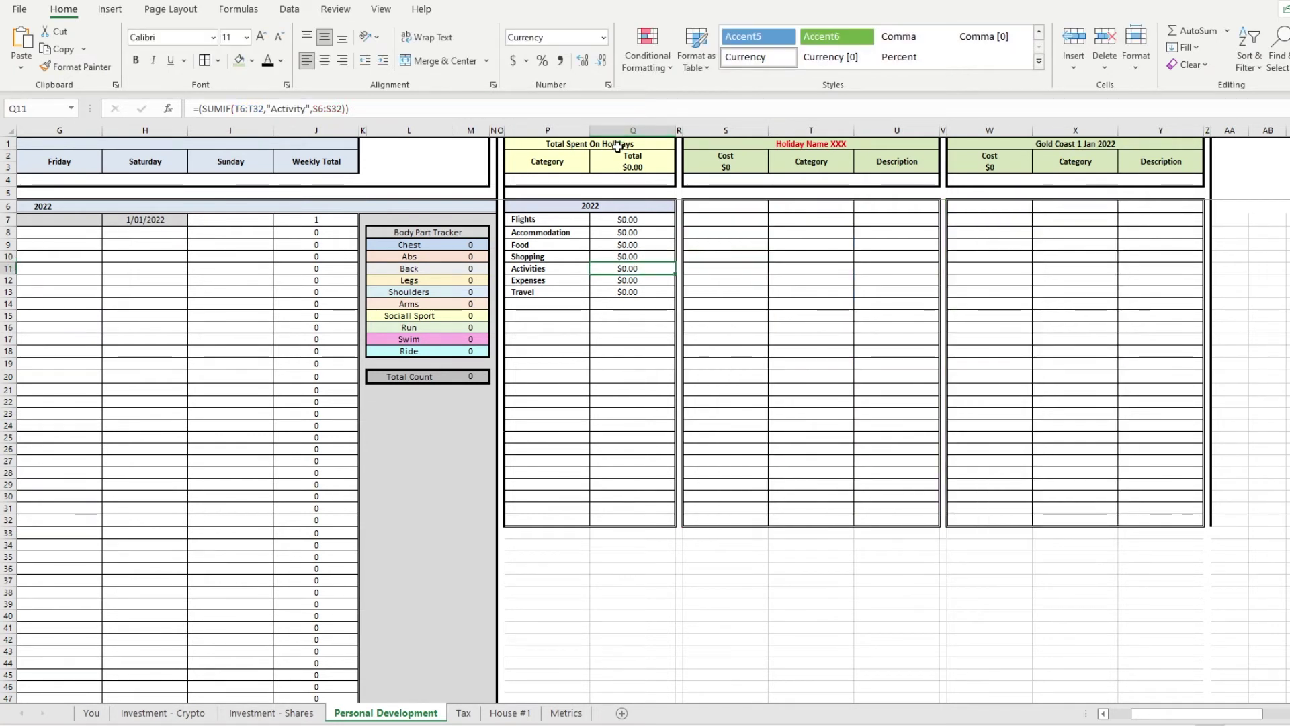
- Add +(SUMIF(X6:X32,"Activity",W6:W32)) to the Activities formula in Q11
left_click(408, 109)
type("+(SUMIF(X6:X32,\"Flights\",W6:W32))")
left_click_drag(429, 112, 462, 112)
type("Activity")
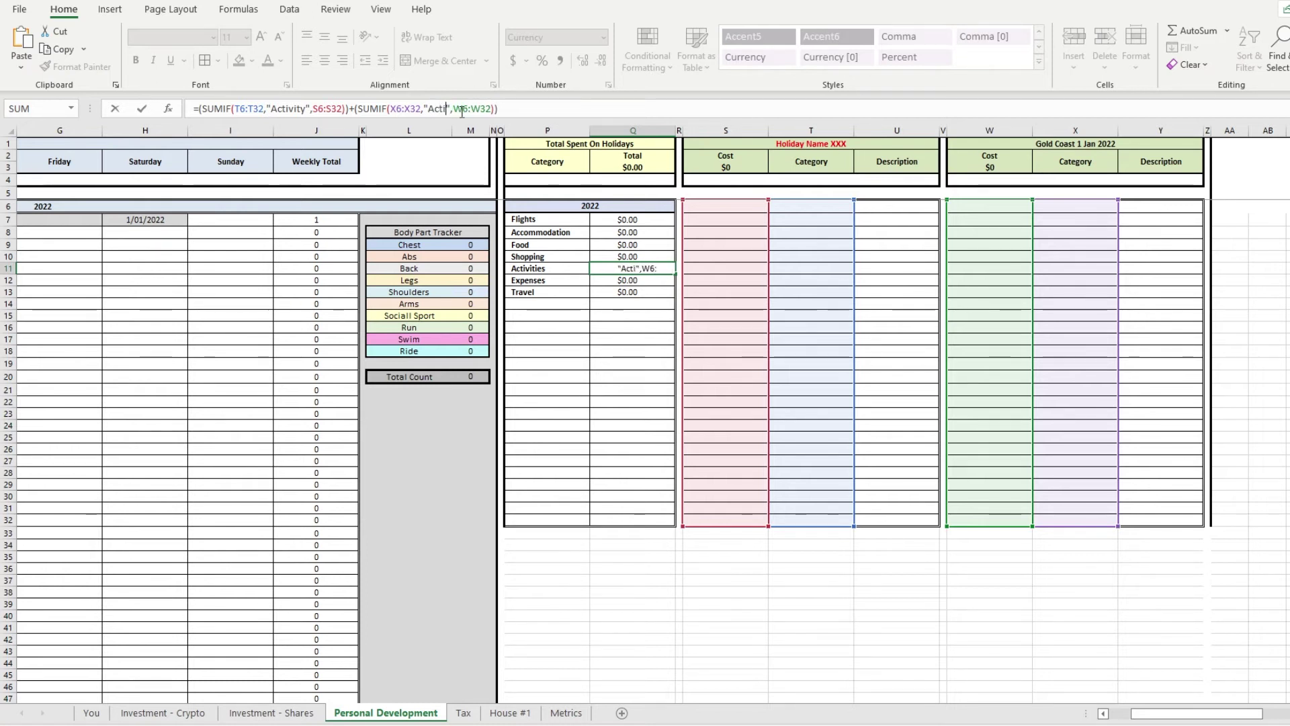
key("Return")
- Add +(SUMIF(X6:X32,"Expense",W6:W32)) to the Expenses formula in Q12
left_click(435, 108)
type("+(SUMIF(X6:X32,\"Flights\",W6:W32))")
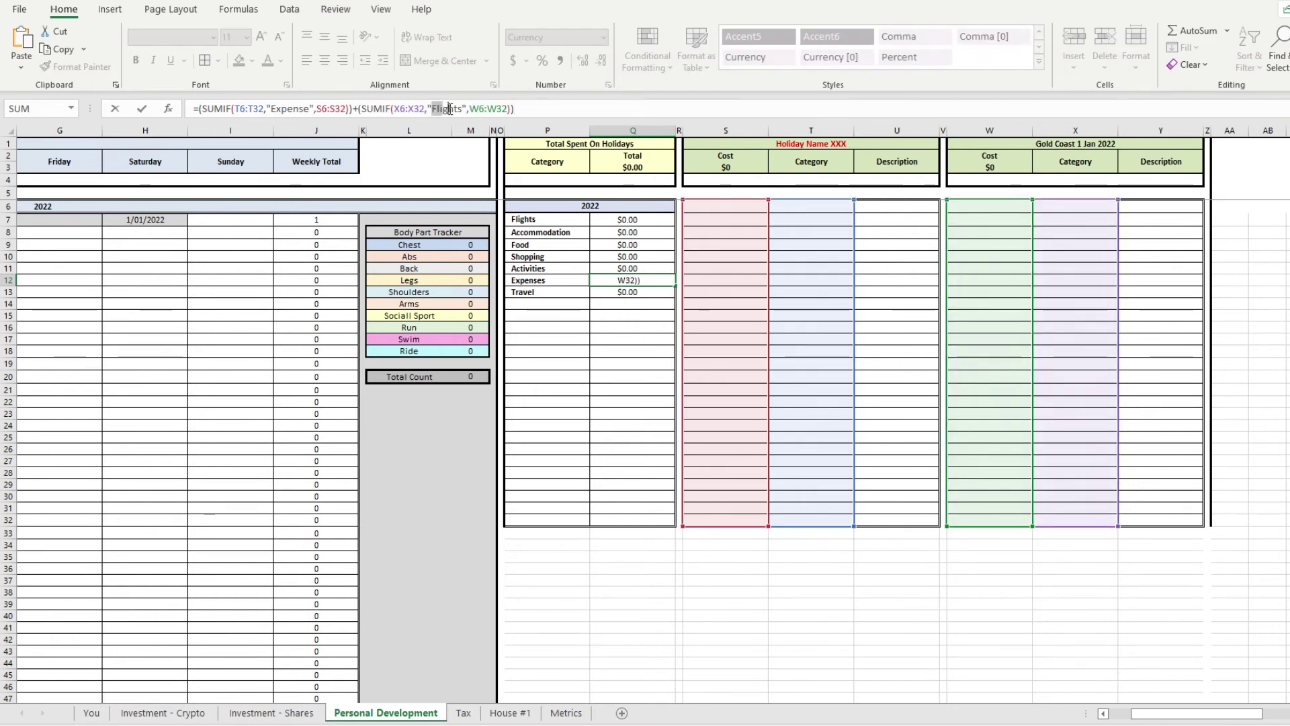
left_click_drag(464, 108, 460, 108)
type("Expense")
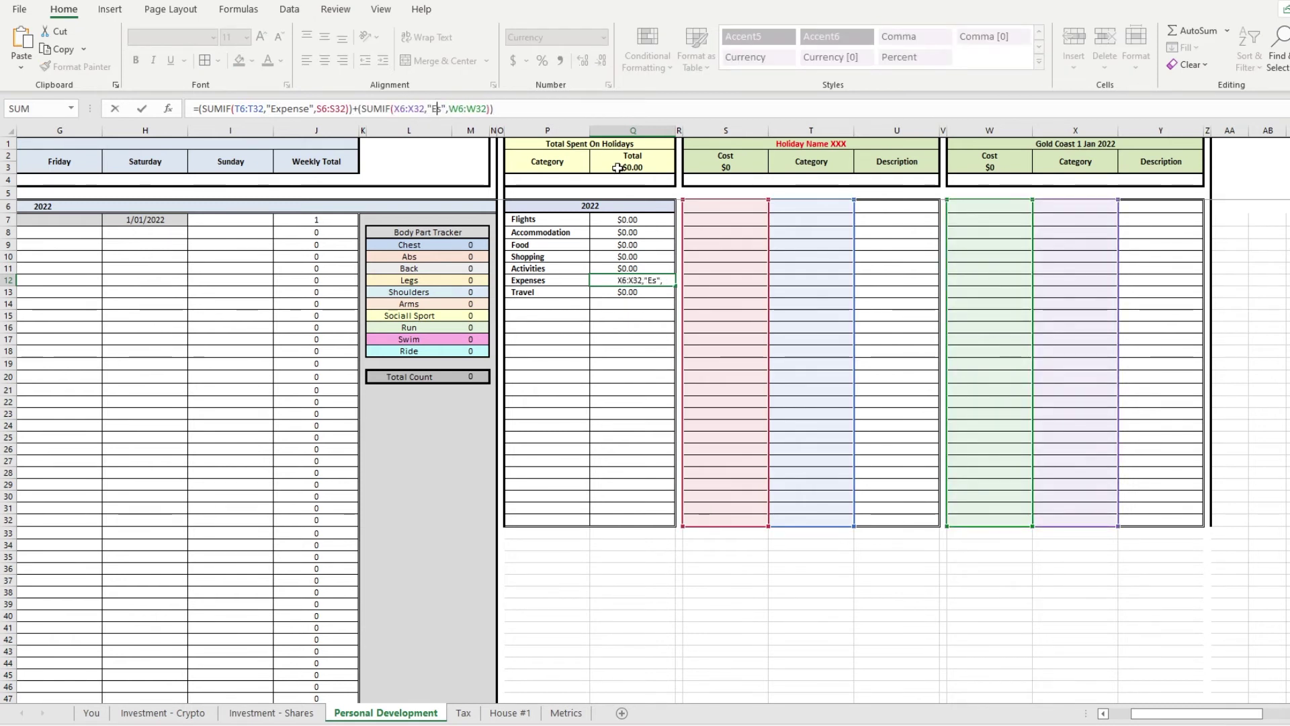
key("Return")
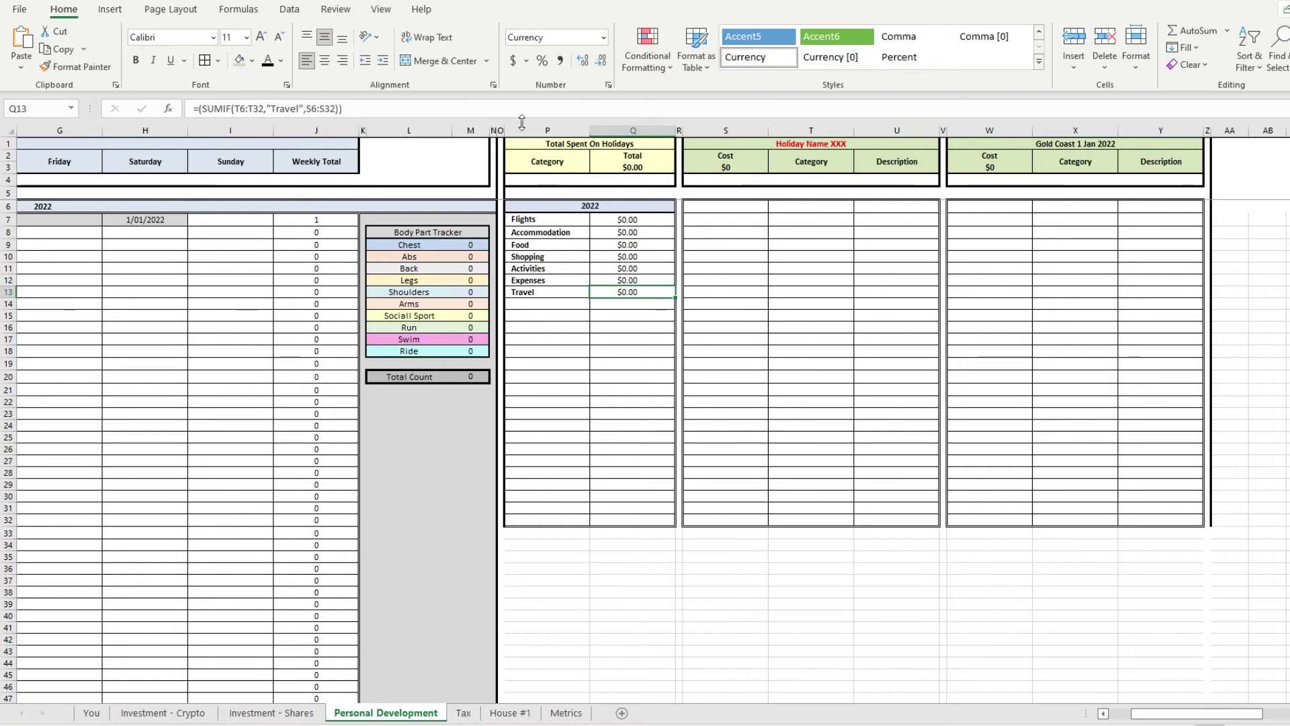
- Add +(SUMIF(X6:X32,"Travel",W6:W32)) to the Travel formula in Q13
left_click(417, 109)
type("+(SUMIF(X6:X32,\"Flights\",W6:W32))")
left_click_drag(423, 108, 450, 109)
type("Travel")
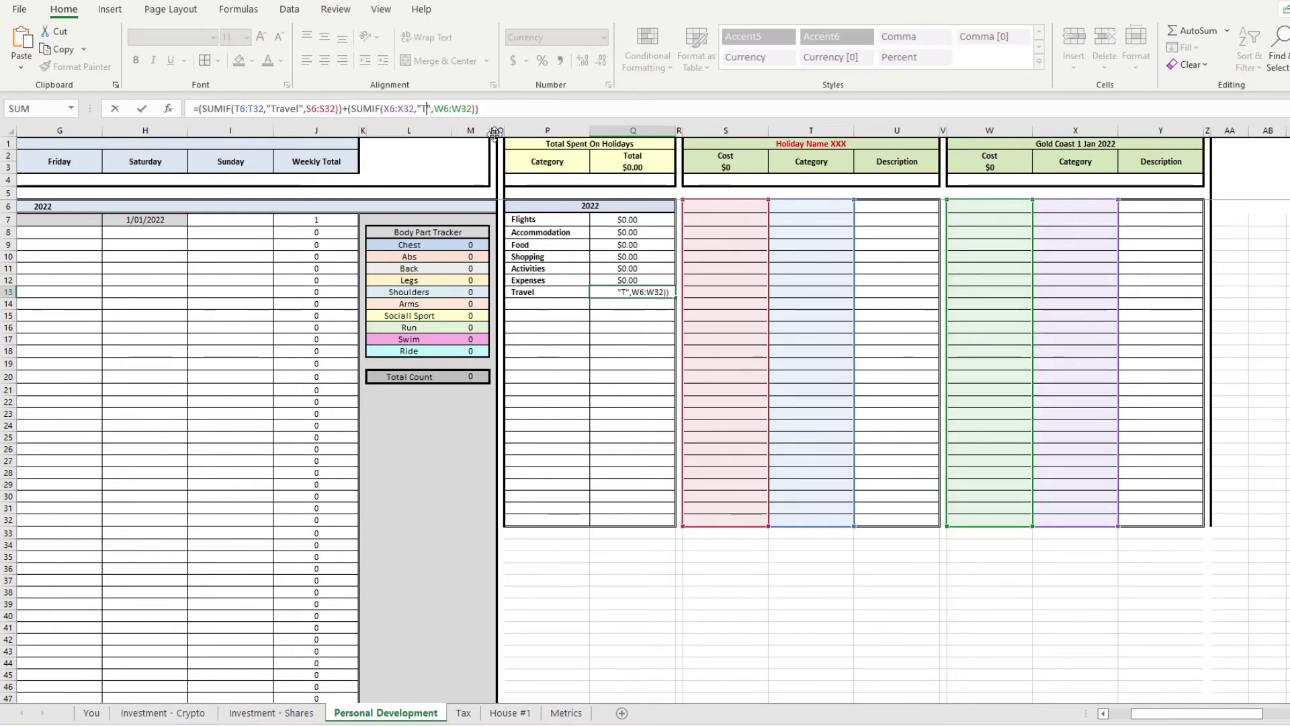
key("Return")
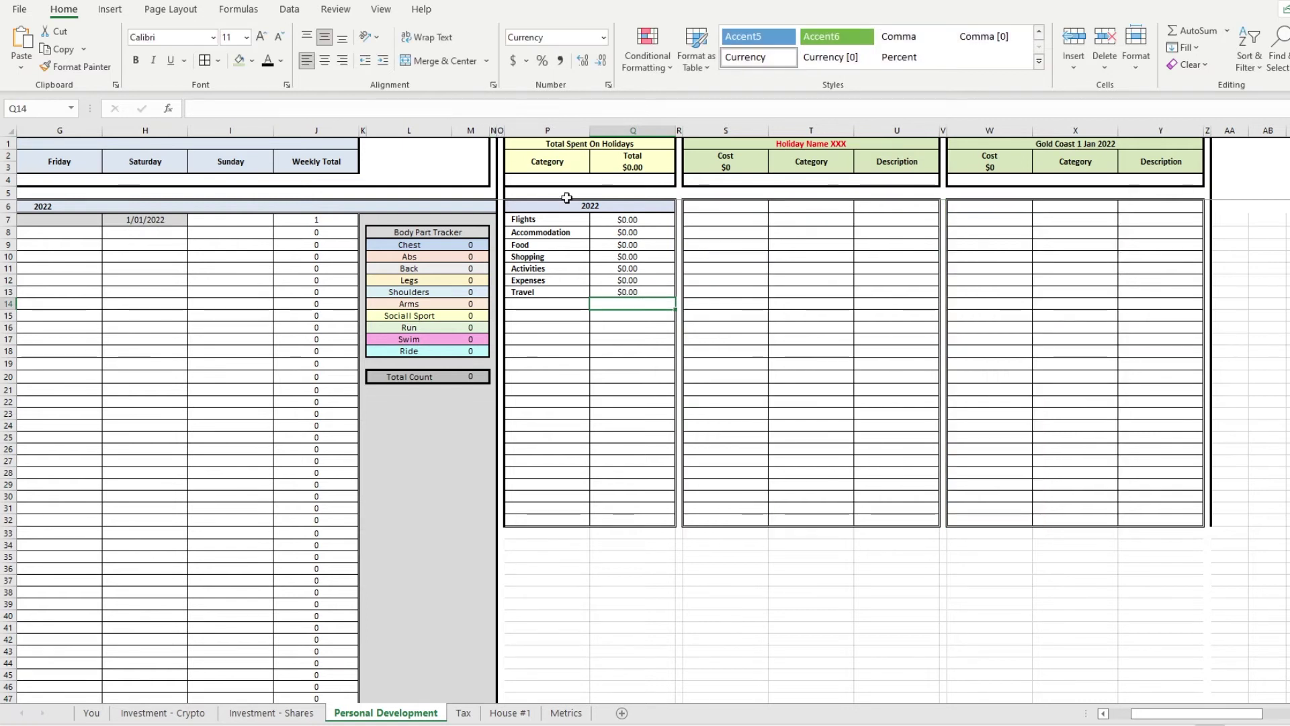
- Check the Flights and Accommodation formulas in Q7 and Q8, including the ranges the Accommodation formula references in both holiday blocks
left_click(649, 219)
left_click(648, 232)
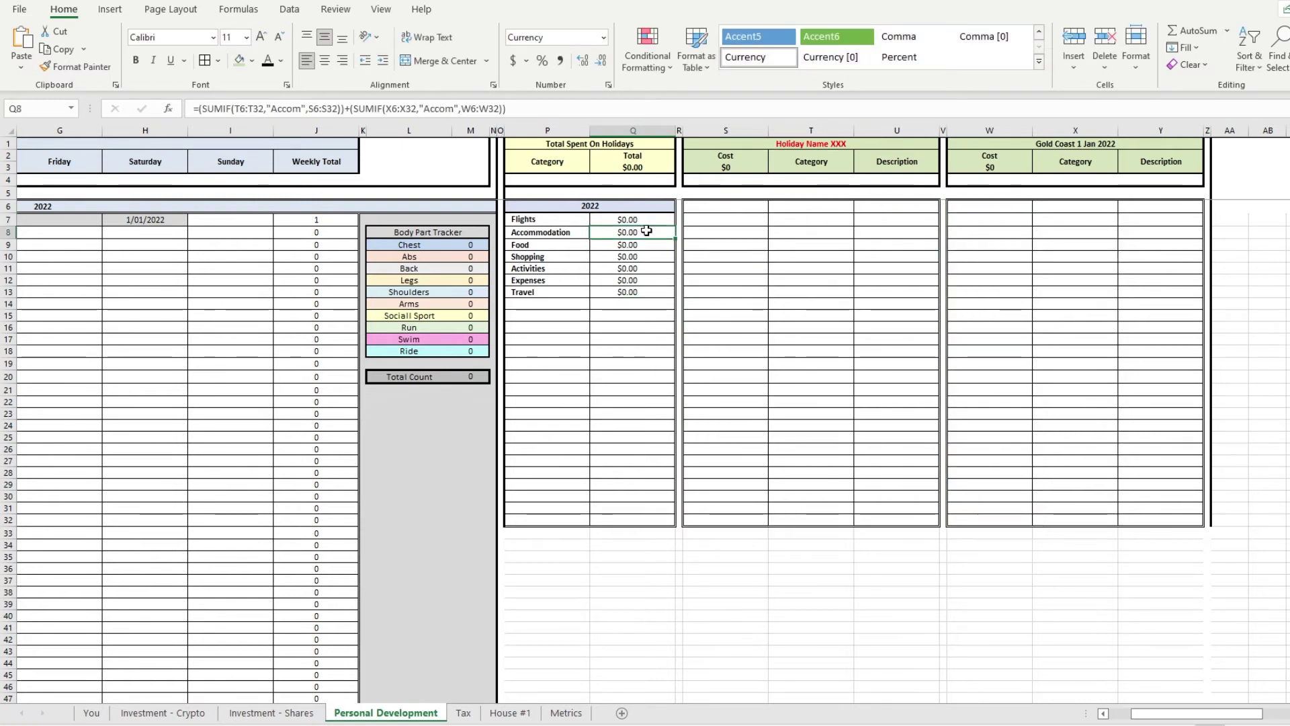
key("F2")
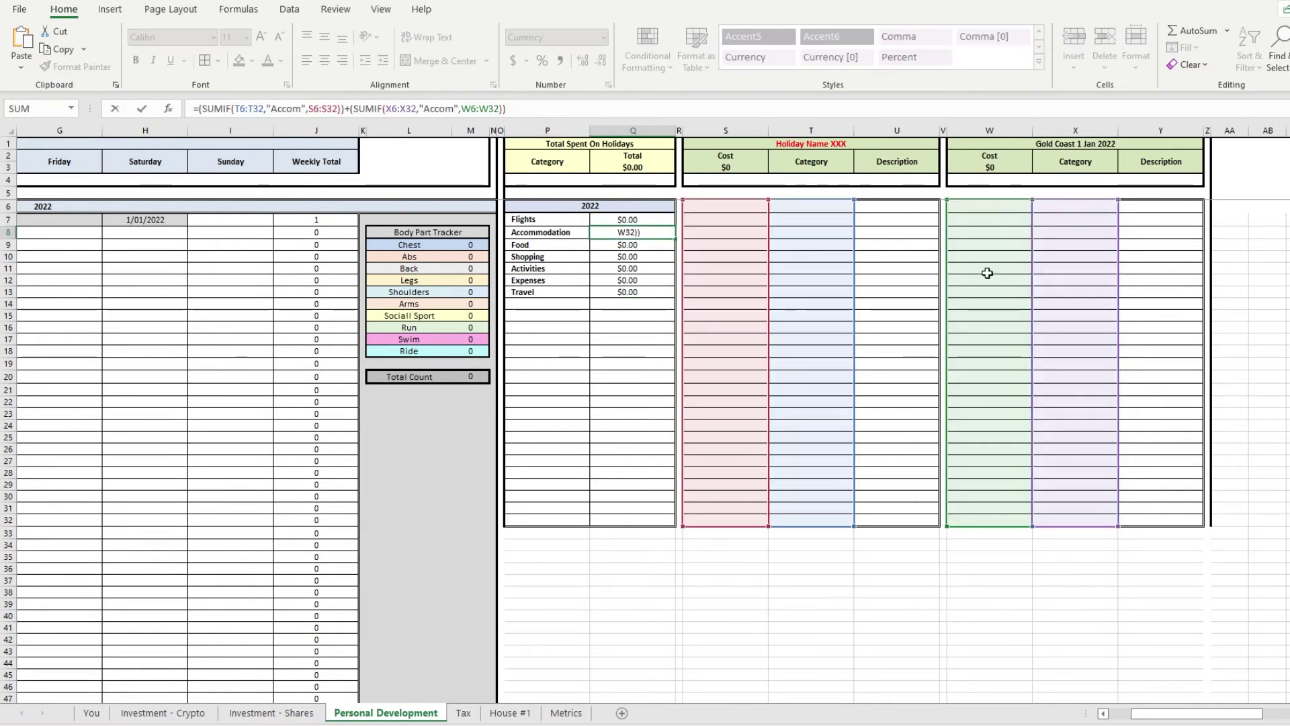
key("Escape")
- Enter a cost of 500 in the first row of the Gold Coast block, cell W6
left_click(1004, 206)
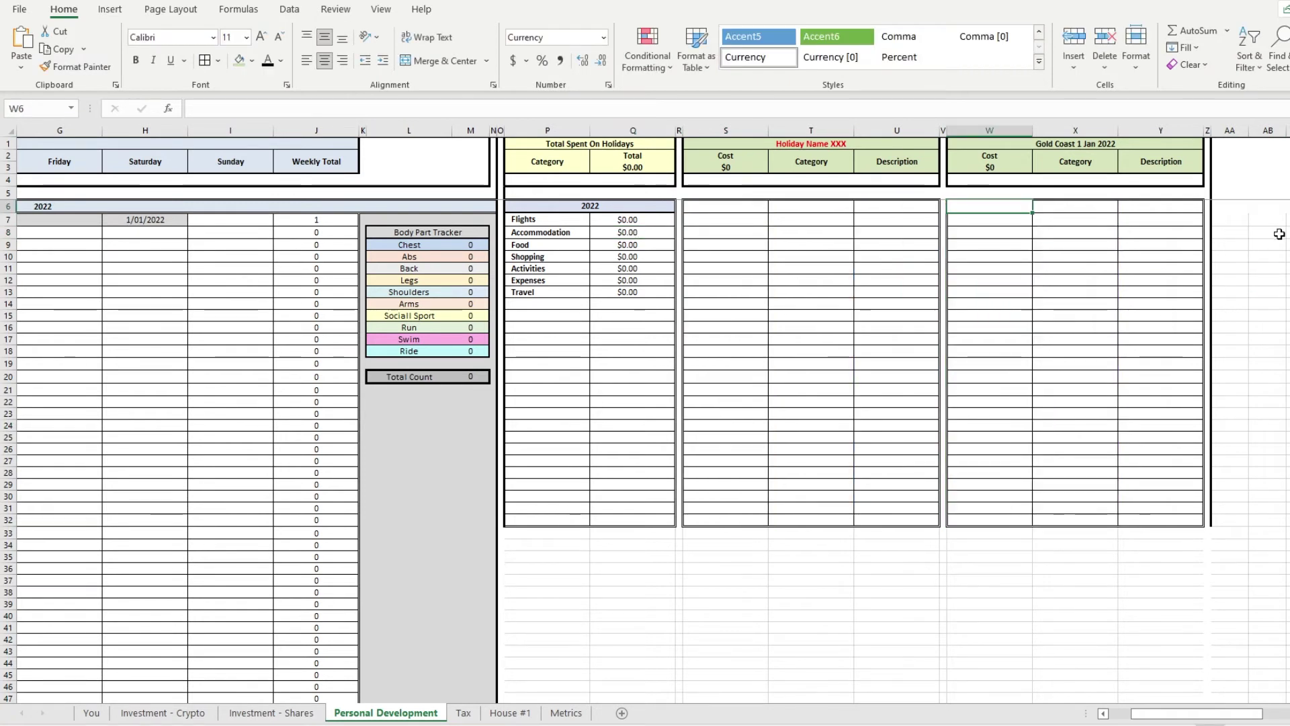
type("500")
key("Return")
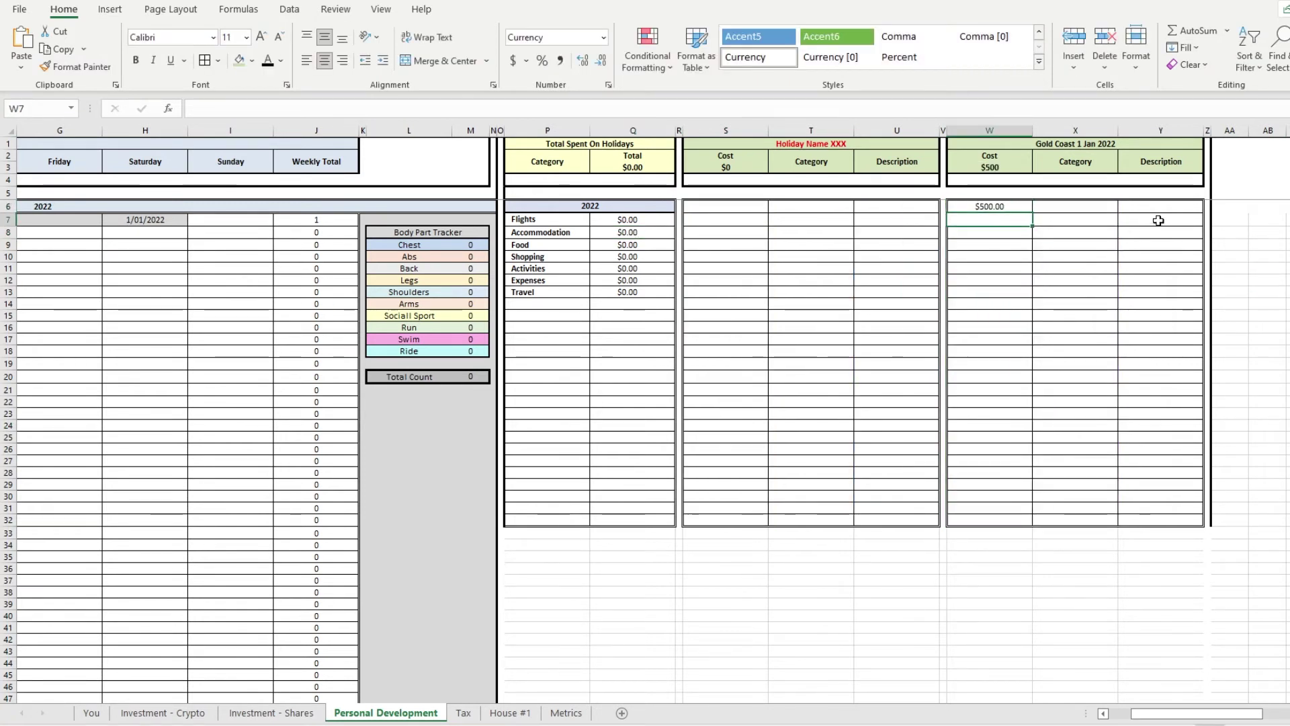
- Set the category of the first Gold Coast cost, cell X6, to Flights
left_click(1073, 203)
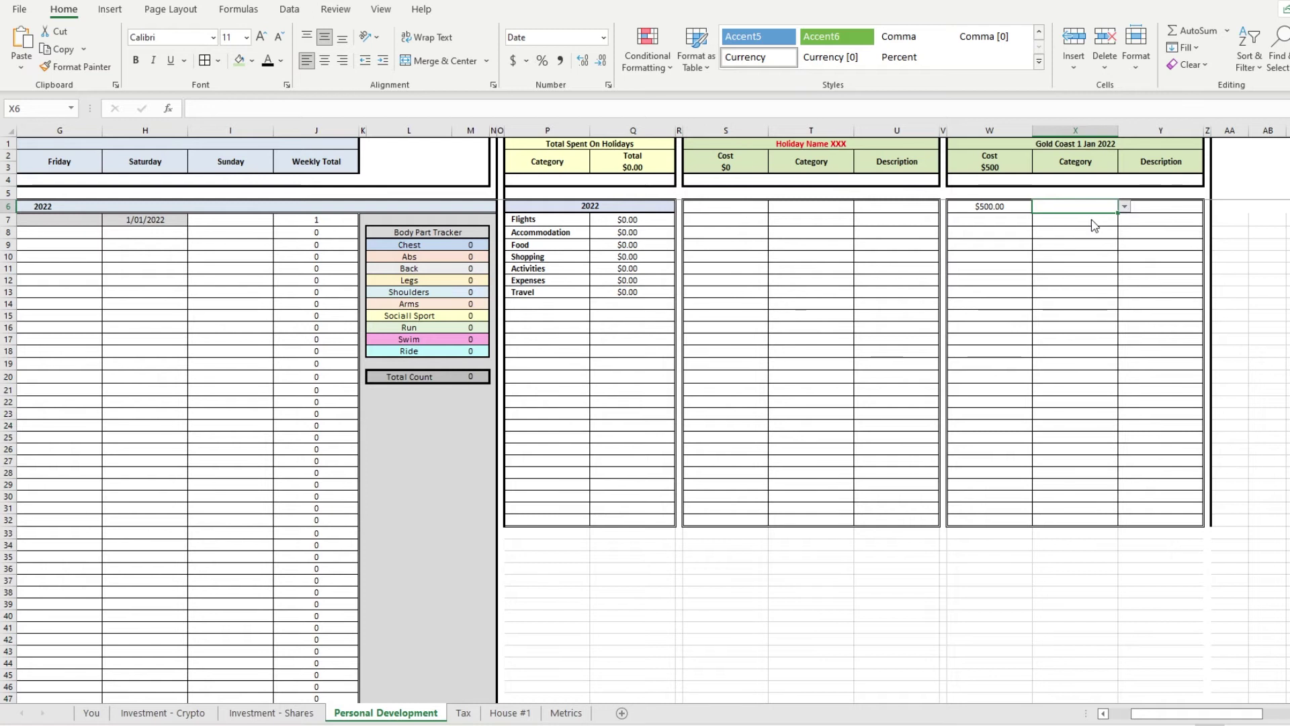
left_click(1066, 219)
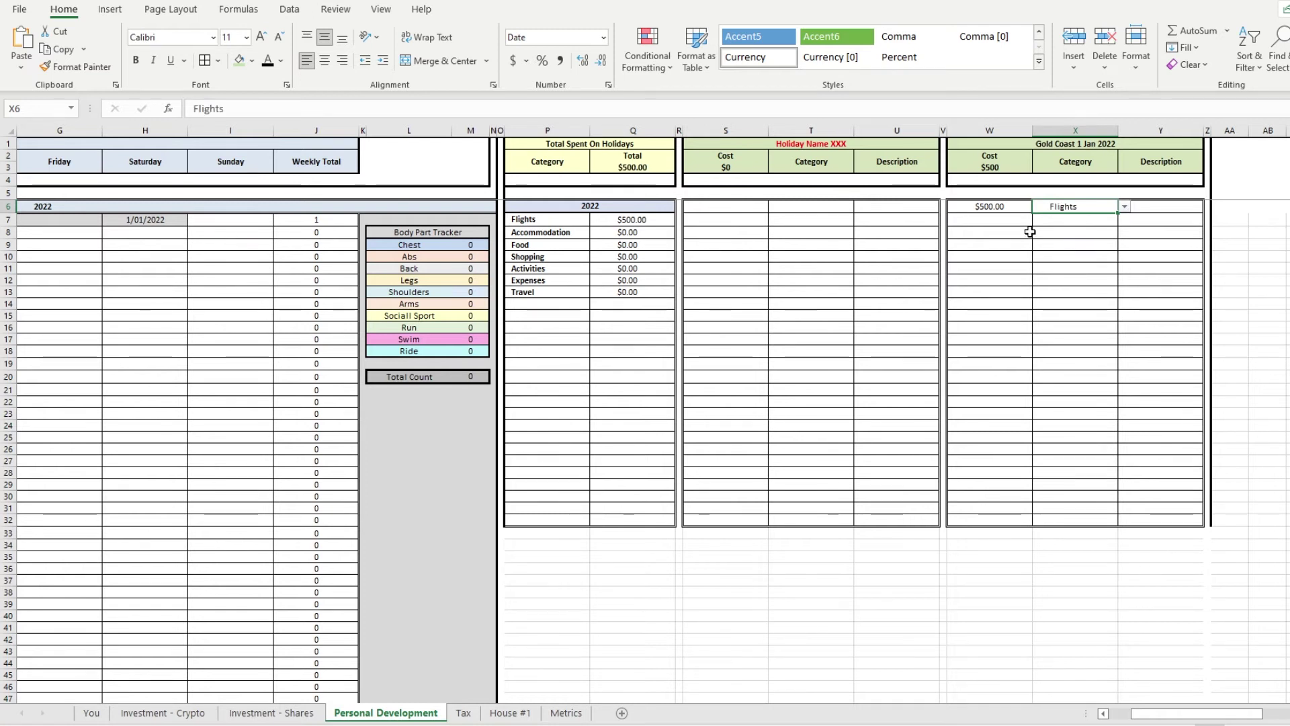
left_click(1136, 350)
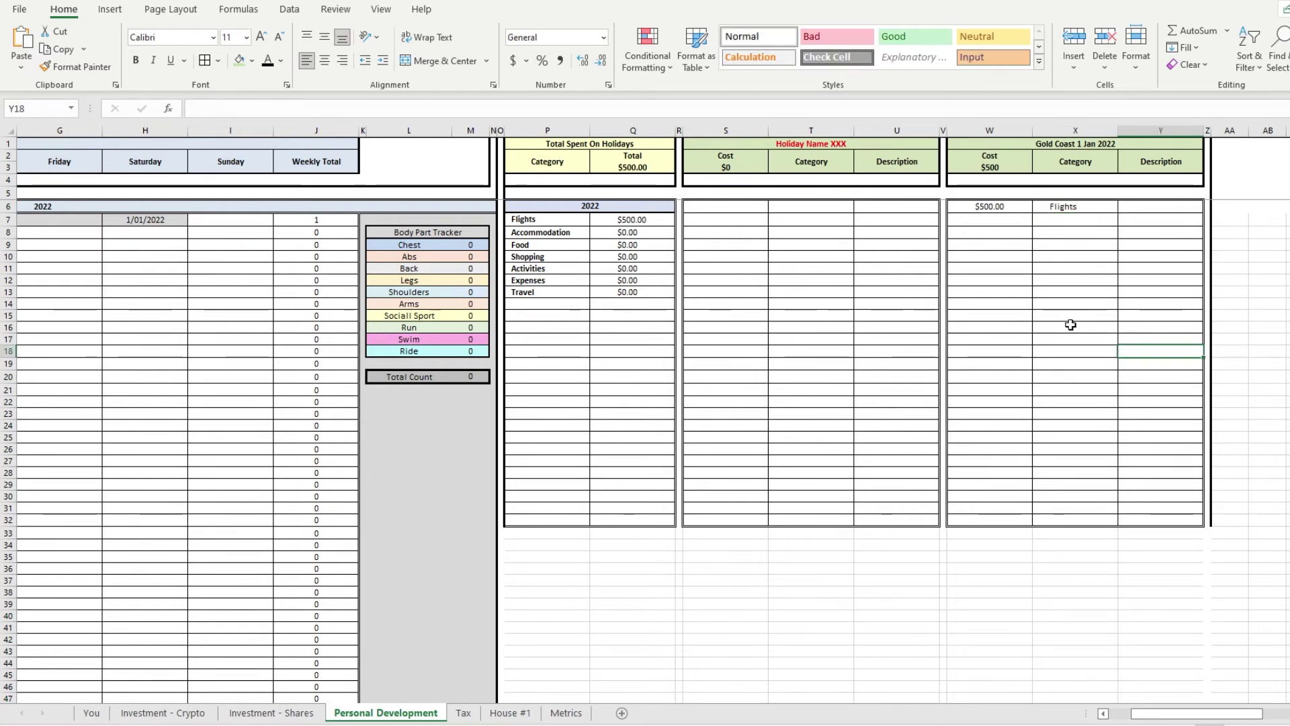
- Check how the flight cost carries into the Gold Coast total, the holiday category summary and Total Holiday Cost on the You sheet
left_click(1065, 204)
left_click(1000, 214)
left_click(993, 170)
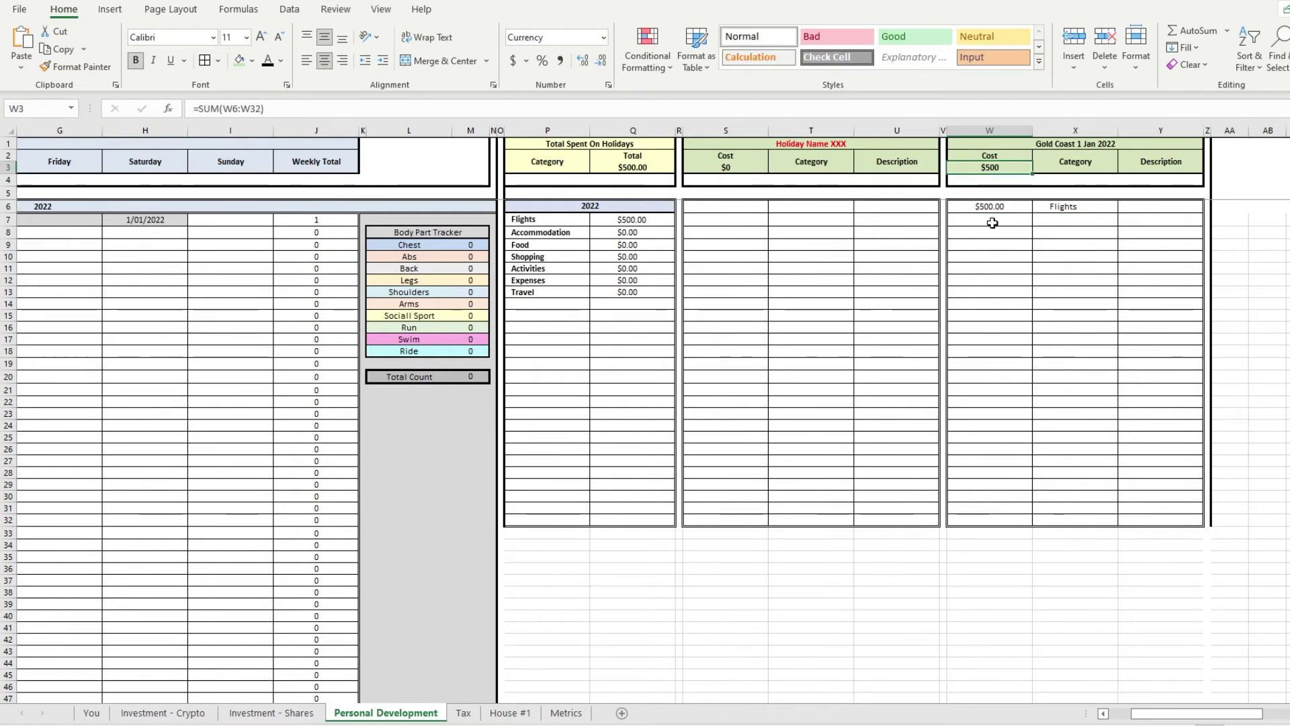
left_click(628, 219)
left_click_drag(547, 218, 609, 224)
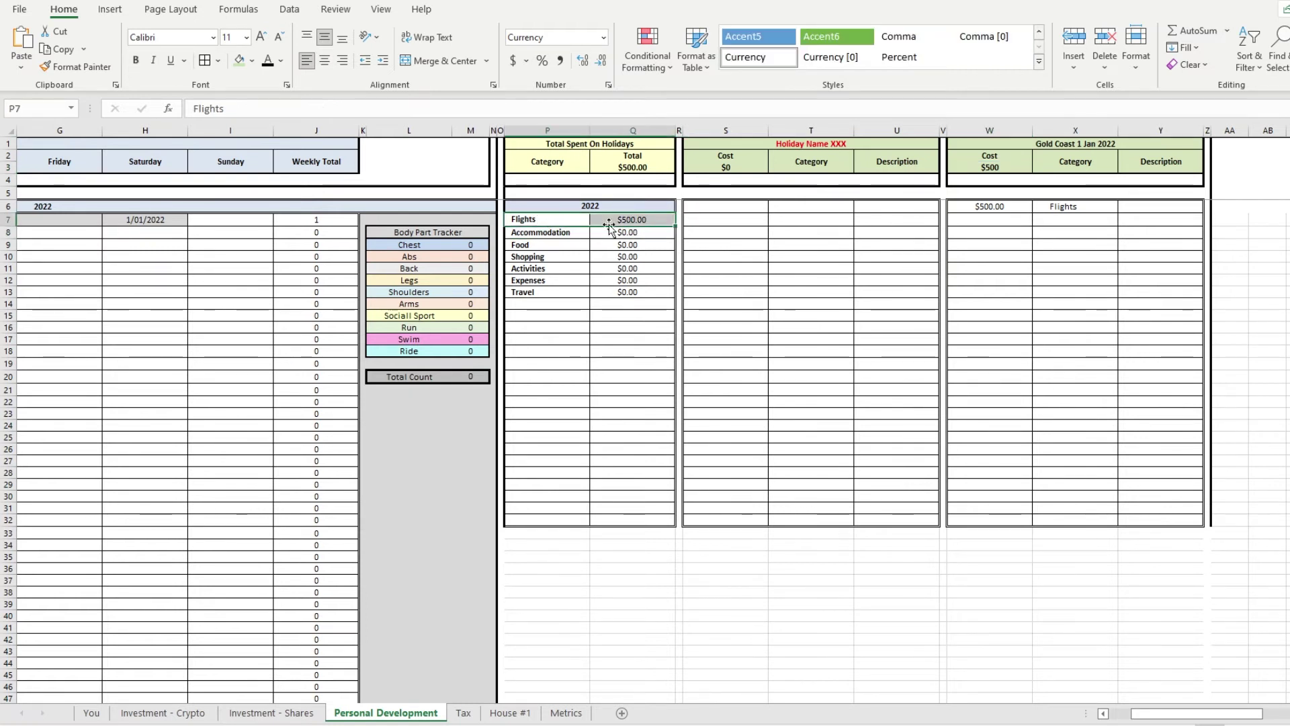
left_click(617, 167)
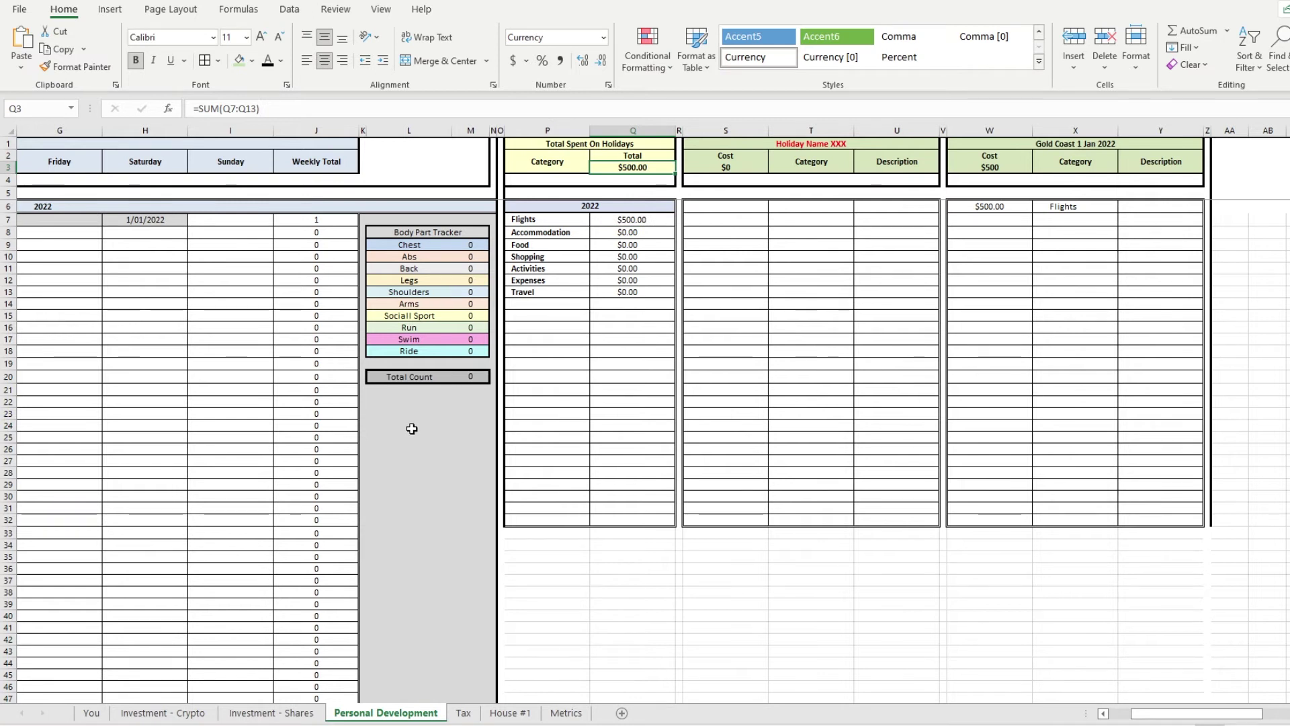
left_click(91, 712)
left_click_drag(346, 374, 410, 374)
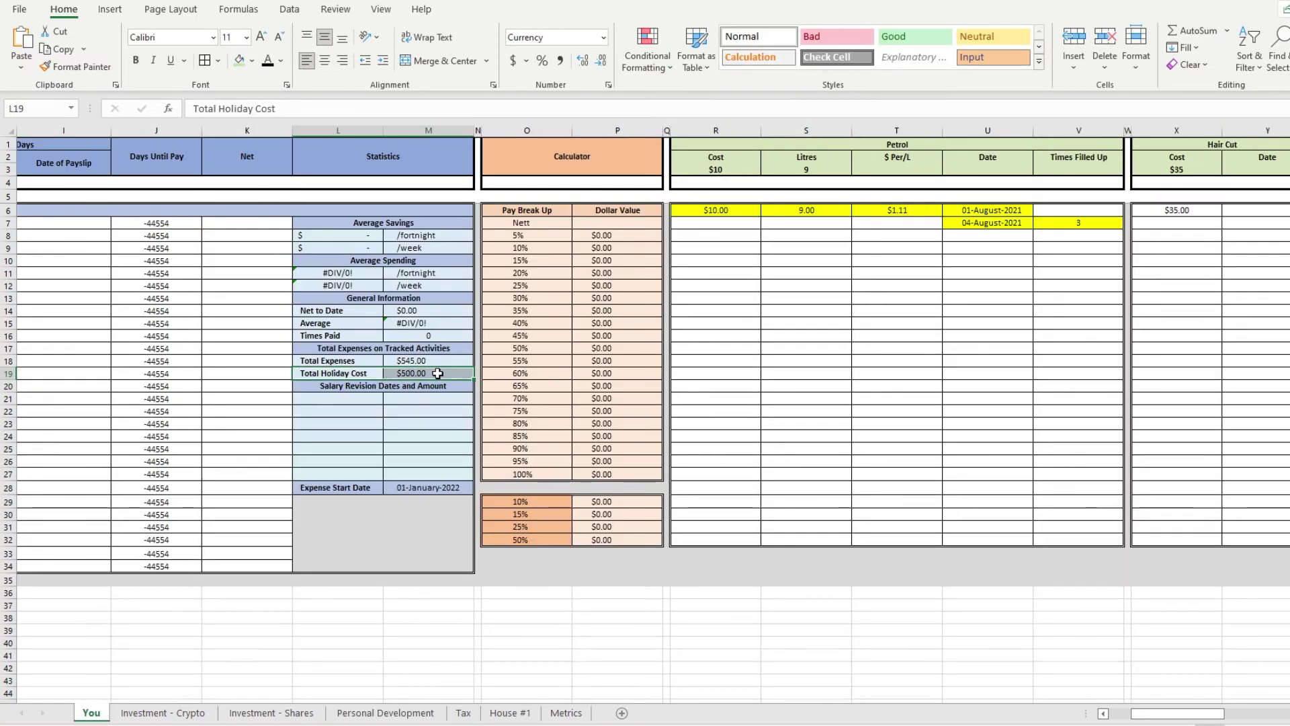
- On the Personal Development sheet, enter costs of 100, 150, 120 and 321 in W7:W10 of the Gold Coast block
left_click(393, 713)
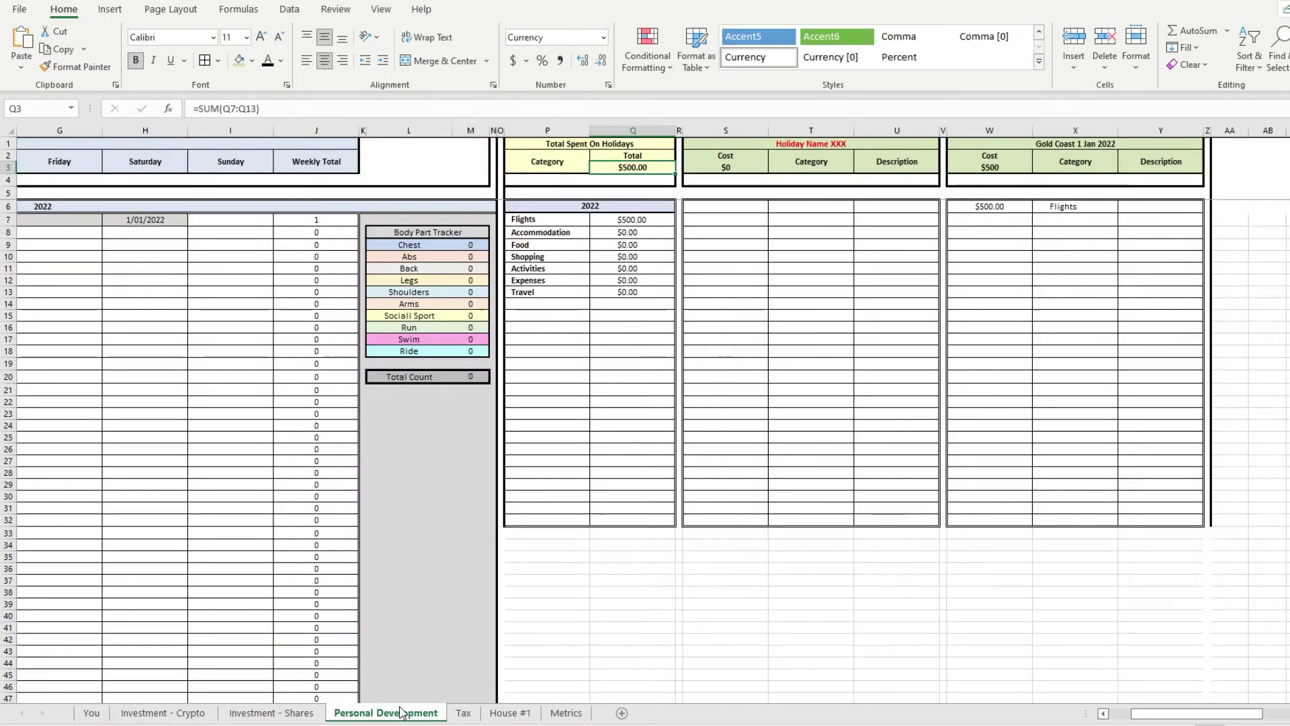
left_click(985, 223)
type("100")
key("Return")
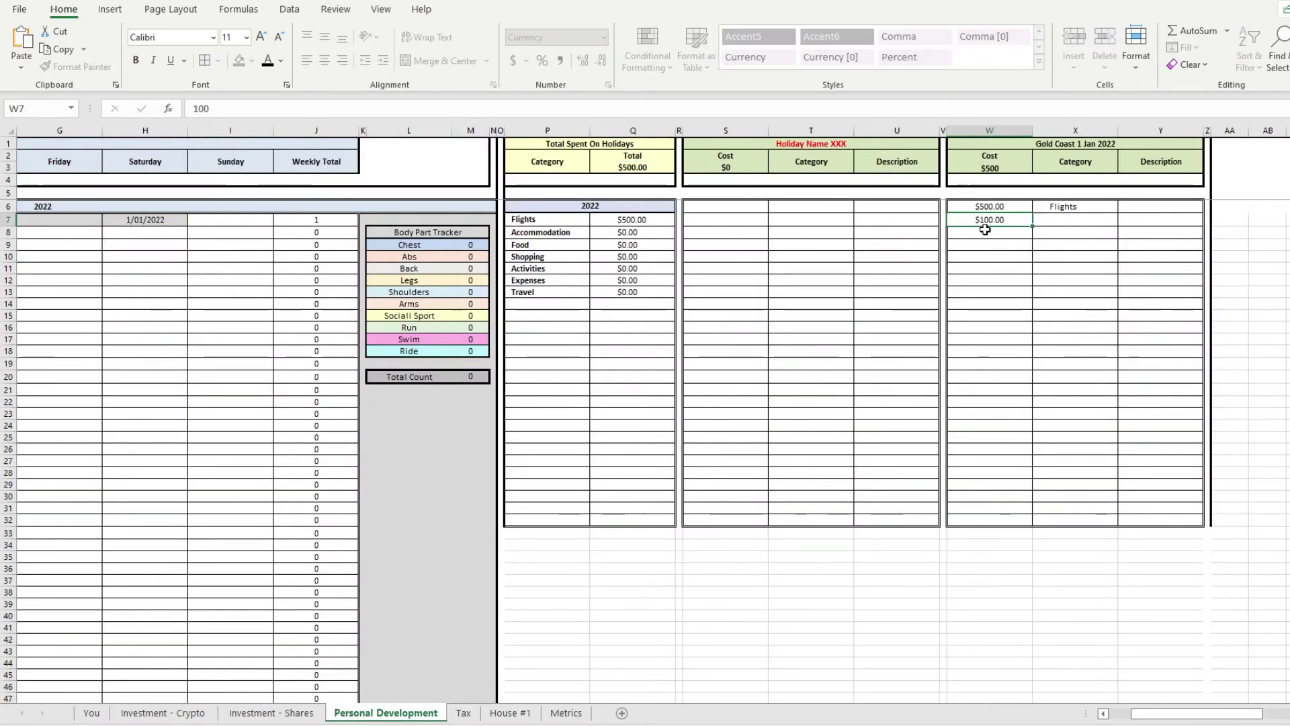
type("150")
key("Return")
type("120")
key("Return")
type("32")
key("Return")
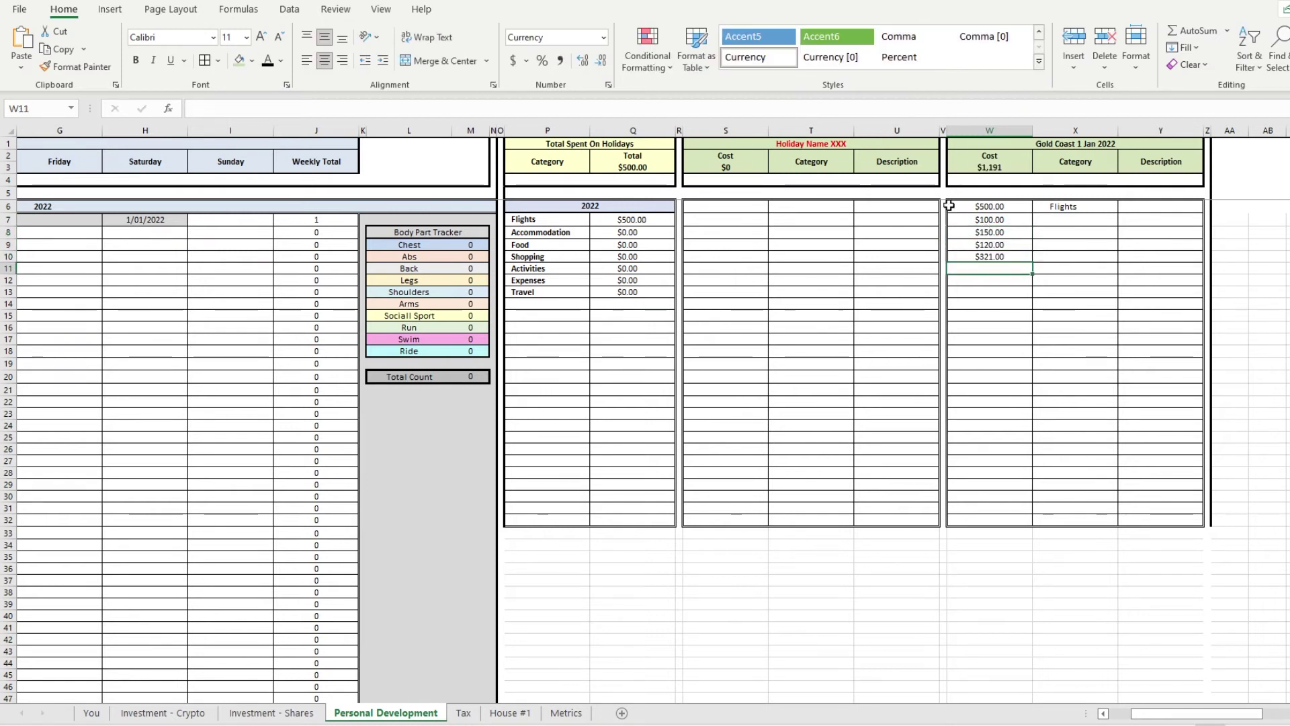
- Assign the categories Shopping, Activity, Expense and Travel to the Gold Coast costs in X7:X10
left_click(1045, 223)
left_click(1124, 220)
left_click(1075, 250)
key("Return")
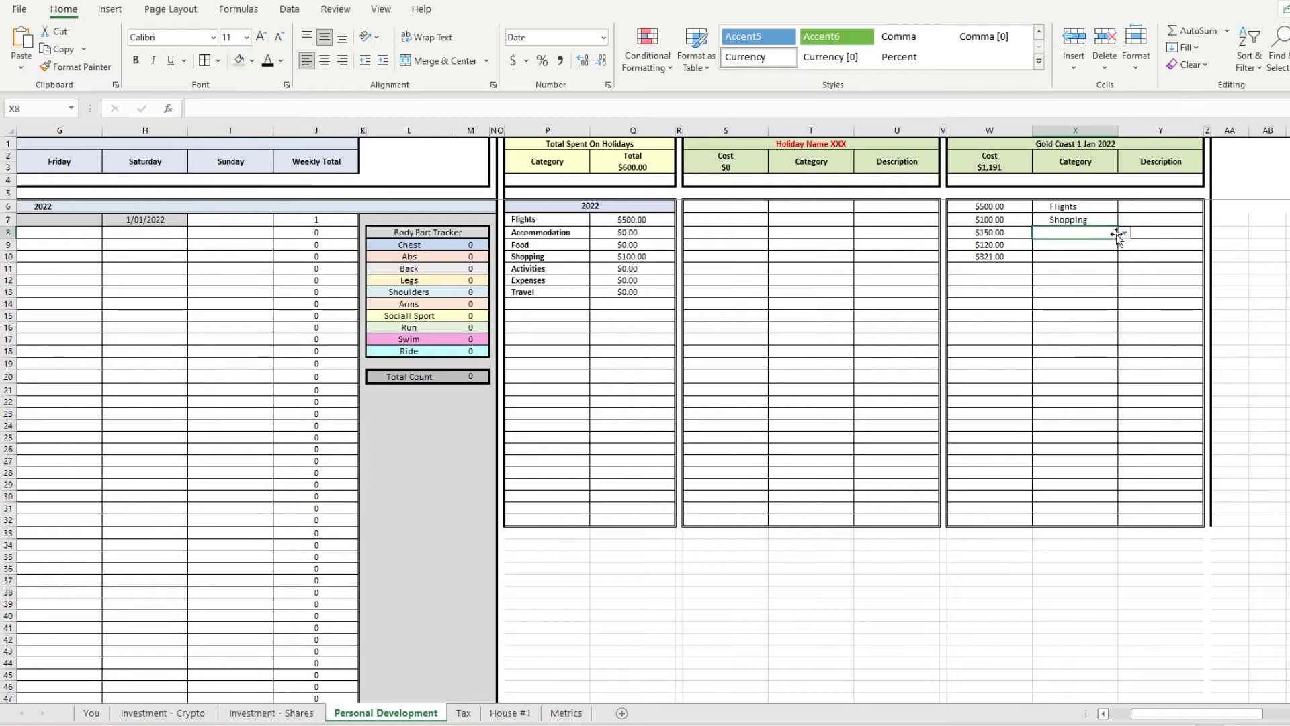
left_click(1124, 232)
left_click(1092, 254)
key("Return")
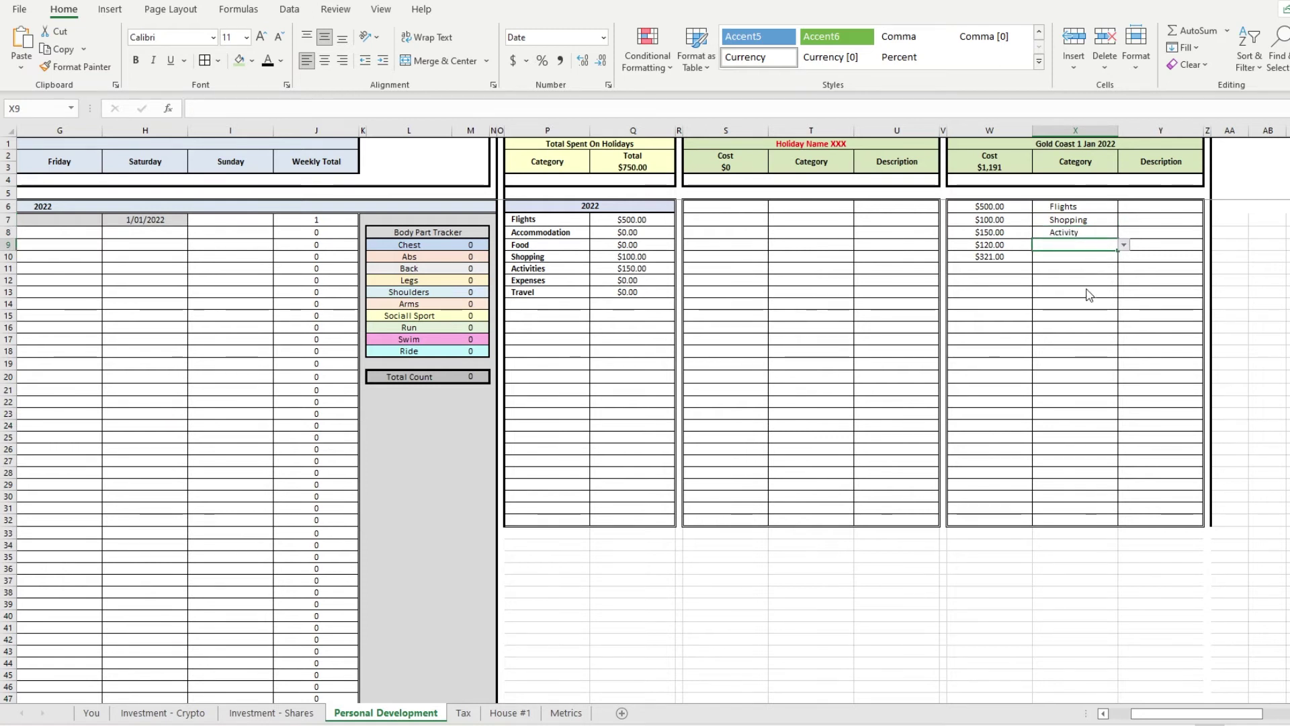
left_click(1124, 244)
left_click(1093, 273)
key("Return")
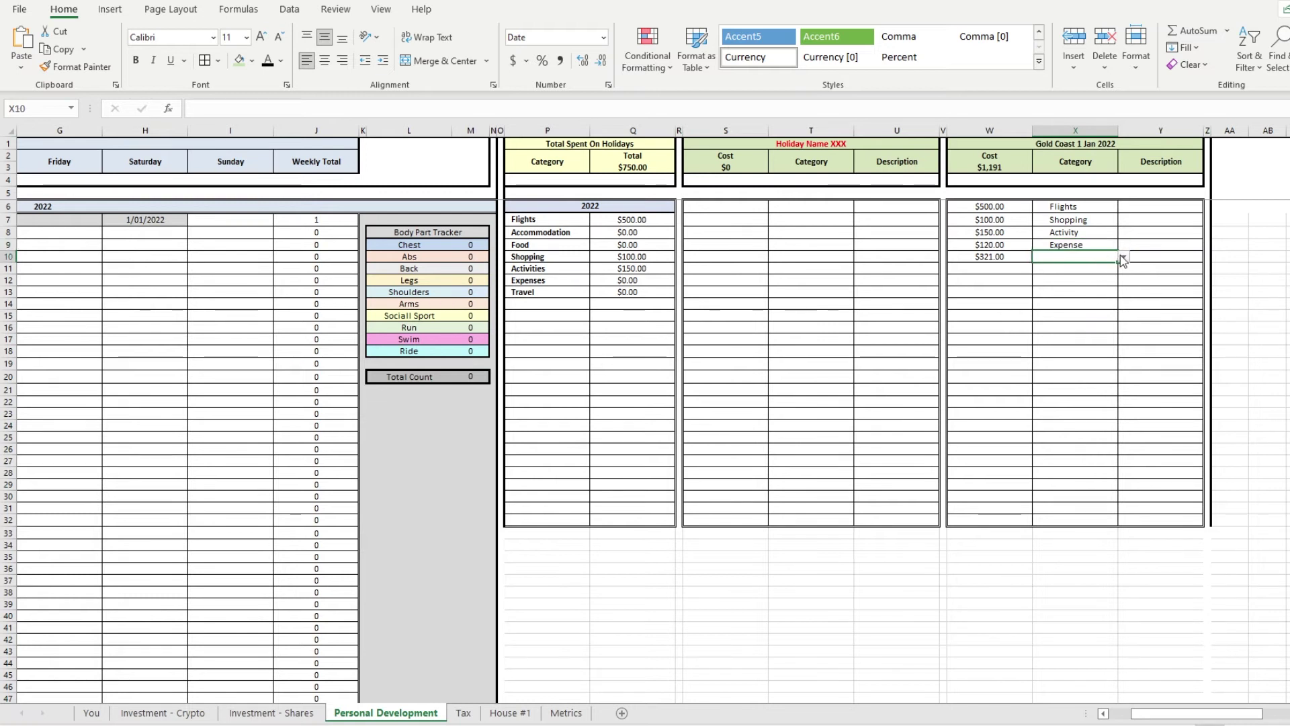
left_click(1067, 317)
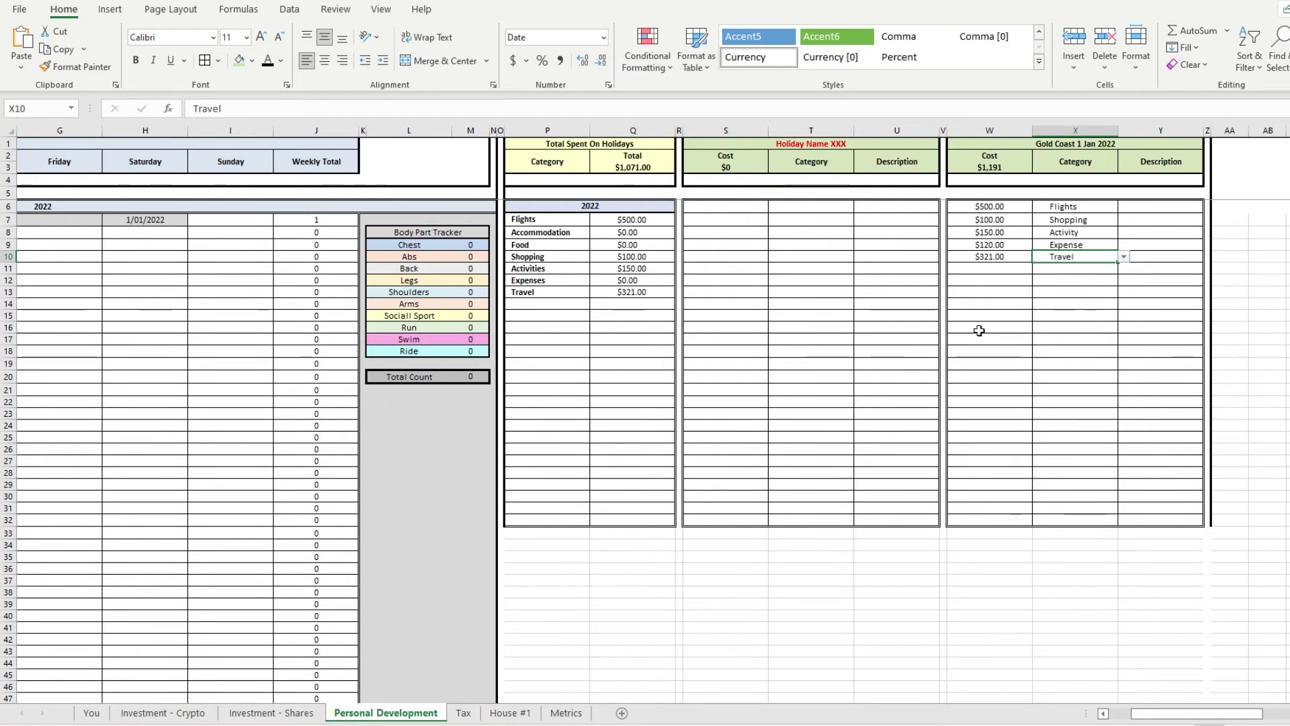
- Check the Gold Coast cost sum in W3, the category totals in column Q and the overall holiday total in Q3
left_click(1083, 303)
left_click(991, 258)
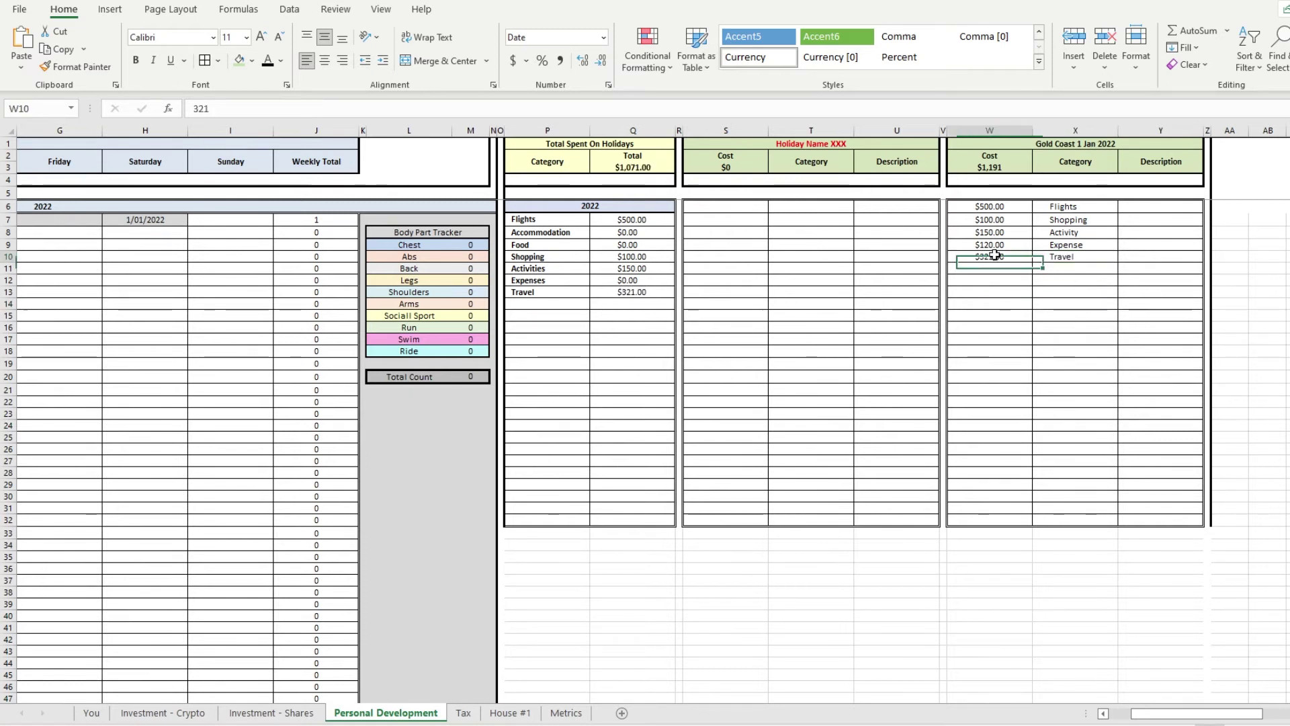
left_click(1000, 170)
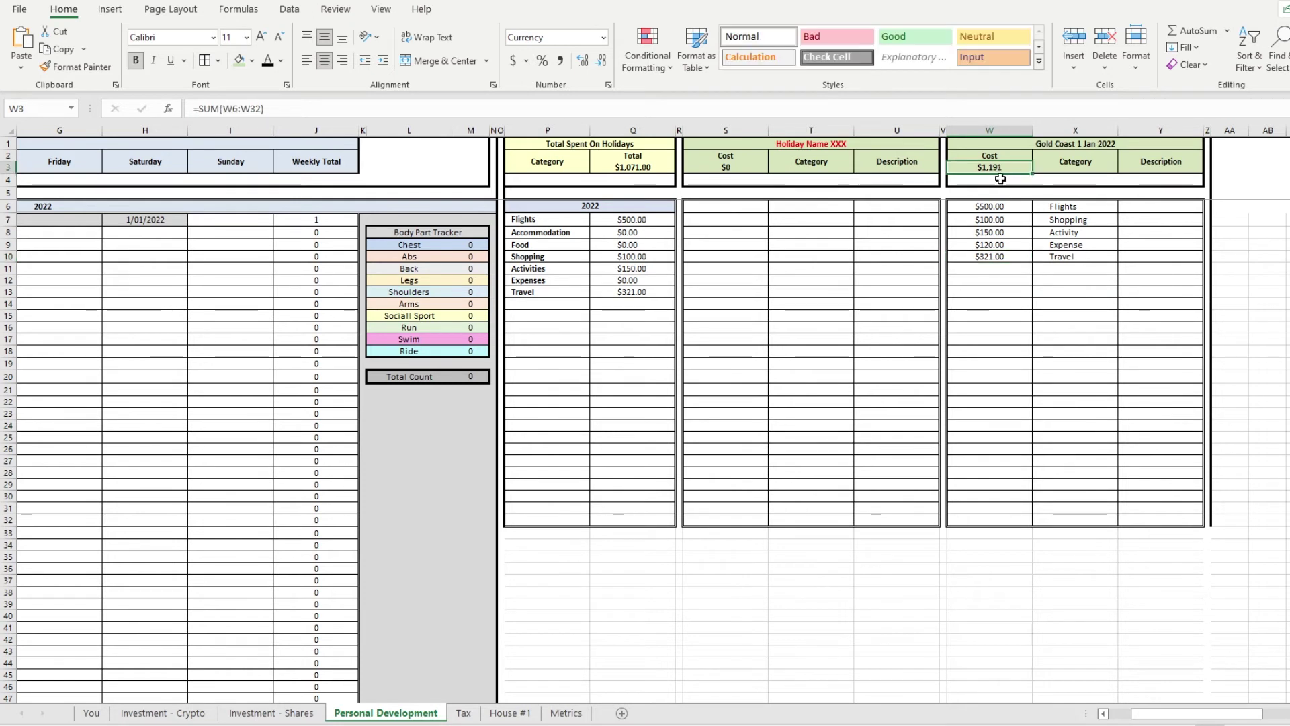
key("F2")
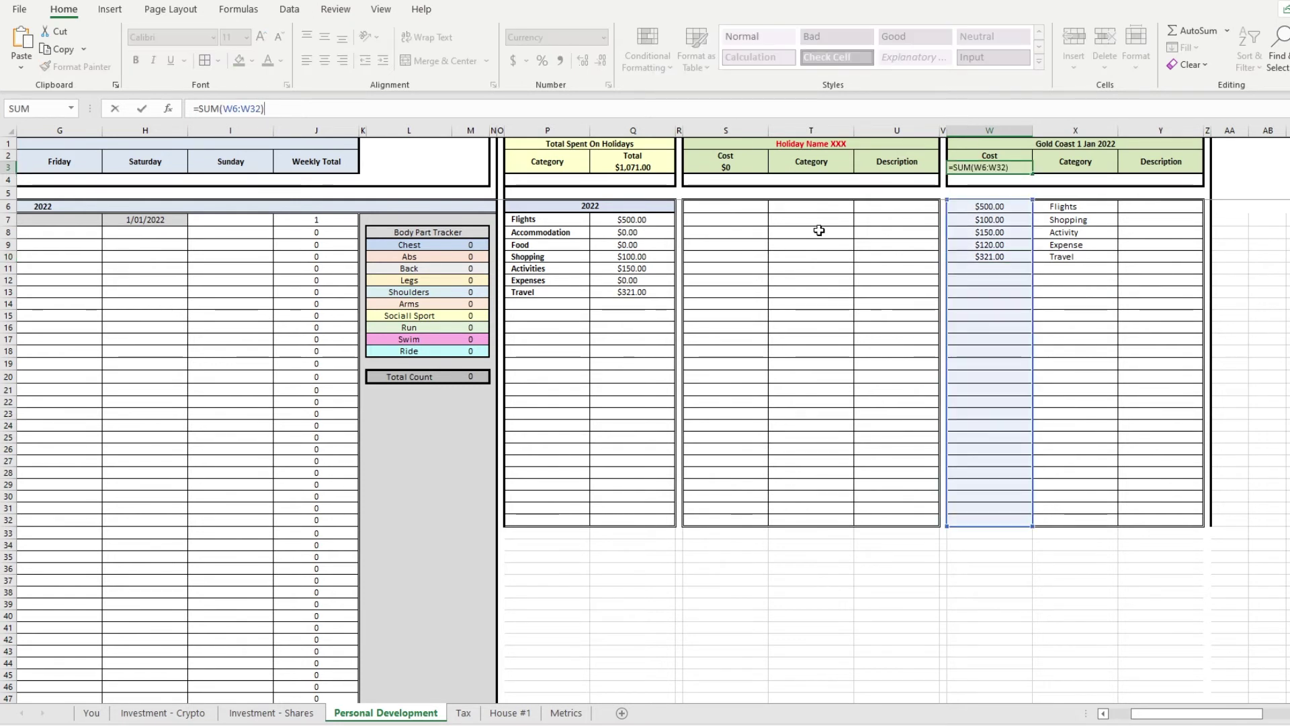
left_click_drag(636, 220, 645, 353)
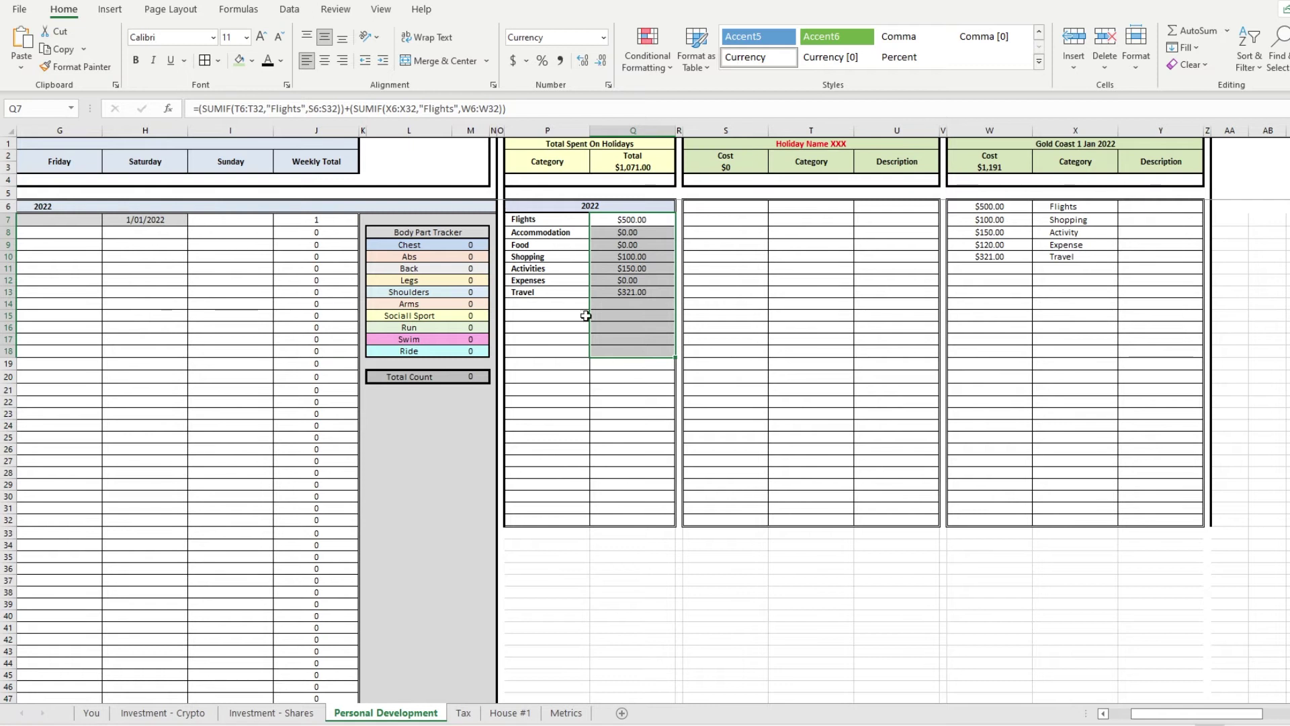
left_click(633, 166)
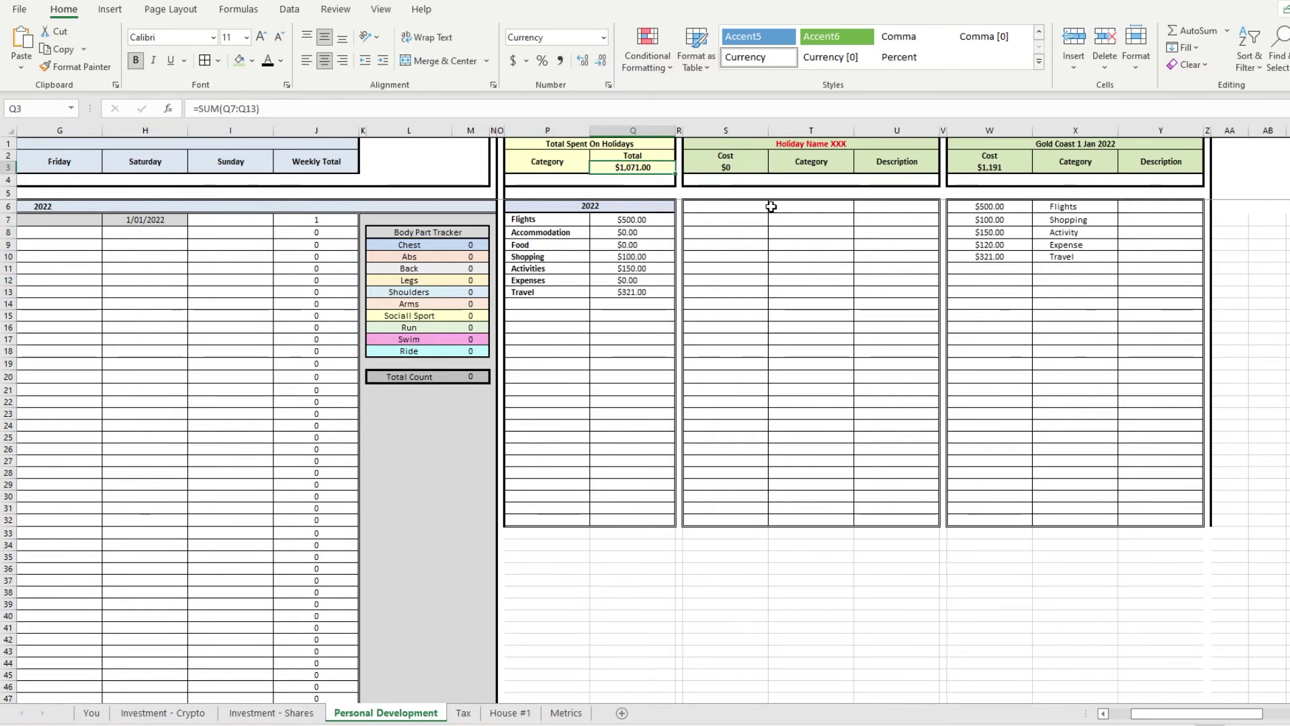
- Enter two sample costs of 500 in S6:S7 of the Holiday Name XXX block, categorised as Accom and Shopping
left_click(718, 206)
type("500")
key("Return")
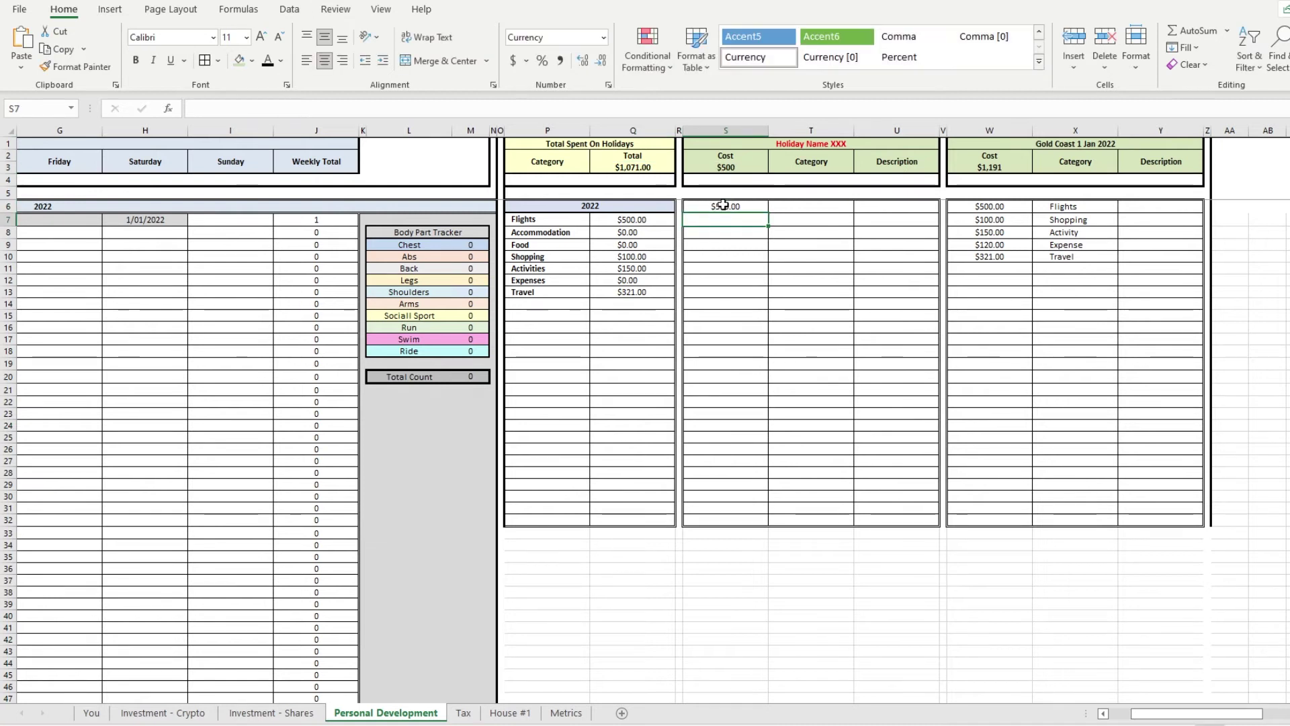
type("500")
key("Return")
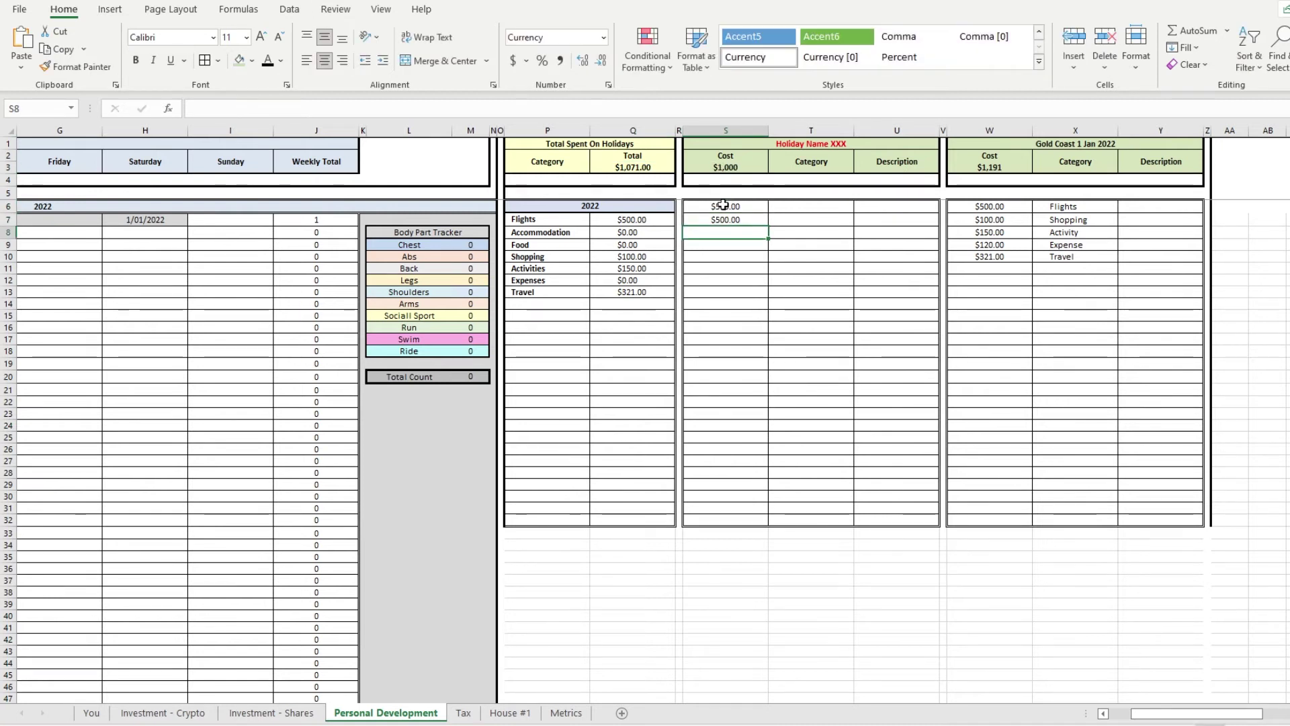
left_click(807, 210)
type("Accom")
key("Return")
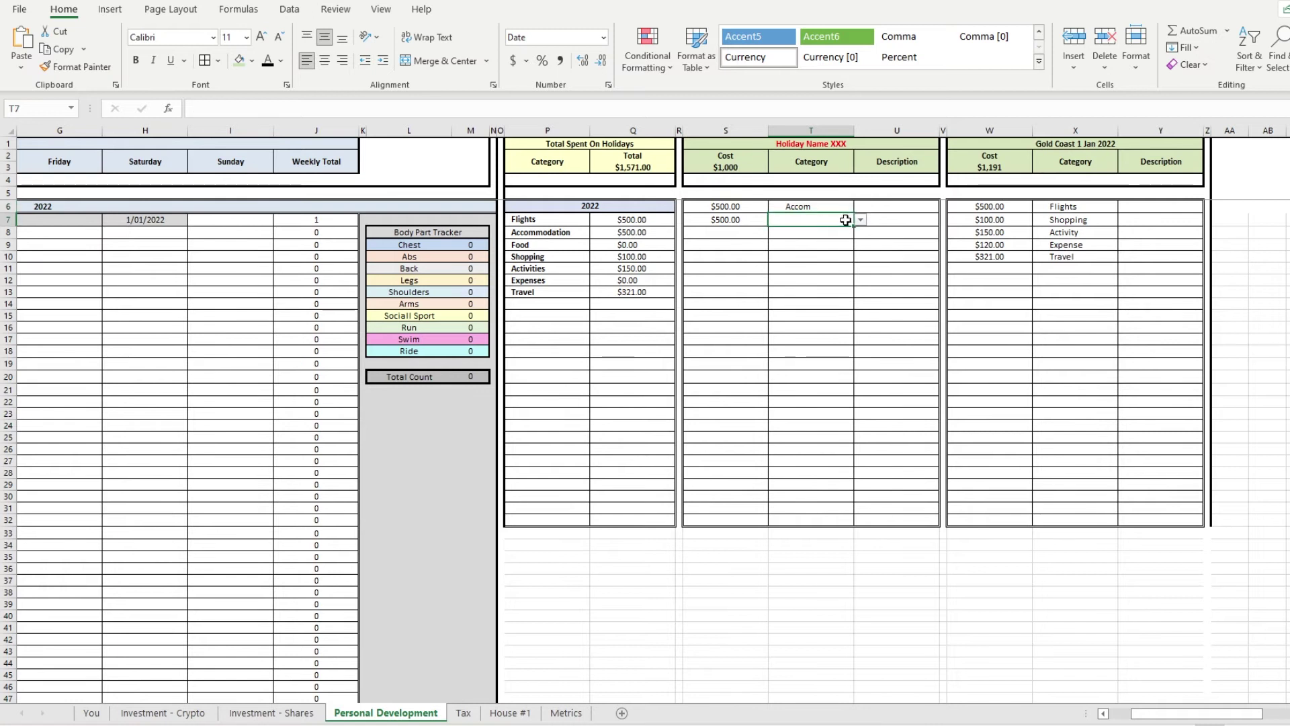
type("Shopping")
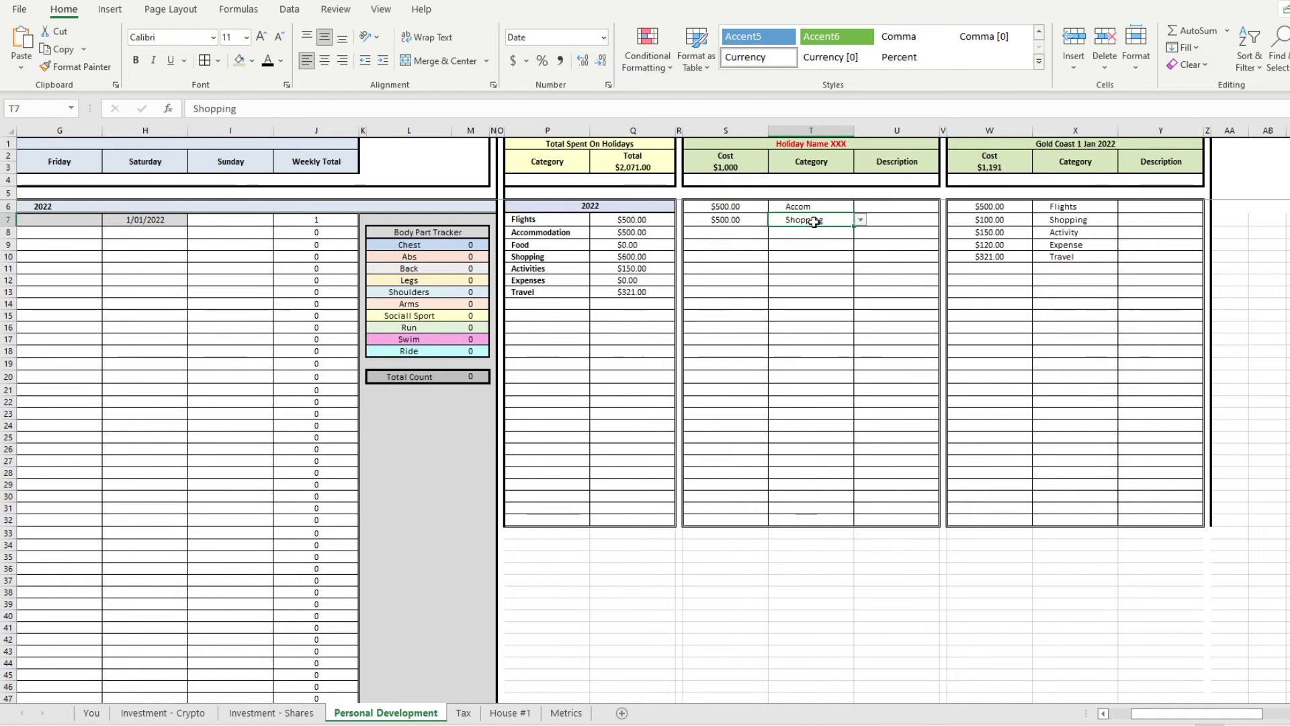
- Check the overall holiday total in Q3, and clear the sample entries from S6:T8 of the Holiday Name XXX block
left_click(613, 167)
left_click_drag(727, 208, 787, 233)
key("Delete")
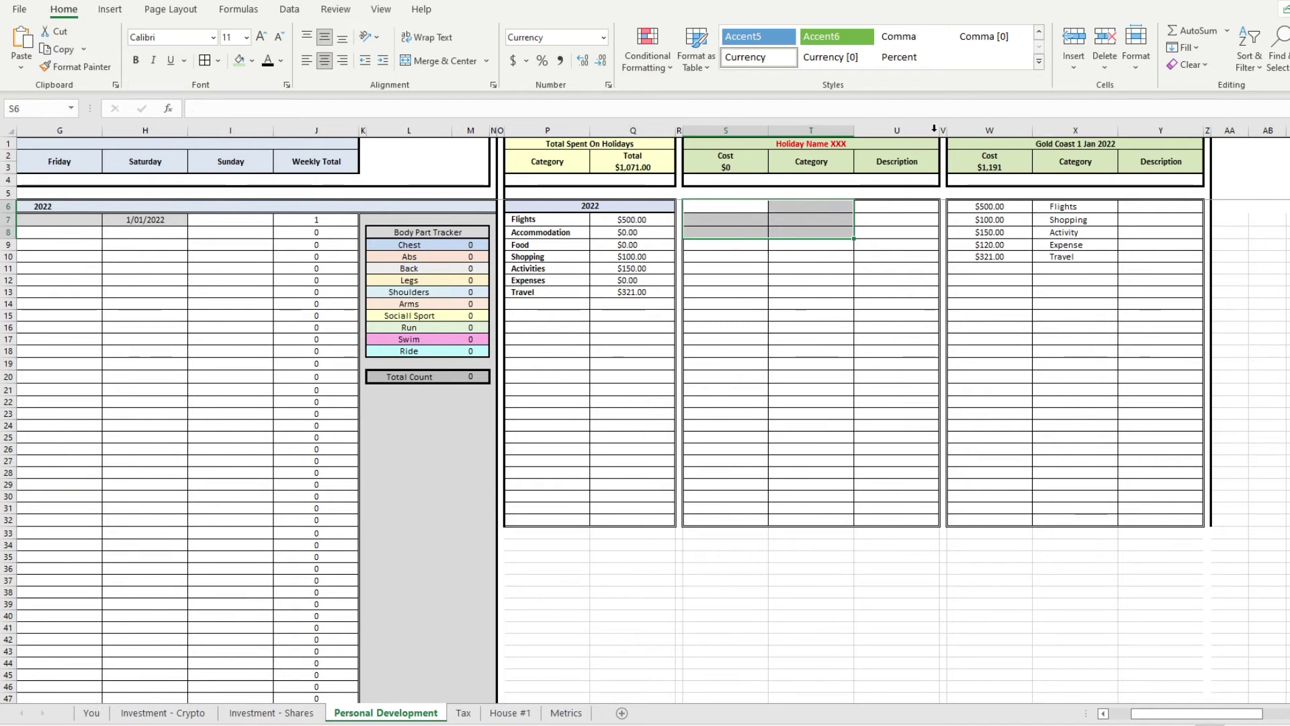
- Copy the empty Holiday Name XXX block, columns R:U, and insert the copy at column Z, after the Gold Coast block
left_click_drag(902, 130, 679, 130)
key("ctrl+c")
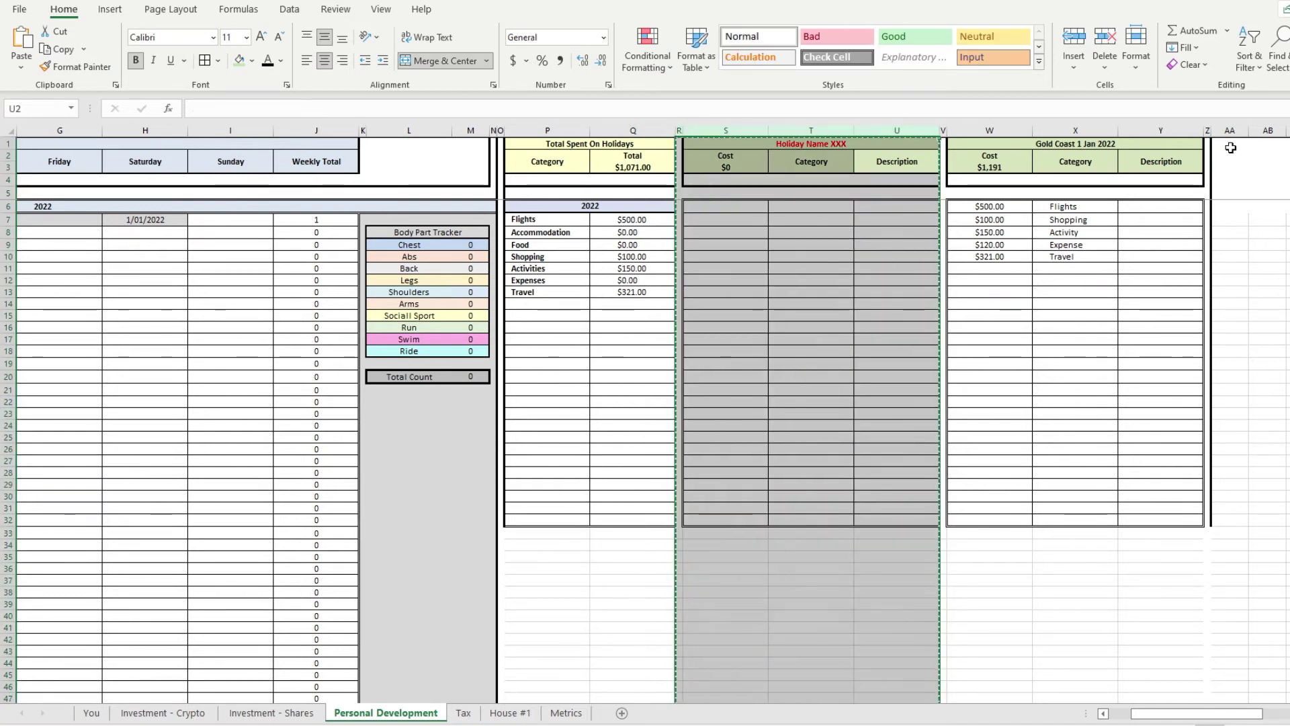
left_click(1208, 129)
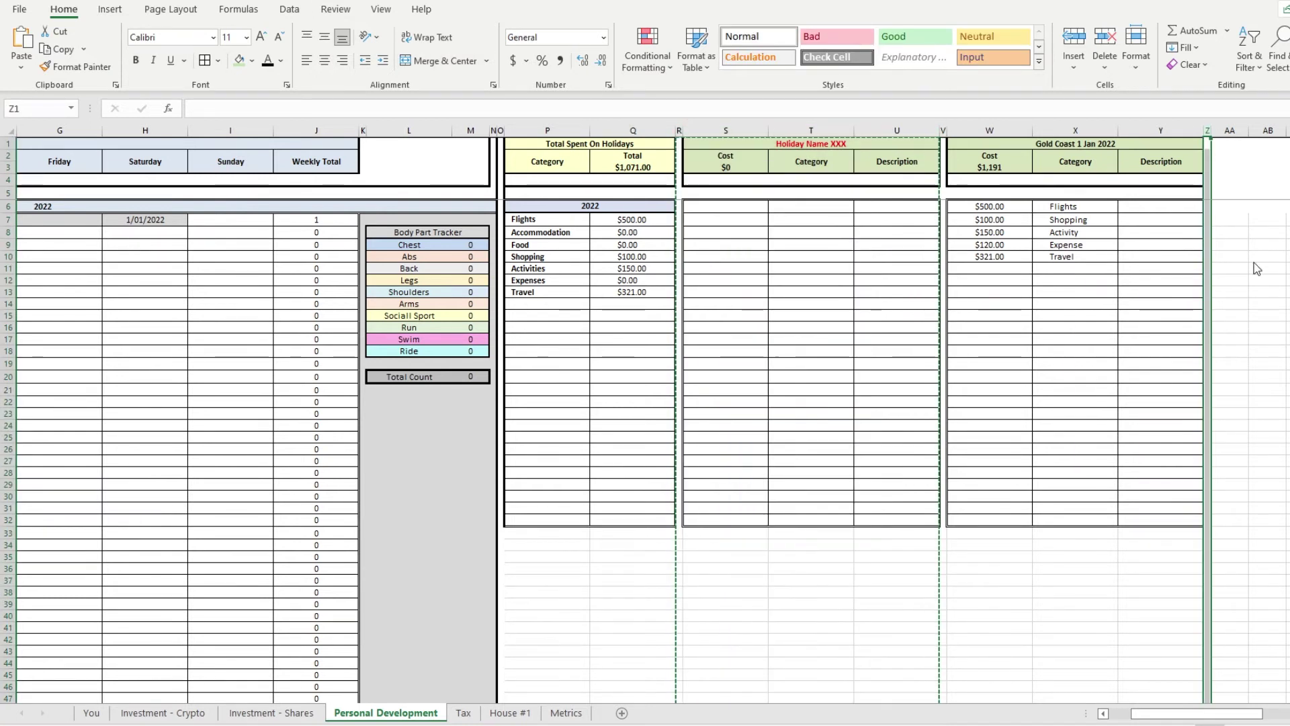
key("ctrl+v")
left_click_drag(1154, 712, 1186, 712)
left_click(772, 221)
left_click_drag(766, 202, 873, 564)
left_click(872, 613)
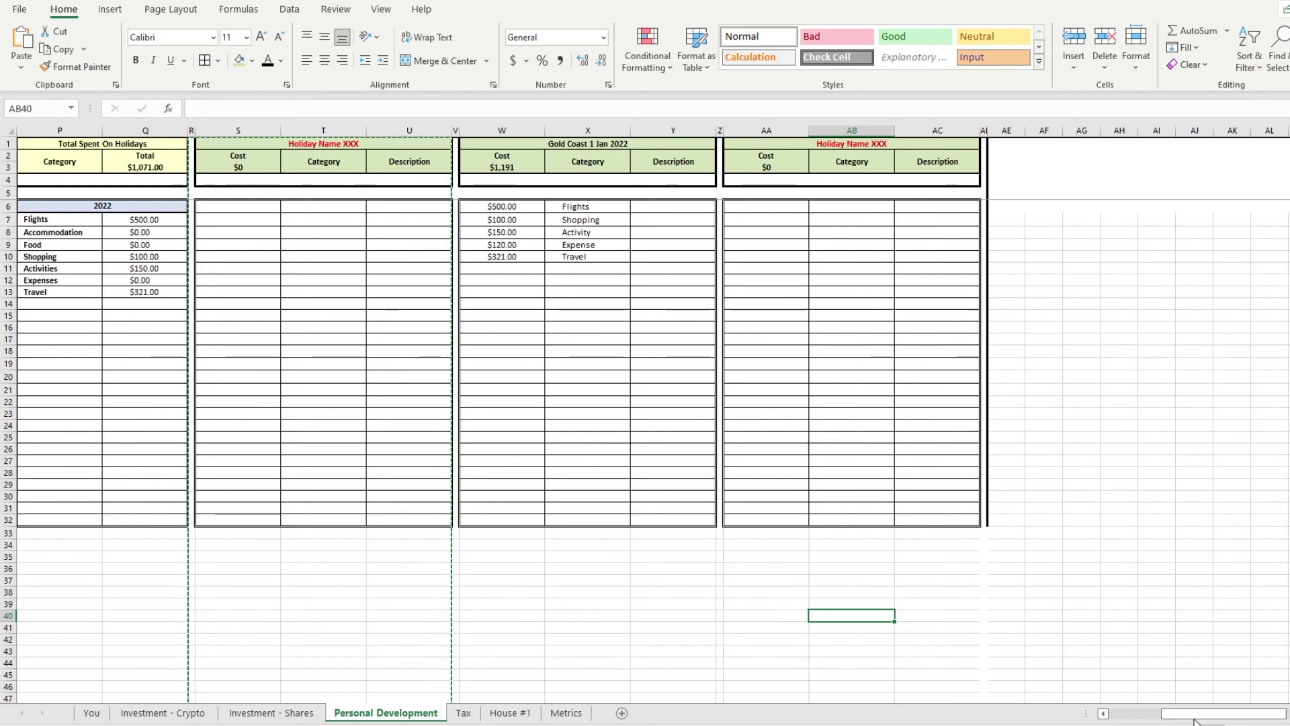
- Look over the Work From Home, Tax Claims and Travel For Work sections of the Tax sheet
left_click_drag(1224, 714, 1172, 717)
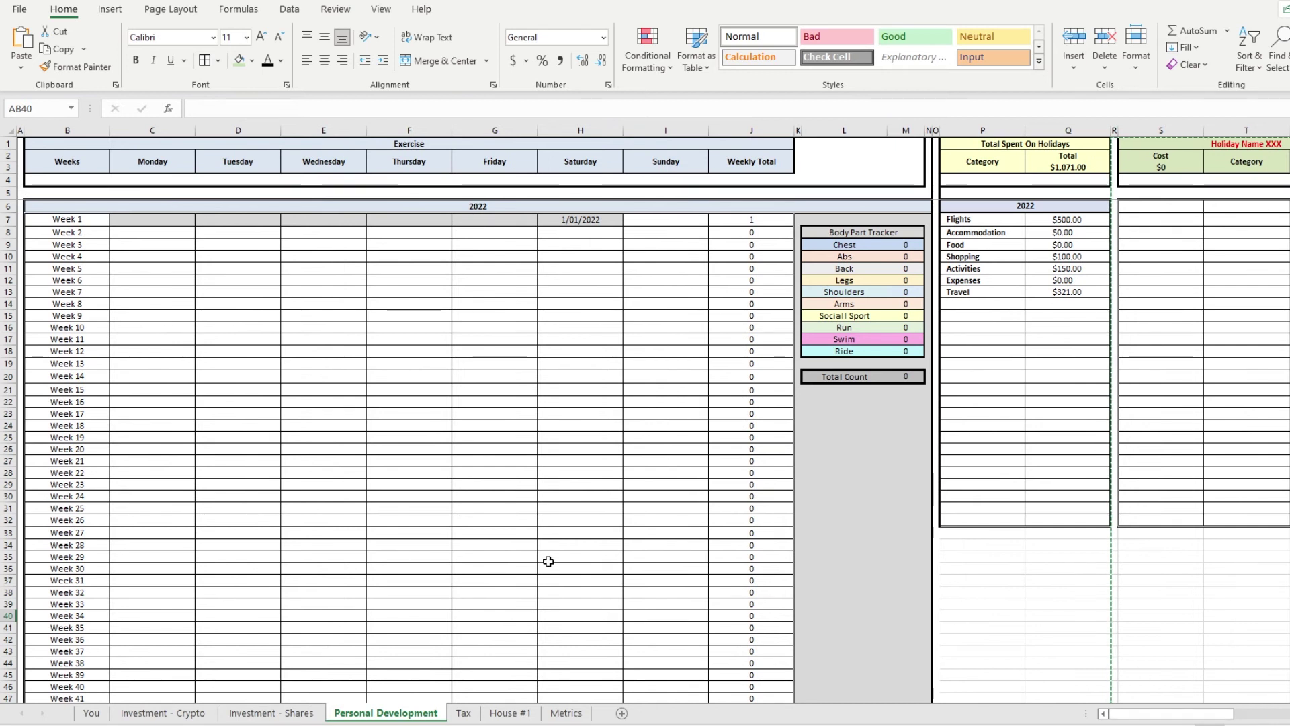
left_click(464, 713)
left_click(551, 539)
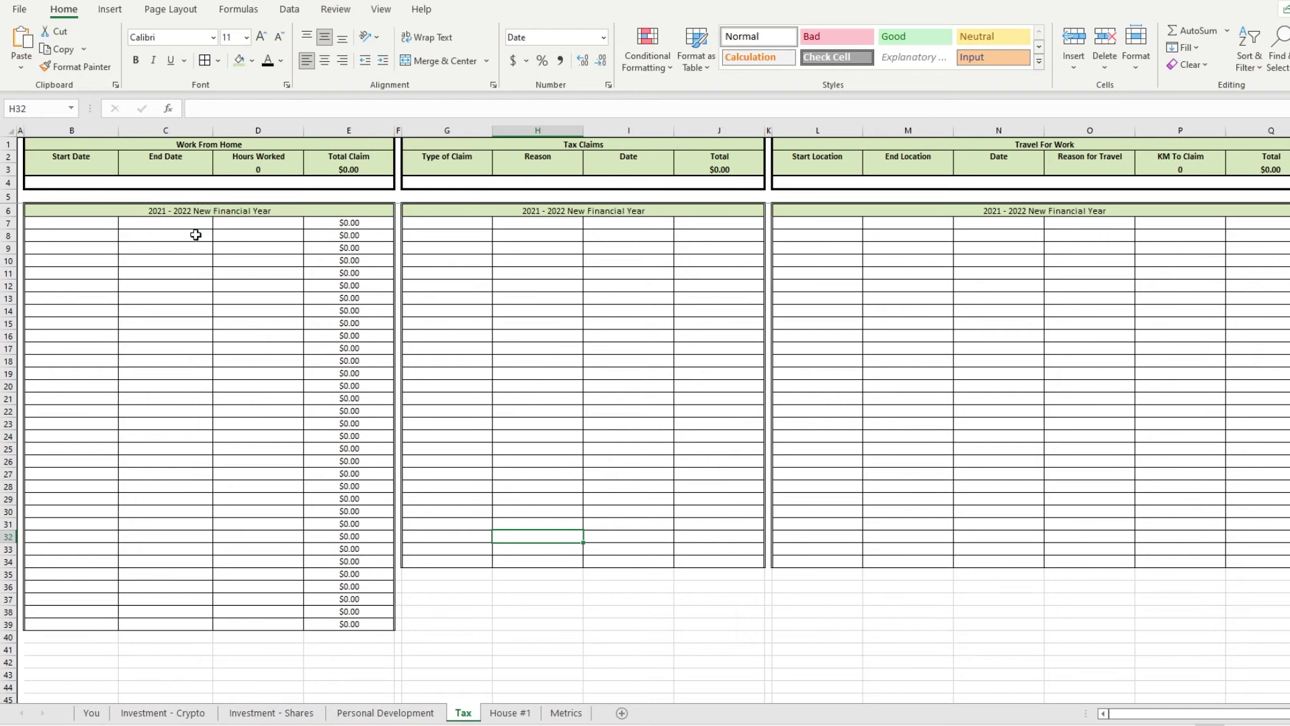
left_click_drag(70, 223, 340, 656)
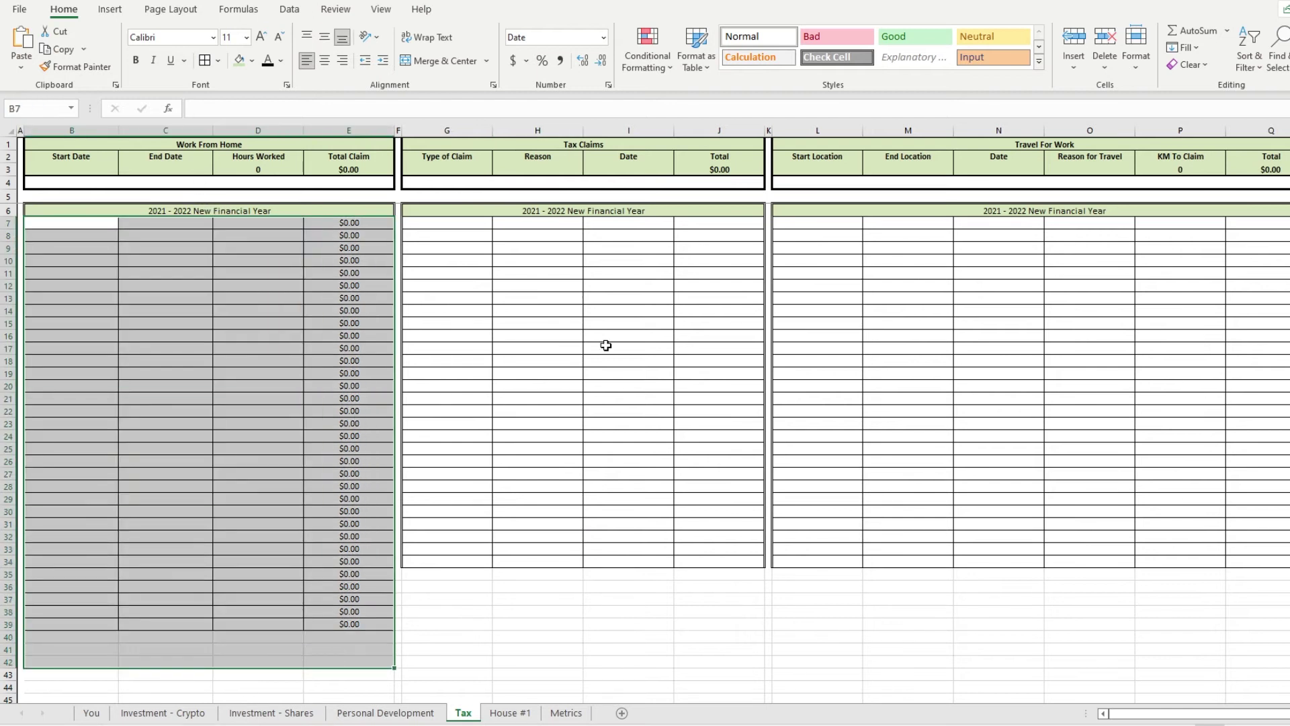
left_click(628, 336)
left_click_drag(458, 227, 691, 310)
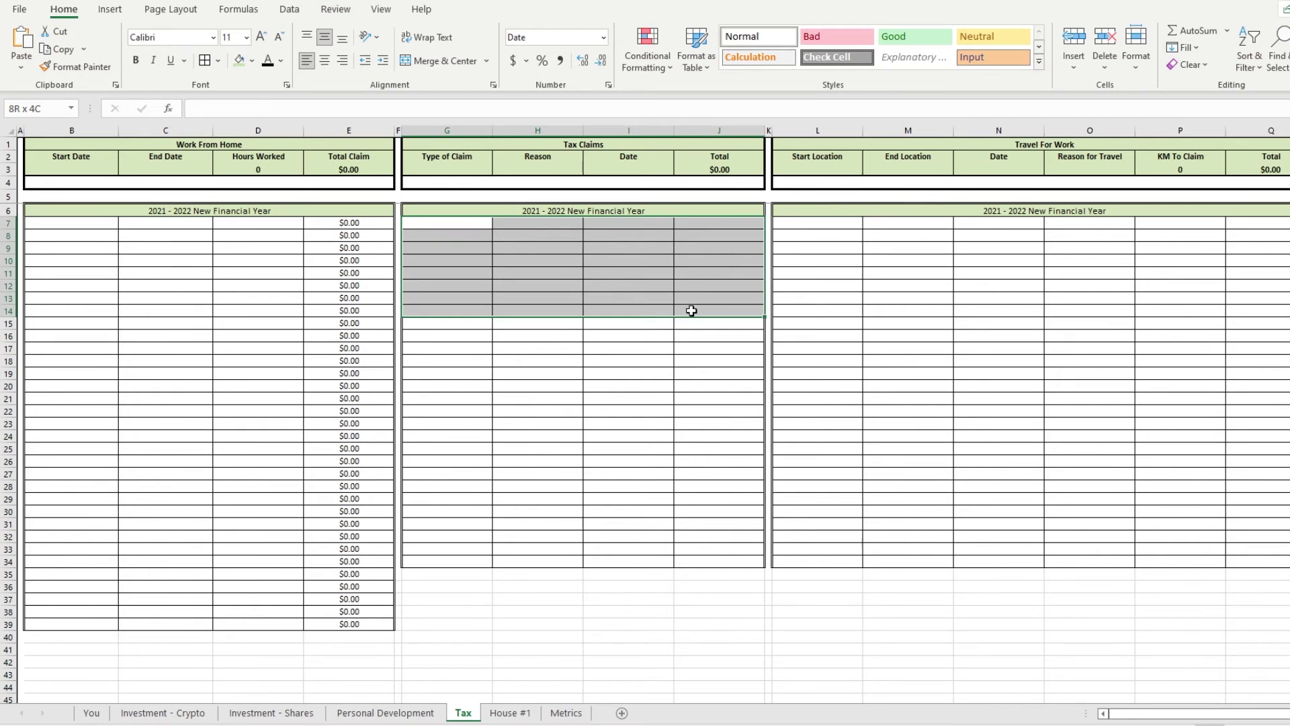
left_click(882, 285)
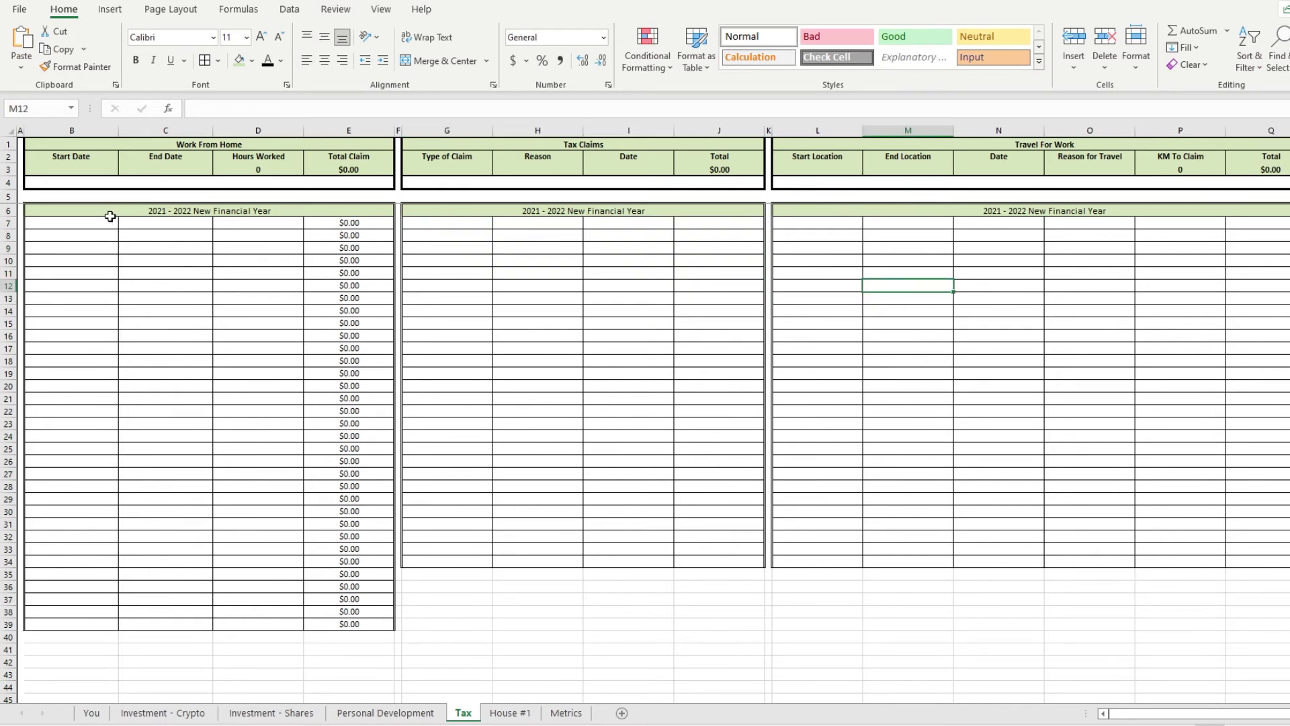
- Enter a start date of 1/1/22 and an end date of 5 January 2022 in row 7 of the Work From Home section
left_click(63, 221)
type("1/")
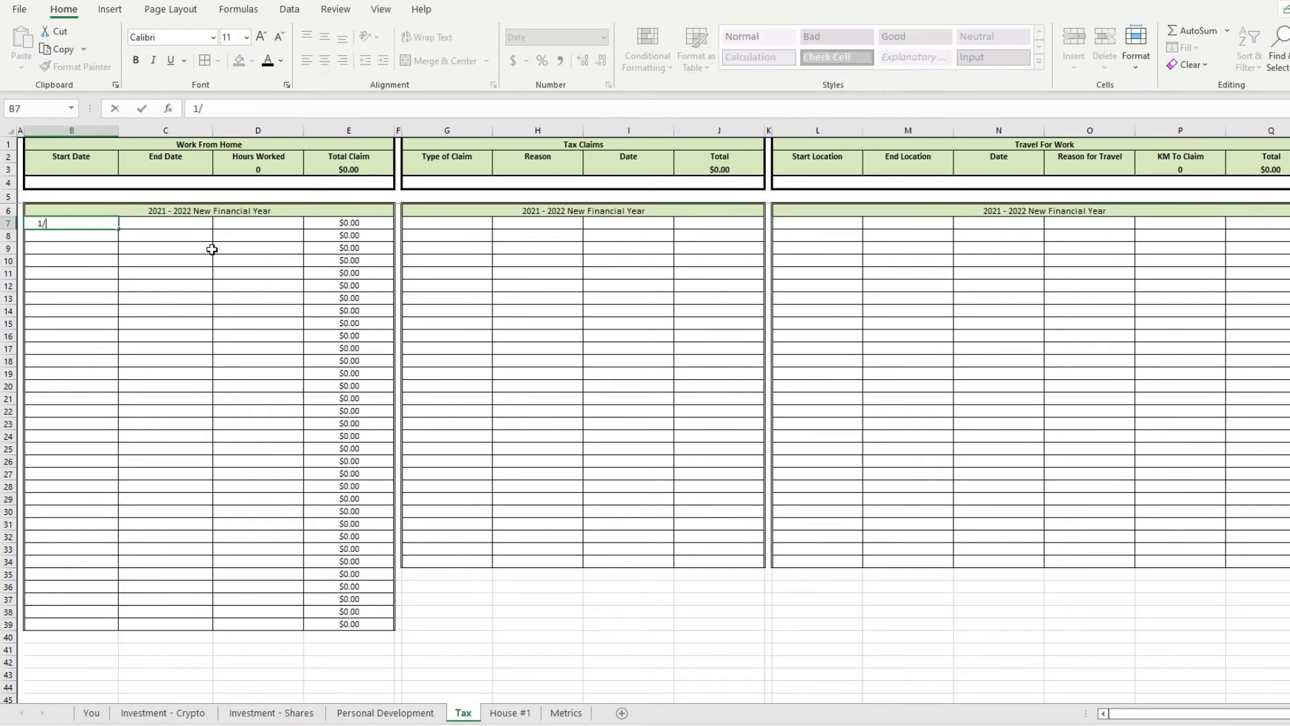
type("1/22")
key("Return")
key("Up")
key("Right")
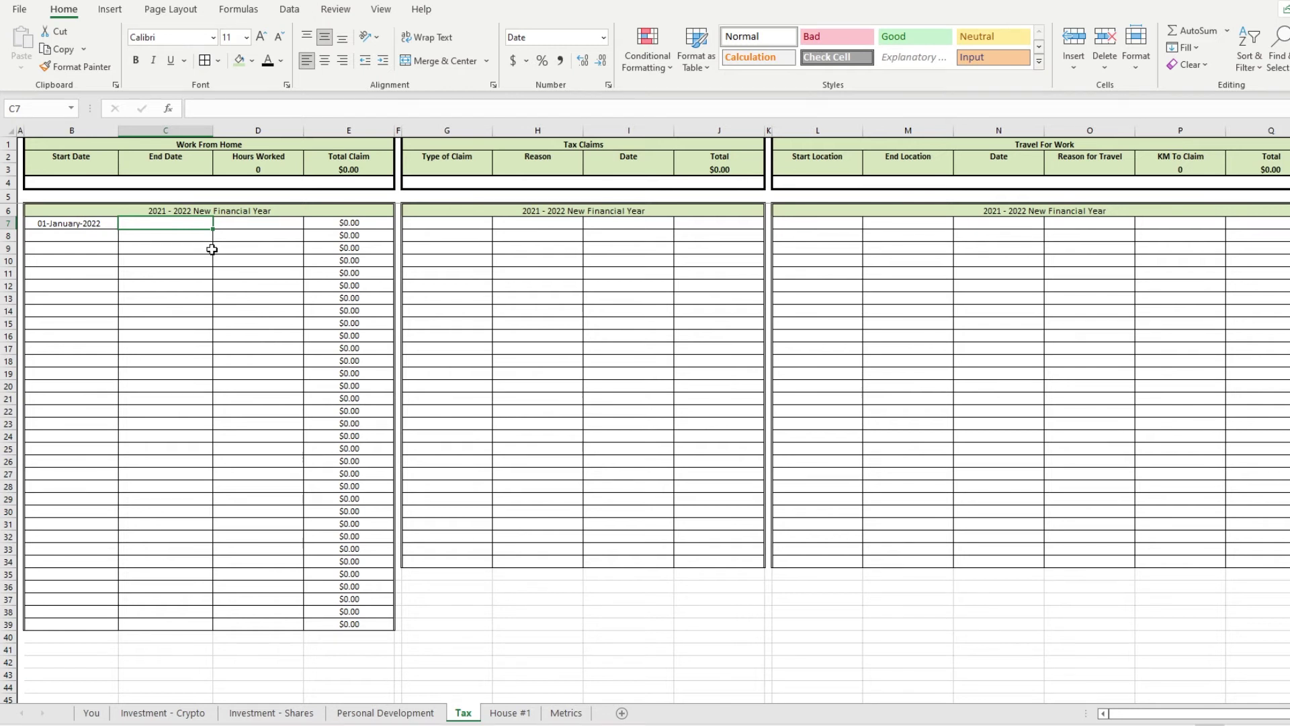
type("5-January-2022")
key("Return")
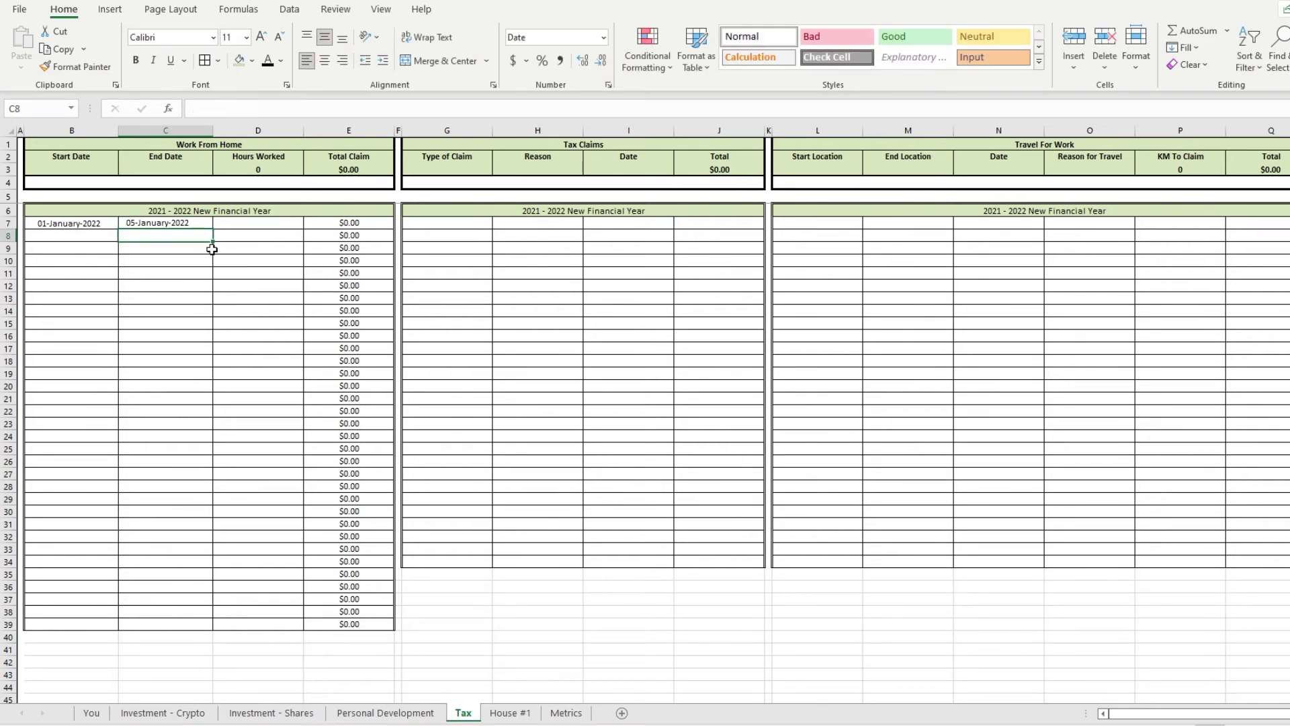
- Enter 38 hours worked in row 7 of the Work From Home section and check its Total Claim formula
left_click(243, 219)
type("38")
key("Return")
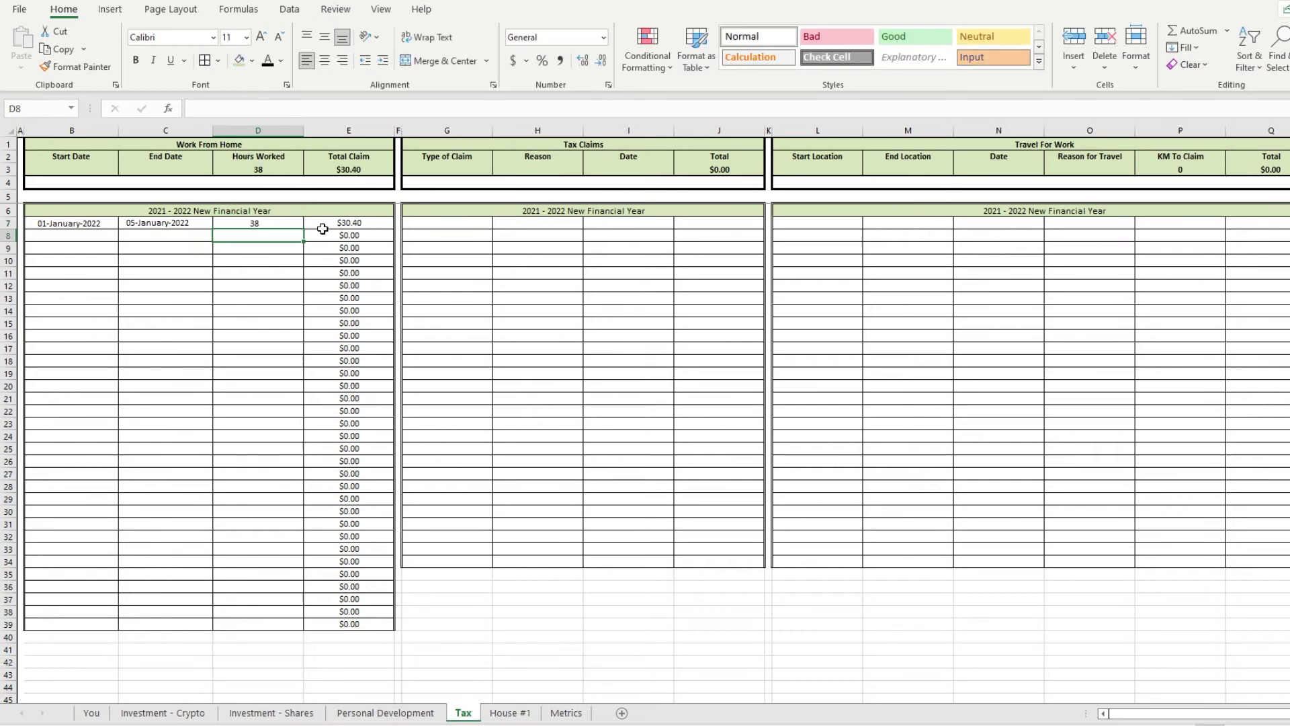
left_click(331, 225)
left_click(369, 109)
key("Escape")
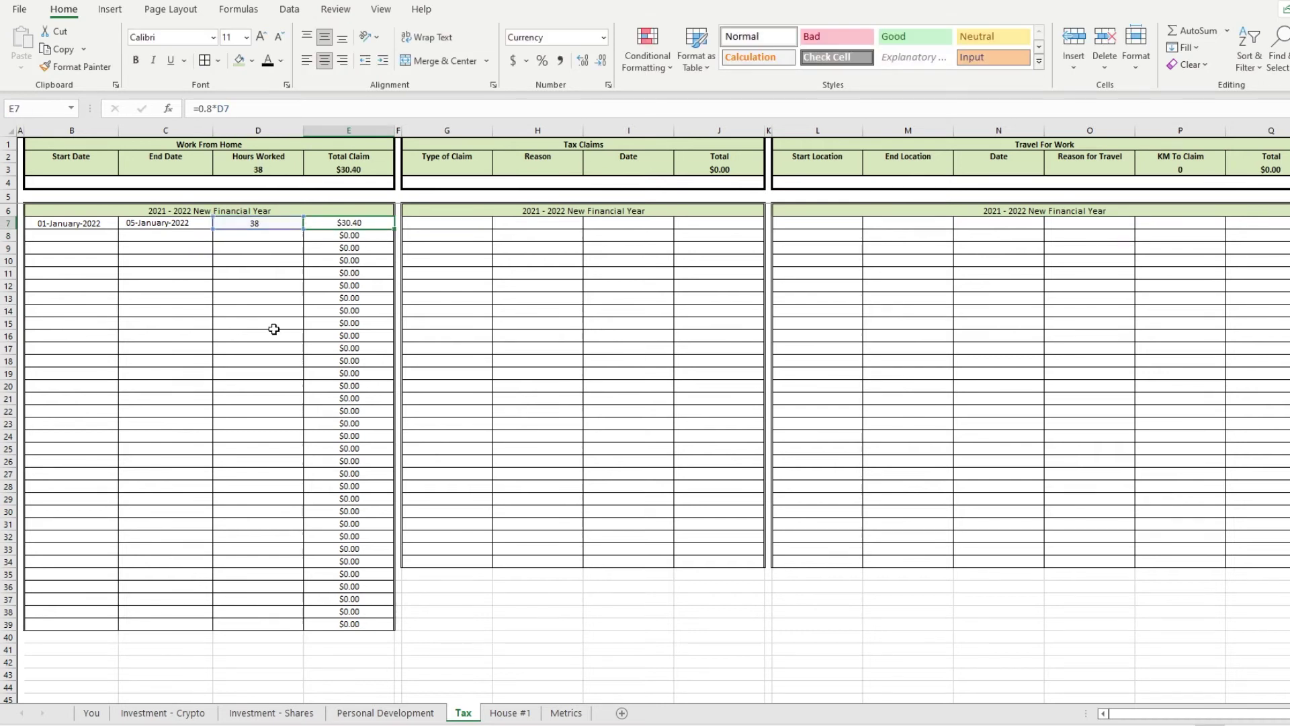
- Enter 100 and 1000 hours worked in D8 and D9, and review the Work From Home entries and total claim
left_click(242, 167)
left_click(271, 240)
type("100")
key("Return")
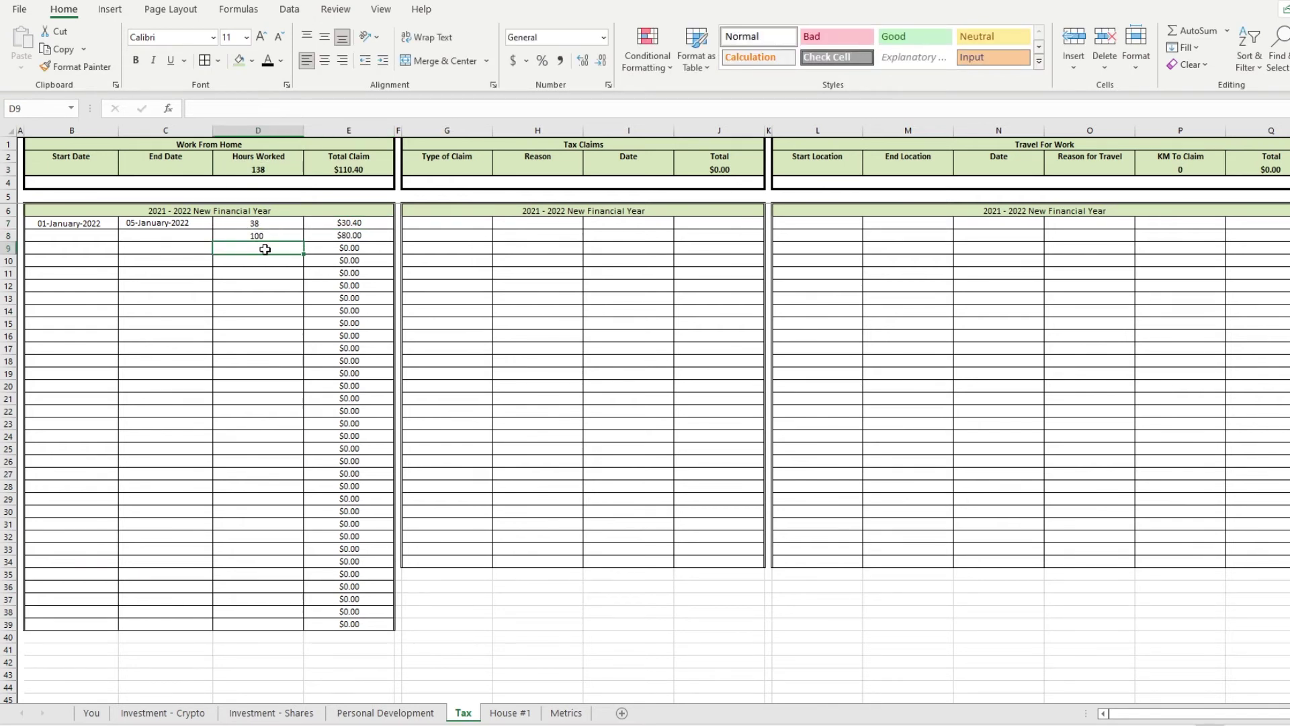
type("1000")
key("Return")
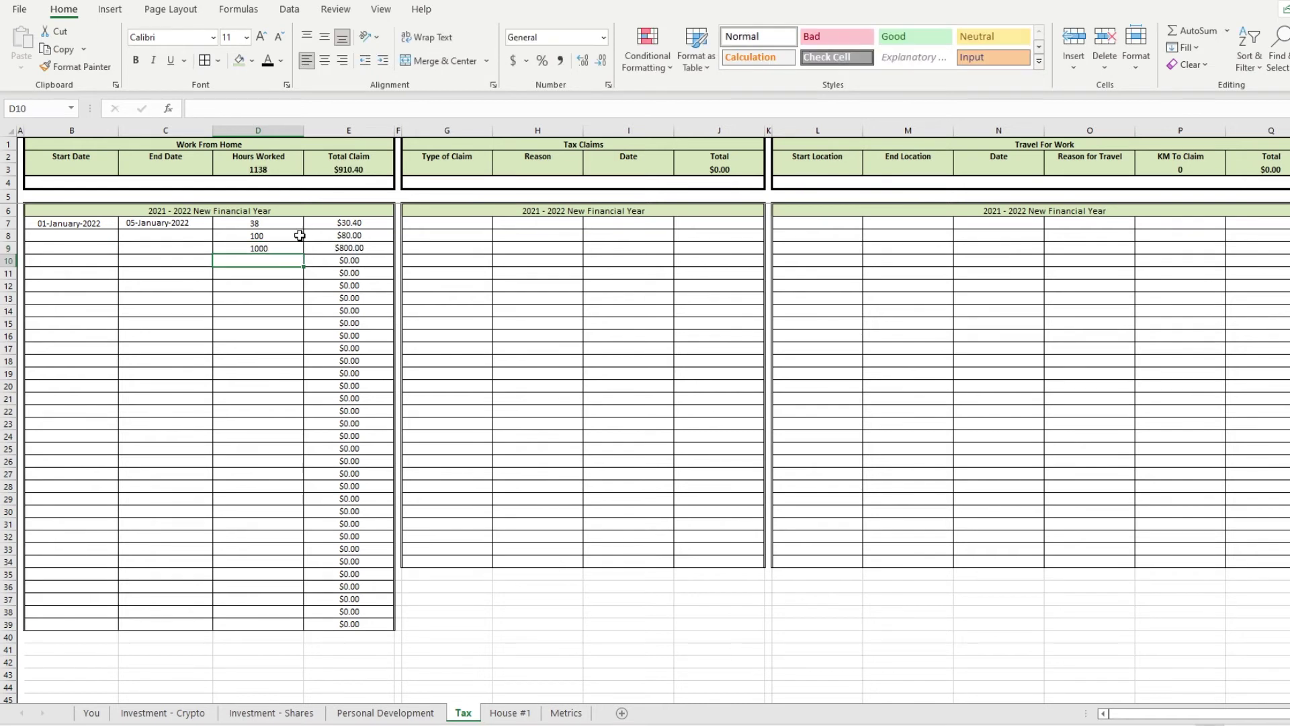
left_click_drag(257, 223, 24, 609)
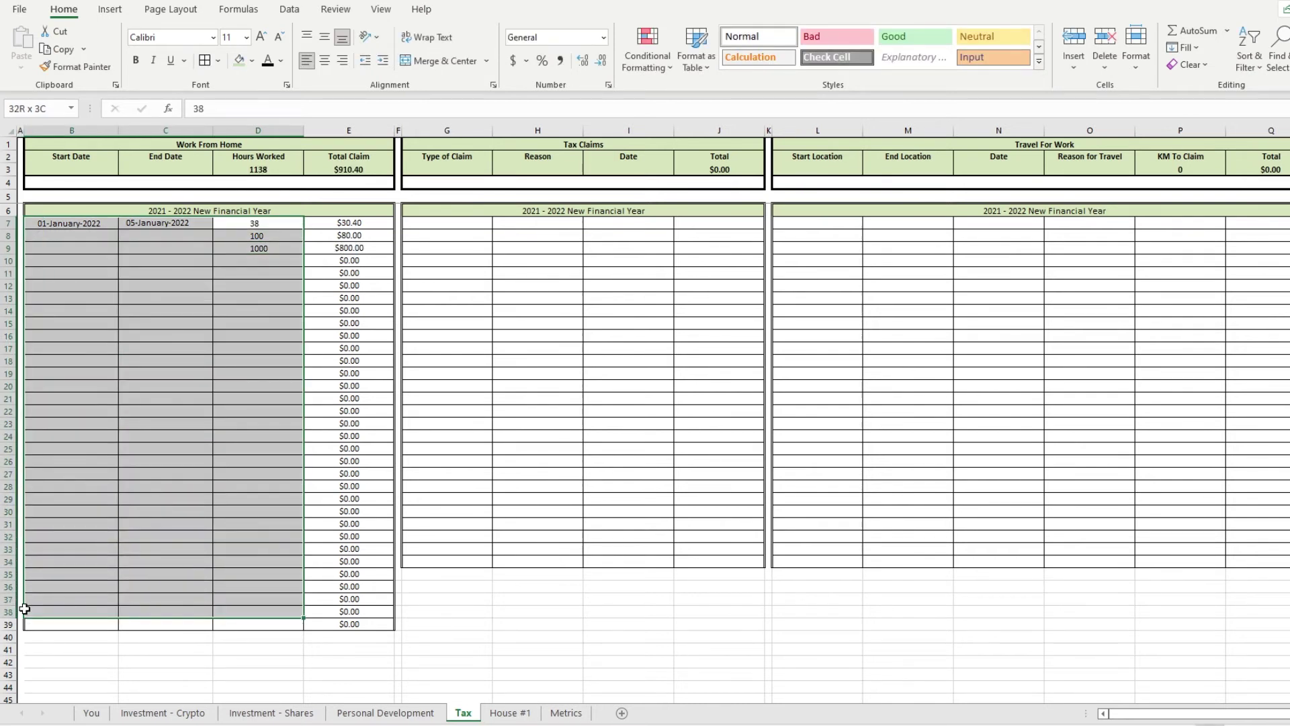
left_click(348, 162)
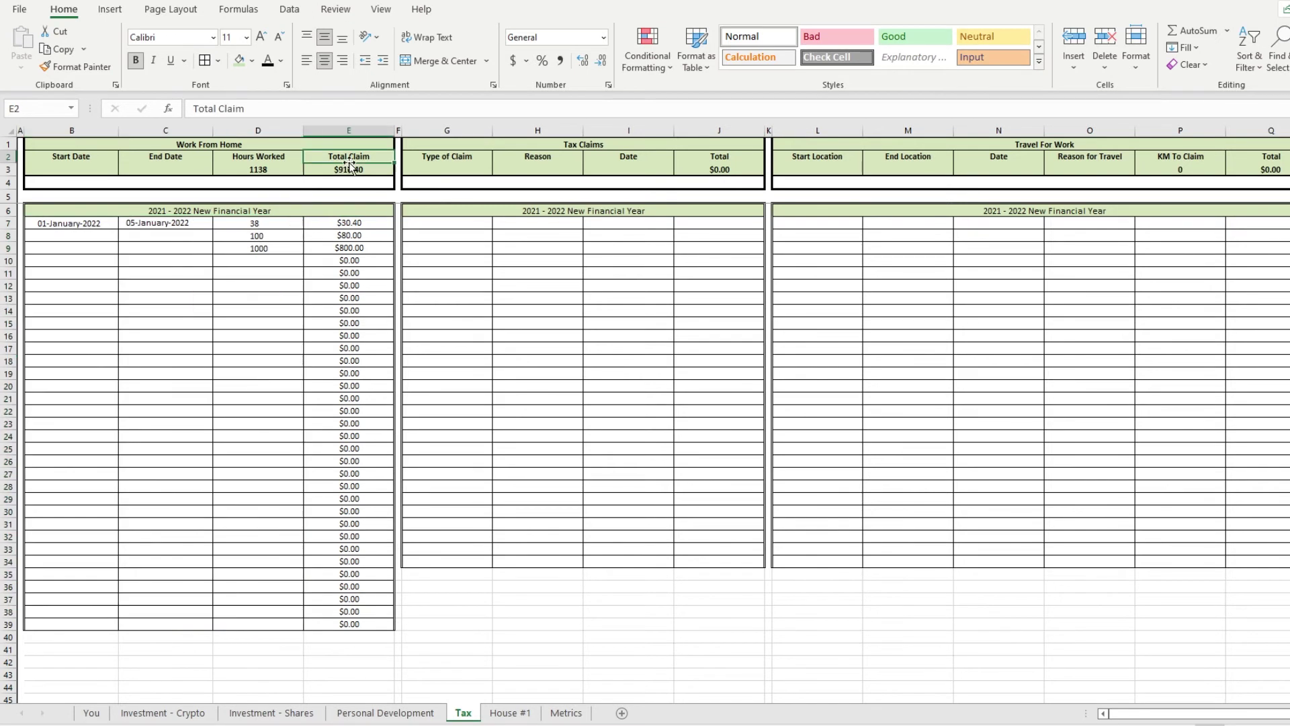
left_click(384, 169)
- Fill row 7 of the Tax Claims section with type Donation, reason Cancer foundation, date 1/1/22 and total 9000000
left_click(453, 223)
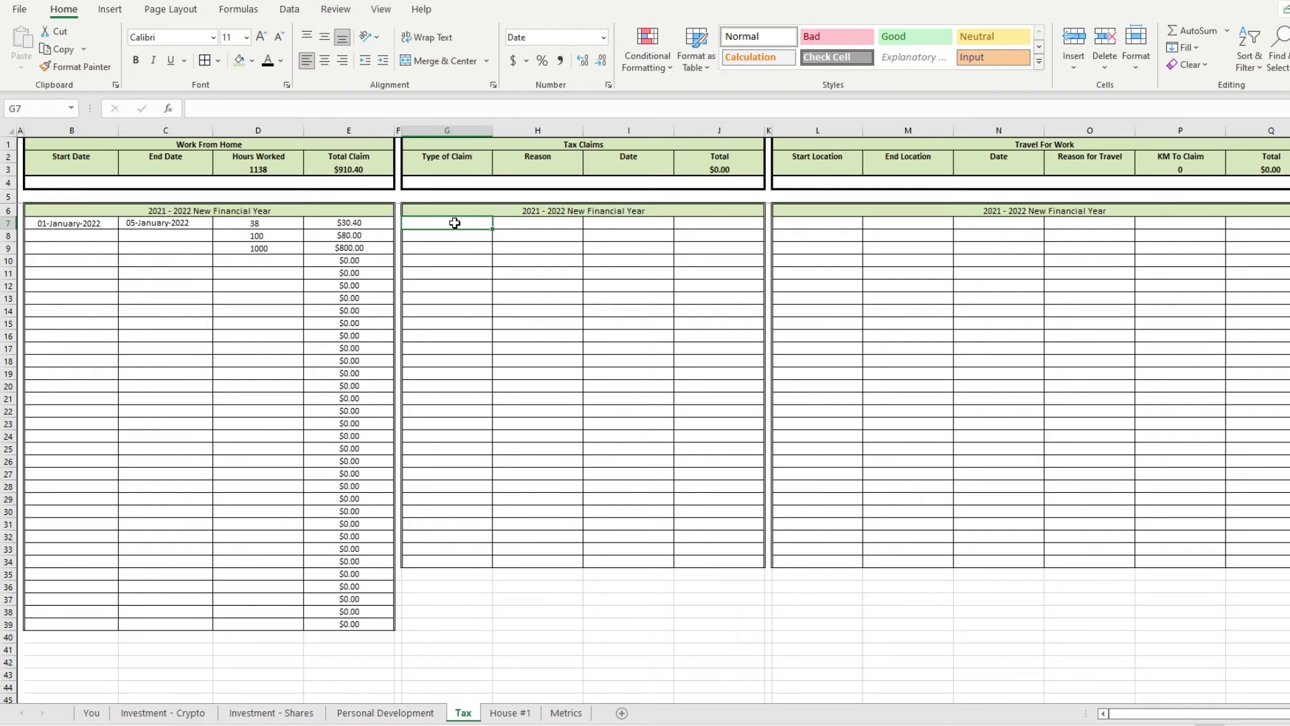
type("Donation")
key("Tab")
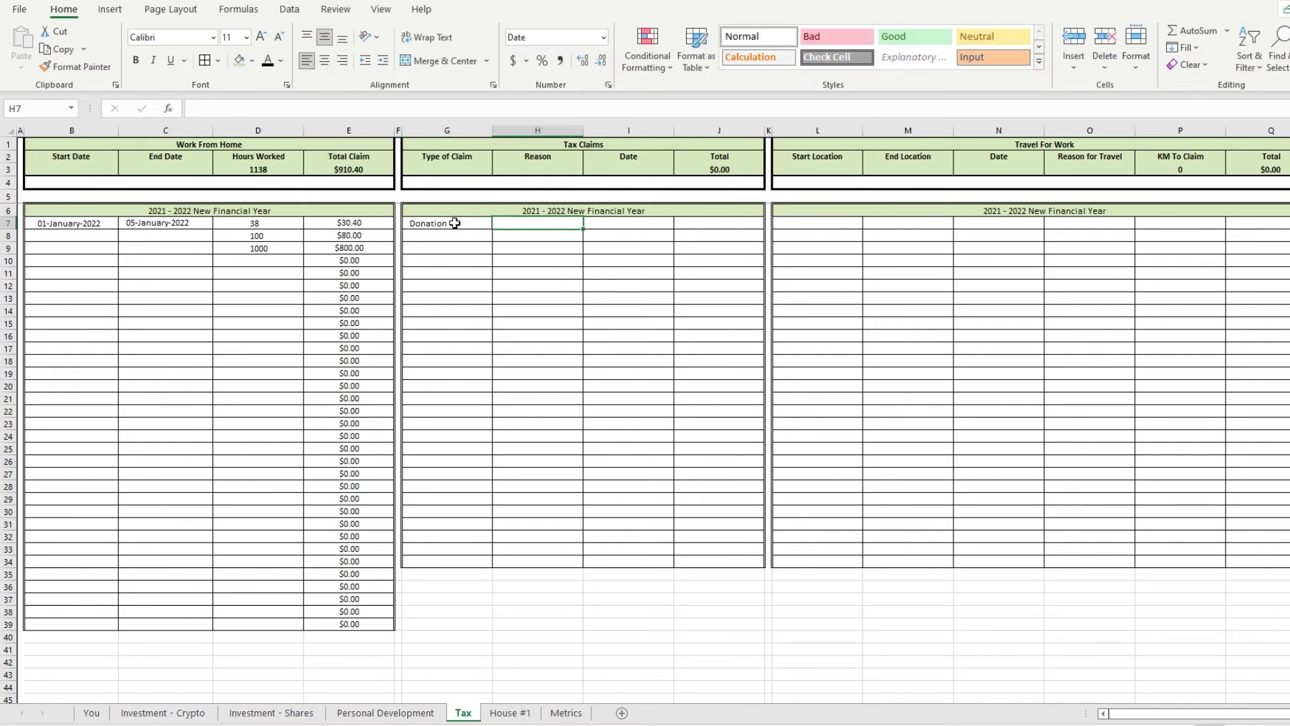
type("Cancer fgo")
type("ndation")
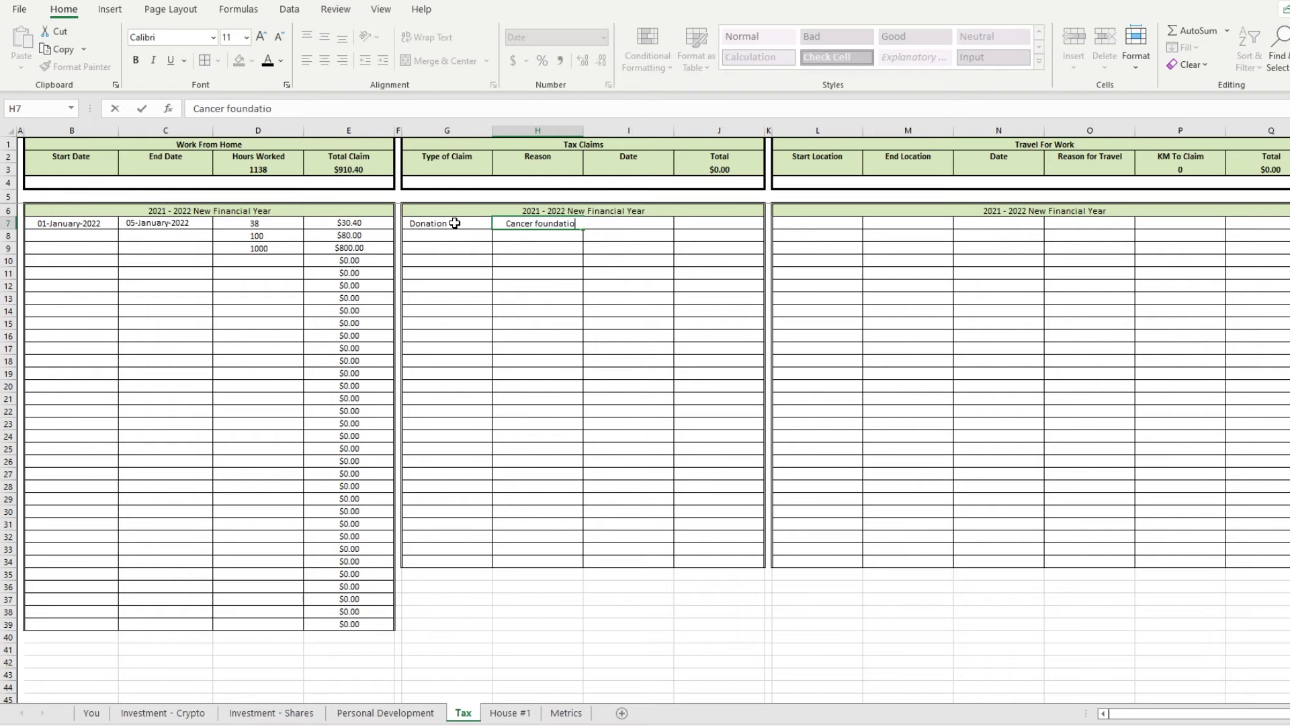
key("Tab")
type("1/1/22")
key("Return")
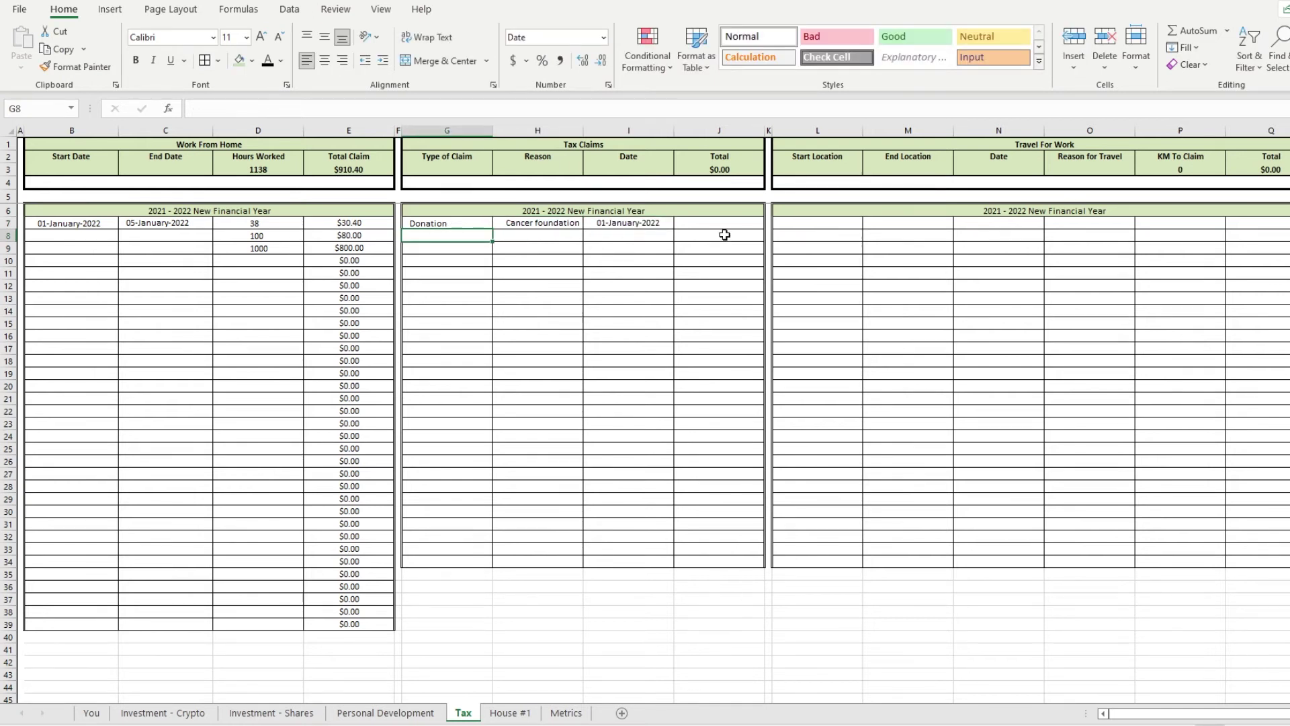
left_click(734, 214)
left_click(731, 223)
type("9000000")
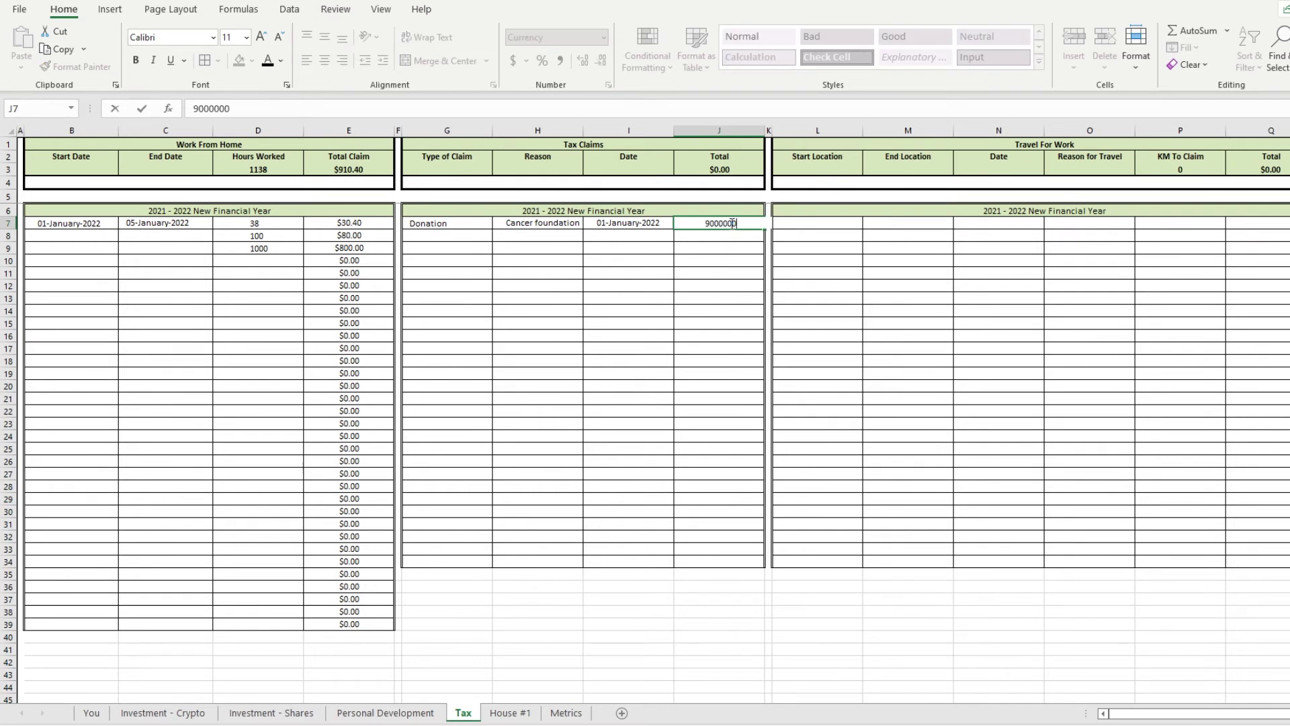
key("Return")
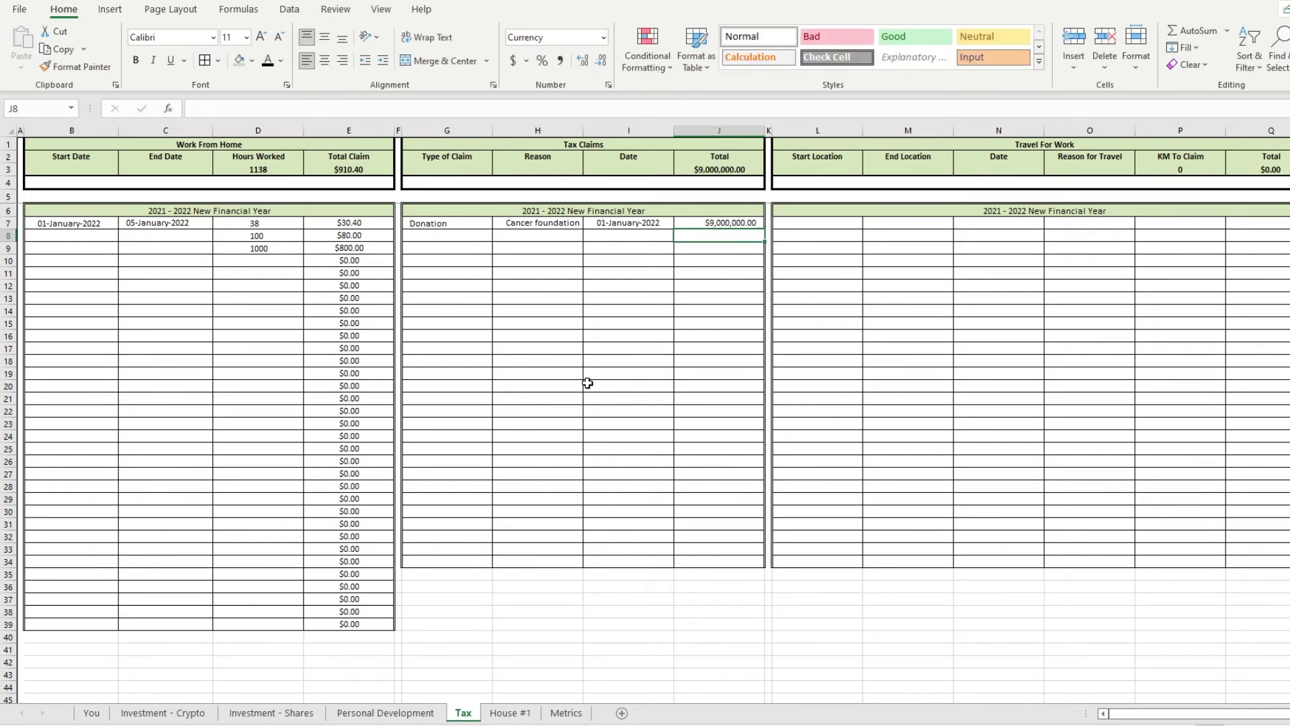
- Enter sample claim totals of 5000, 5,255, 111 and 111 in cells J8 to J11 of the Tax Claims section
mouse_move(446, 224)
left_mouse_down()
mouse_move(743, 208)
mouse_move(708, 320)
mouse_move(694, 547)
left_mouse_up()
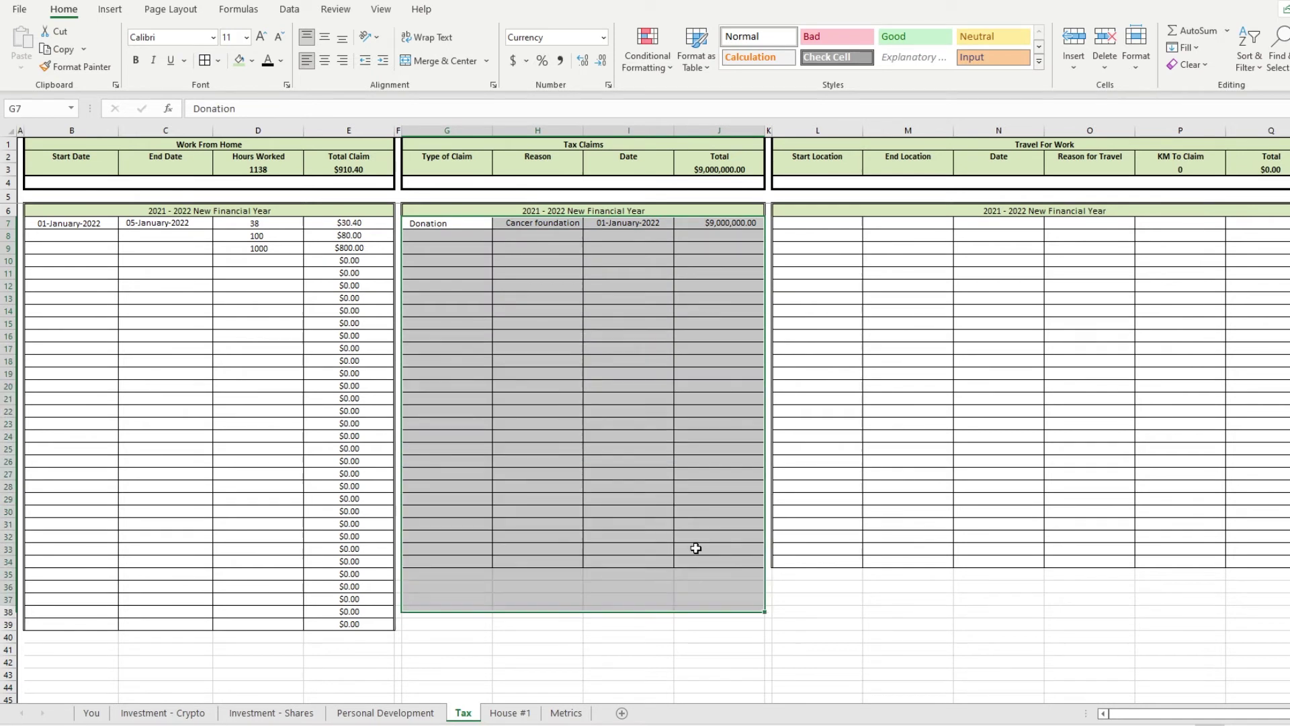
left_click(713, 235)
type("5000")
key("Return")
type("5,255")
key("Return")
type("111")
key("Return")
type("111")
key("Return")
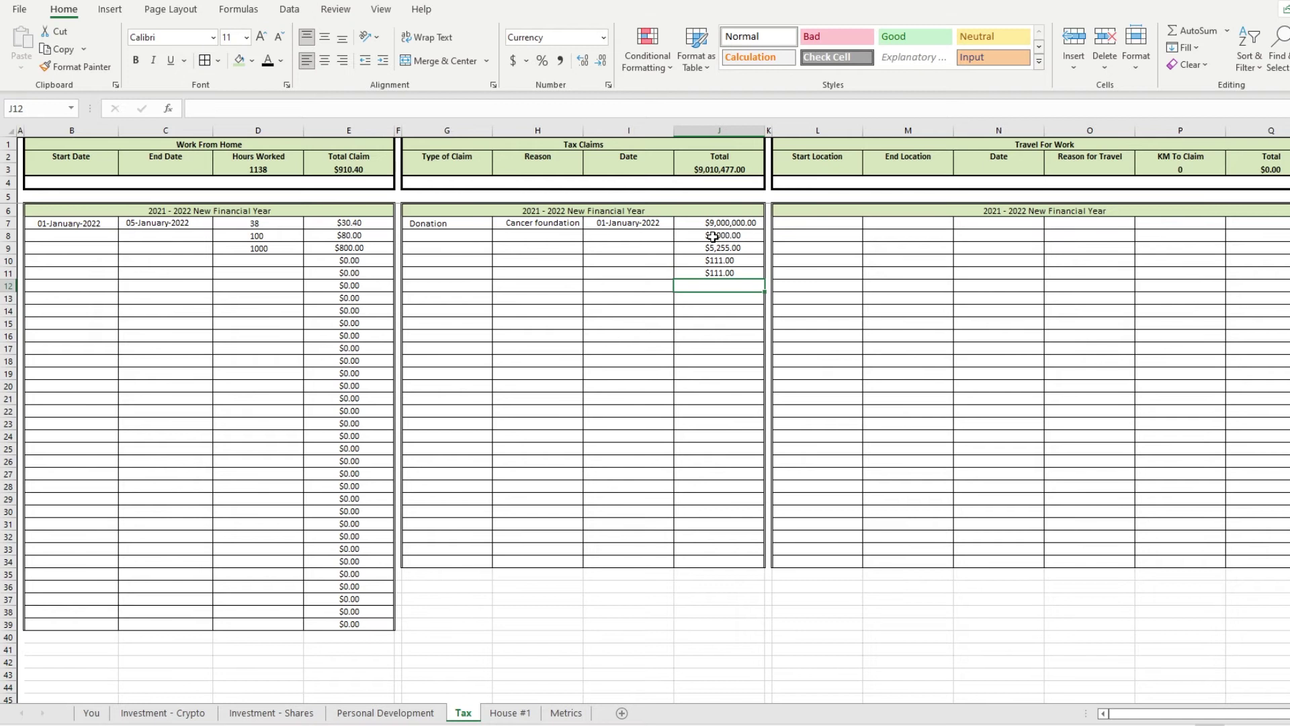
- Clear the sample entries from rows 7 to 12 of the Tax Claims section
left_click(719, 223)
key("Delete")
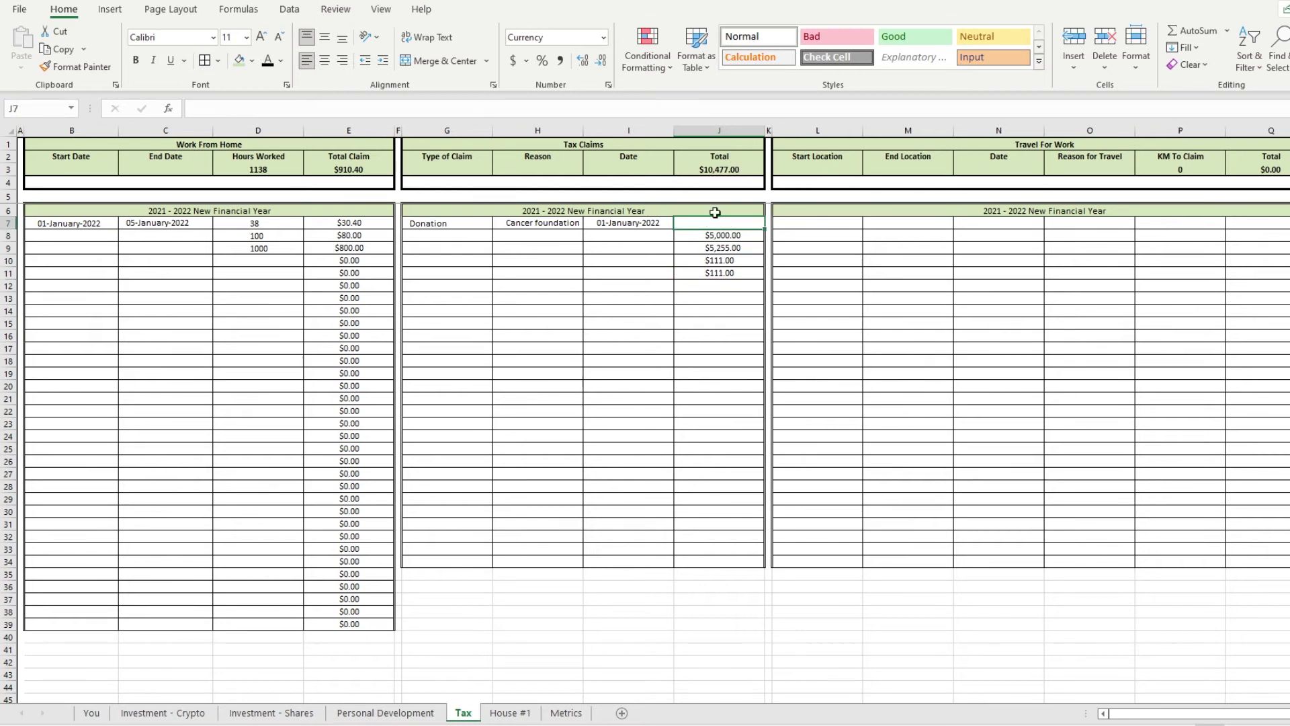
left_click_drag(717, 237, 464, 360)
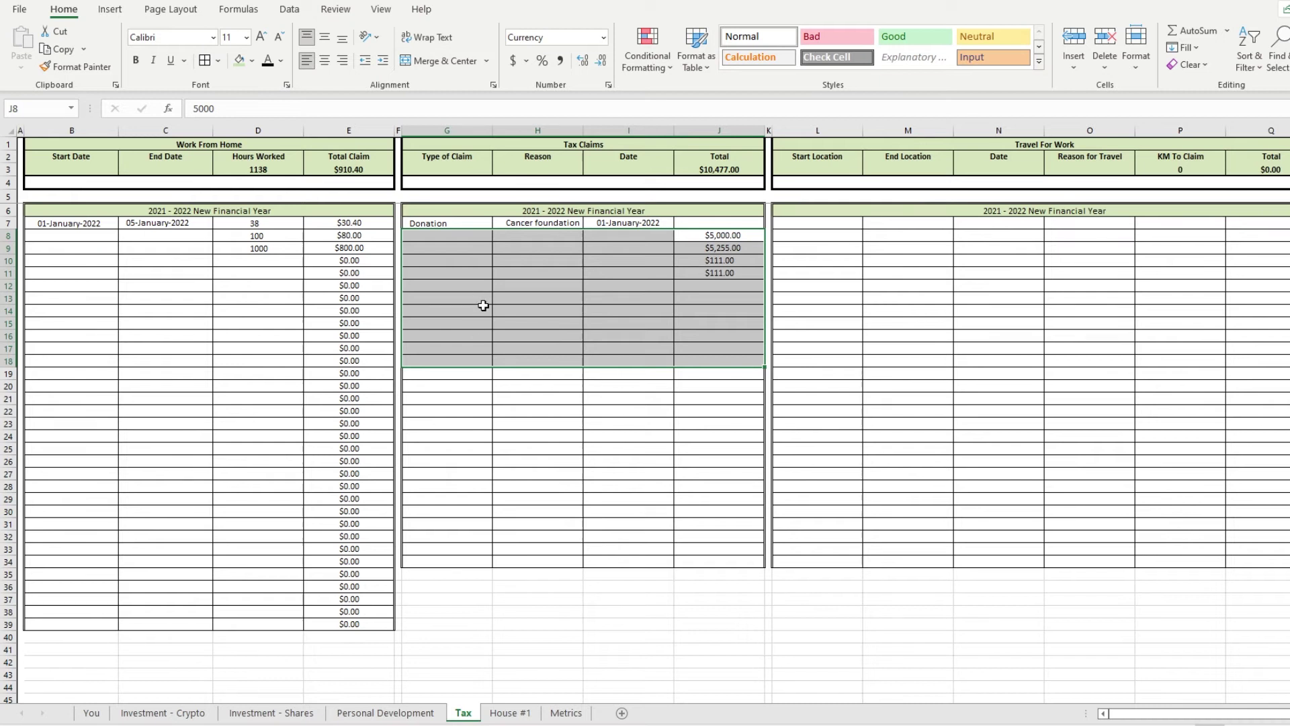
left_click(619, 211)
left_click(621, 223)
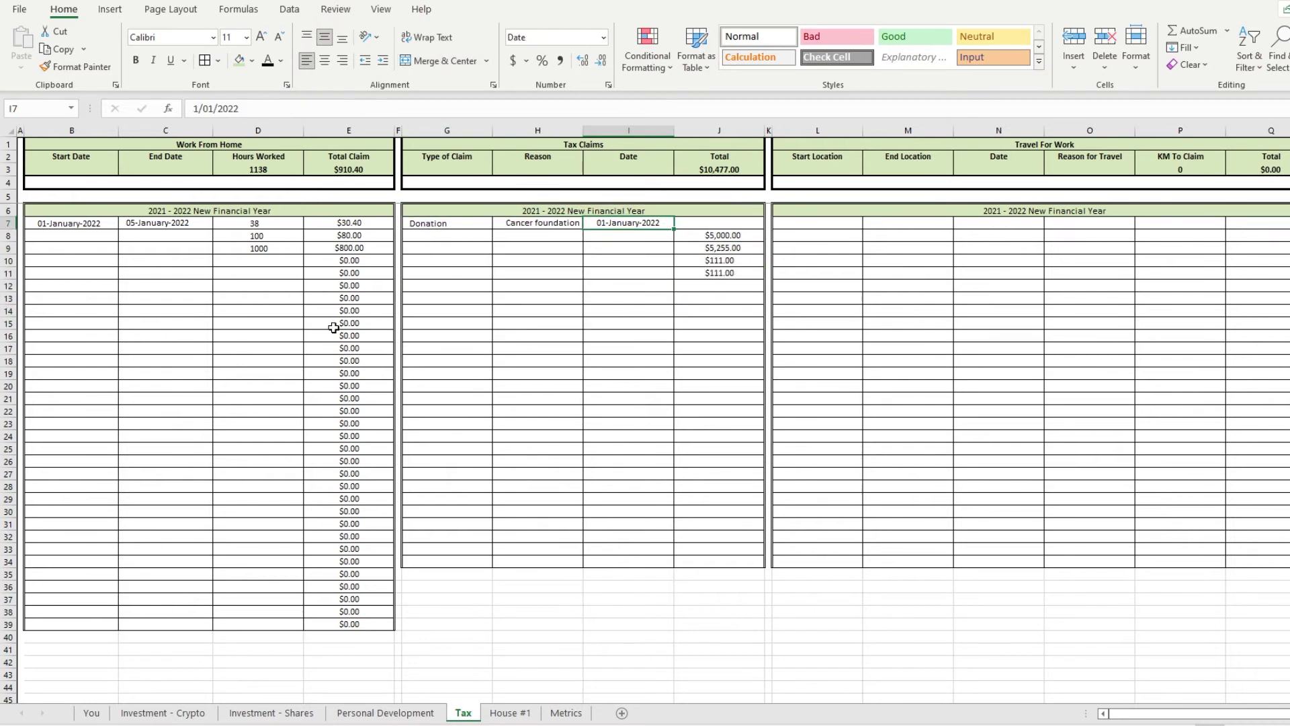
left_click_drag(420, 224, 721, 294)
key("Delete")
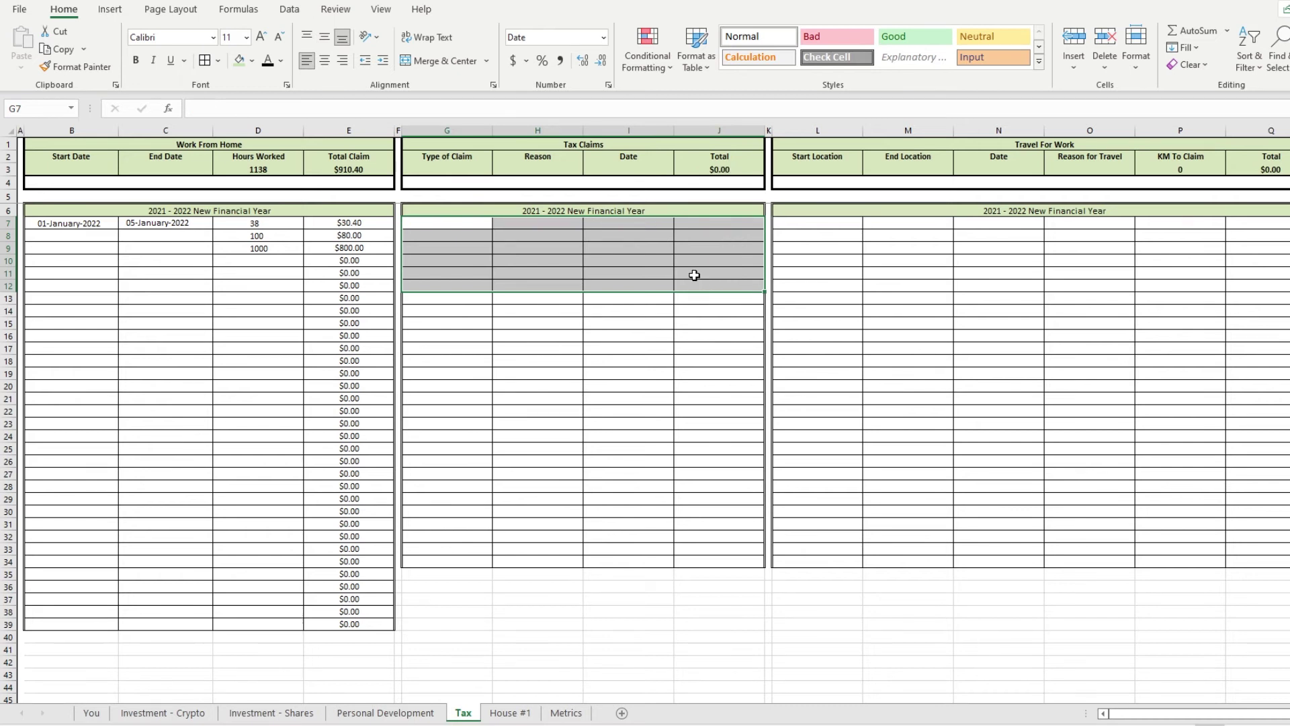
- Check which cells the Tax Claims total formula in J3 adds up
left_click(714, 168)
left_click(707, 109)
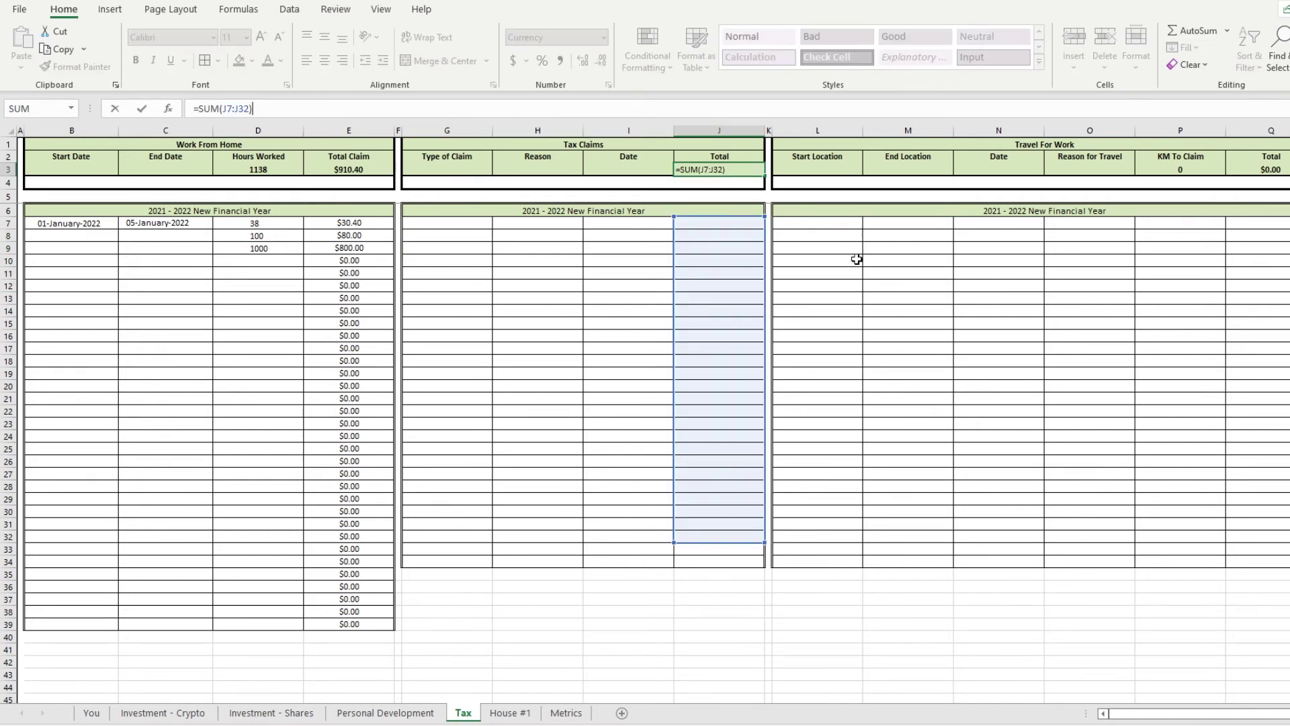
left_click(857, 259)
- Enter start location Home, end location Work and date 1/1/22 in row 7 of the Travel For Work section
left_click(830, 213)
left_click(832, 222)
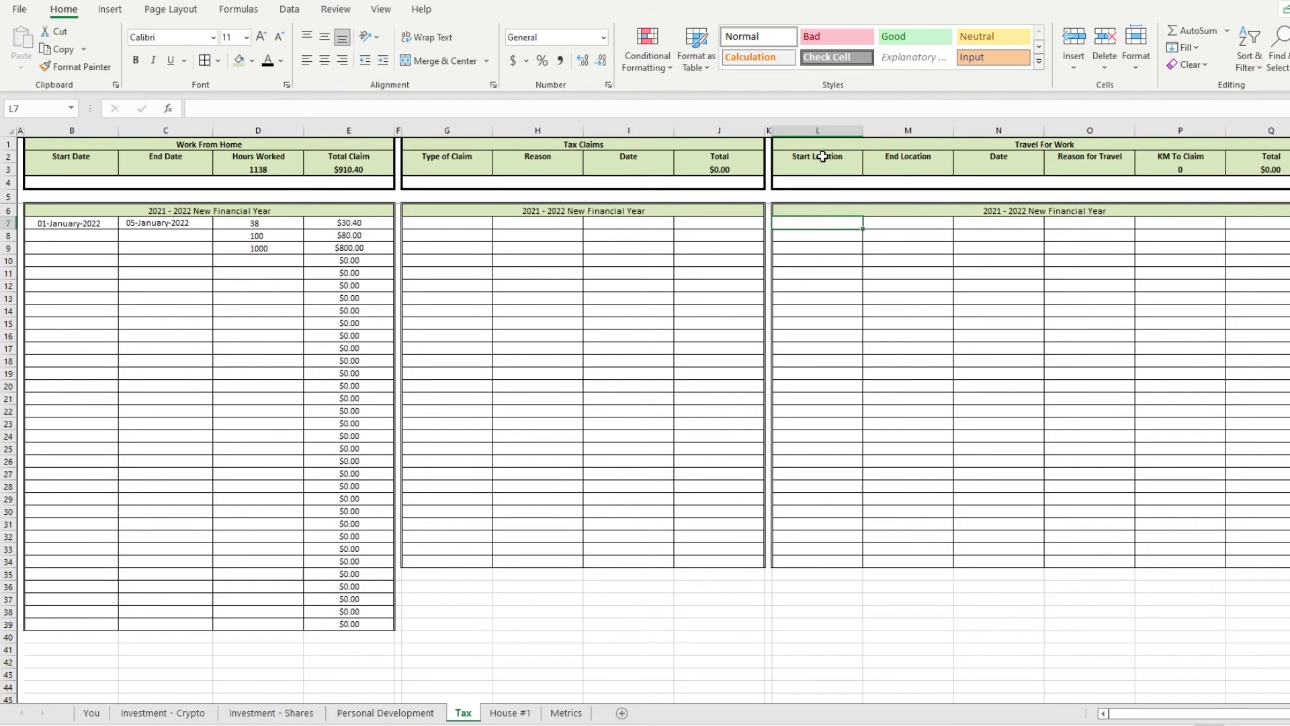
left_click(824, 164)
left_click(826, 225)
type("Home")
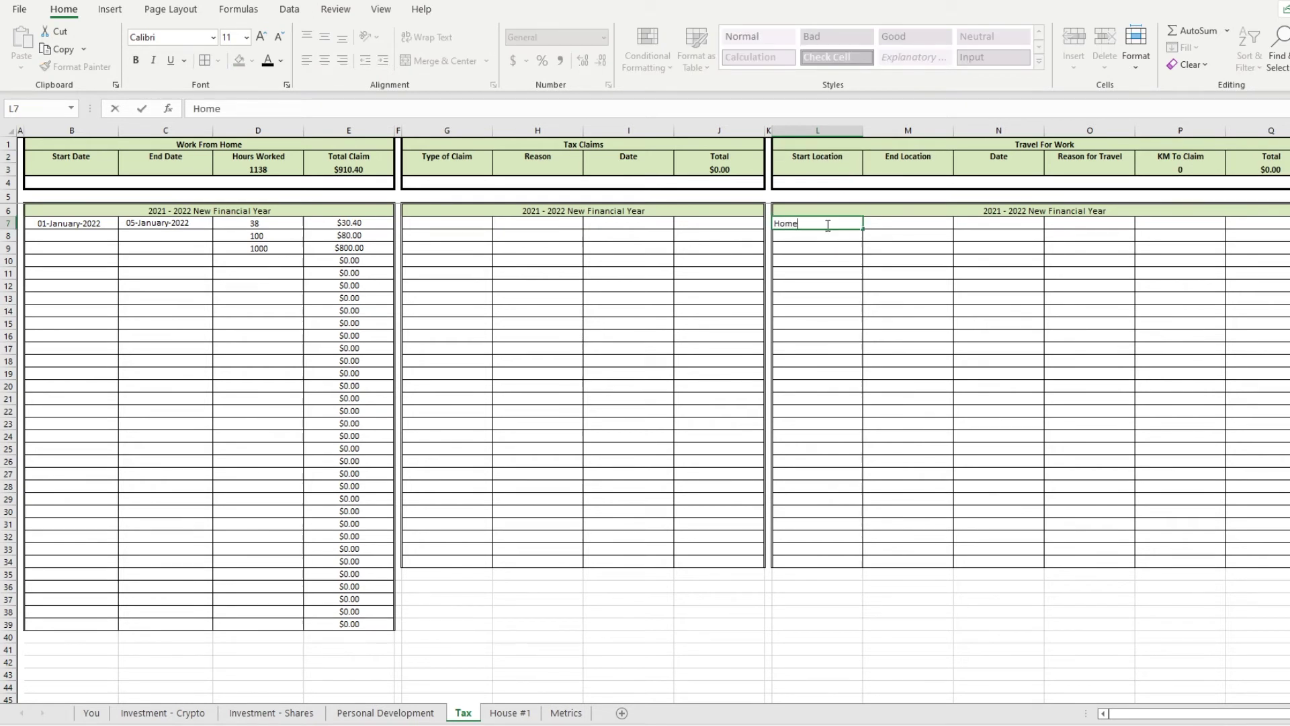
key("Tab")
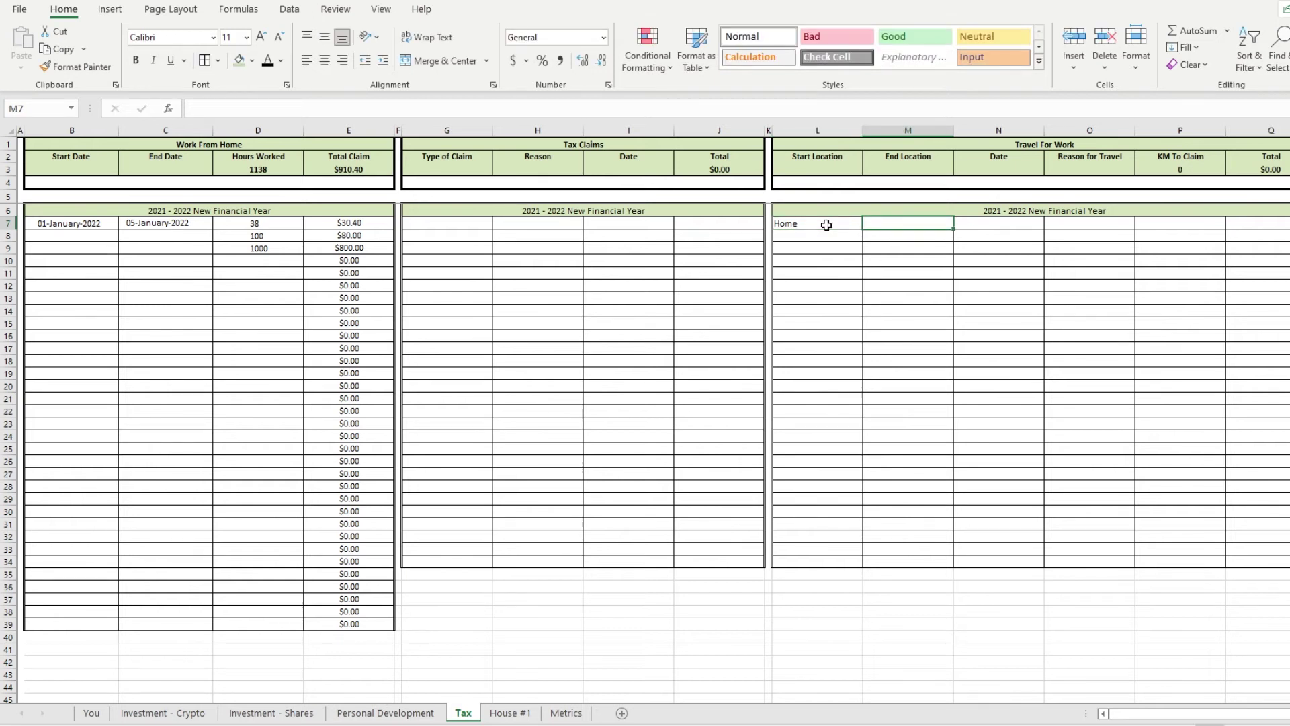
type("Work")
key("Tab")
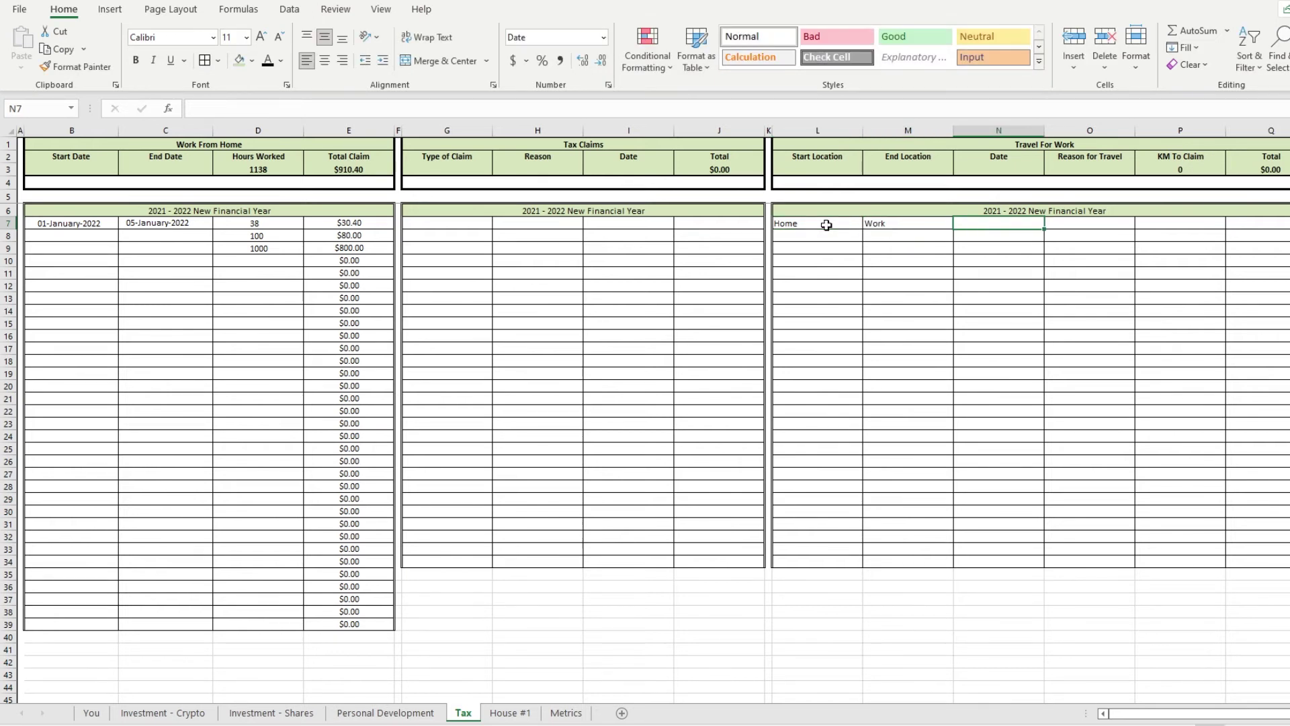
type("1/1/22")
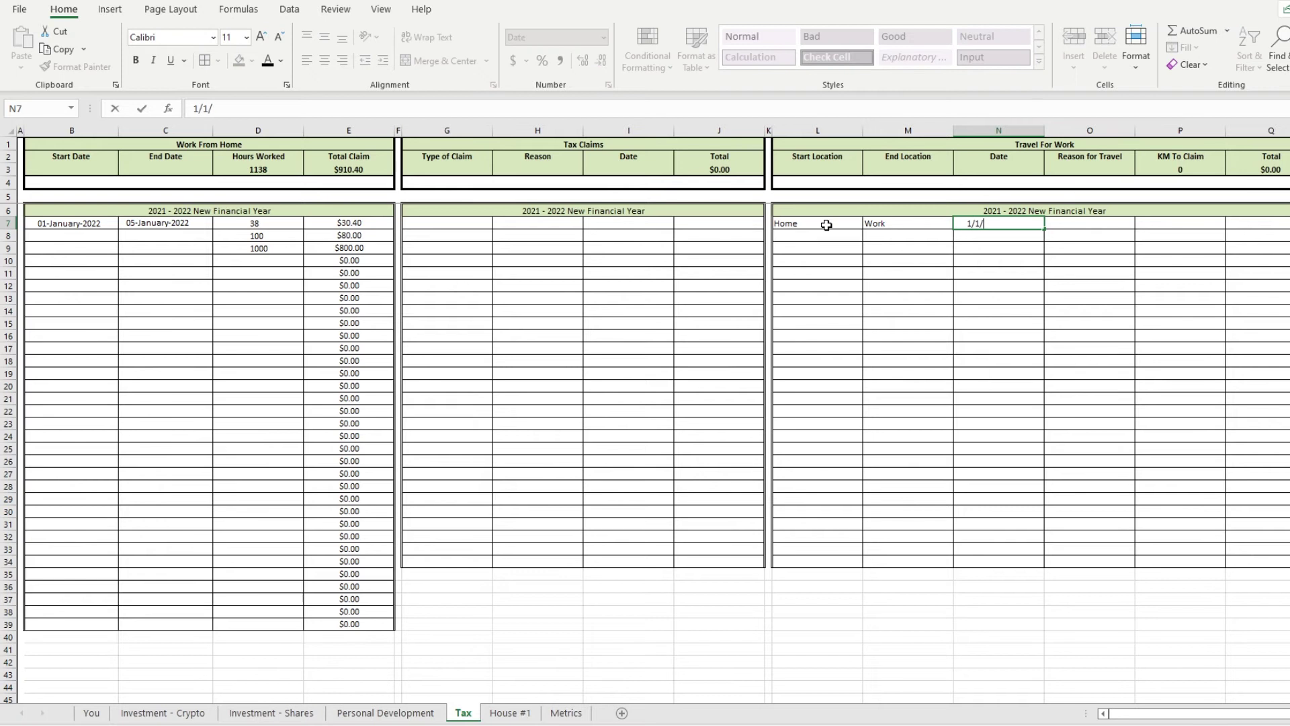
key("Return")
- Enter Inspecting building as the reason for travel in O7
left_click(1071, 225)
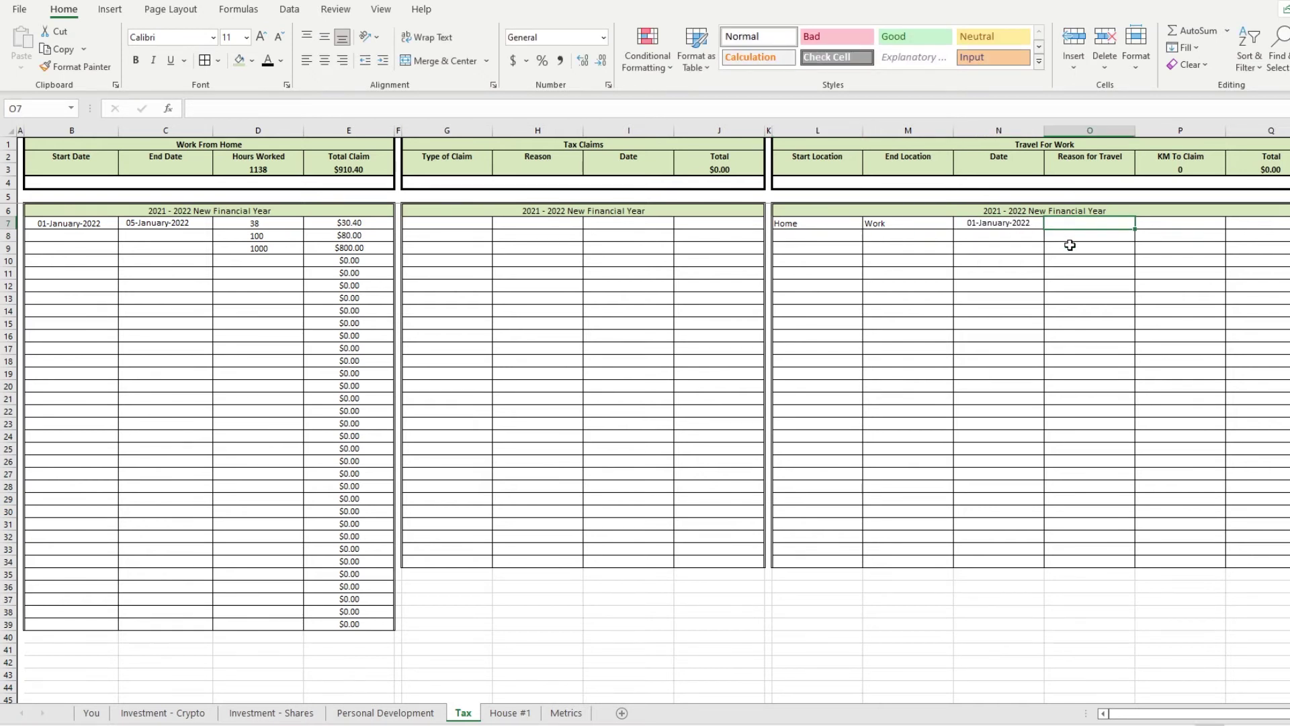
type("INspecting ")
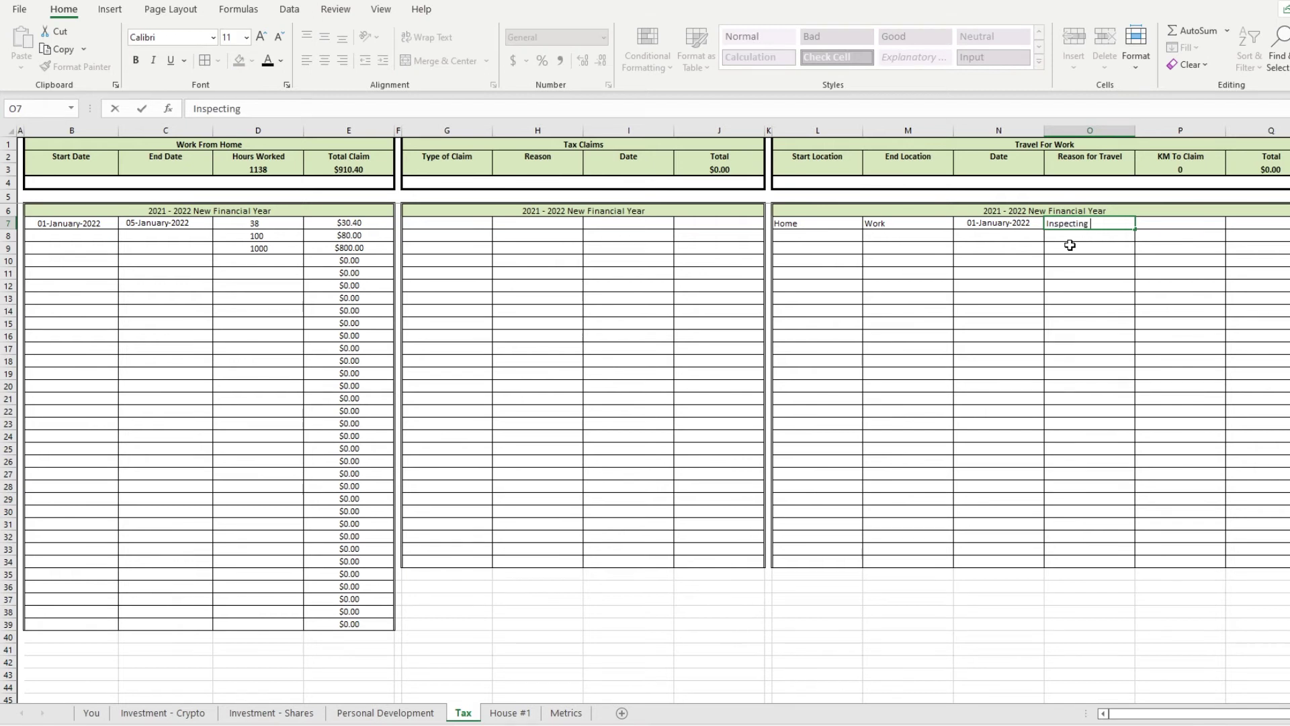
type("building")
key("Tab")
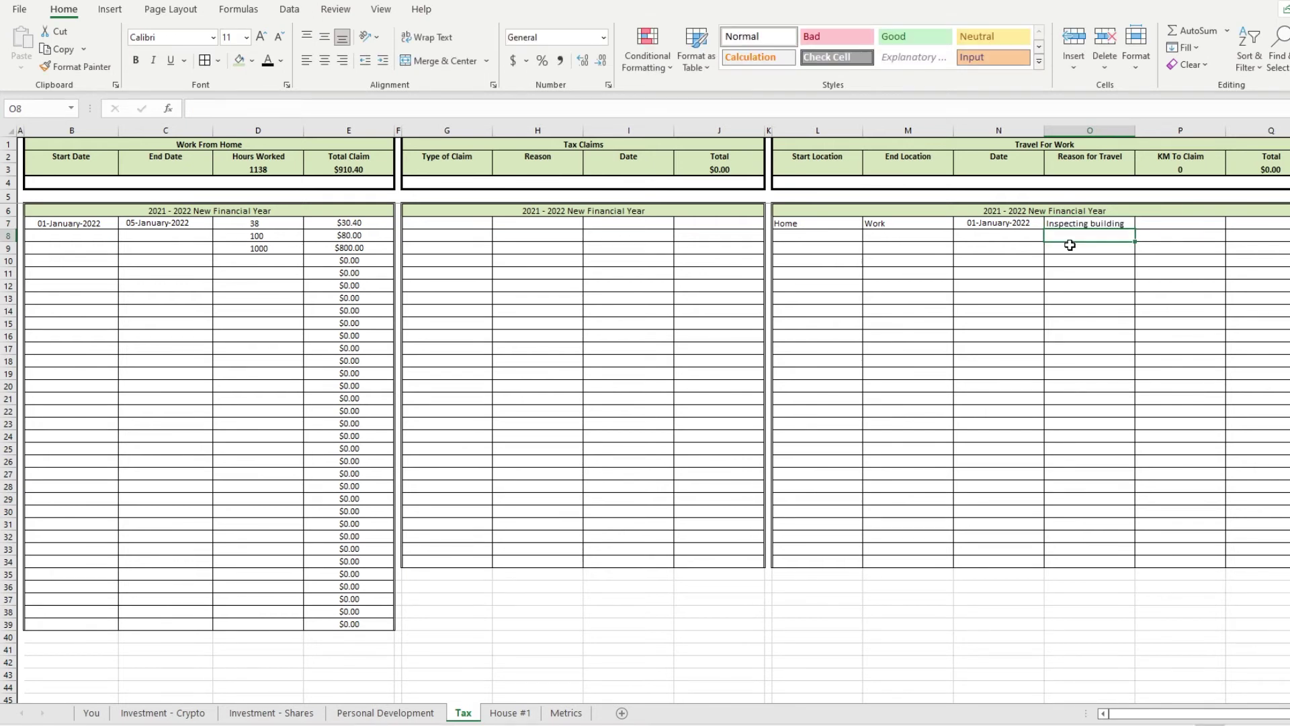
- Set the row 7 reason for travel to "visiting client" and the KM To Claim to 35
key("Left")
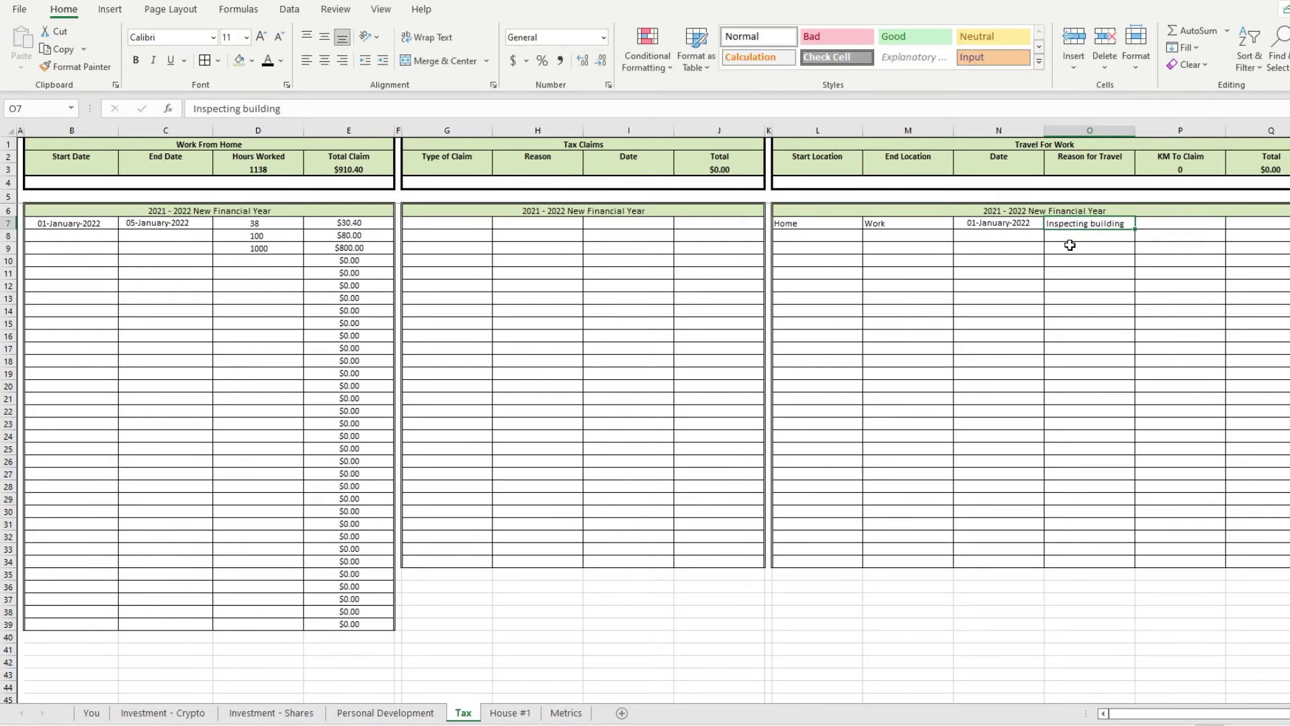
type("visiting client")
key("Tab")
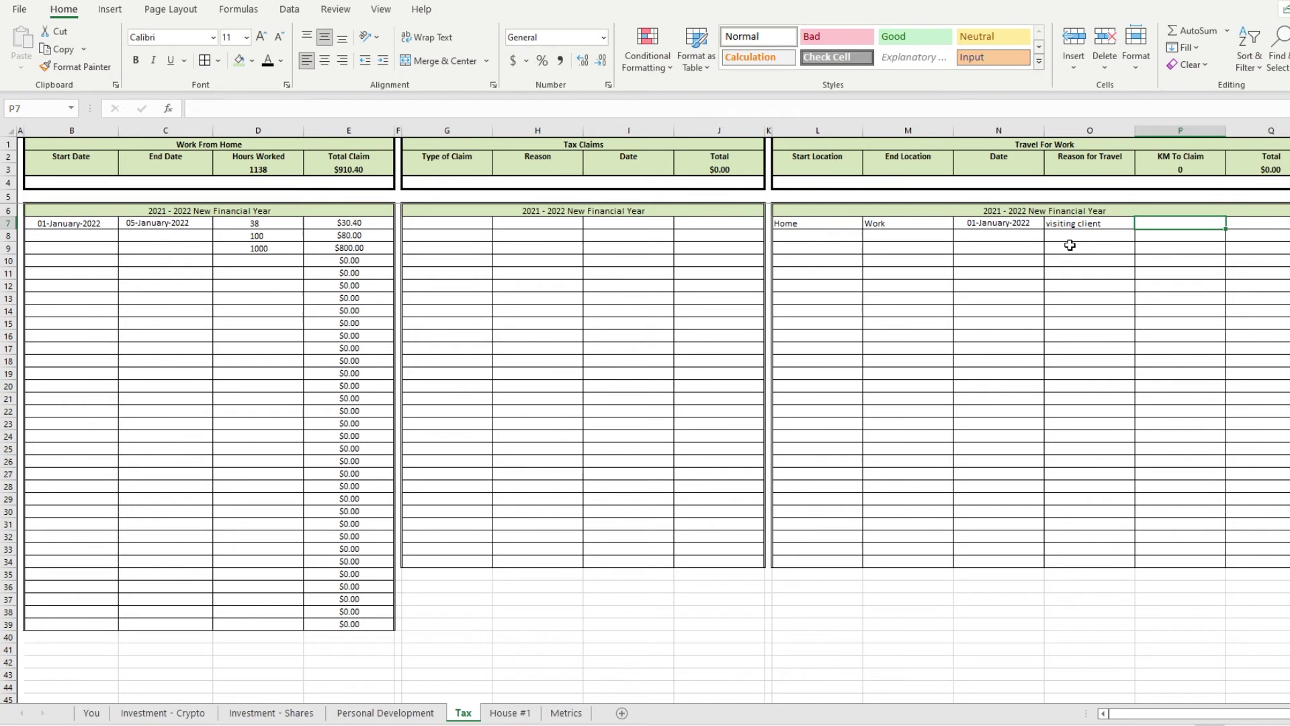
type("35")
key("Return")
- Calculate the row 7 travel total in Q7 with the formula =P7*0.72, and check the formula against its kilometre cell
key("Up")
key("Right")
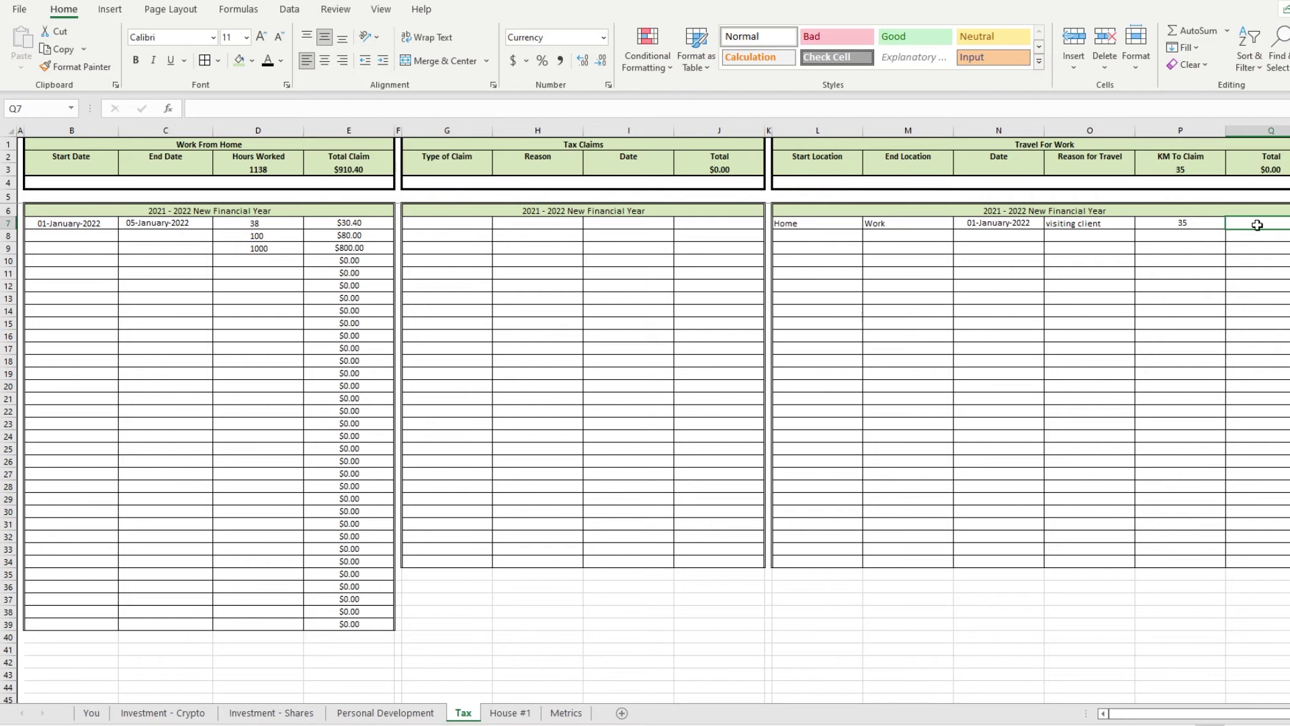
type("=")
left_click(1184, 223)
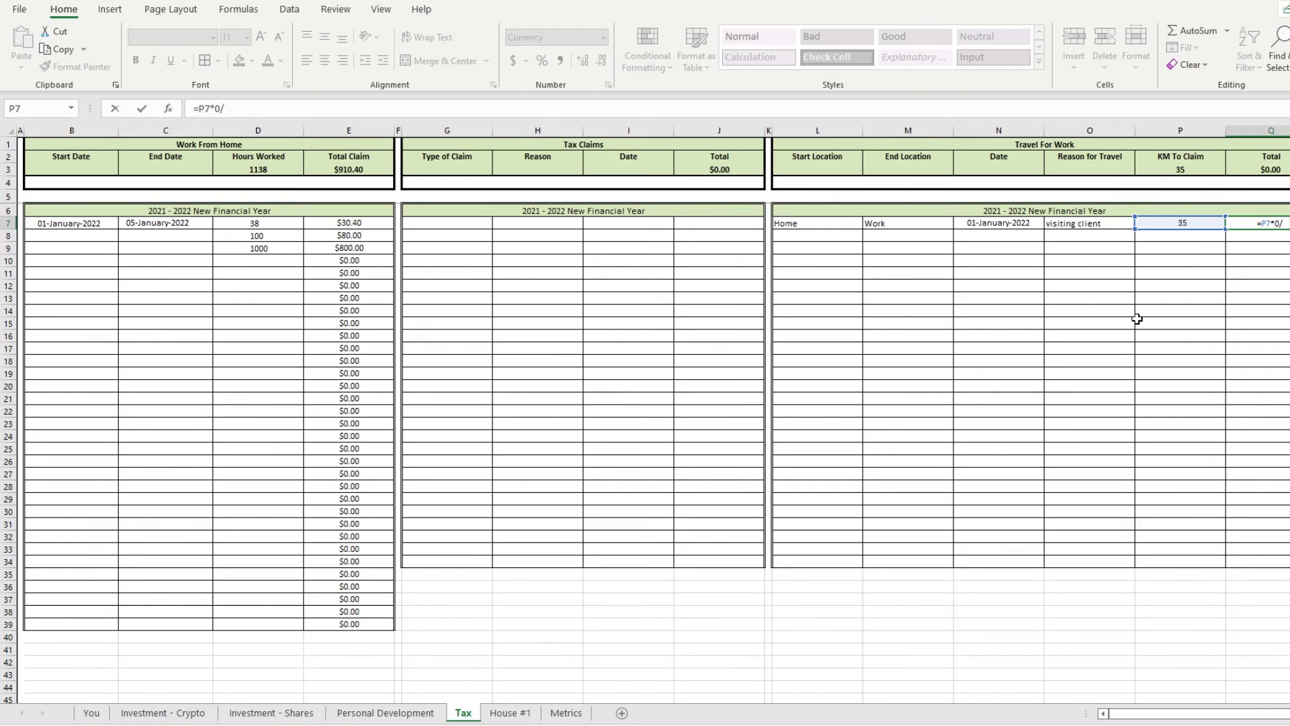
type("*0.72")
key("Return")
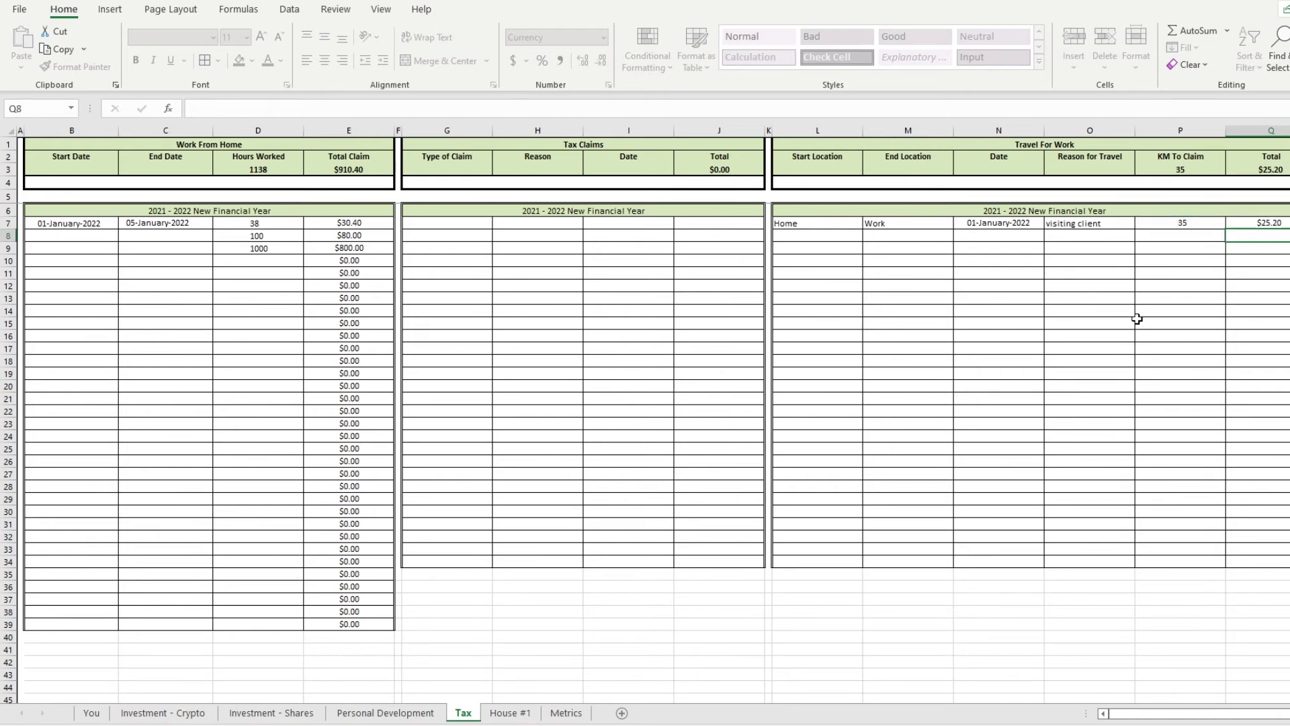
left_click(1275, 223)
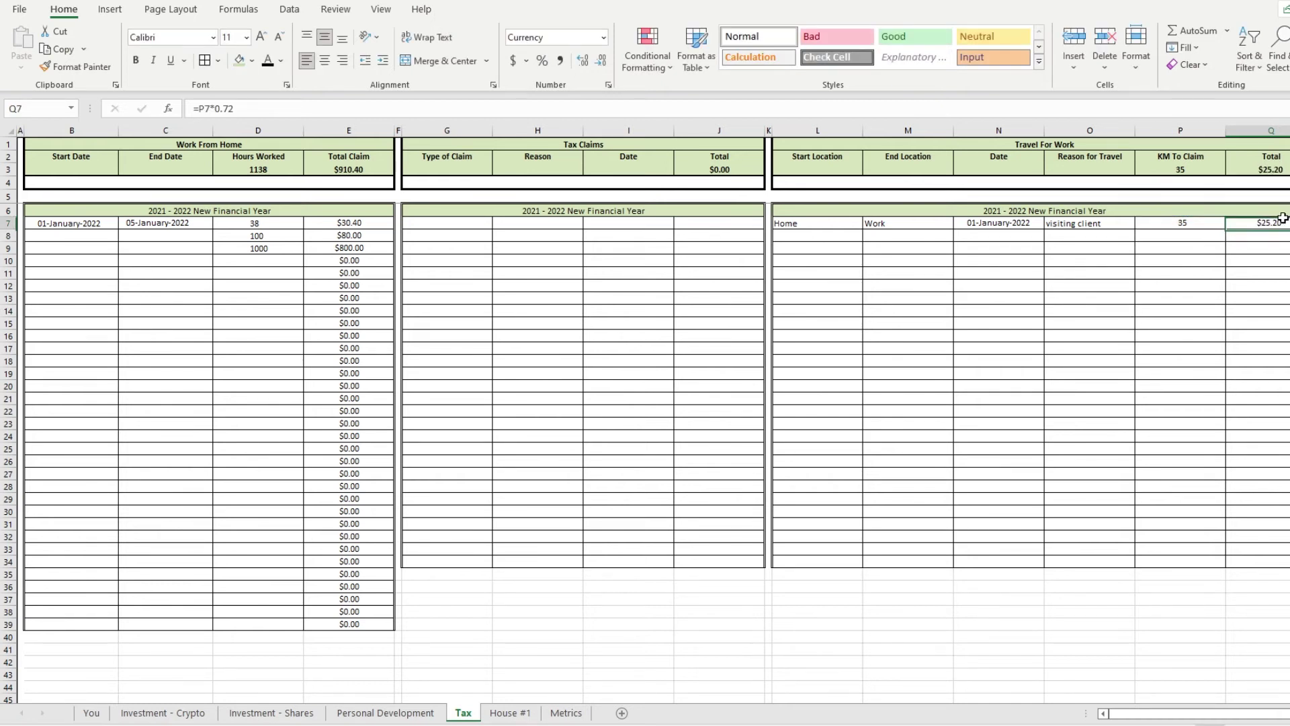
left_click(1202, 224)
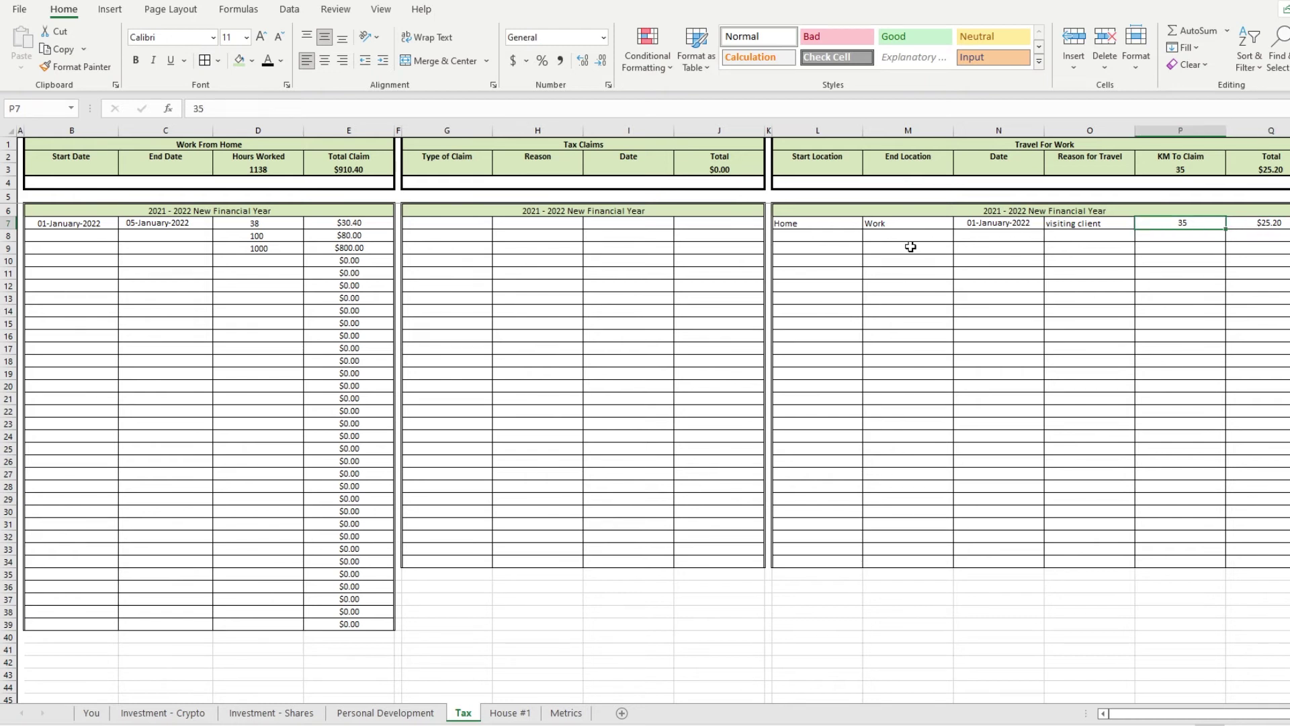
left_click(1175, 239)
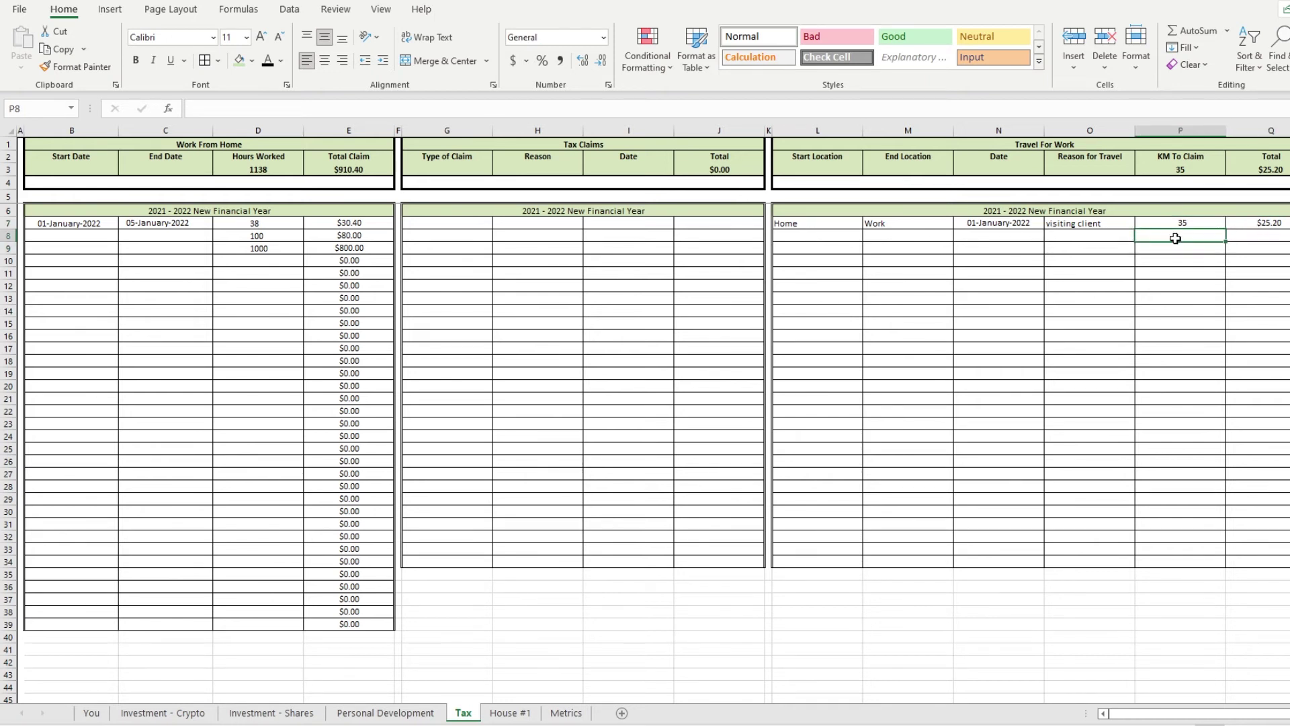
- Copy the travel total formula from Q7 down to Q19 and enter 10, 12, 54 and 23 as KM To Claim in P8:P11
left_click(1281, 226)
left_click_drag(1287, 228, 1263, 377)
left_click(1167, 234)
type("10")
key("Return")
type("12")
key("Return")
type("54")
key("Return")
type("23")
key("Return")
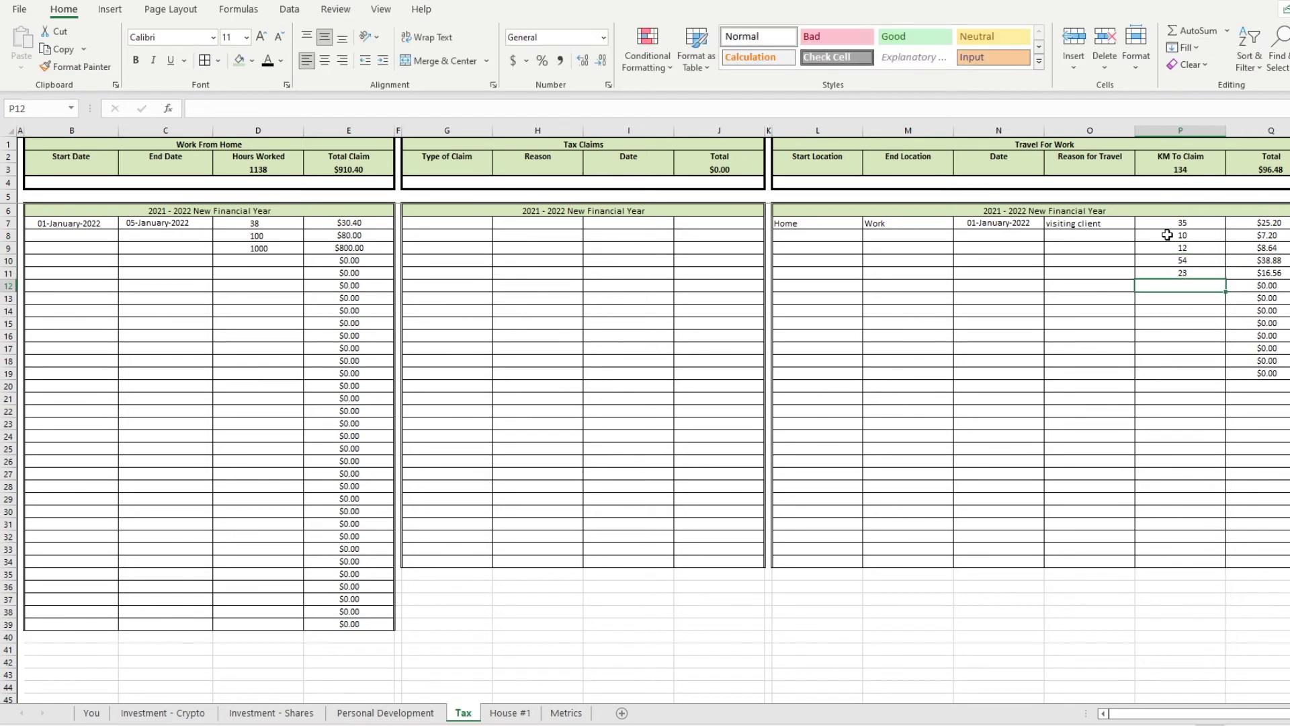
- Review the Travel For Work totals in P3 and Q3 and the section's entry area in rows 7 to 34
left_click(1271, 171)
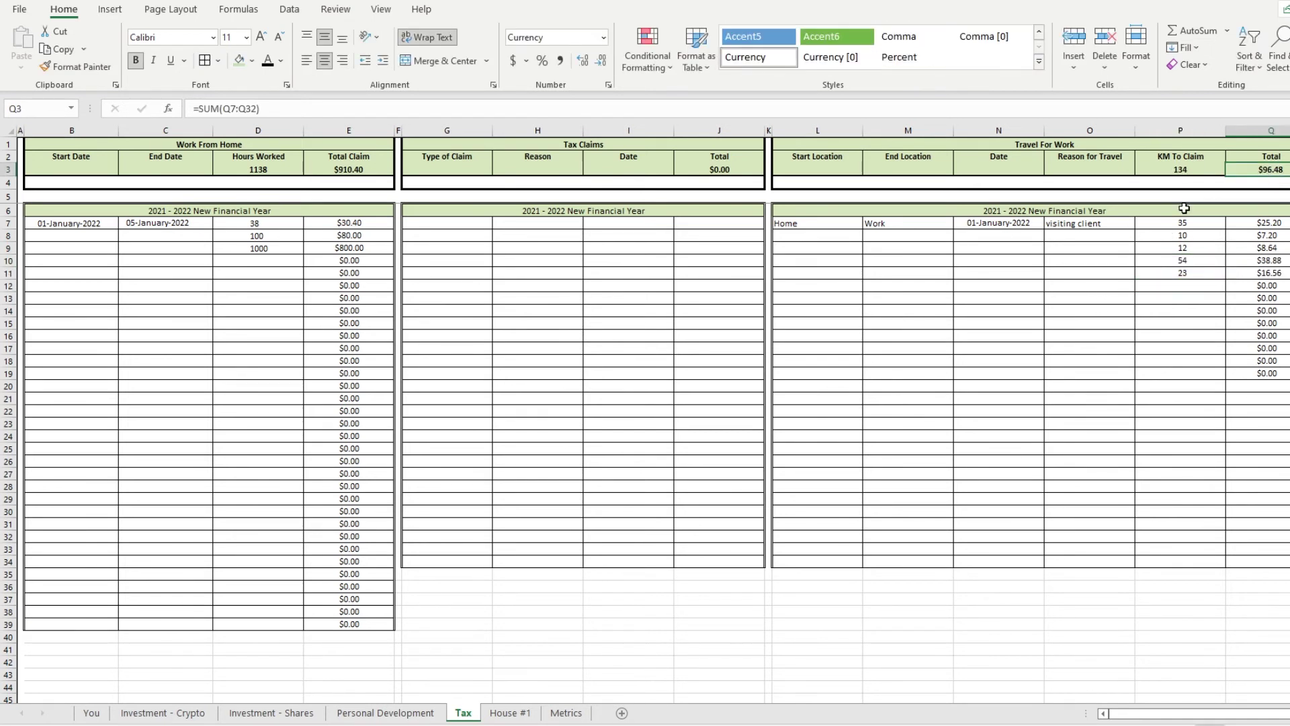
left_click(1181, 169)
left_click(1261, 170)
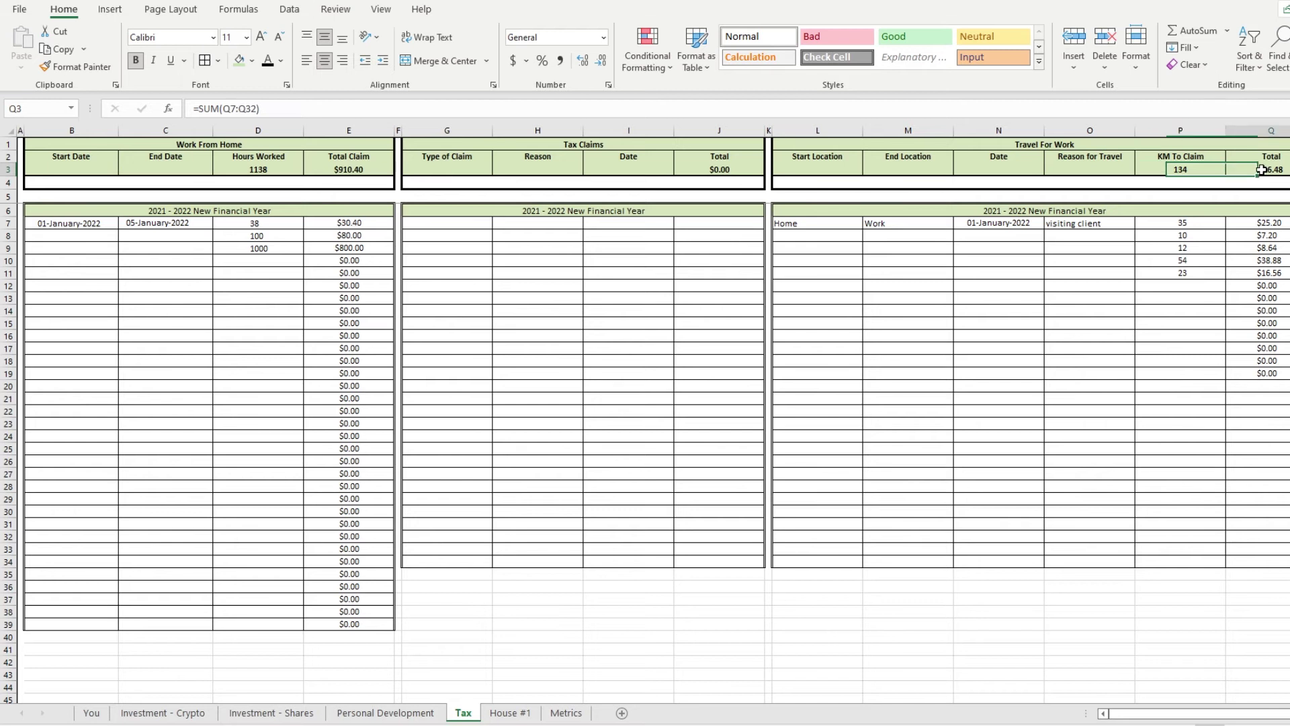
left_click_drag(817, 131, 1281, 130)
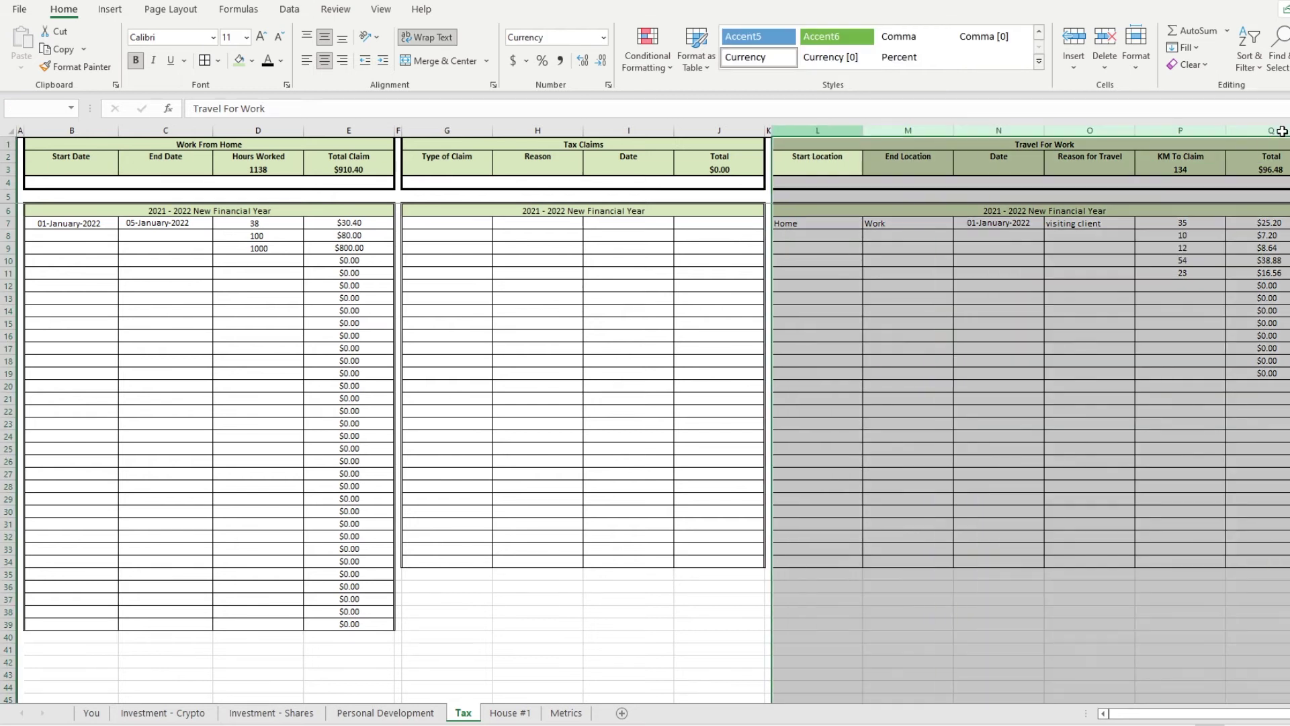
left_click(1105, 410)
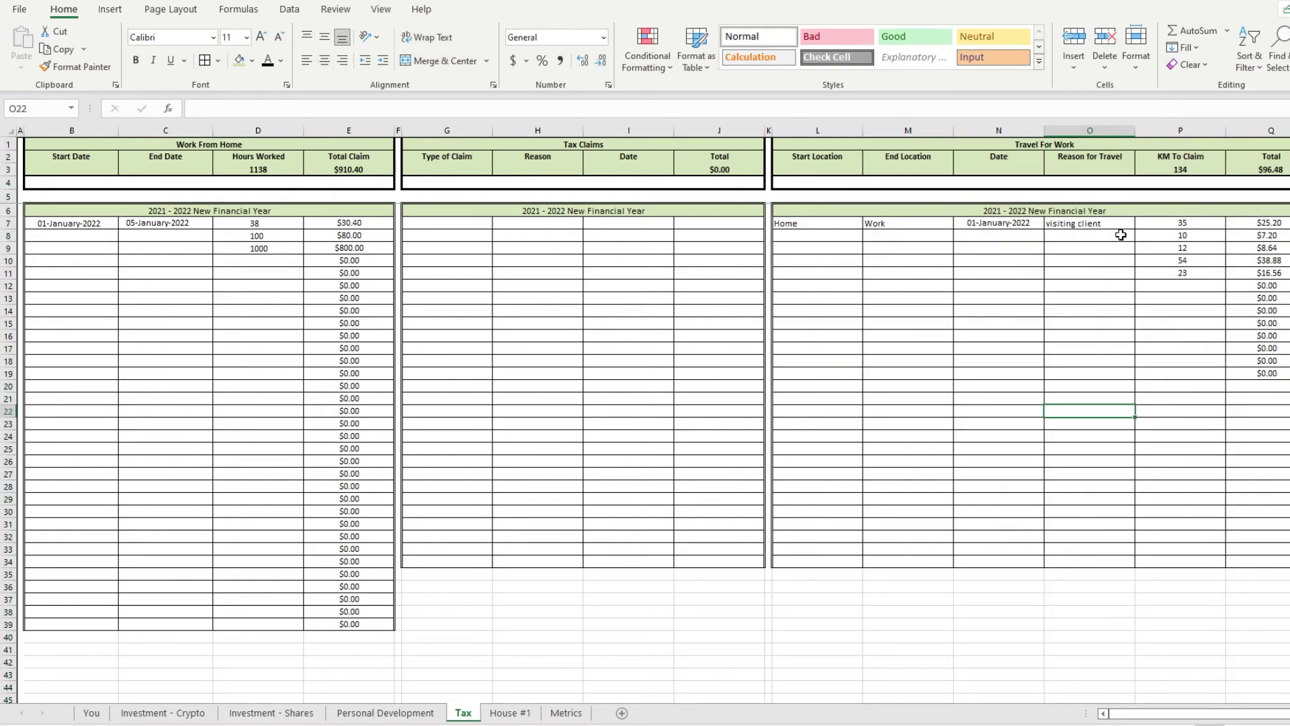
left_click_drag(826, 224, 1256, 557)
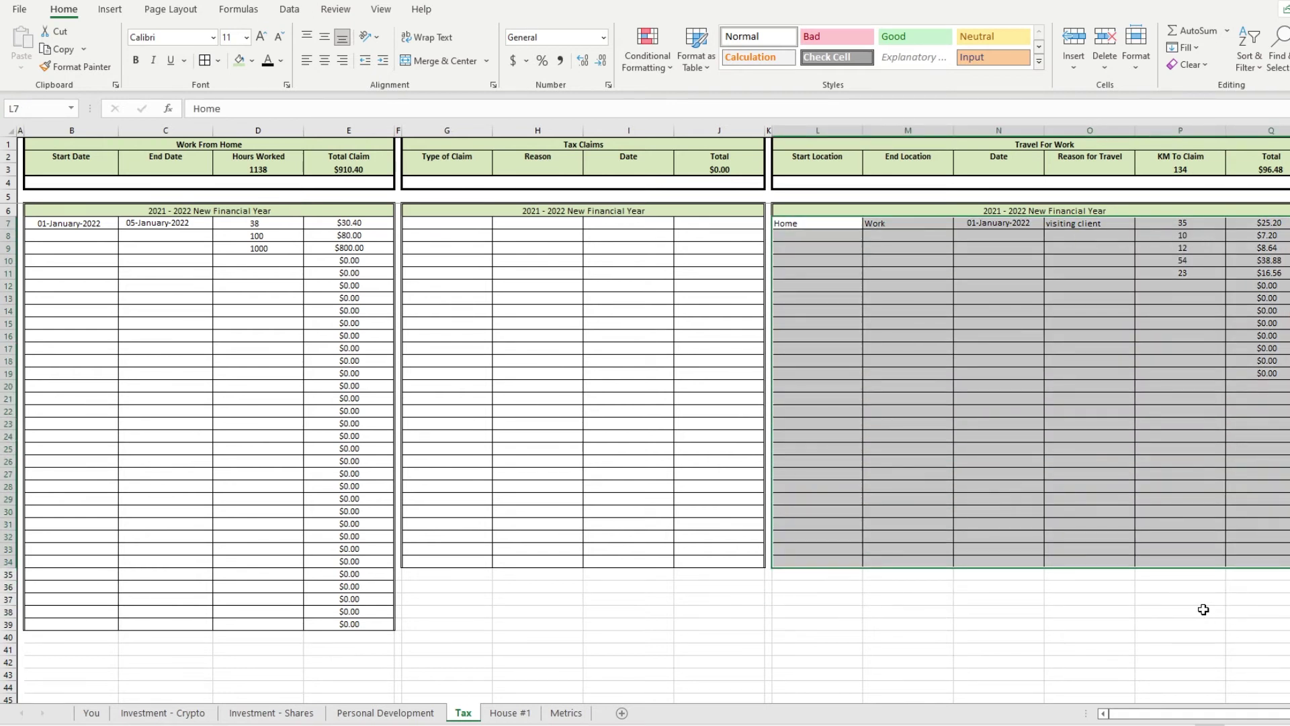
- On the House #1 sheet, enter 500000 as the Loan Start Amount in B3 and check the Outstanding Loan Amount formula in C3
key("ctrl+Page_Down")
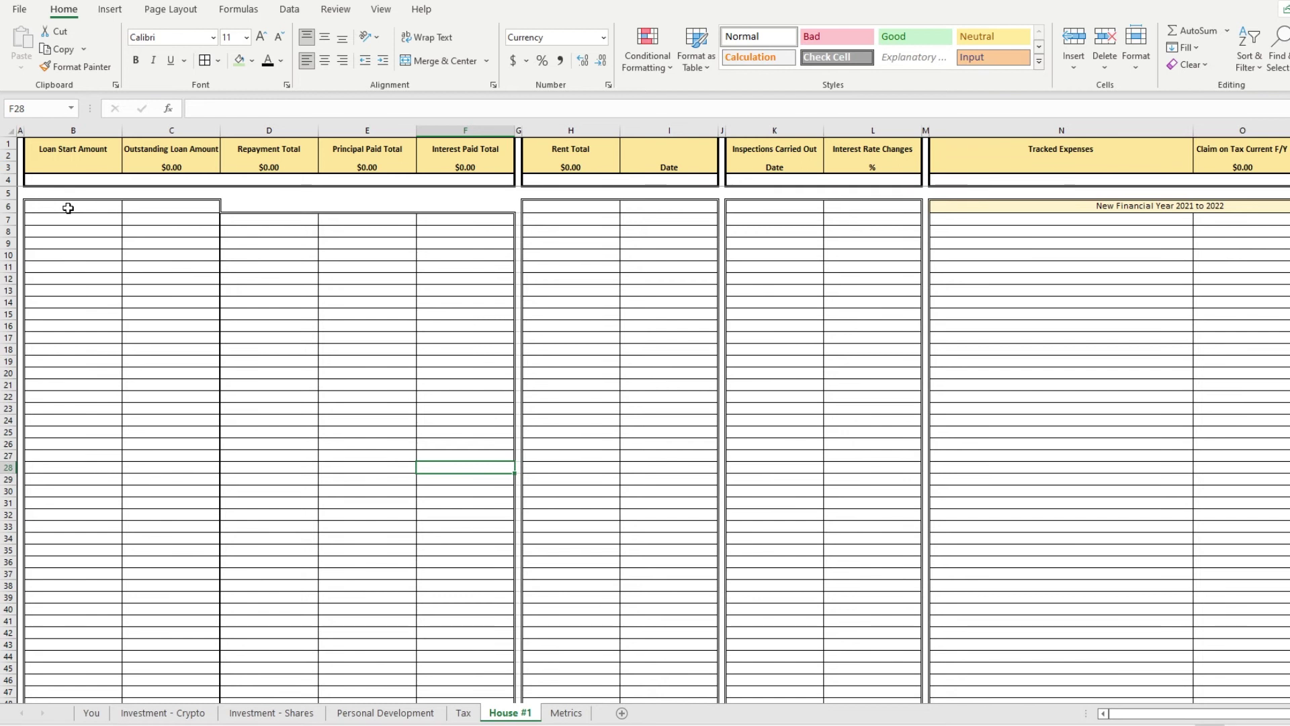
left_click(84, 164)
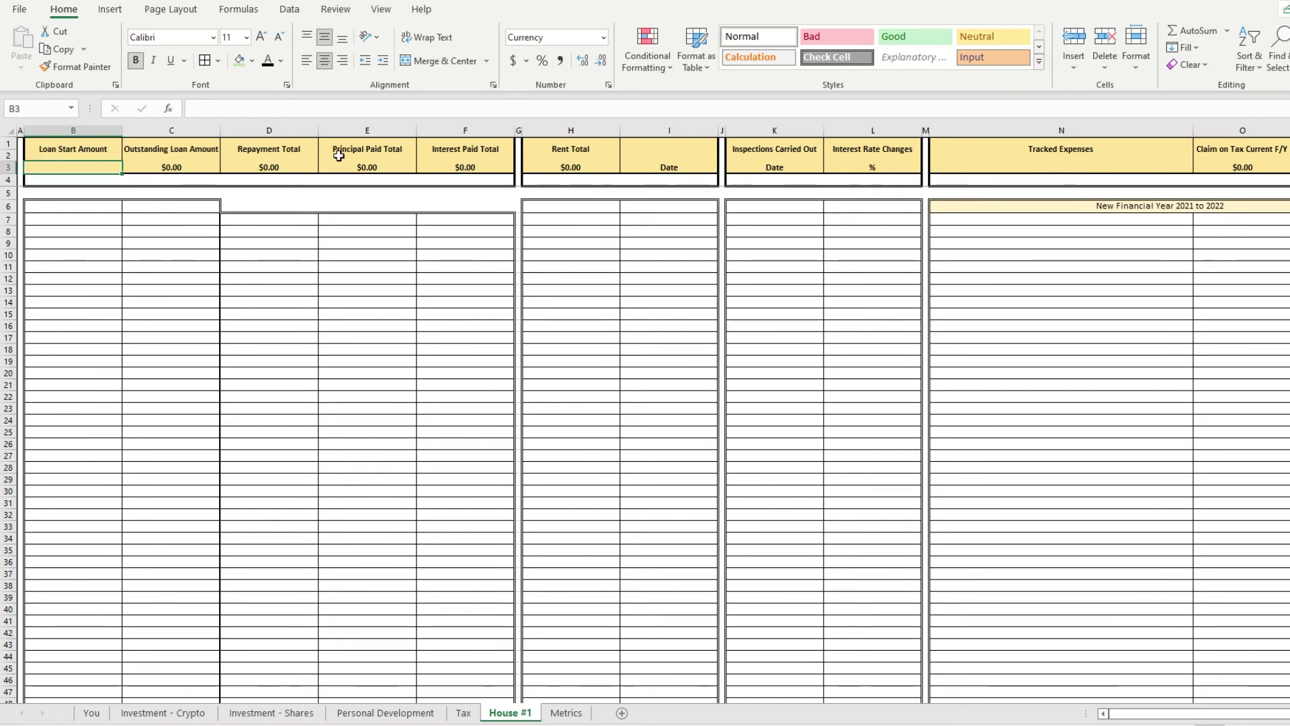
type("500000")
key("Return")
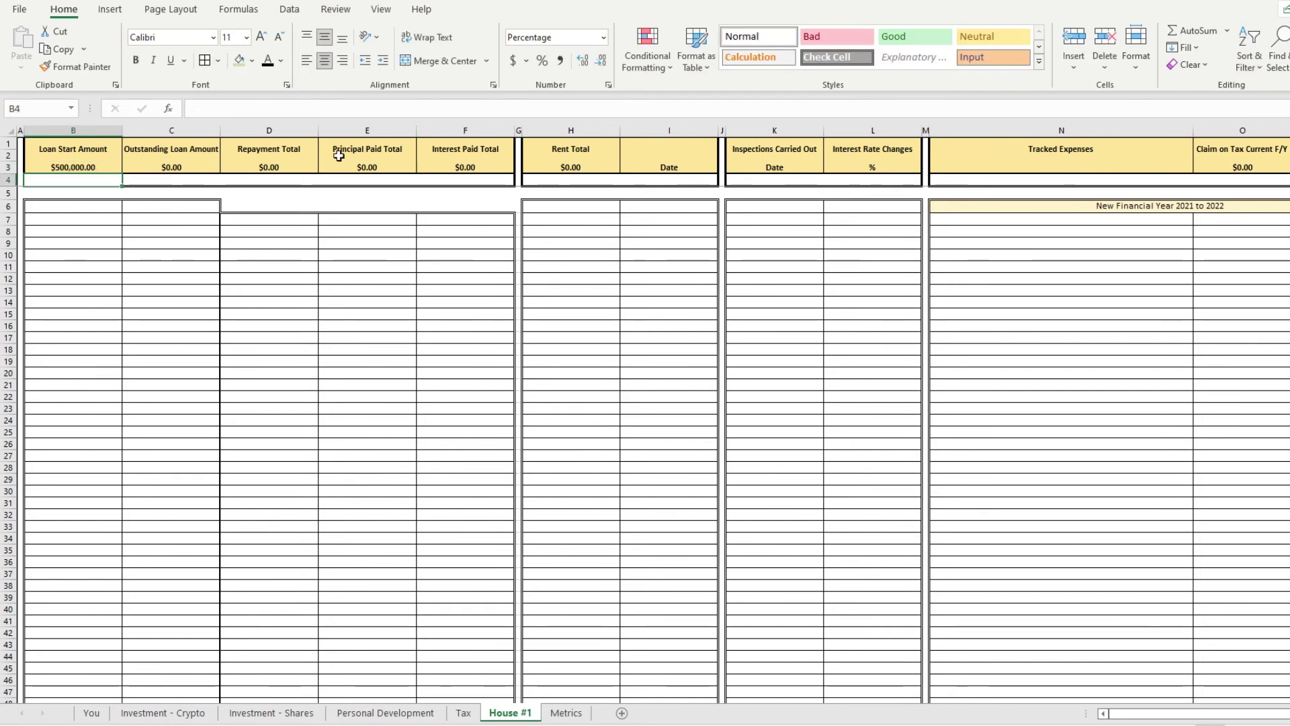
left_click(106, 168)
left_click(176, 169)
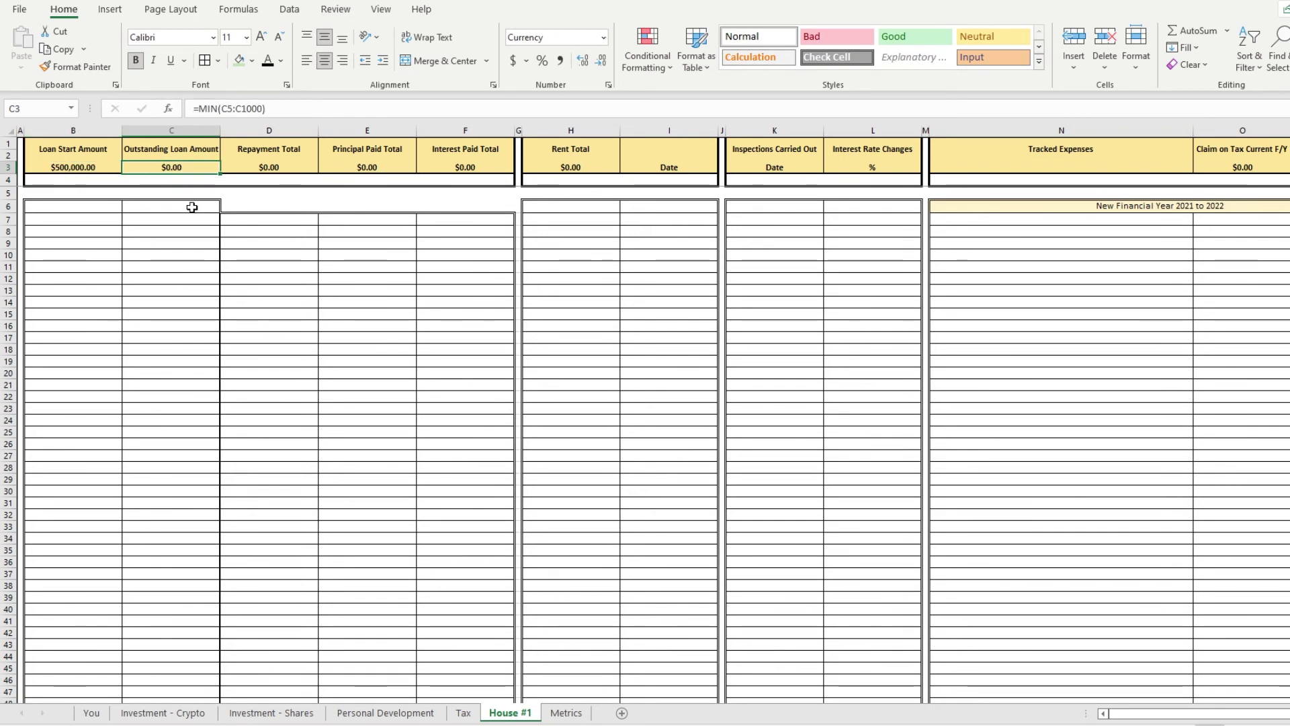
- Enter the dates 1/1/22, 15/1/22 and 29/1/22 in B6:B8 and extend the fortnightly series down to B40
left_click(104, 208)
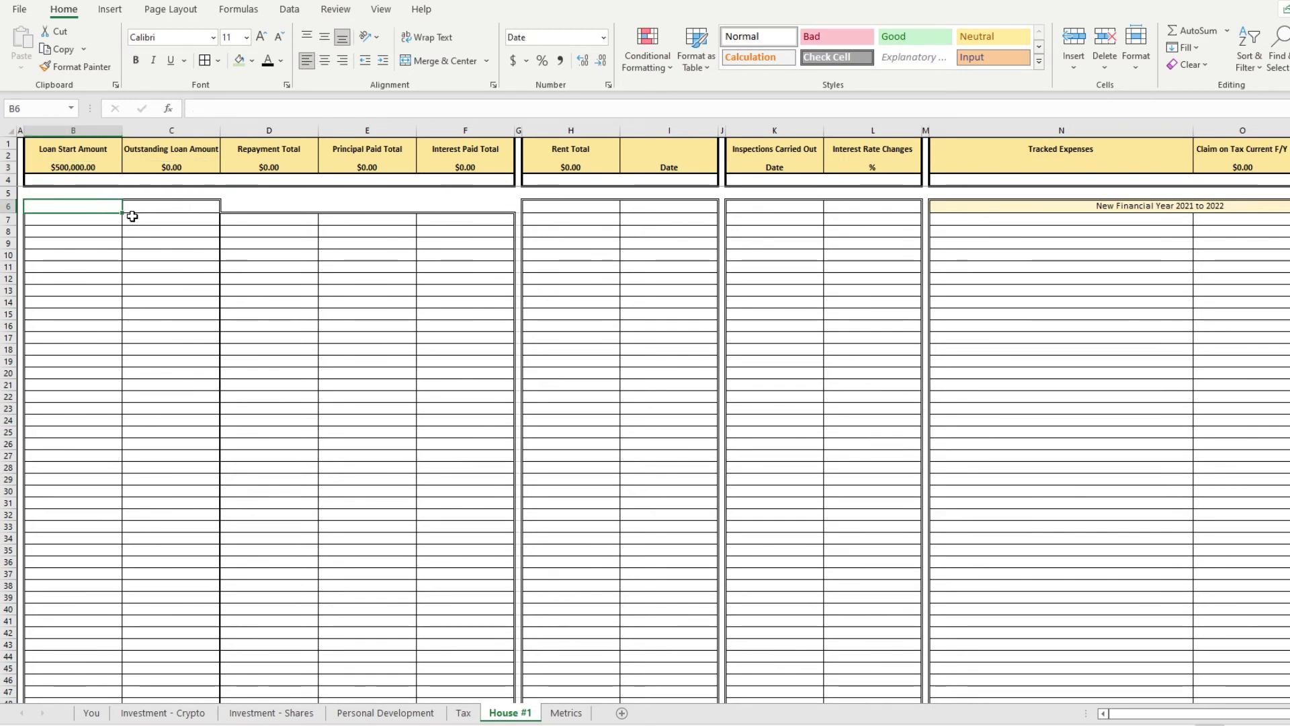
type("1/1/22")
key("Return")
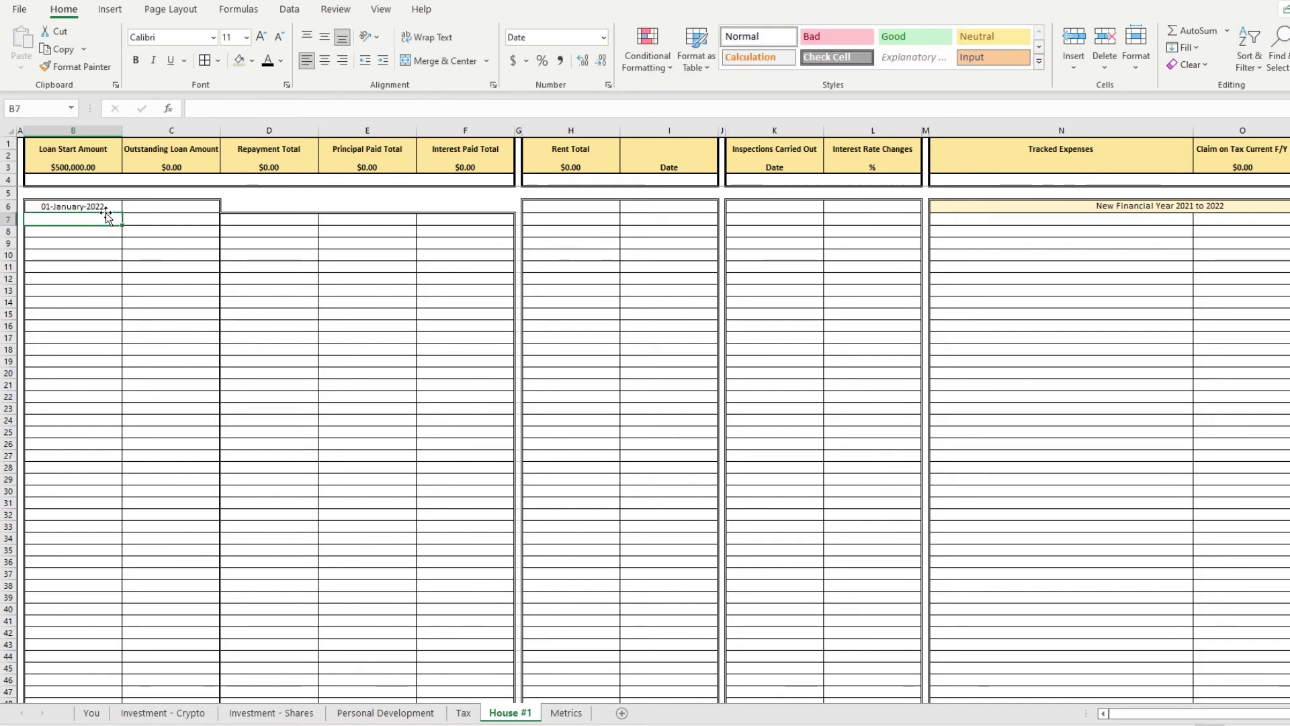
type("15/1/22")
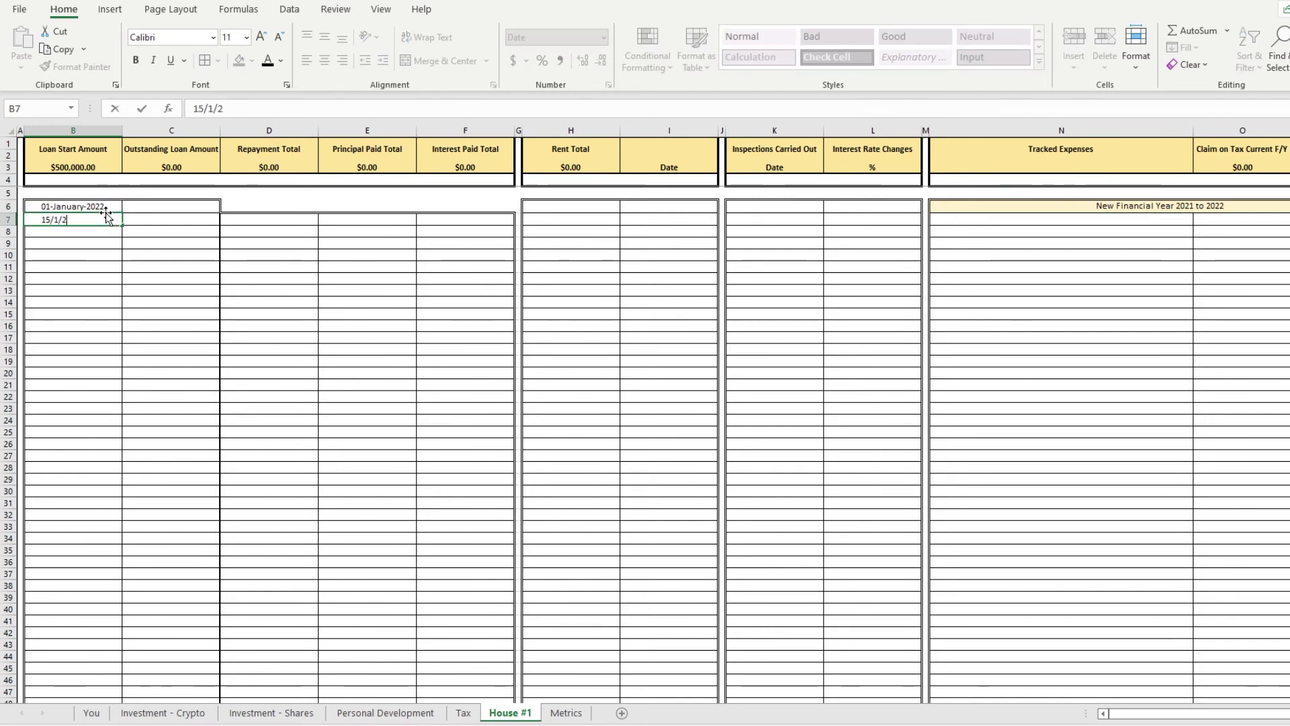
key("Return")
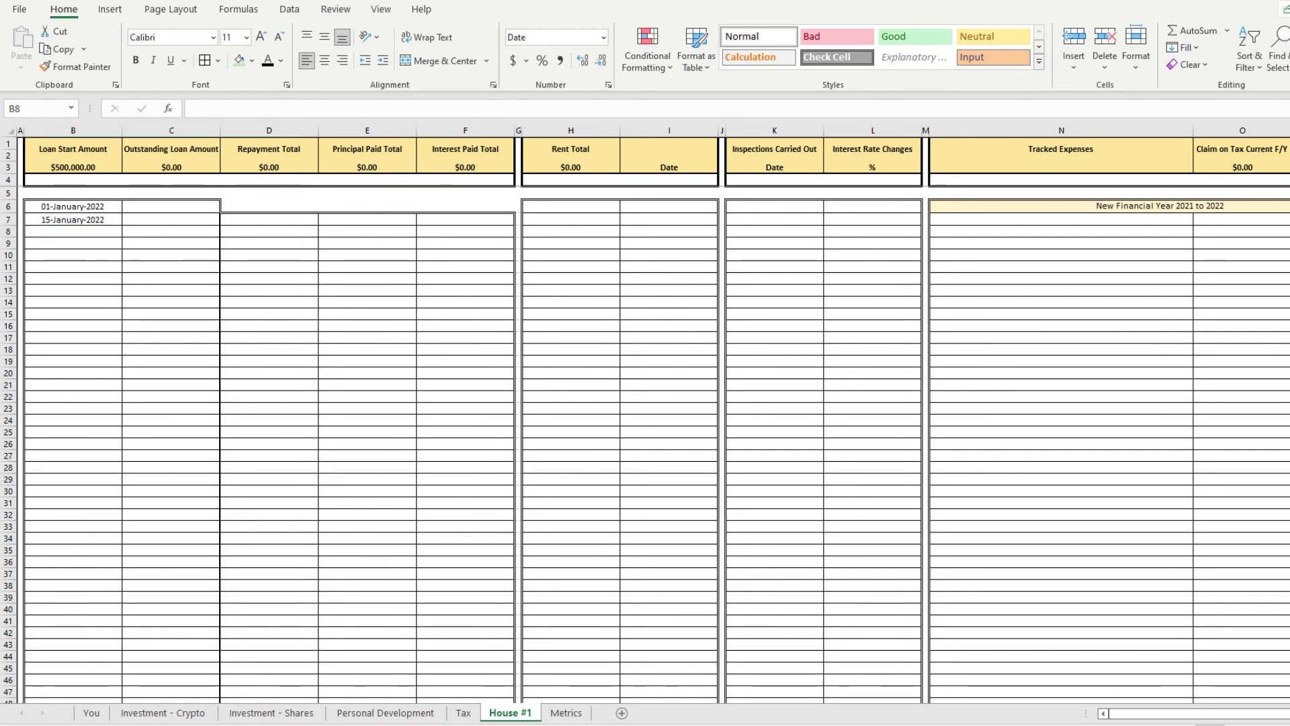
left_click(101, 231)
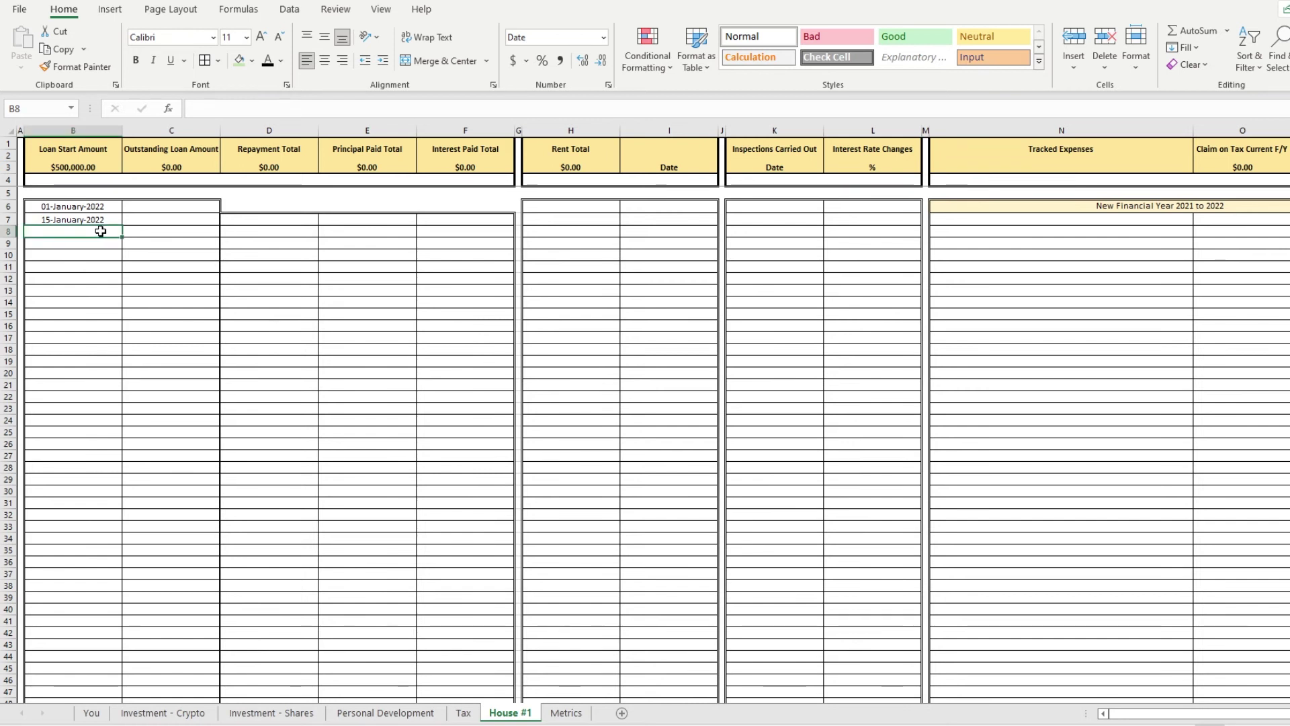
type("29/1")
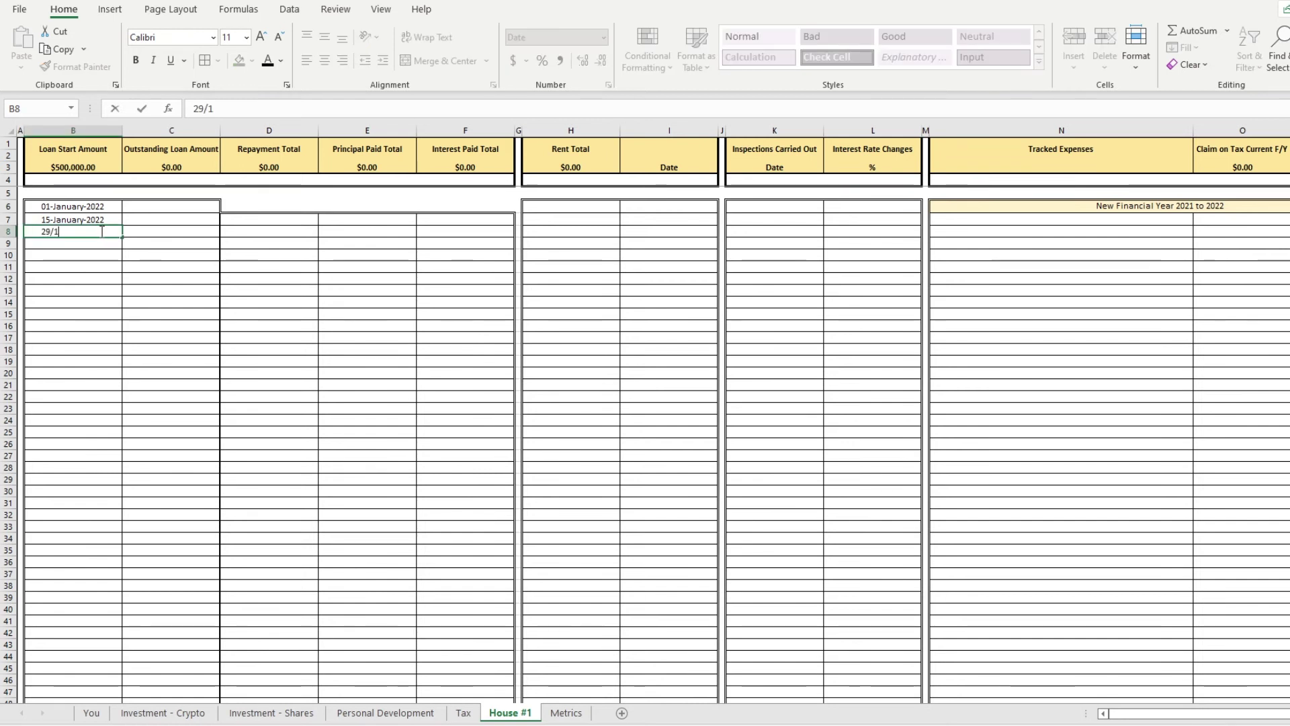
type("/2022")
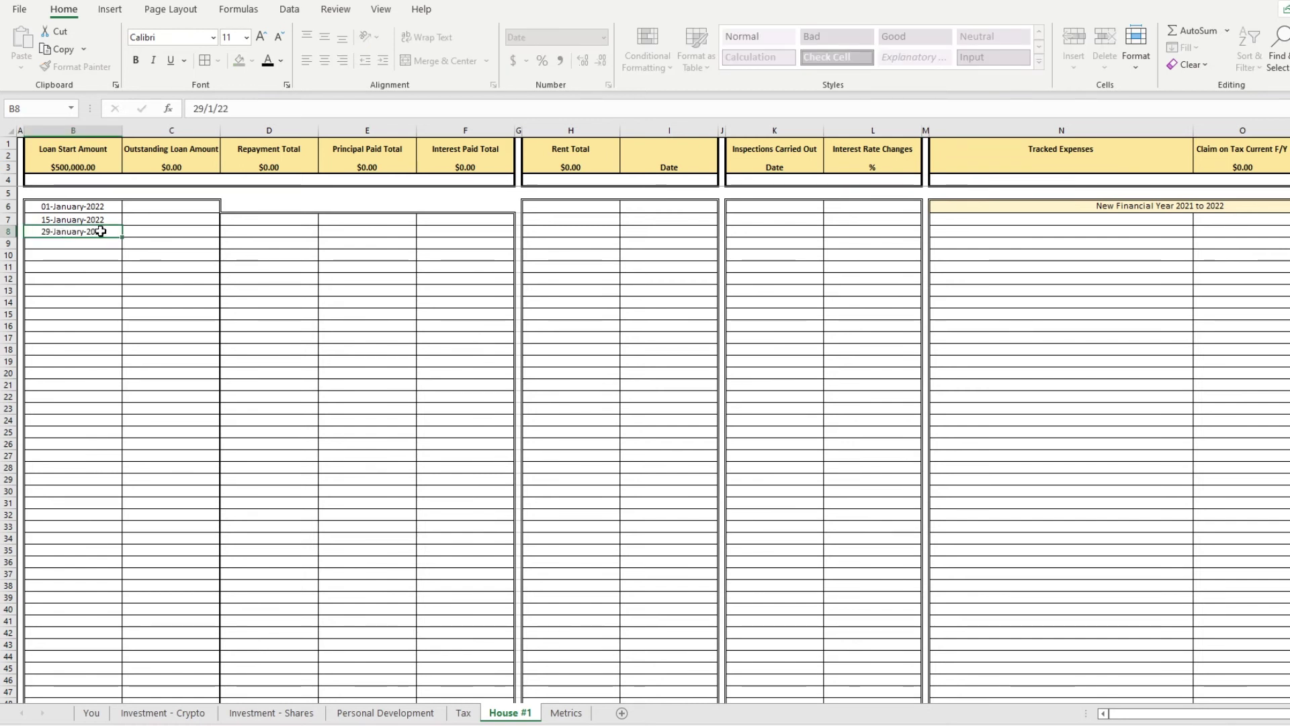
key("Return")
left_click_drag(81, 219, 70, 610)
- Inspect the opening loan balance in C6 and the Outstanding Loan Amount formula in C3
left_click_drag(171, 337, 166, 226)
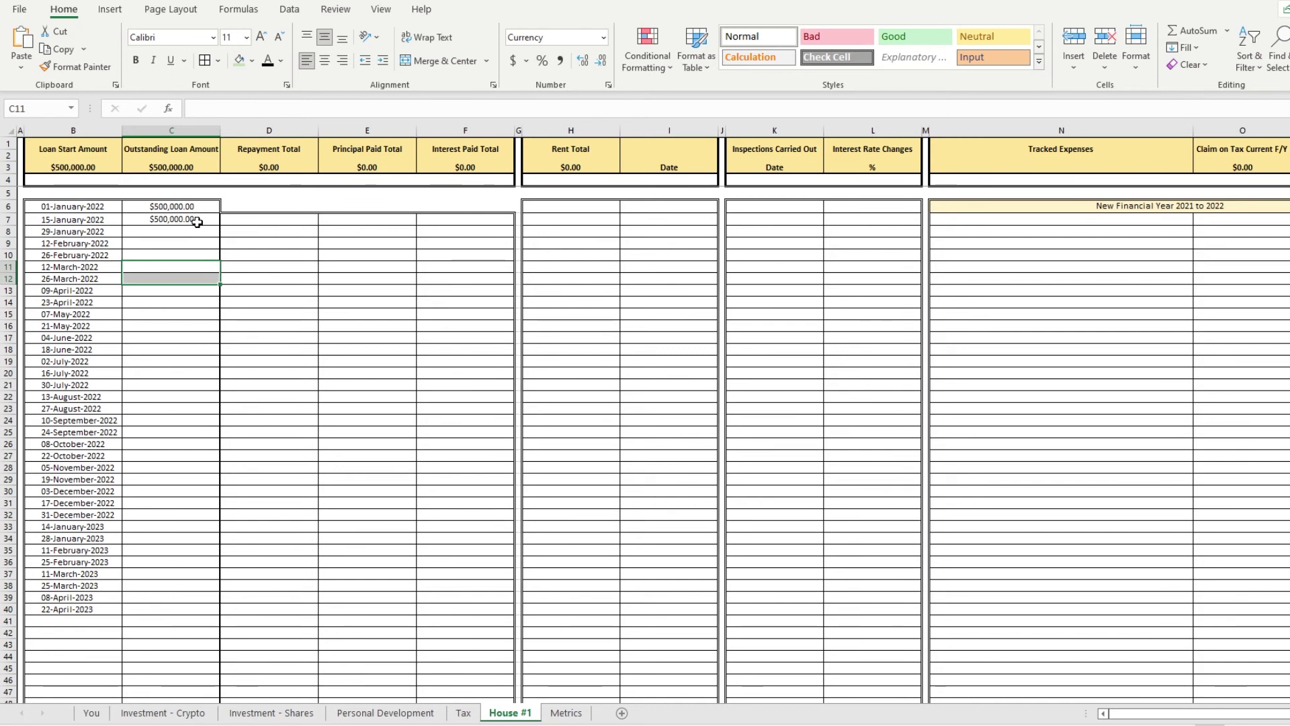
left_click(195, 205)
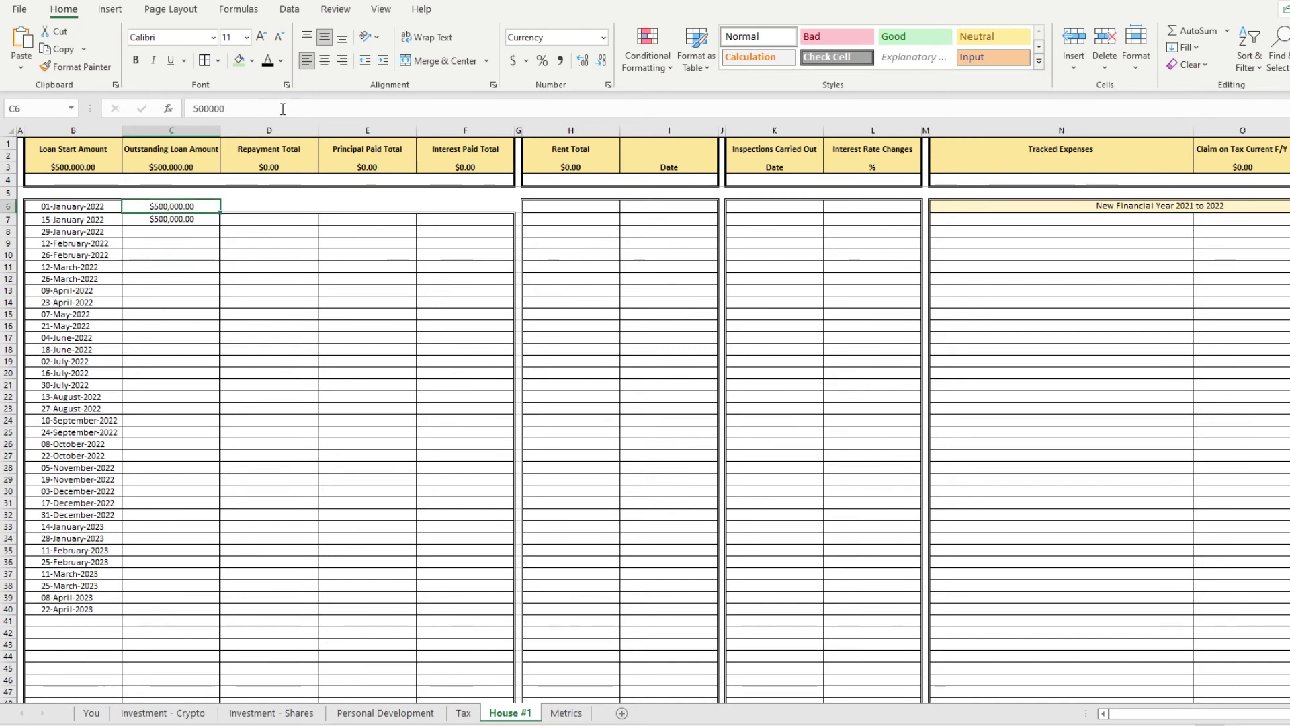
double_click(196, 206)
key("Return")
left_click(201, 169)
left_click(292, 105)
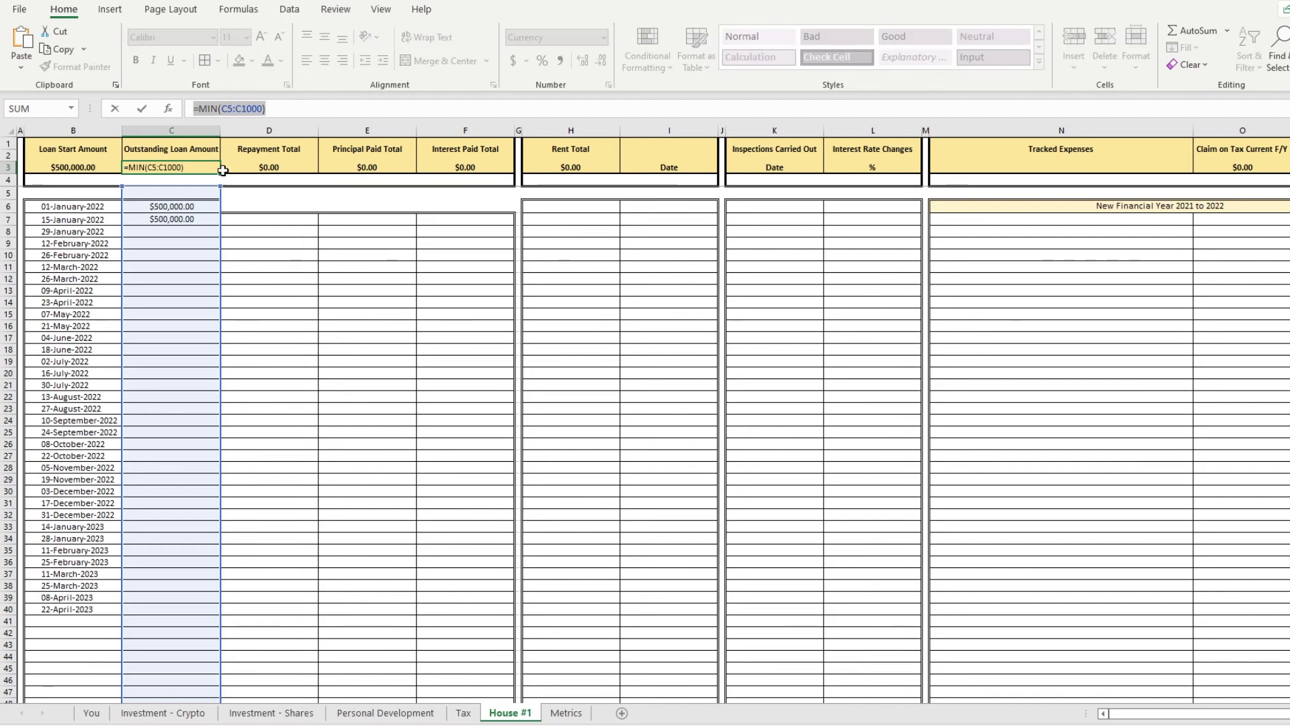
key("Escape")
- Calculate the outstanding loan for 15 January in C7 with the formula =C6-D7+F7, and check the cells it references
left_click(176, 219)
type("=C6-D7+F7")
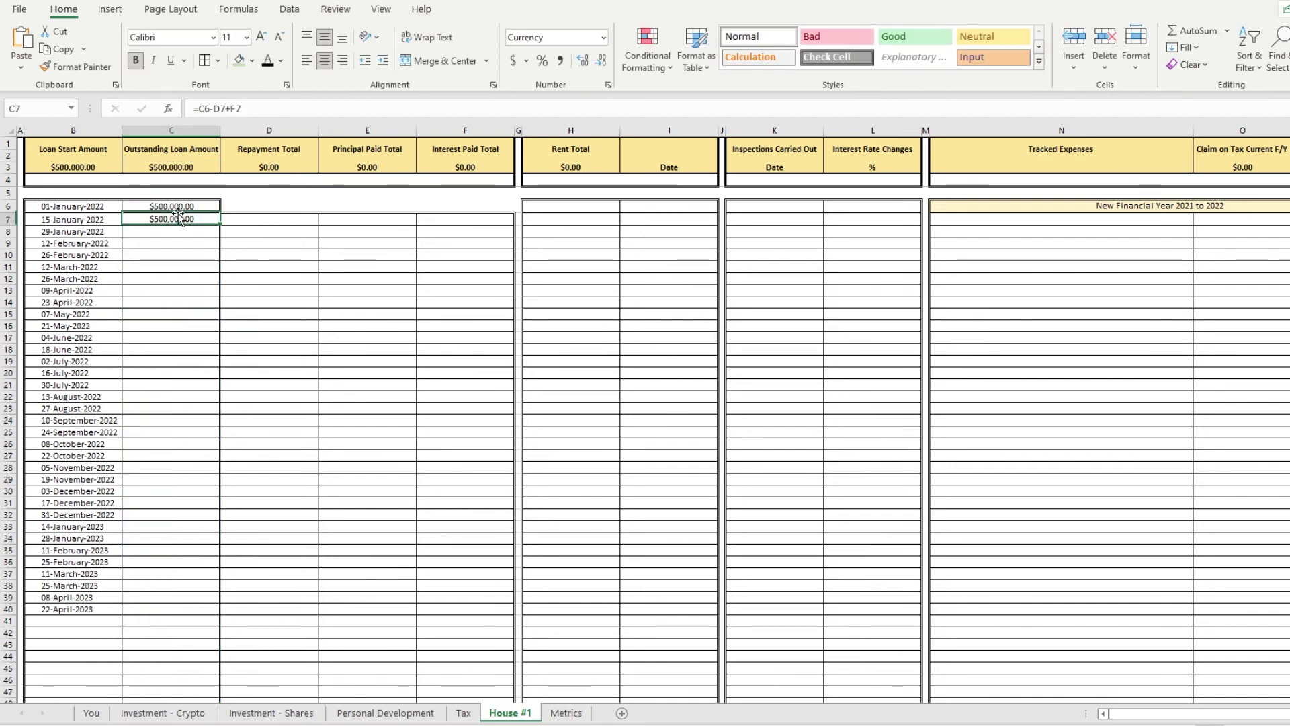
left_click_drag(279, 111, 191, 108)
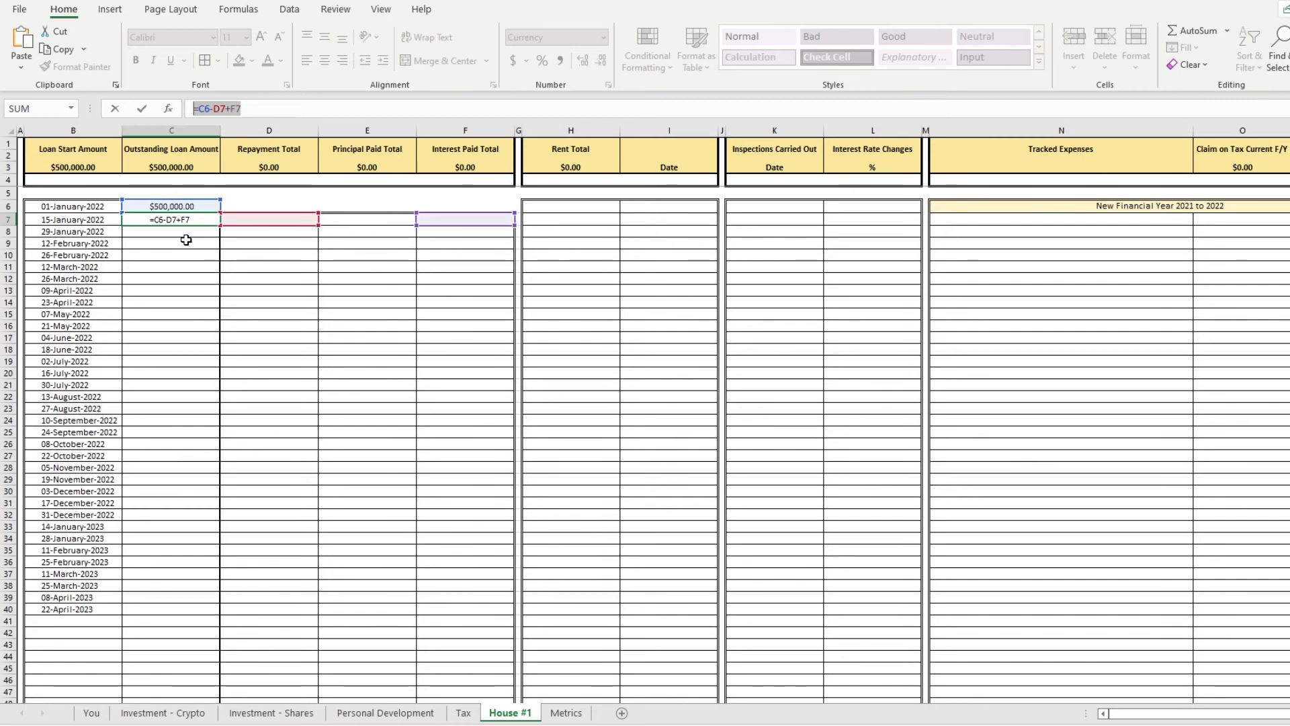
key("ctrl+Return")
- Enter a repayment of 2,000 for 15 January in D7
left_click(305, 216)
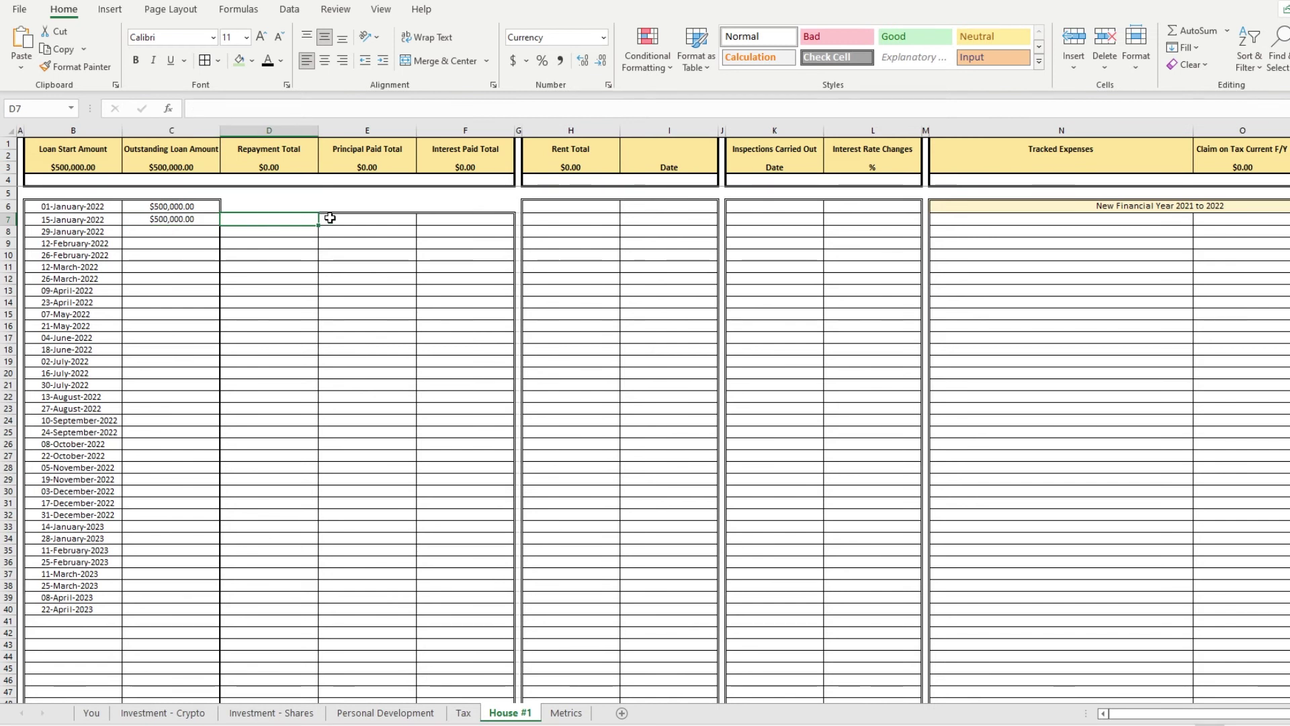
type("2,000")
key("ctrl+Return")
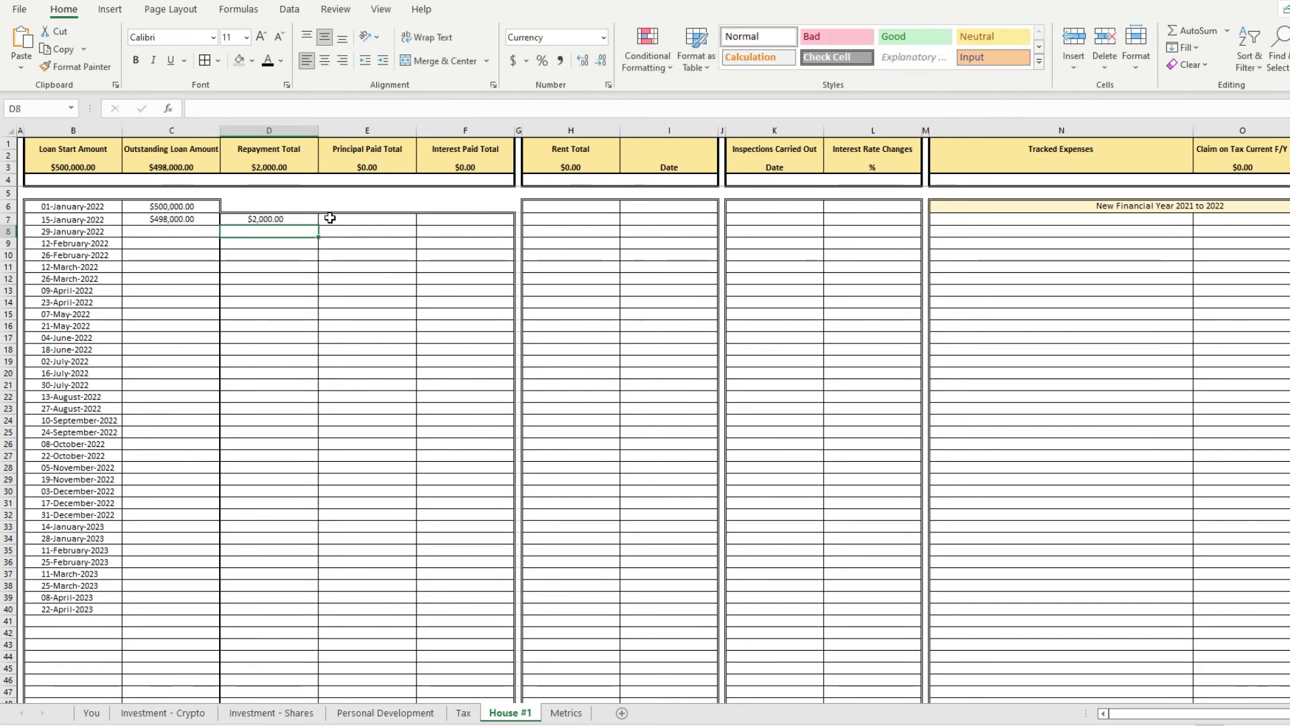
- Calculate the principal paid for 15 January in E7 with the formula =D7-F7
left_click(329, 217)
type("=D7-F7")
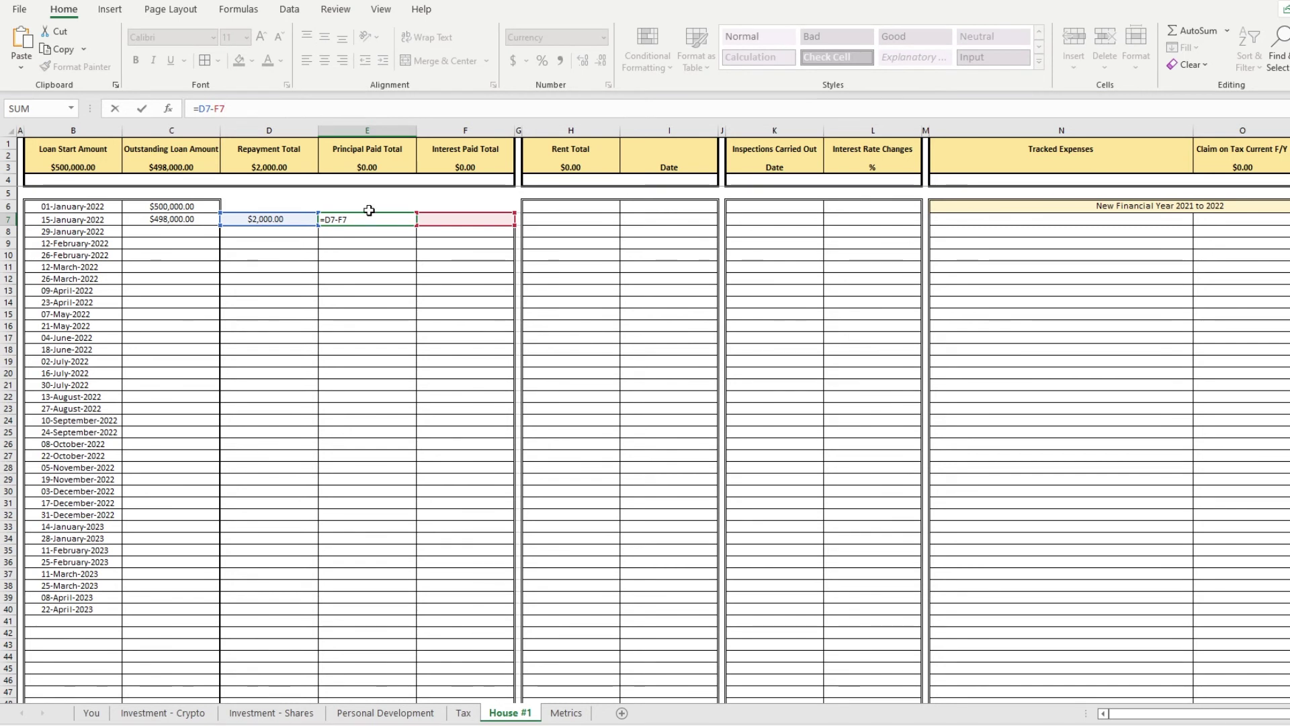
key("Escape")
left_click(327, 107)
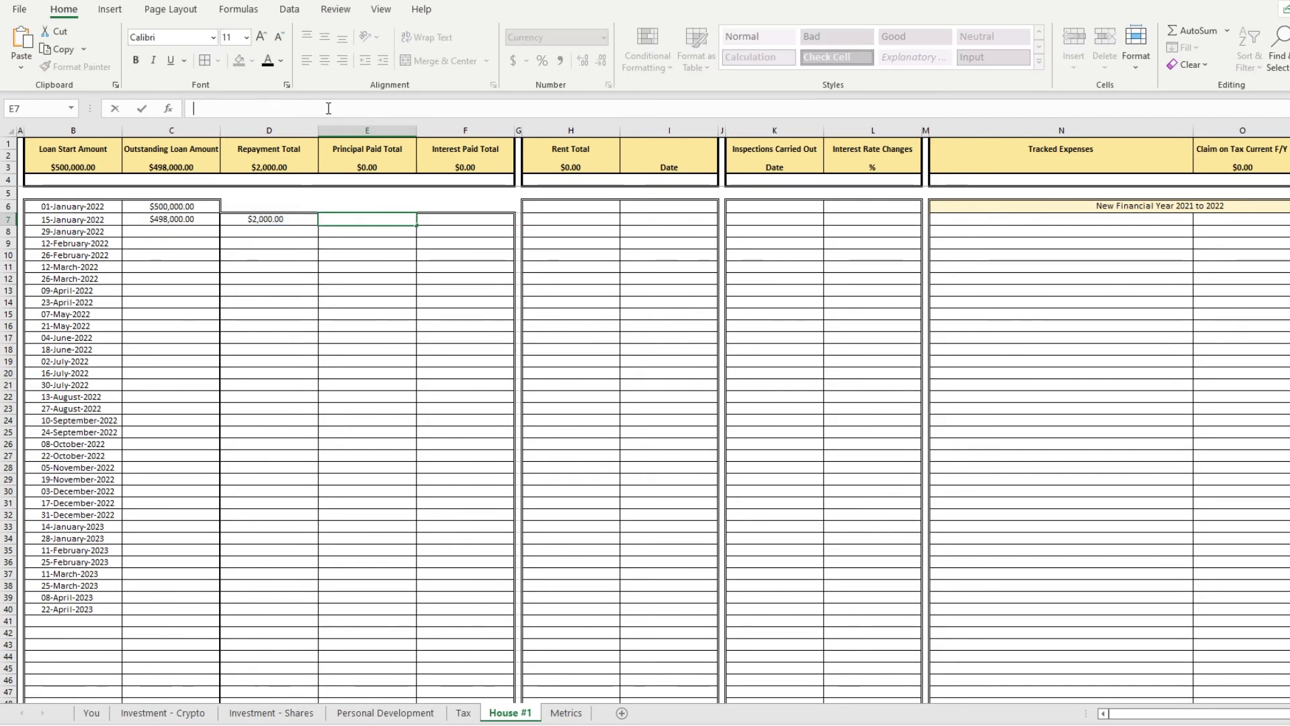
type("=D7-F7")
key("Return")
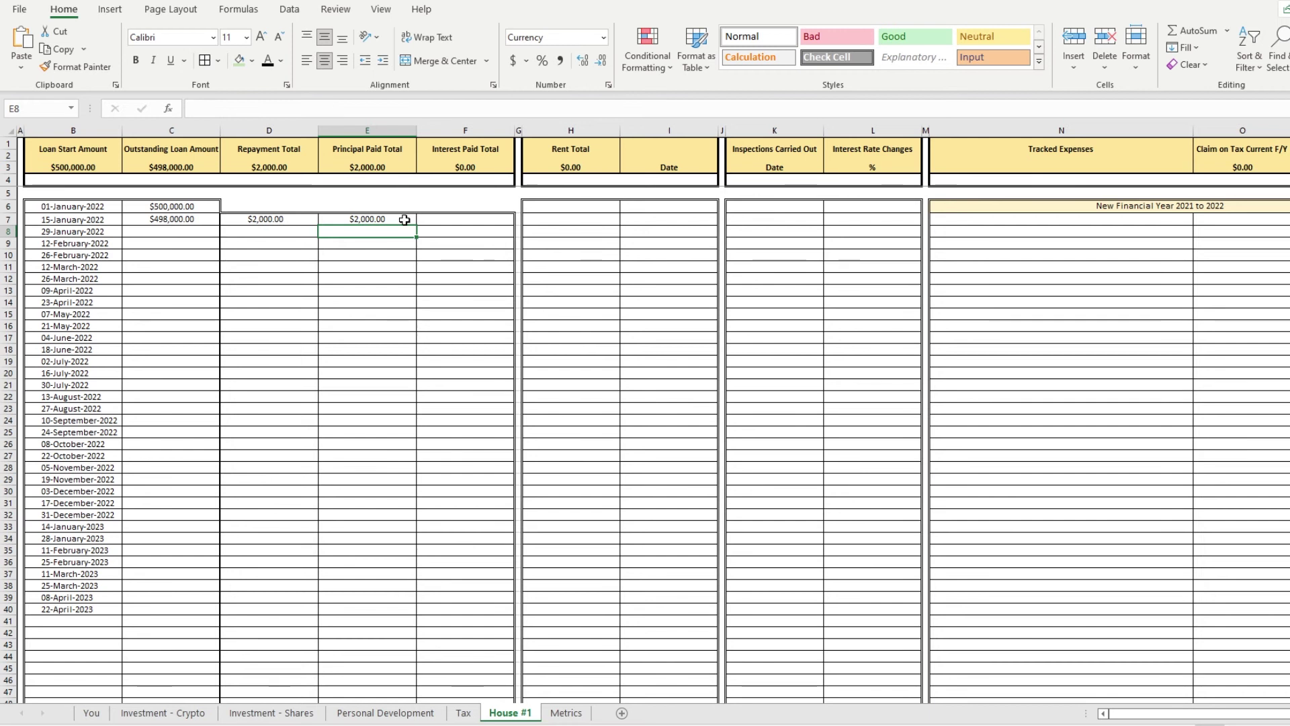
- Check the repayment and interest headers and the E7 formula, and set the 15 January interest paid in F7 to 0
left_click(373, 219)
left_click(251, 149)
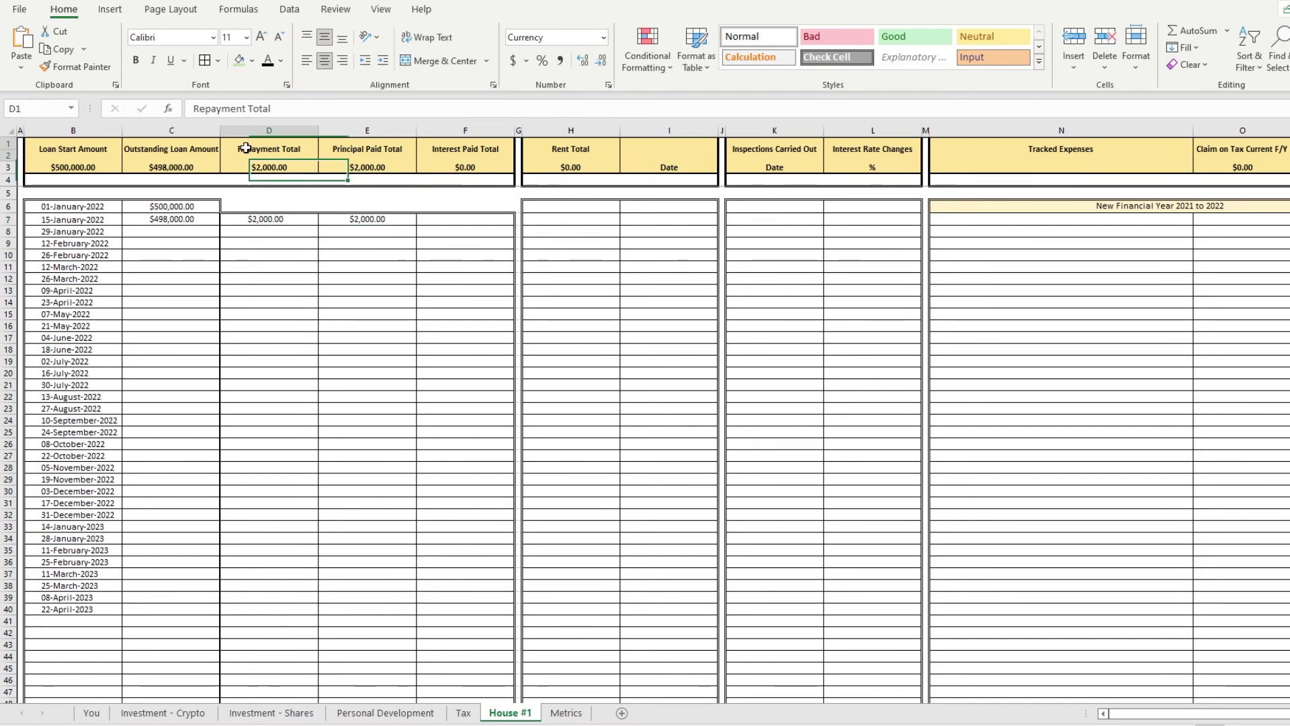
left_click(461, 167)
left_click(380, 219)
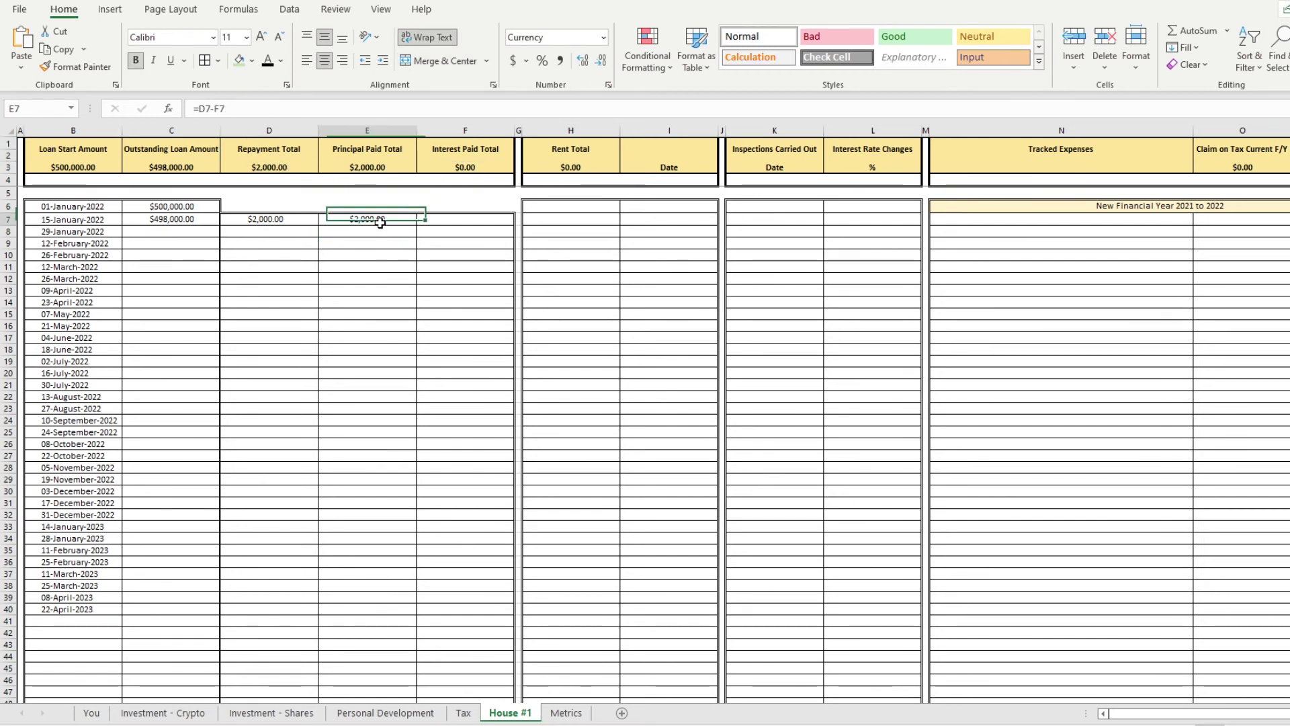
left_click(435, 222)
type("0")
key("Return")
- Copy the outstanding loan formula from C7 down to C20
left_click(178, 223)
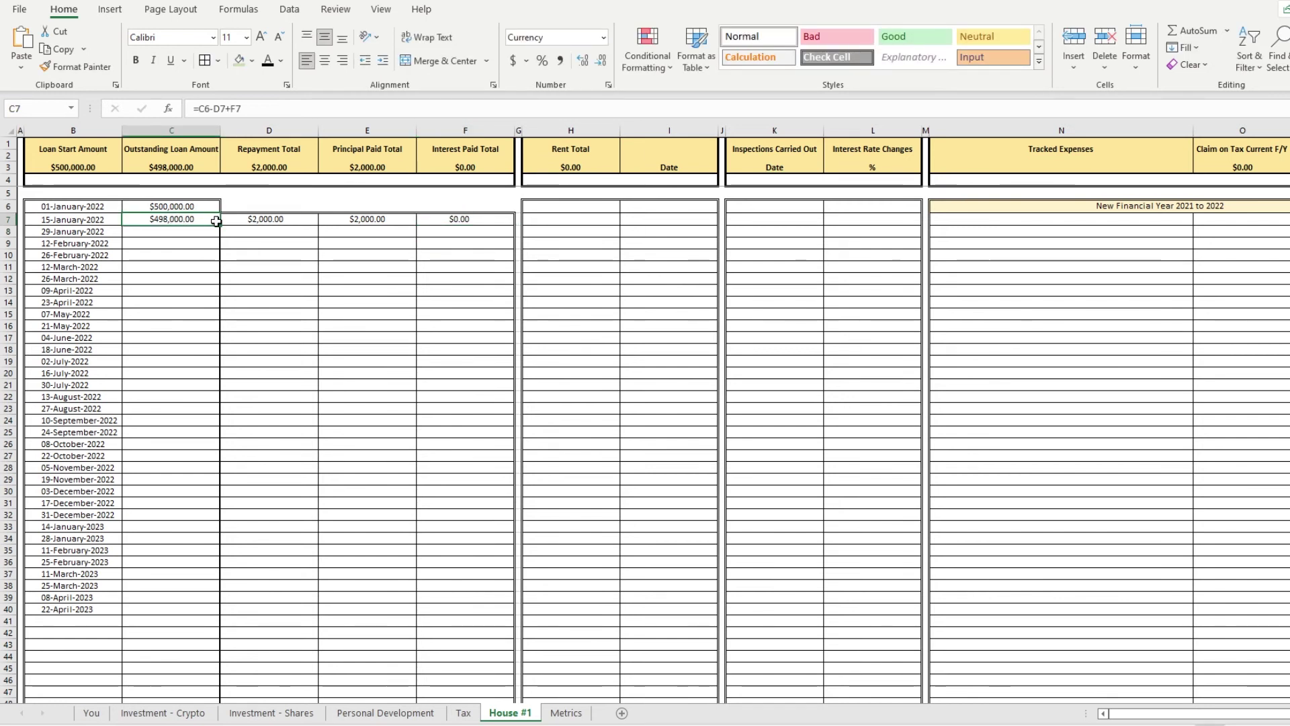
left_click_drag(221, 226, 281, 372)
left_click(285, 304)
- Enter a repayment of 5000 in D8 and interest paid of 2000 in F8 for 29 January
left_click(286, 234)
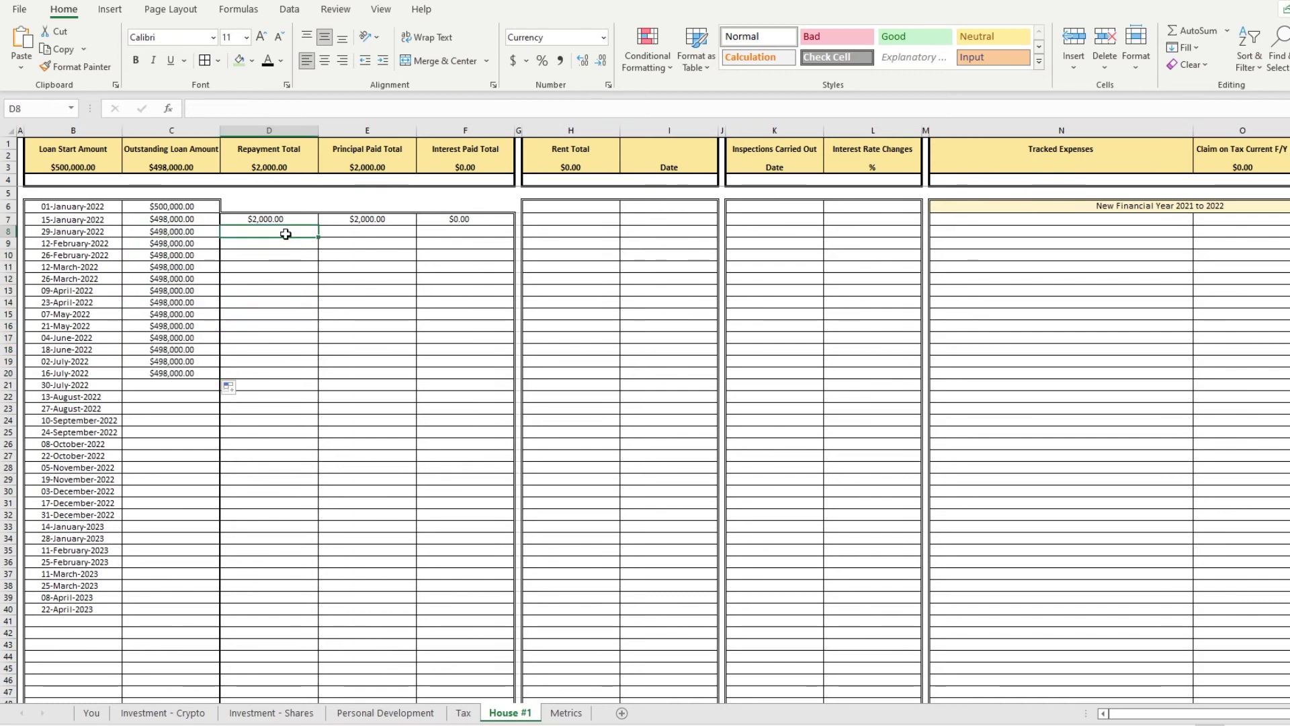
type("5000")
key("Return")
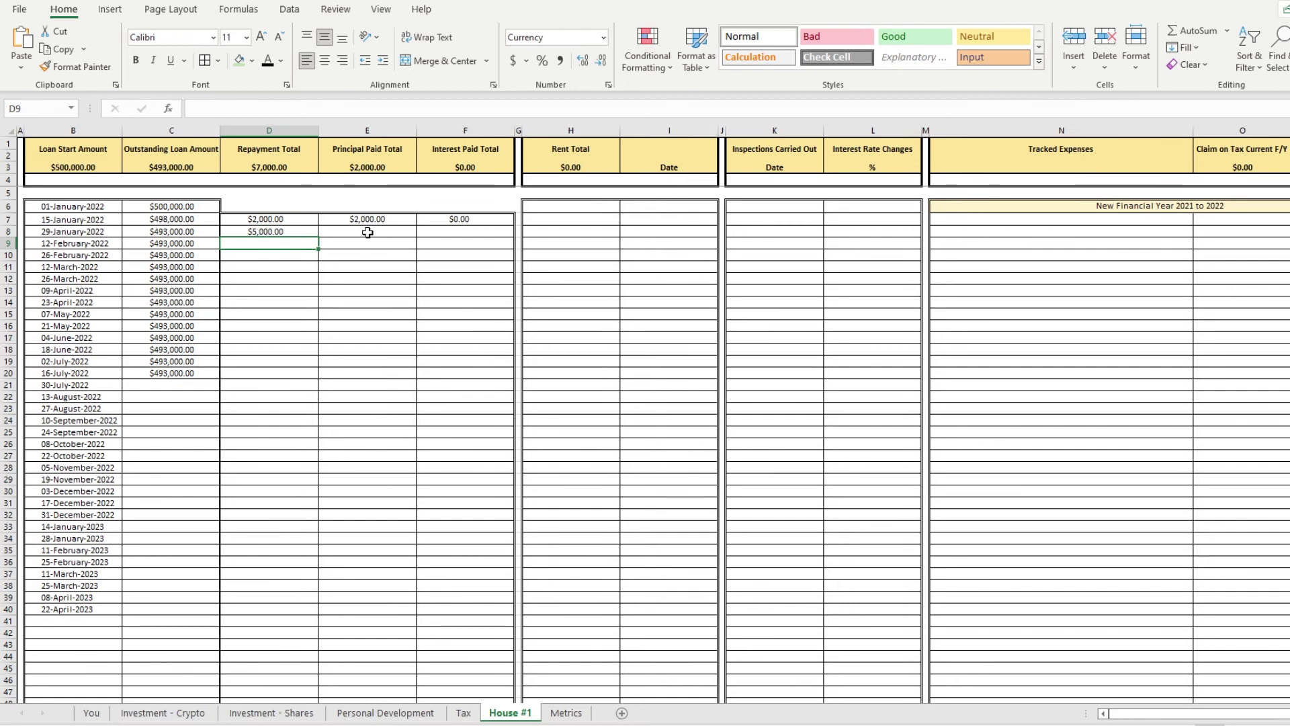
left_click(342, 234)
left_click(445, 231)
type("2,")
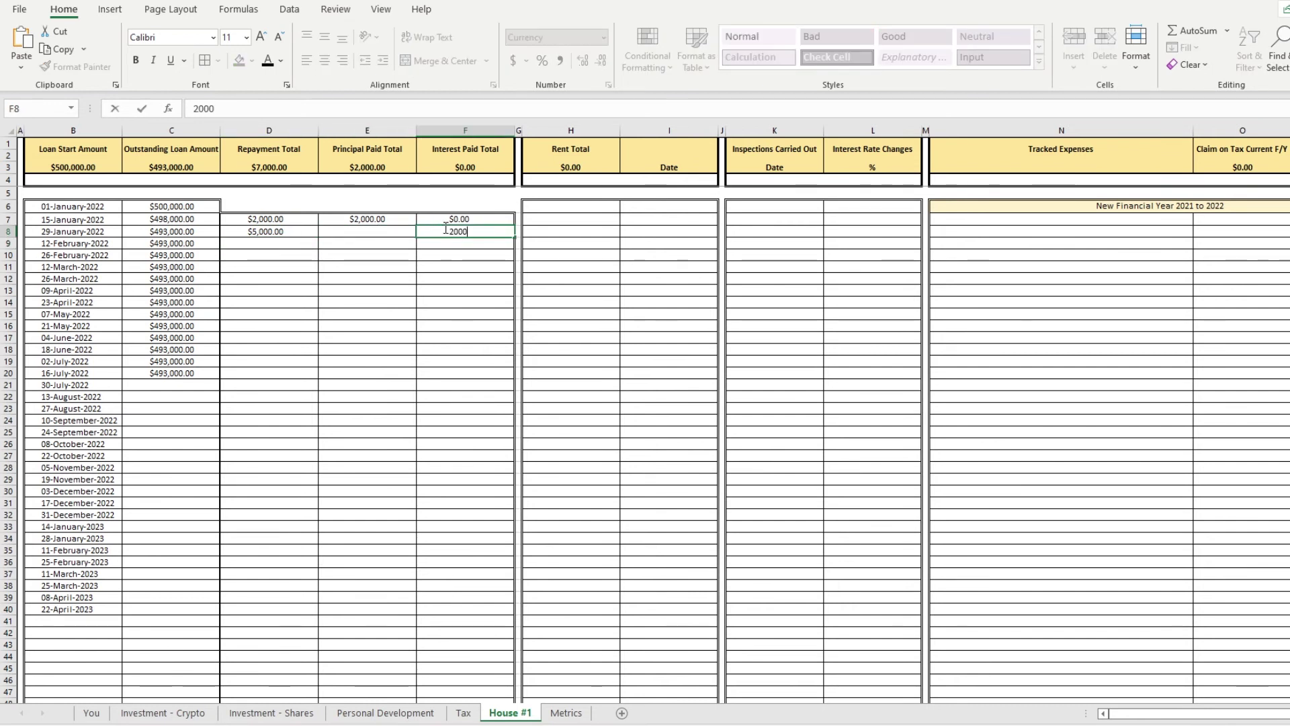
type("000")
key("Return")
- Copy the principal paid formula from E7 to E8 and check the copied formula
left_click(389, 219)
left_click_drag(418, 226, 413, 237)
left_click(364, 231)
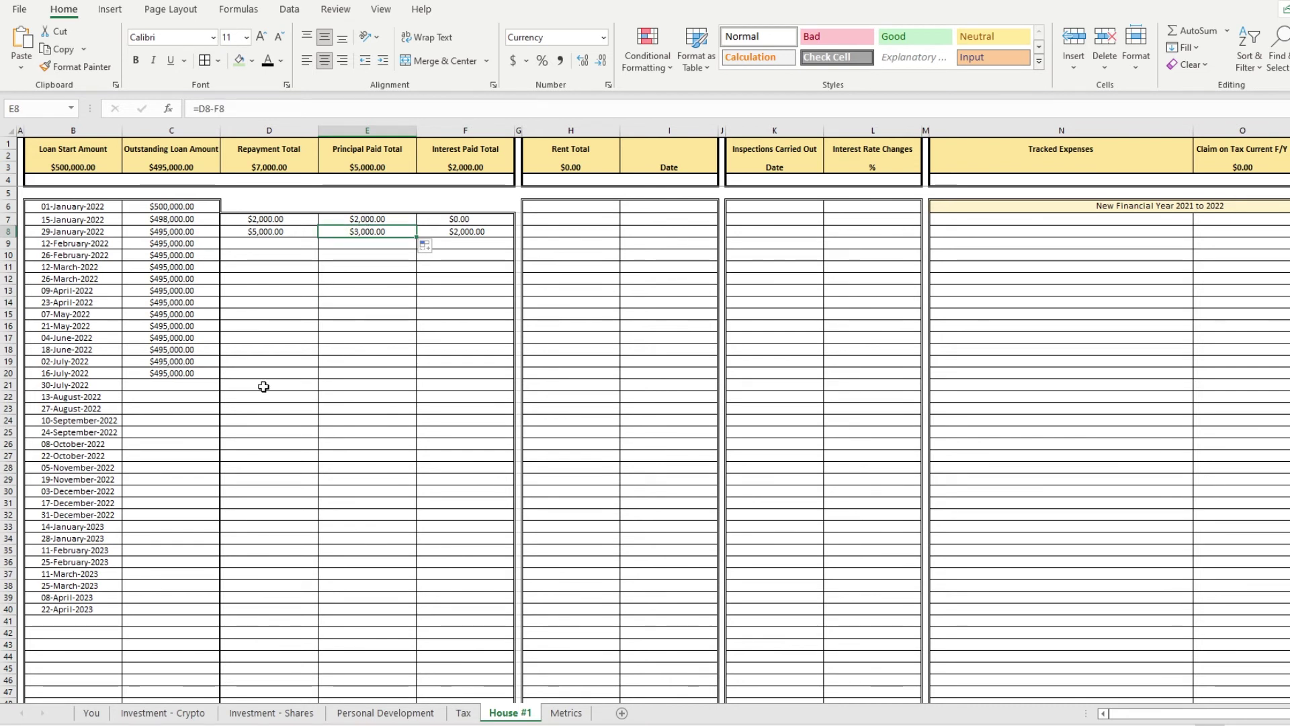
left_click(252, 241)
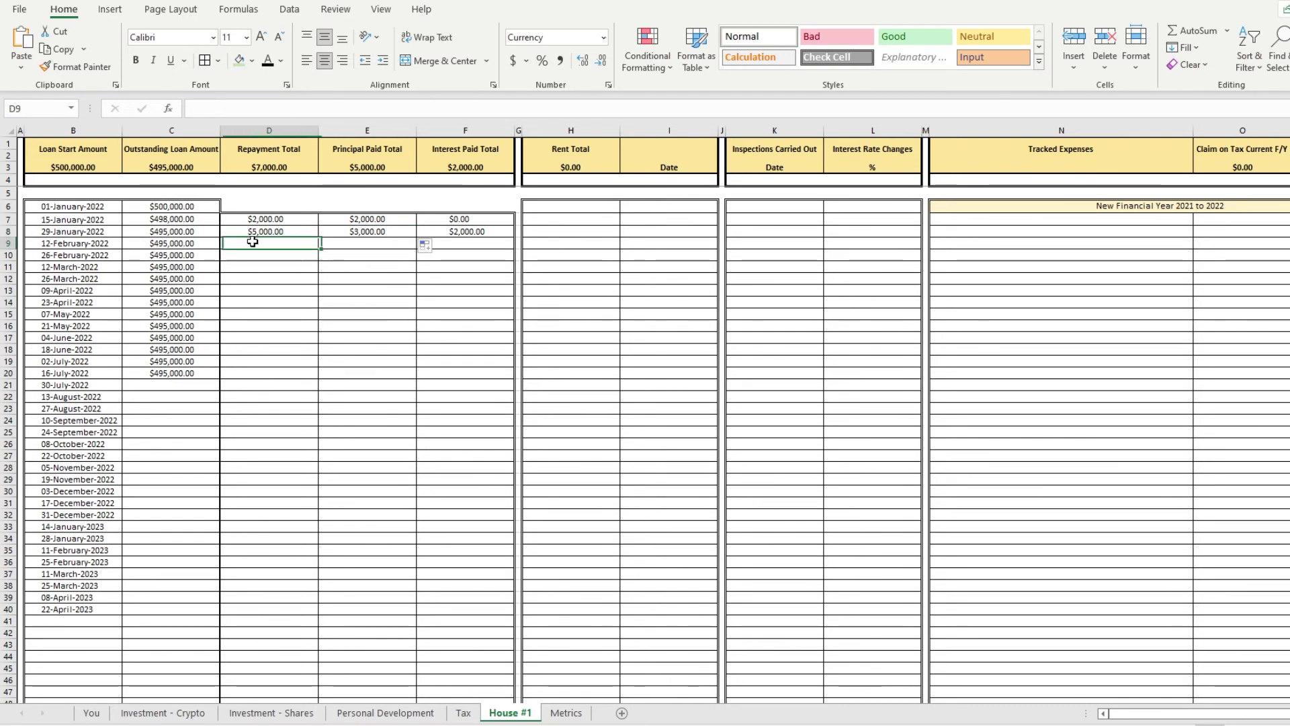
- Enter repayments of 6000, 2000, 2000 and 200 in D9 to D12 for 12 February through 26 March 2022
type("6000")
key("Return")
type("2,000")
key("Return")
type("2000")
key("Return")
type("200")
key("Return")
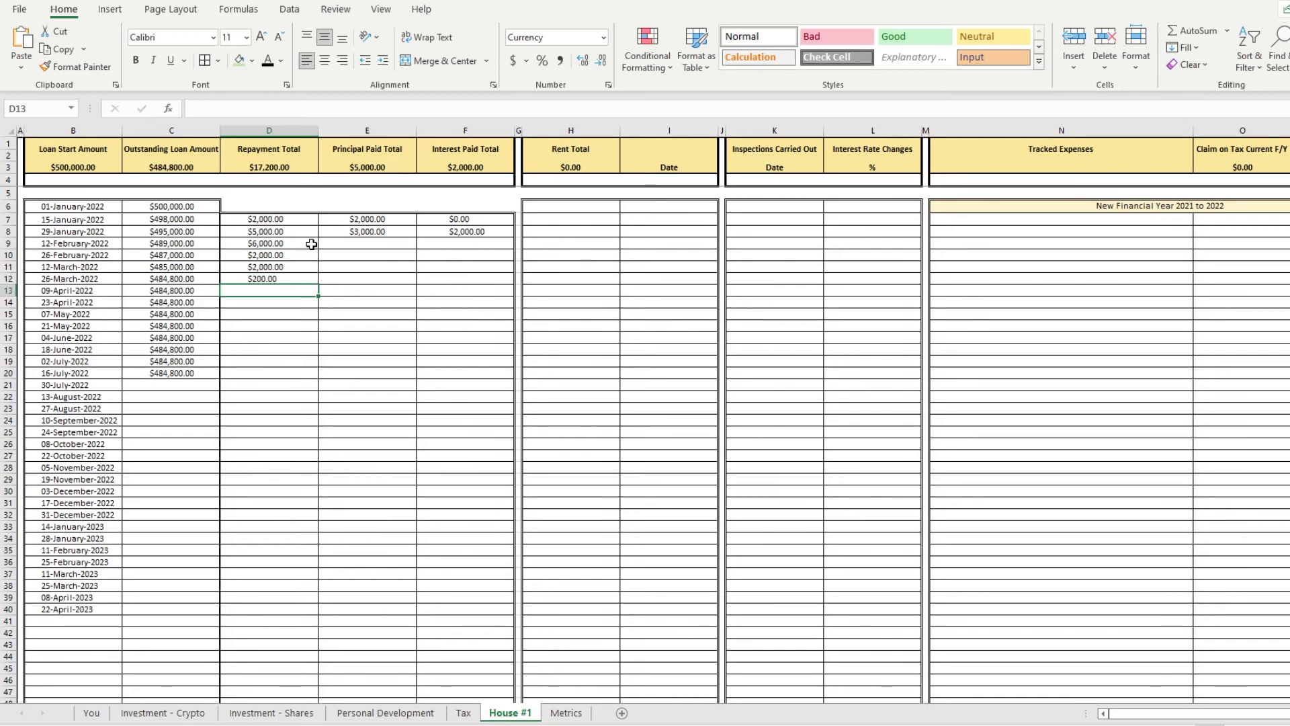
- Copy the principal paid formula from E8 down to E20 and enter interest paid of 500 in F9 and 200 in F10
left_click(368, 232)
left_click_drag(419, 238, 384, 376)
left_click(459, 246)
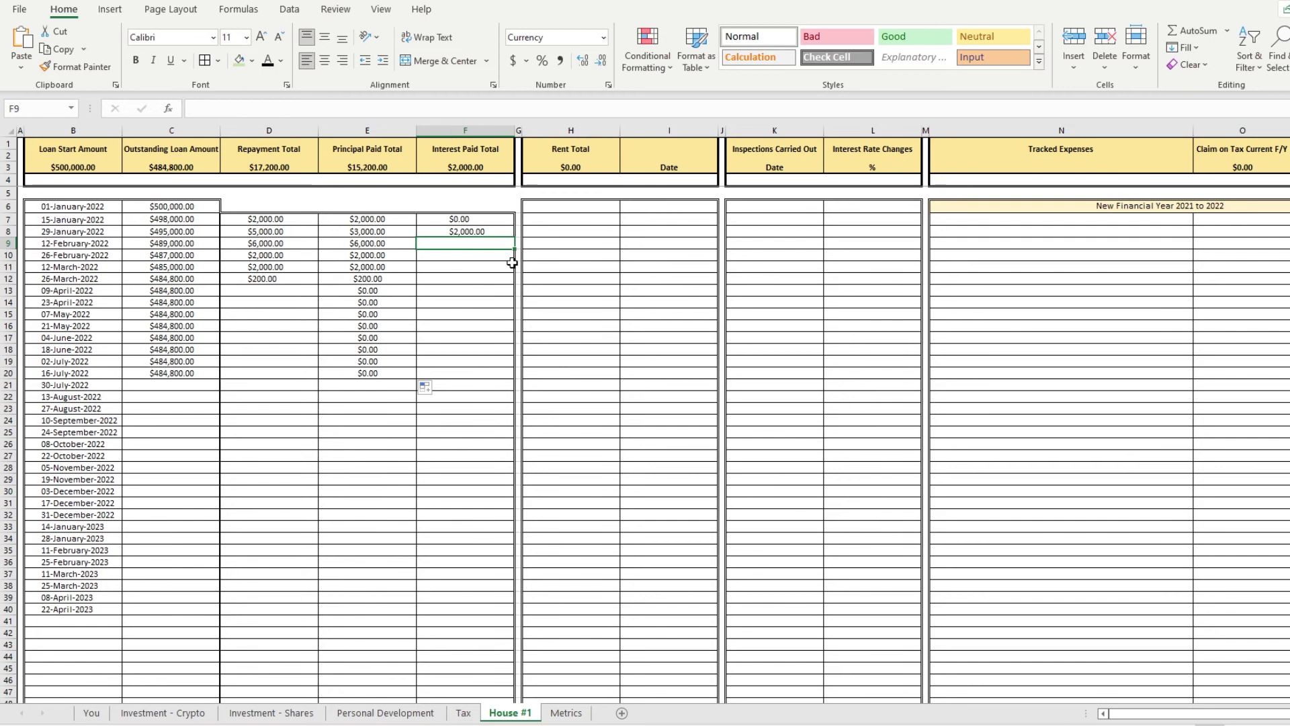
type("500")
key("Return")
type("200")
key("Return")
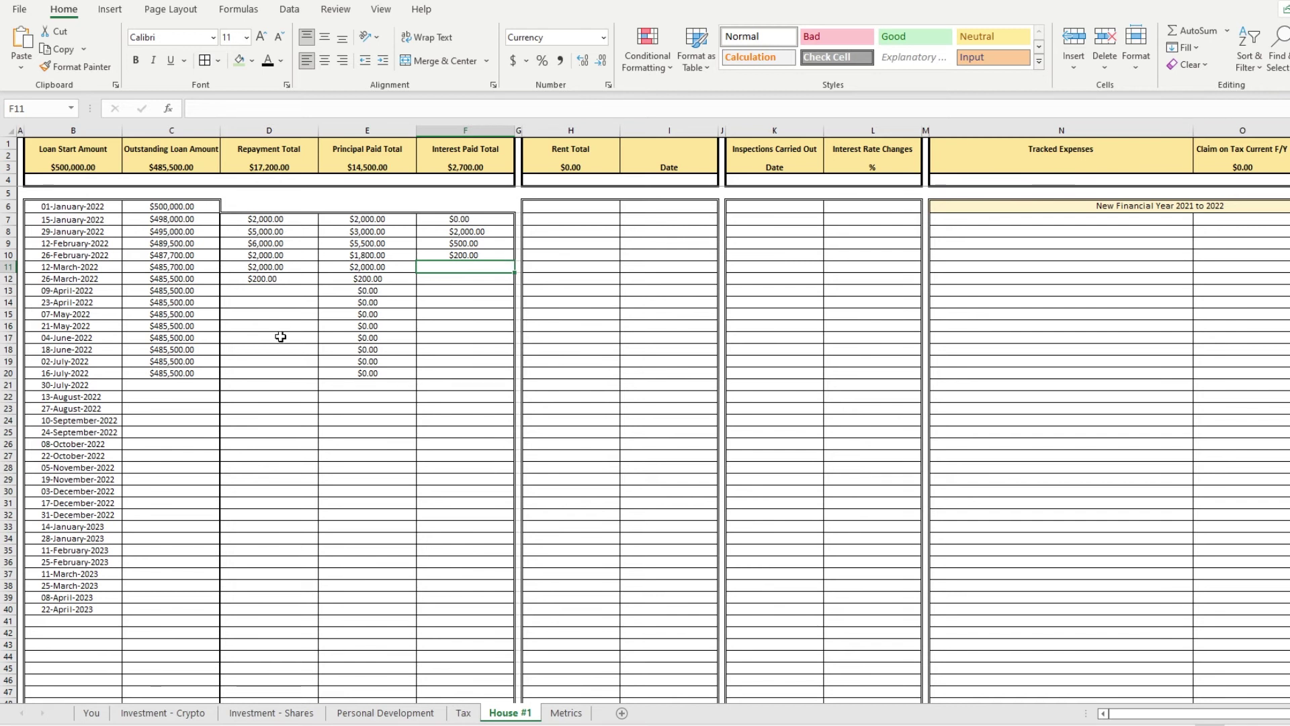
- Clear the surplus loan tracking formulas in columns C to F from row 13 down
left_click_drag(430, 424, 178, 291)
key("Delete")
- Check the outstanding loan amounts and the summary formulas for outstanding loan, repayments, principal paid and interest paid in C3 to F3
left_click_drag(172, 206, 183, 278)
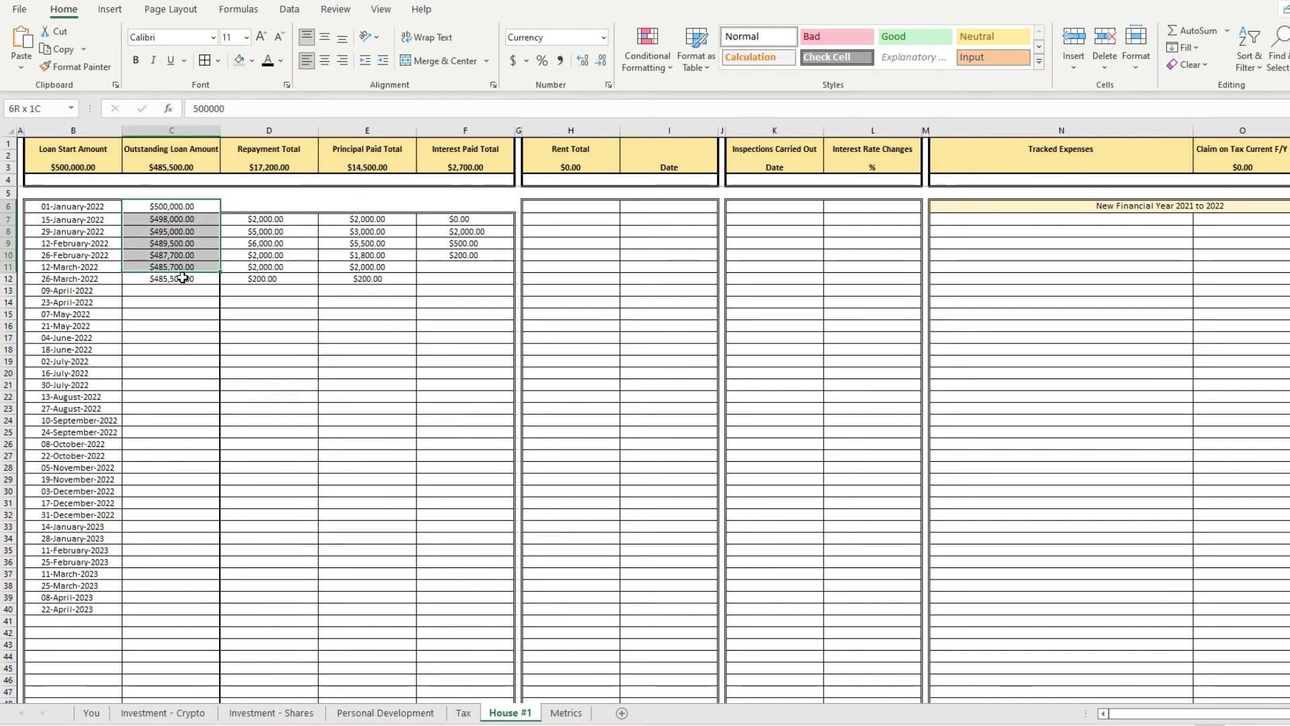
left_click(193, 166)
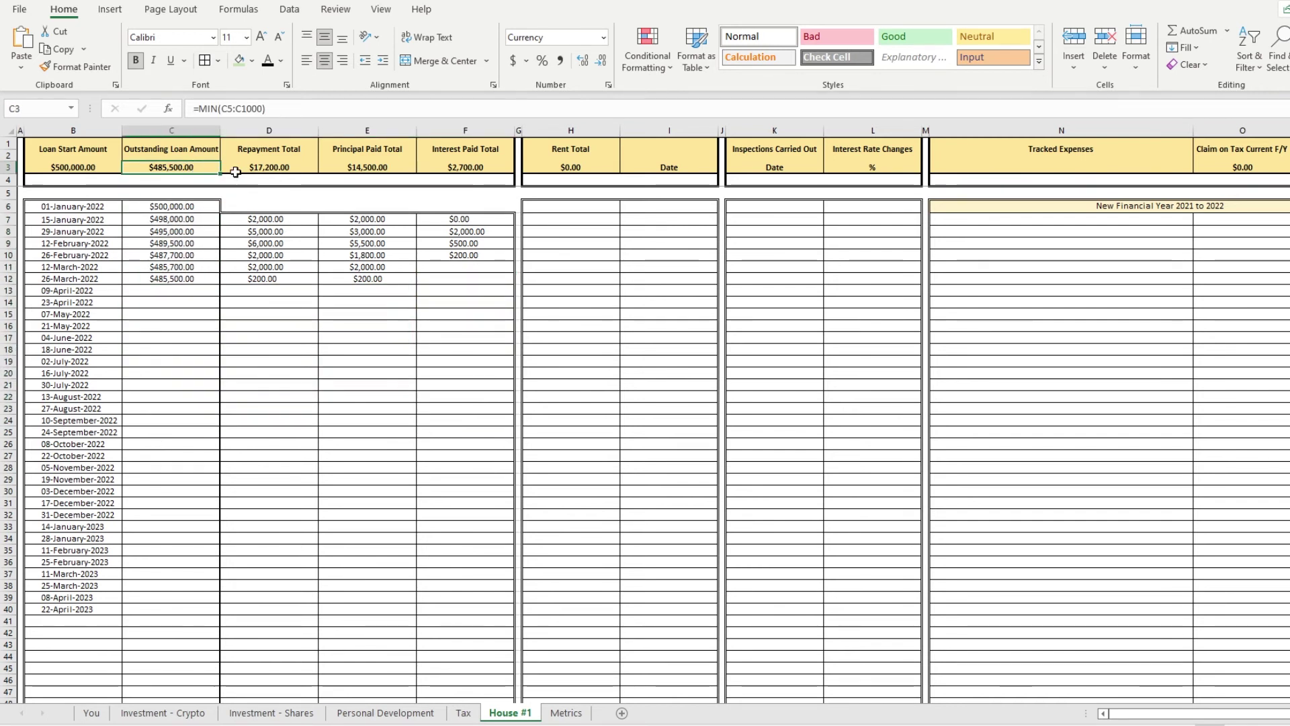
left_click(276, 164)
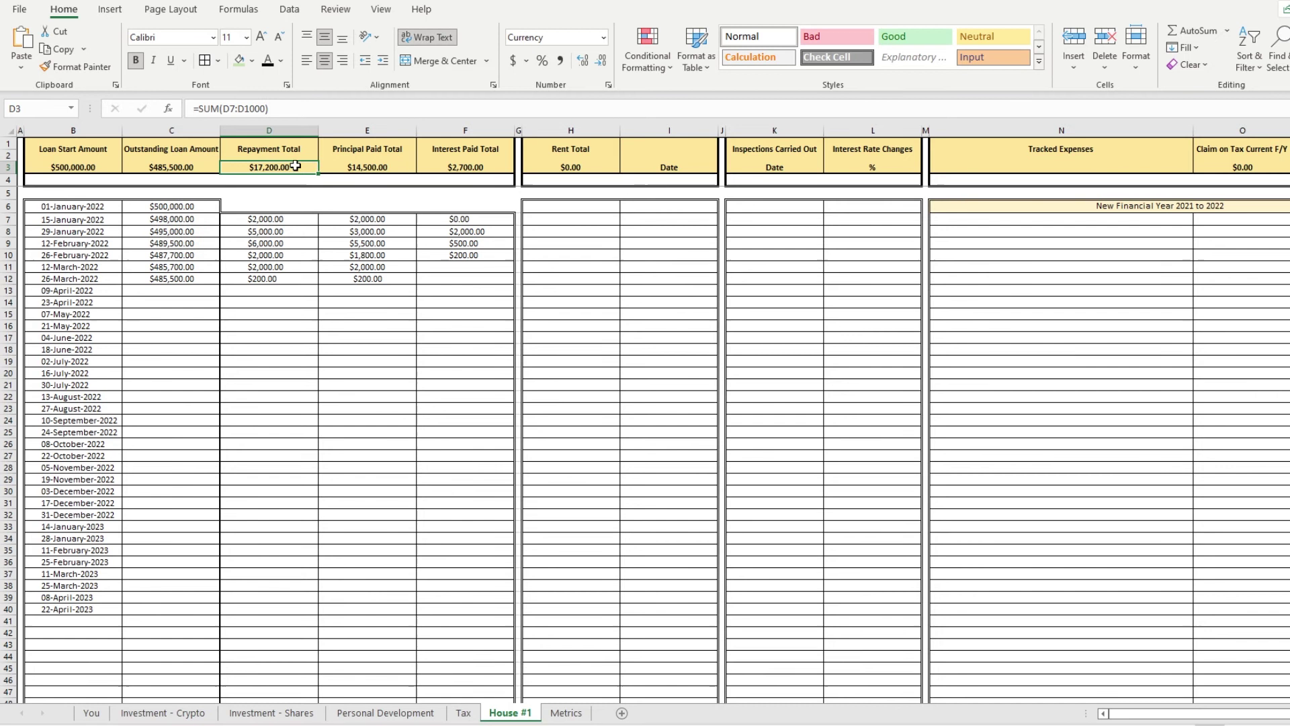
left_click(369, 166)
left_click(468, 164)
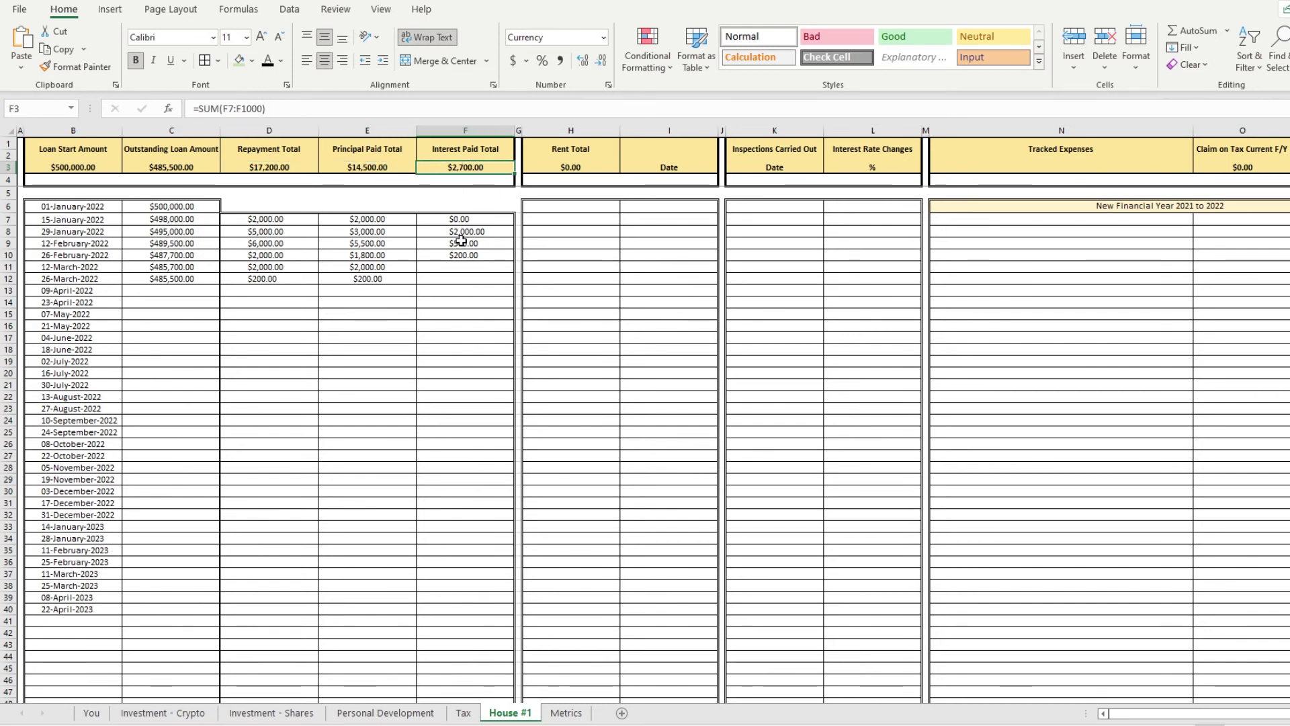
left_click(477, 109)
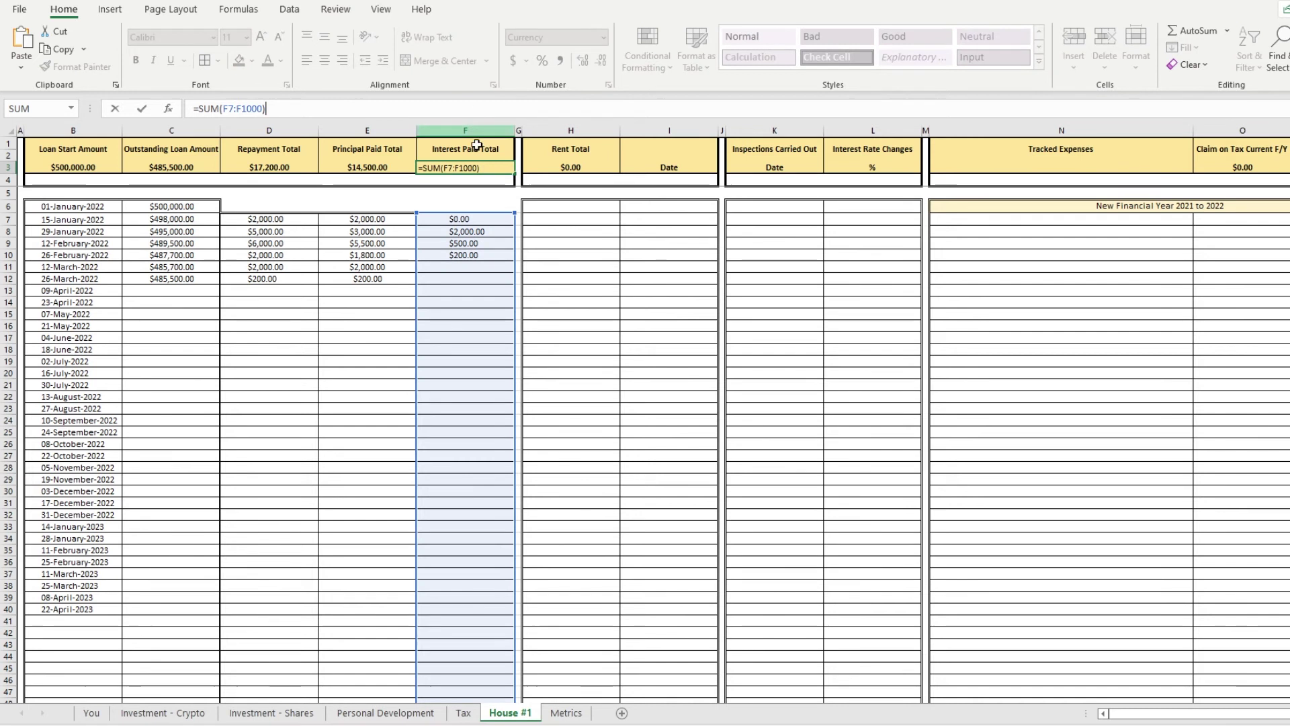
left_click(384, 165)
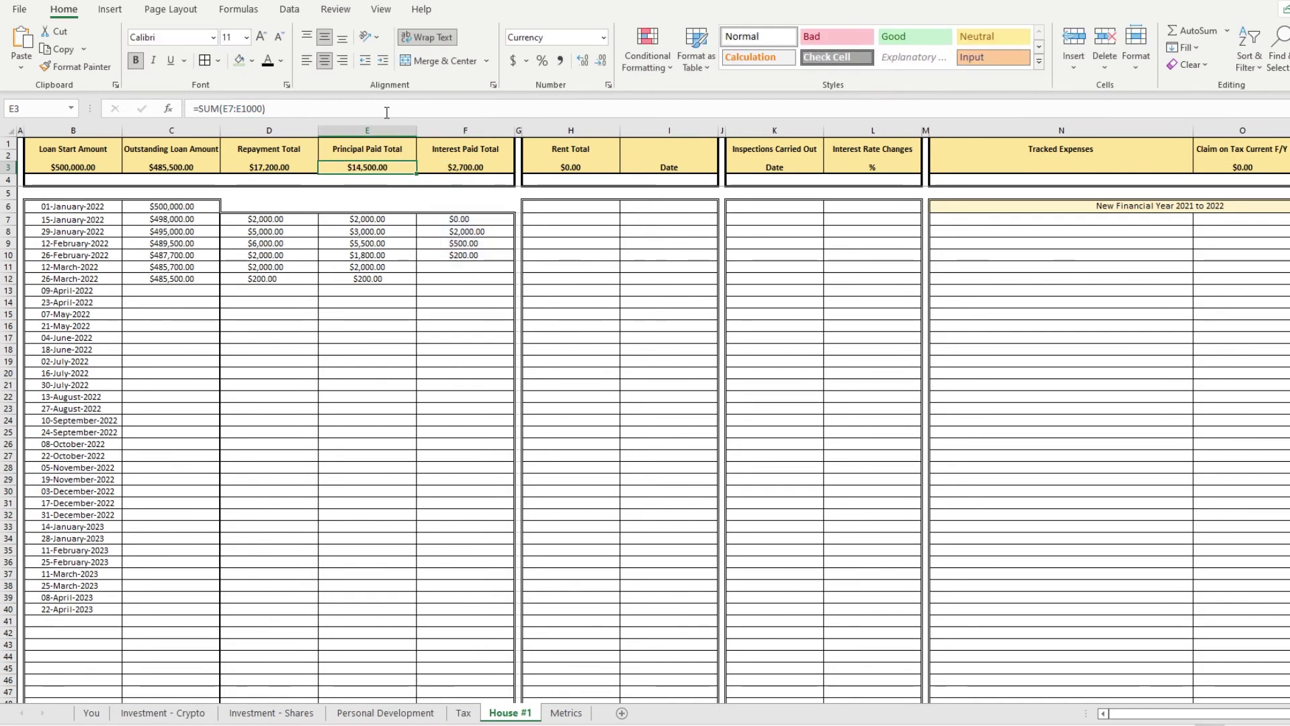
left_click(386, 111)
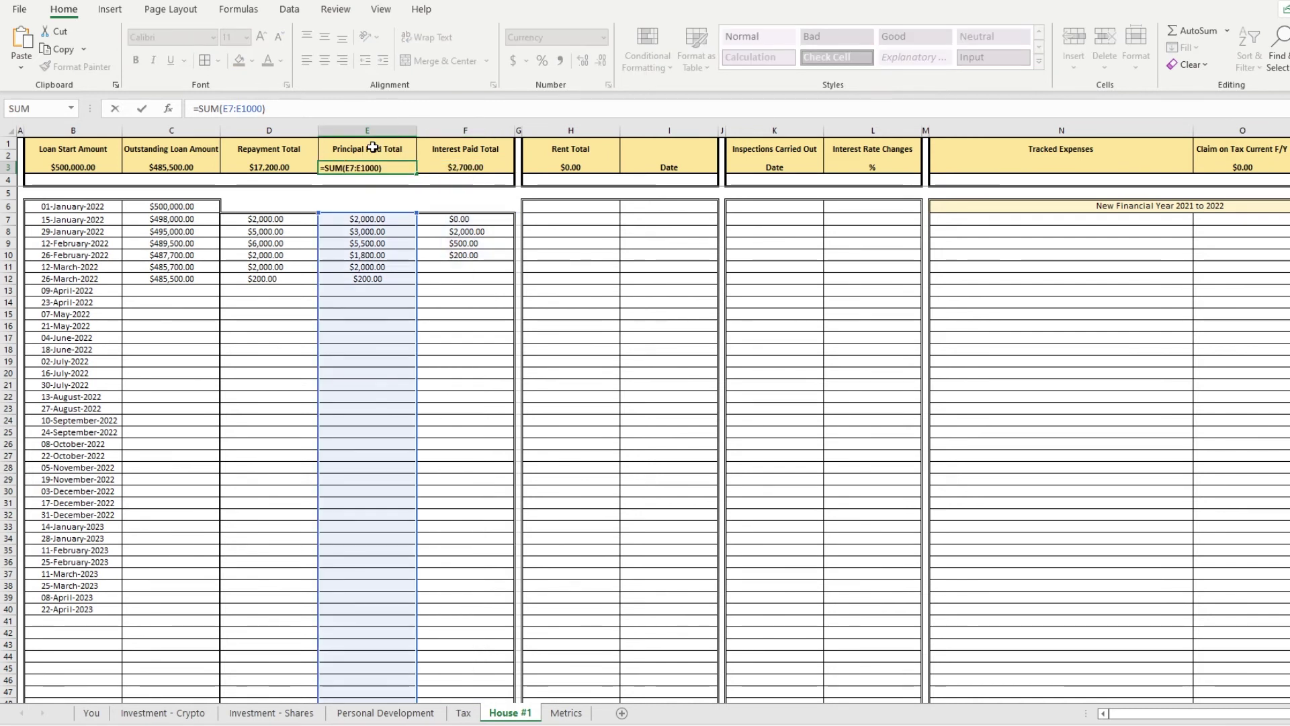
- Enter rent amounts of 800, 8000, 8000 and 800 in H6 to H9 of the Rent Total column
left_click_drag(583, 130, 625, 202)
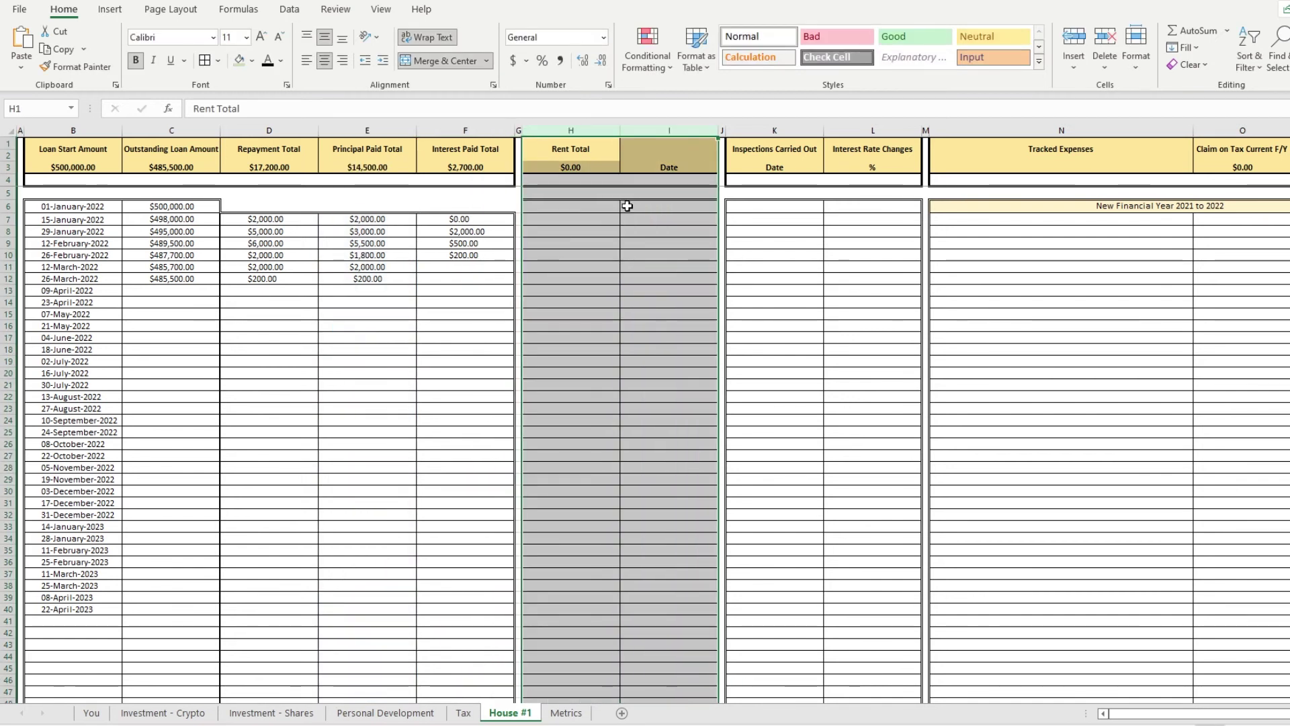
left_click(591, 218)
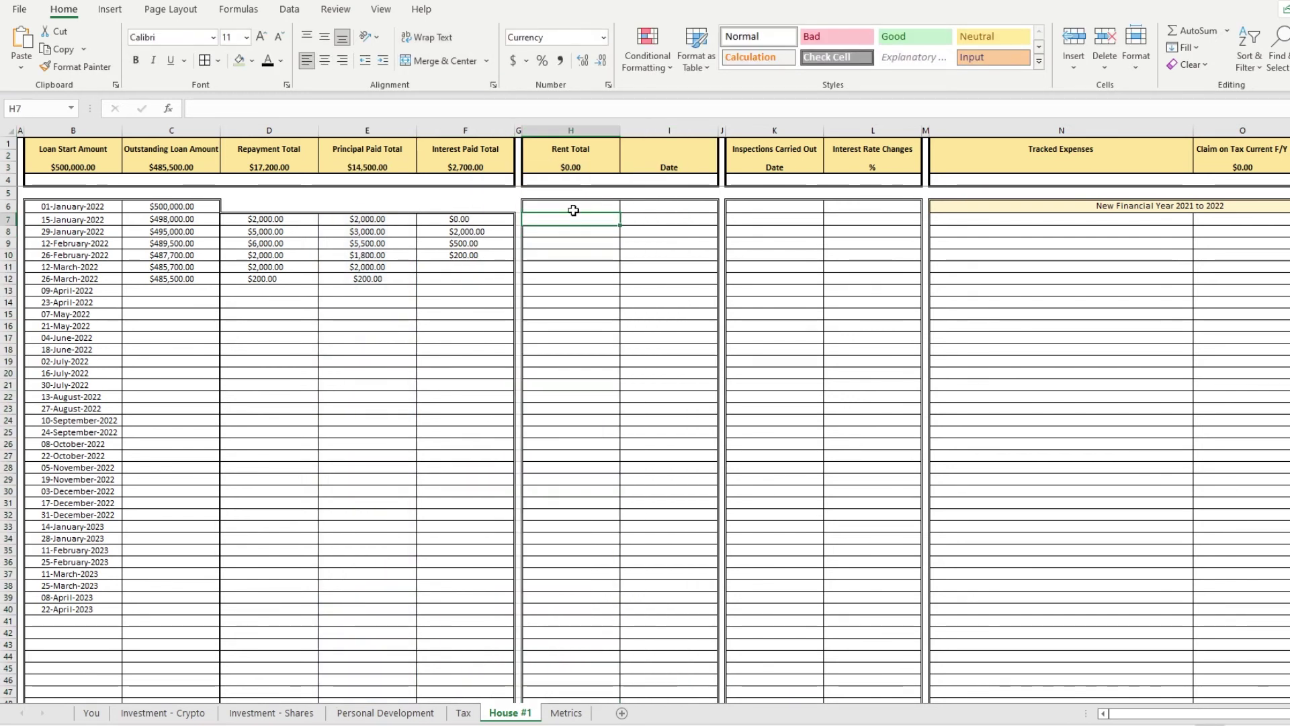
left_click(573, 211)
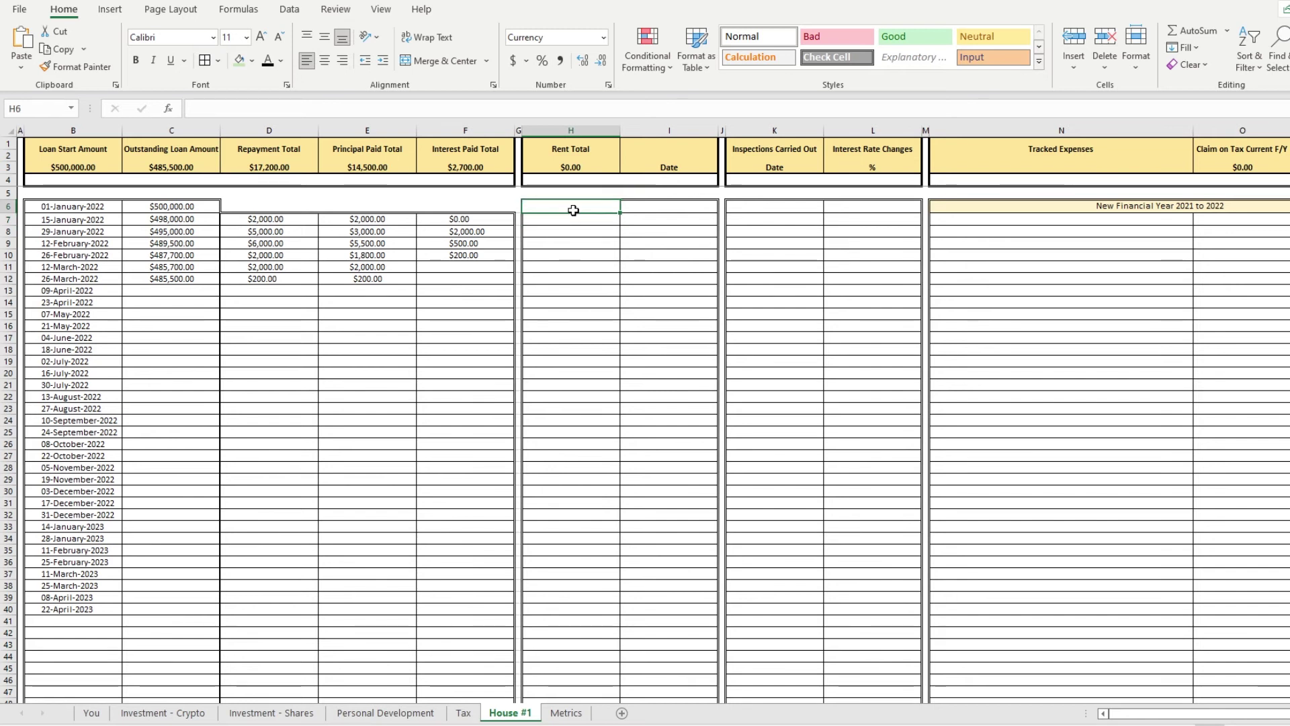
type("800")
key("Return")
type("8000")
key("Return")
type("8000")
key("Return")
type("800")
key("Return")
- Correct the rent amounts in H7 and H8 to 800 each
left_click(575, 222)
type("800")
key("Return")
type("800")
key("Return")
- Examine the Rent Total header, the rent date column beside it and the total formula in H3
left_click(562, 161)
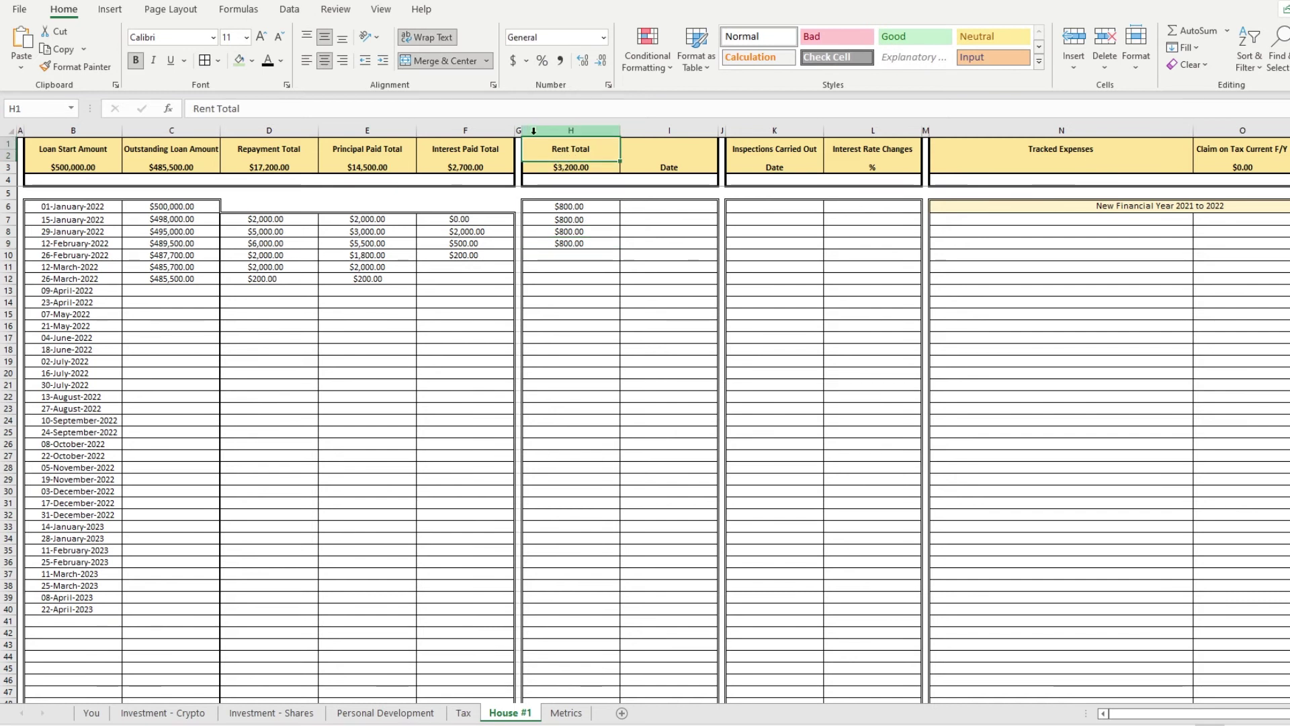
left_click(660, 211)
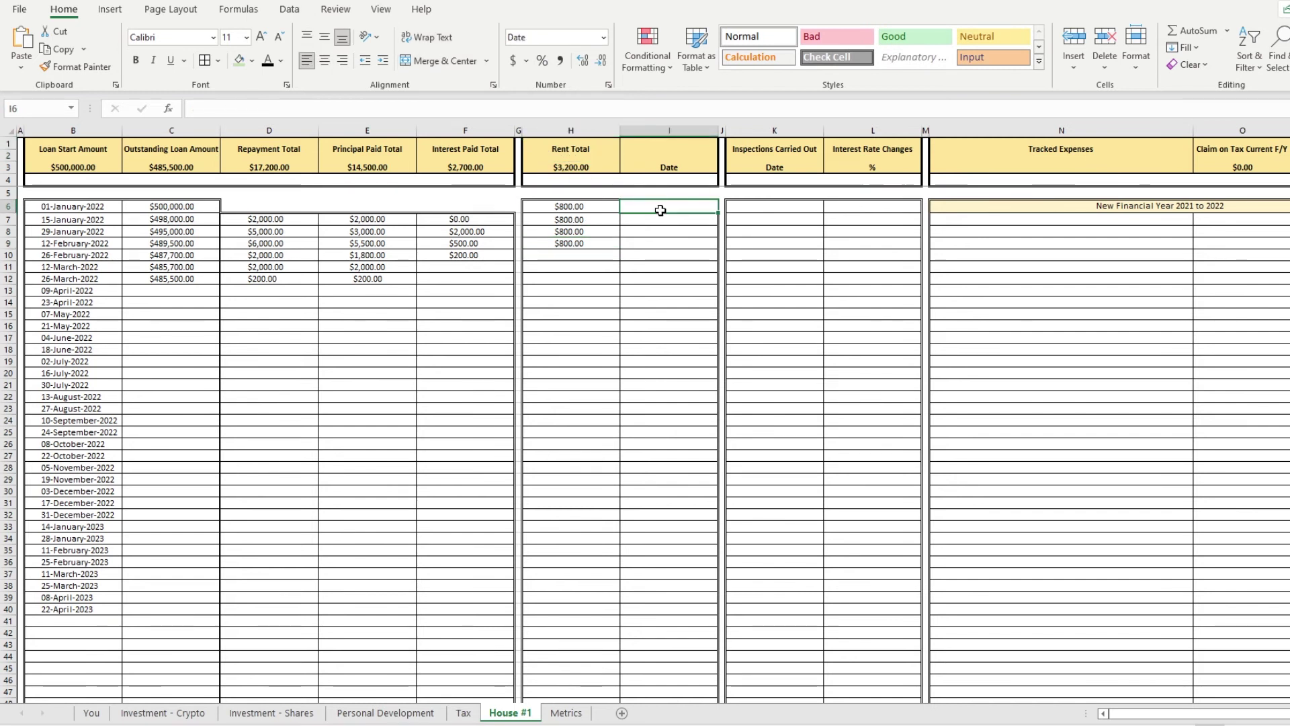
left_click(10, 207)
left_click(10, 219)
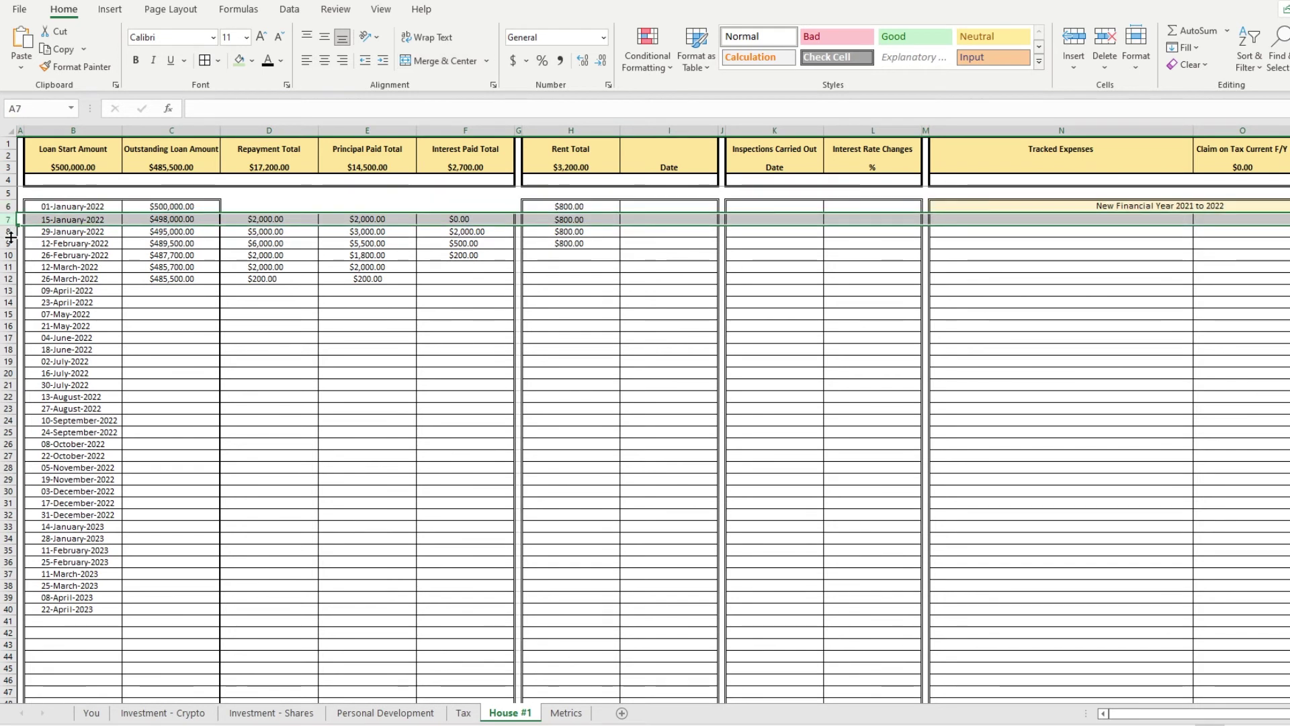
left_click(10, 232)
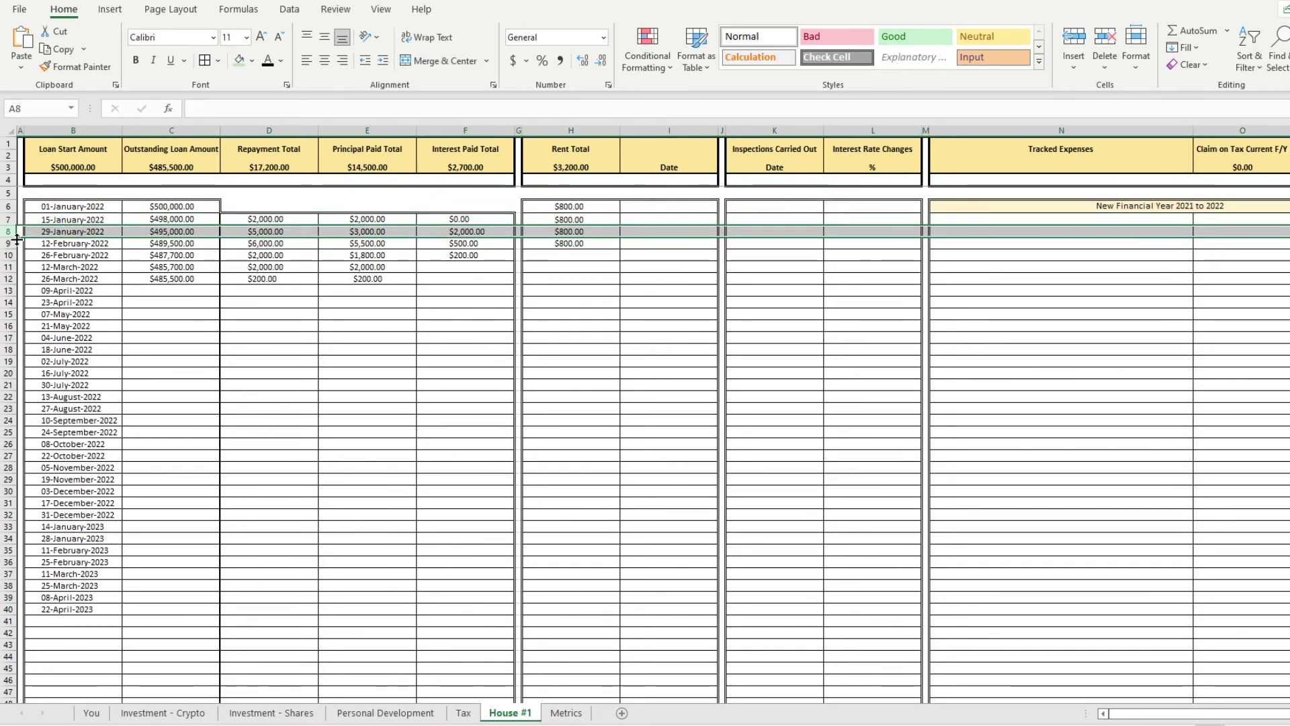
left_click_drag(671, 207, 695, 384)
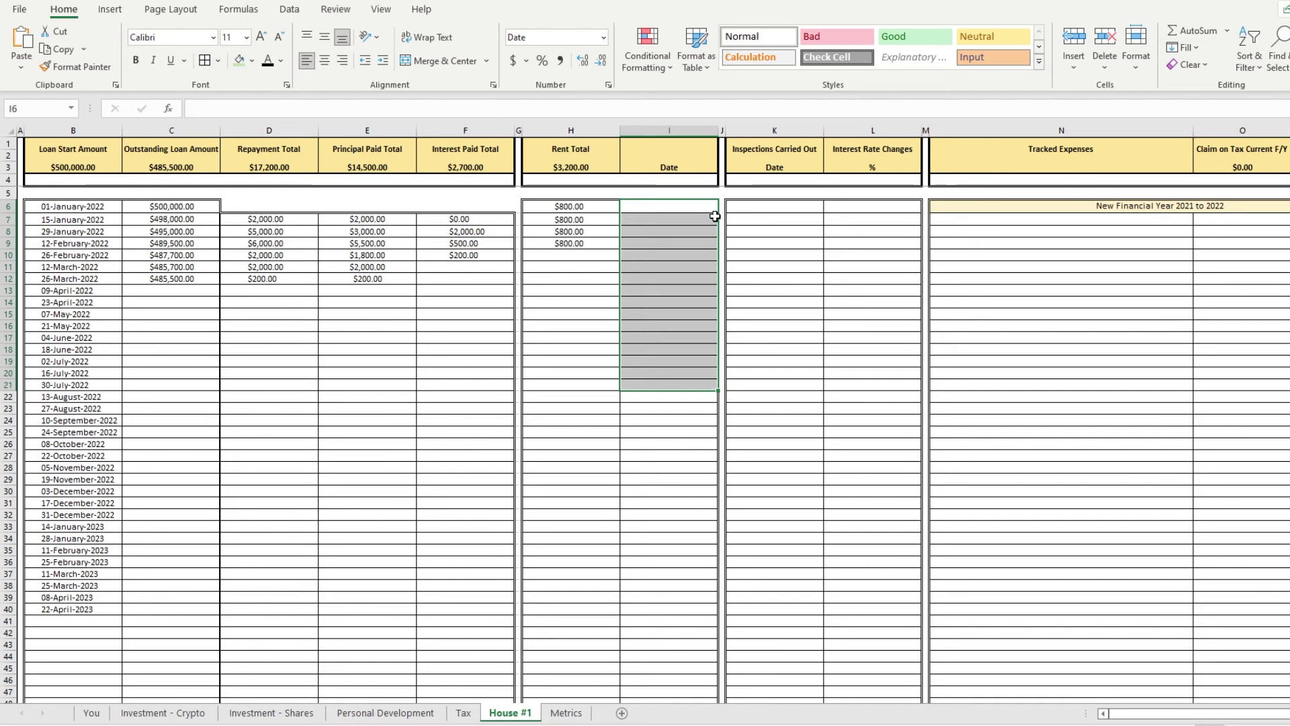
left_click(578, 157)
left_click(583, 166)
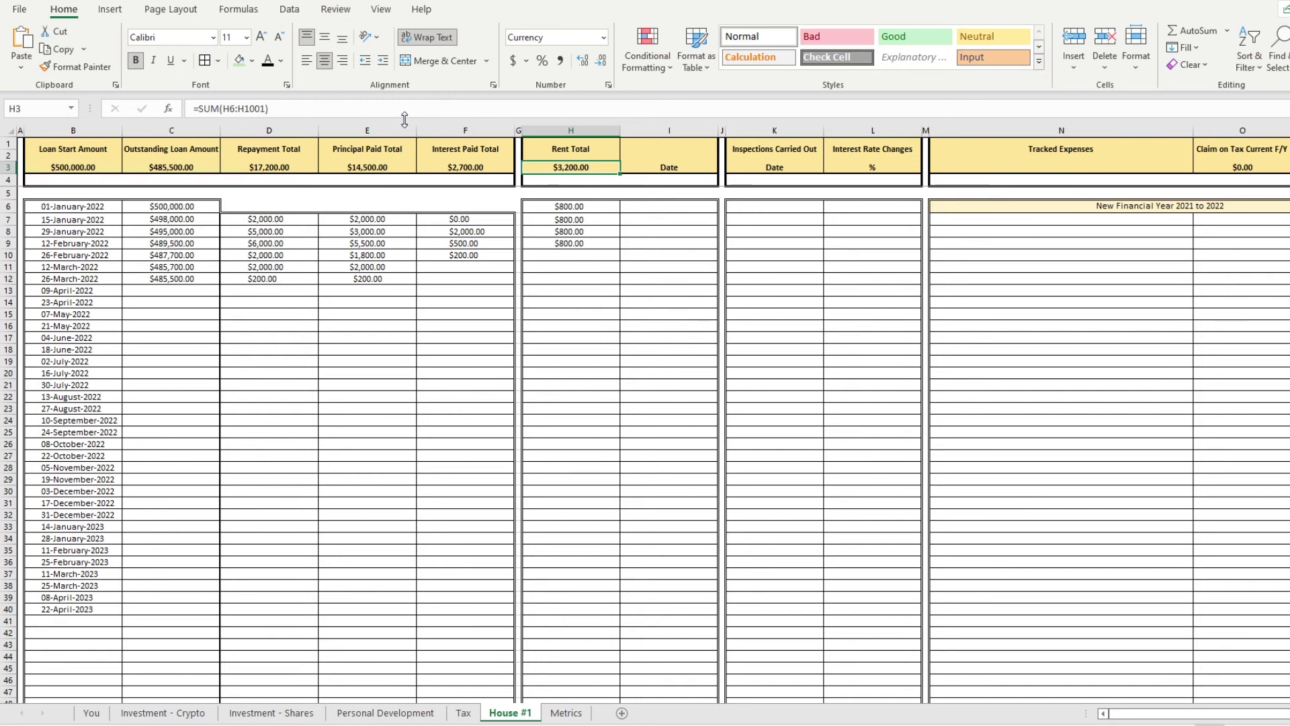
- Highlight the 2 July 2022 loan row, B19 to F19, with a light green fill
left_click_drag(39, 364, 460, 357)
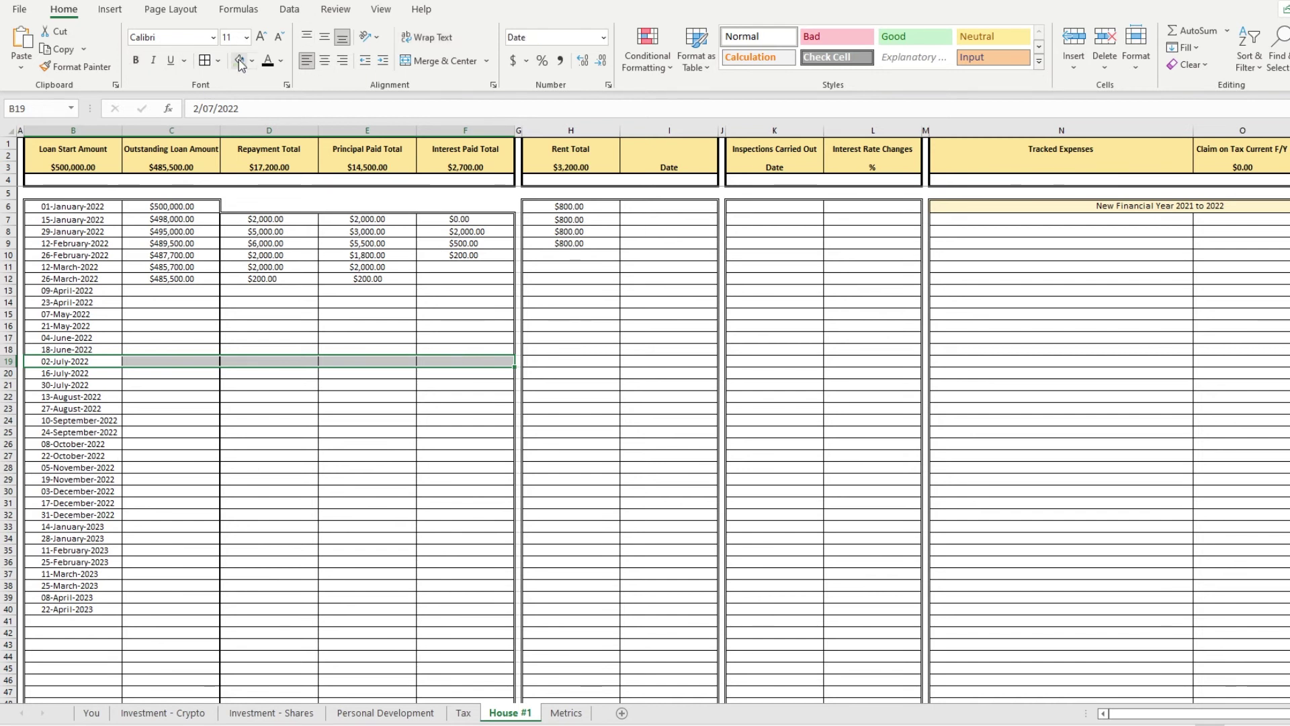
left_click(241, 62)
left_click(133, 371)
left_click_drag(62, 362, 464, 361)
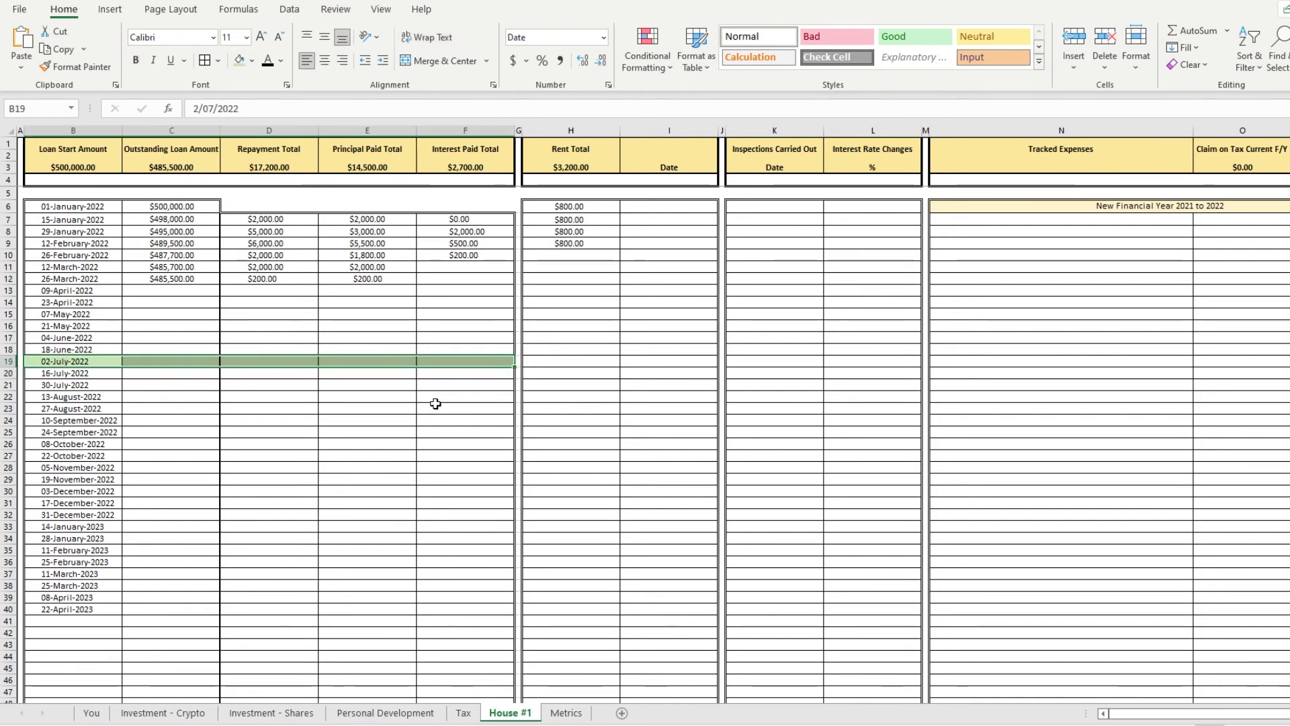
- Add a comment to the 2 July 2022 date in B19 and delete it again
left_click(333, 11)
left_click(327, 44)
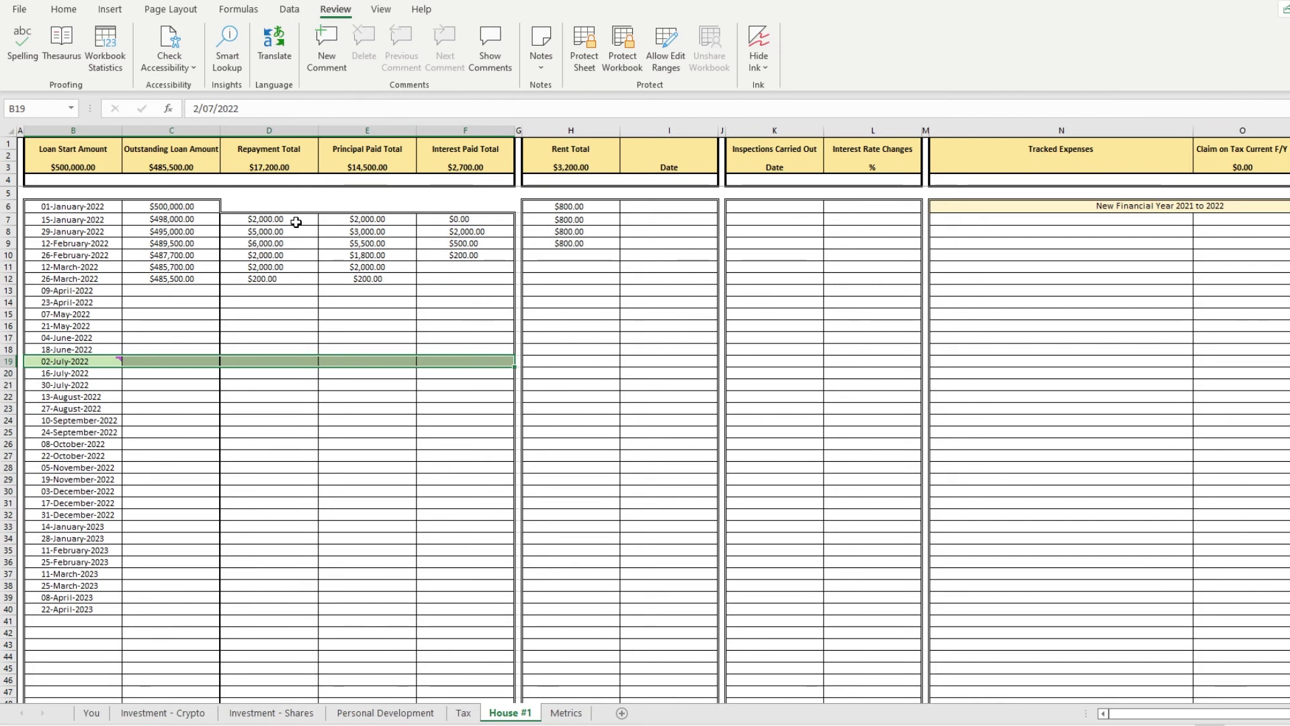
left_click(251, 501)
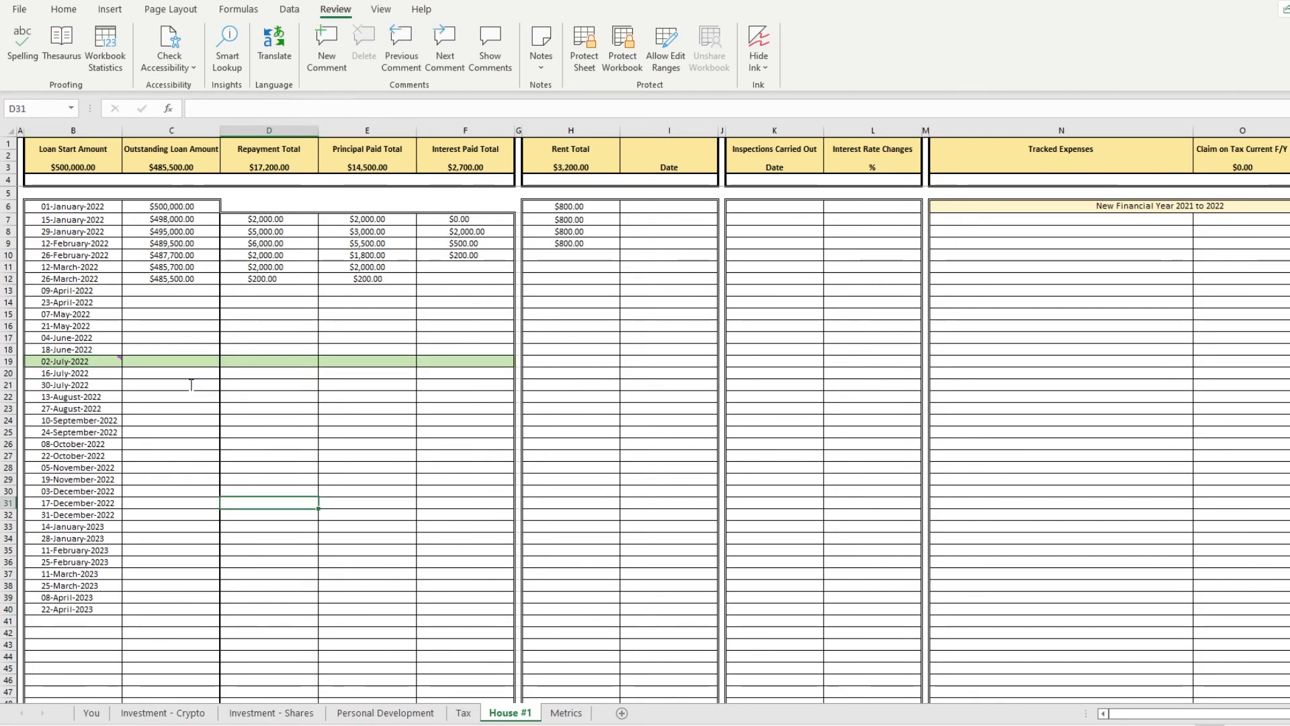
left_click(310, 384)
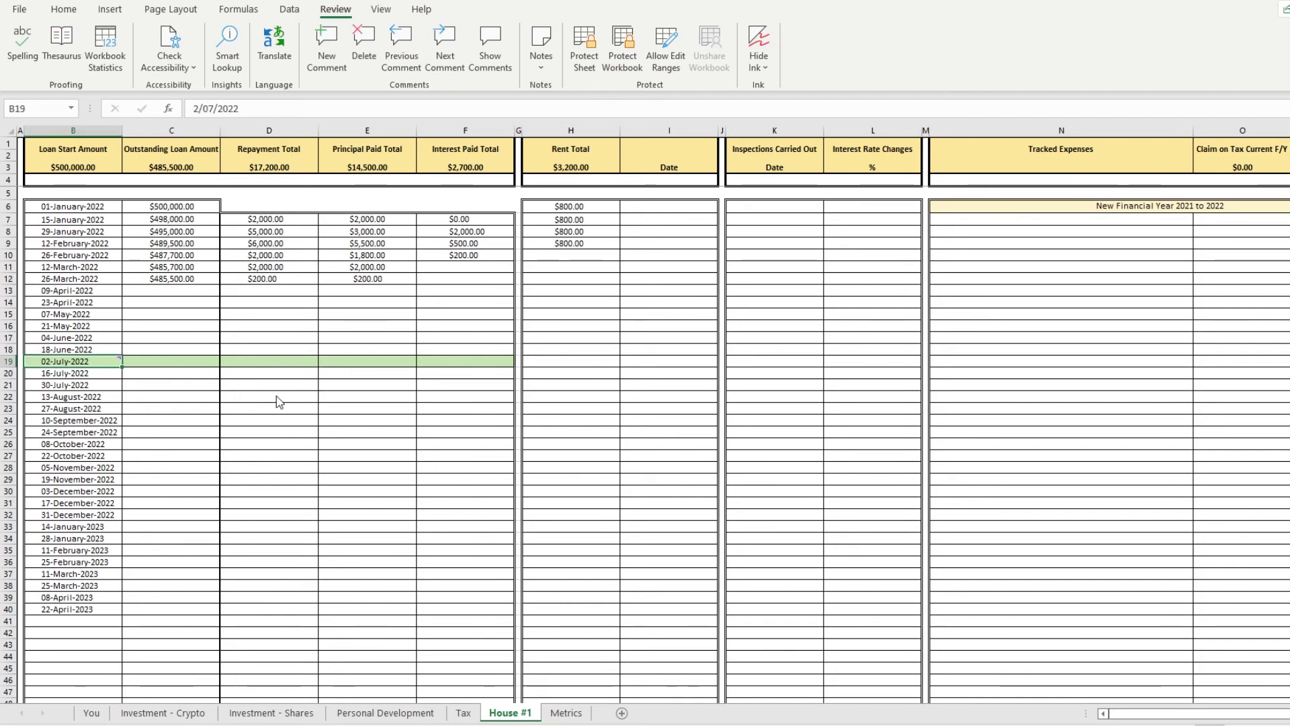
left_click(373, 408)
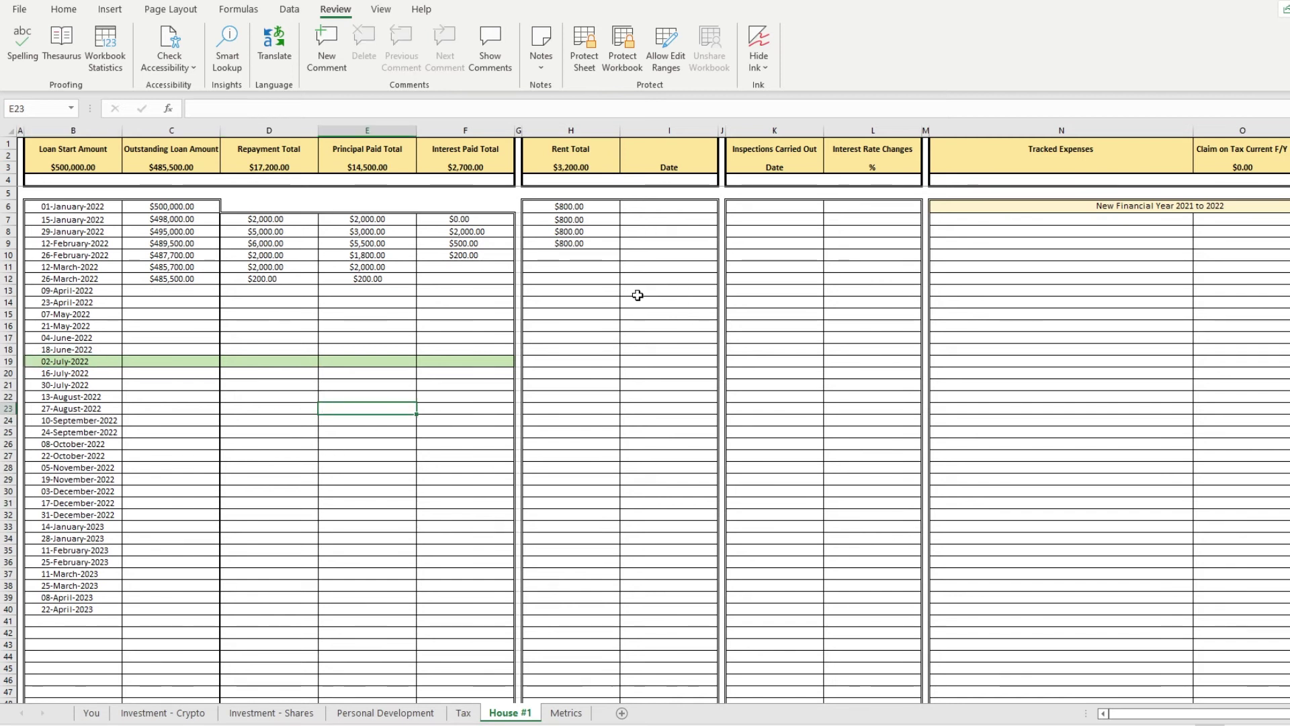
- Review the loan and rent sections, the Outstanding Loan Amount column and the Inspections Carried Out column
mouse_move(30, 142)
left_mouse_down()
mouse_move(455, 277)
mouse_move(631, 303)
left_mouse_up()
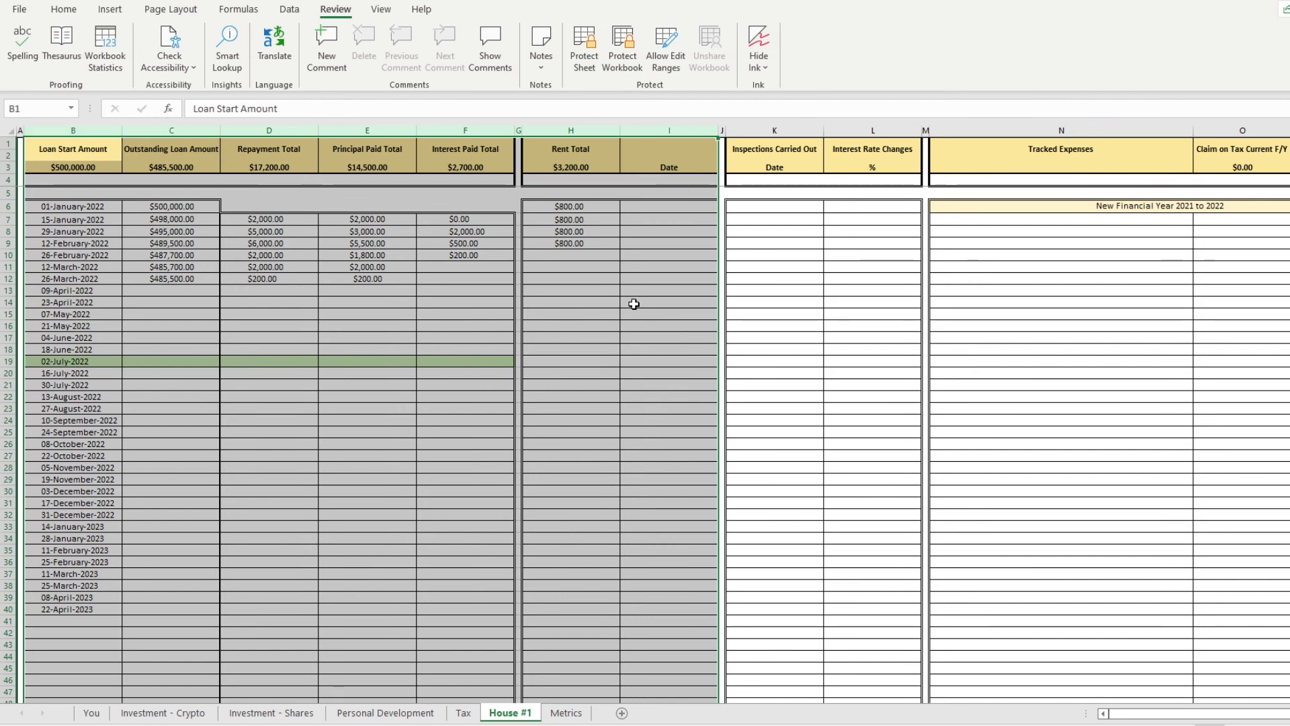
left_click(597, 184)
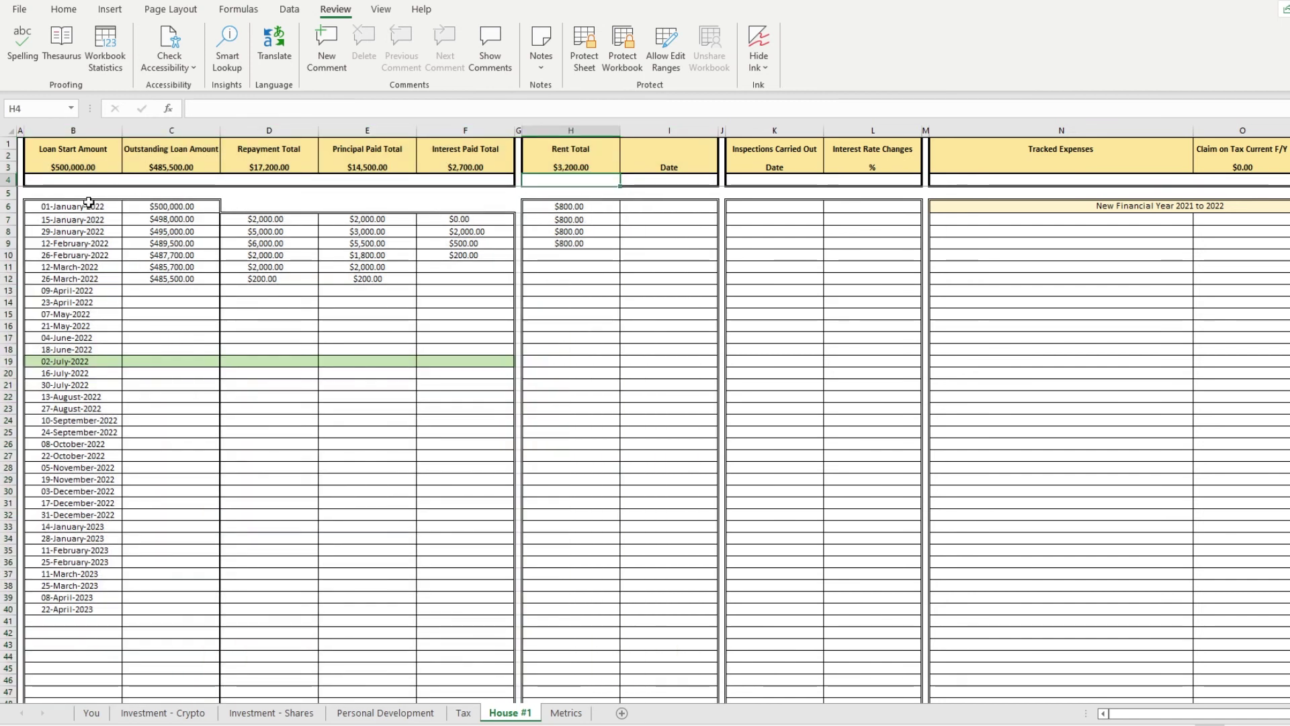
left_click_drag(155, 206, 173, 612)
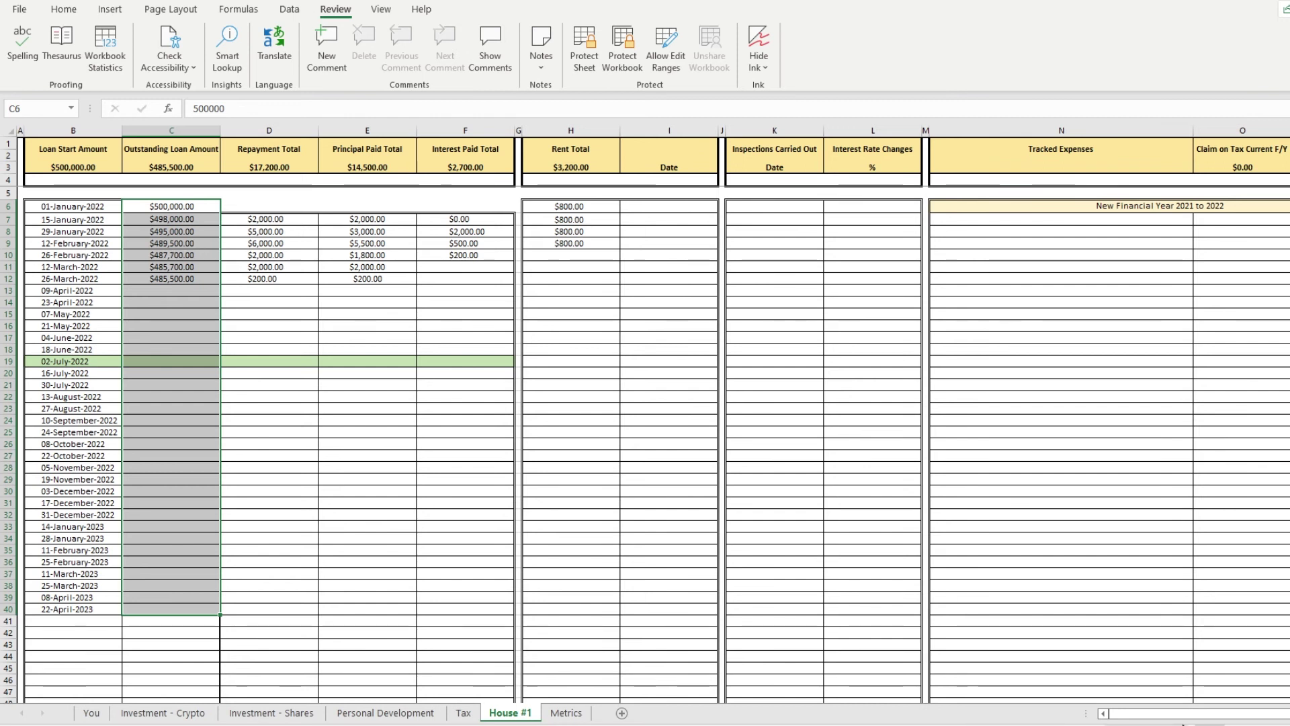
left_click_drag(1157, 720, 1175, 721)
left_click_drag(770, 206, 772, 528)
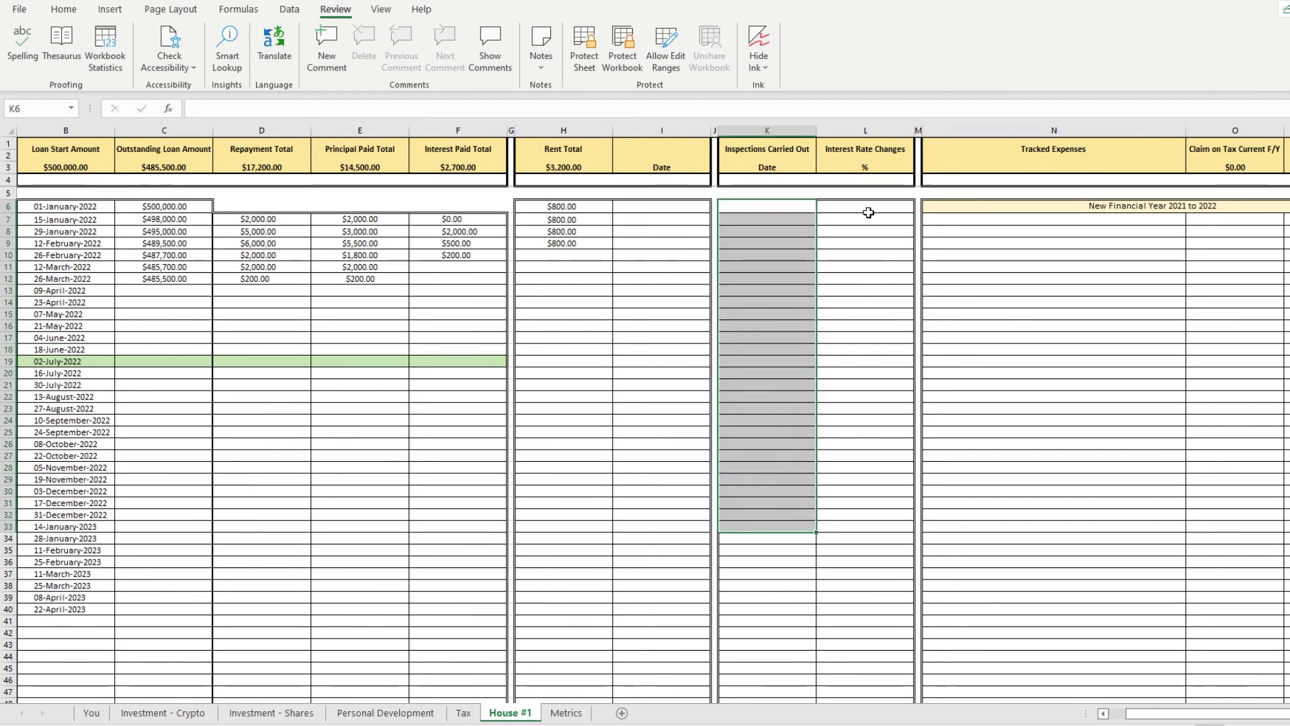
mouse_move(867, 209)
left_mouse_down()
mouse_move(867, 320)
mouse_move(878, 276)
mouse_move(868, 207)
left_mouse_up()
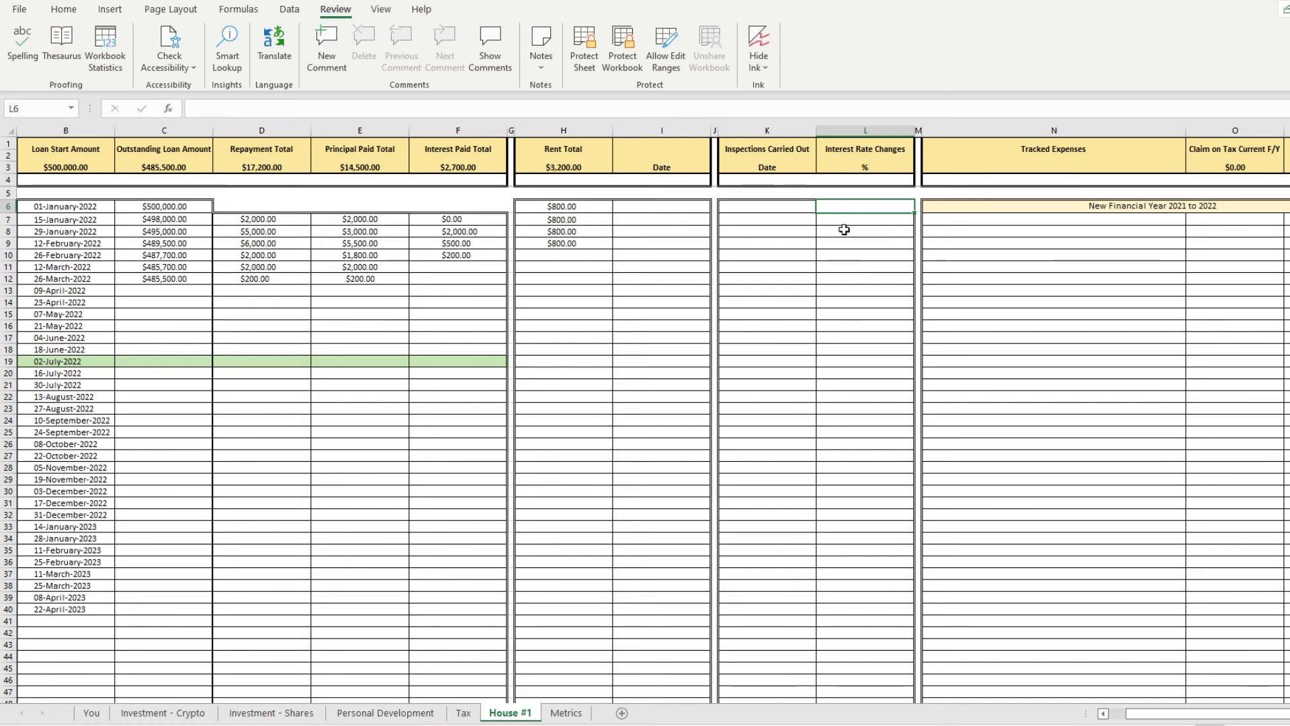
type("18/3/2008")
key("Return")
- Record the first interest rate change with the date 1/1/2022 in L6 and a rate of 3% in L7
left_click(876, 204)
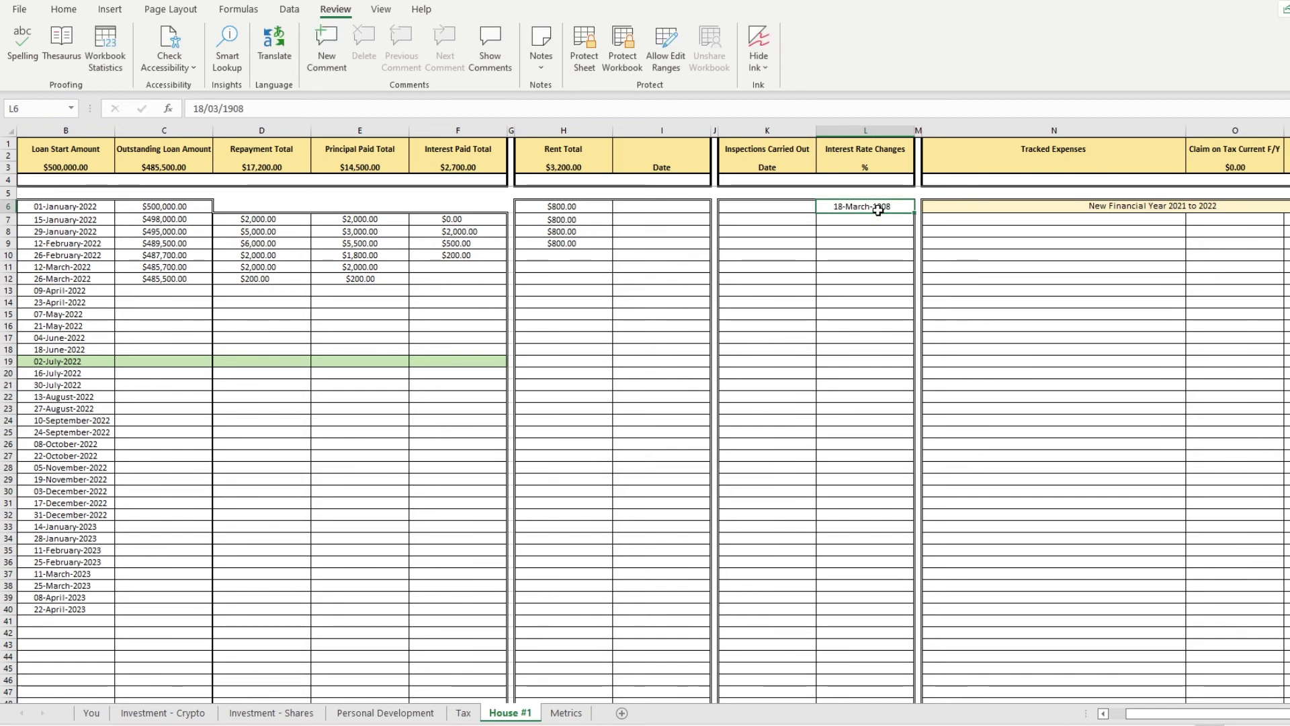
type("1/")
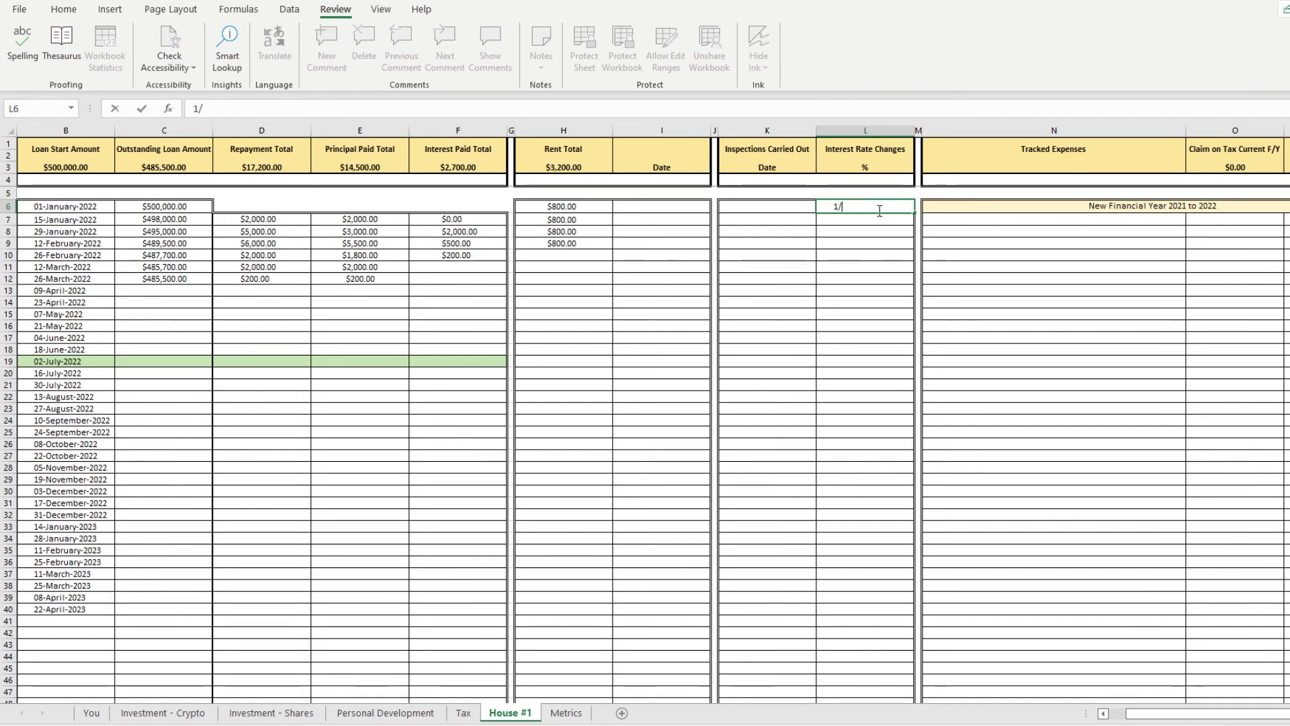
type("1/2022")
key("Return")
type("3")
key("Return")
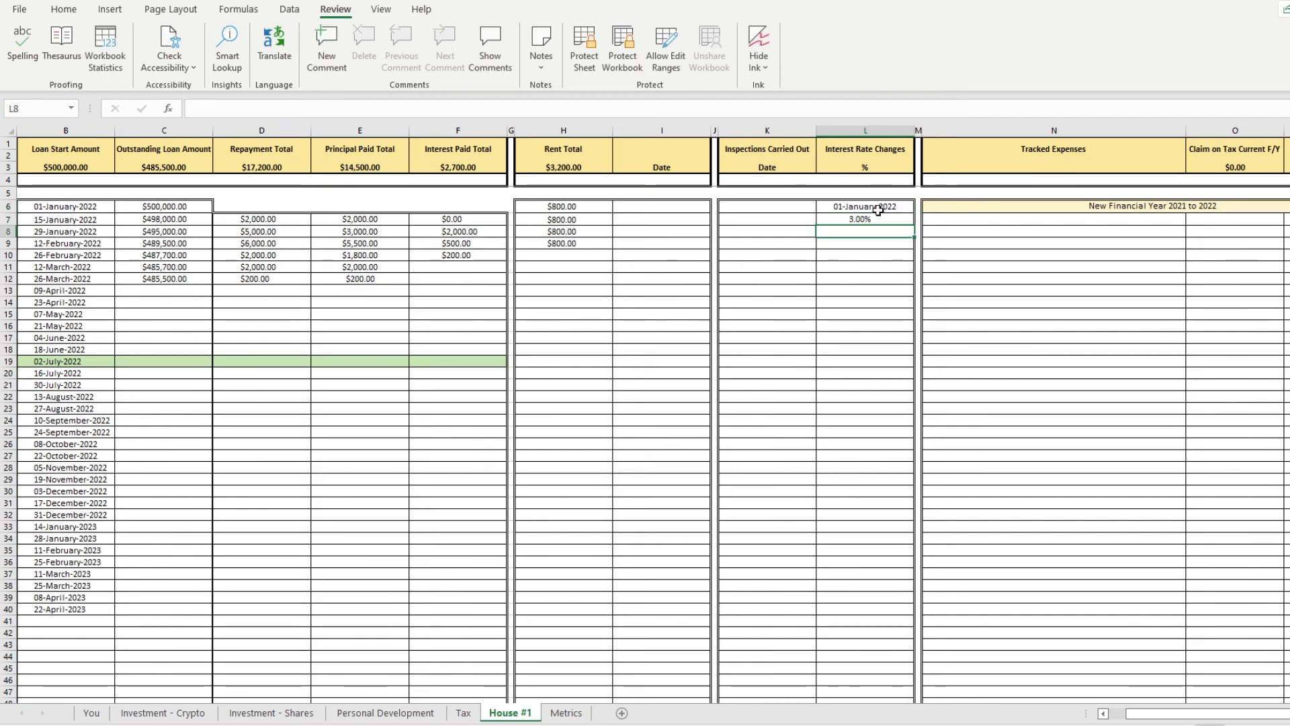
- Record a second interest rate change with the date 2/1/22 in L8 and a rate of 9% in L9
left_click(860, 219)
left_click(866, 209)
left_click(871, 233)
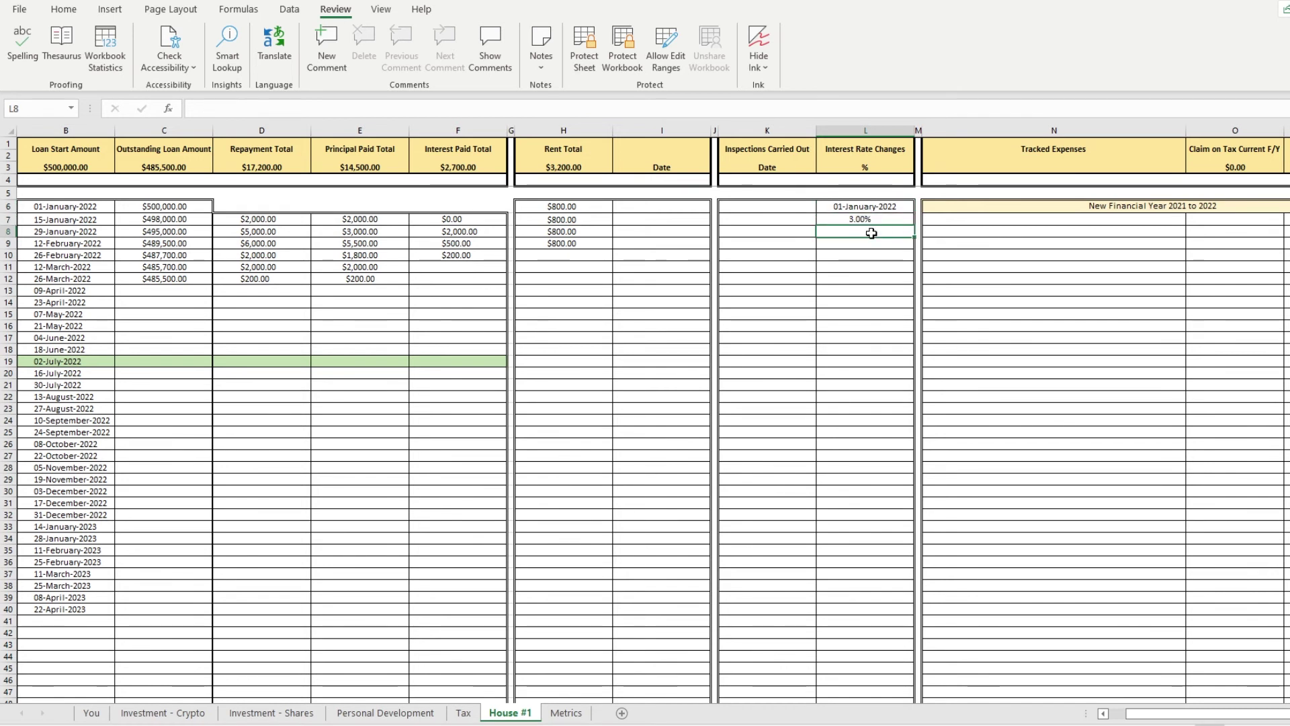
type("2/1/22")
key("Return")
type("9")
key("Return")
left_click_drag(883, 207, 844, 335)
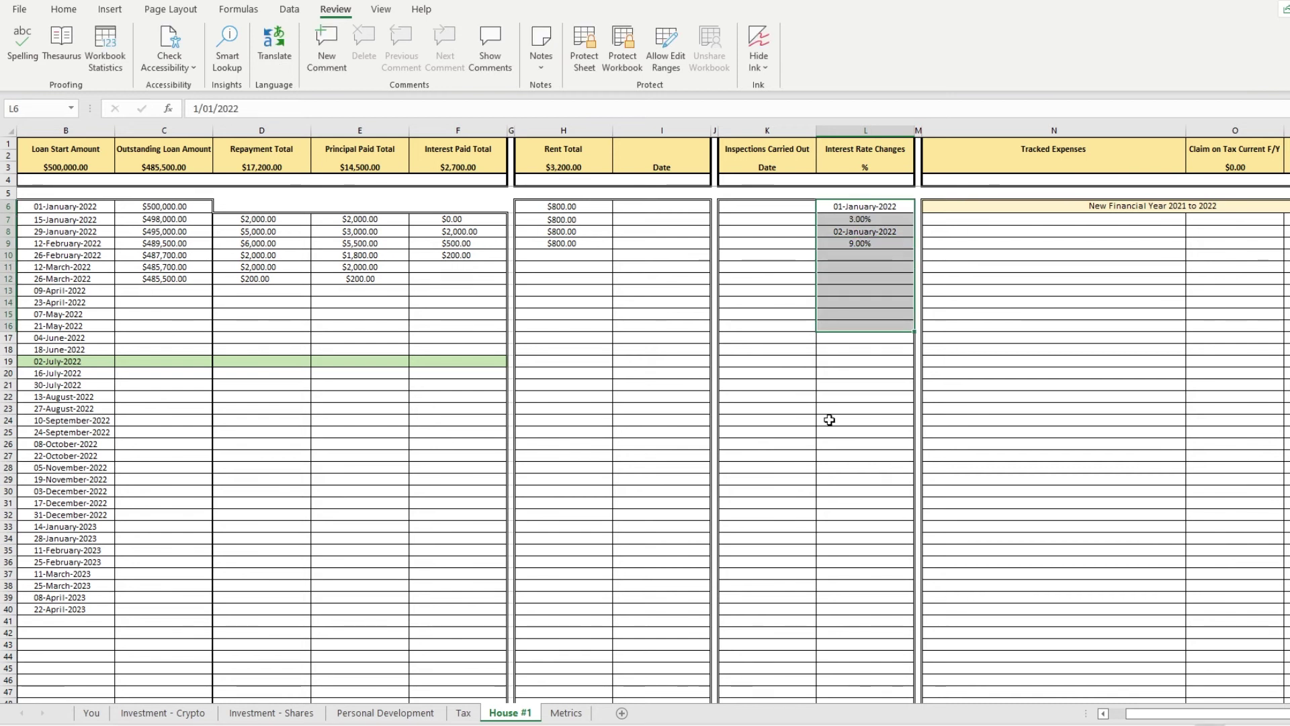
- Enter "Tools for plumber" as the first tracked expense in N7 under New Financial Year 2021 to 2022
left_click(867, 361)
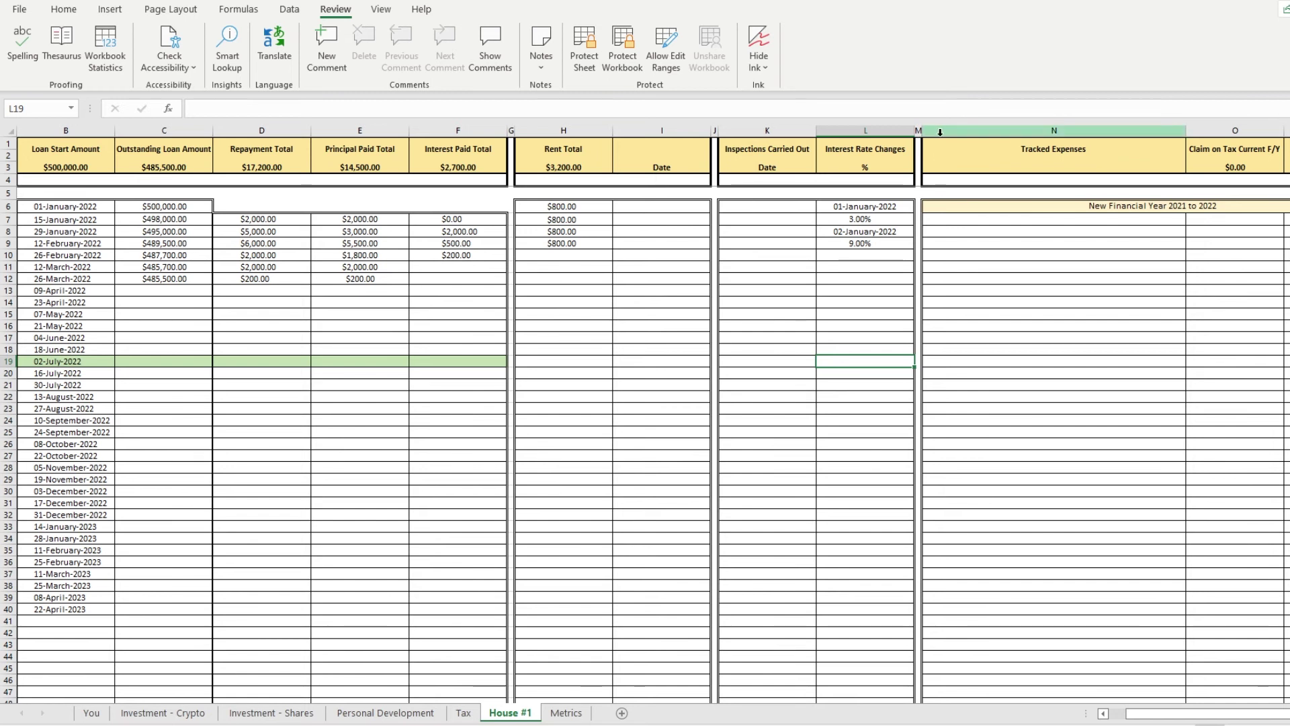
left_click(1059, 220)
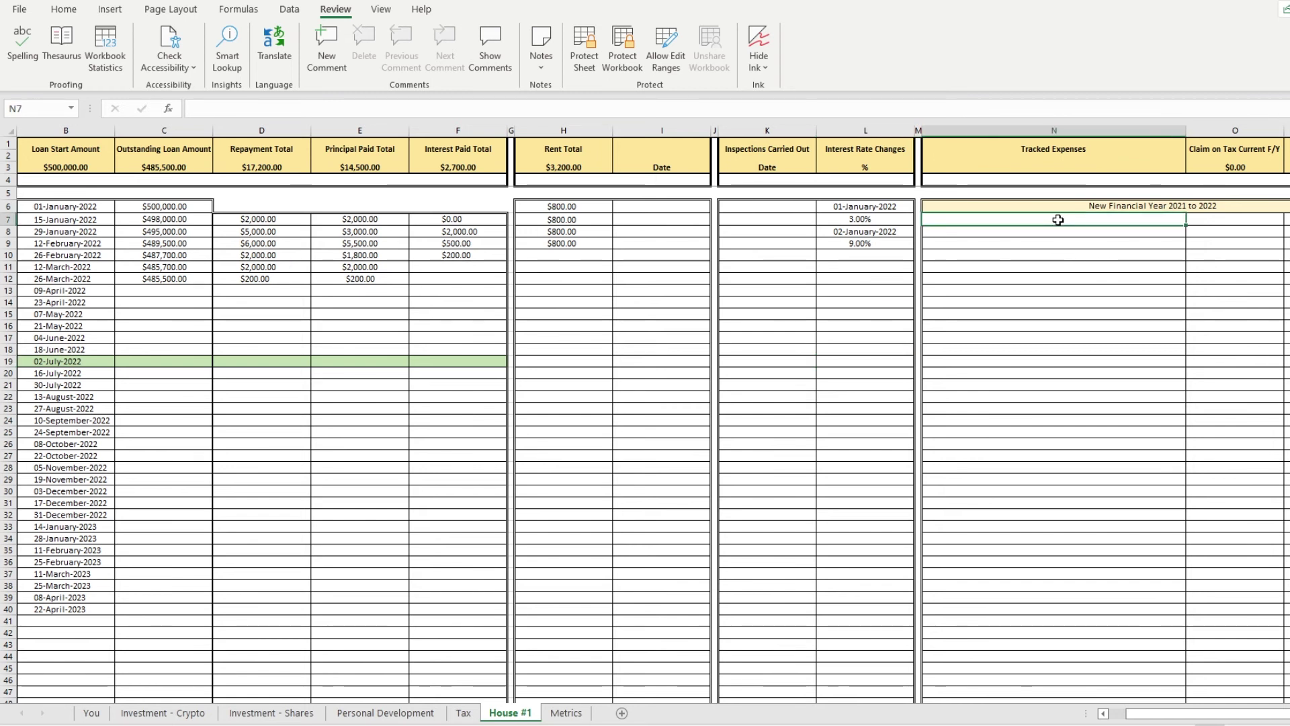
type("Tools for")
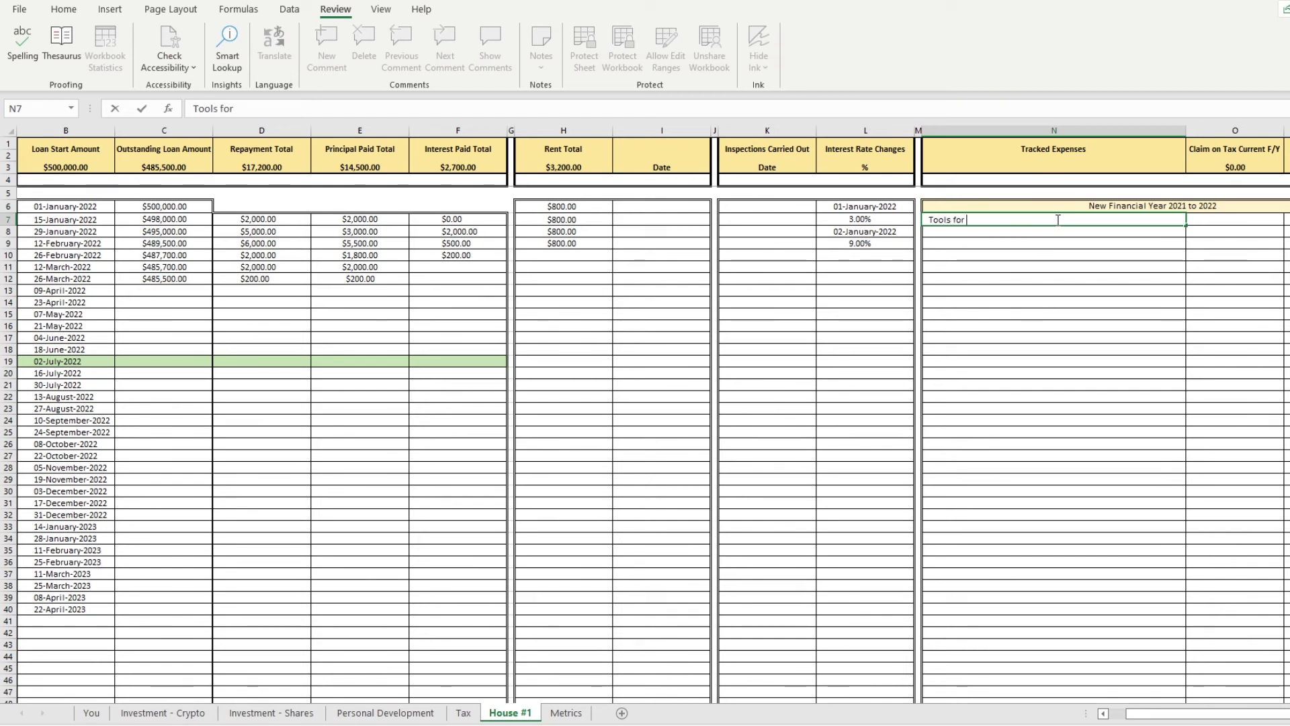
type(" pli")
key("BackSpace")
key("BackSpace")
key("BackSpace")
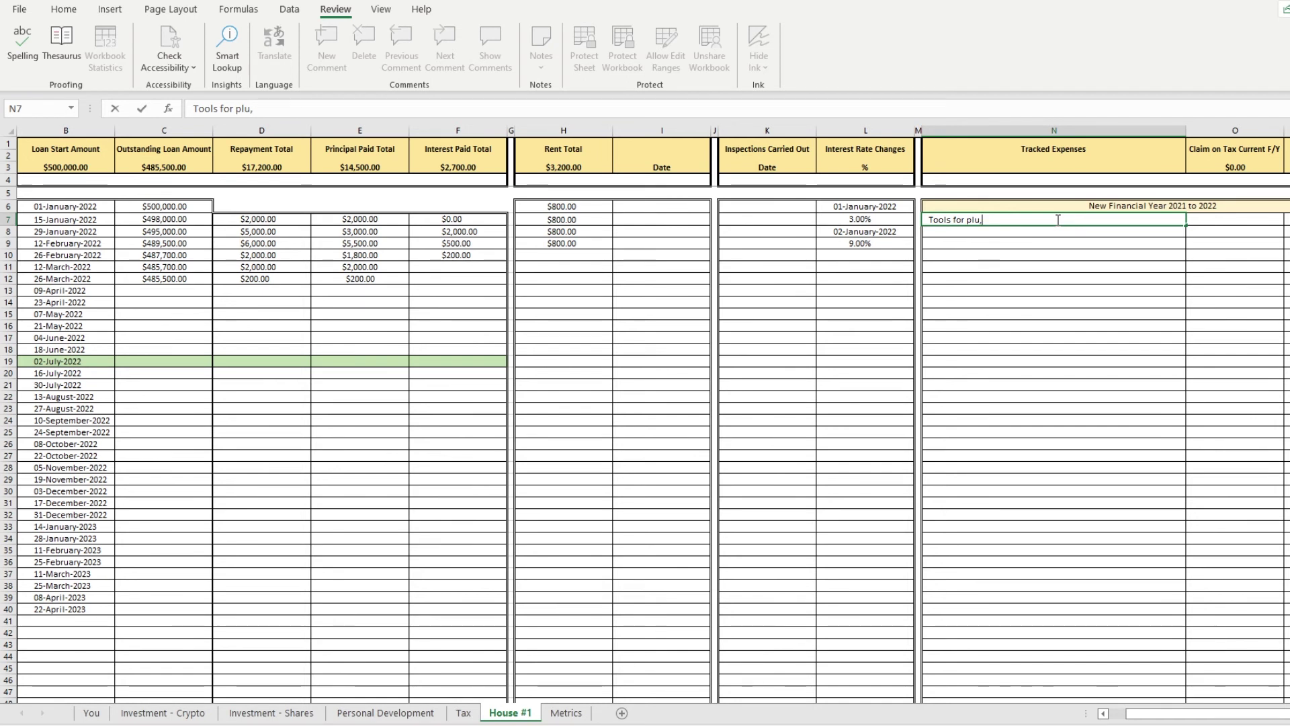
type("mber")
key("Return")
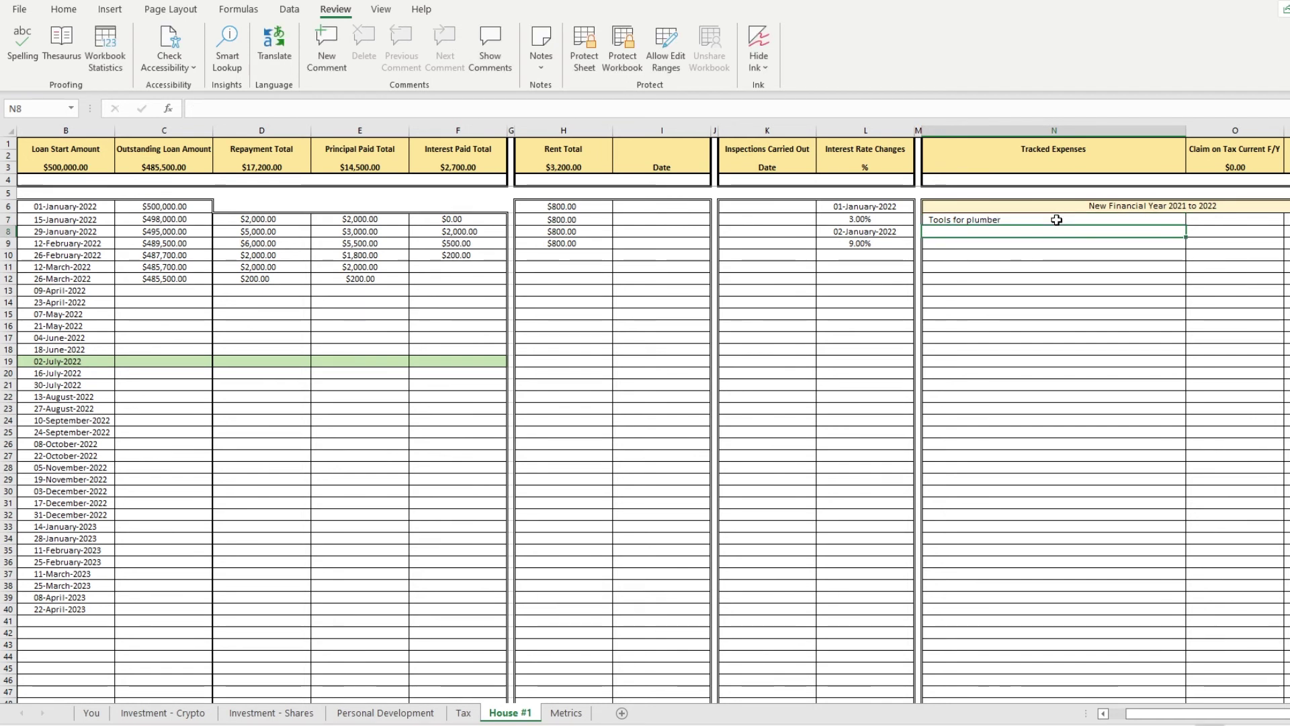
- Replace the expense in N7 with "Toilet replacement", adding a $250 tax claim in O7 and a date in P7
left_click(1056, 219)
type("Toilet")
type("lacement")
key("Tab")
type("2")
key("Tab")
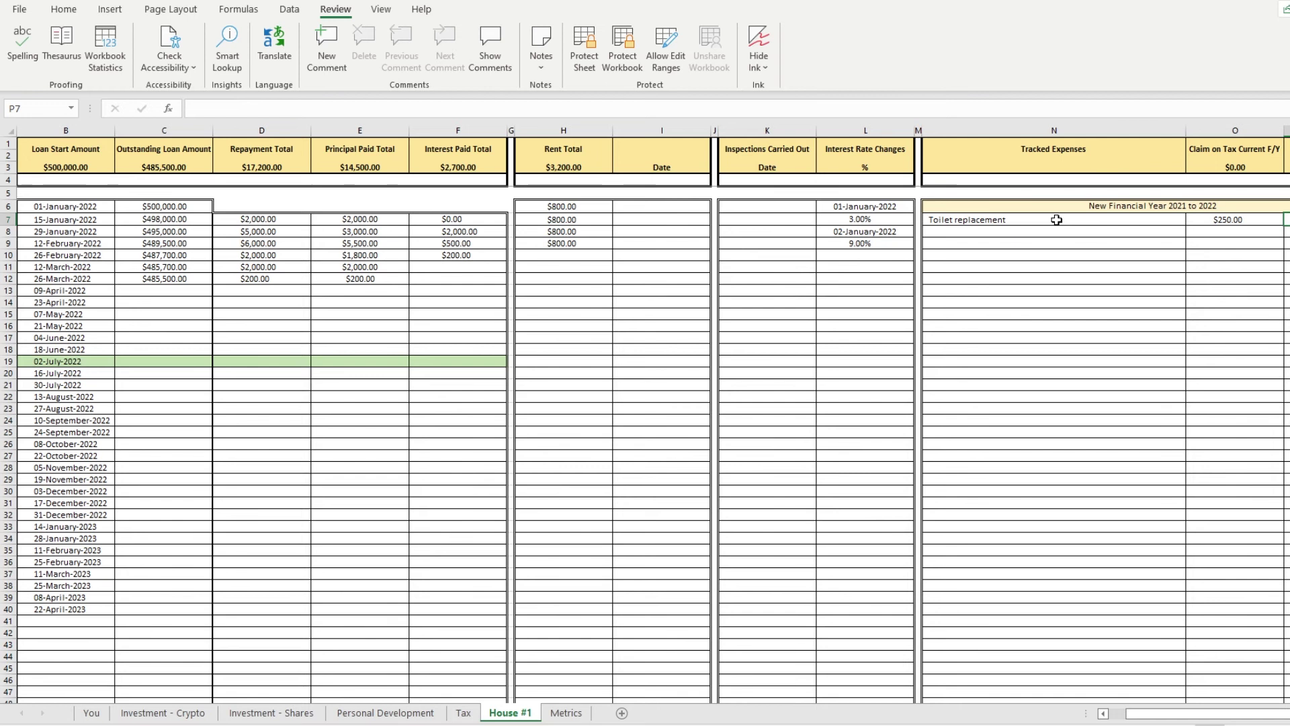
type("1/1/2")
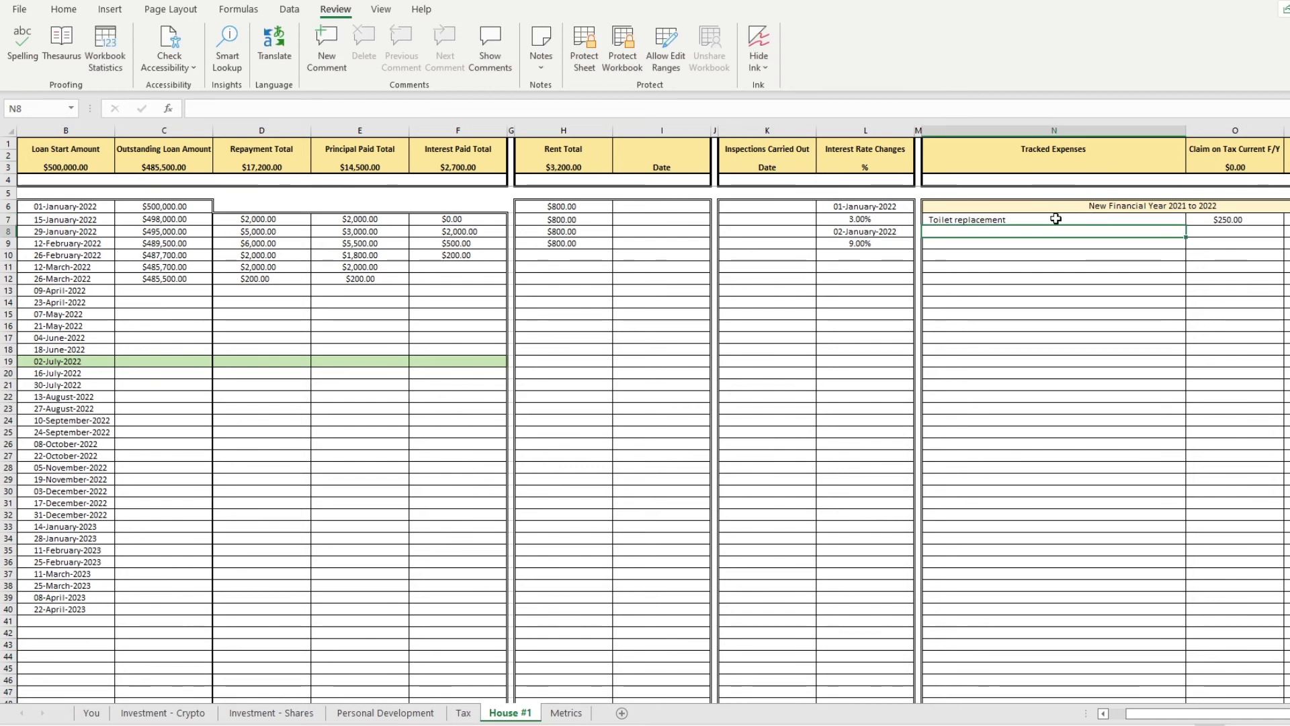
- Clear the toilet replacement expense and its claim details from row 7 of the Tracked Expenses section
left_click_drag(1056, 220, 1287, 219)
left_click_drag(1070, 236, 1243, 668)
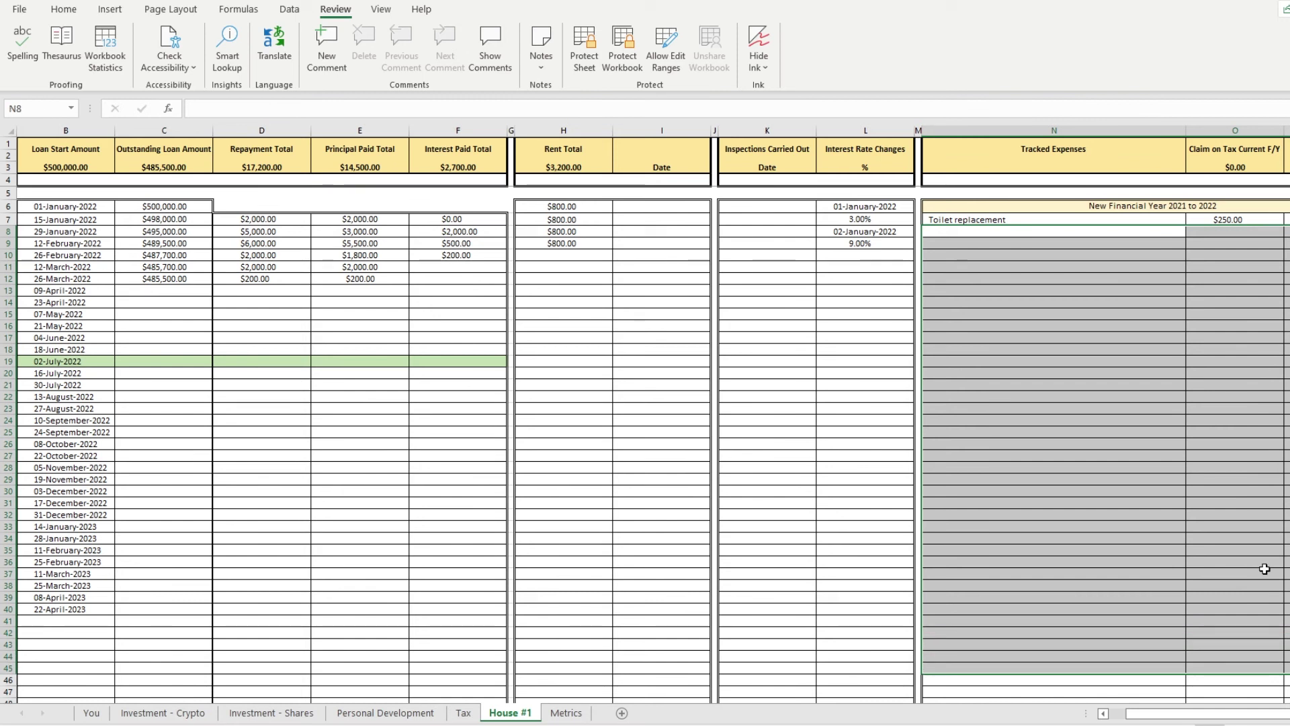
left_click(1263, 565)
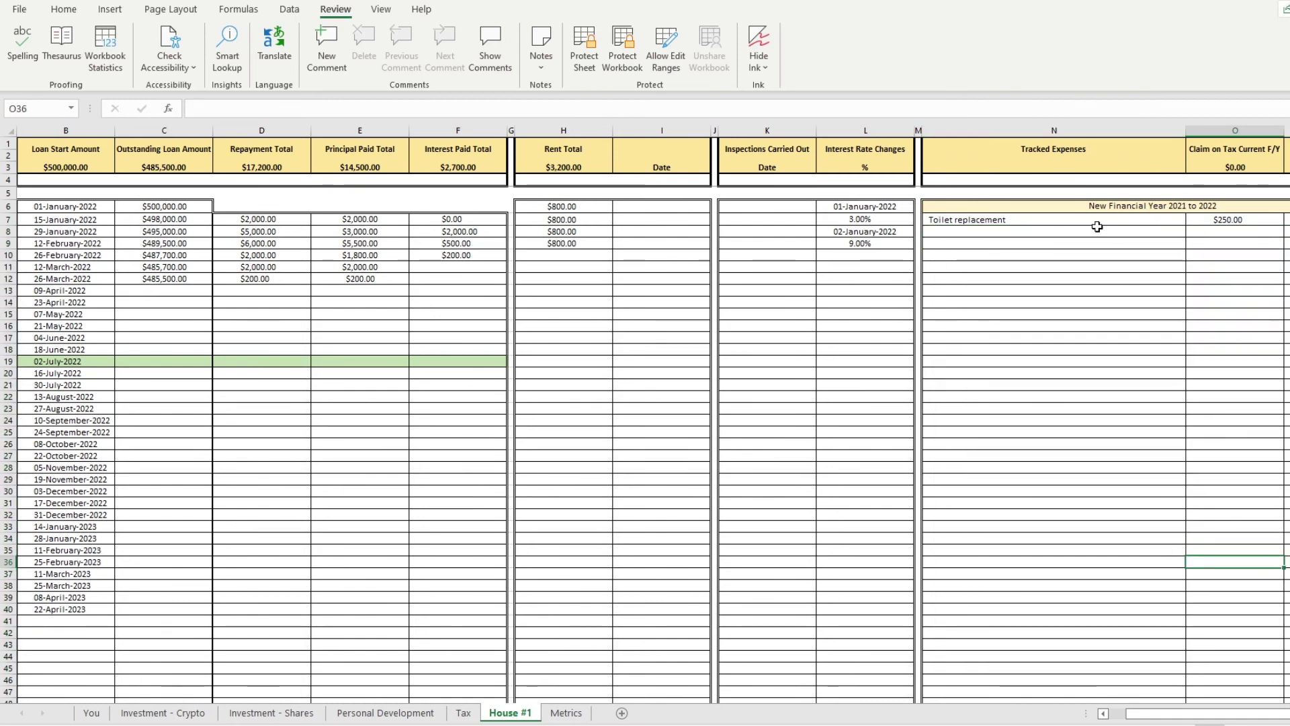
left_click_drag(1094, 223, 1236, 220)
key("Delete")
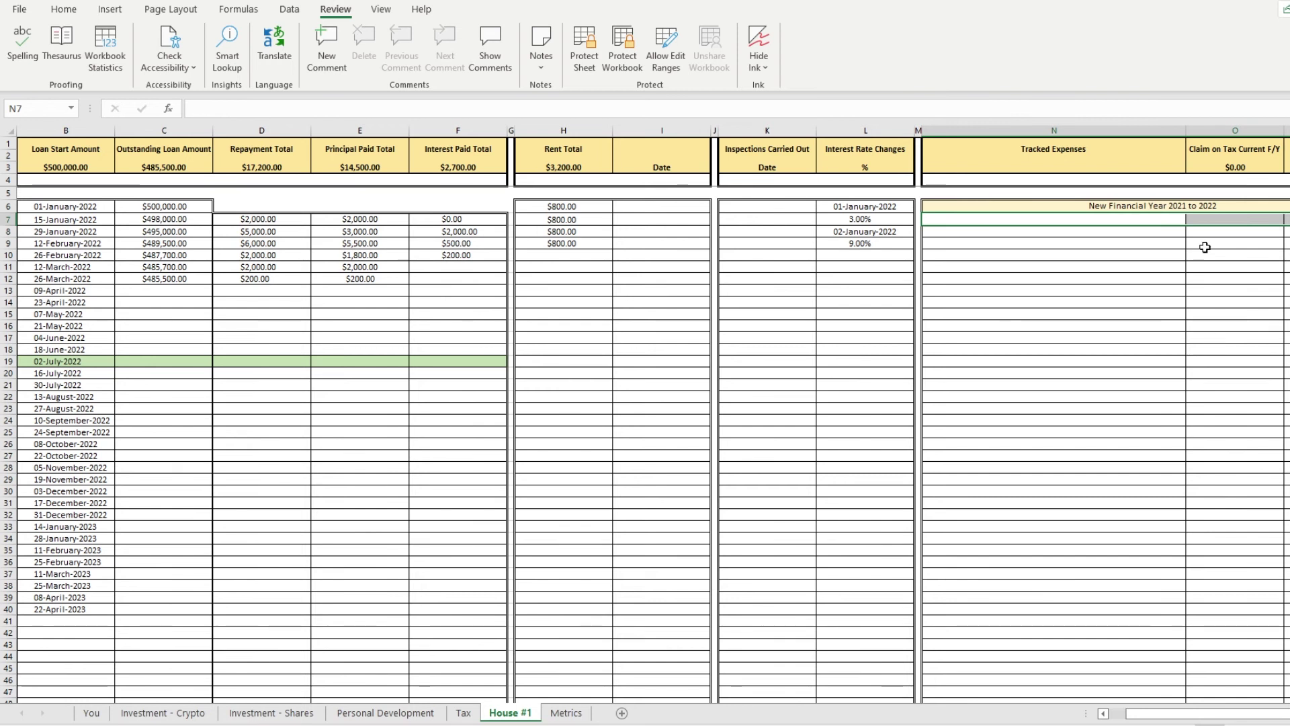
left_click(1033, 231)
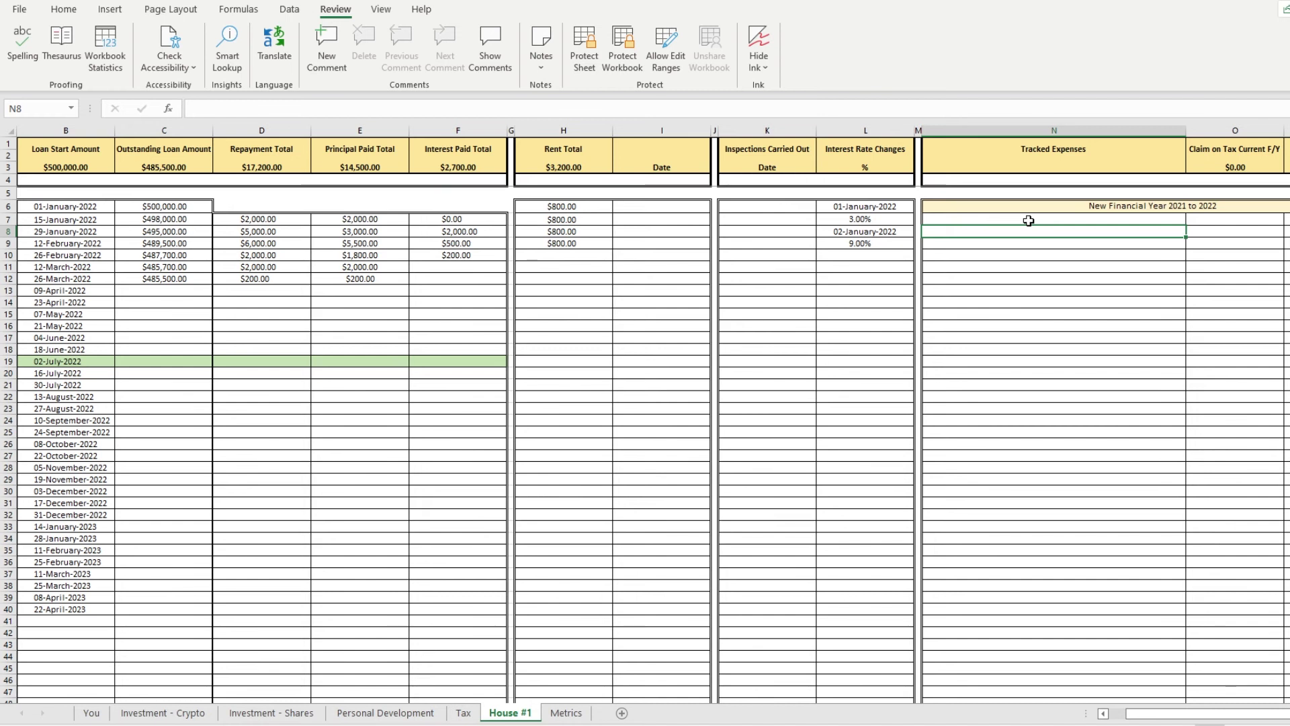
left_click_drag(1030, 221, 1287, 229)
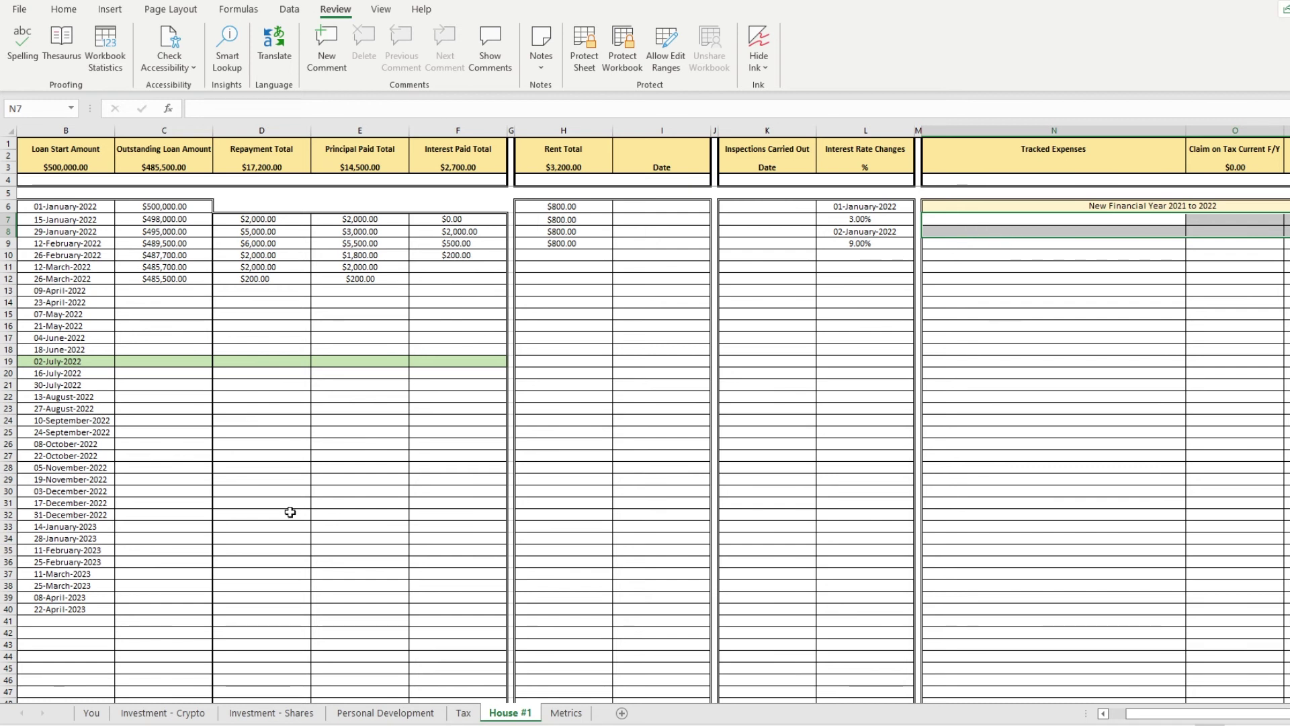
- Review the Metrics sheet's general, cryptocurrency and shares sections, and check the Investment - Shares sheet they relate to
left_click(568, 713)
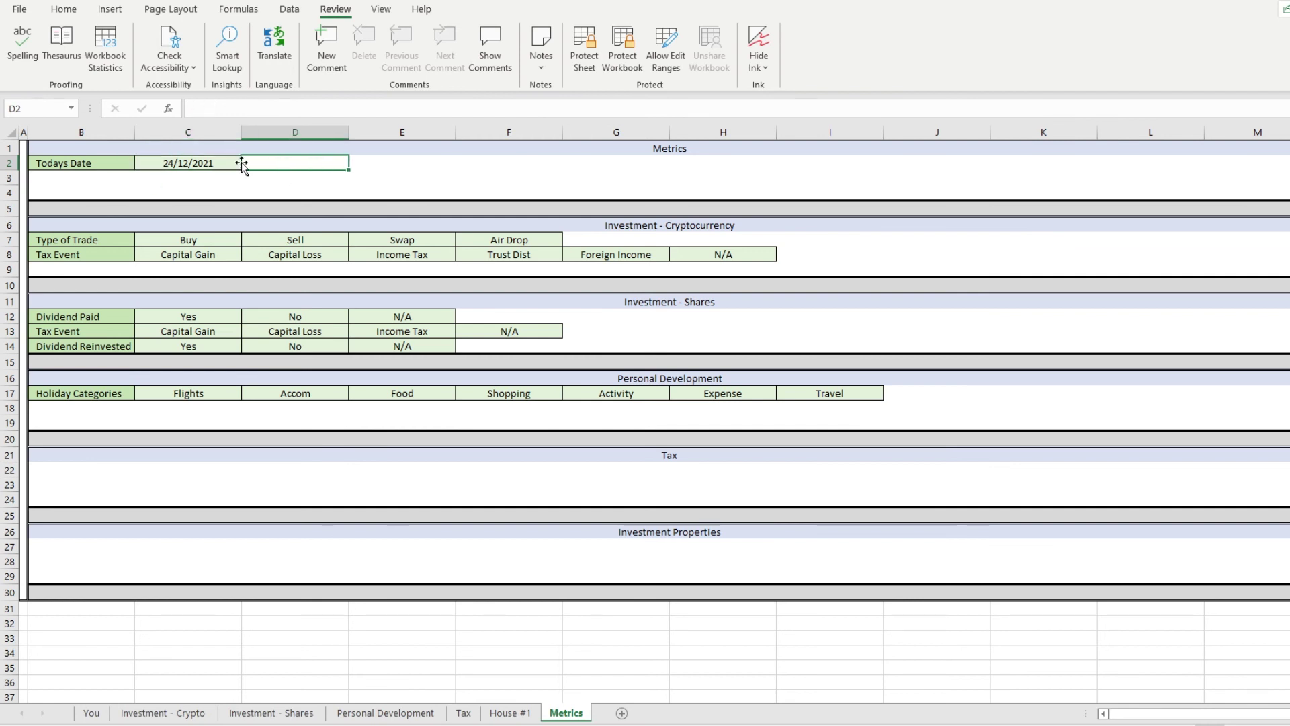
left_click(720, 147)
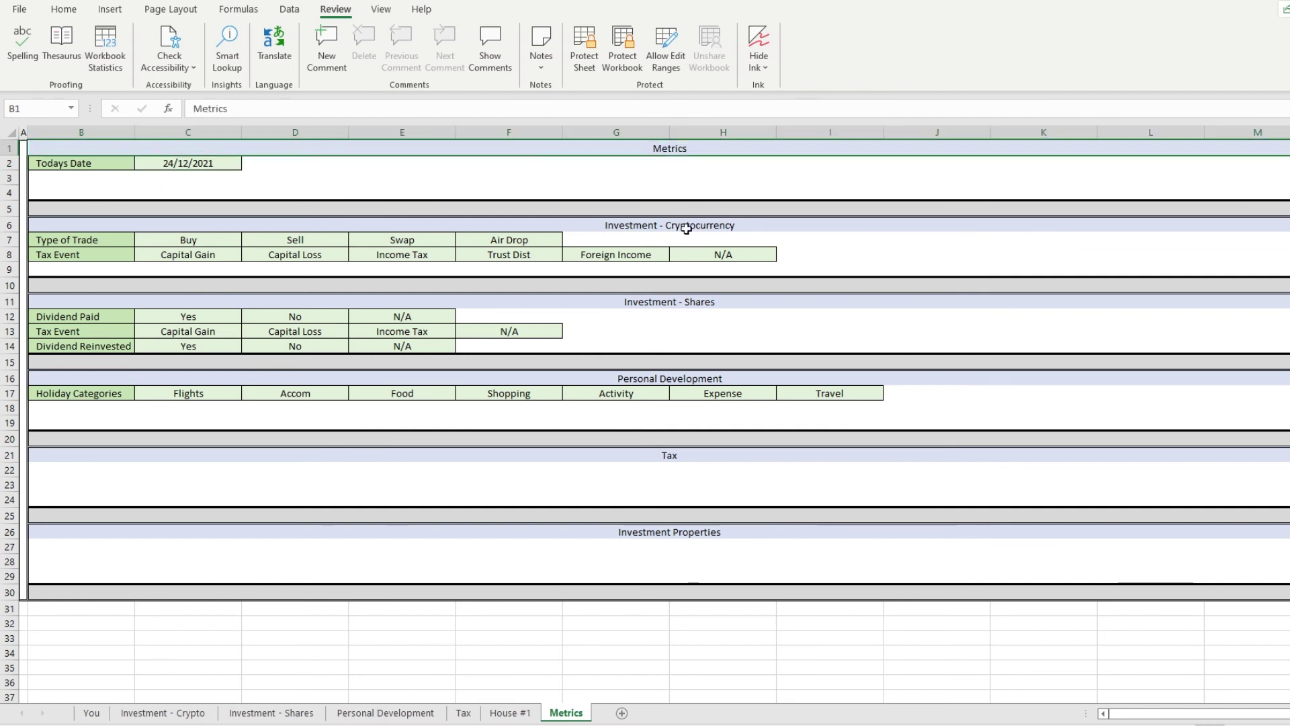
left_click(619, 225)
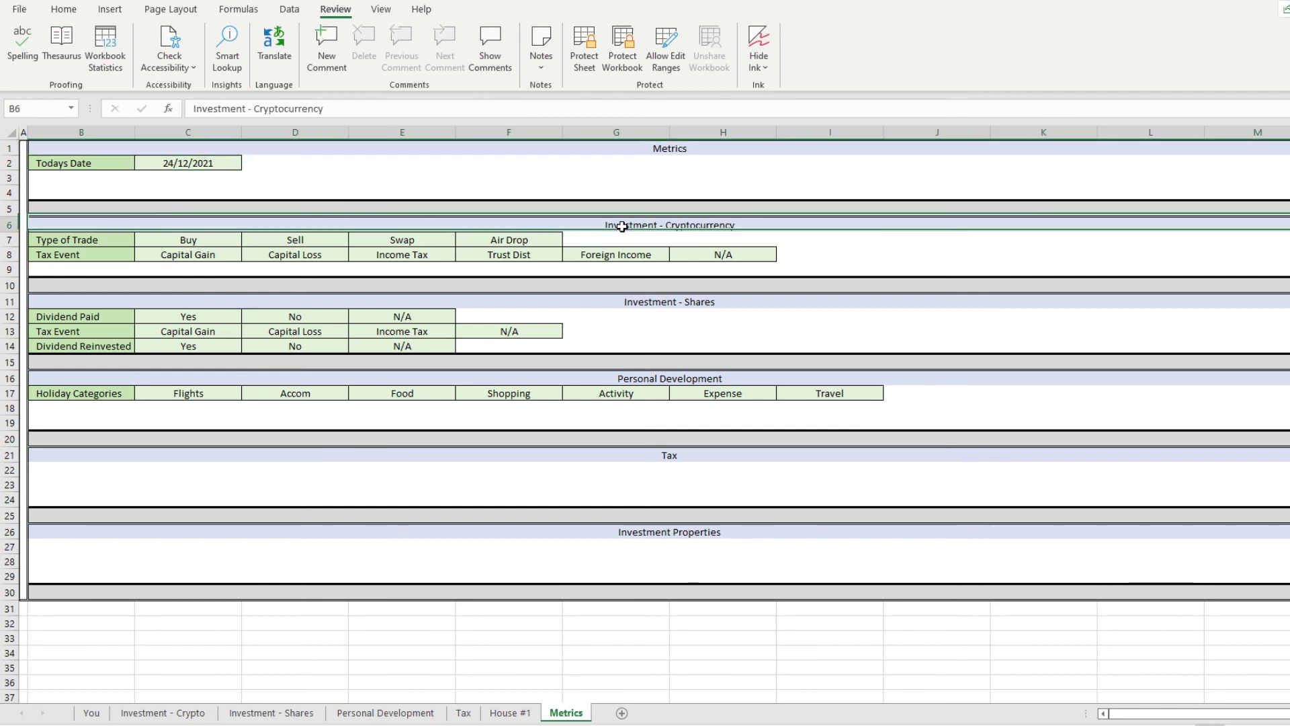
left_click(661, 305)
left_click(306, 710)
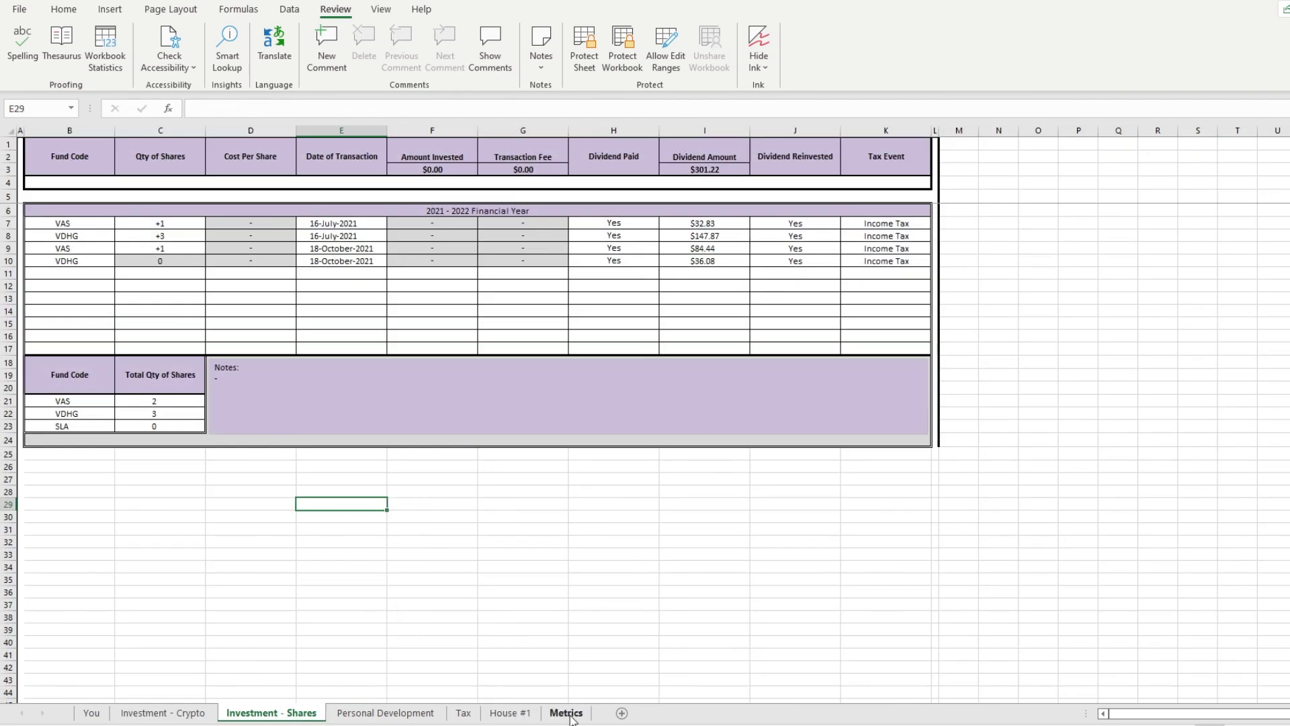
left_click(567, 712)
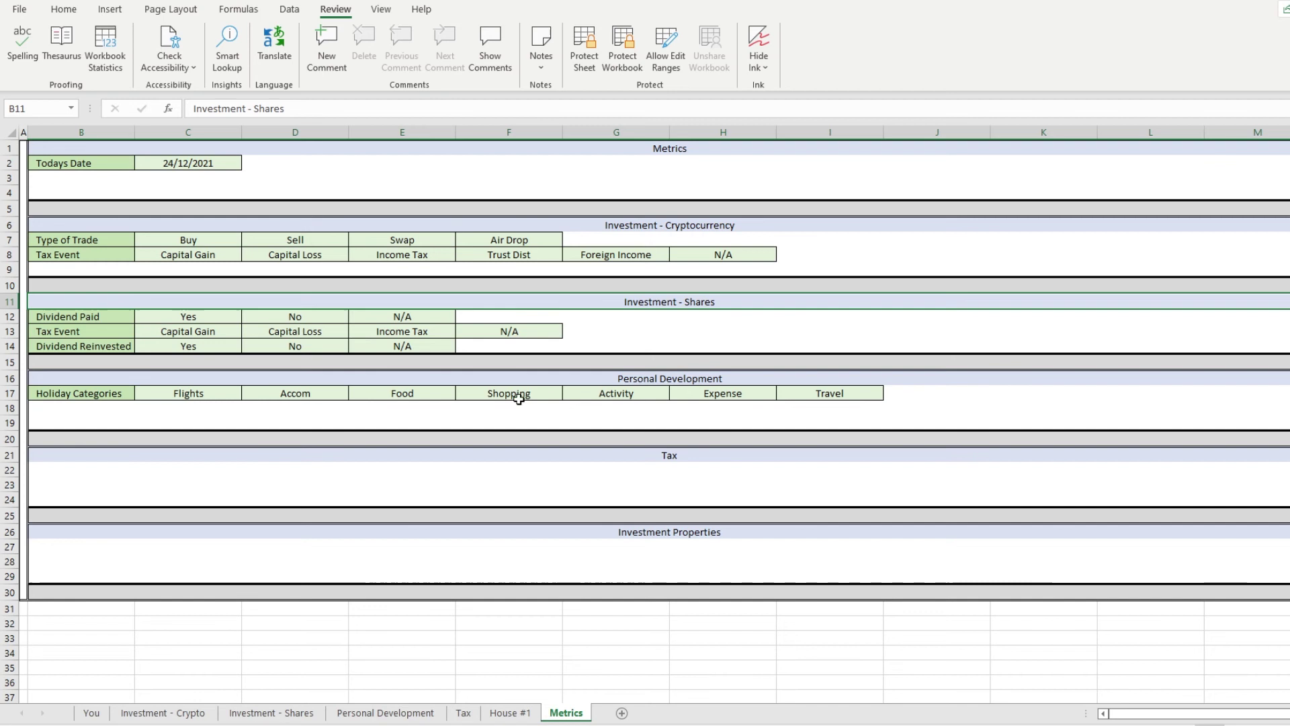
- Examine the Holiday Categories row on Metrics and the matching category list in AB6 of Personal Development
left_click_drag(78, 391, 852, 395)
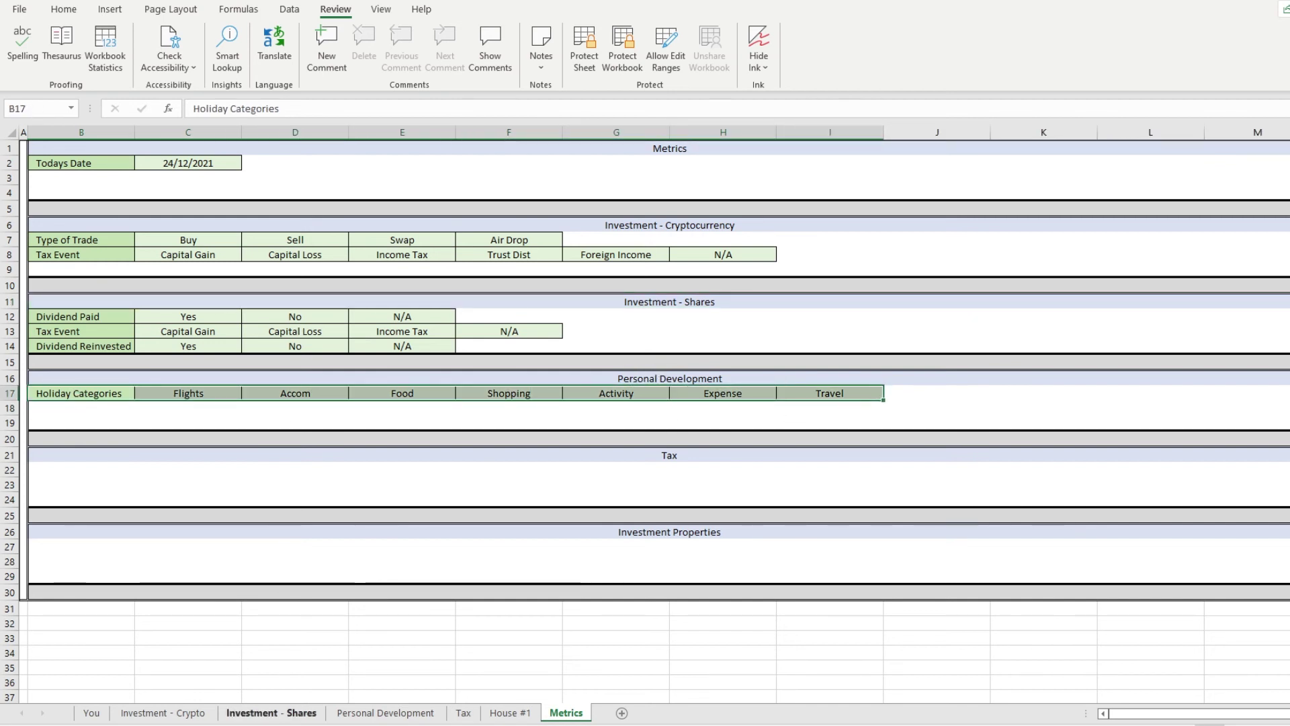
left_click(340, 717)
left_click_drag(1172, 713, 1217, 713)
left_click(870, 211)
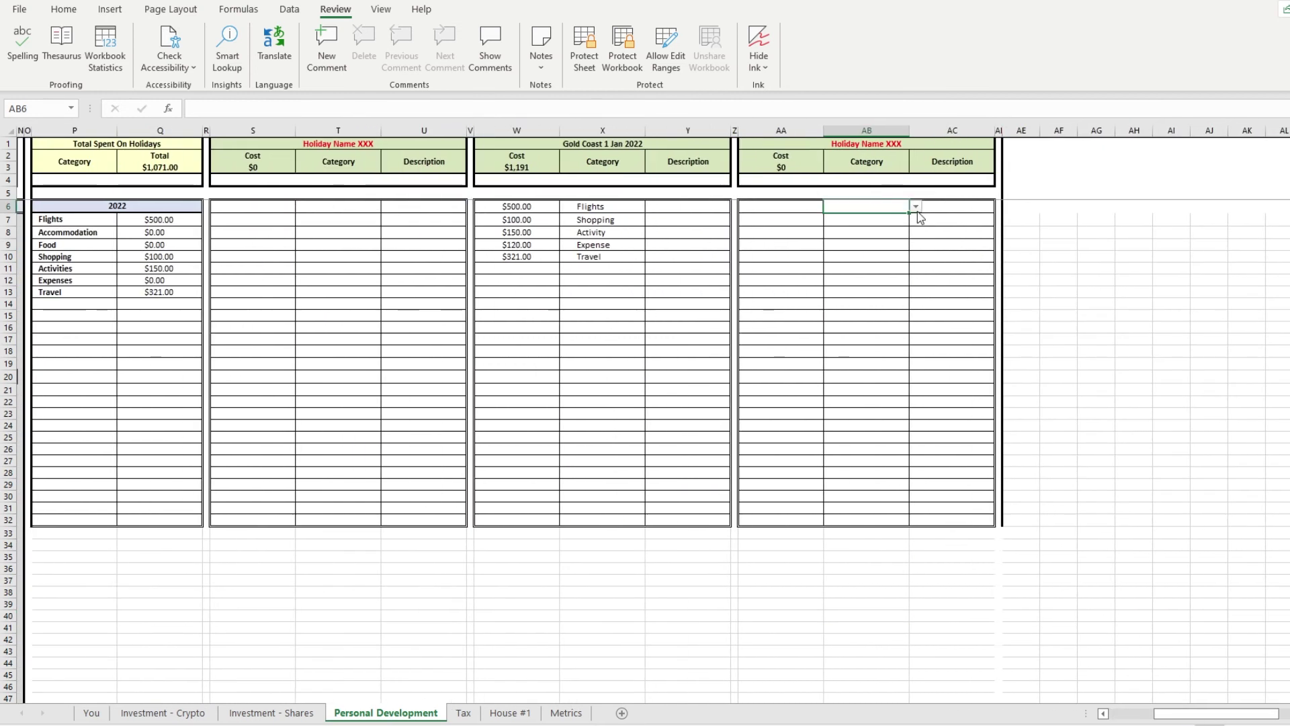
- Hide the Metrics sheet and return to the House #1 sheet
left_click(565, 713)
left_click(646, 647)
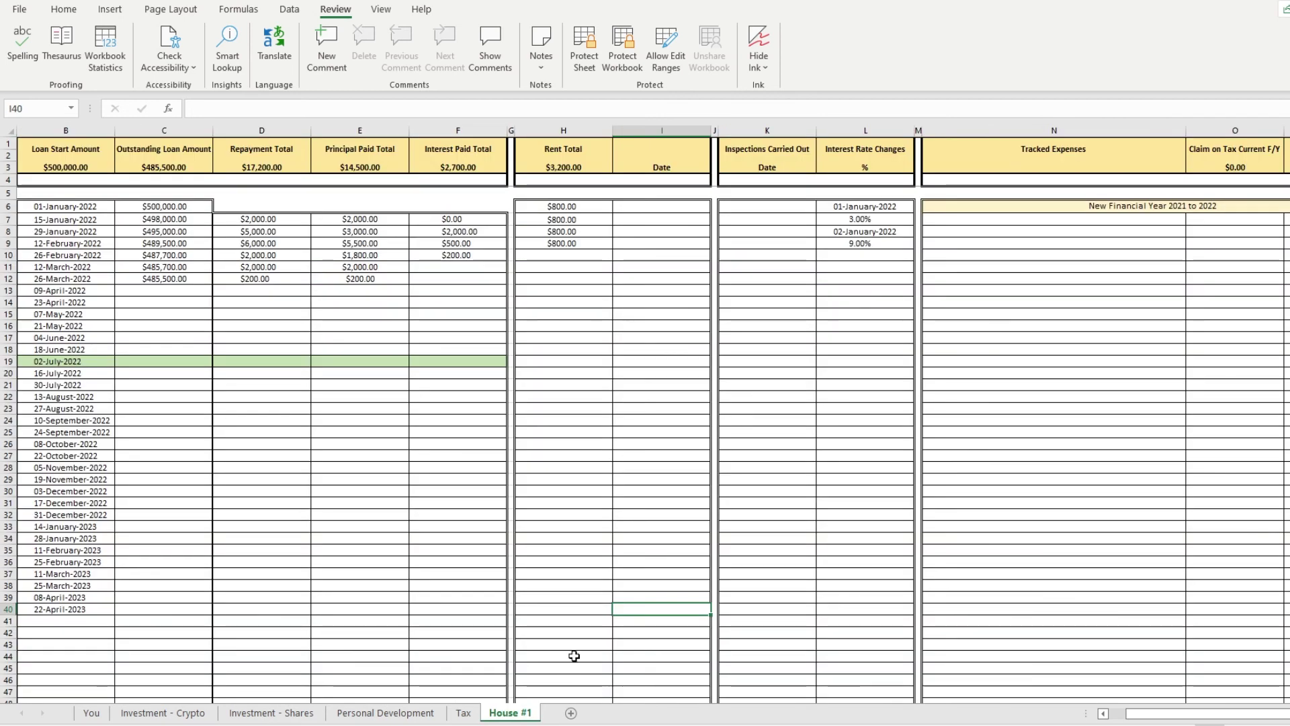
left_click(616, 313)
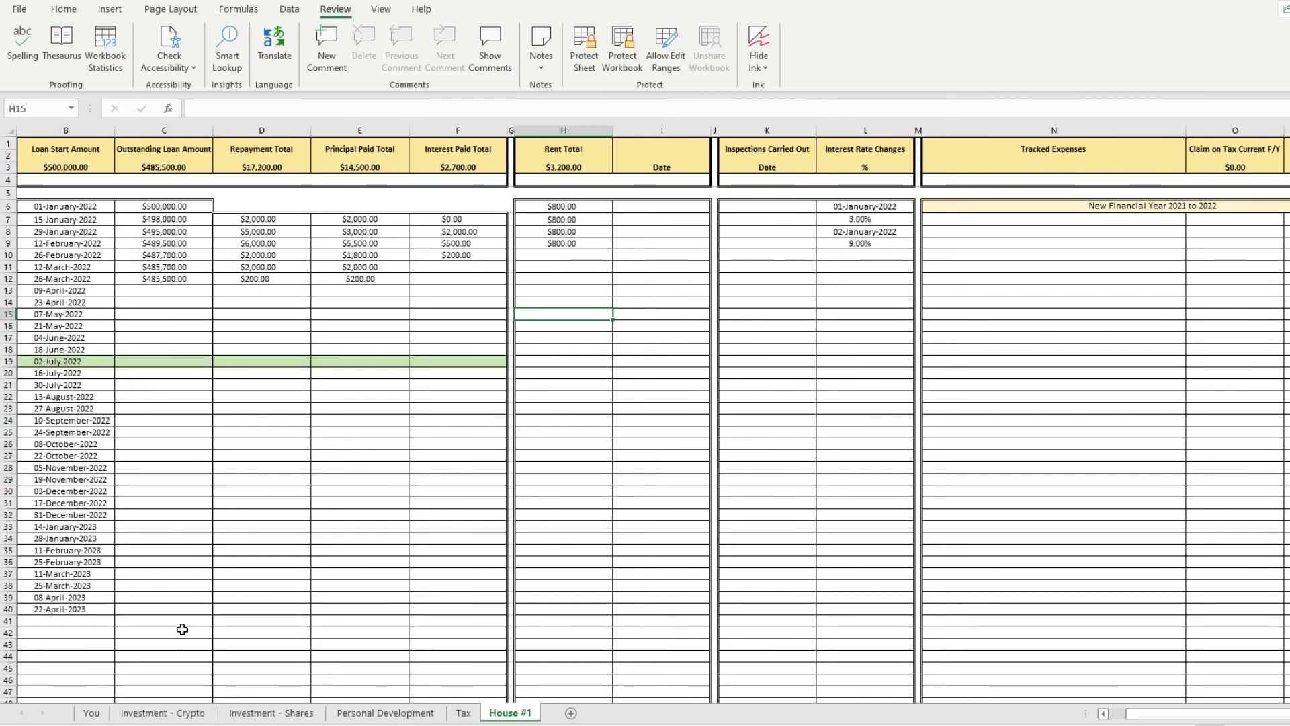
- Review the You sheet's pay table, calculator and tracked expense sections from Petrol to One Off Expenses
left_click(101, 714)
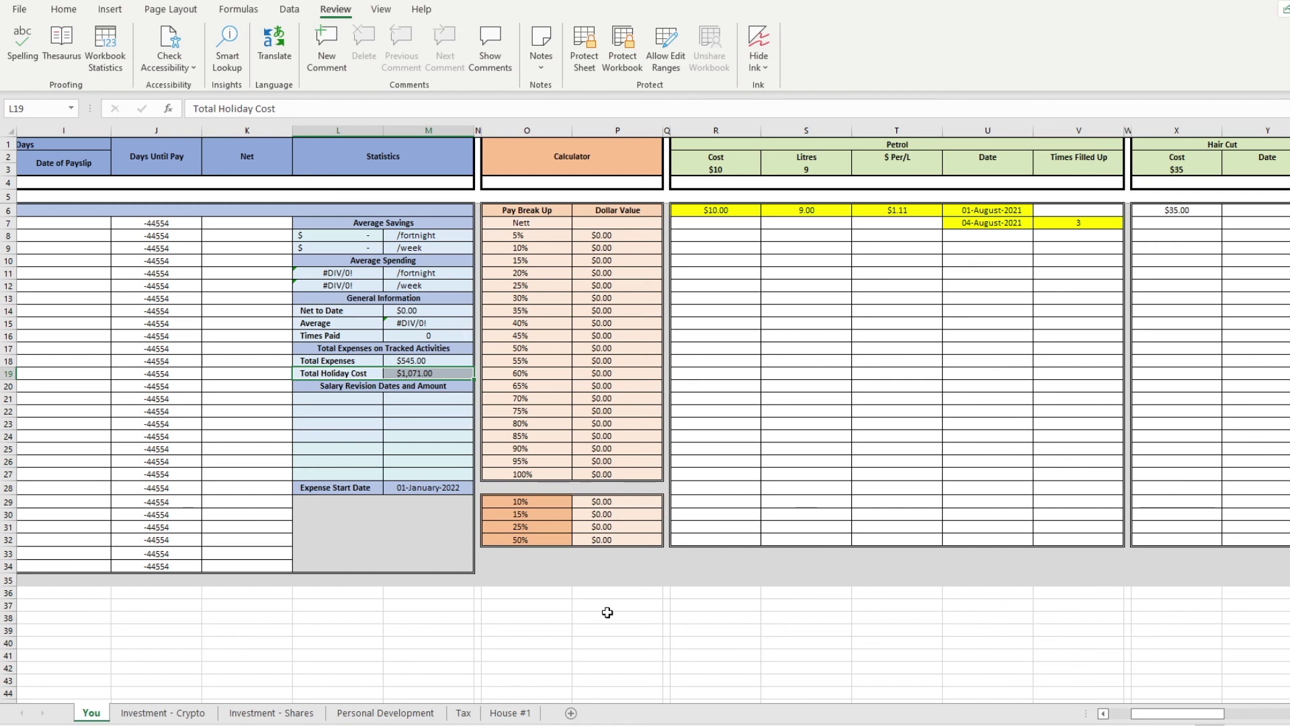
scroll(853, 640, "left", 5)
left_click_drag(74, 228, 892, 563)
left_click_drag(1156, 714, 1204, 718)
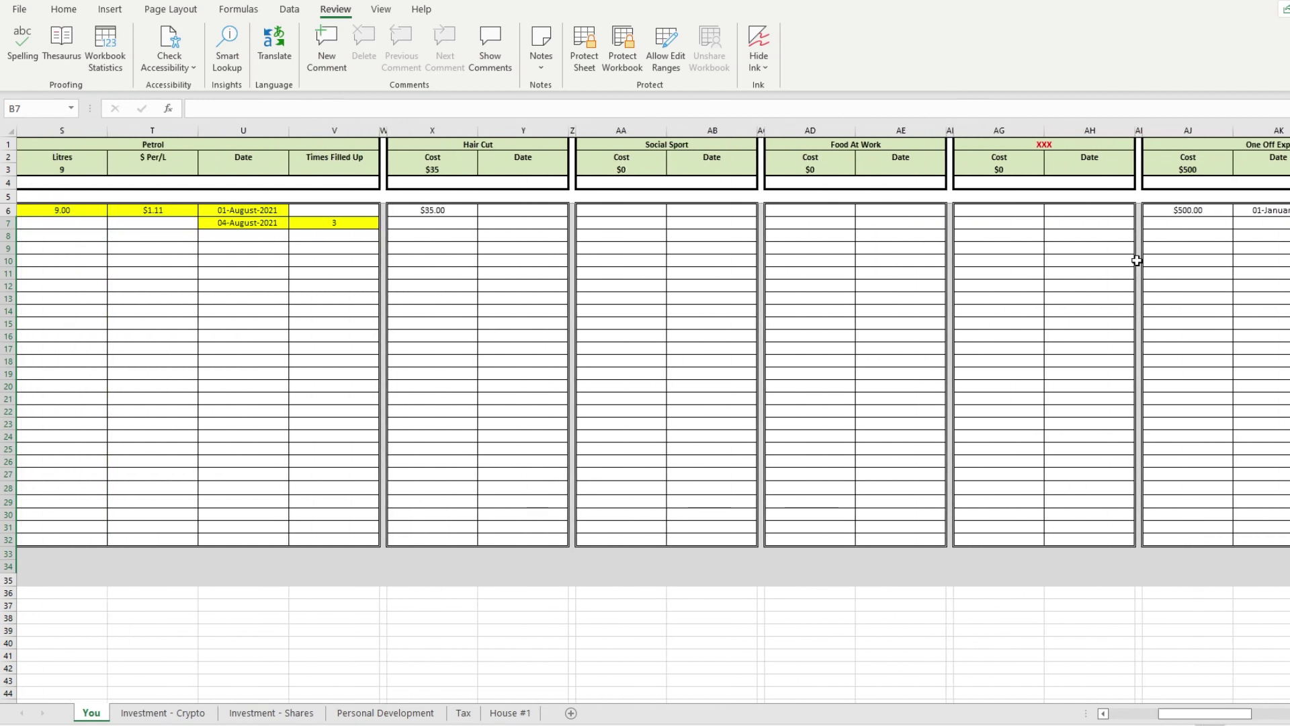
left_click_drag(88, 215, 1263, 537)
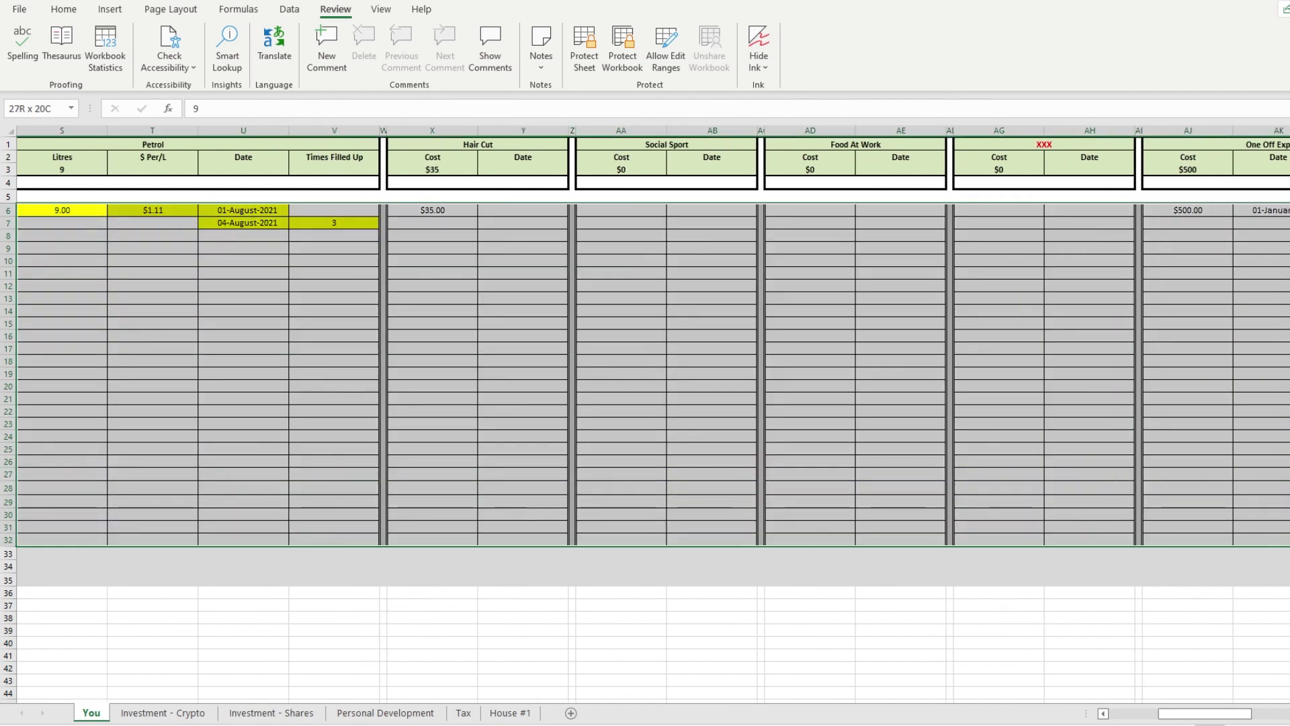
- Review the transaction rows on the Investment - Crypto and Investment - Shares sheets
left_click(156, 716)
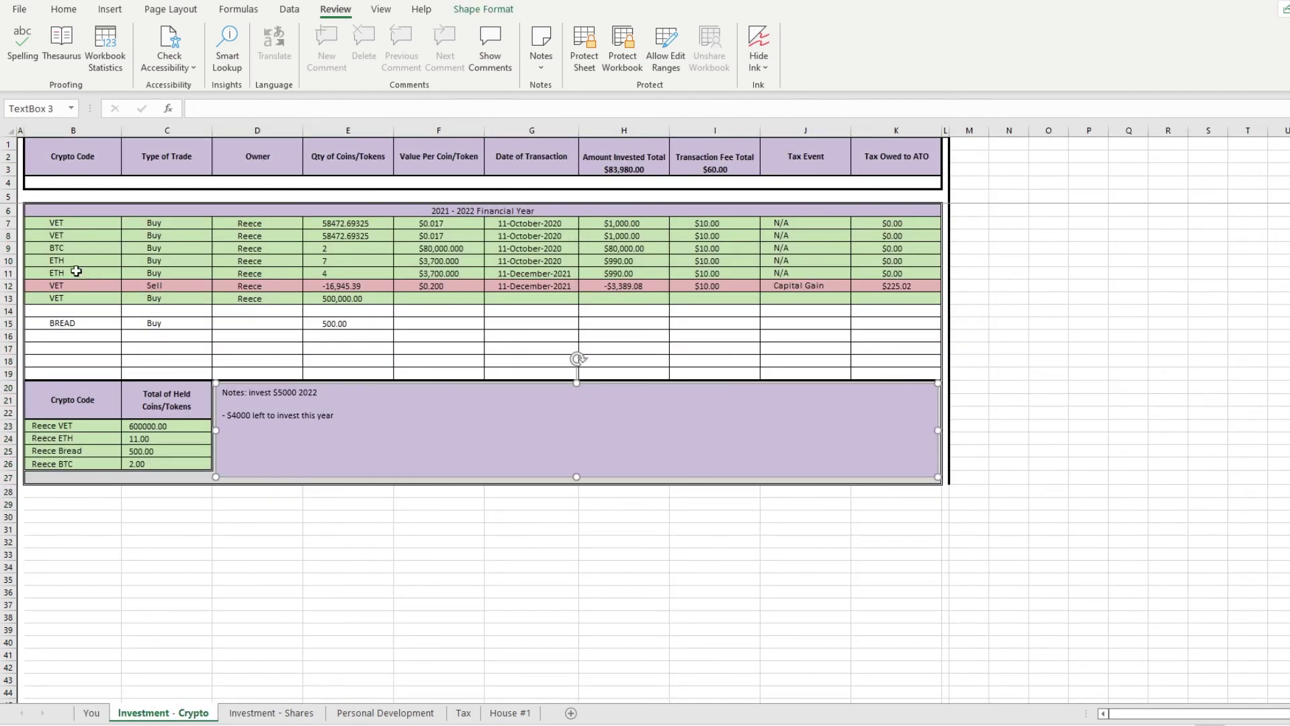
left_click_drag(52, 324, 869, 333)
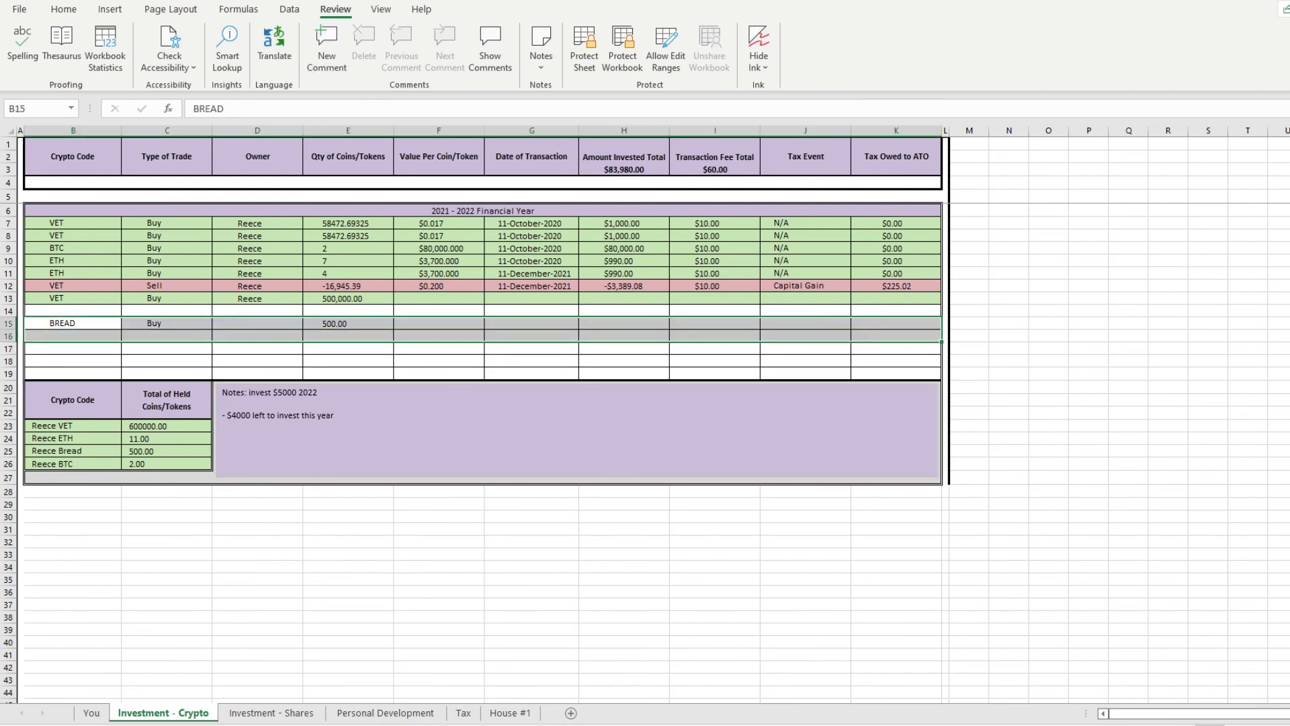
left_click(291, 717)
left_click_drag(74, 286, 847, 299)
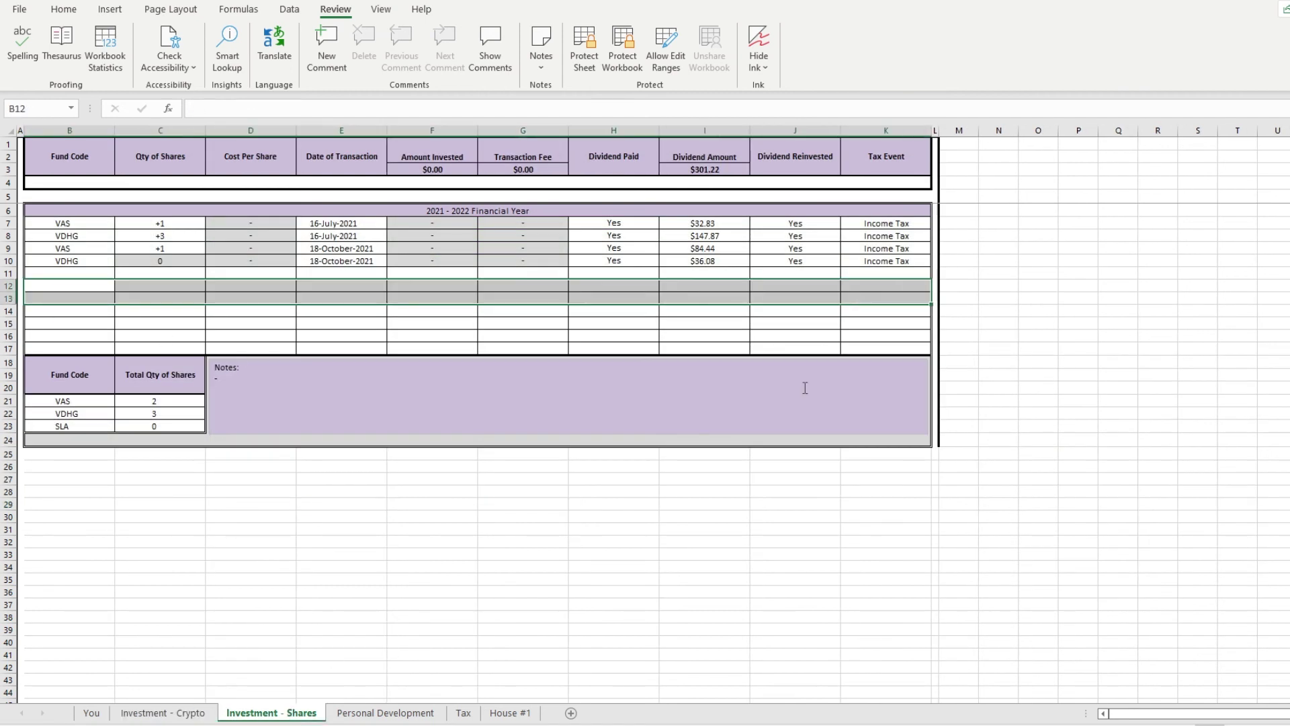
- Review the weekly exercise grid and the Gold Coast holiday expenses on the Personal Development sheet
left_click(362, 715)
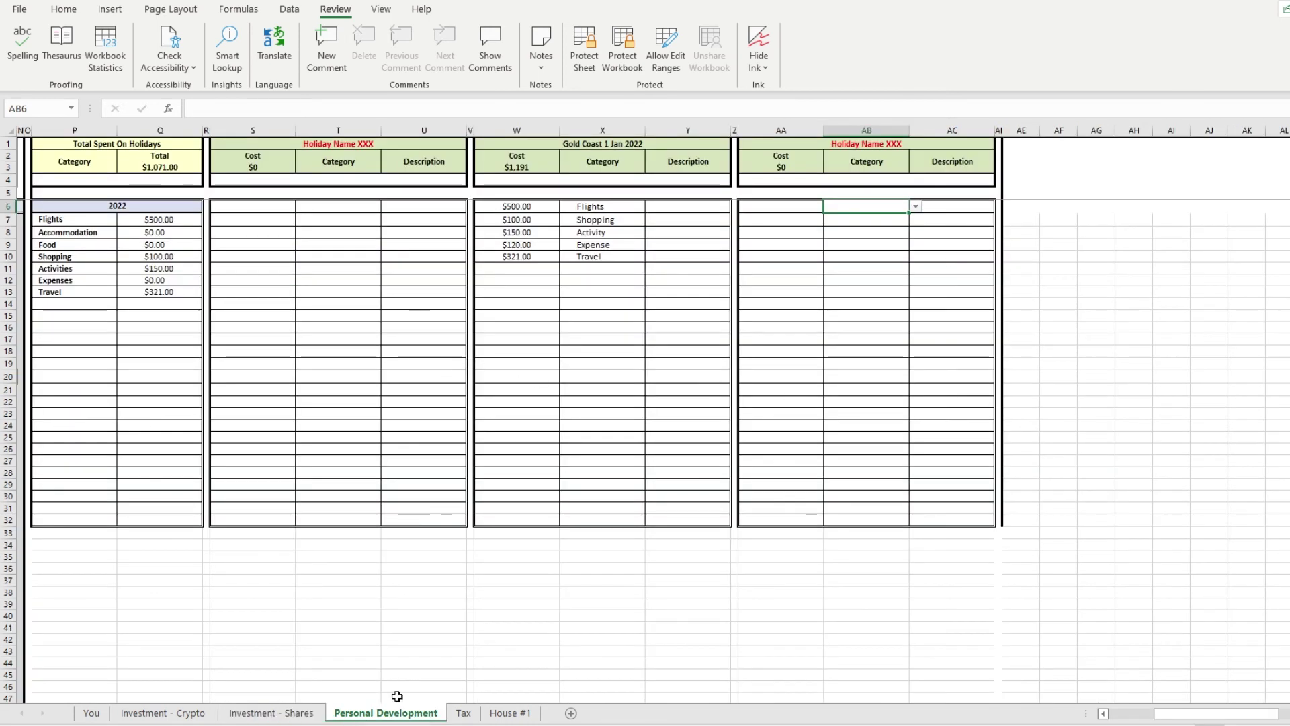
left_click_drag(1250, 721, 1205, 721)
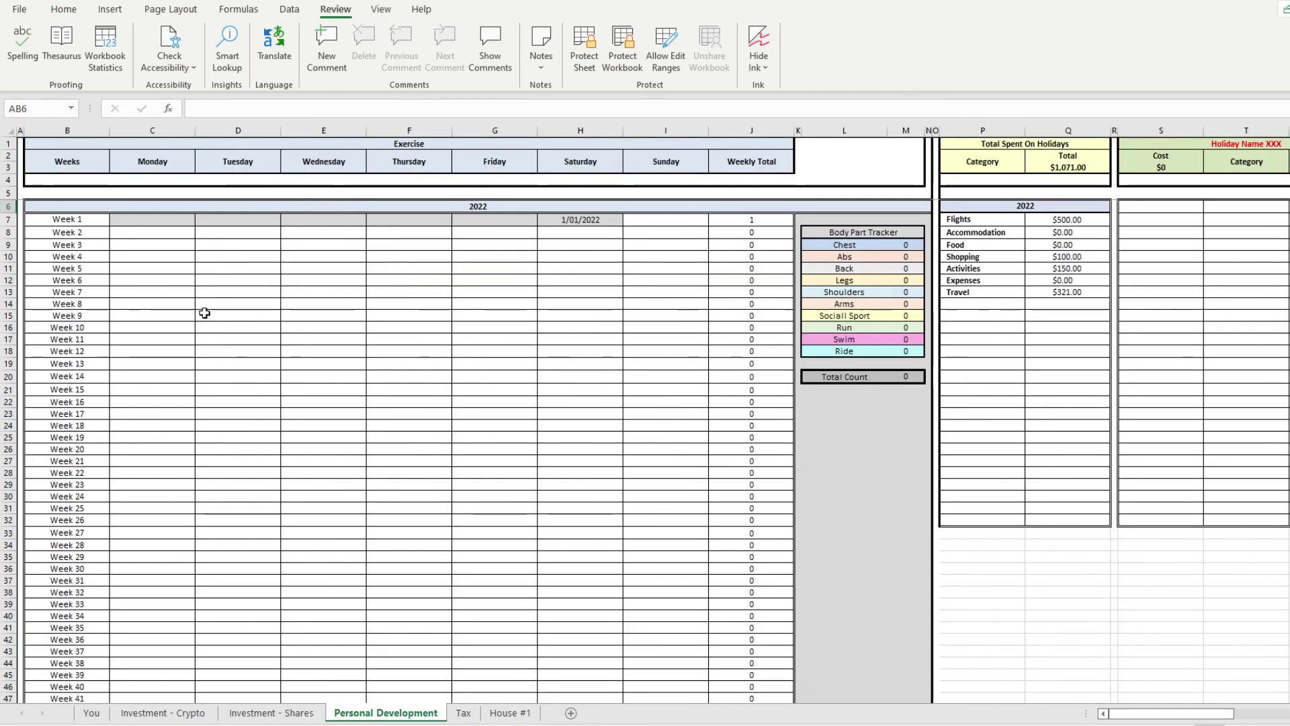
left_click_drag(138, 219, 662, 458)
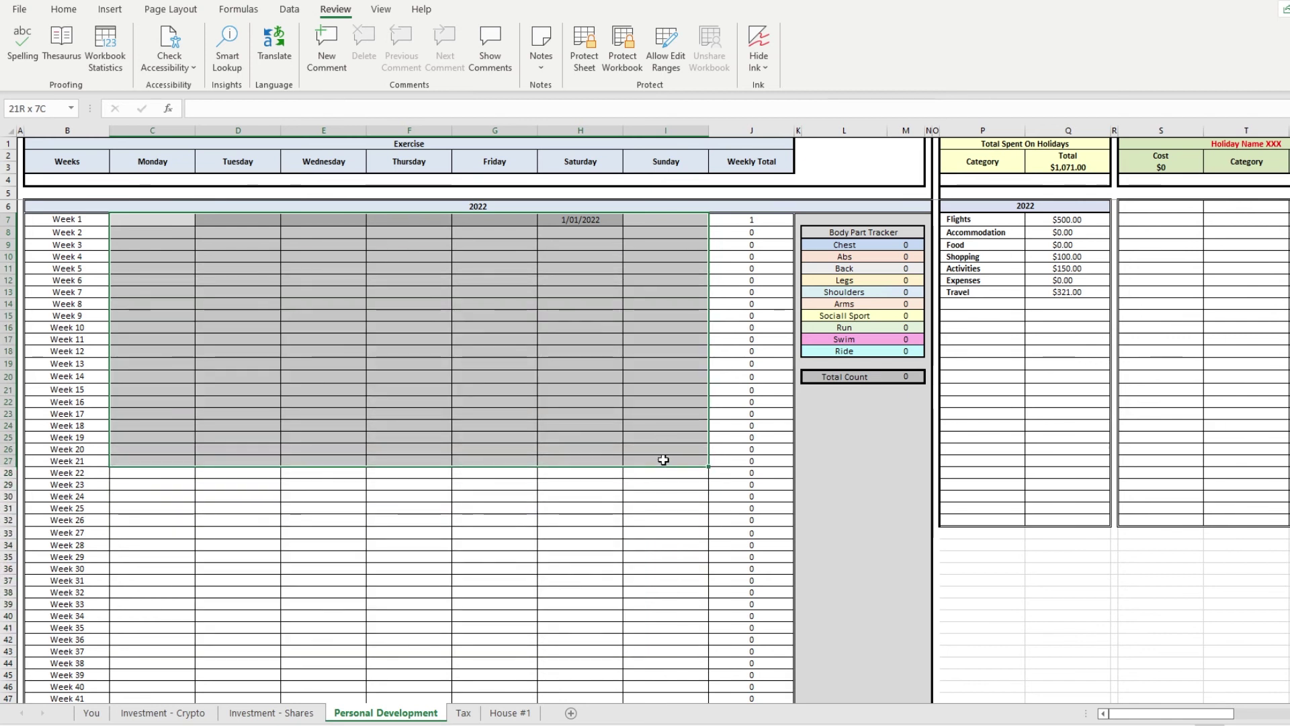
left_click(662, 459)
left_click_drag(664, 231, 159, 235)
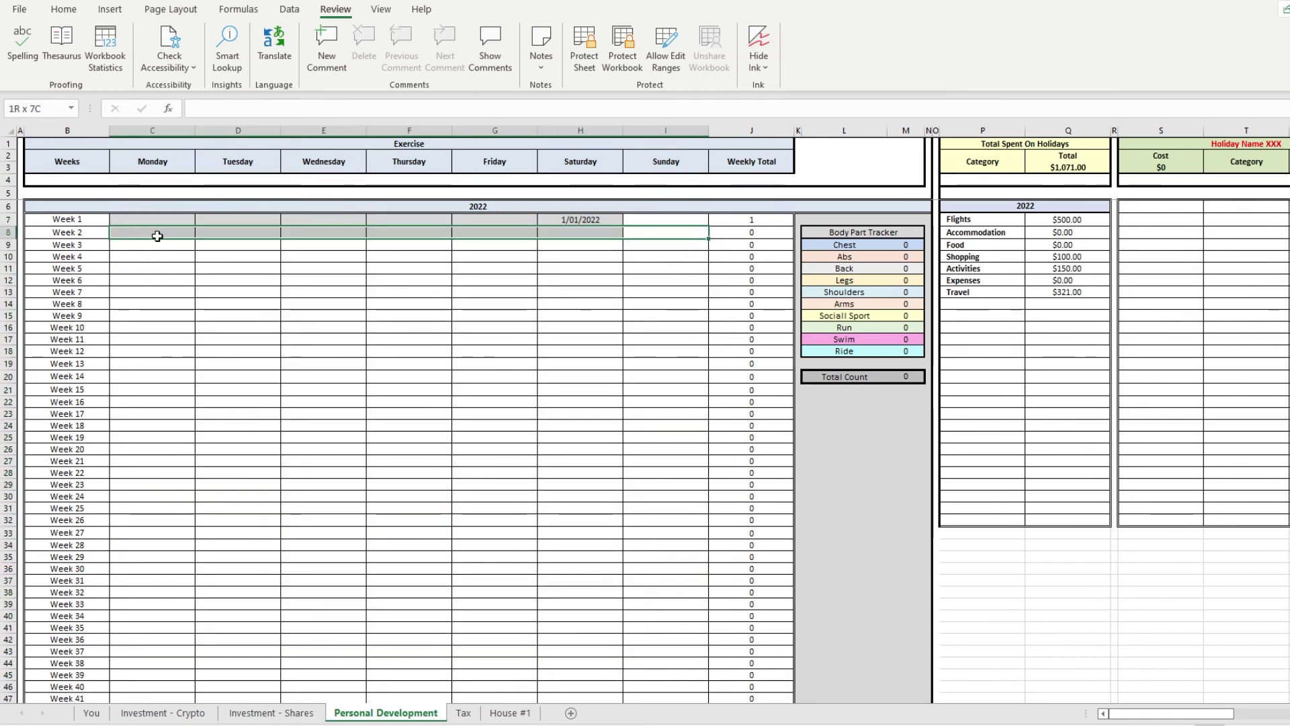
left_click_drag(1149, 717, 1184, 717)
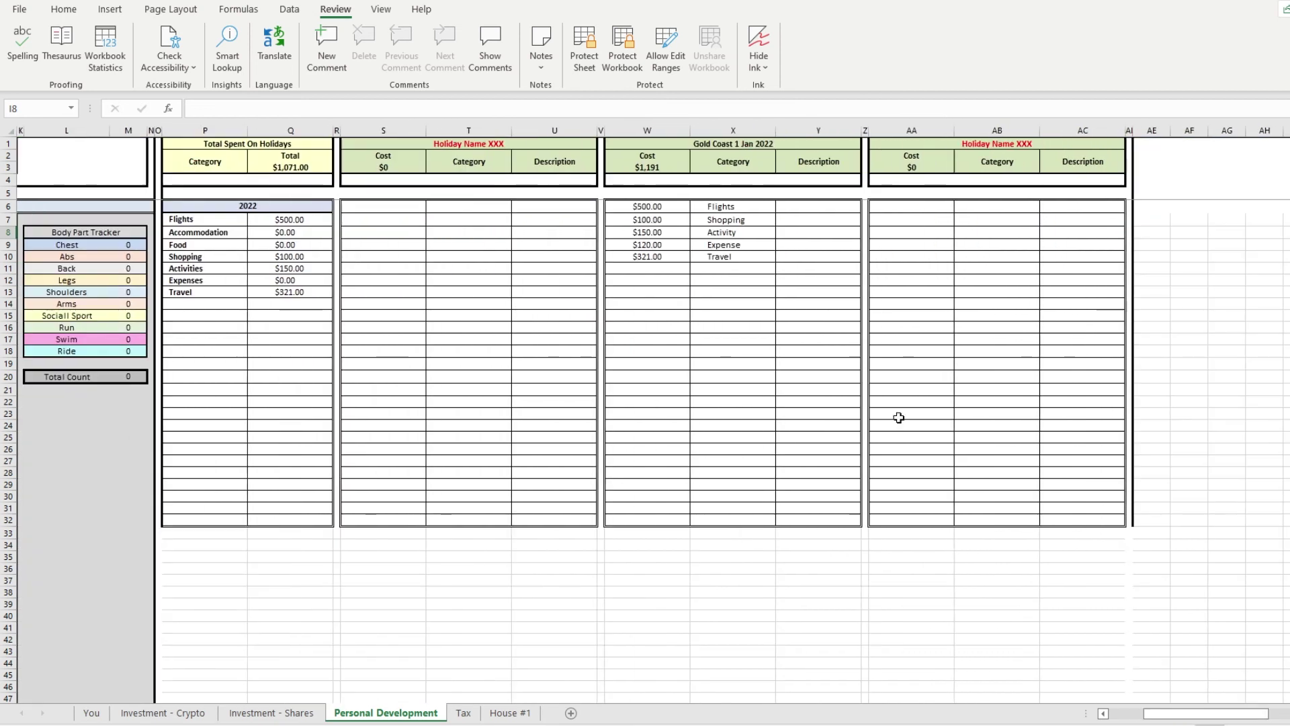
left_click_drag(649, 206, 827, 521)
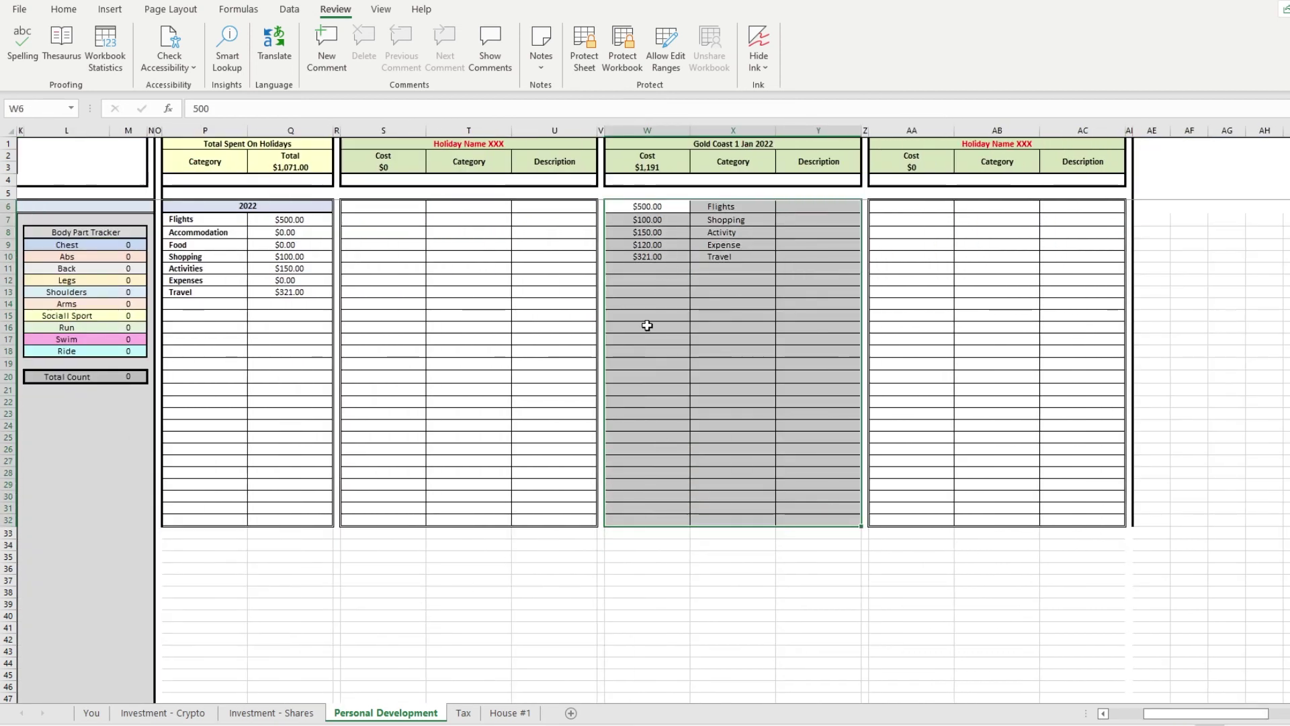
- Review the Work From Home section on the Tax sheet
left_click(463, 712)
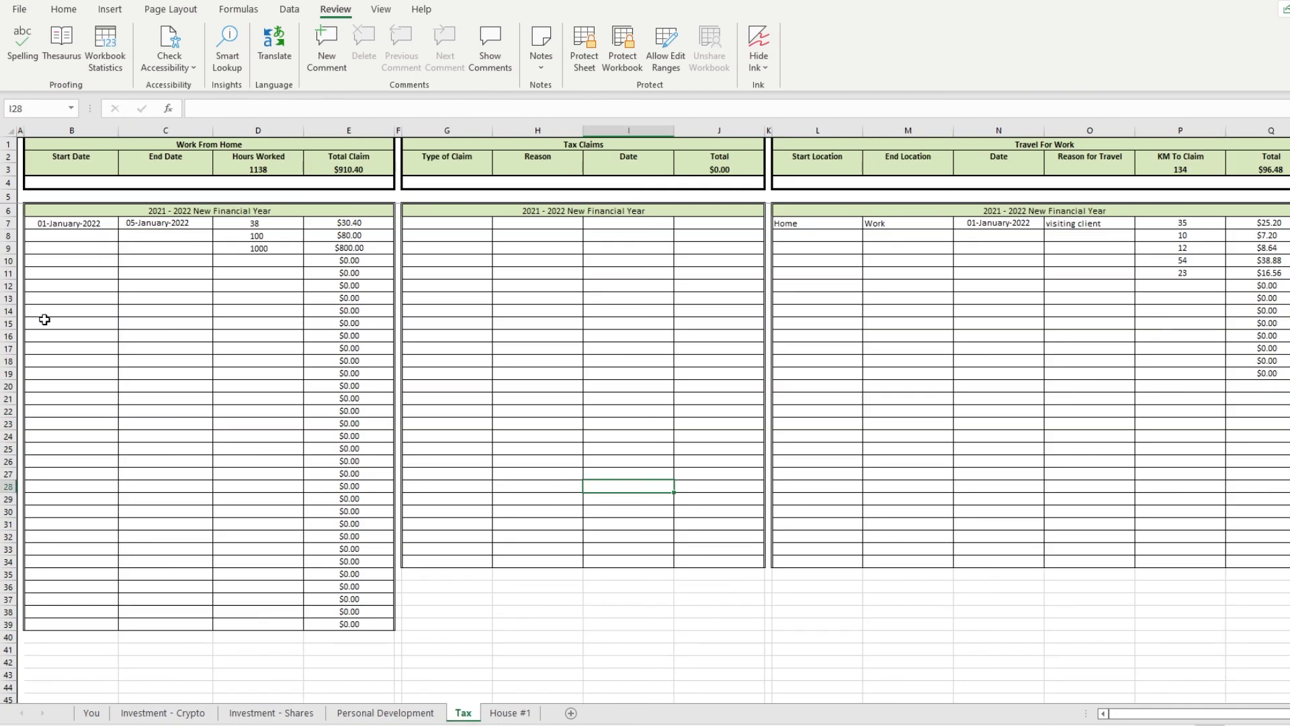
left_click_drag(78, 225, 311, 613)
left_click(257, 349)
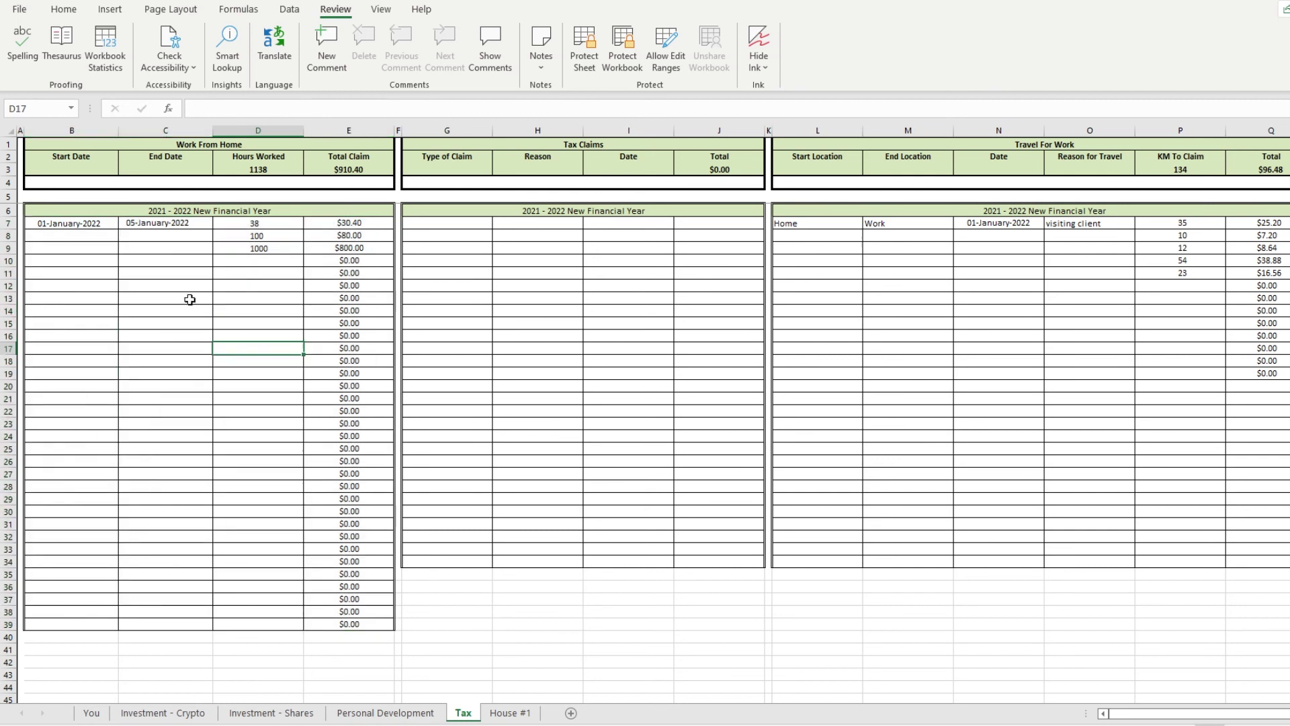
- Review the Tax Claims and Travel For Work sections on the Tax sheet
left_click_drag(446, 223, 753, 512)
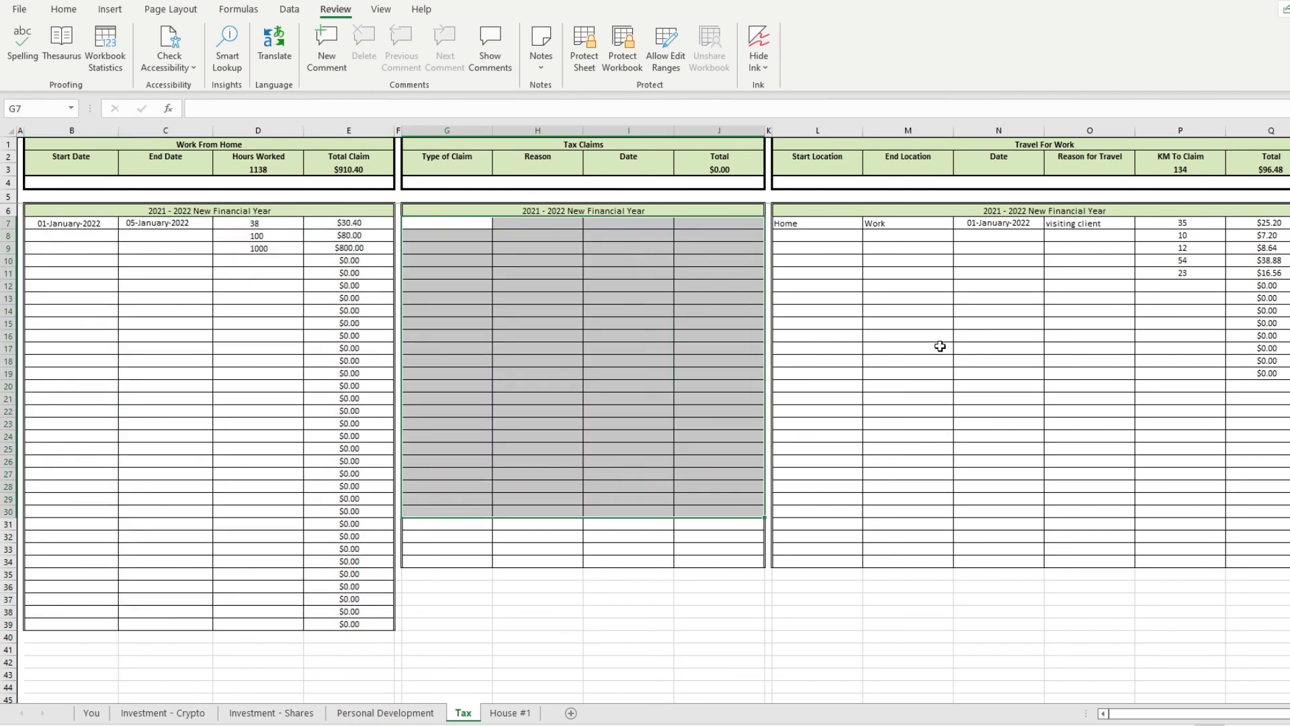
left_click(927, 308)
left_click_drag(1244, 562, 807, 228)
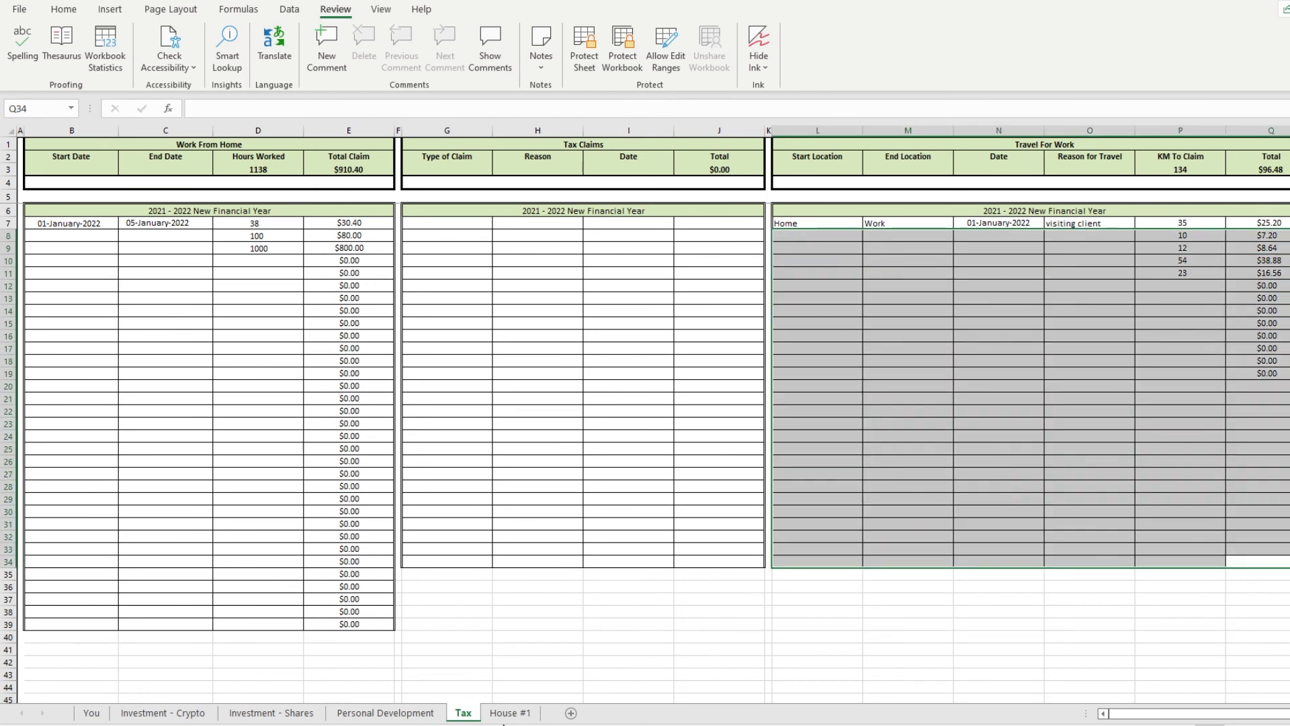
- Review the loan dates and outstanding loan amounts on the House #1 sheet
left_click(510, 712)
left_click(565, 397)
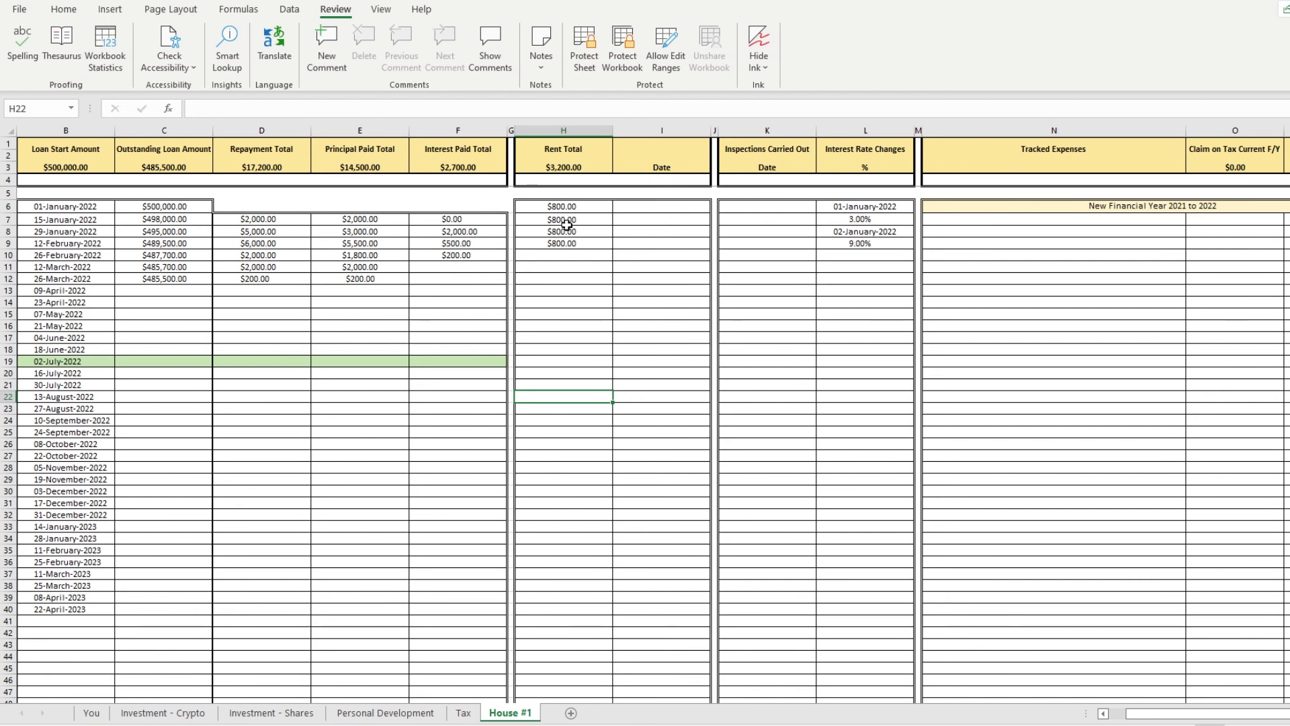
left_click_drag(74, 207, 148, 608)
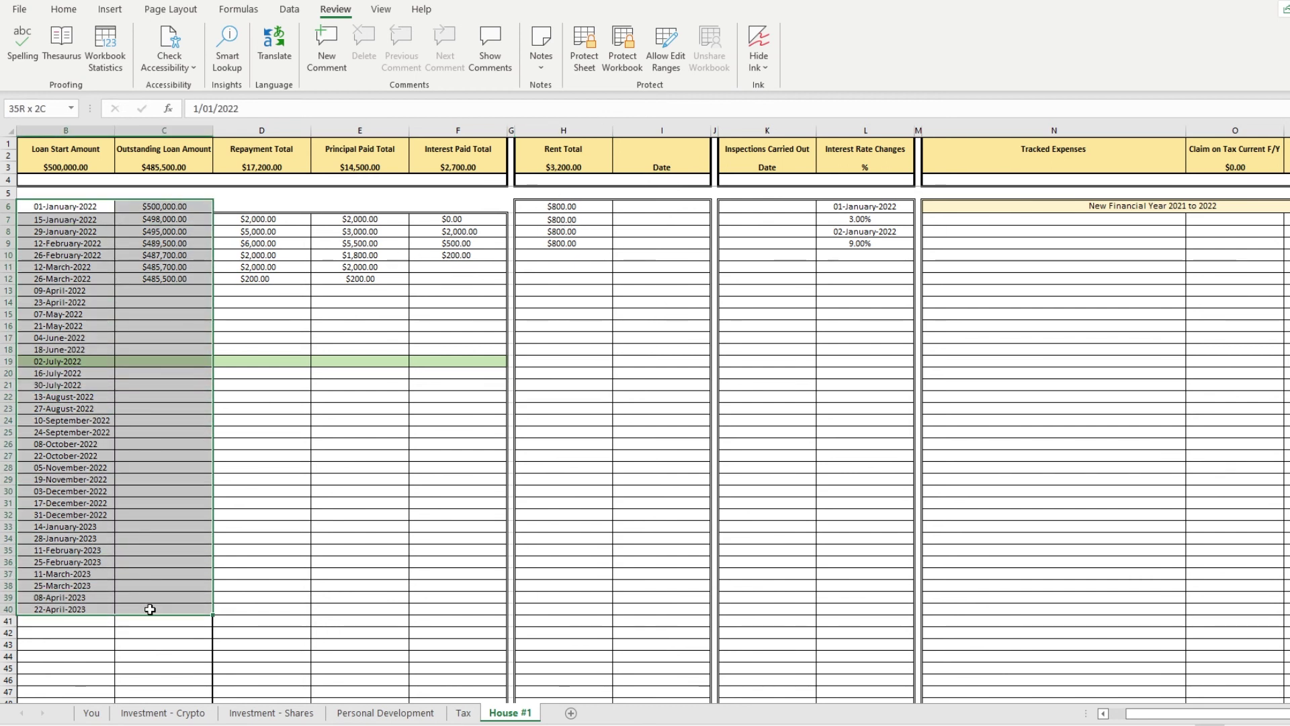
left_click(410, 610)
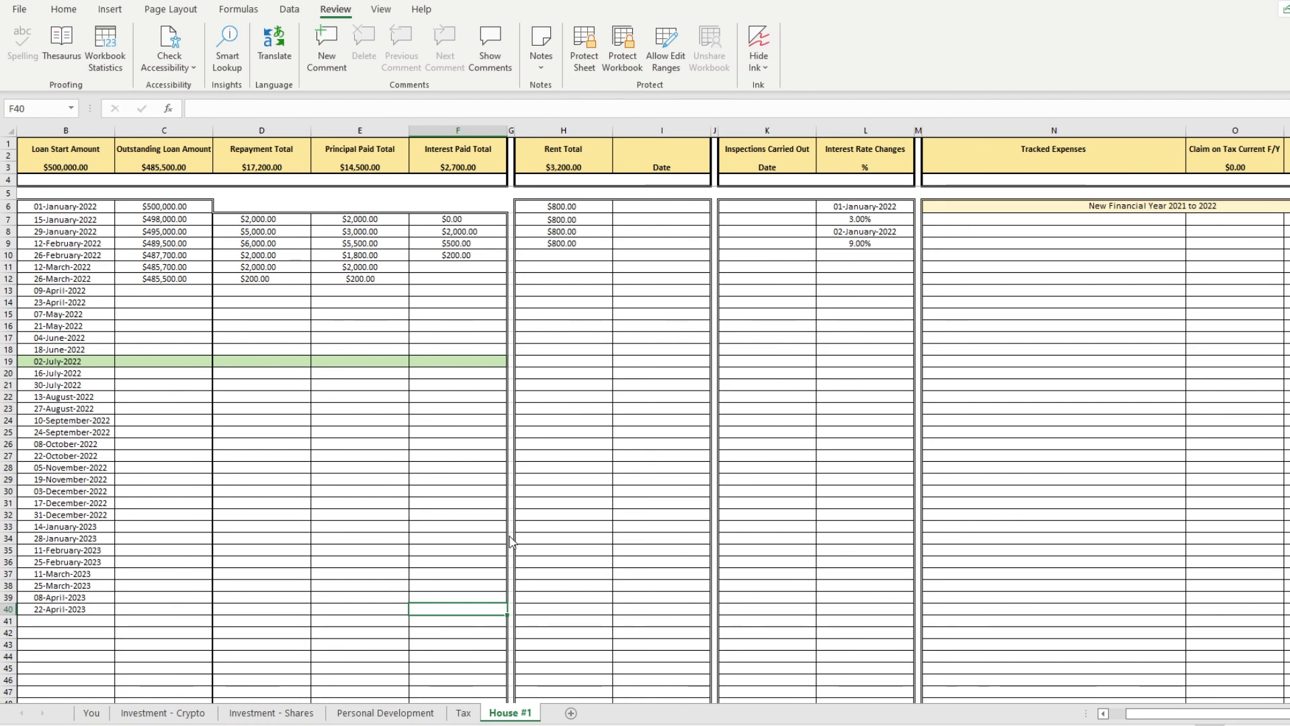
- Duplicate the House #1 sheet, place the copy directly after the original and name it House #2
left_click(509, 640)
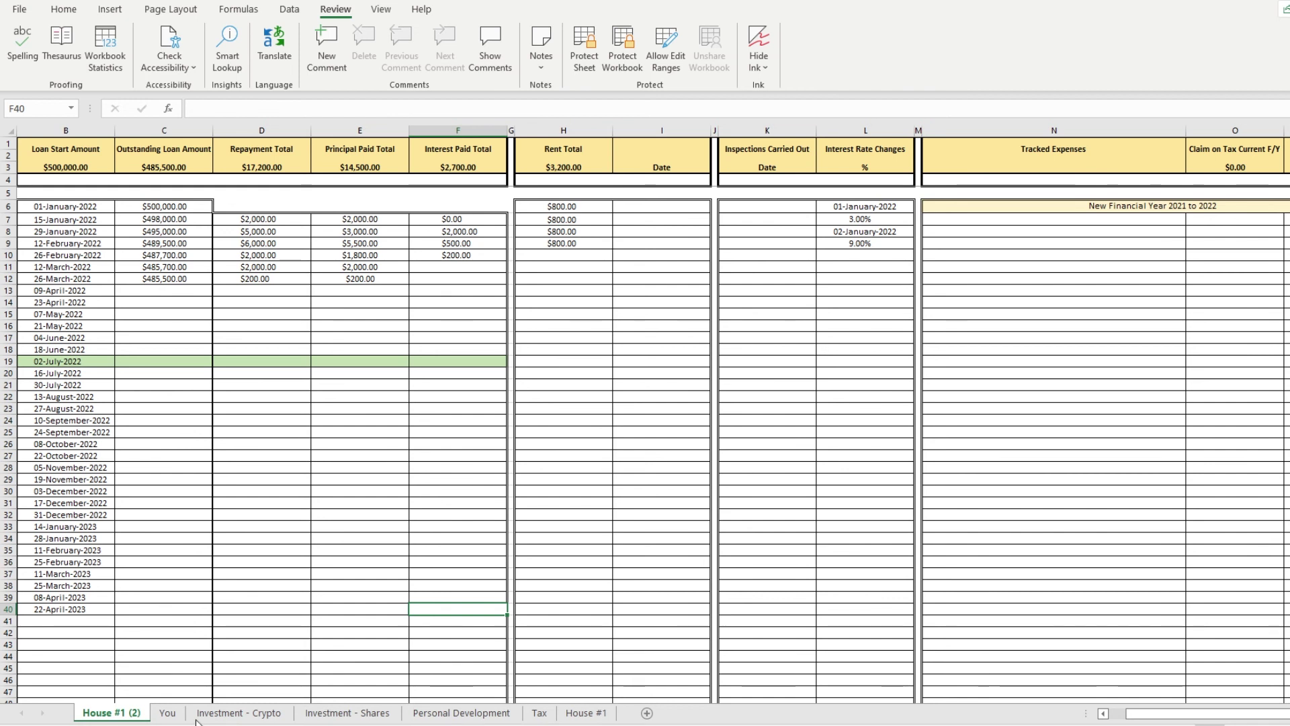
left_click_drag(624, 716, 623, 719)
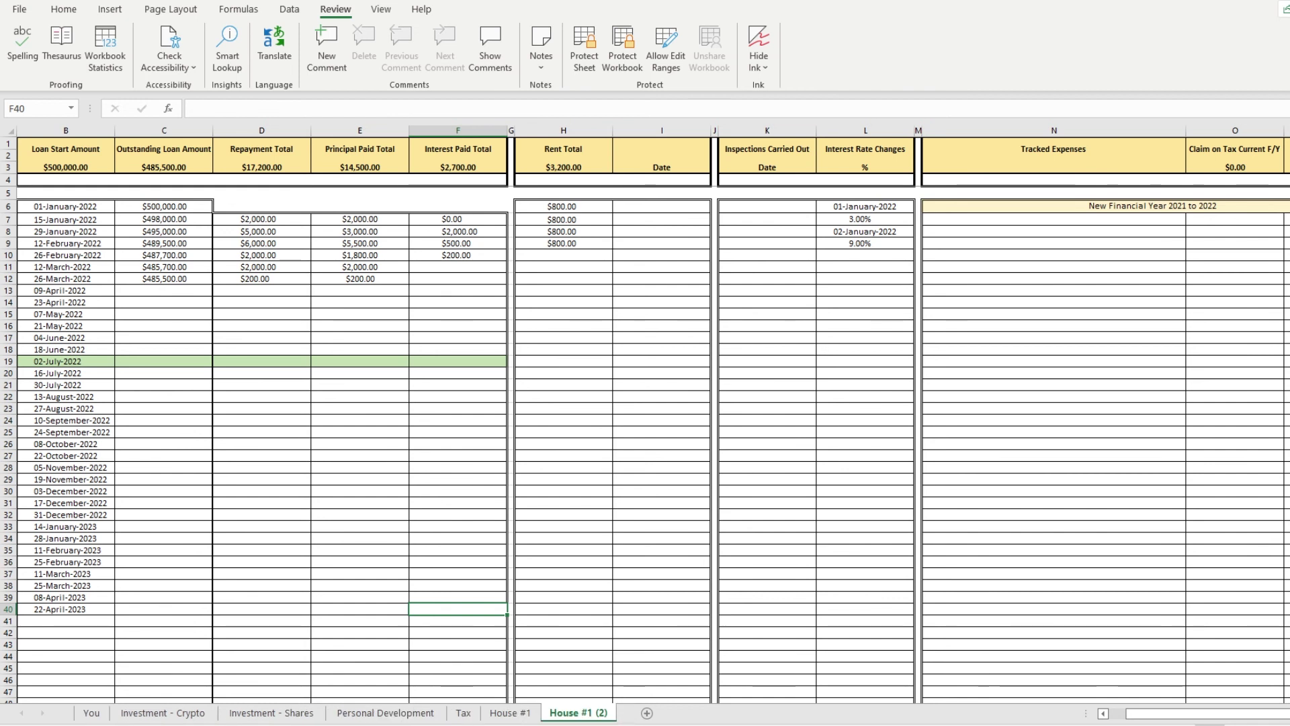
key("alt+h")
type("or")
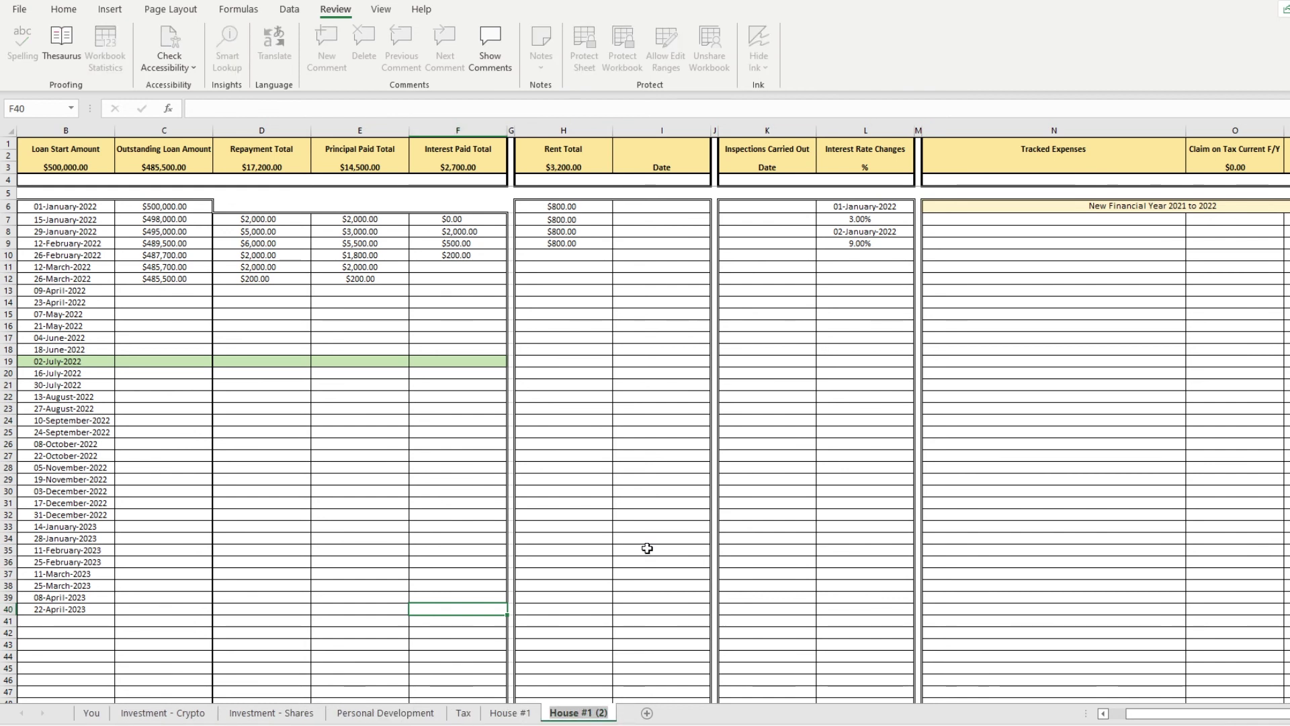
type("House $")
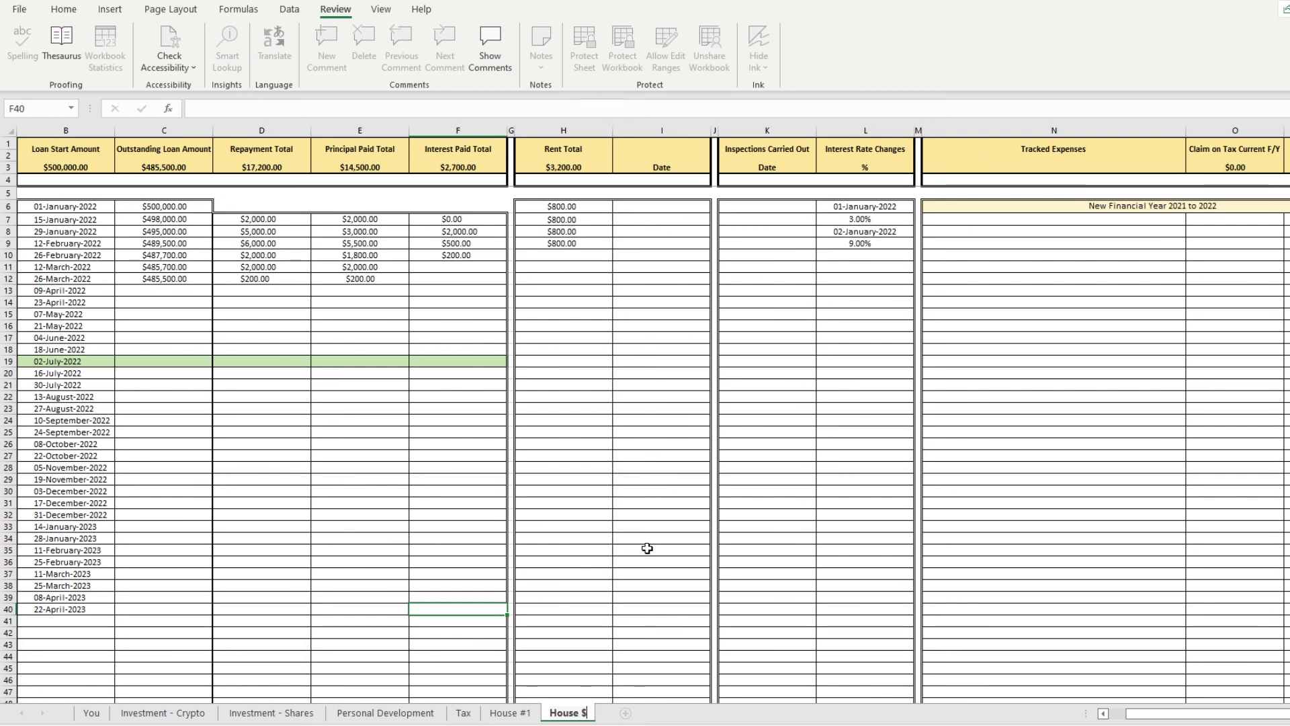
key("BackSpace")
type("#2")
key("Return")
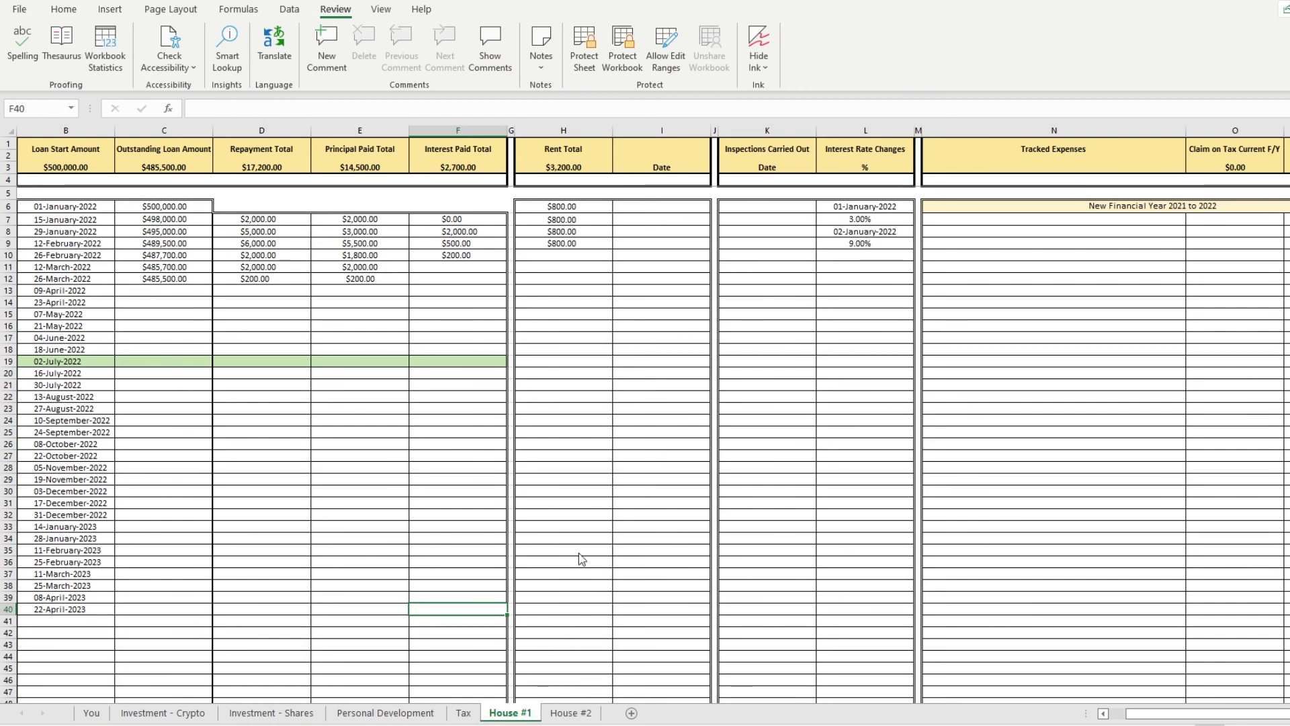
- Rename the original House #1 sheet as 1 STREET STREET
key("alt+h")
type("or")
type("1 STRE")
type("ET STREET")
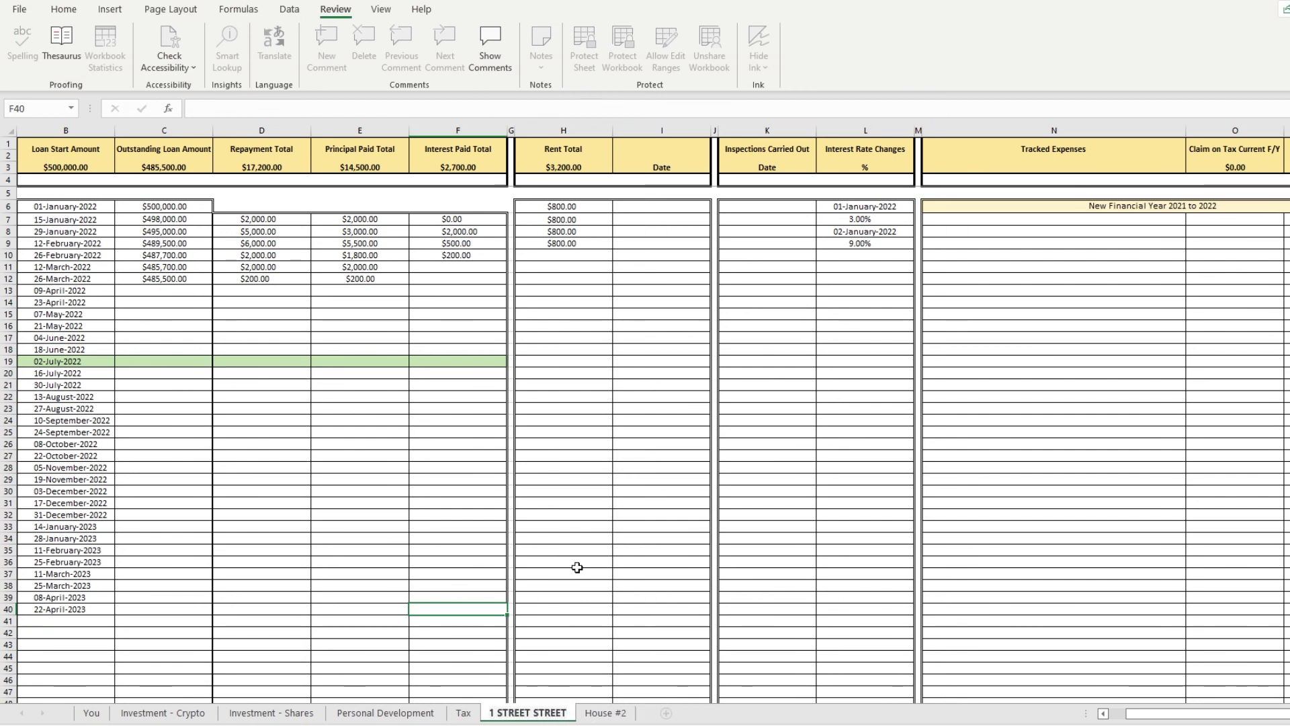
key("Return")
- Rename the House #2 sheet as 2 STREET STREET
left_click(604, 712)
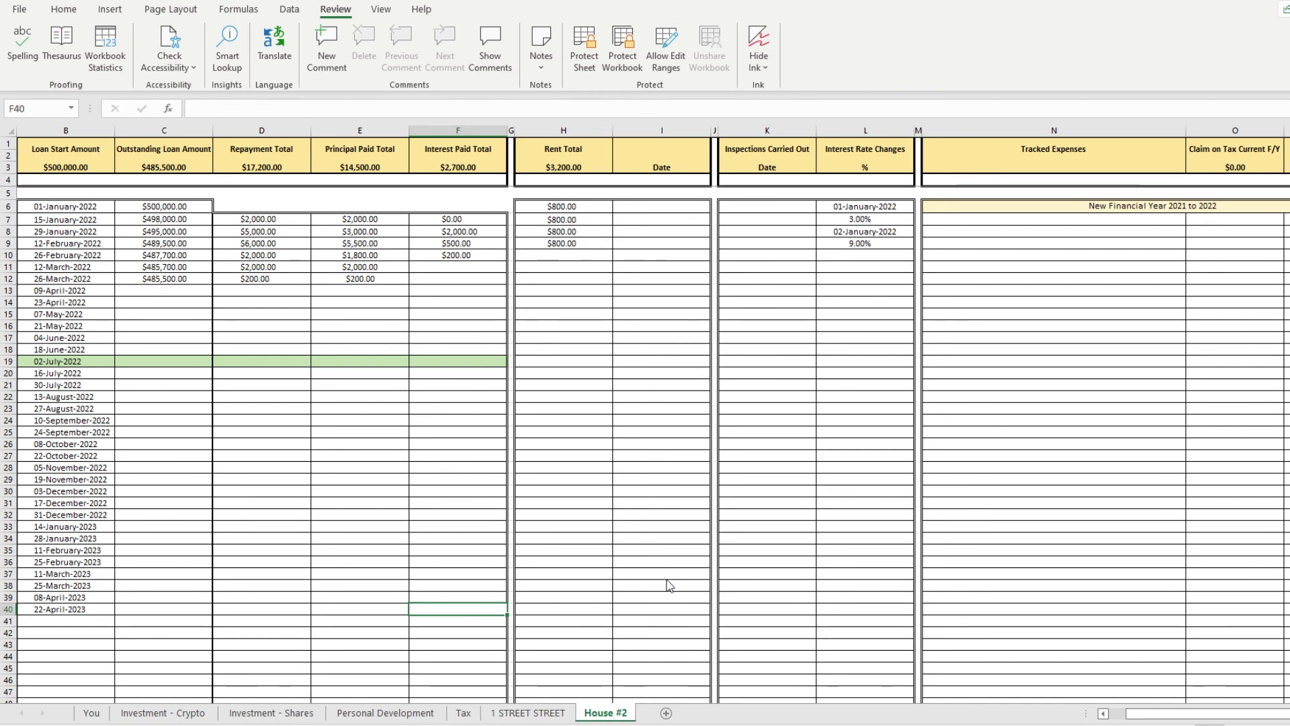
key("alt+h")
type("or2")
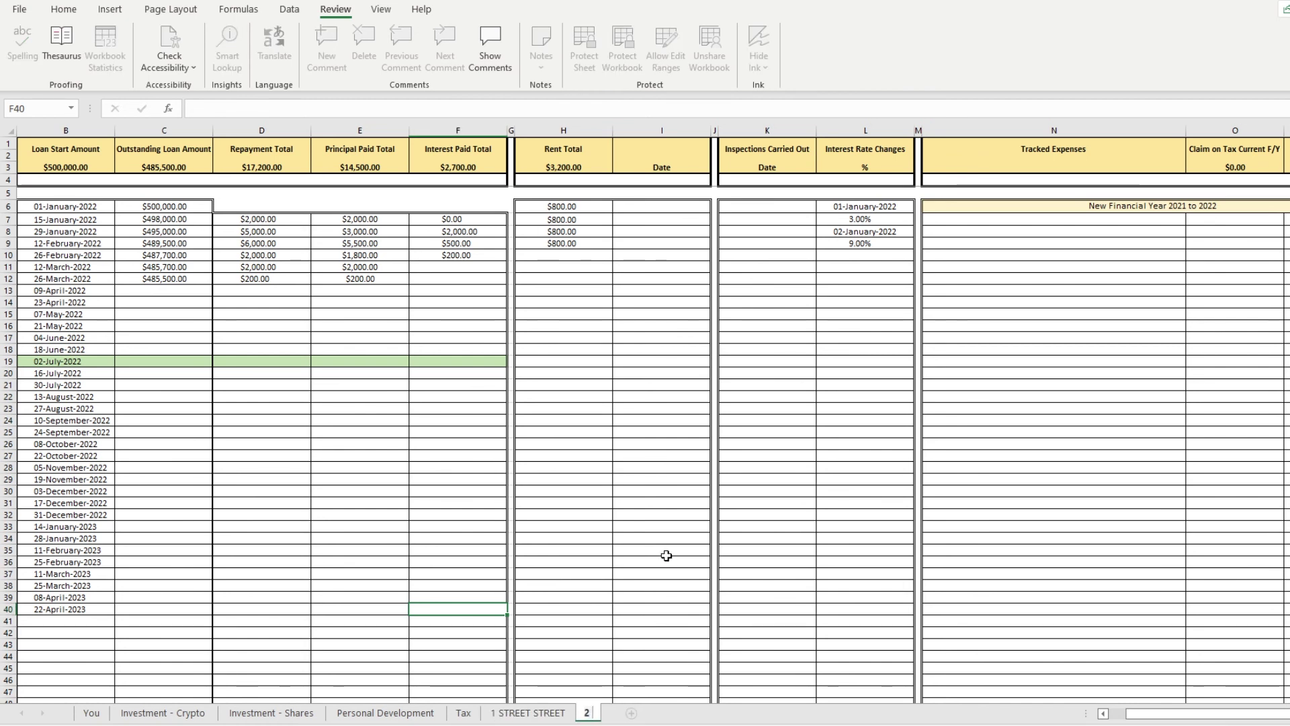
type(" STREET STREET")
key("Return")
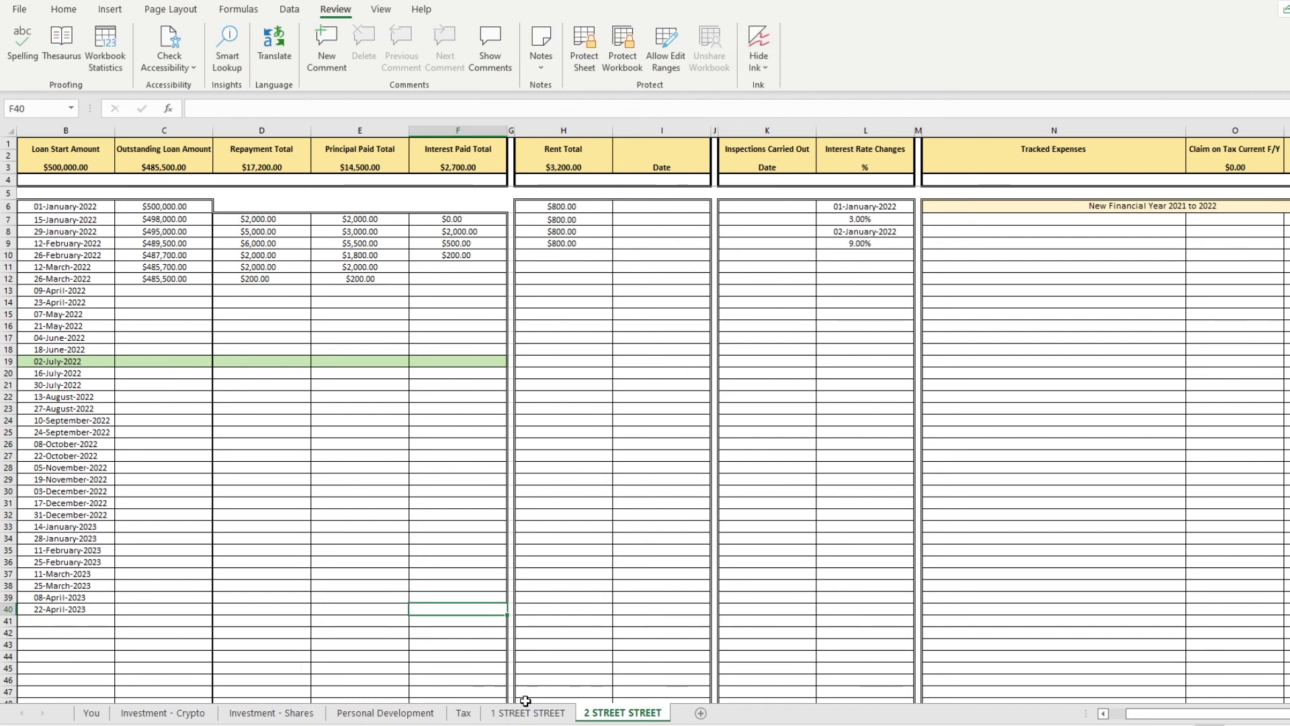
- Rename the You sheet with the workbook owner's first name and return to its pay table
left_click(91, 712)
type("JEHRICO")
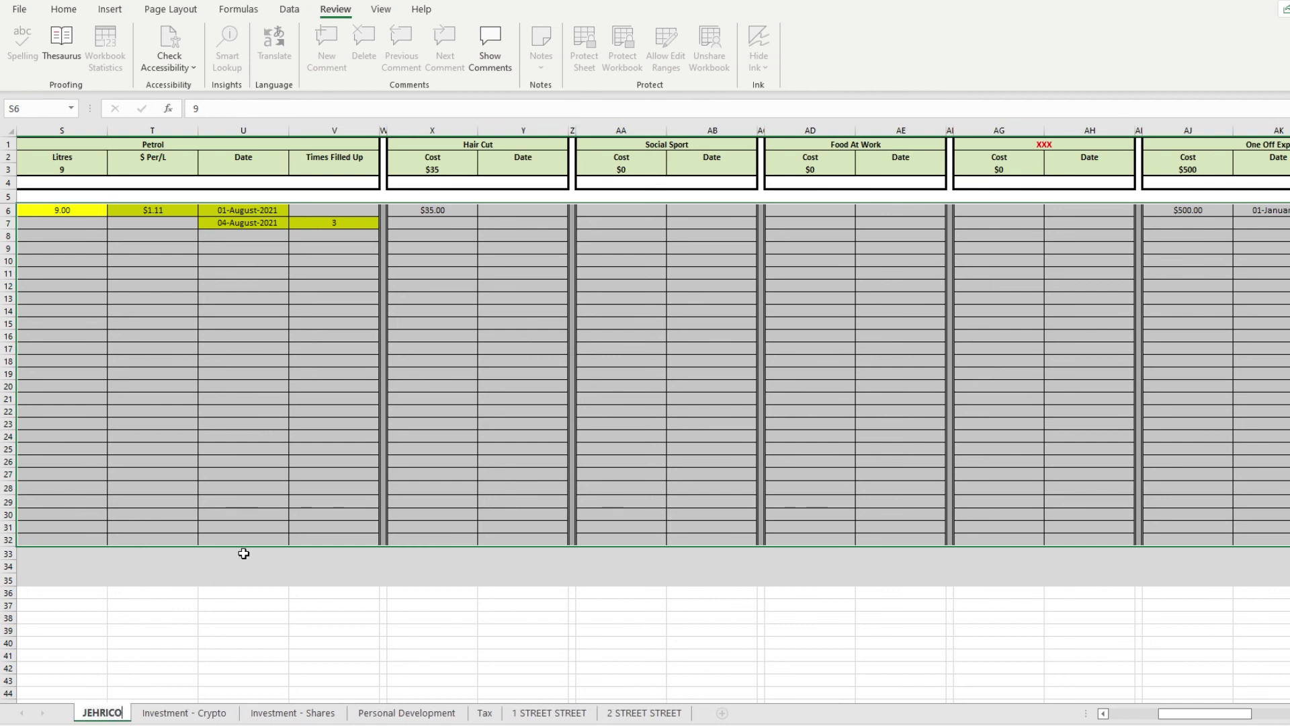
left_click(282, 606)
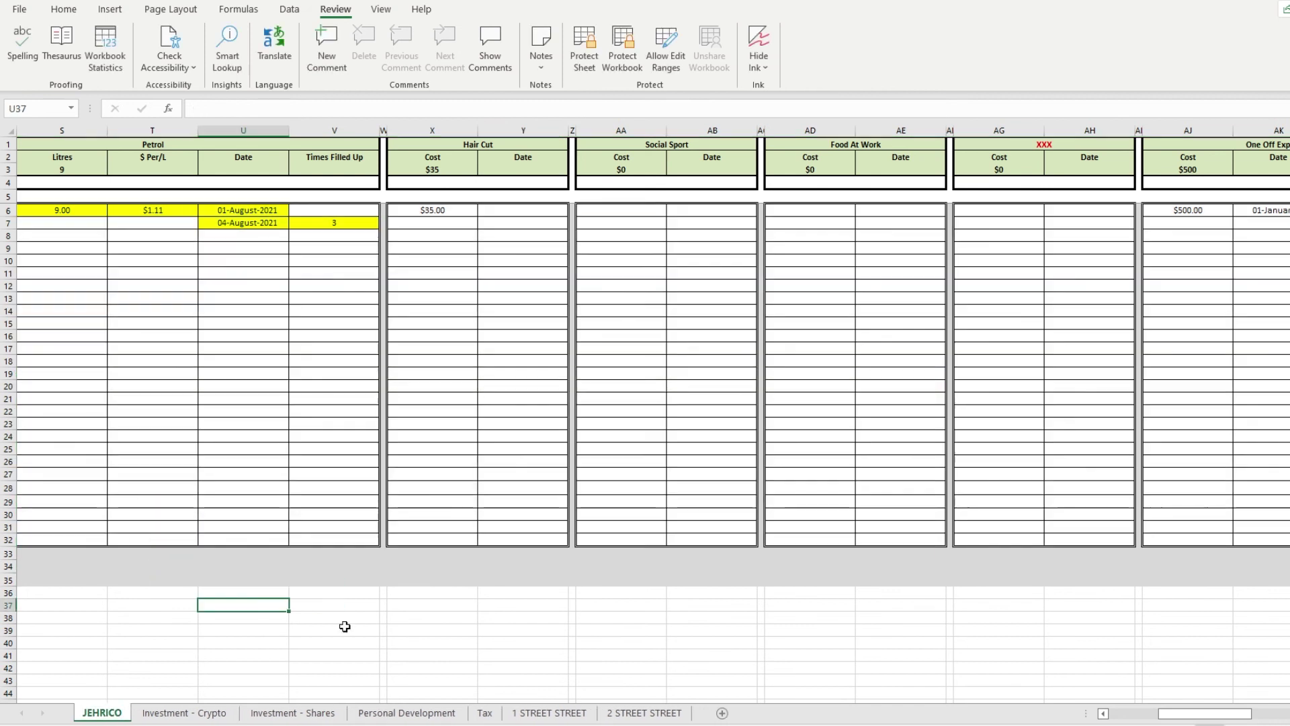
left_click_drag(1247, 711, 905, 678)
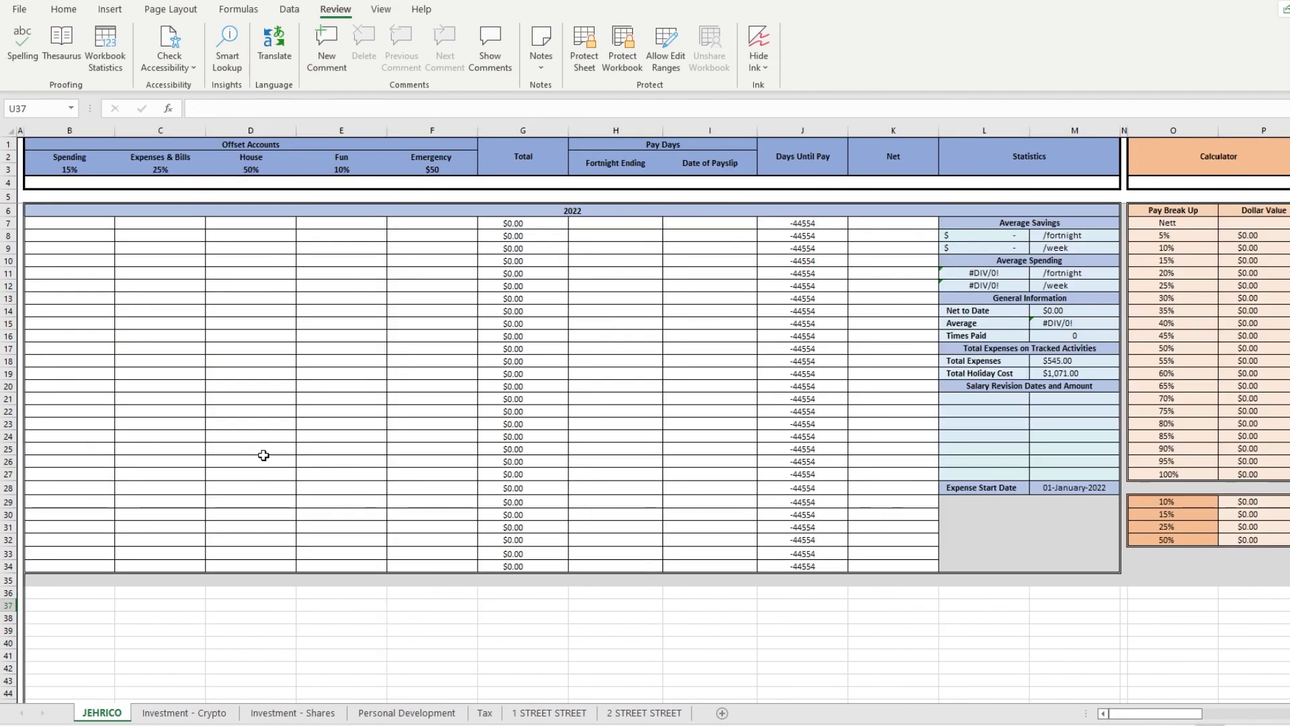